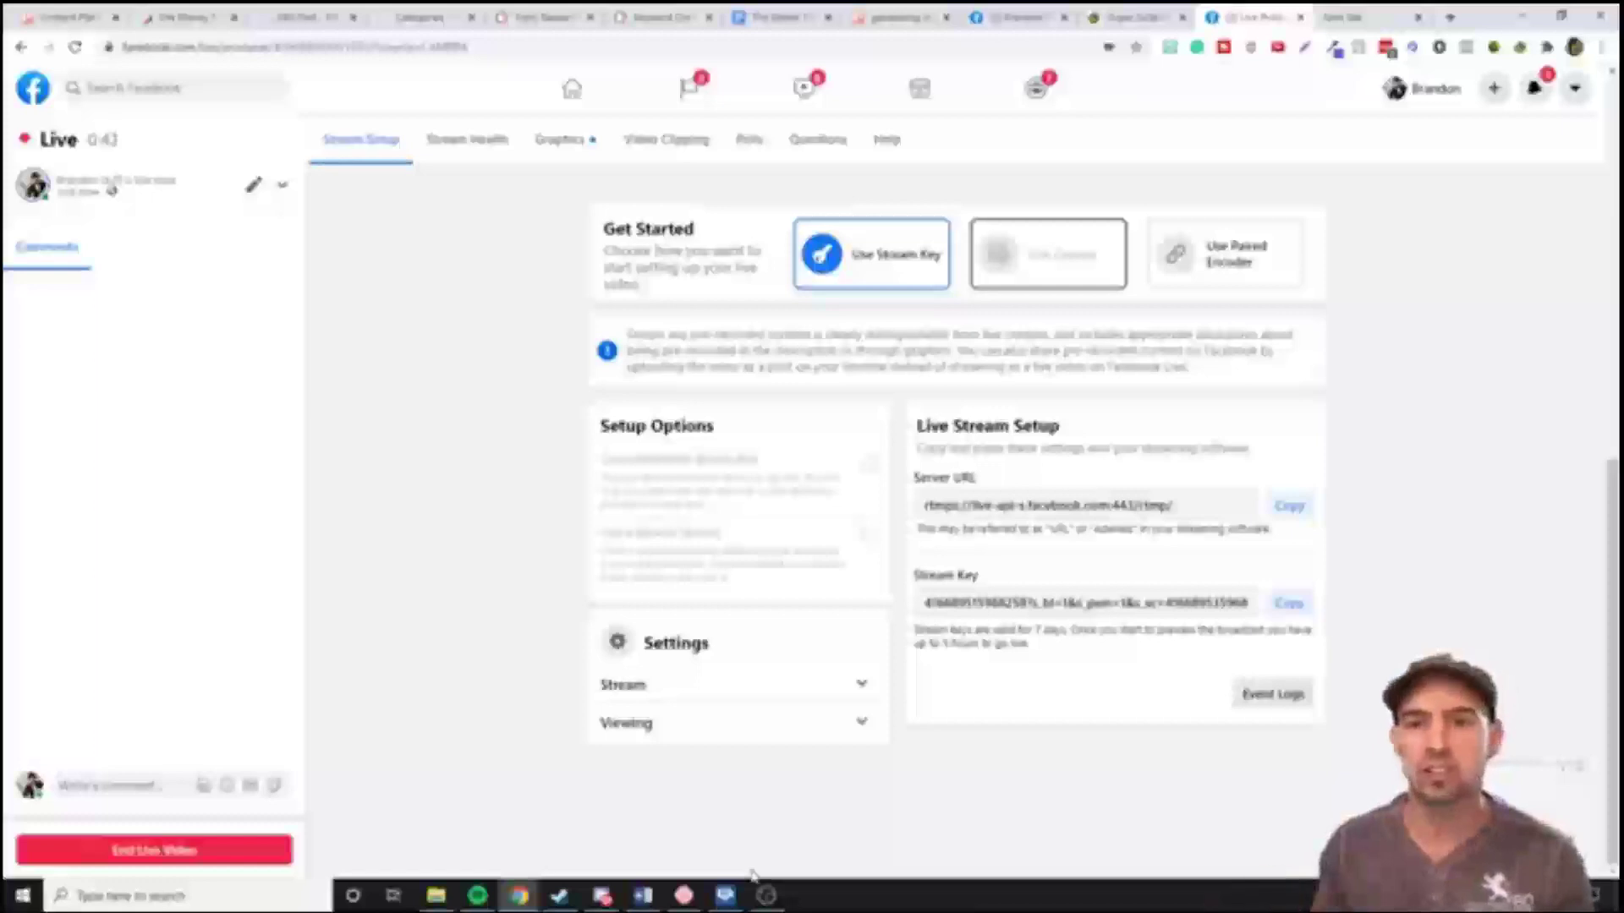
Switch to OBS and shrink the webcam capture source, keeping it in the lower-right corner of the scene canvas
{"action": "left_click", "coordinate": [766, 895]}
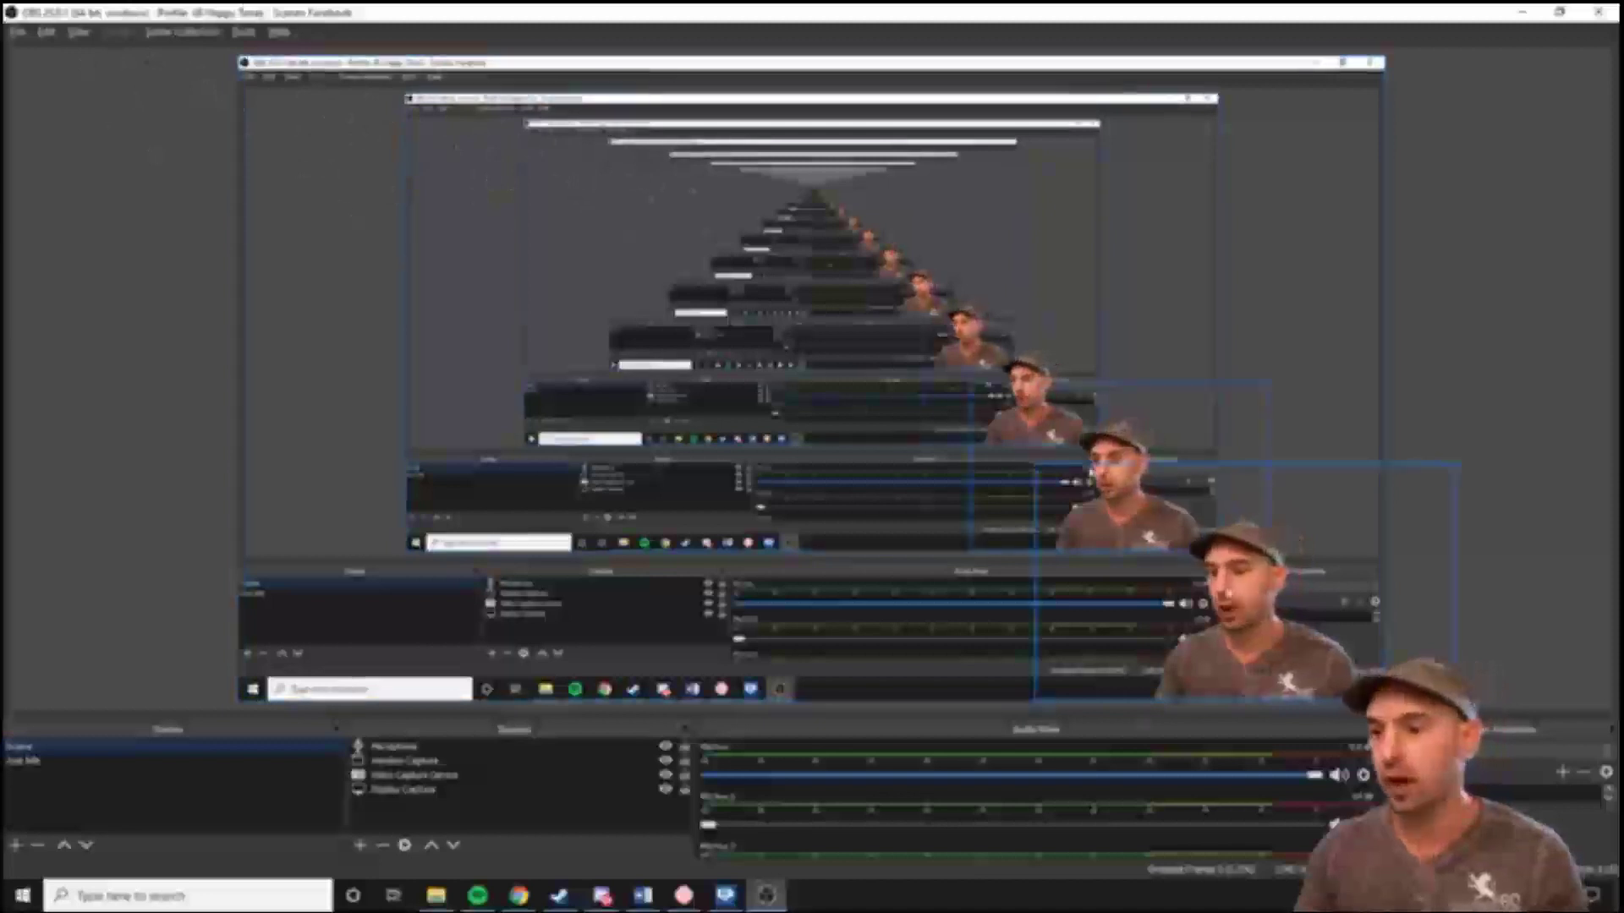
{"action": "left_click", "coordinate": [1036, 472]}
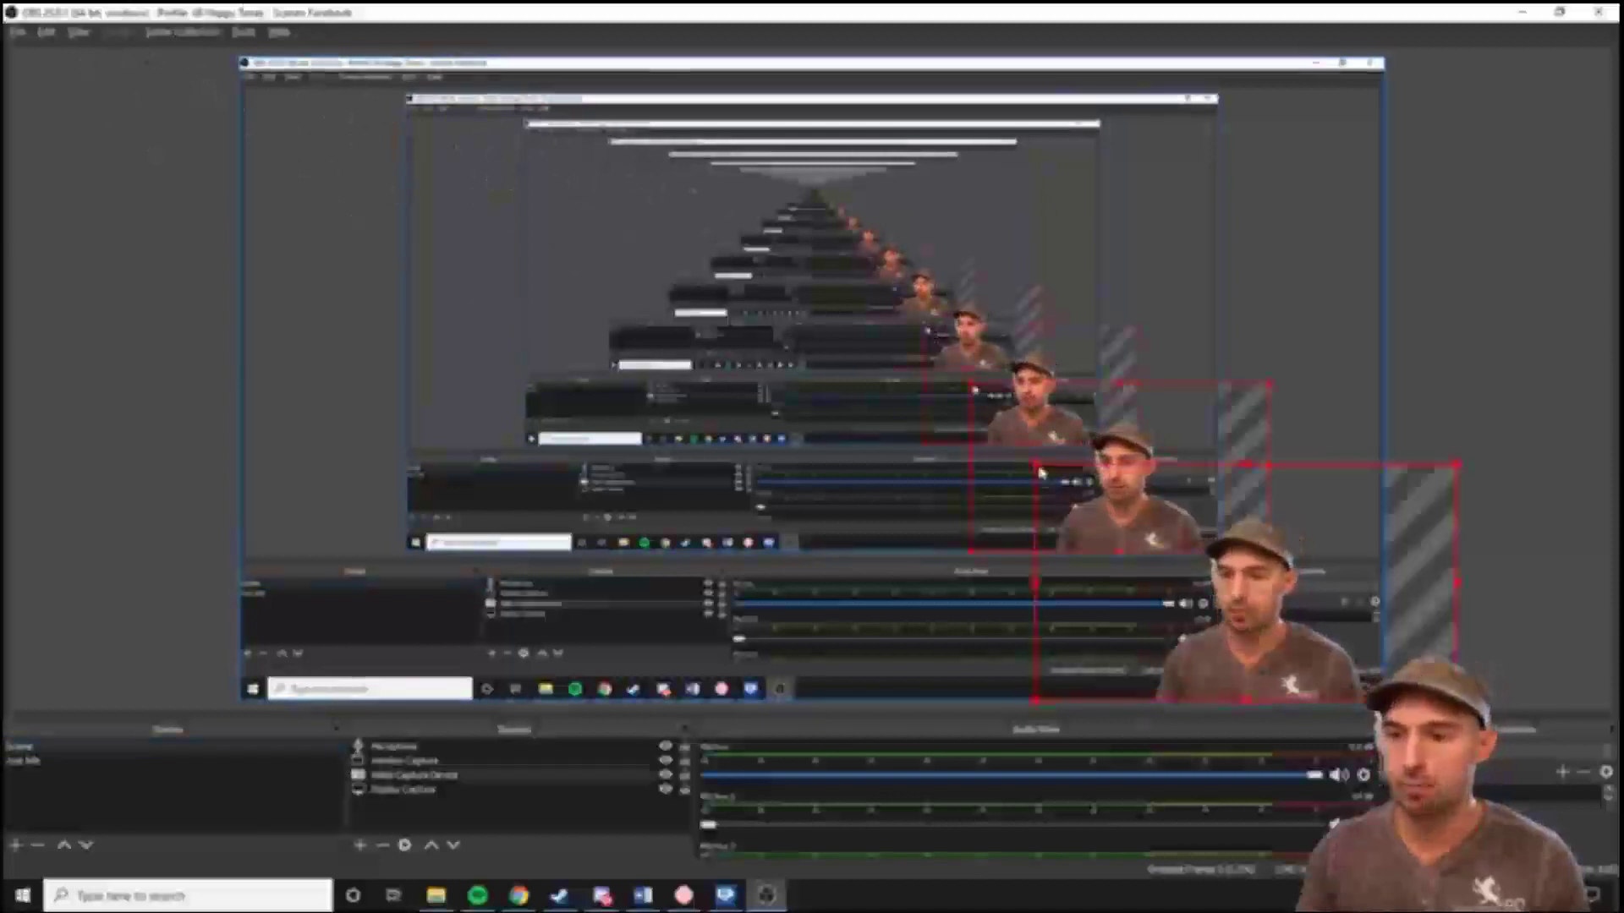
{"action": "left_click_drag", "start_coordinate": [1036, 472], "coordinate": [1146, 473]}
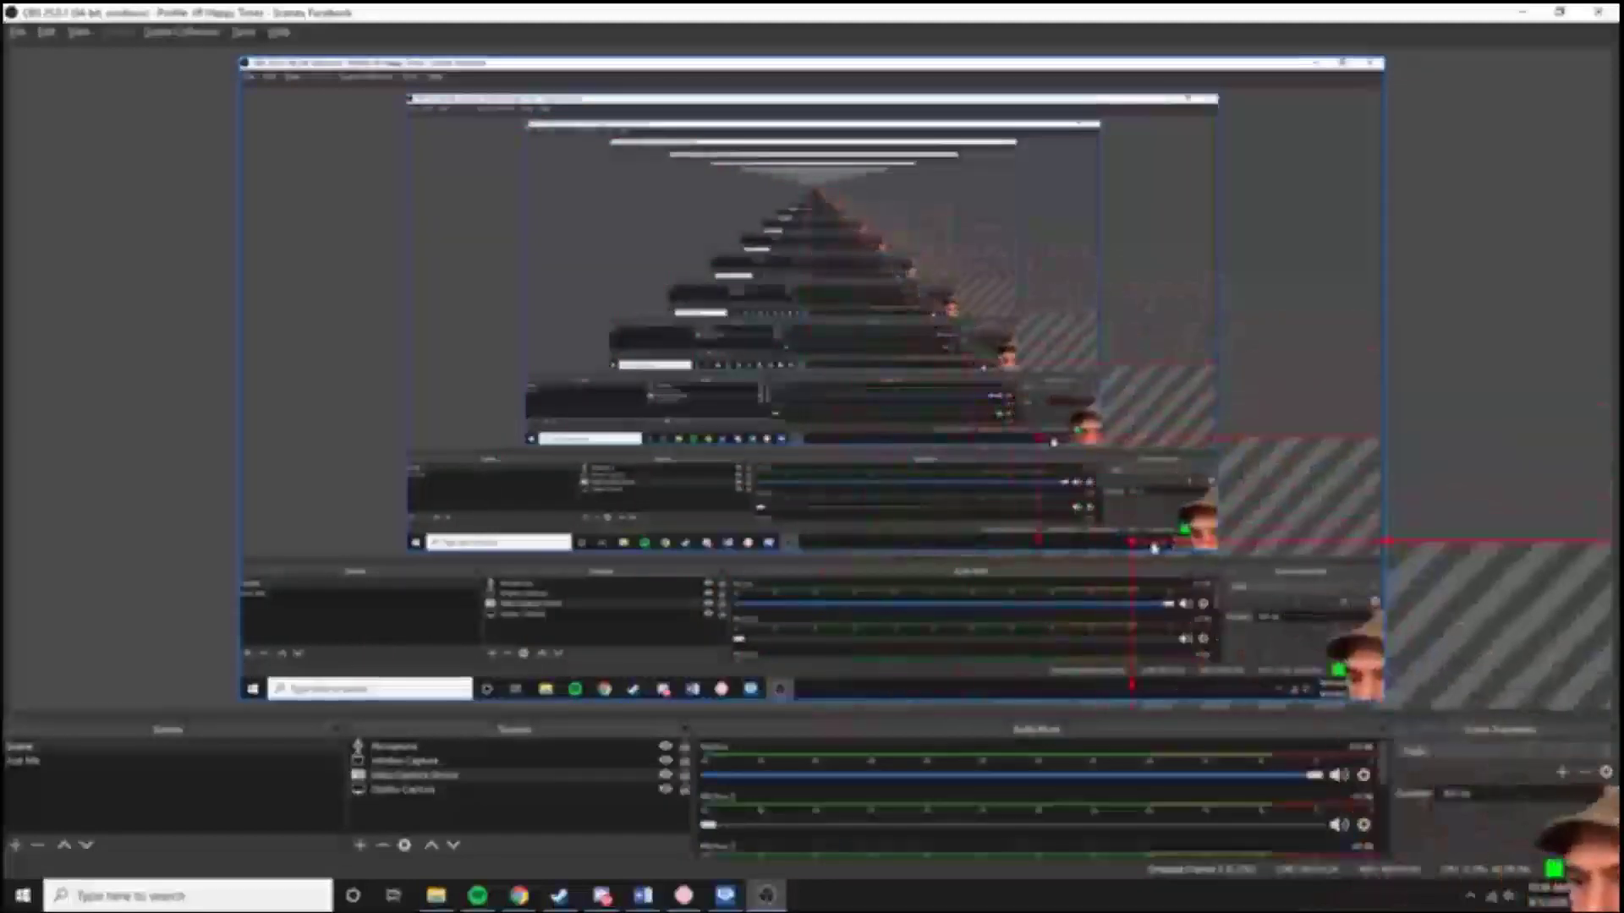
{"action": "left_click_drag", "start_coordinate": [1107, 514], "coordinate": [1138, 494]}
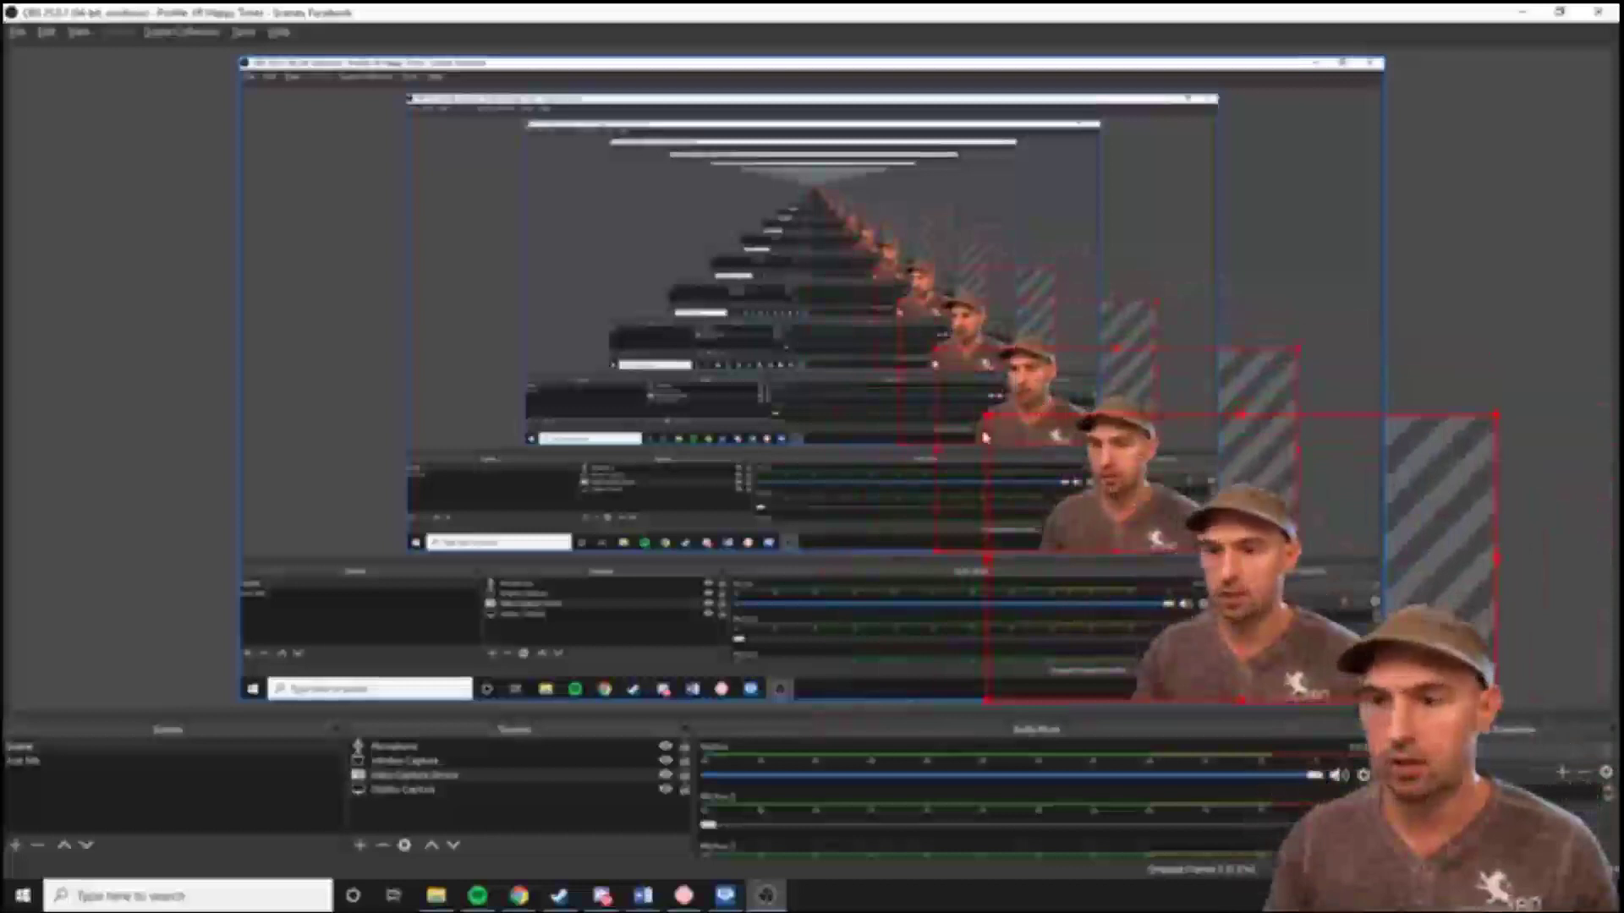
{"action": "left_click_drag", "start_coordinate": [988, 420], "coordinate": [1254, 601]}
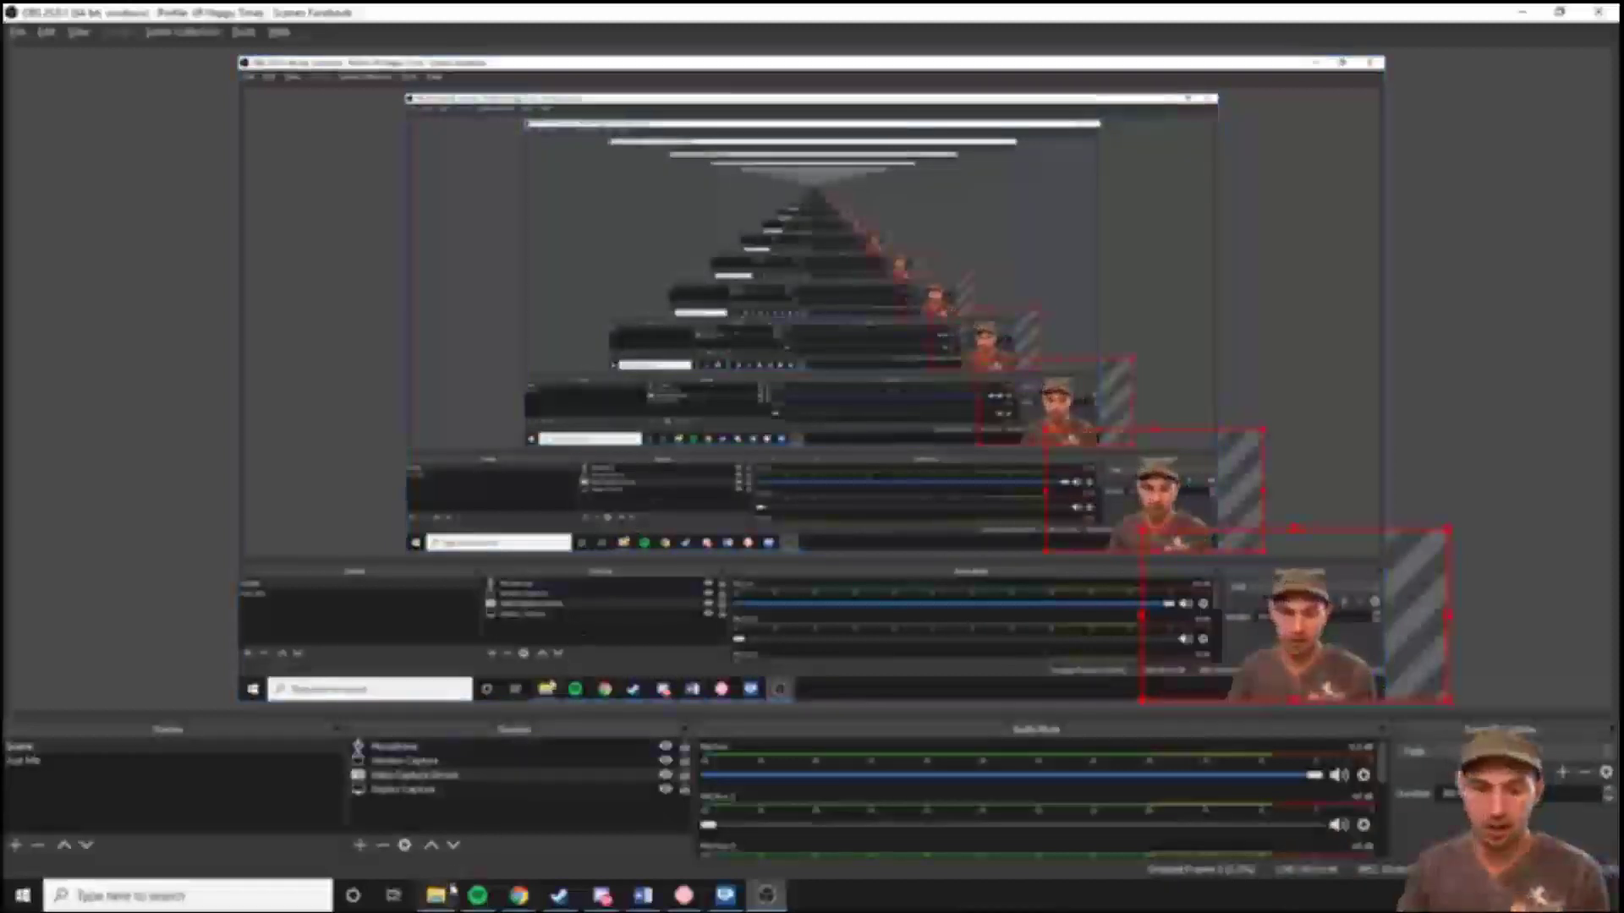
Switch to ChromaCam, try the green screen and several image backgrounds, then restore the ChromaCam logo background
{"action": "left_click", "coordinate": [724, 895]}
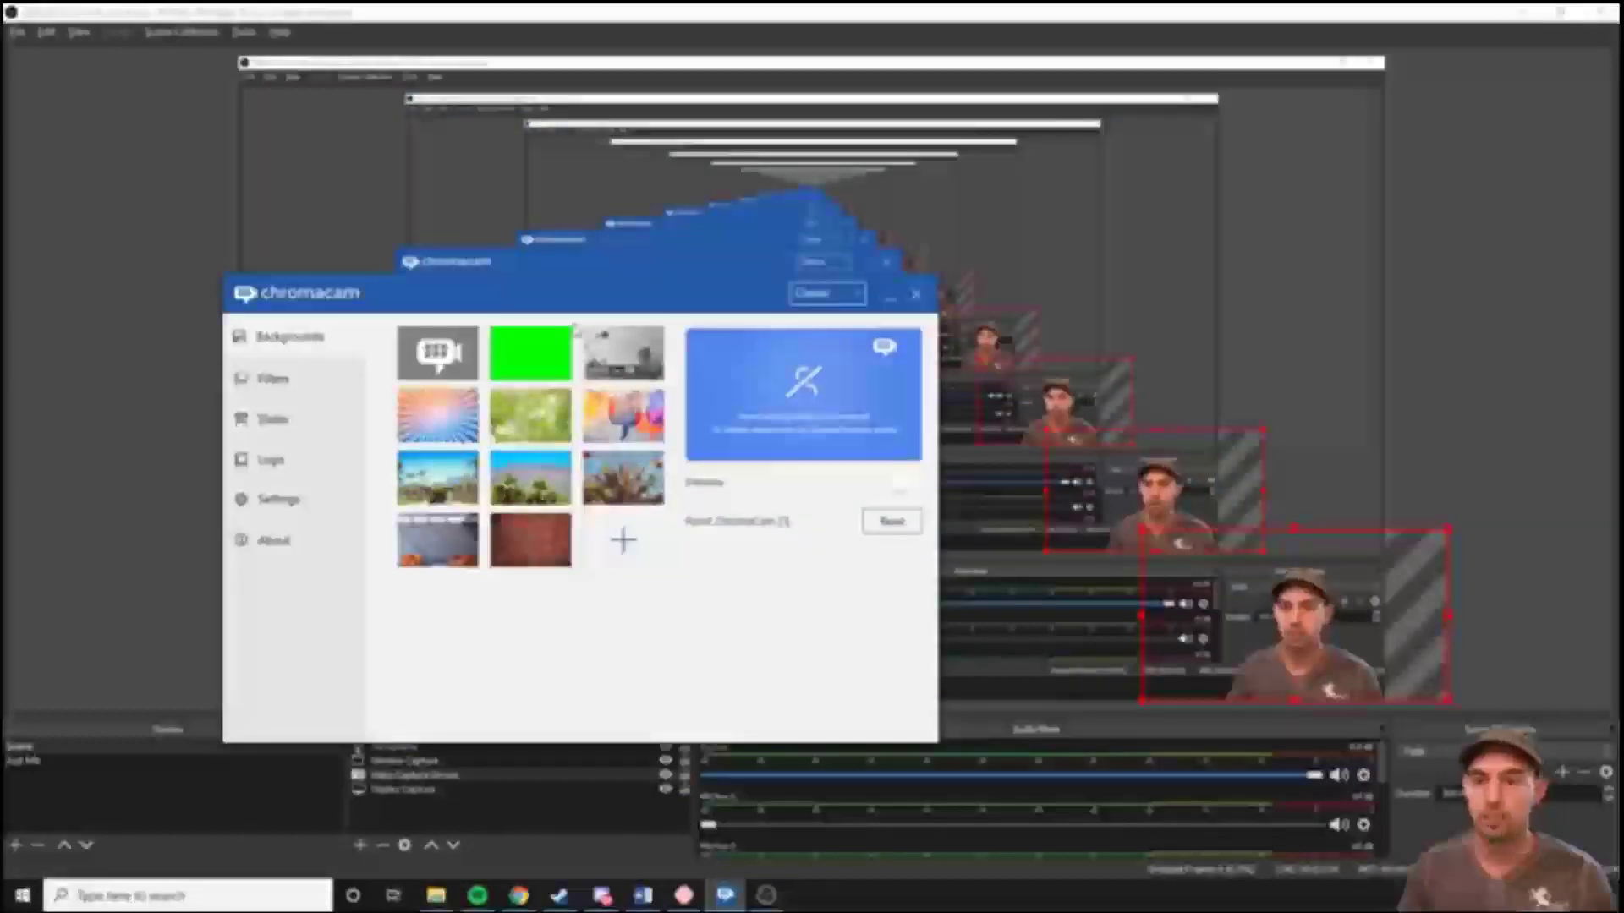
{"action": "left_click", "coordinate": [515, 372]}
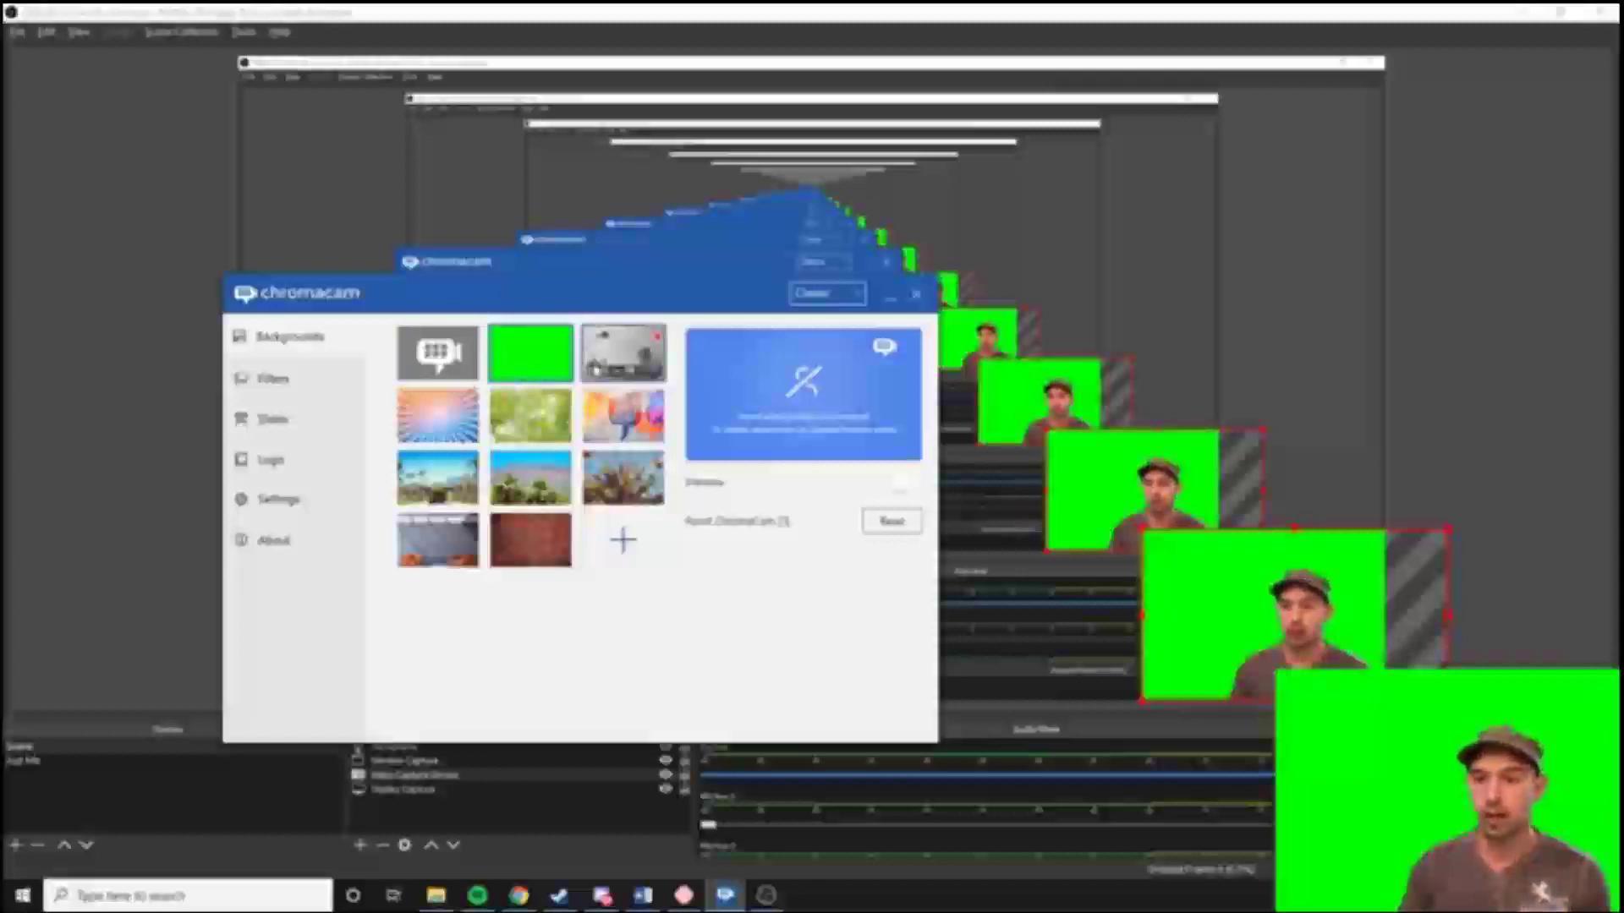
{"action": "left_click", "coordinate": [623, 355]}
{"action": "left_click", "coordinate": [623, 414]}
{"action": "left_click", "coordinate": [437, 415]}
{"action": "left_click", "coordinate": [438, 478]}
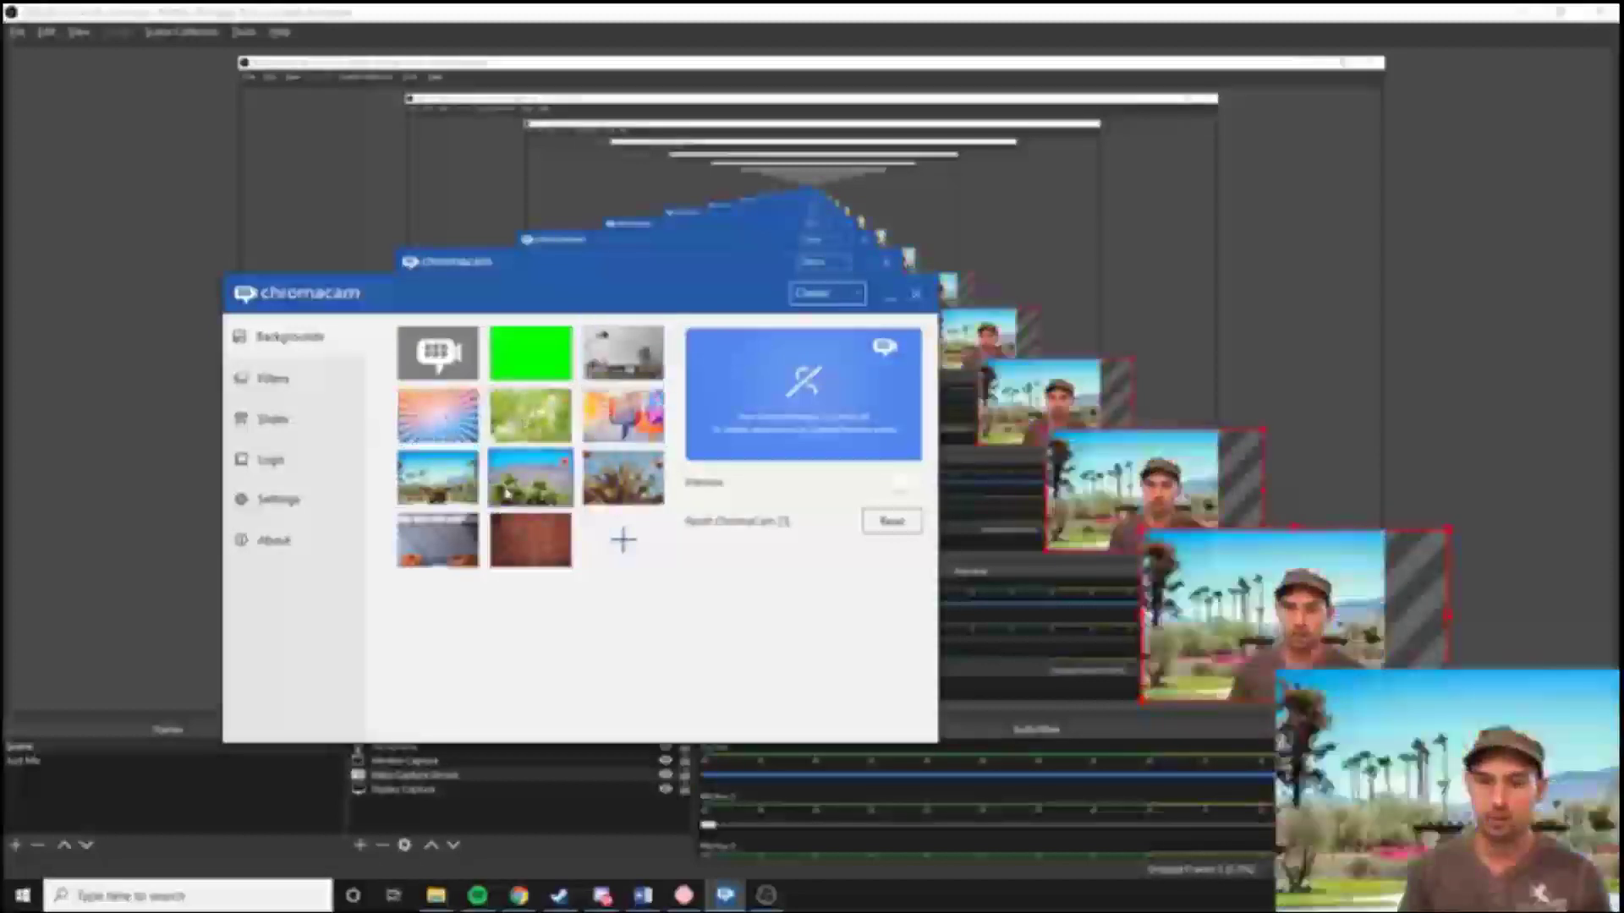
{"action": "left_click", "coordinate": [623, 477]}
{"action": "left_click", "coordinate": [547, 556]}
{"action": "left_click", "coordinate": [437, 353]}
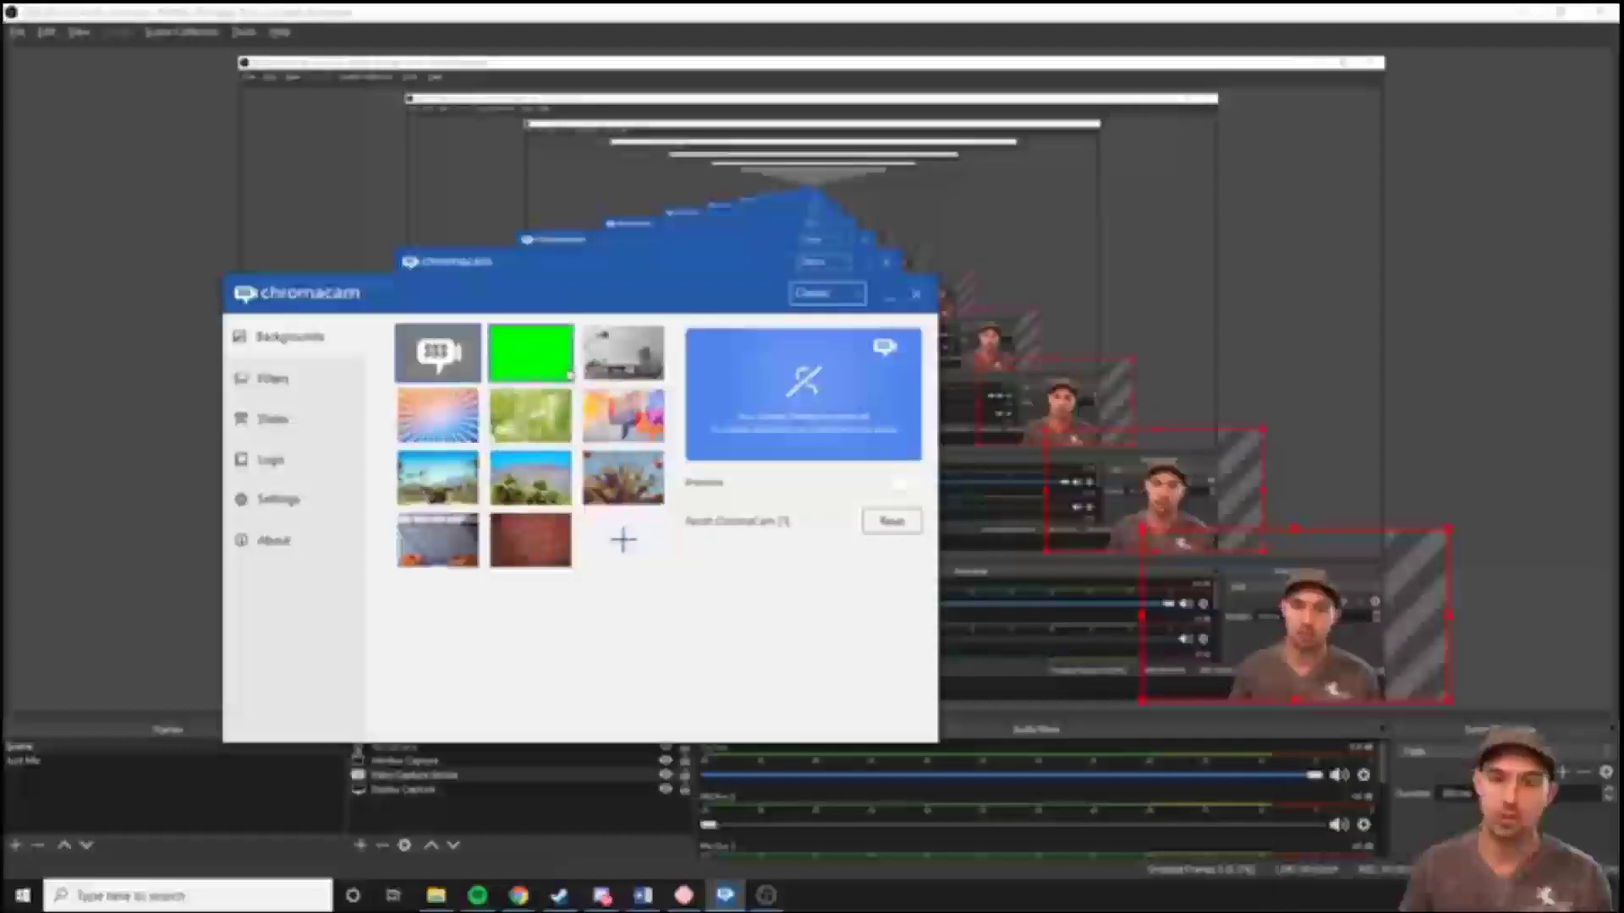
Try several red, pink and purple colour filters on the webcam background
{"action": "left_click", "coordinate": [300, 389]}
{"action": "left_click", "coordinate": [433, 410]}
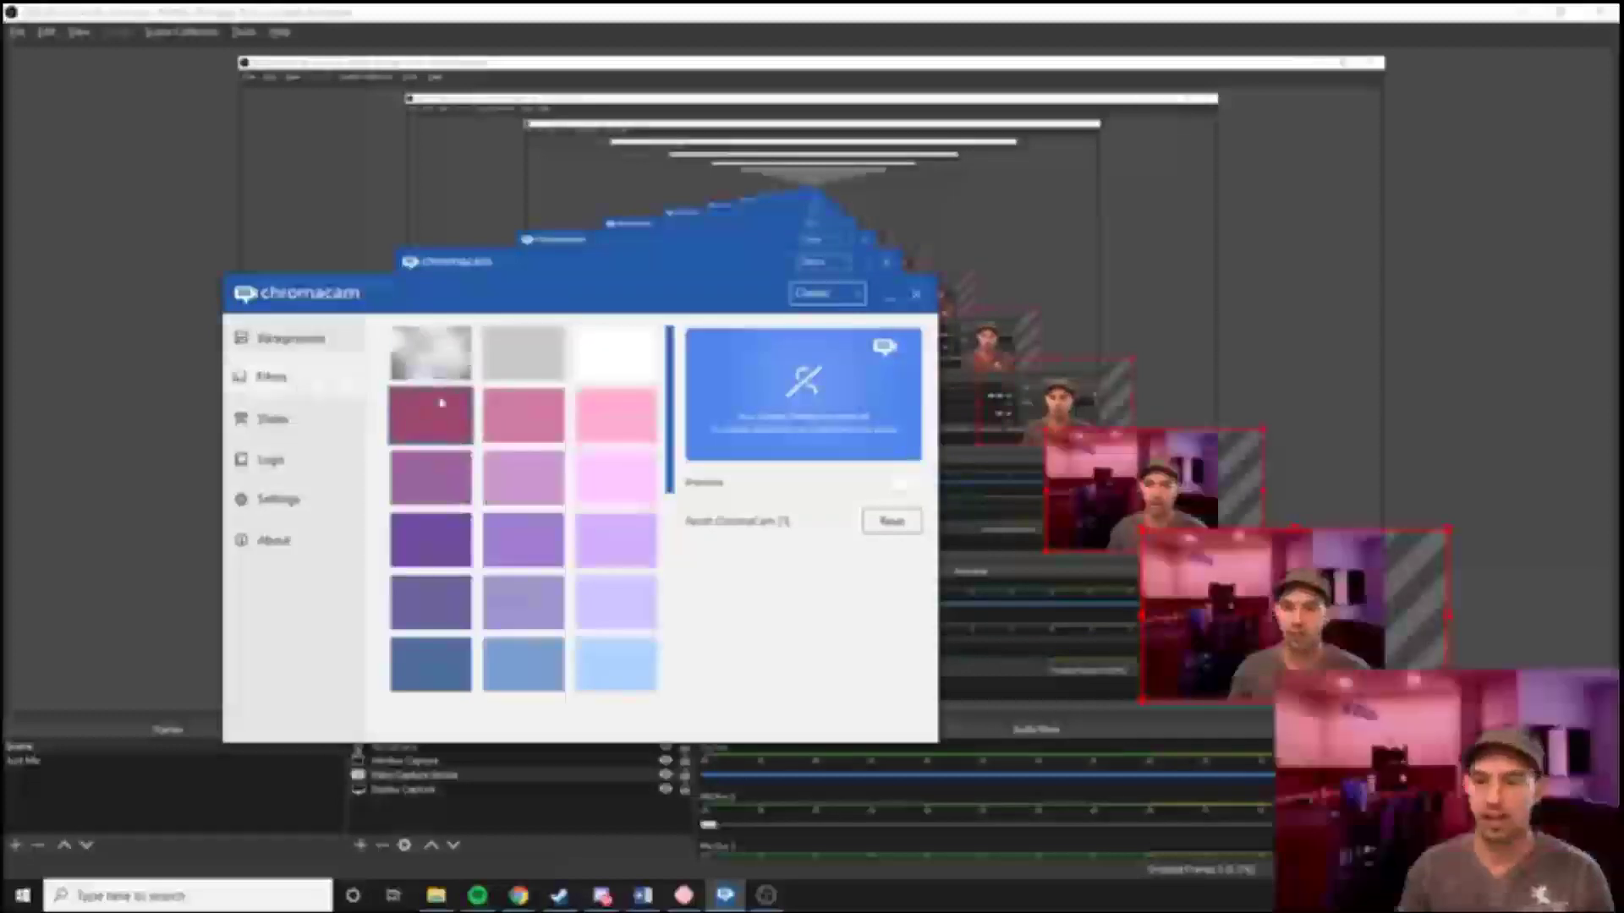
{"action": "left_click", "coordinate": [513, 414]}
{"action": "left_click", "coordinate": [594, 416]}
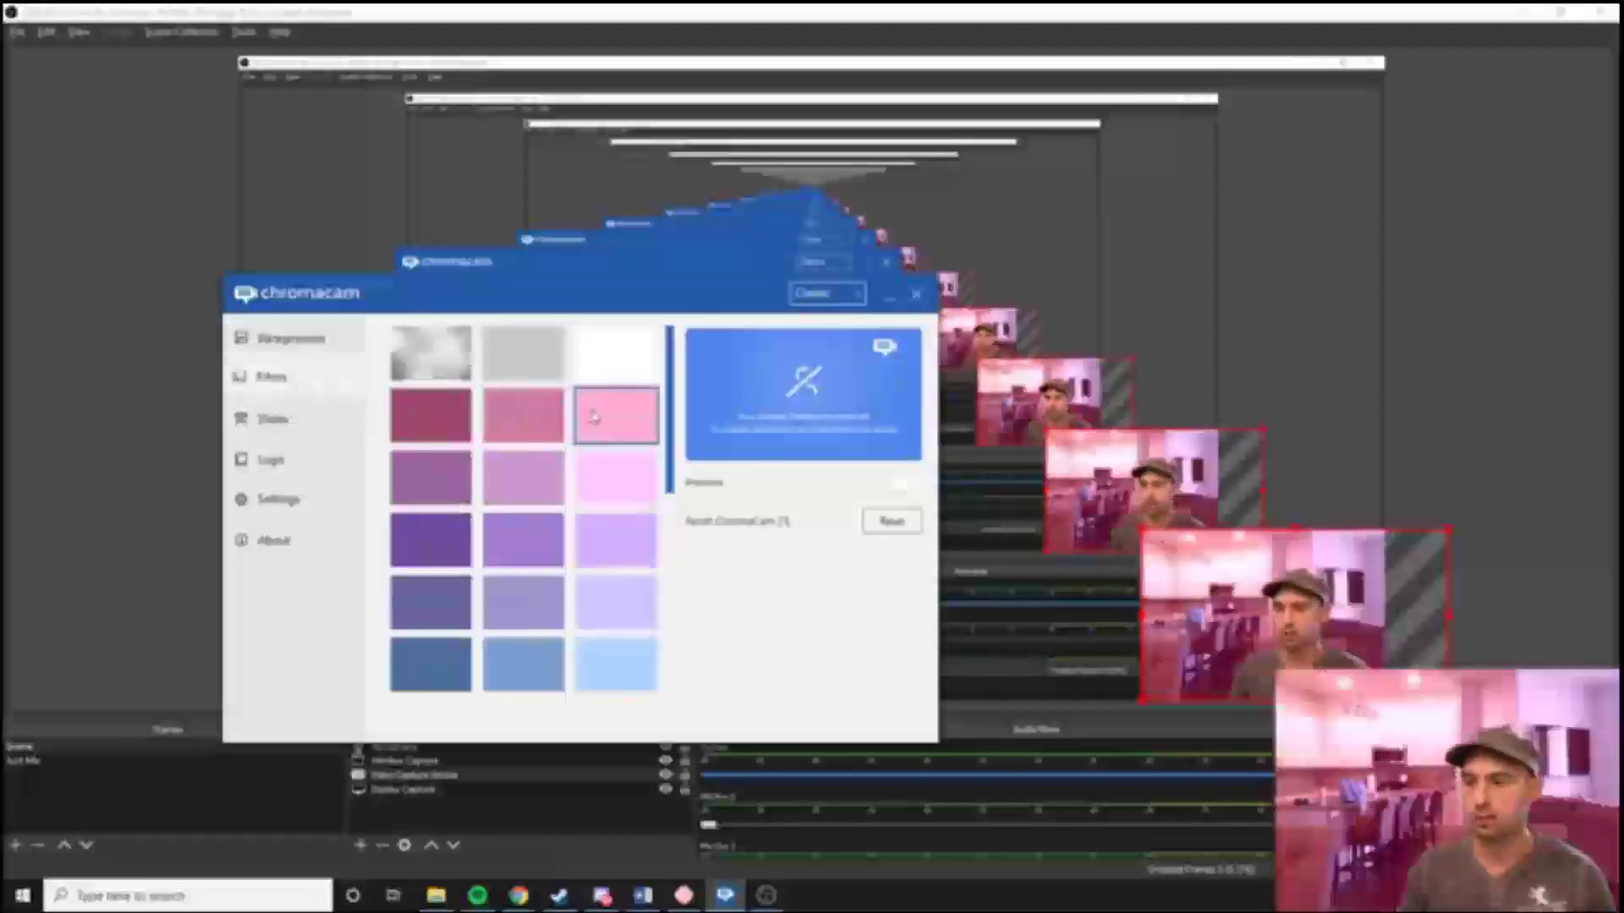
{"action": "left_click", "coordinate": [558, 476]}
{"action": "left_click", "coordinate": [598, 473]}
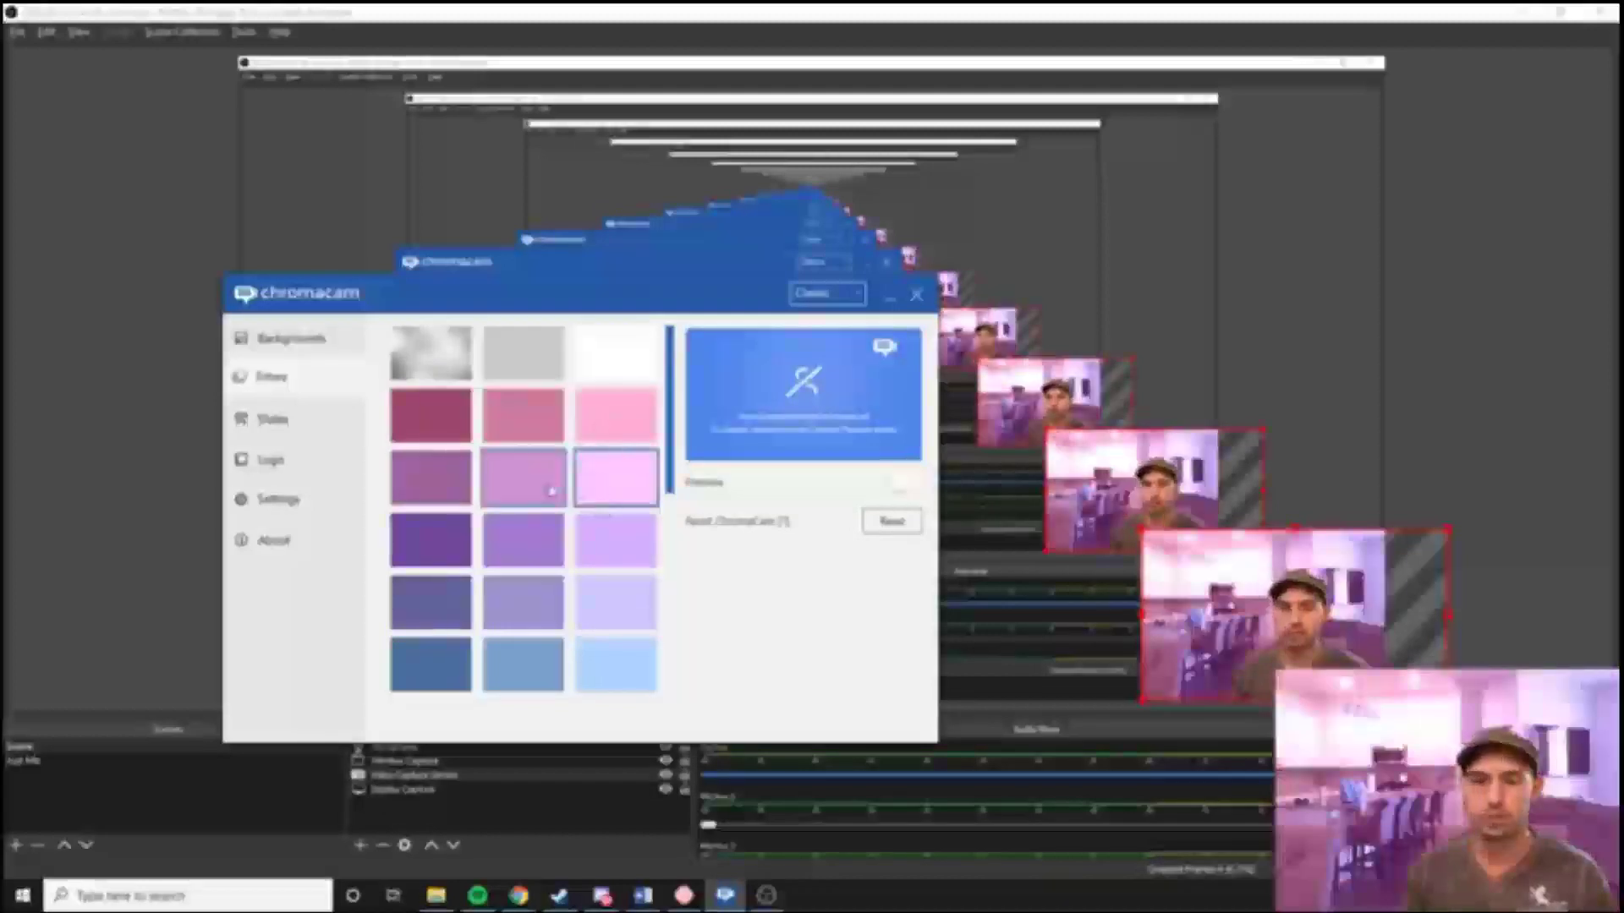
{"action": "left_click", "coordinate": [464, 473]}
{"action": "left_click", "coordinate": [470, 416]}
Try the yellow, blue and green sample presentation slides as the webcam backdrop
{"action": "left_click", "coordinate": [293, 420]}
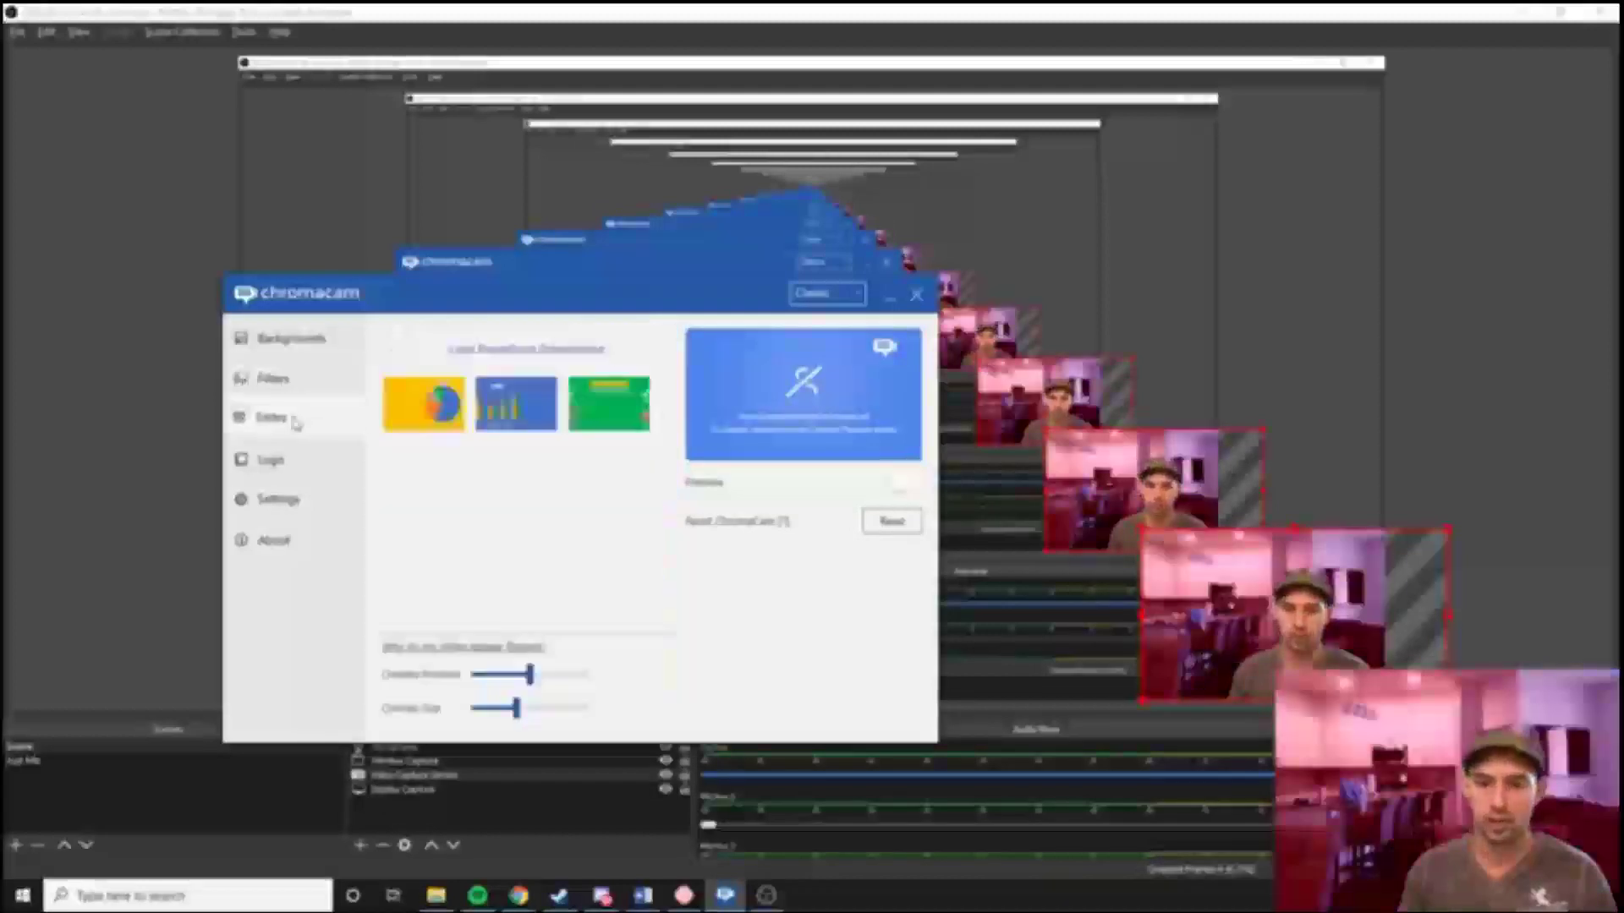
{"action": "left_click", "coordinate": [450, 413]}
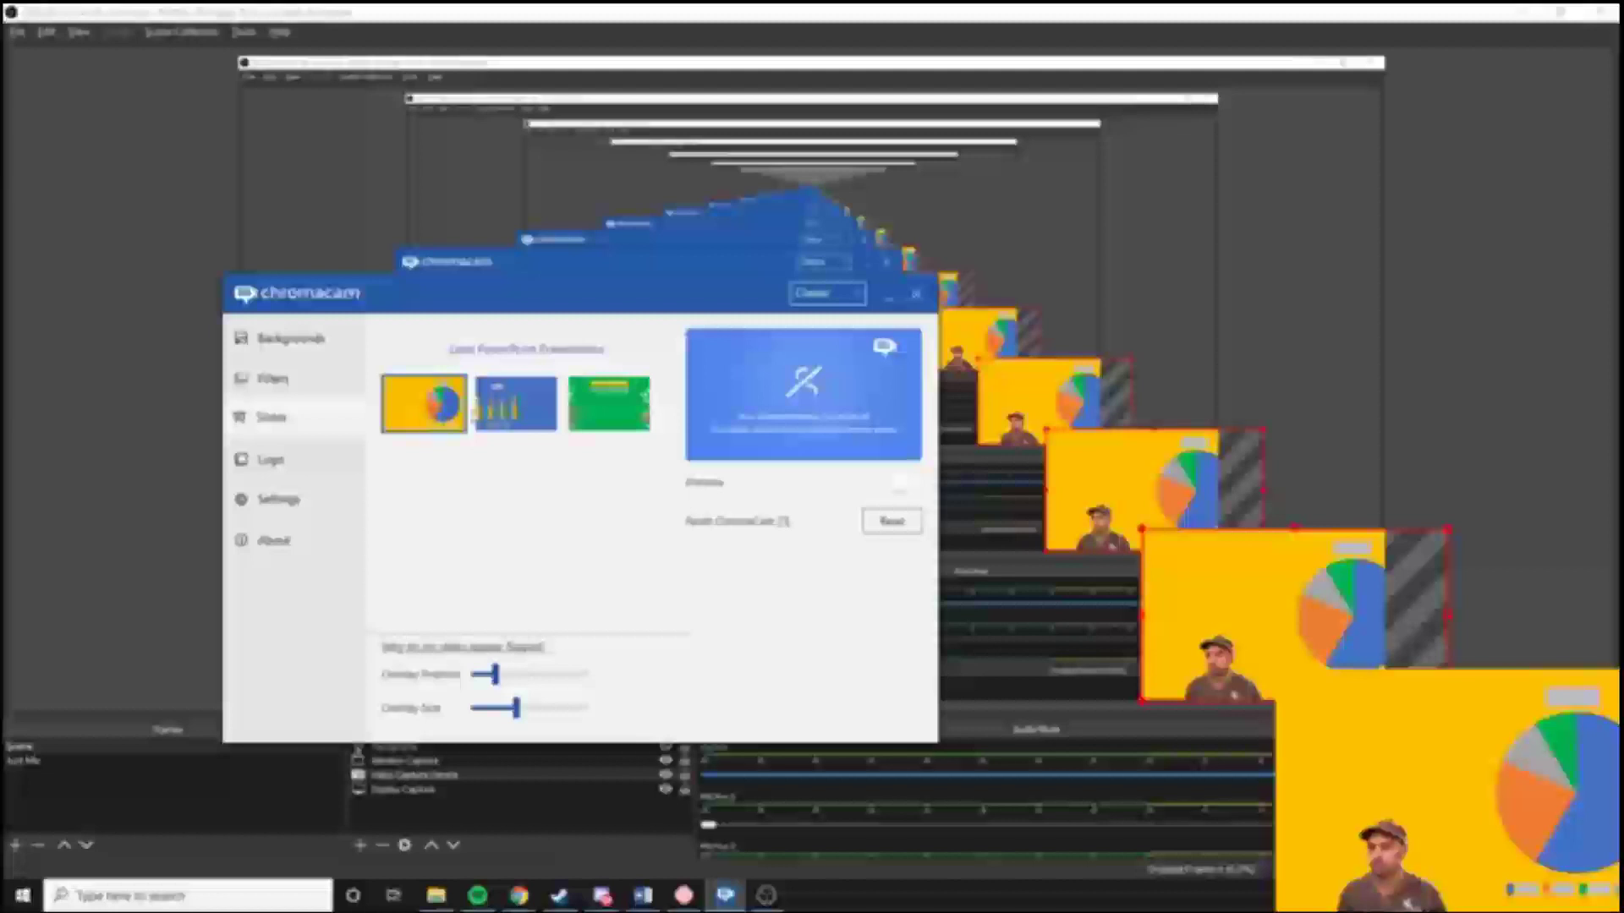
{"action": "left_click", "coordinate": [512, 404]}
{"action": "left_click", "coordinate": [607, 405]}
Turn on the logo overlay, then align the webcam source with the canvas's lower-right corner in OBS
{"action": "left_click", "coordinate": [296, 461]}
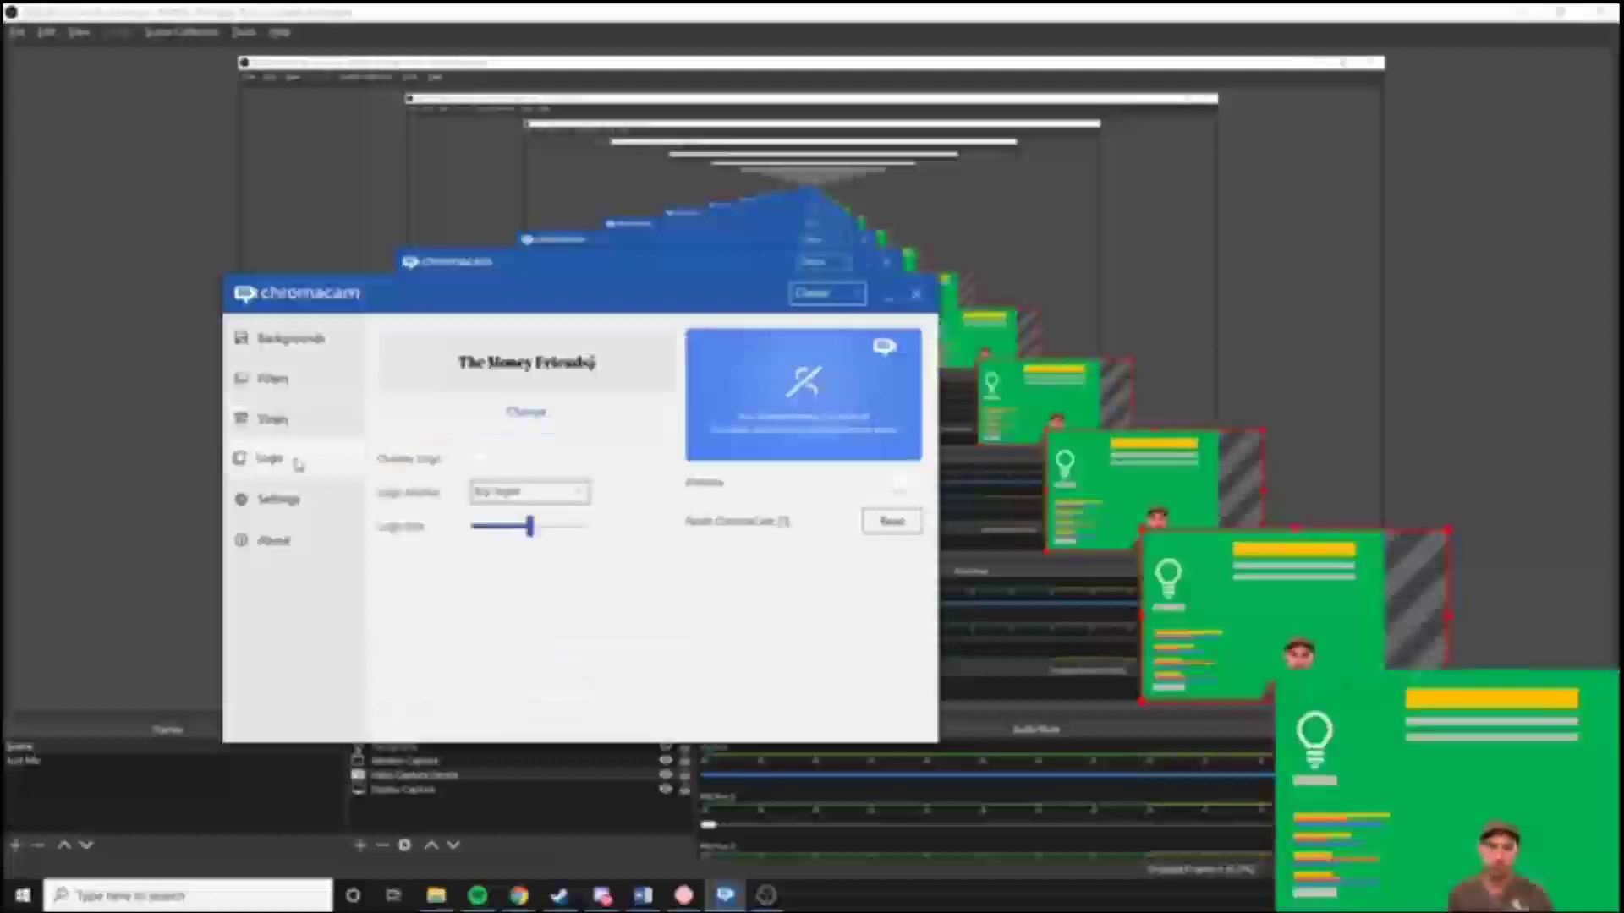
{"action": "left_click", "coordinate": [479, 459]}
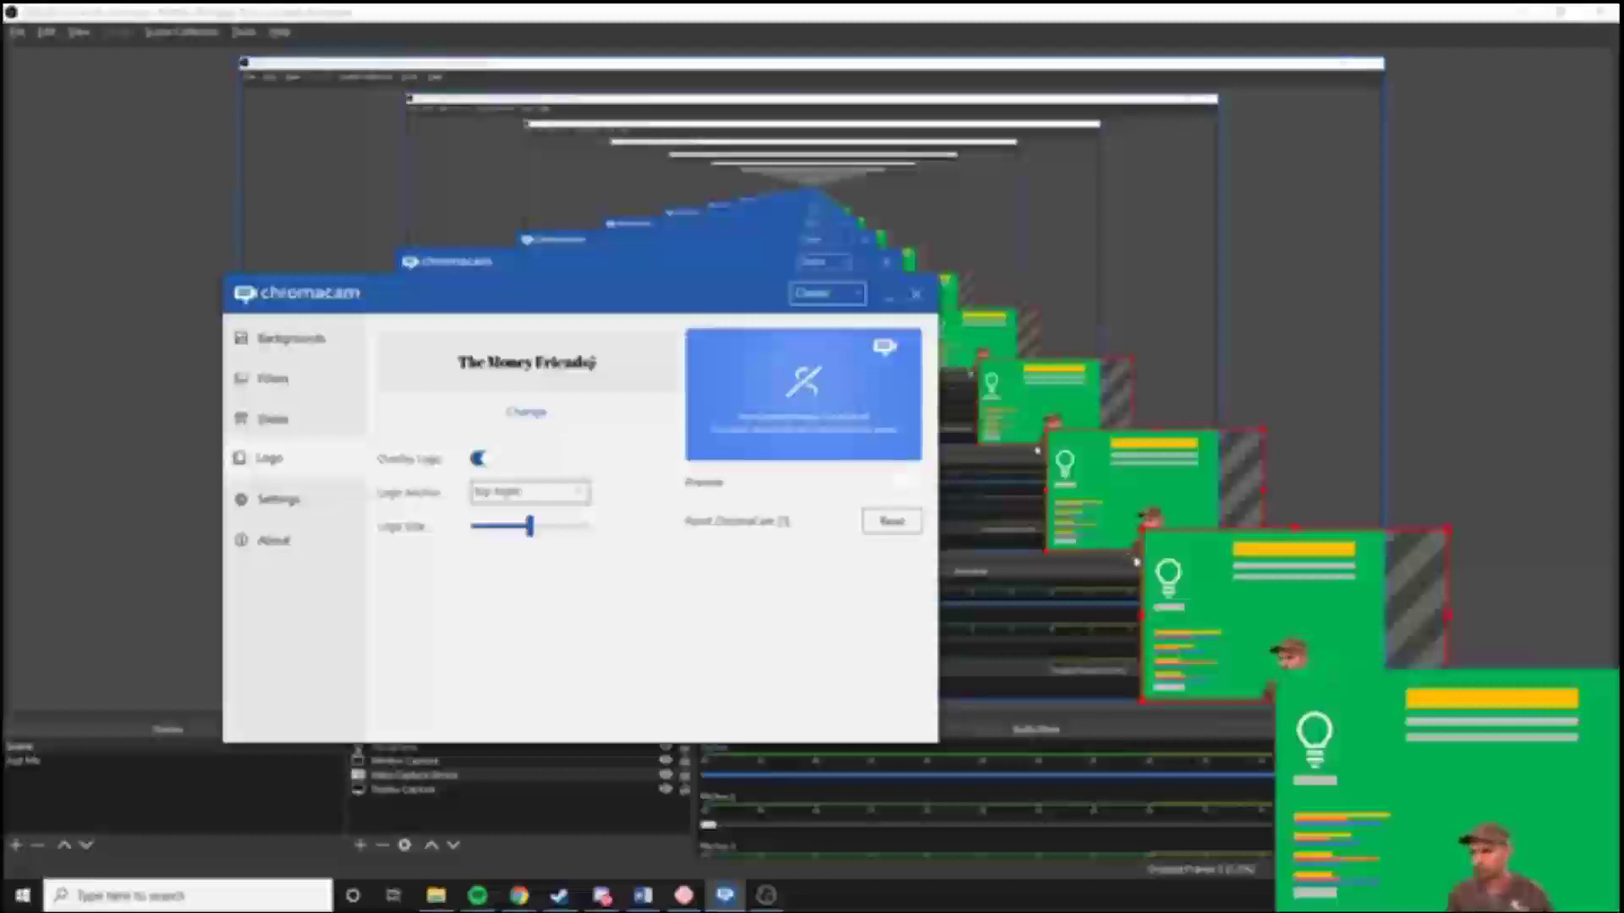
{"action": "left_click", "coordinate": [1273, 714]}
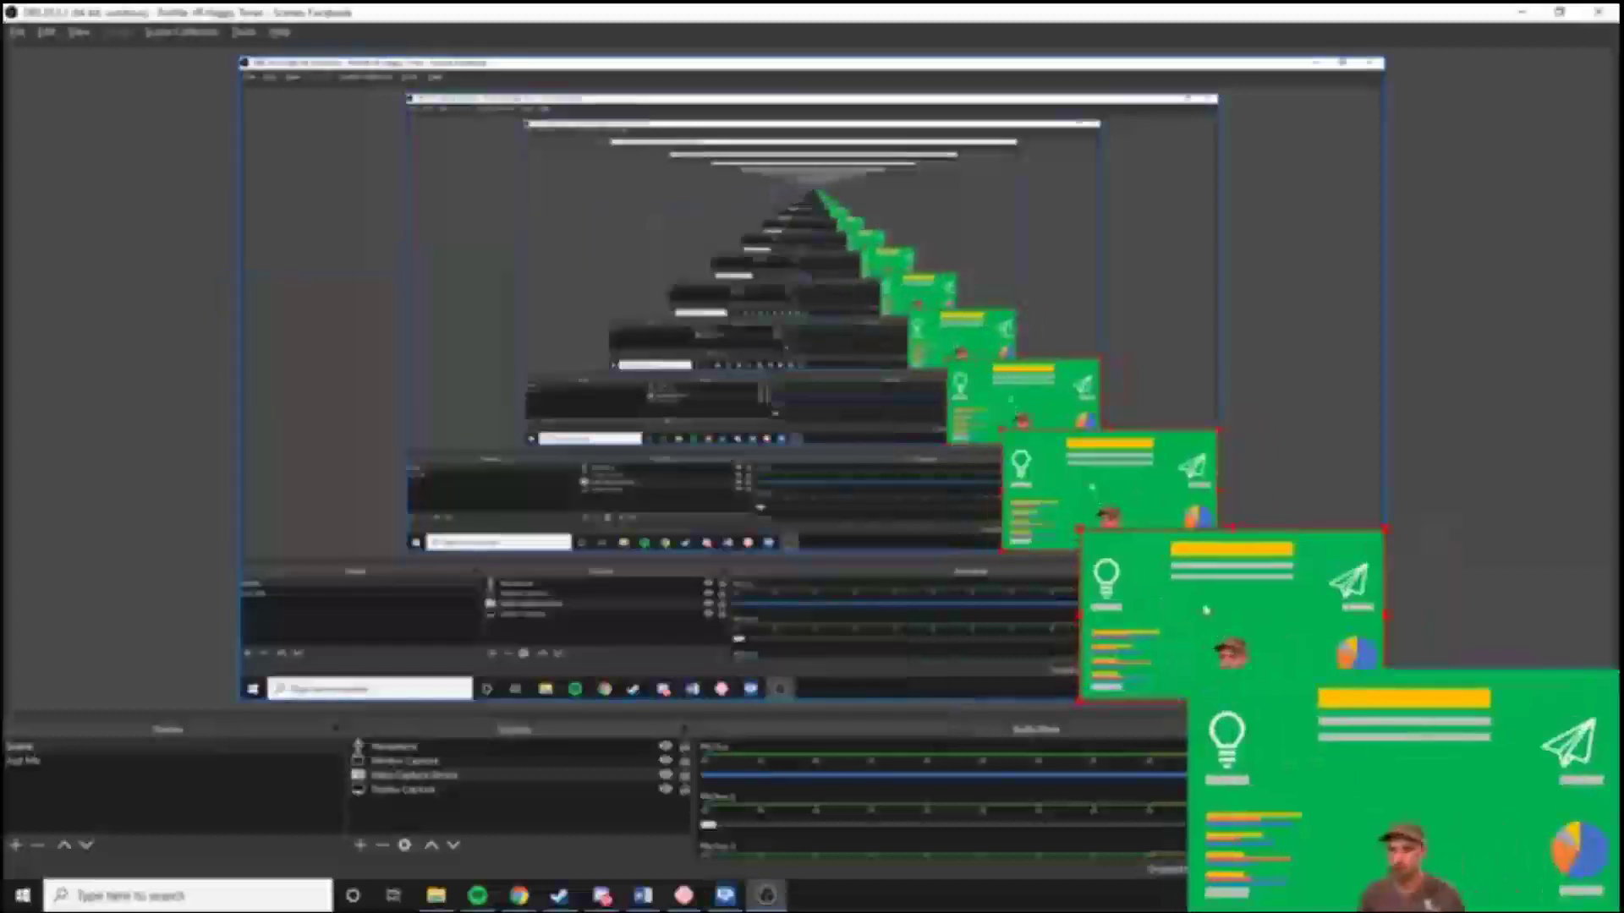
Return to ChromaCam, anchor the overlay logo at Bottom Left and increase the logo size
{"action": "left_click", "coordinate": [725, 895]}
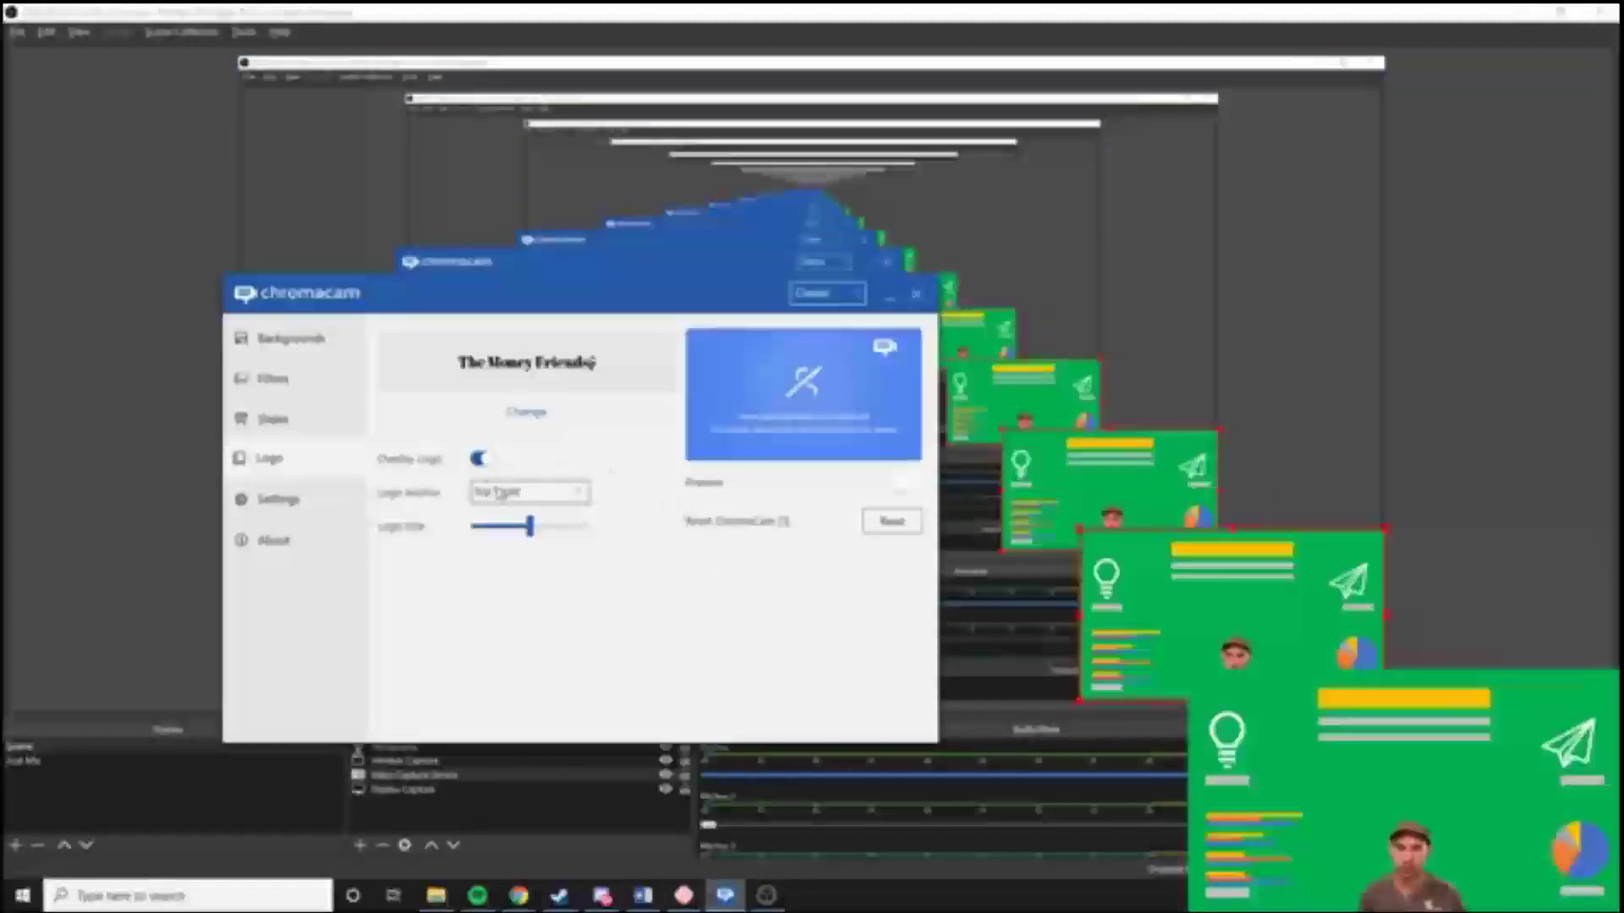
{"action": "left_click", "coordinate": [528, 496]}
{"action": "left_click", "coordinate": [509, 554]}
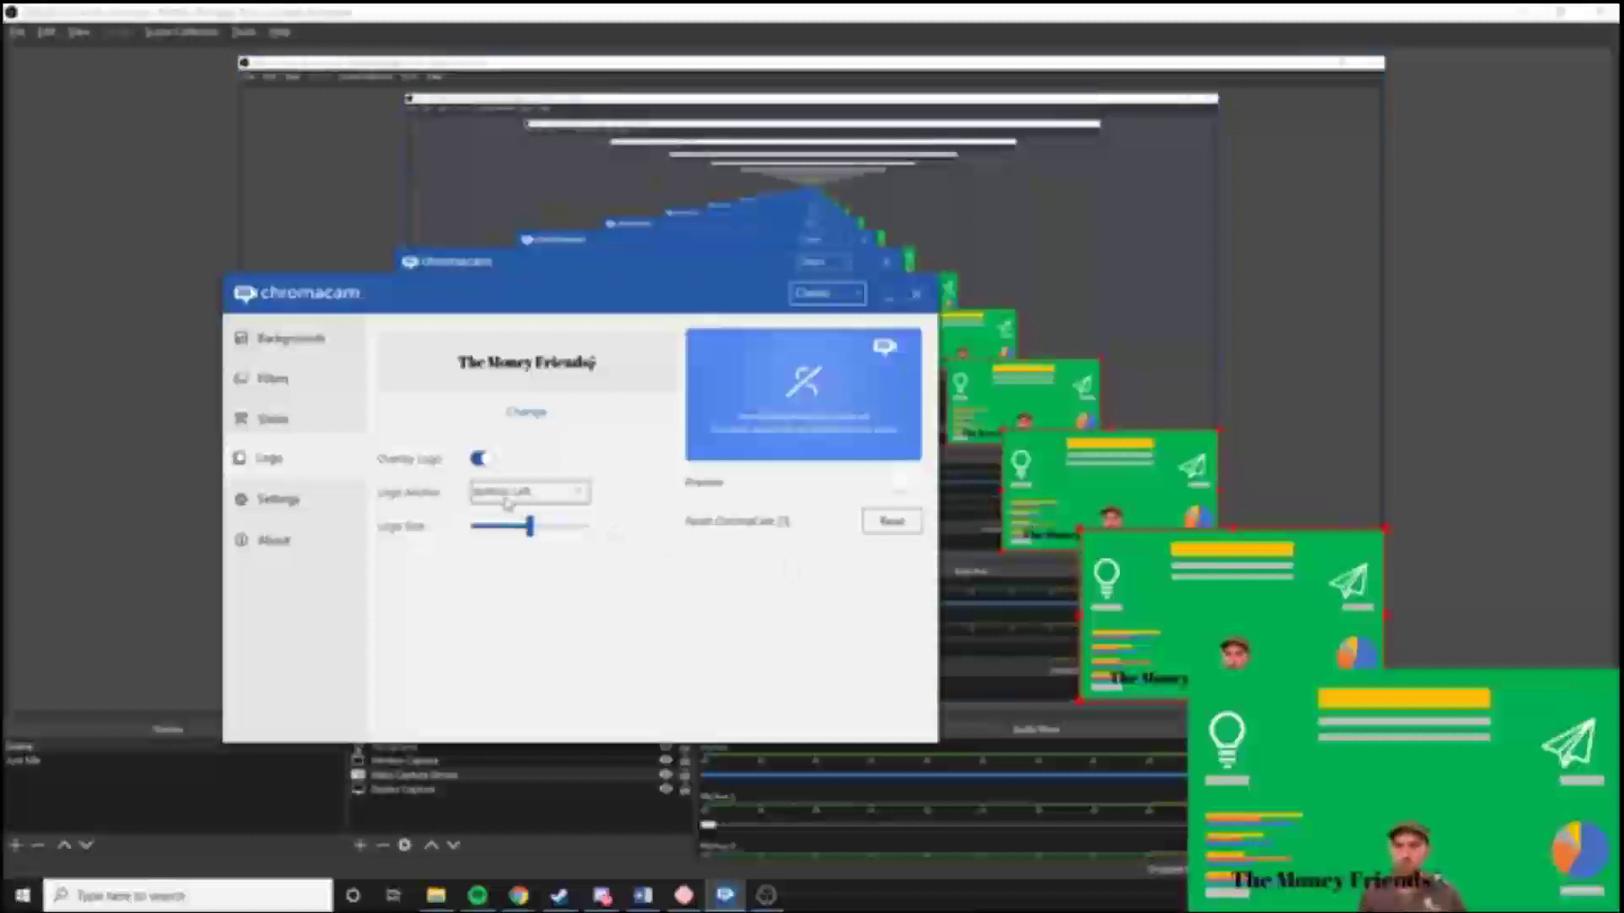
{"action": "mouse_move", "coordinate": [545, 530]}
{"action": "left_mouse_down"}
{"action": "mouse_move", "coordinate": [584, 528]}
{"action": "mouse_move", "coordinate": [460, 526]}
{"action": "mouse_move", "coordinate": [572, 525]}
{"action": "left_mouse_up"}
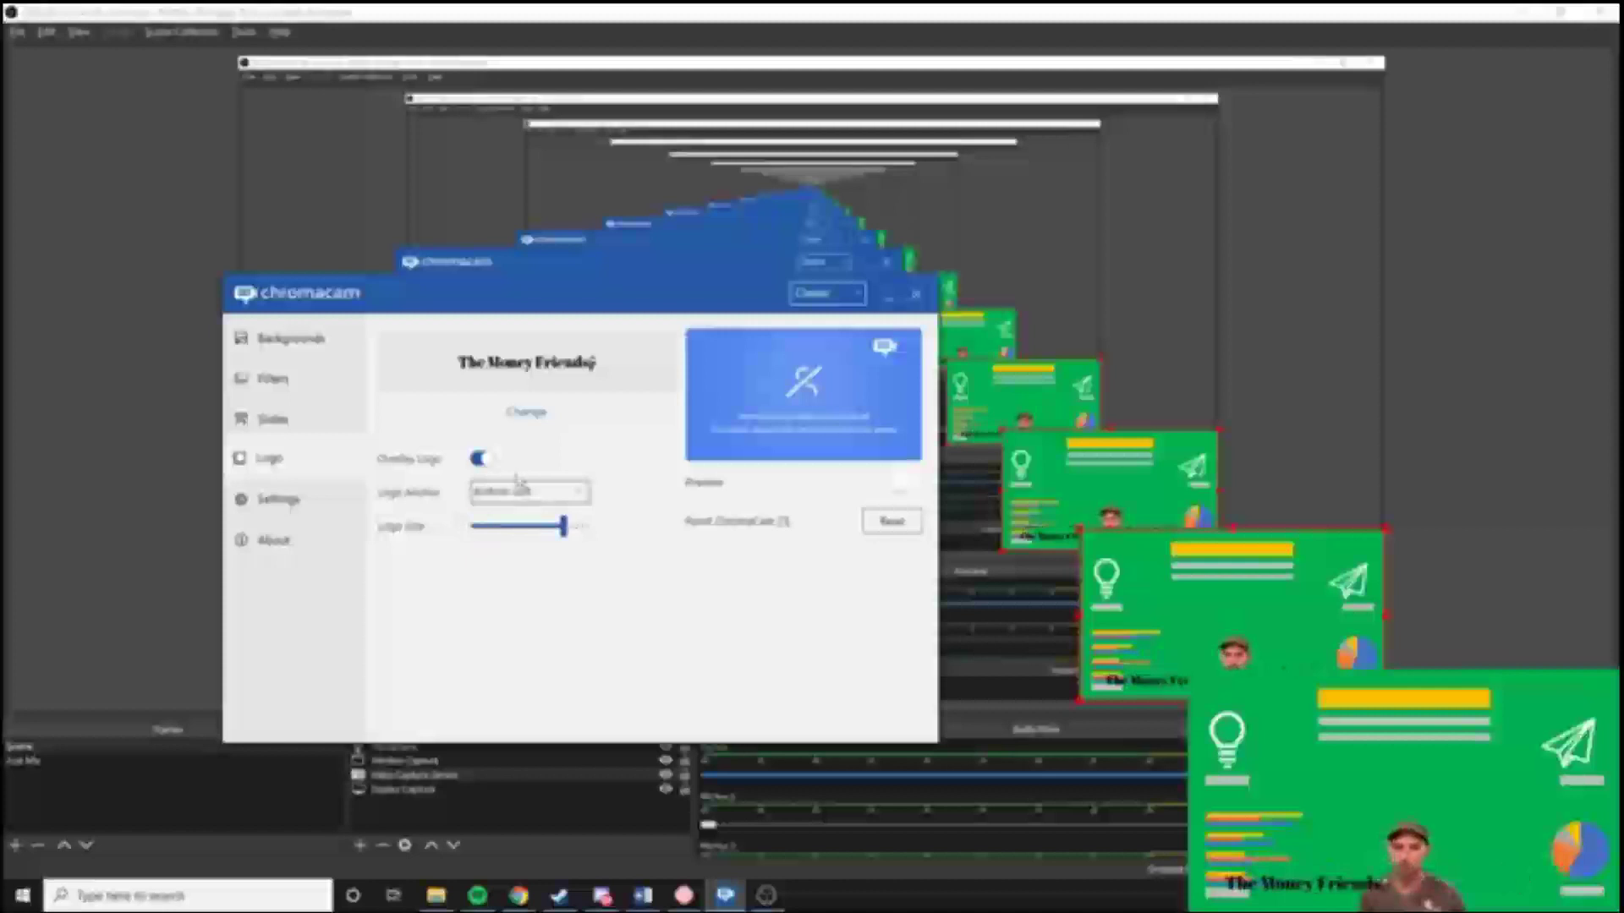
Select the ChromaCam logo background for the webcam and minimize ChromaCam to check the result in OBS
{"action": "left_click", "coordinate": [292, 339]}
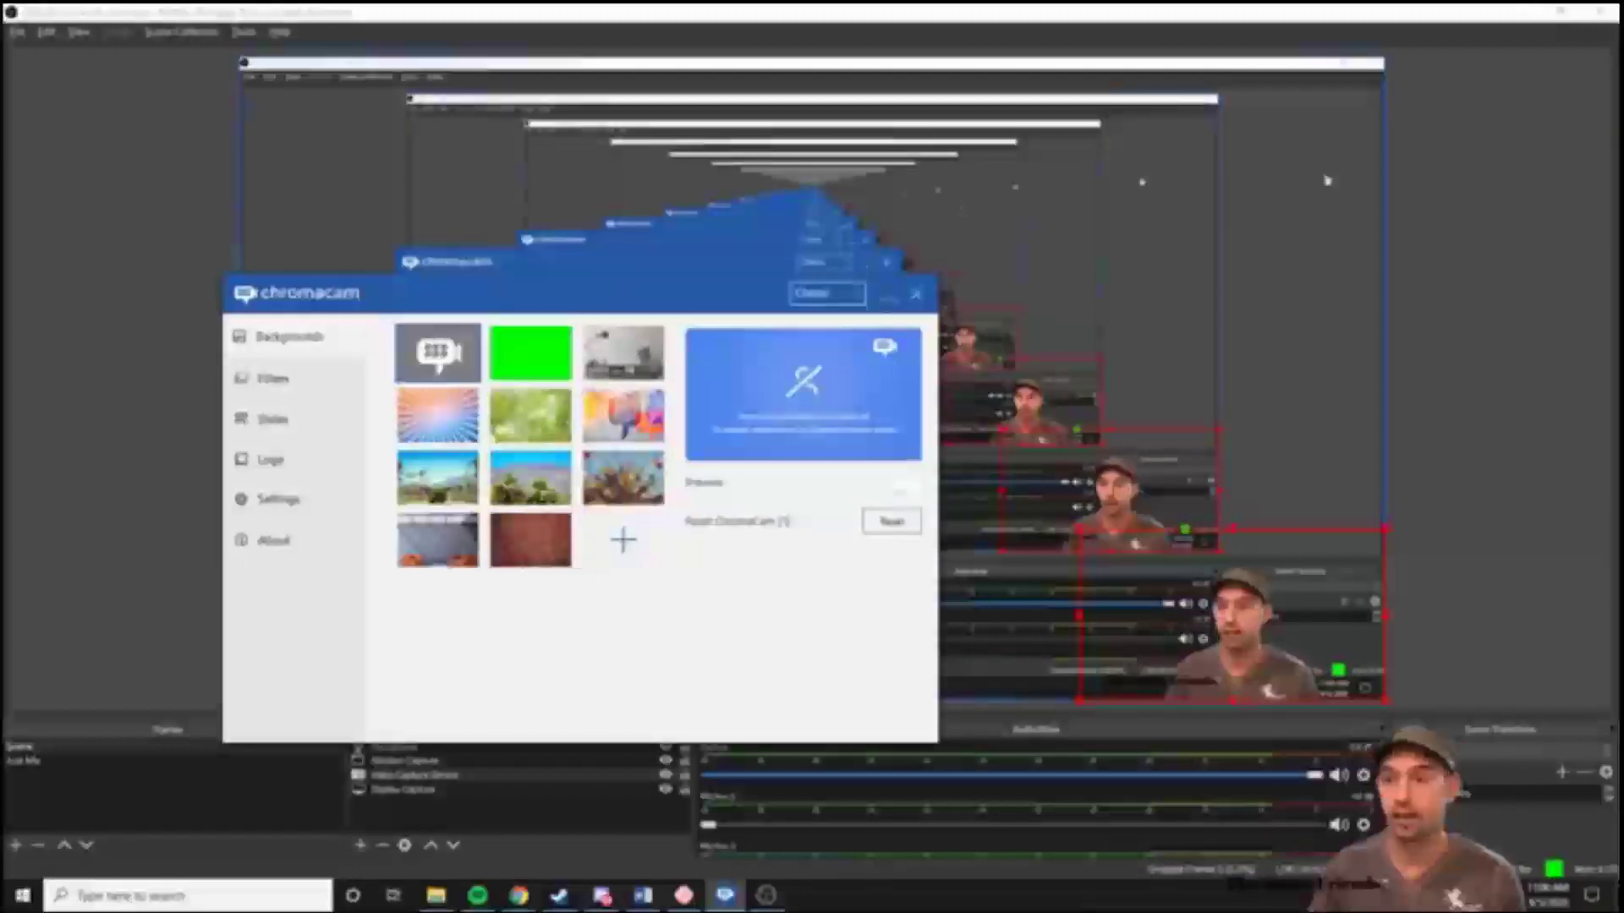
{"action": "left_click", "coordinate": [889, 296]}
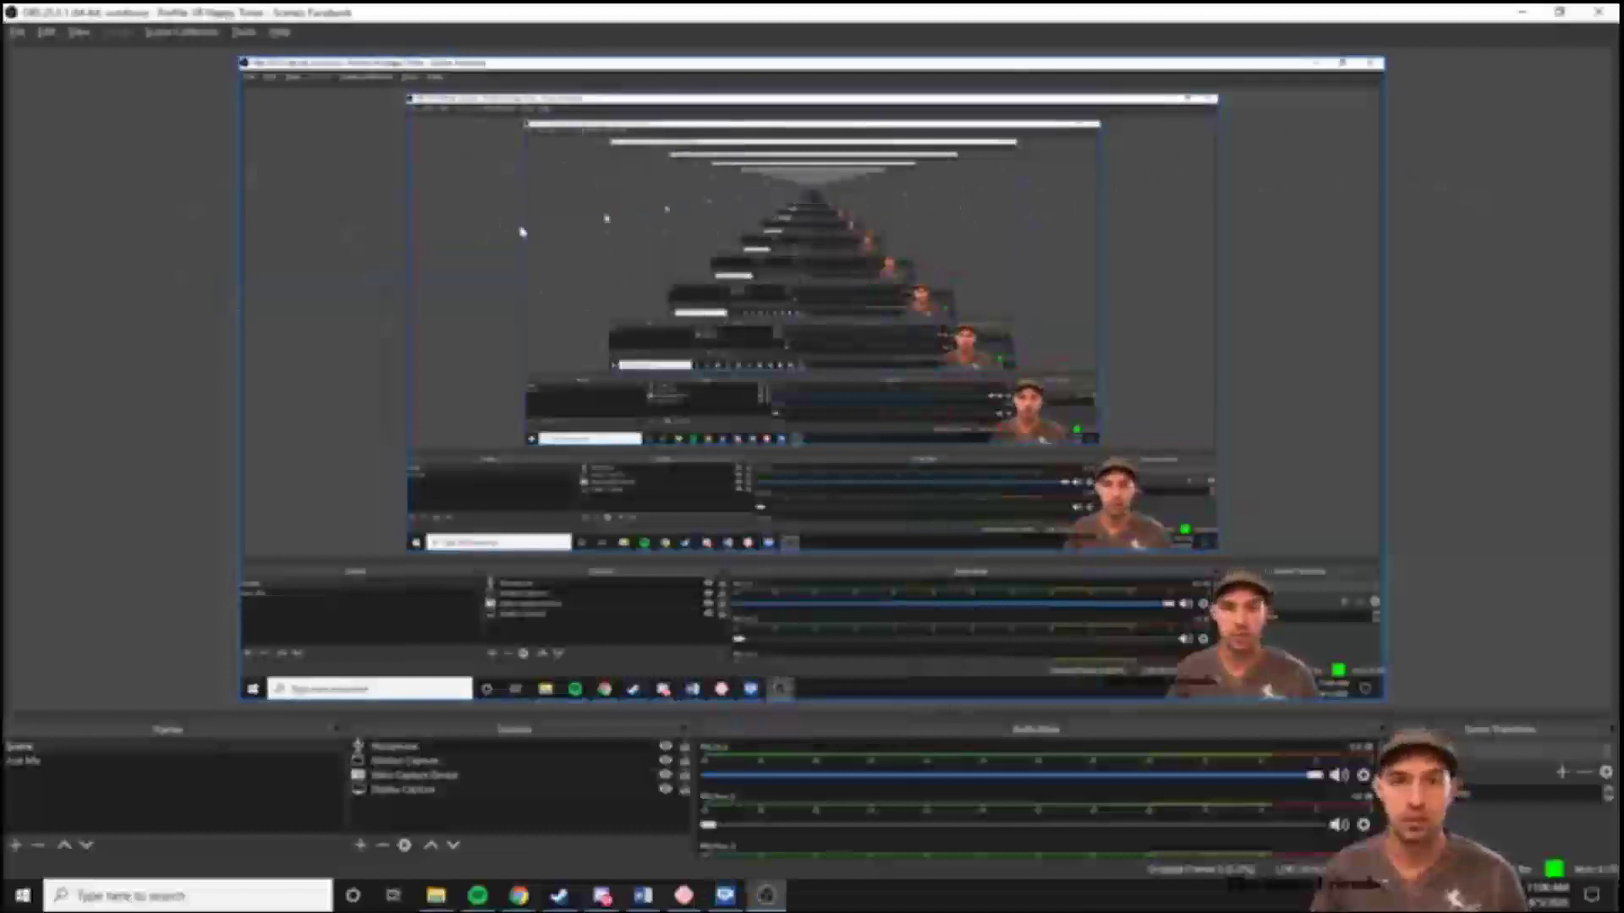
{"action": "left_click", "coordinate": [725, 896]}
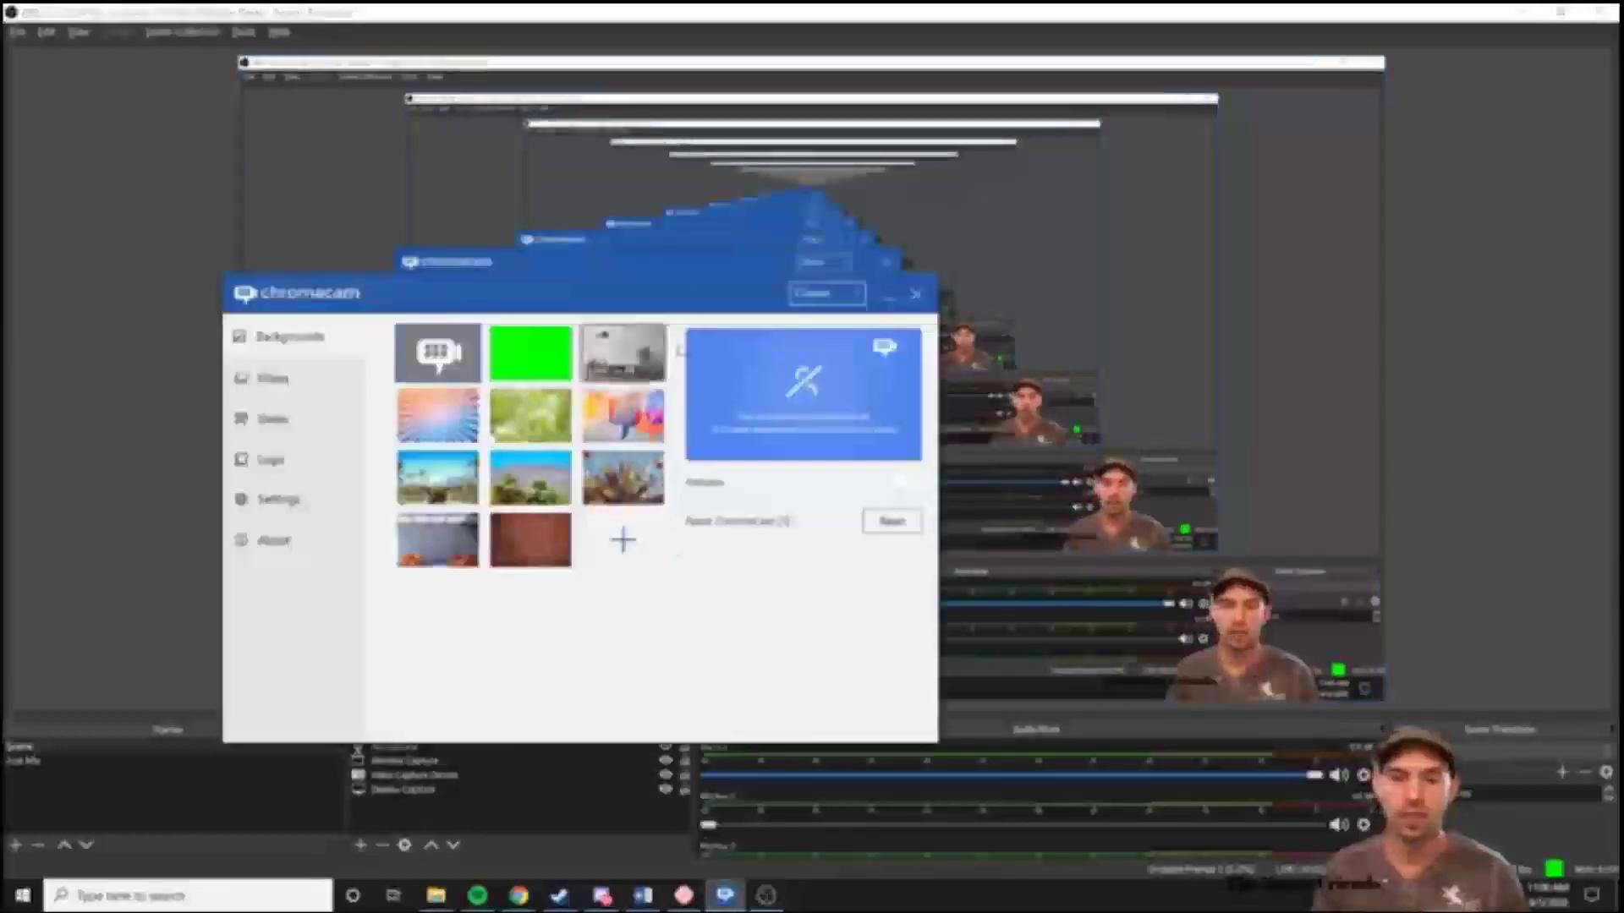
{"action": "left_click", "coordinate": [896, 303]}
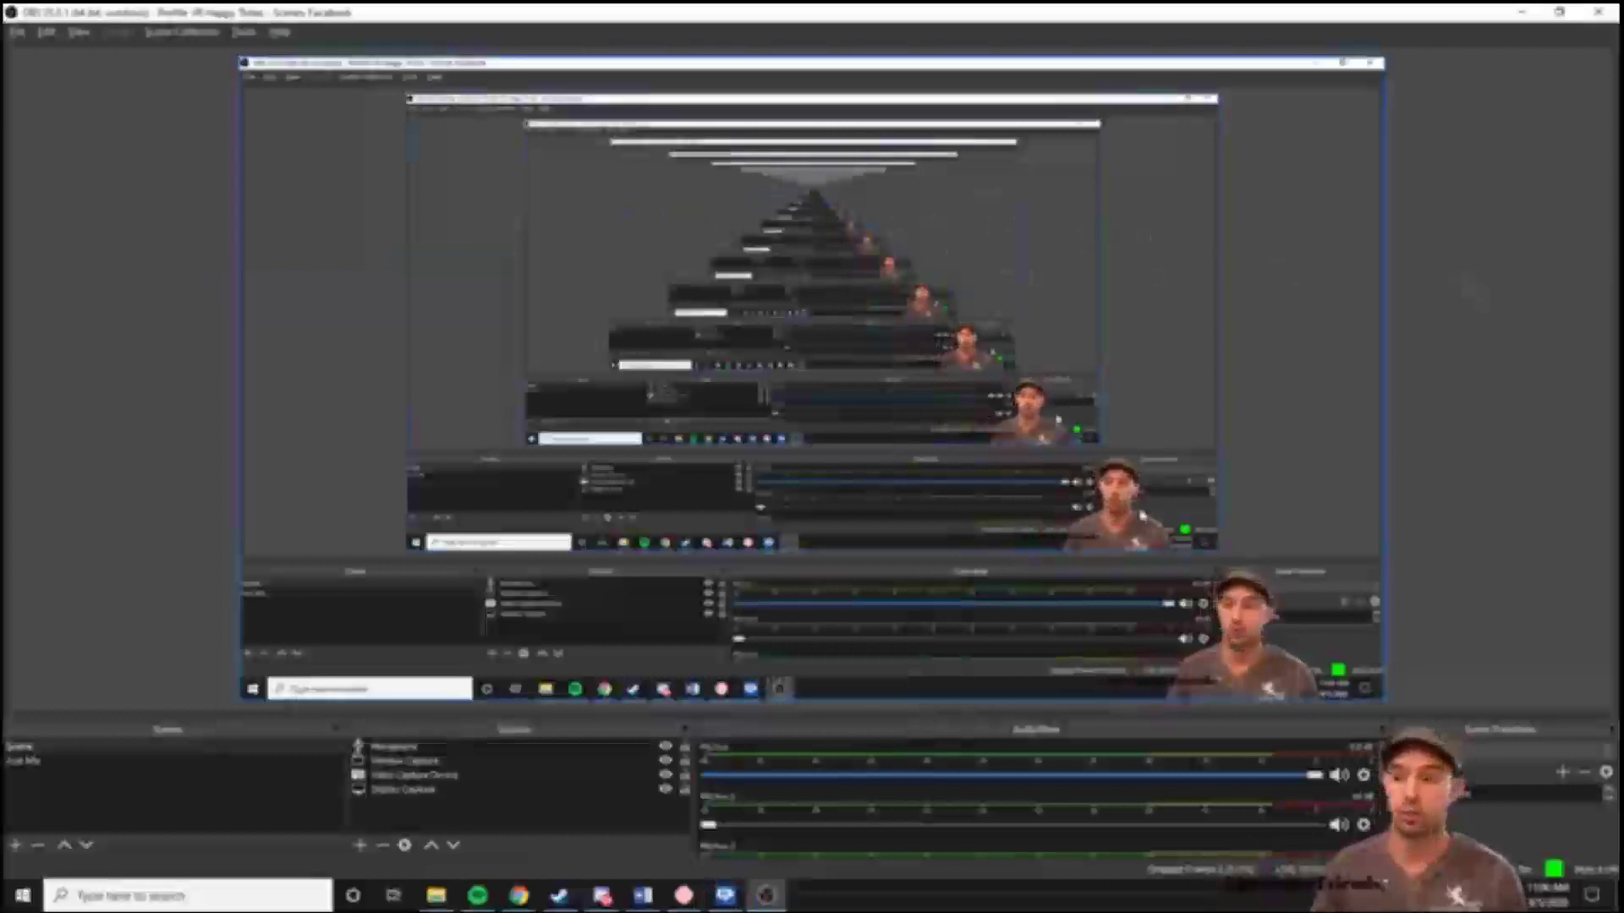
{"action": "left_click", "coordinate": [1150, 602]}
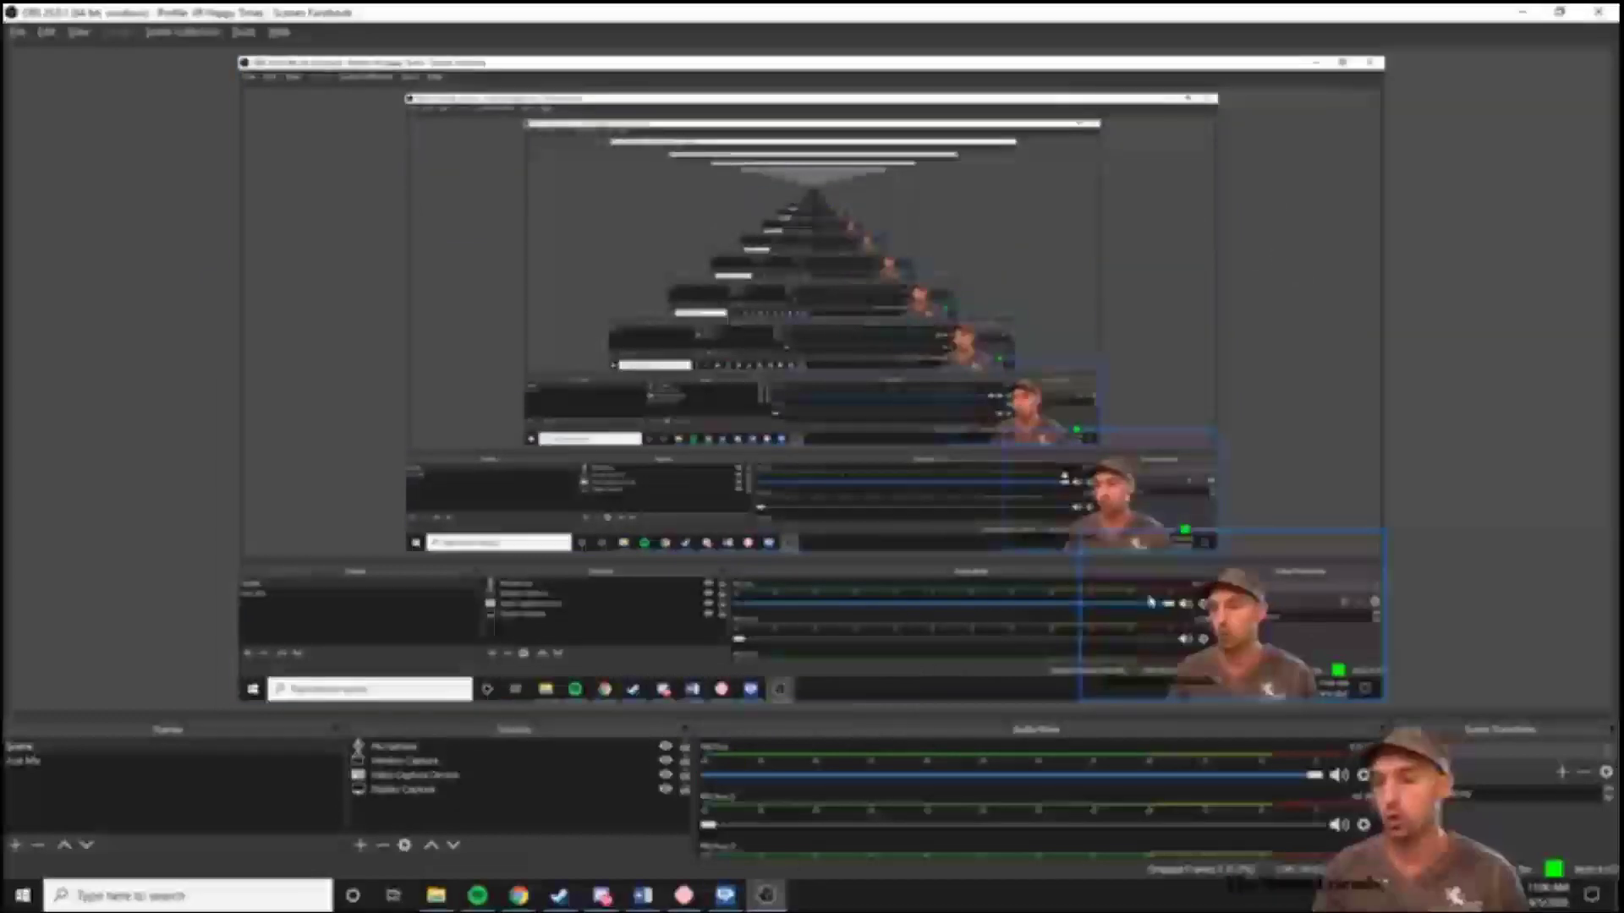
Turn off the logo overlay in ChromaCam and minimize its window
{"action": "left_click", "coordinate": [725, 896]}
{"action": "left_click", "coordinate": [264, 458]}
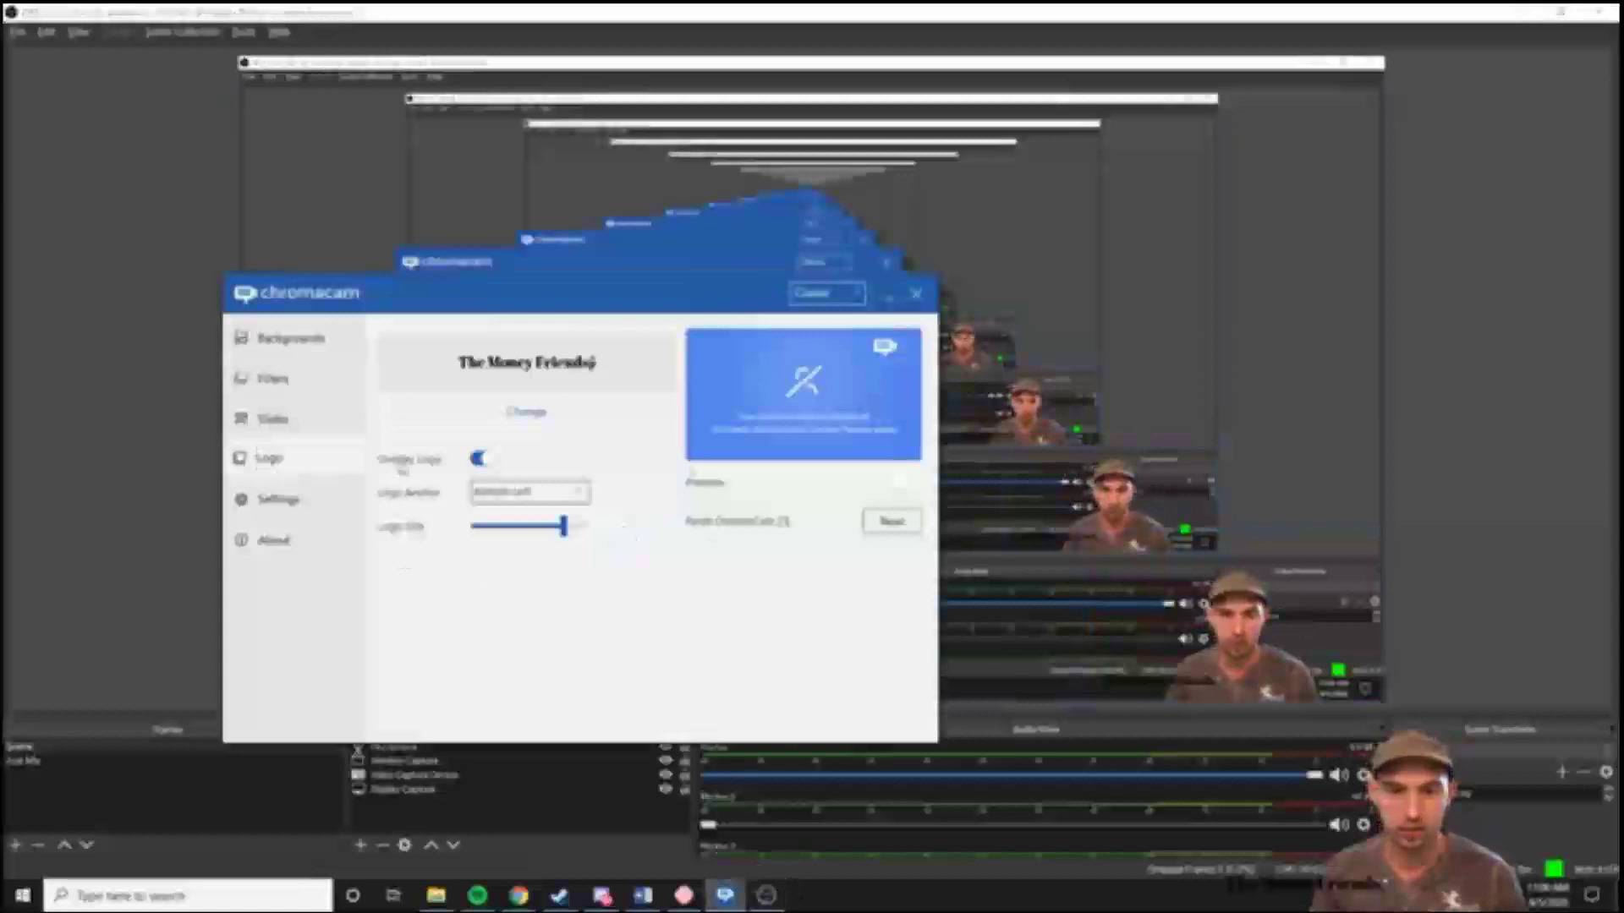
{"action": "left_click", "coordinate": [480, 460]}
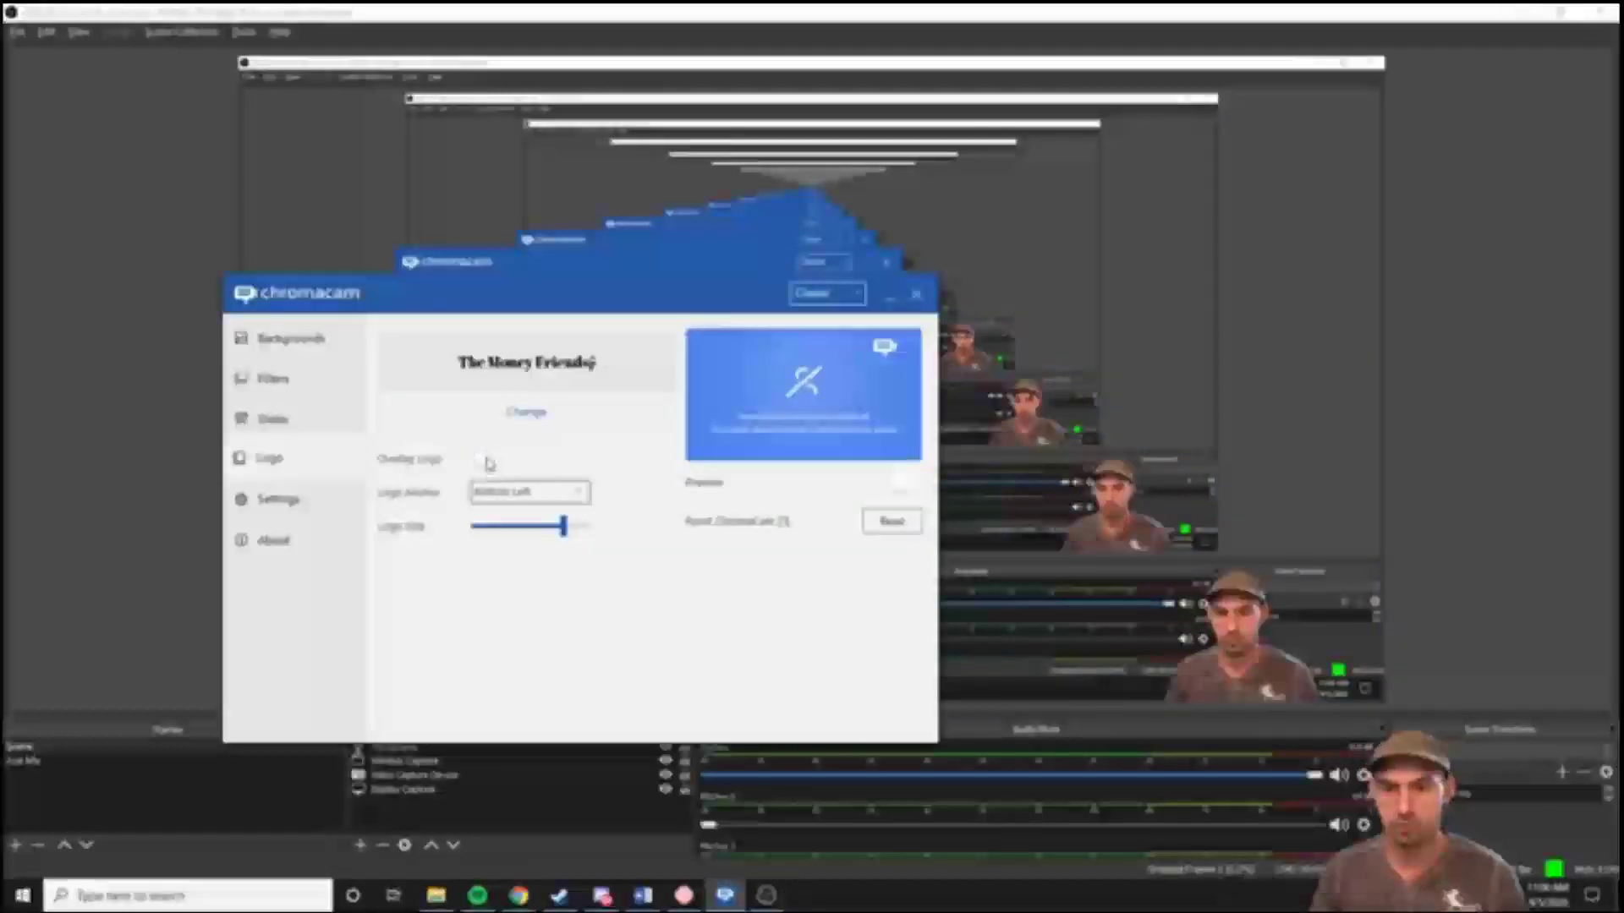
{"action": "left_click", "coordinate": [881, 305]}
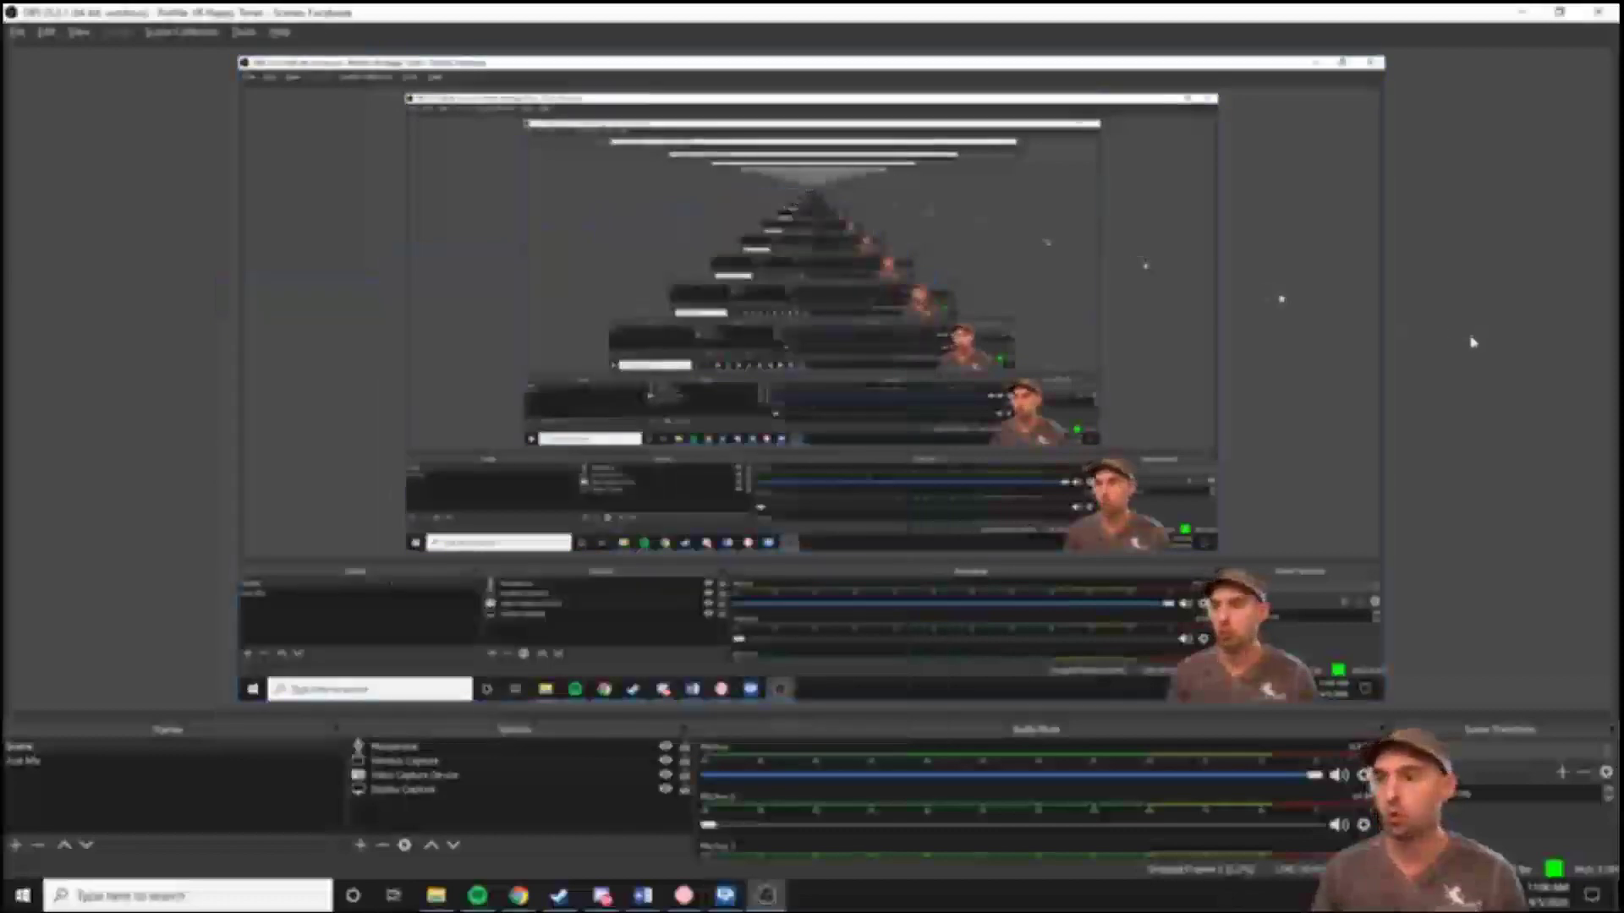
Minimize OBS and load the StreamYard broadcasts page in the browser's empty tab
{"action": "left_click", "coordinate": [1520, 12]}
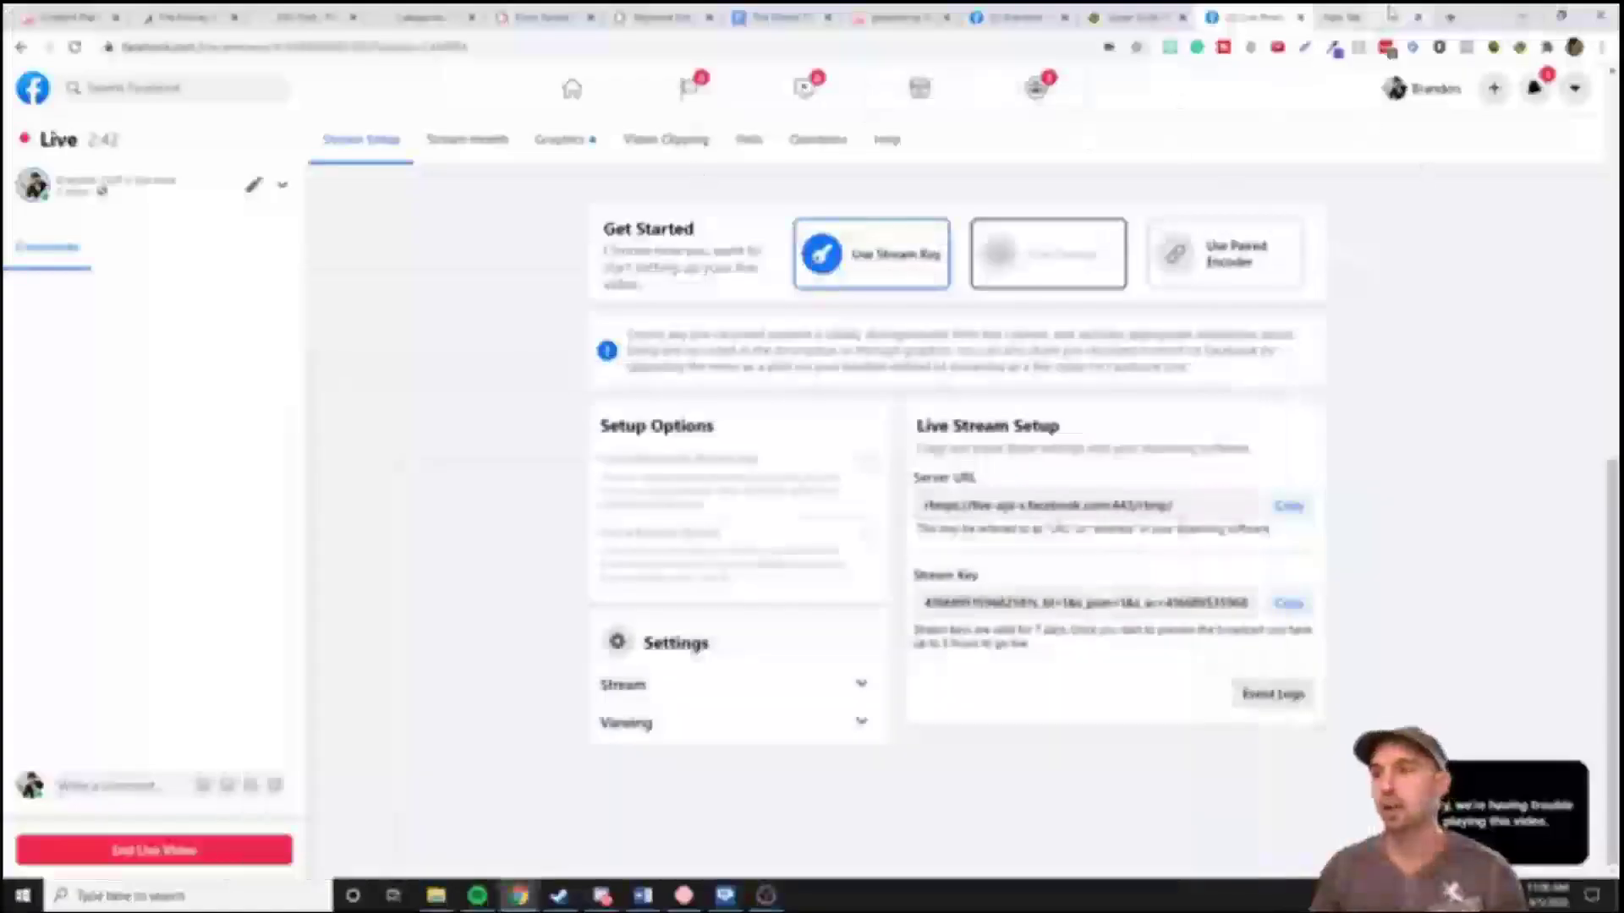
{"action": "left_click", "coordinate": [1392, 12]}
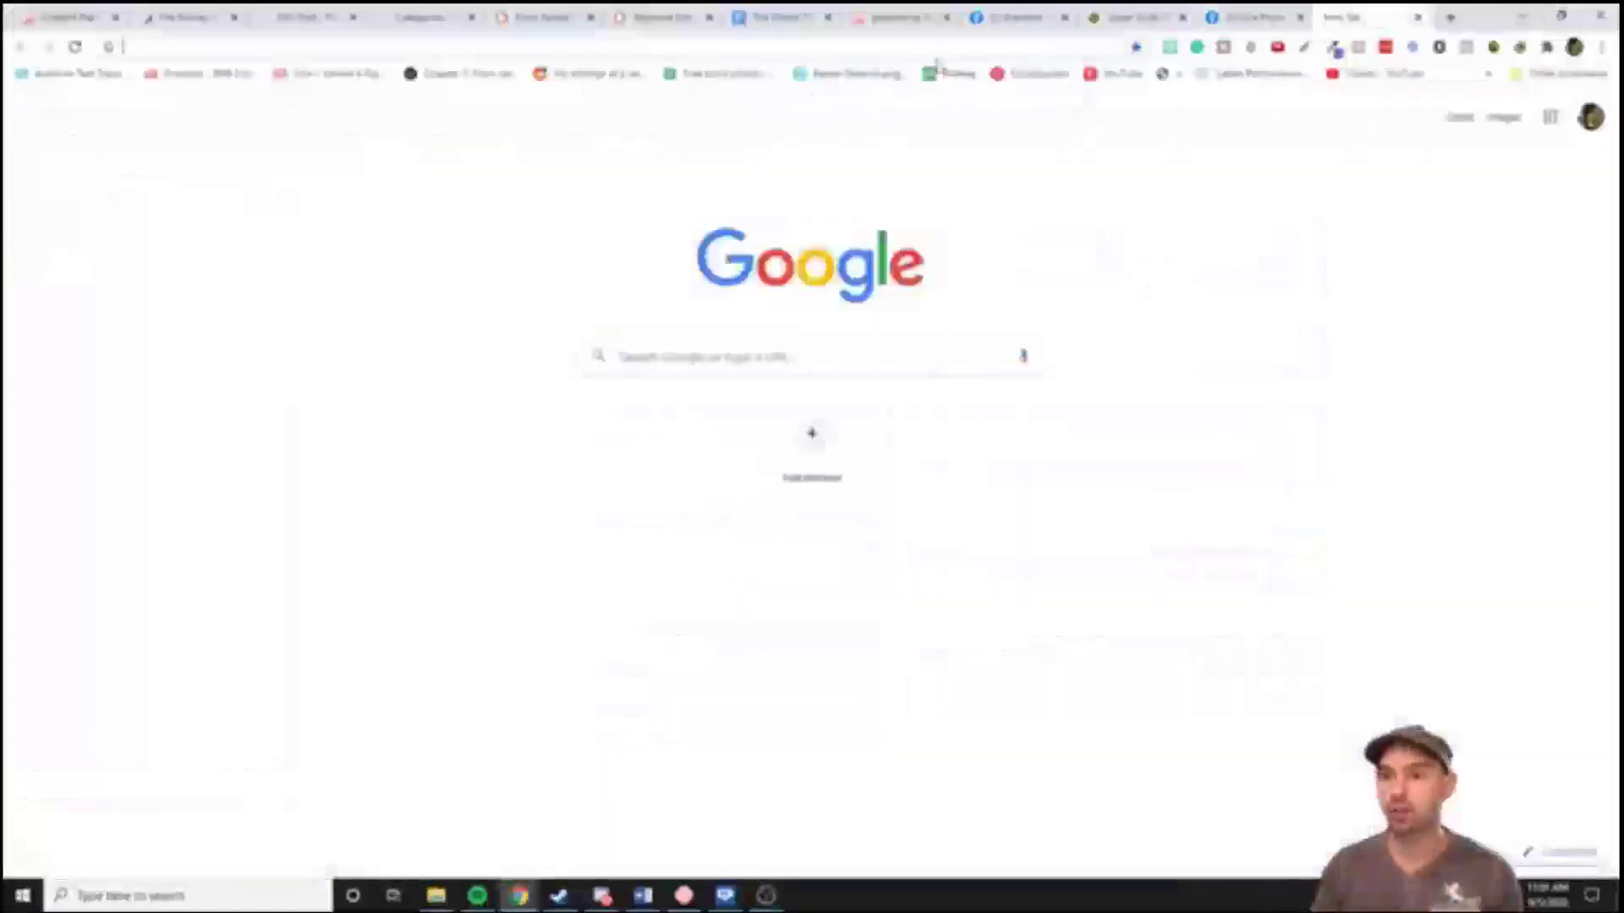
{"action": "left_click", "coordinate": [945, 47]}
{"action": "type", "text": "strea"}
{"action": "key", "text": "Return"}
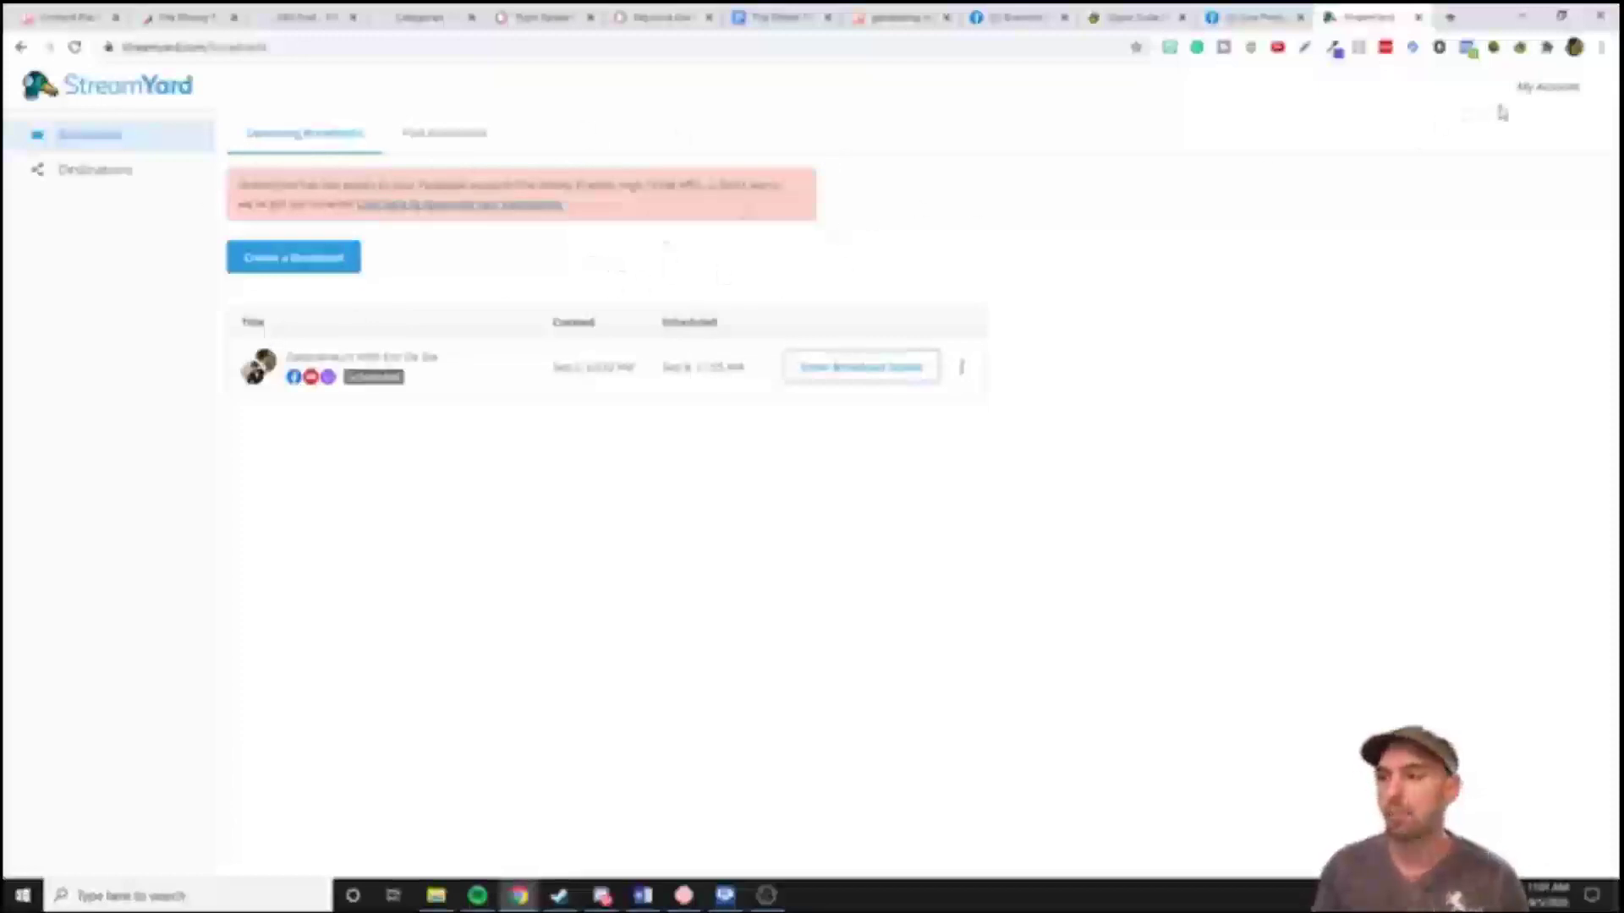
Enter the scheduled broadcast's studio and add the webcam to the stream with the two-person side-by-side layout
{"action": "left_click", "coordinate": [862, 366]}
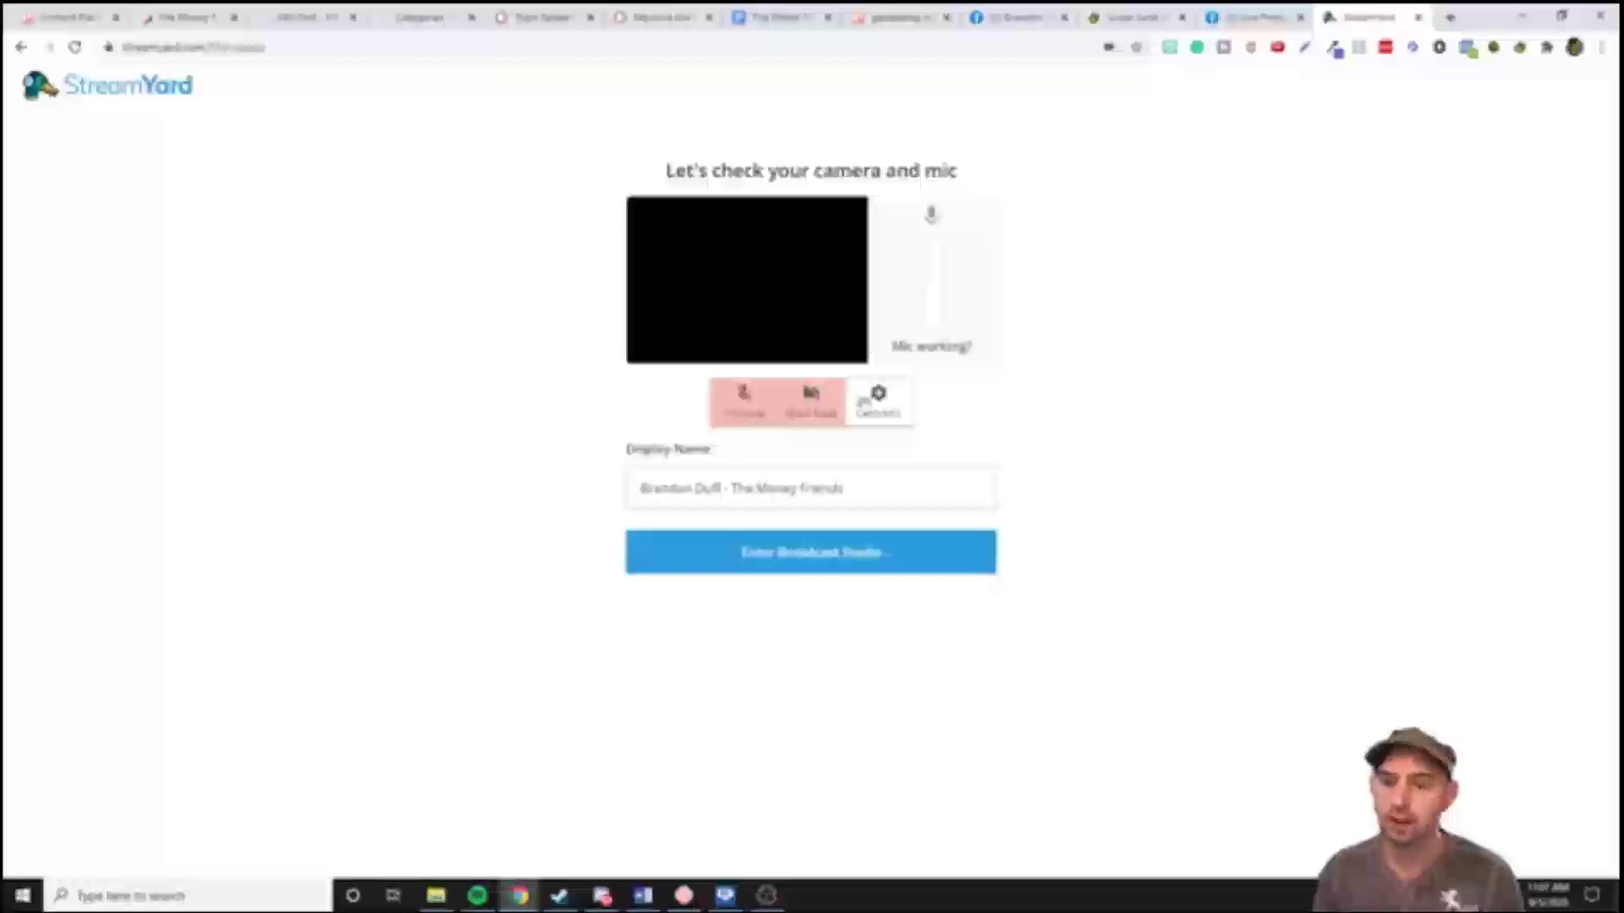
{"action": "left_click", "coordinate": [871, 546]}
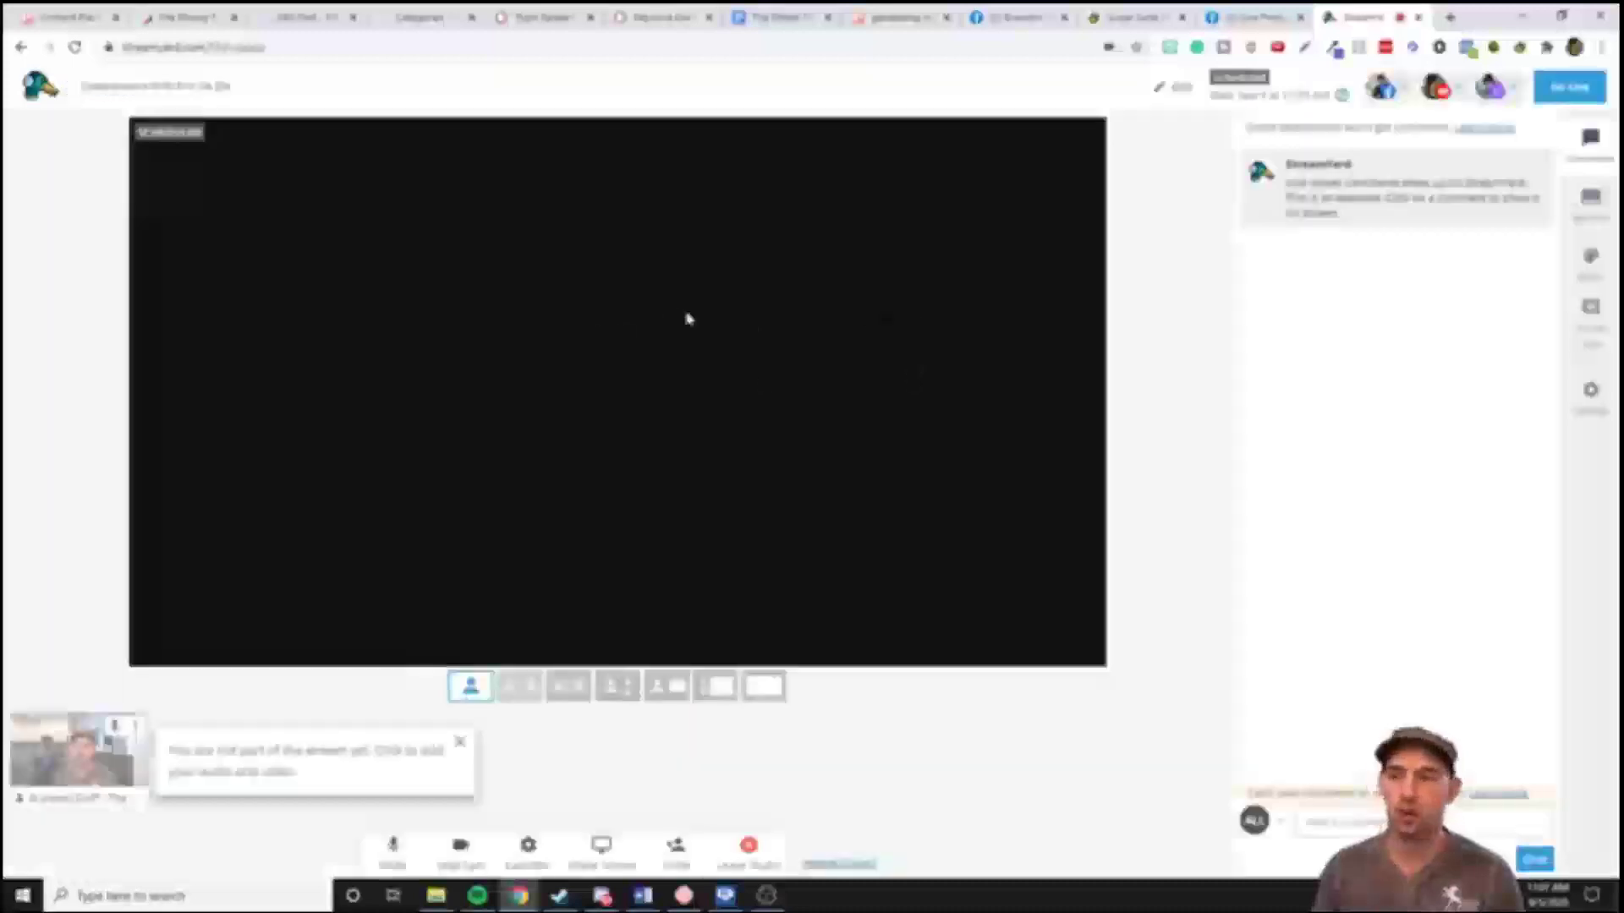
{"action": "left_click", "coordinate": [520, 687]}
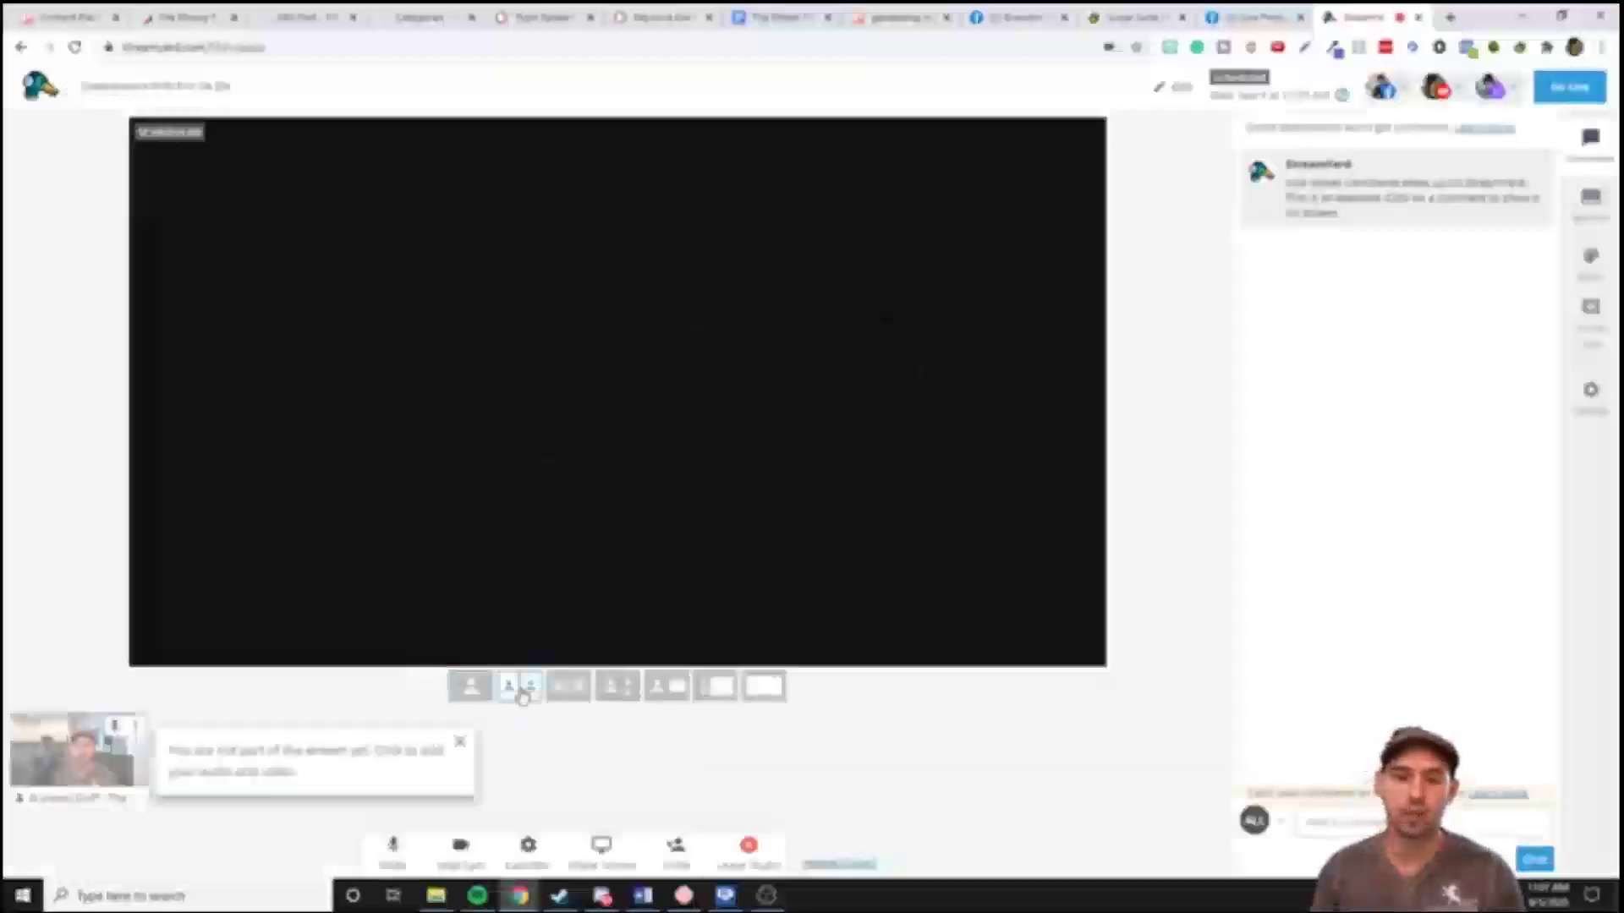
{"action": "left_click", "coordinate": [76, 761]}
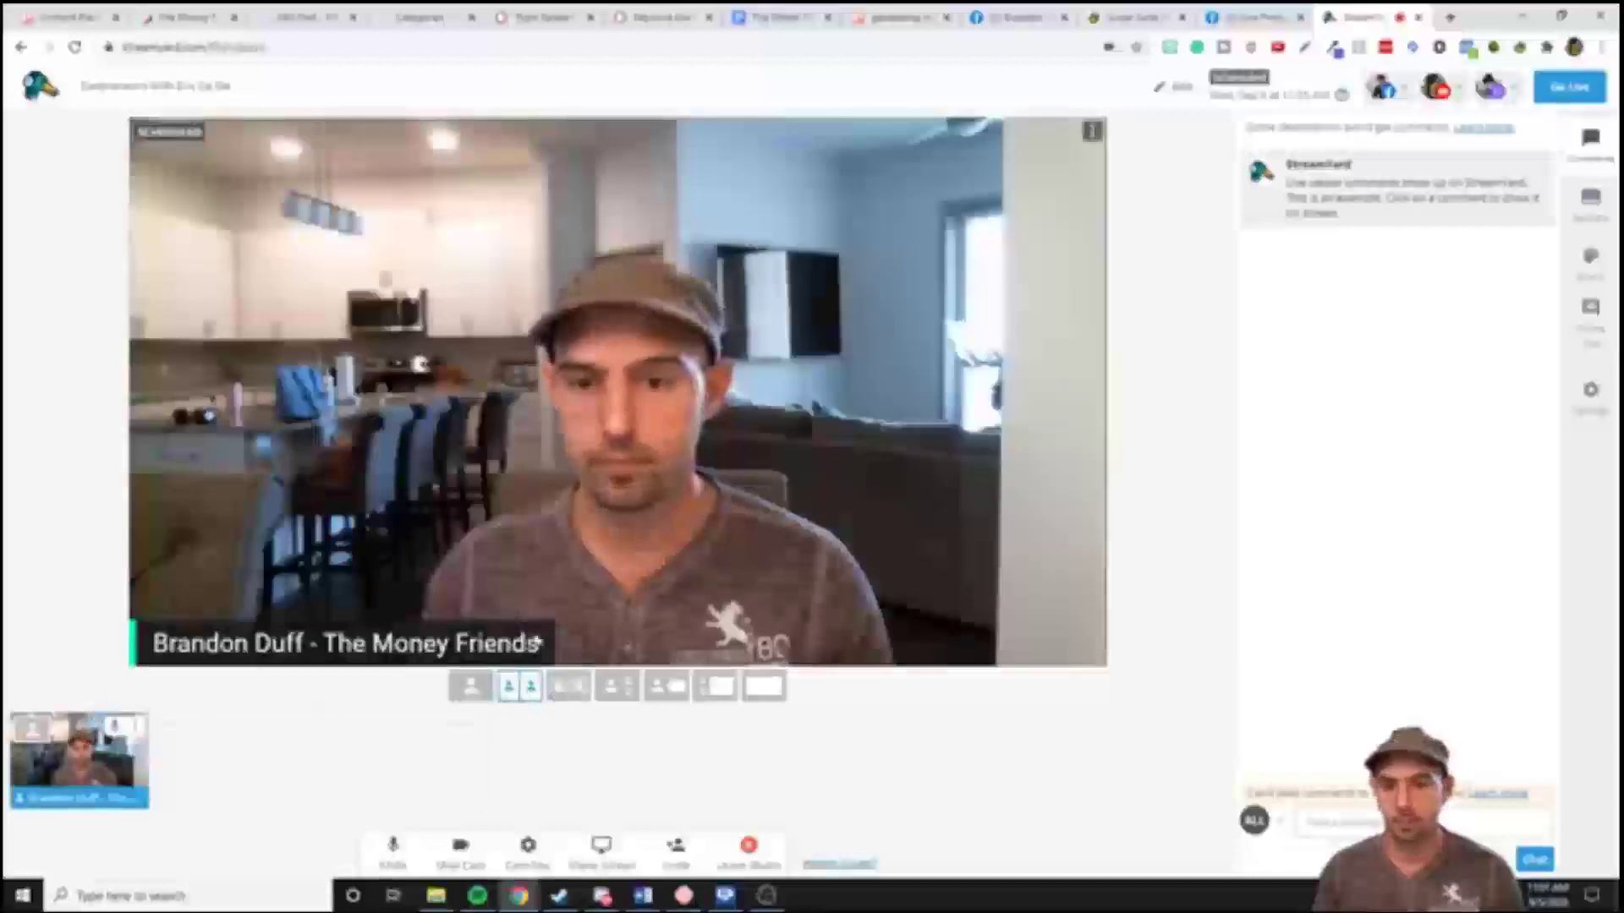
Try two other on-screen layouts for the webcam in the broadcast studio
{"action": "left_click", "coordinate": [569, 686]}
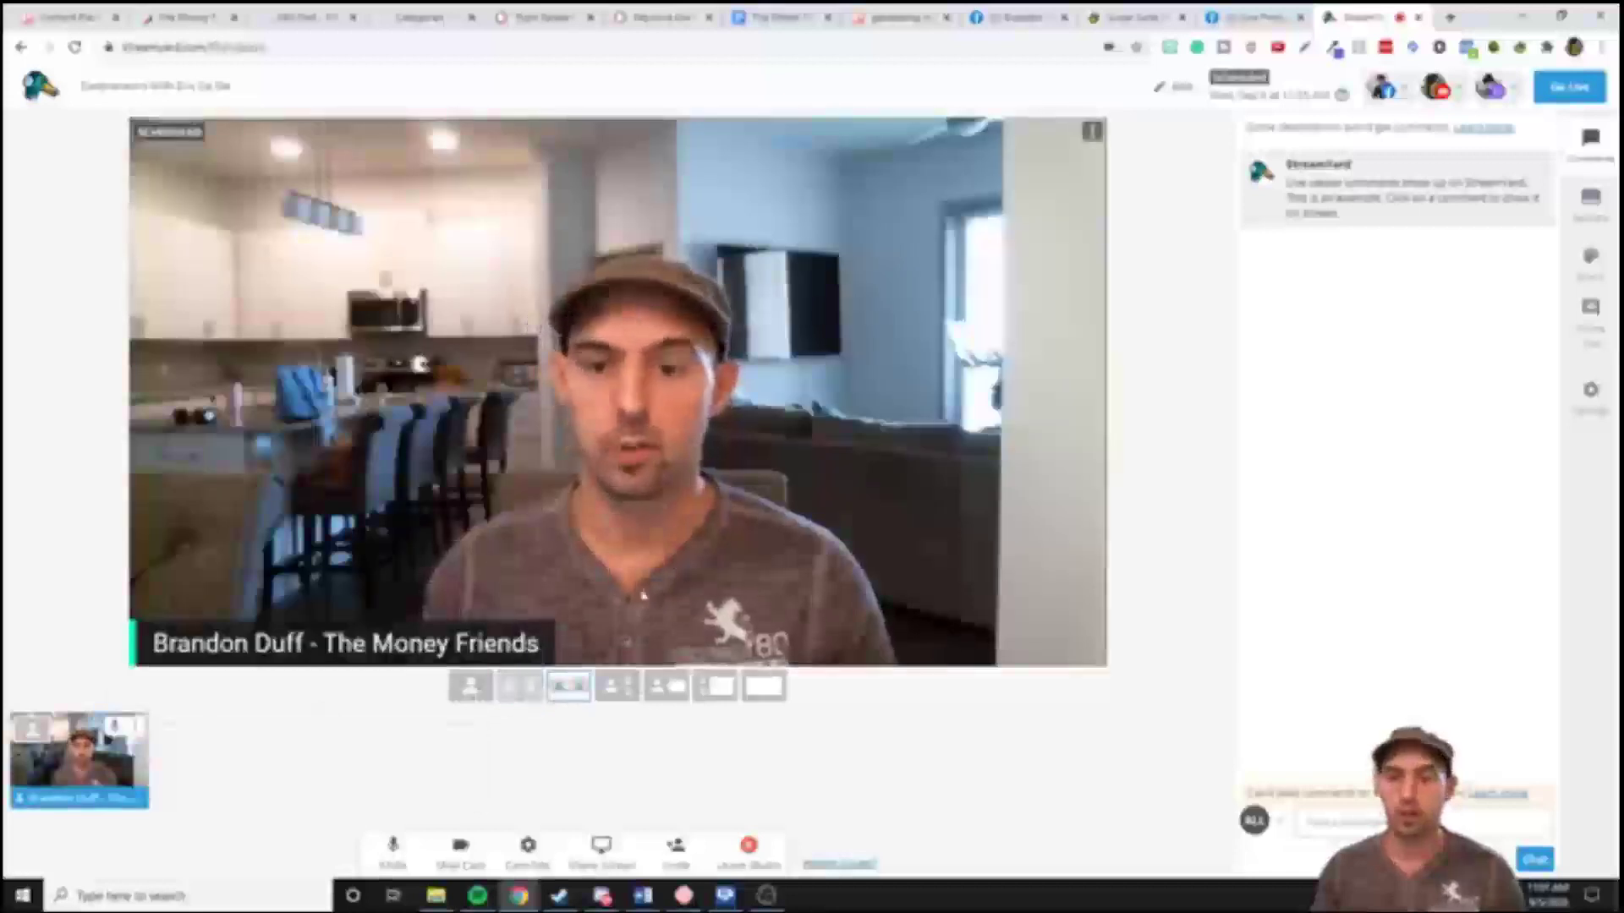
{"action": "left_click", "coordinate": [655, 689]}
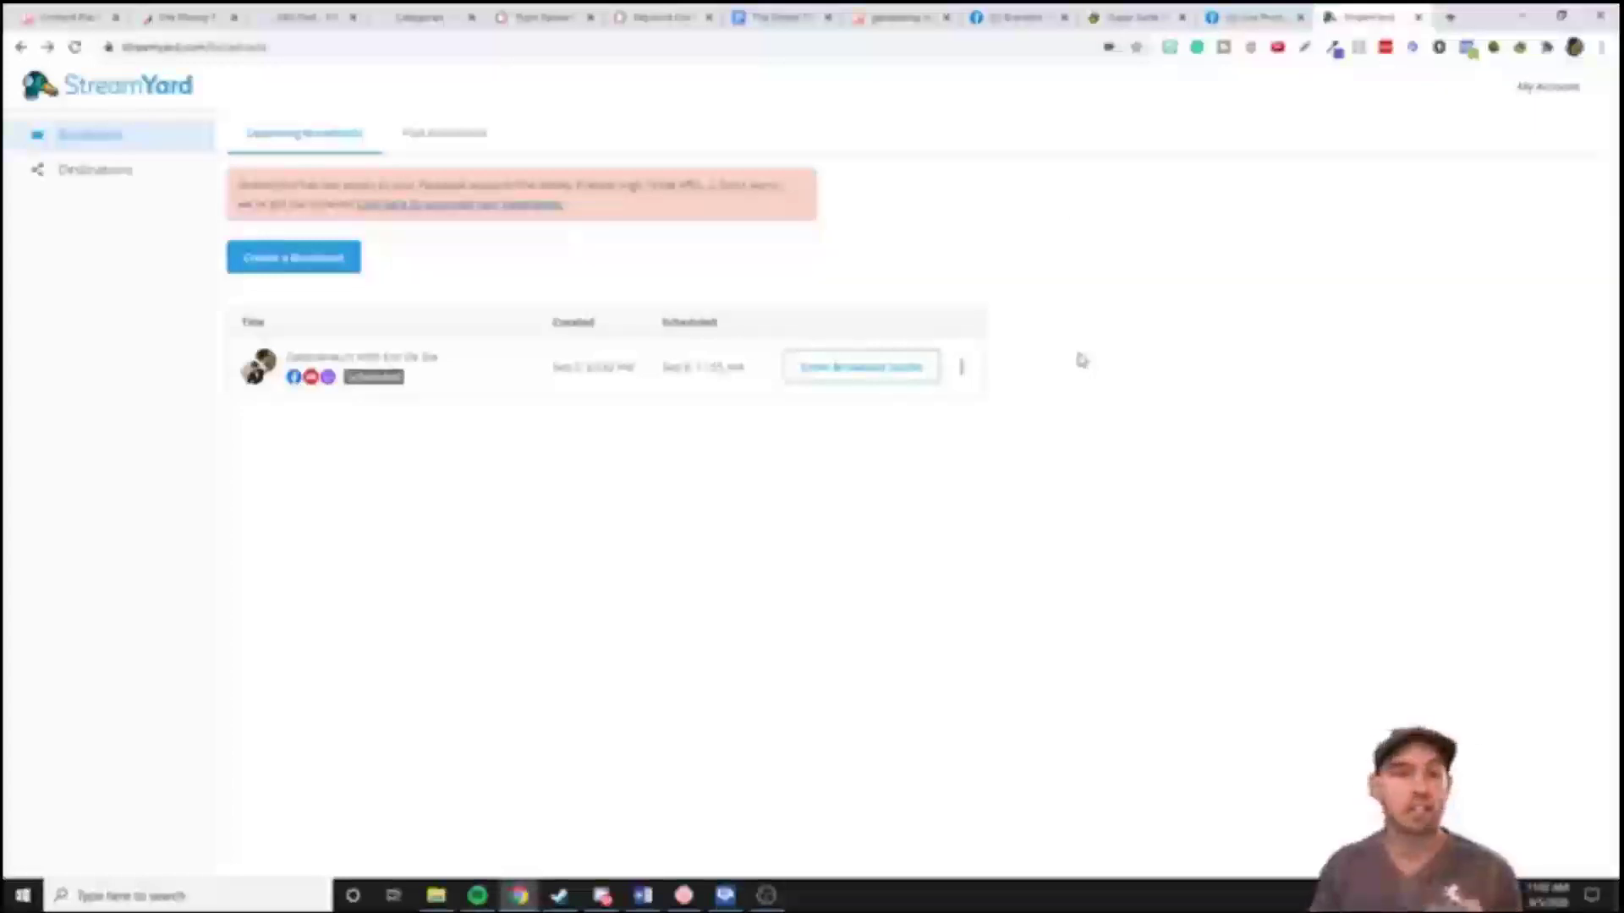
Replace the StreamYard tab with a new one and open the list of all designs on canva.com
{"action": "left_click", "coordinate": [1418, 18]}
{"action": "left_click", "coordinate": [1450, 17]}
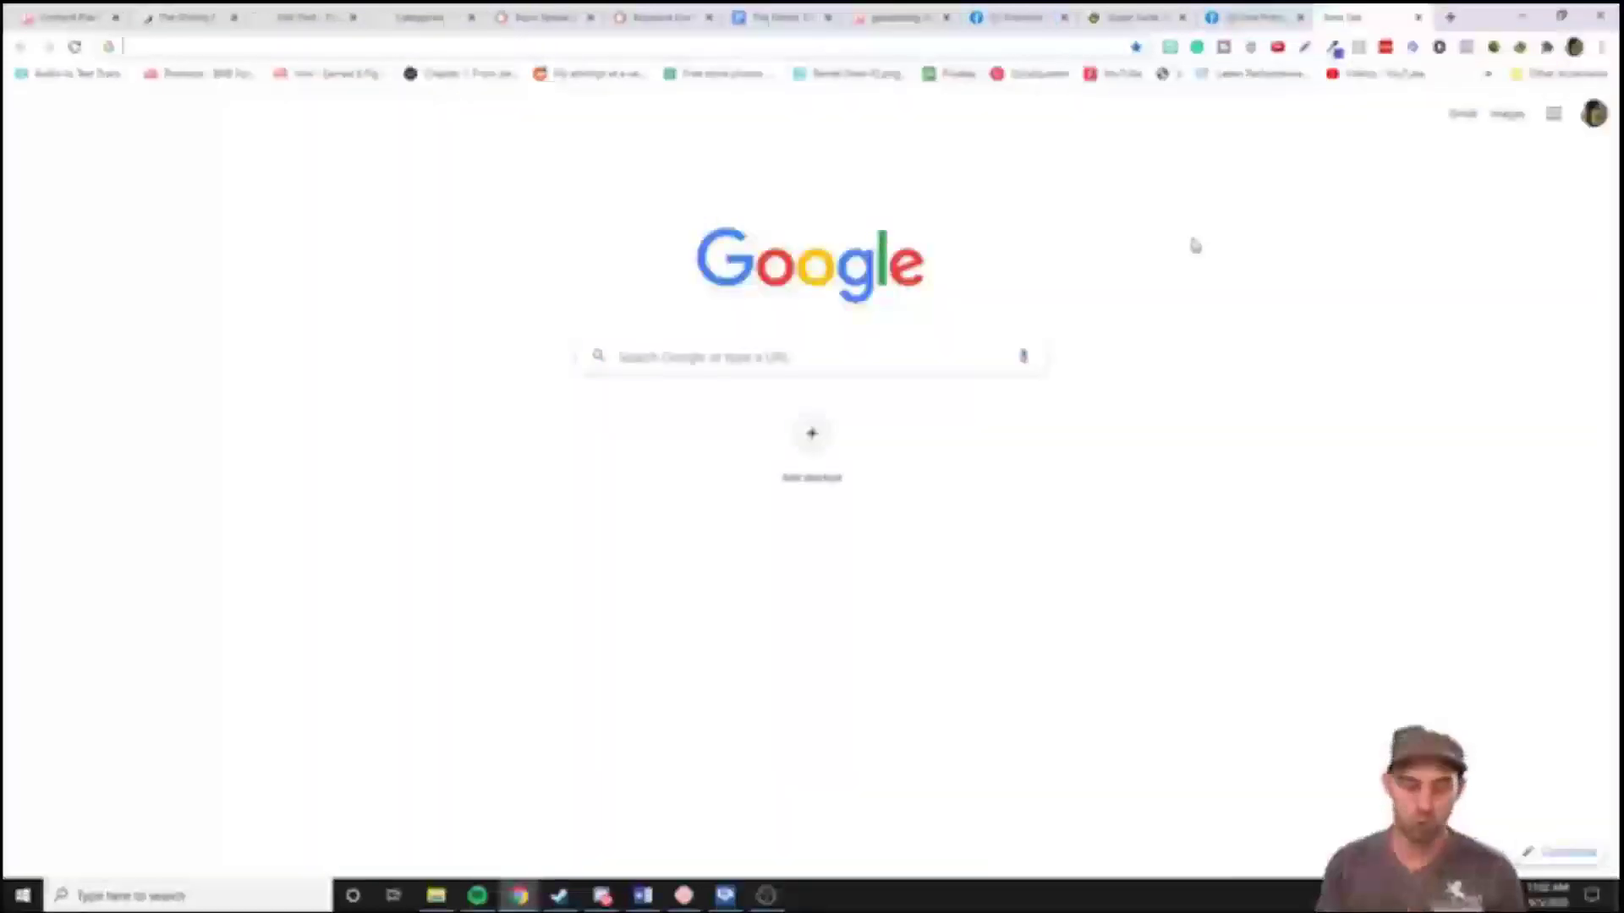
{"action": "type", "text": "canva.com"}
{"action": "key", "text": "Return"}
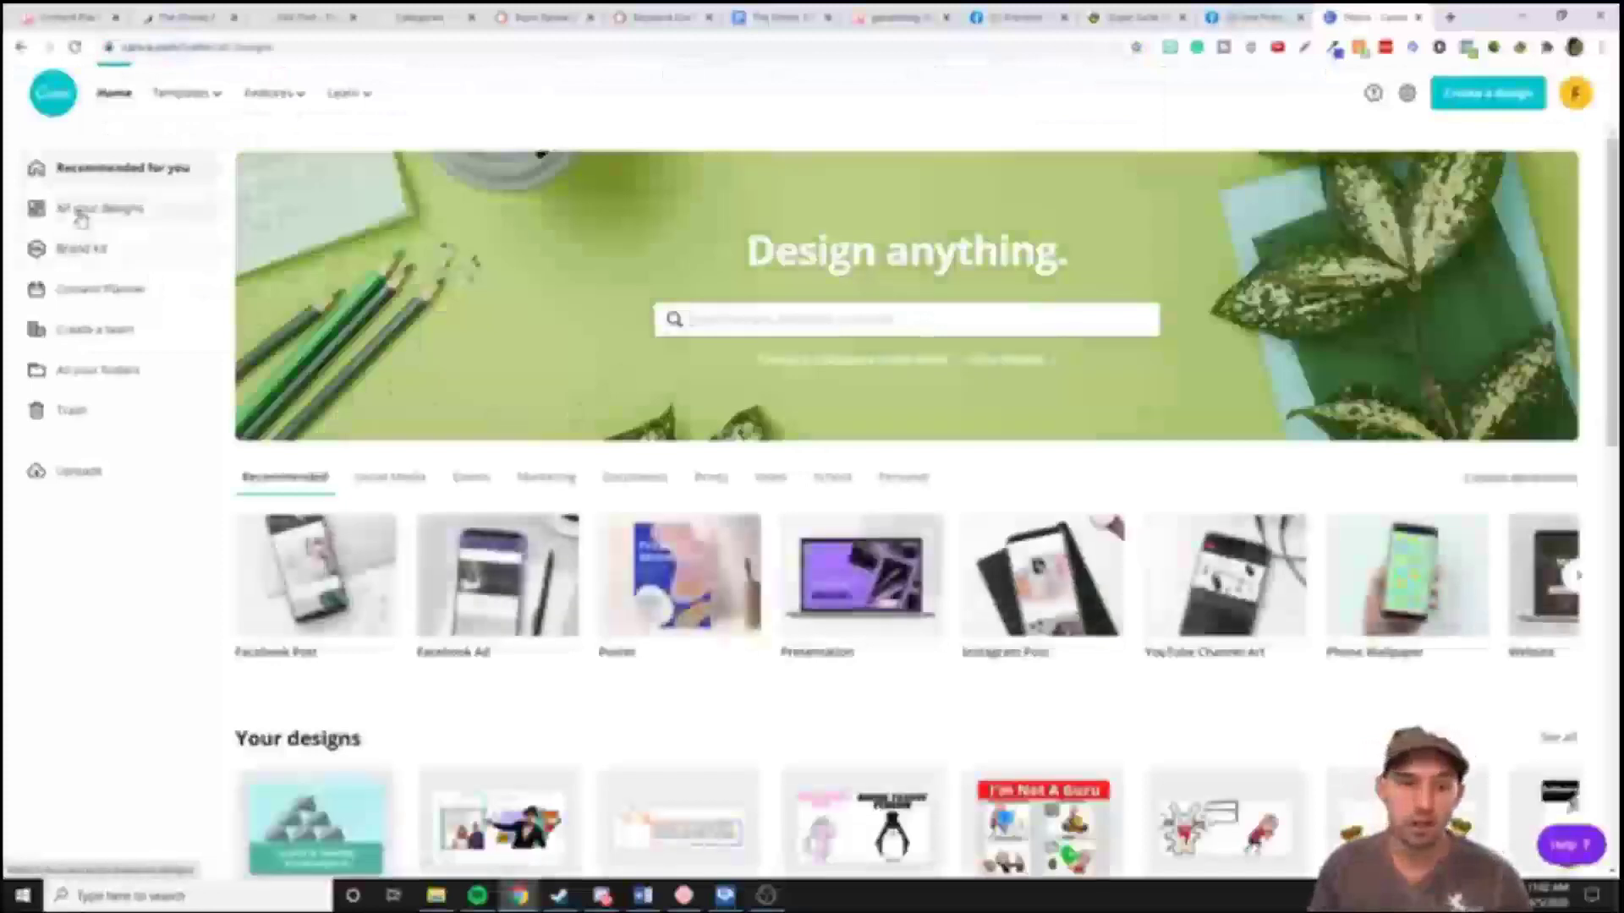
{"action": "left_click", "coordinate": [81, 213]}
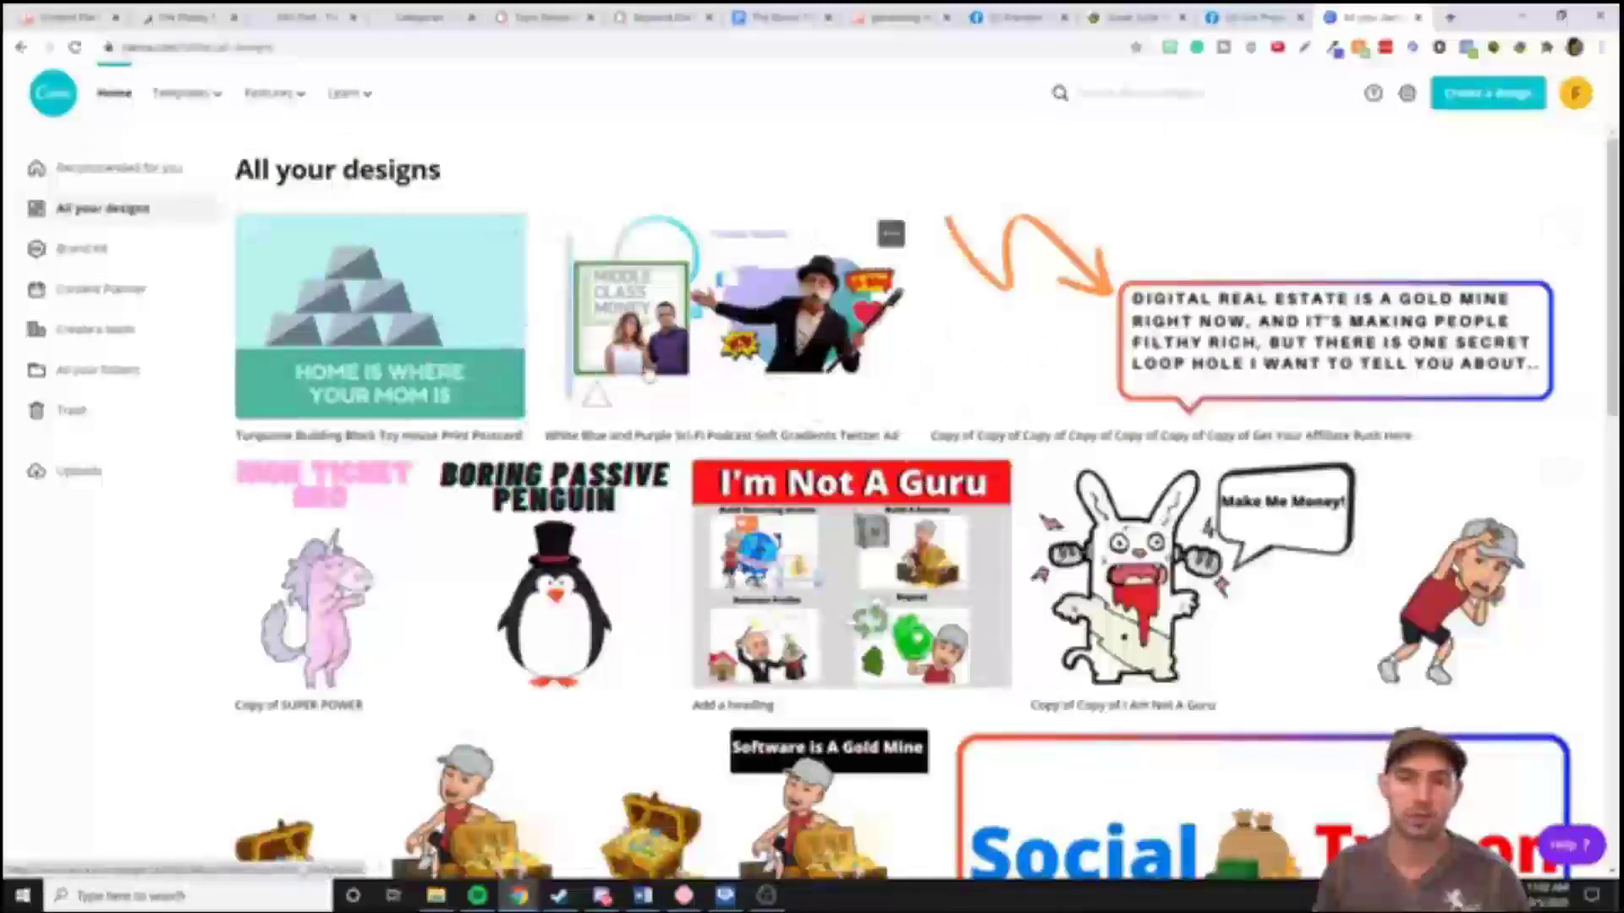
Browse through the collection of saved Canva designs and return to the most recent ones
{"action": "scroll", "coordinate": [630, 468], "scroll_direction": "down", "scroll_amount": 15}
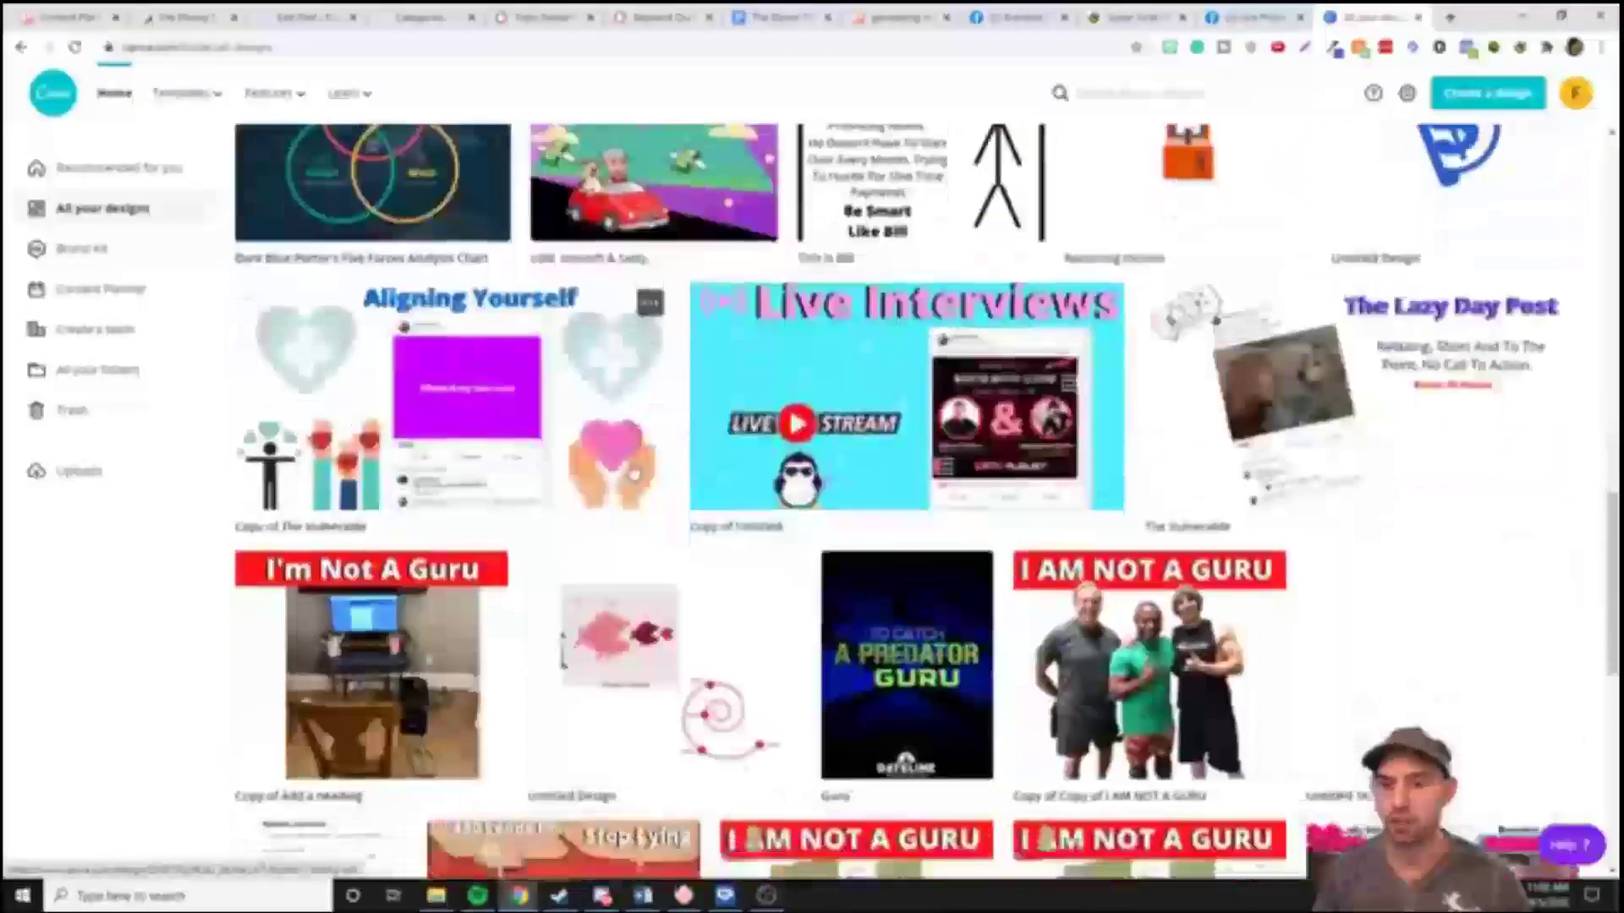
{"action": "scroll", "coordinate": [632, 474], "scroll_direction": "down", "scroll_amount": 20}
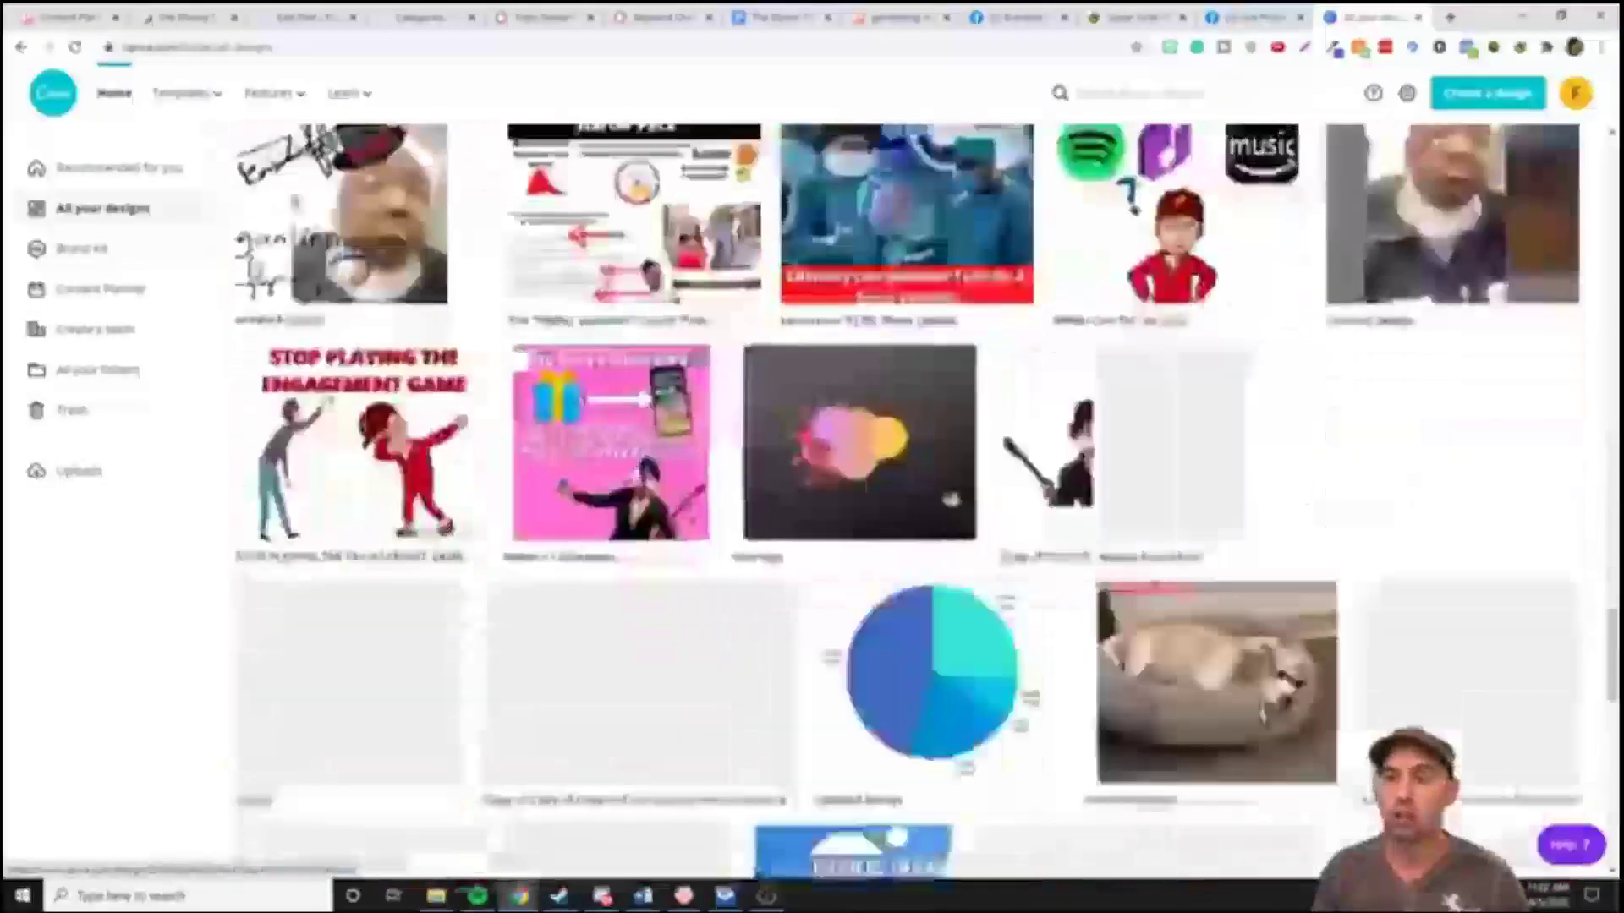
{"action": "scroll", "coordinate": [905, 499], "scroll_direction": "down", "scroll_amount": 20}
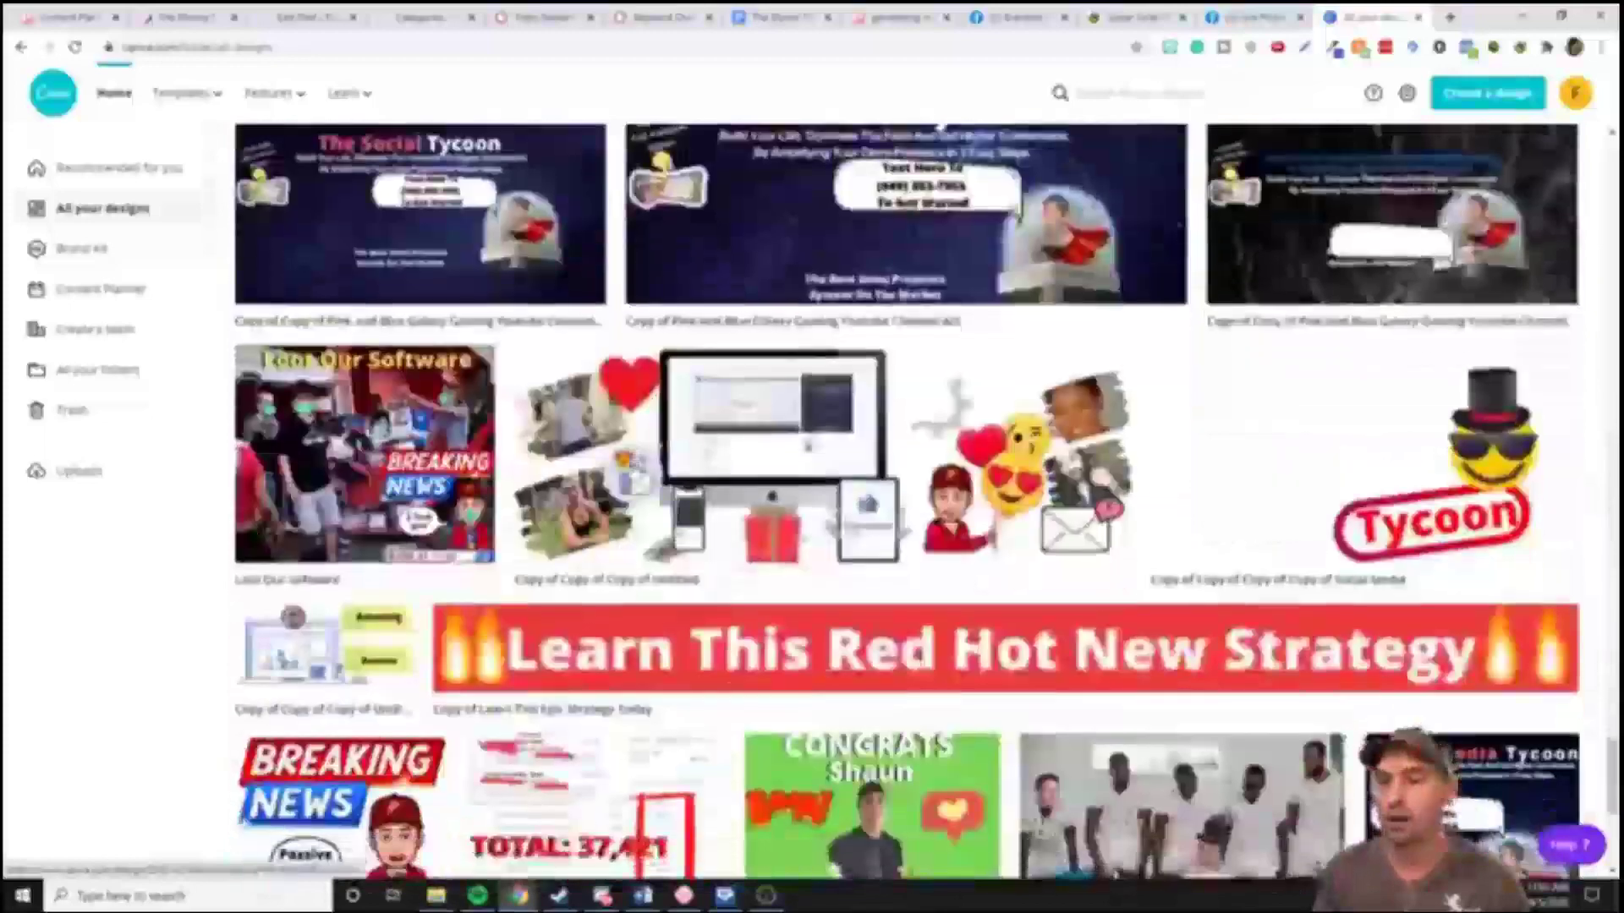
{"action": "scroll", "coordinate": [633, 470], "scroll_direction": "down", "scroll_amount": 6}
{"action": "scroll", "coordinate": [632, 470], "scroll_direction": "up", "scroll_amount": 8}
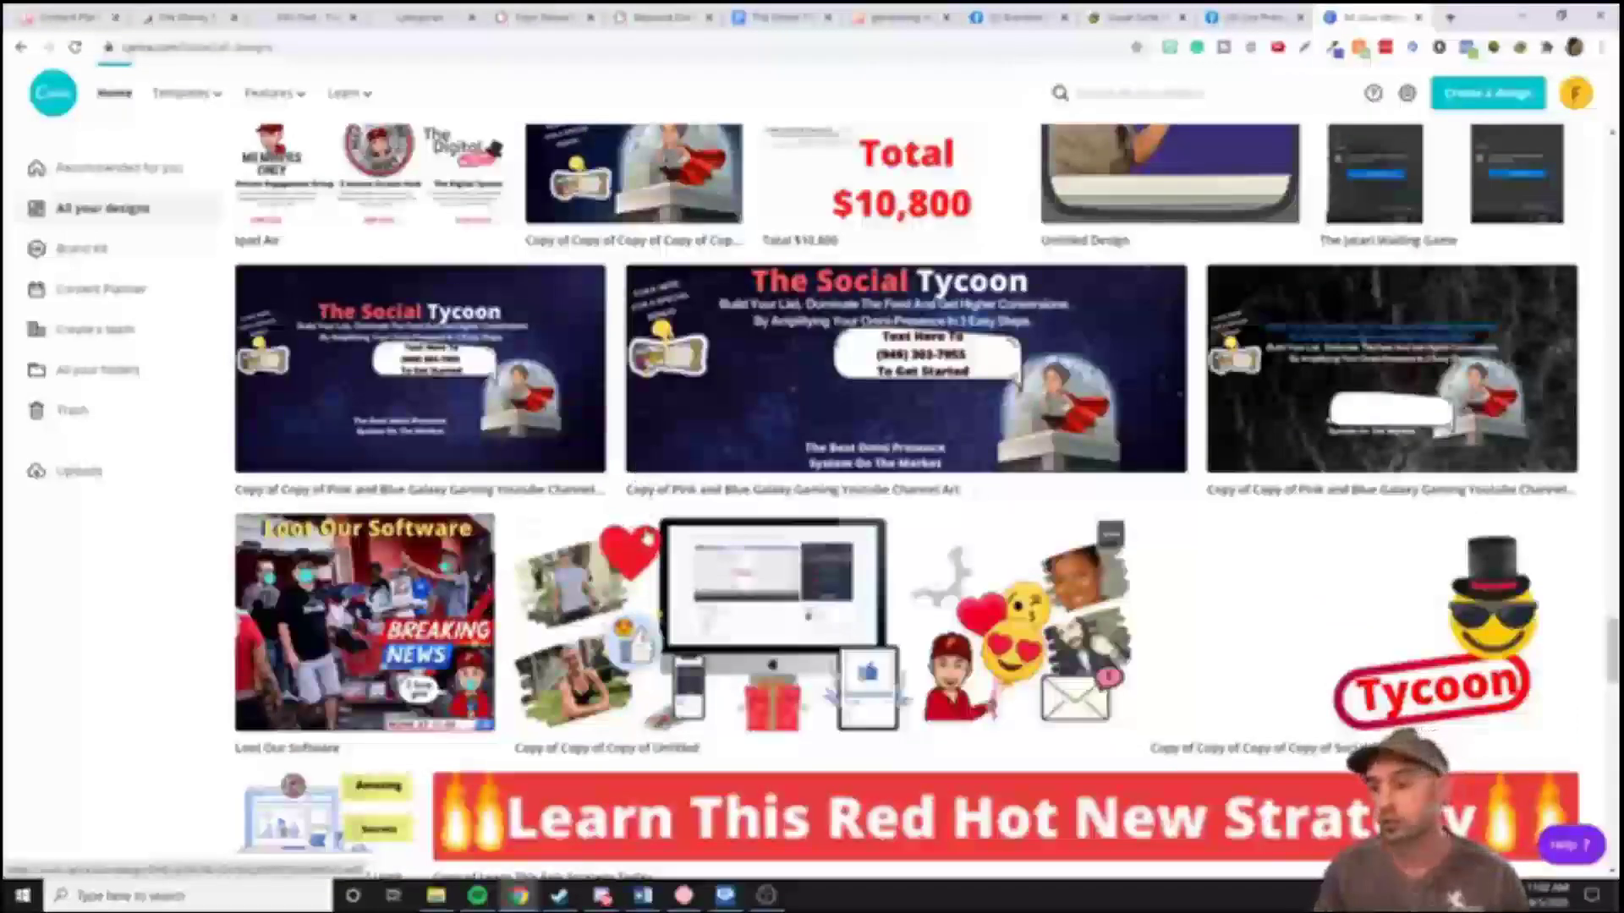
{"action": "scroll", "coordinate": [643, 529], "scroll_direction": "down", "scroll_amount": 4}
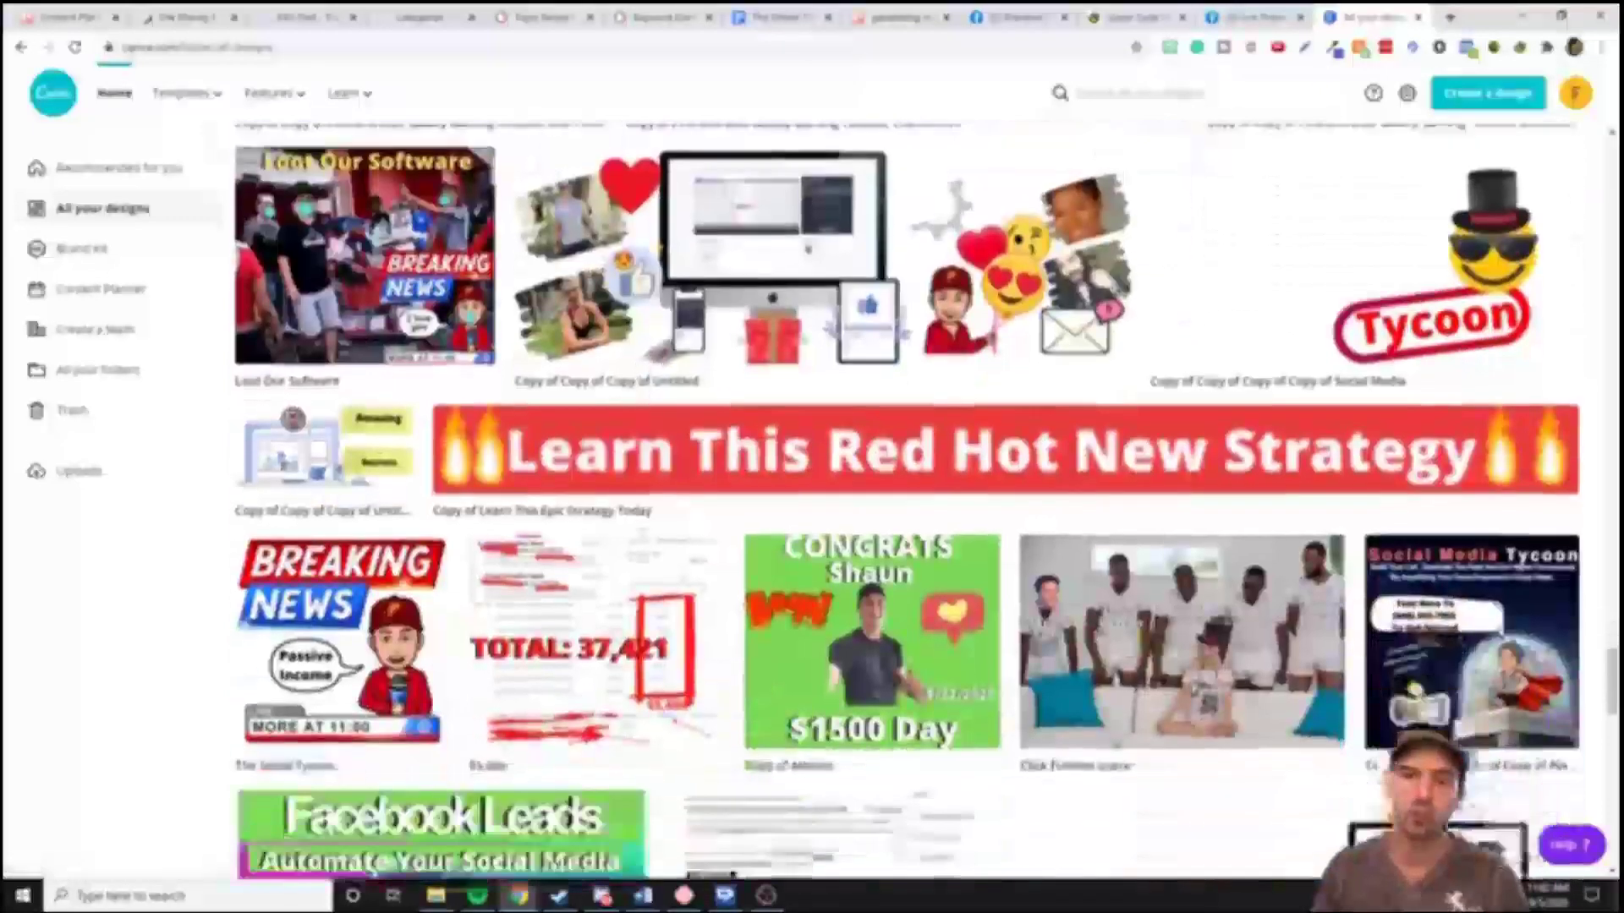
{"action": "scroll", "coordinate": [642, 529], "scroll_direction": "down", "scroll_amount": 20}
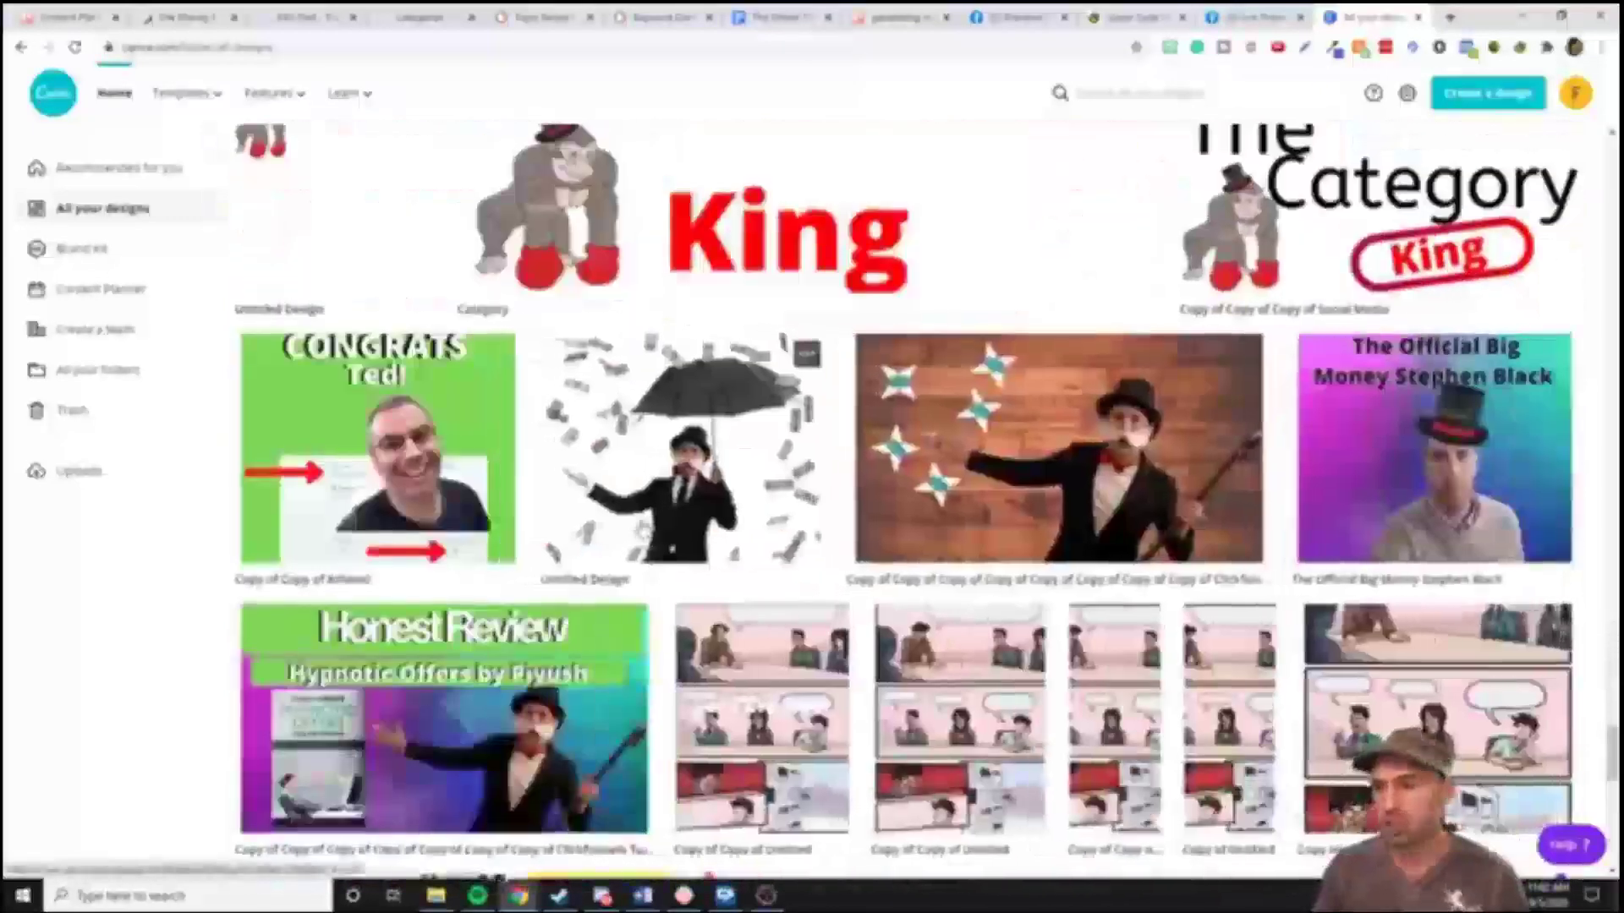
{"action": "scroll", "coordinate": [1590, 179], "scroll_direction": "up", "scroll_amount": 20}
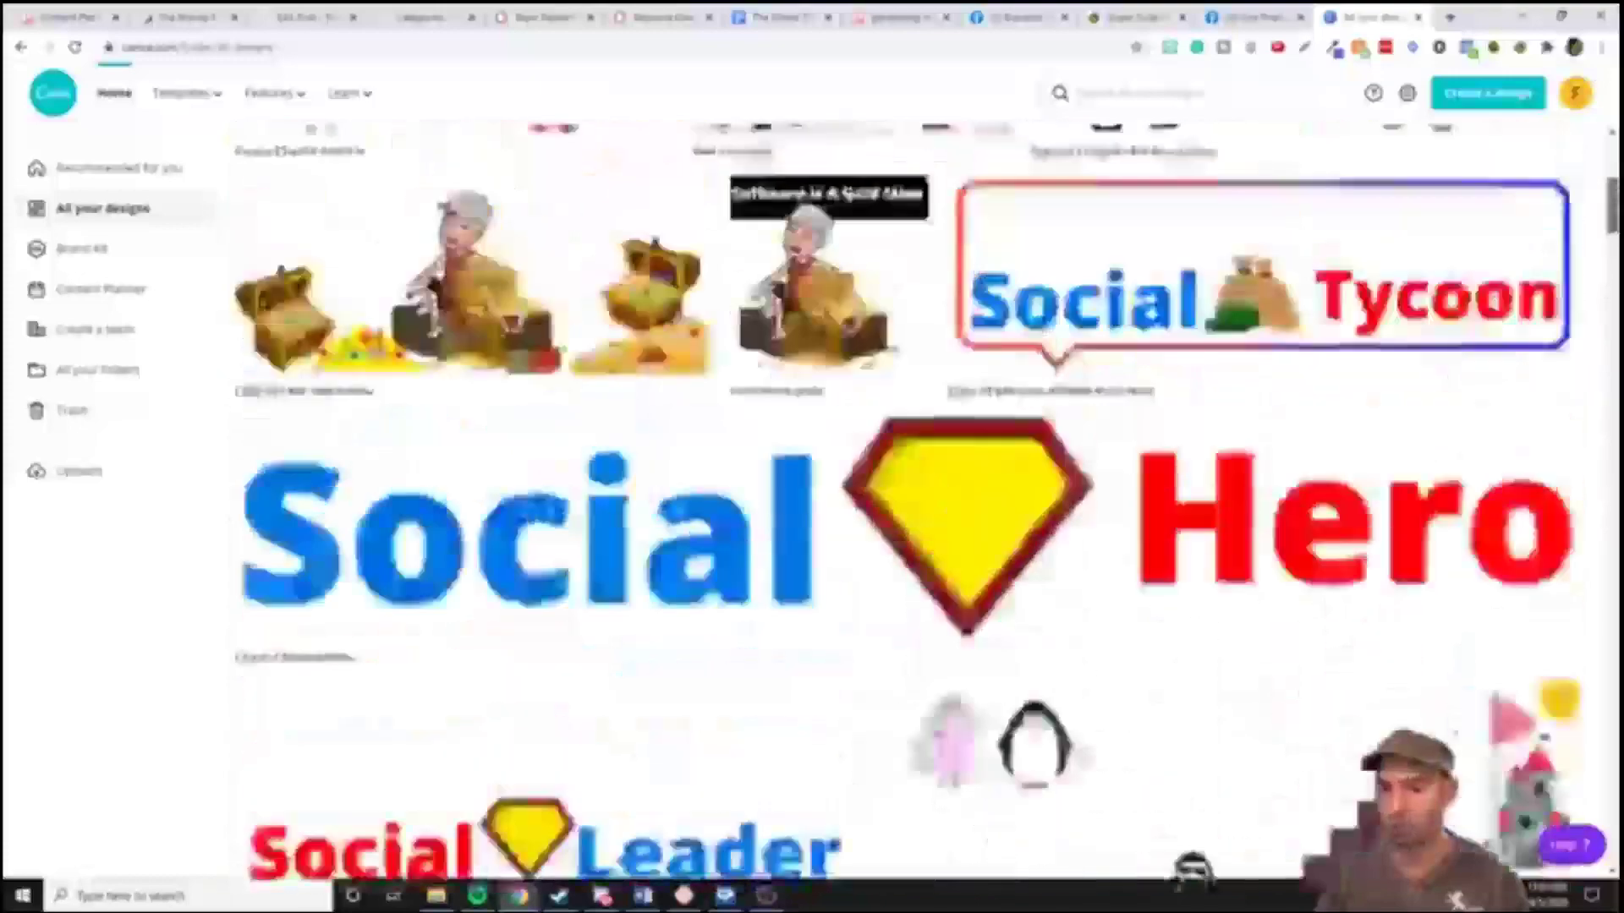
{"action": "scroll", "coordinate": [1590, 186], "scroll_direction": "up", "scroll_amount": 6}
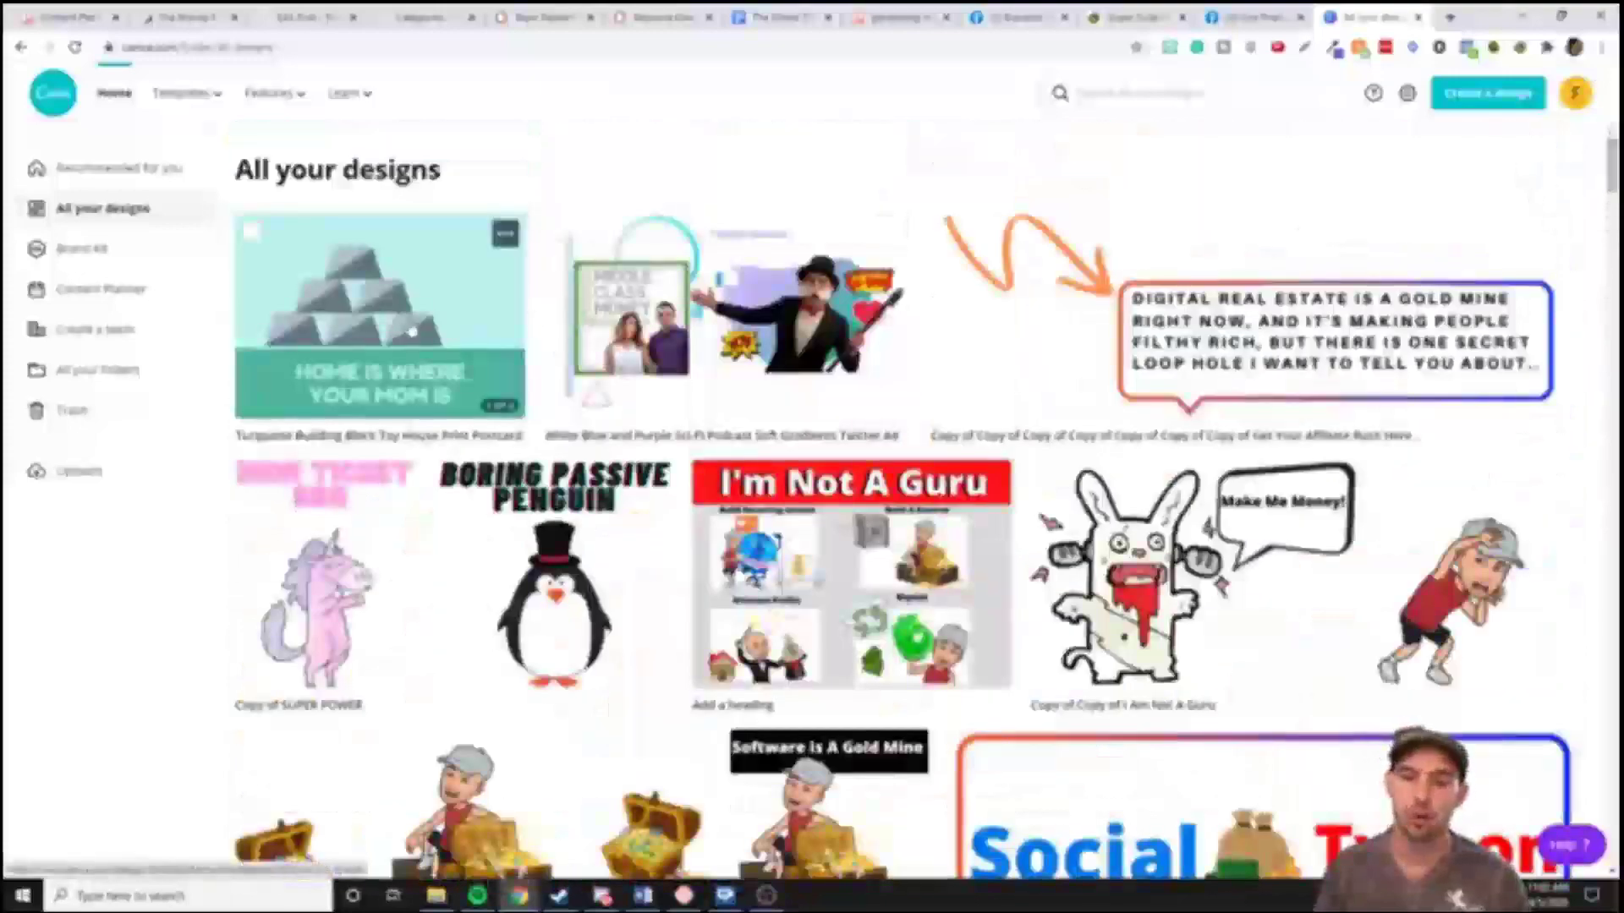
Open the "Copy of SUPER POWER" design and shift the "BORING PASSIVE PENGUIN" text slightly down and to the right
{"action": "left_click", "coordinate": [508, 528]}
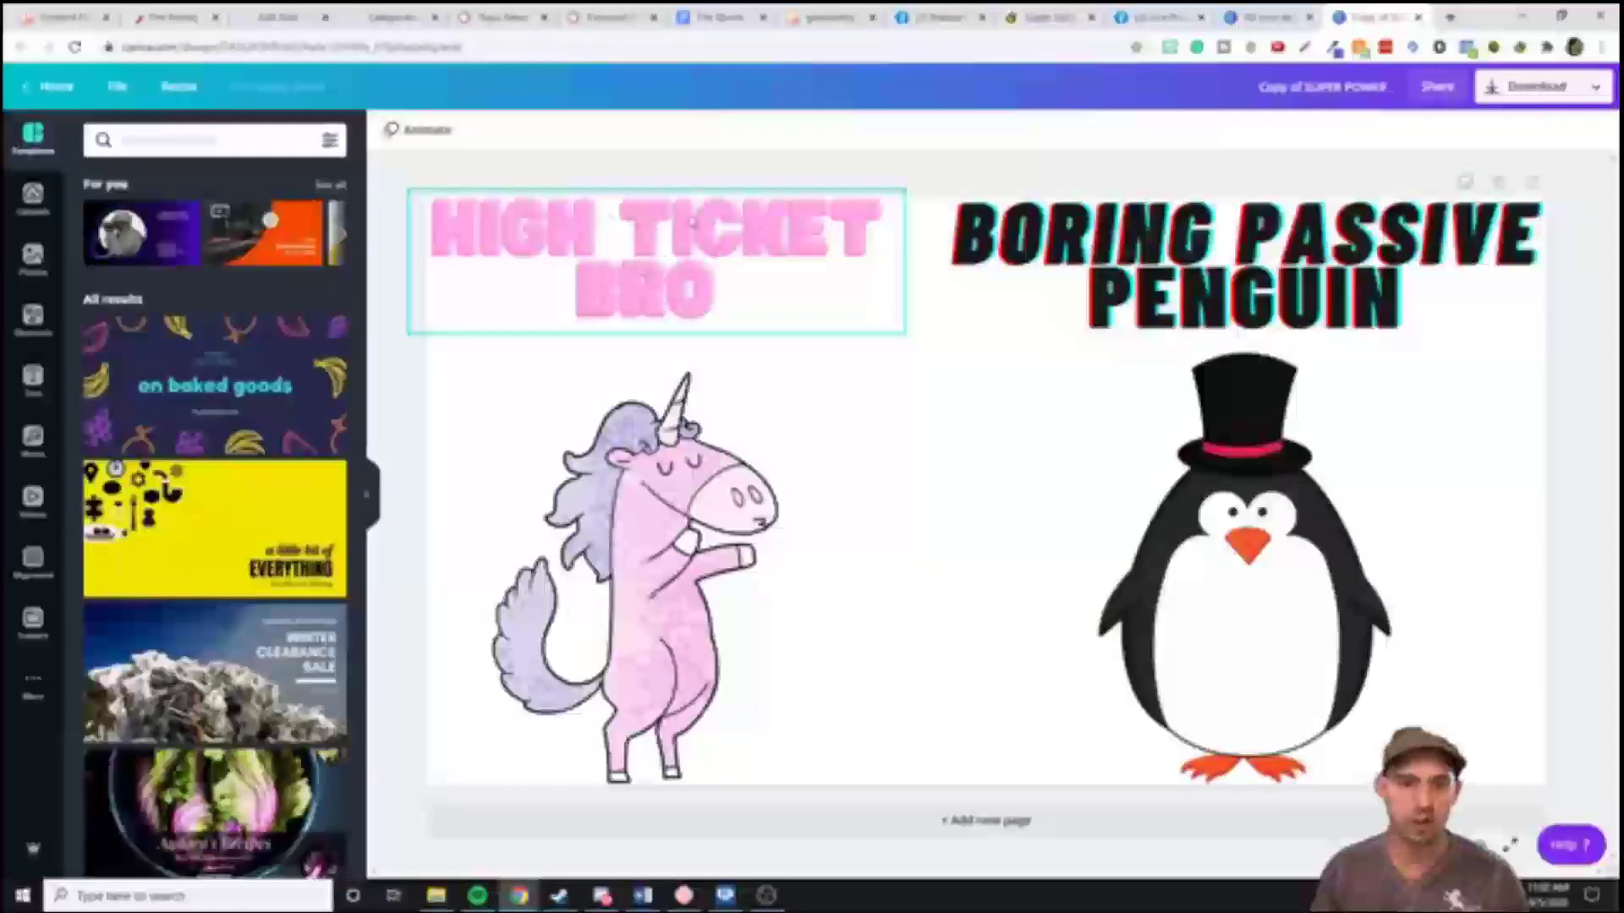
{"action": "left_click", "coordinate": [1186, 308]}
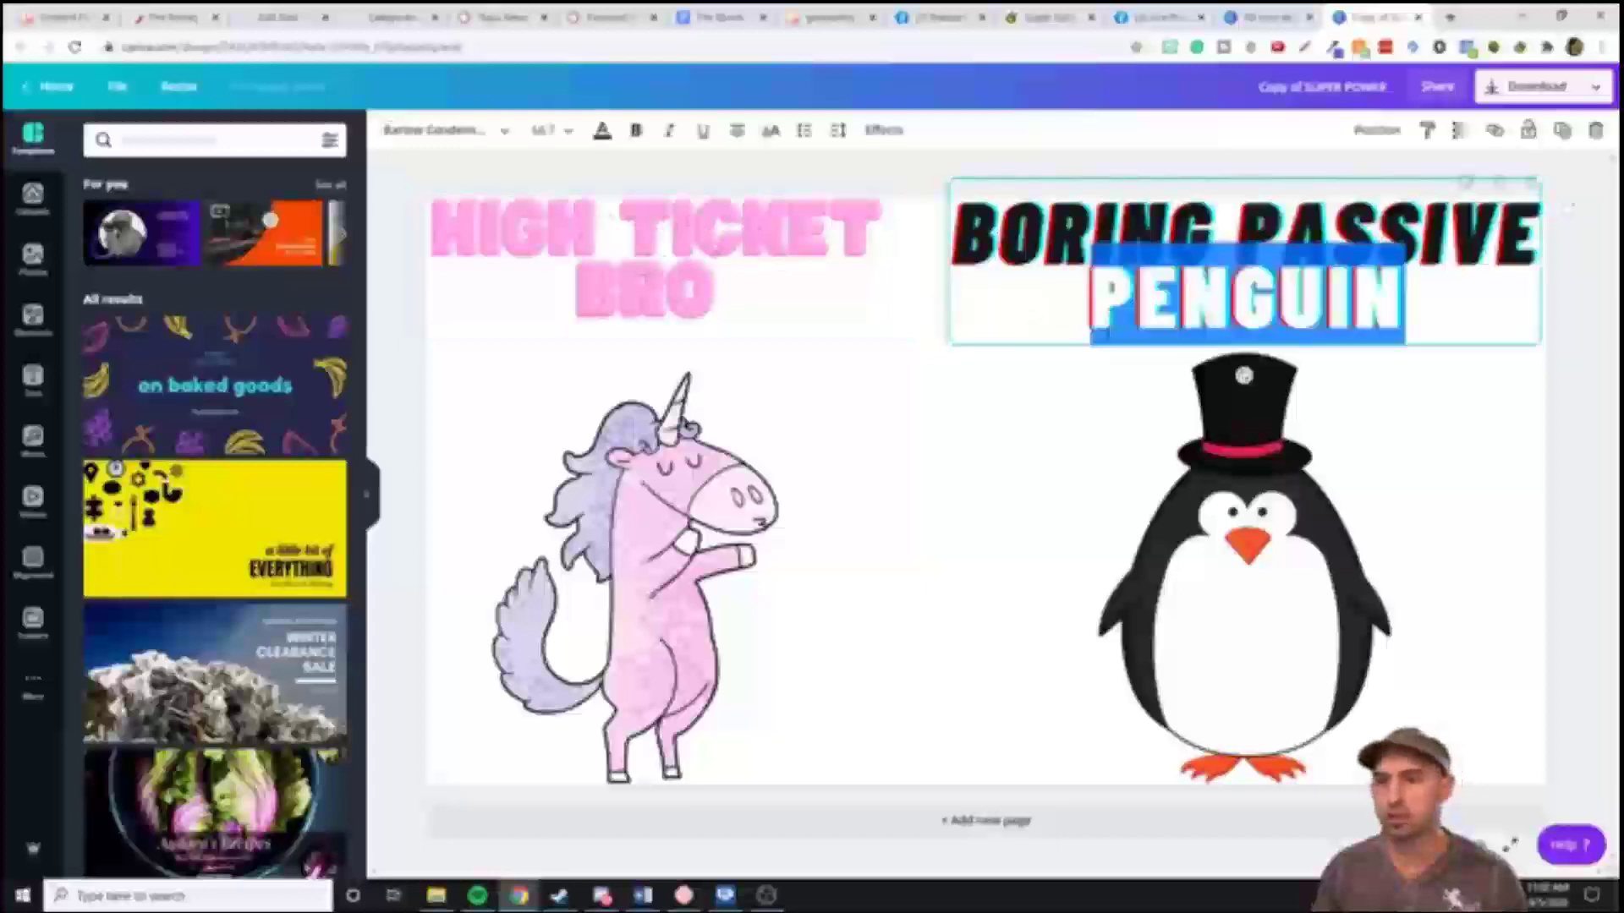
{"action": "left_click_drag", "start_coordinate": [1084, 252], "coordinate": [1096, 264]}
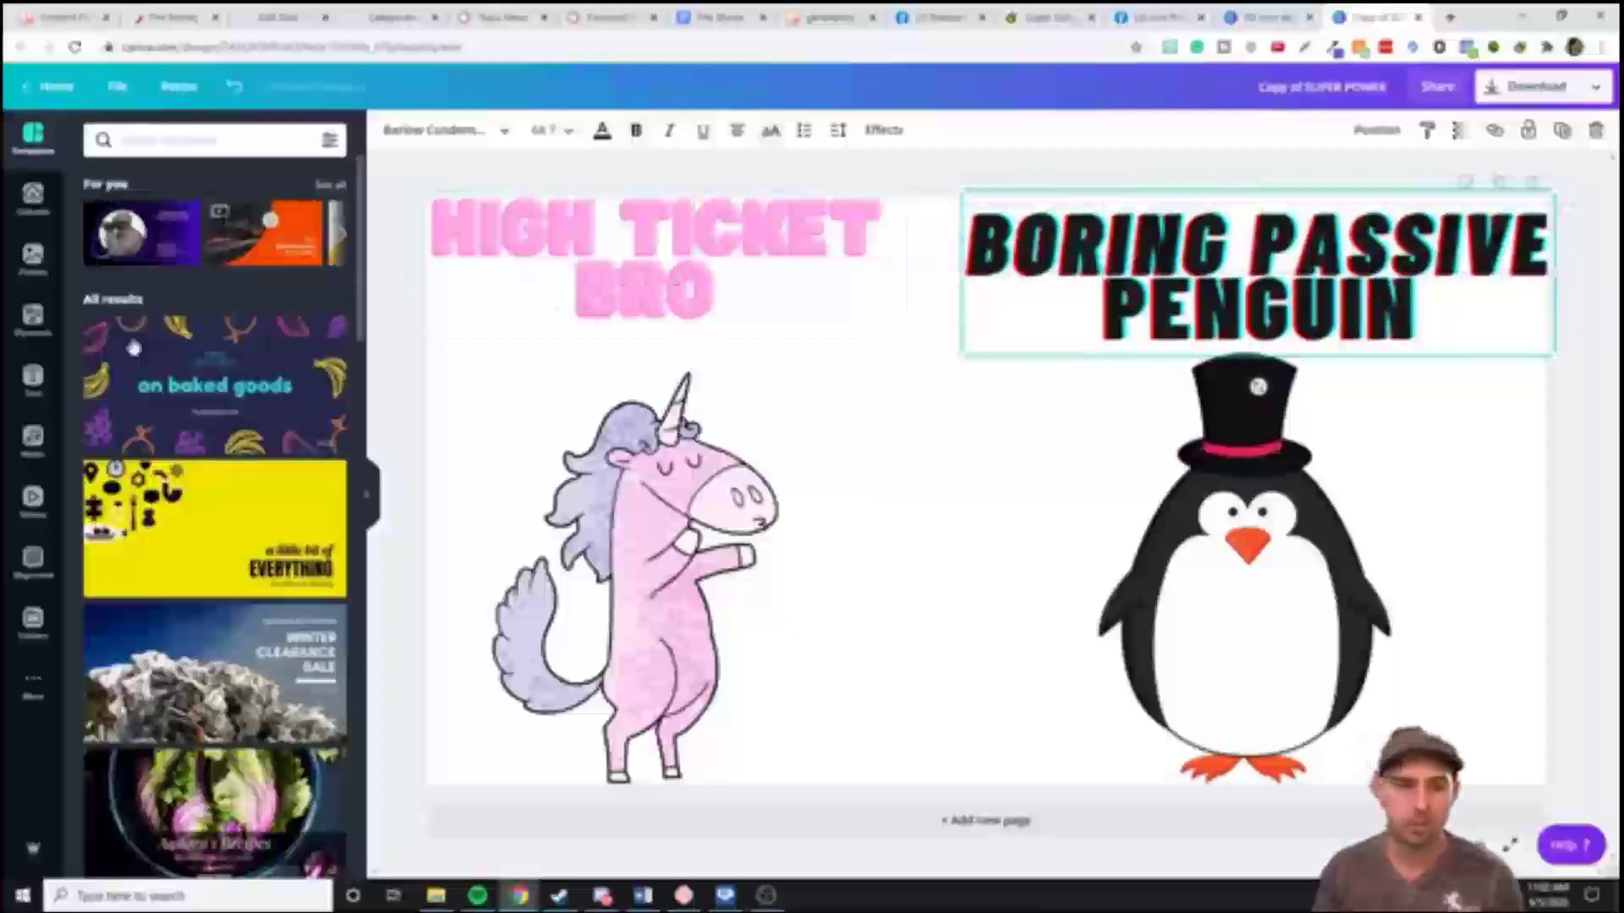
Add a heading to the design and place it between the unicorn and the penguin's hat
{"action": "left_click", "coordinate": [33, 380]}
{"action": "left_click", "coordinate": [186, 221]}
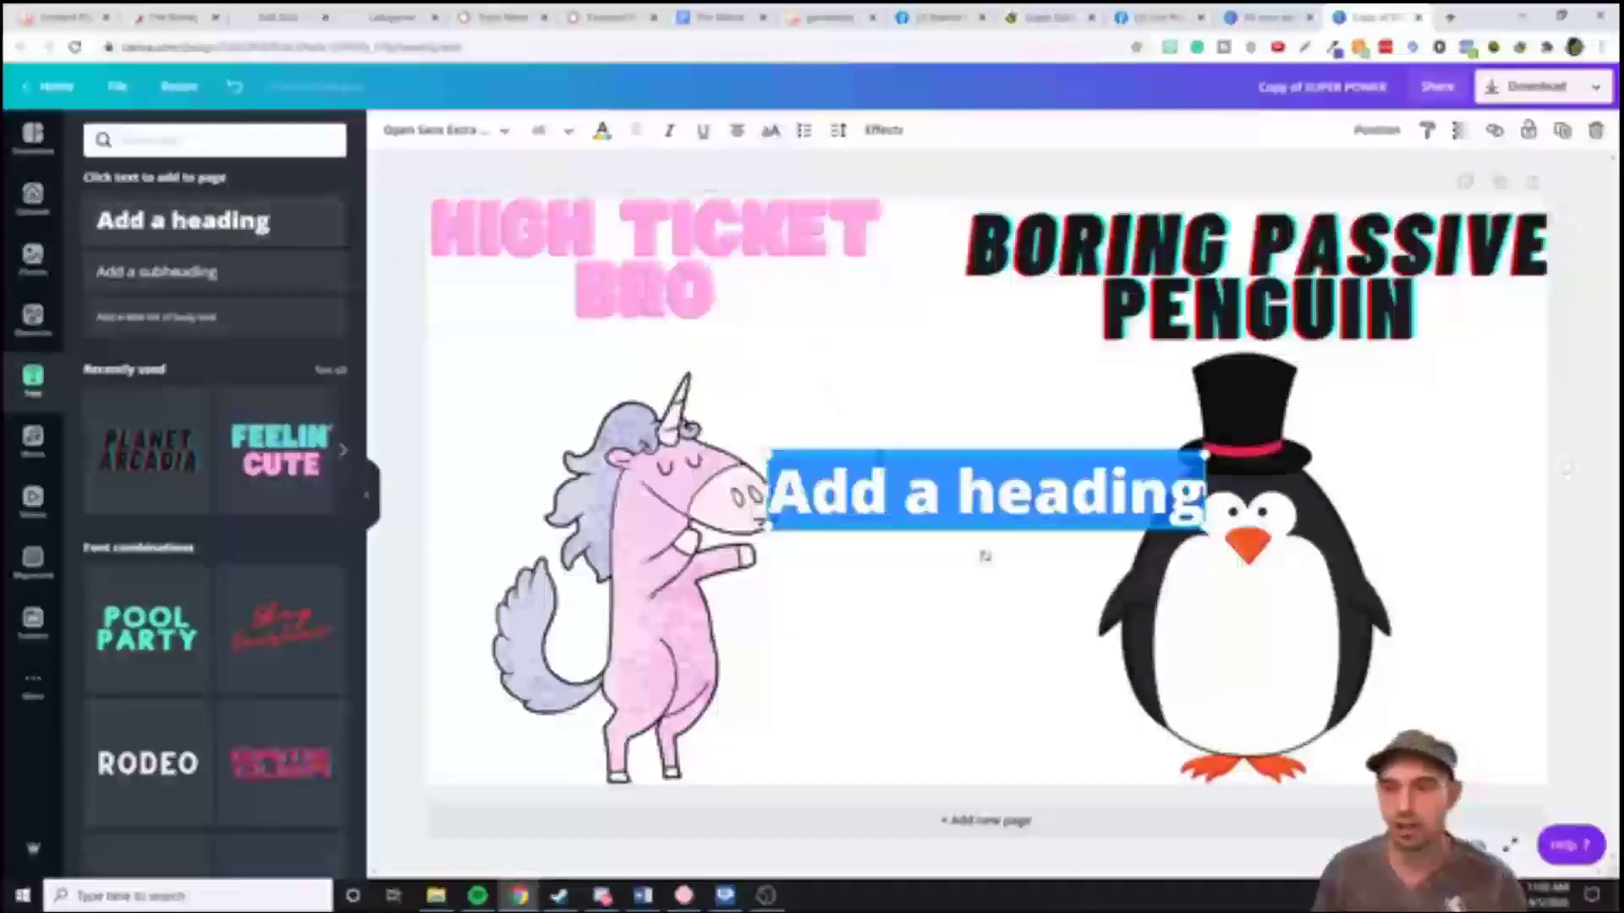
{"action": "left_click_drag", "start_coordinate": [900, 499], "coordinate": [864, 393]}
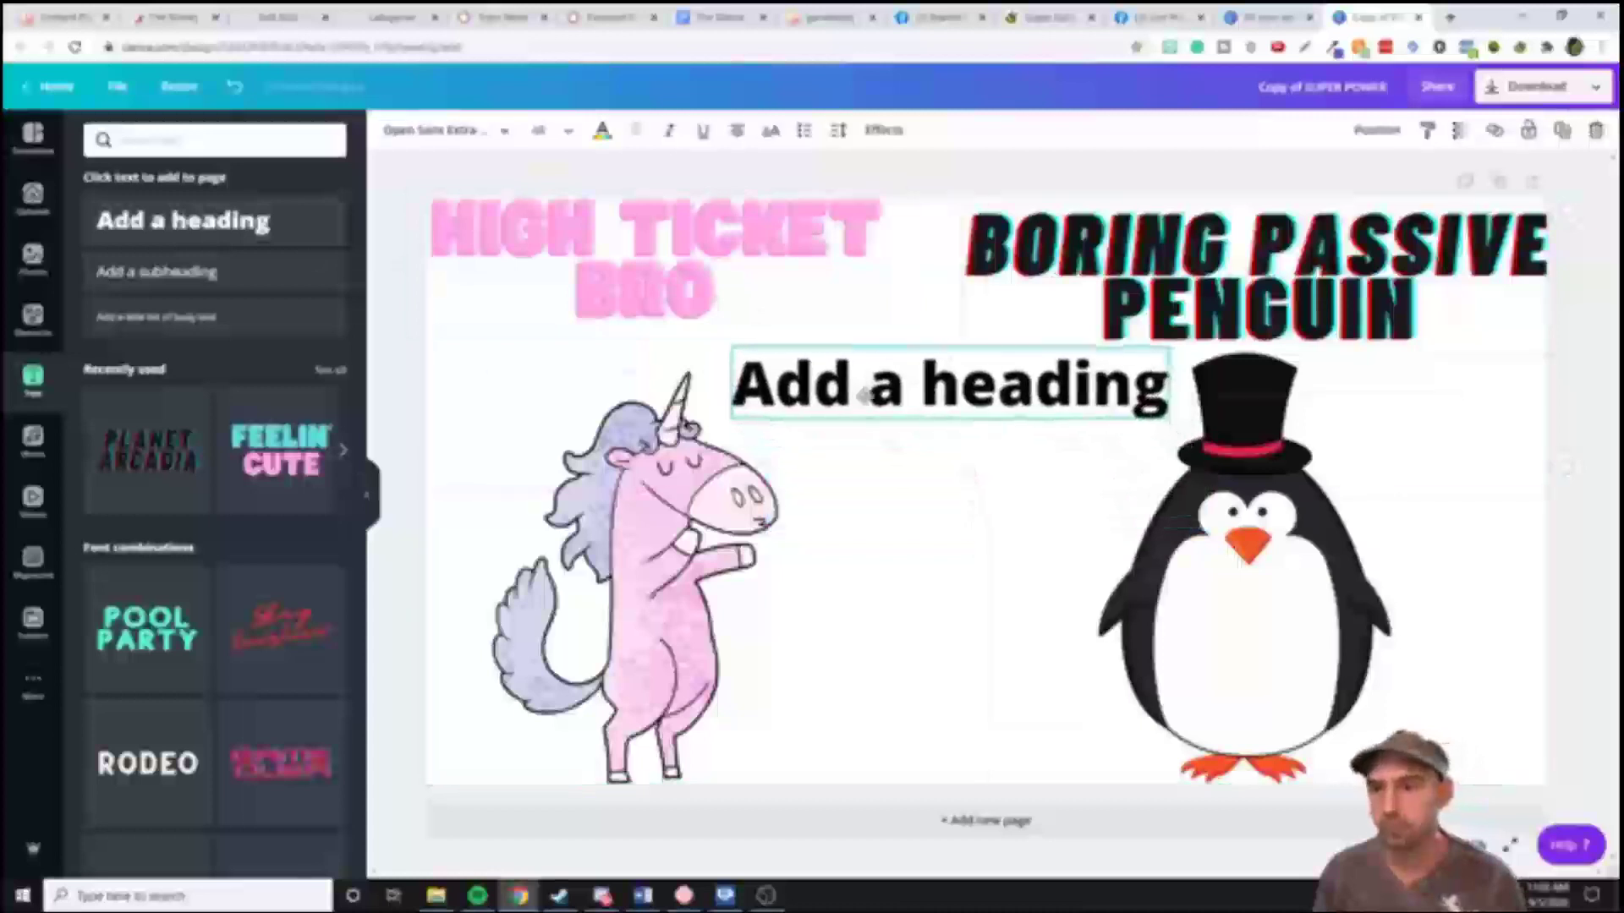
Duplicate the heading, colour the copy crimson and overlay it slightly offset on the black original as a shadow effect
{"action": "left_click", "coordinate": [1561, 131]}
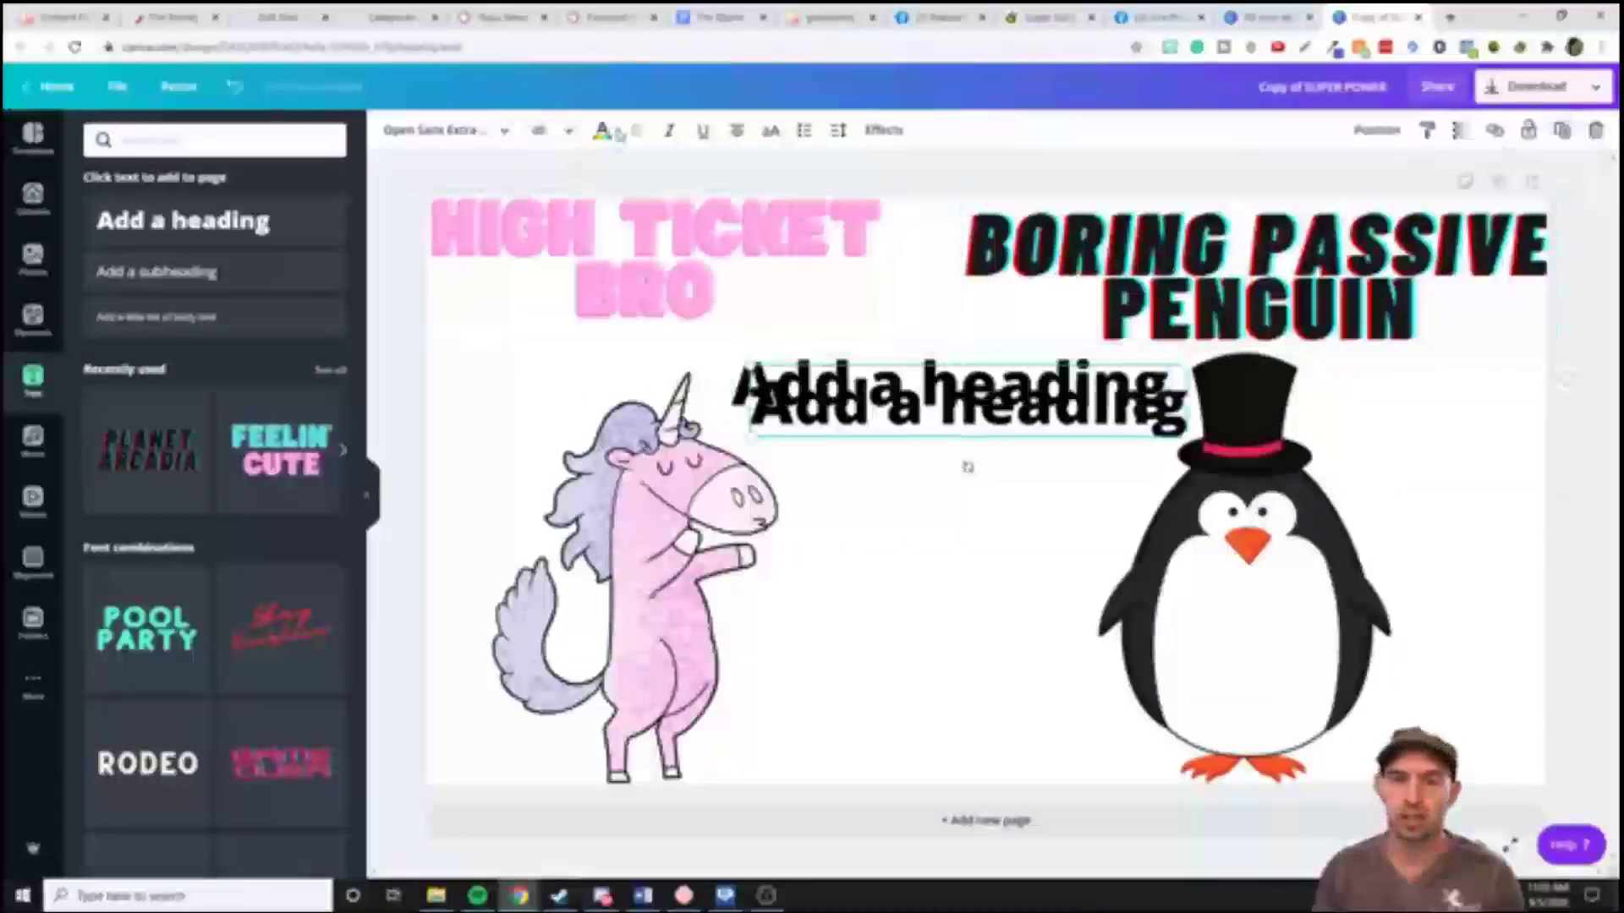
{"action": "left_click", "coordinate": [601, 130]}
{"action": "left_click", "coordinate": [282, 298]}
{"action": "left_click_drag", "start_coordinate": [858, 404], "coordinate": [838, 382]}
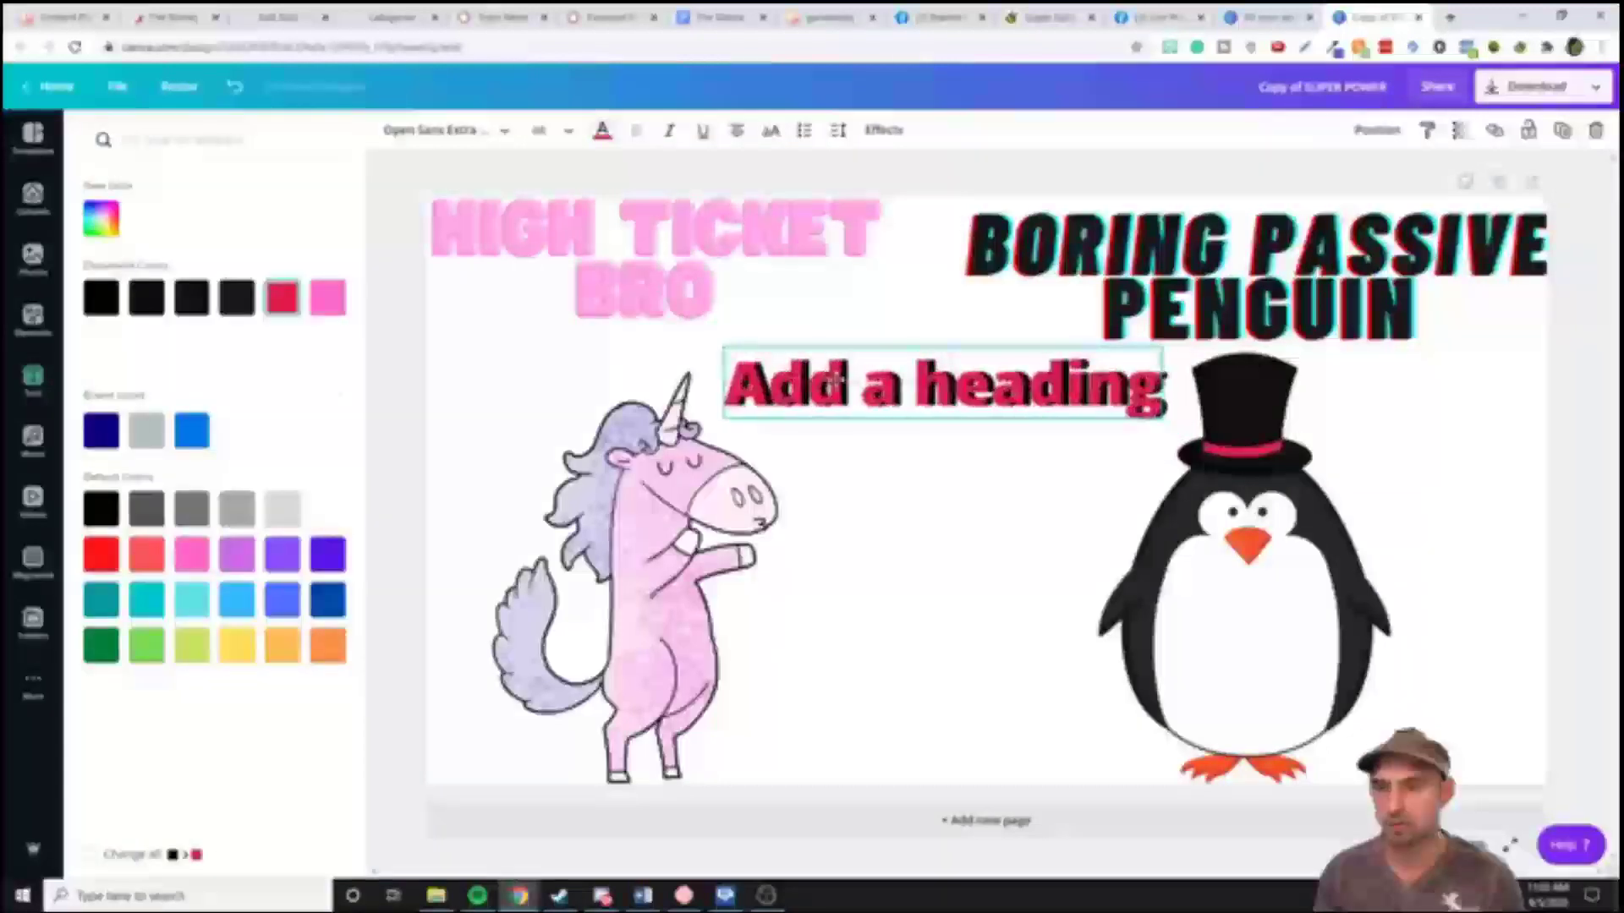
{"action": "scroll", "coordinate": [931, 420], "scroll_direction": "up", "scroll_amount": 5}
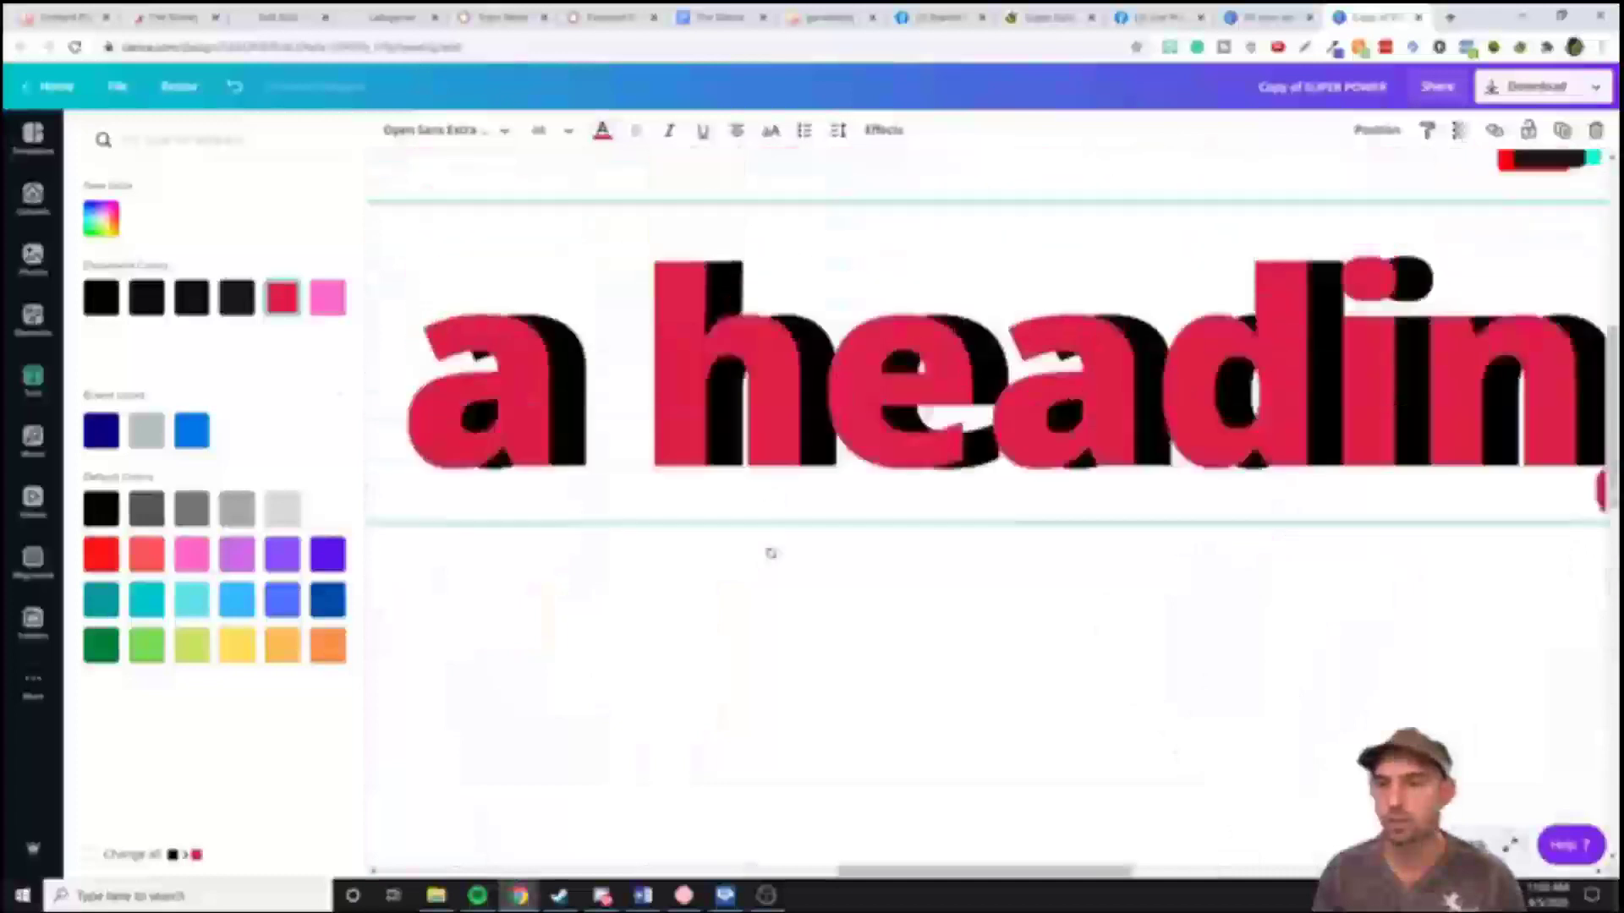
{"action": "scroll", "coordinate": [915, 502], "scroll_direction": "down", "scroll_amount": 5}
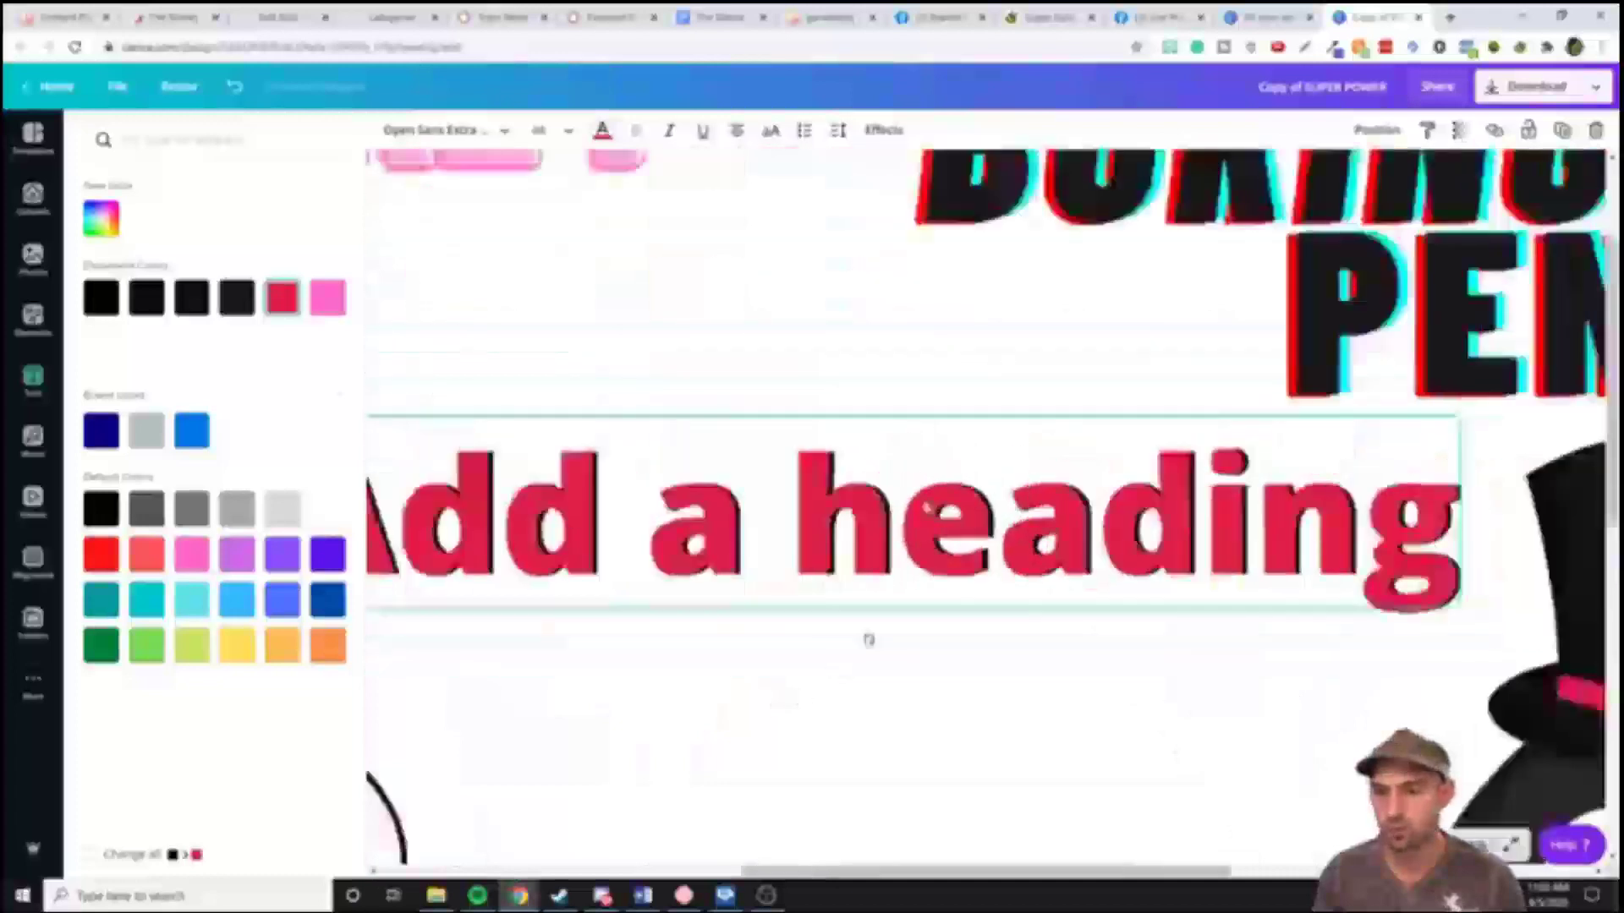
{"action": "scroll", "coordinate": [925, 506], "scroll_direction": "up", "scroll_amount": 4}
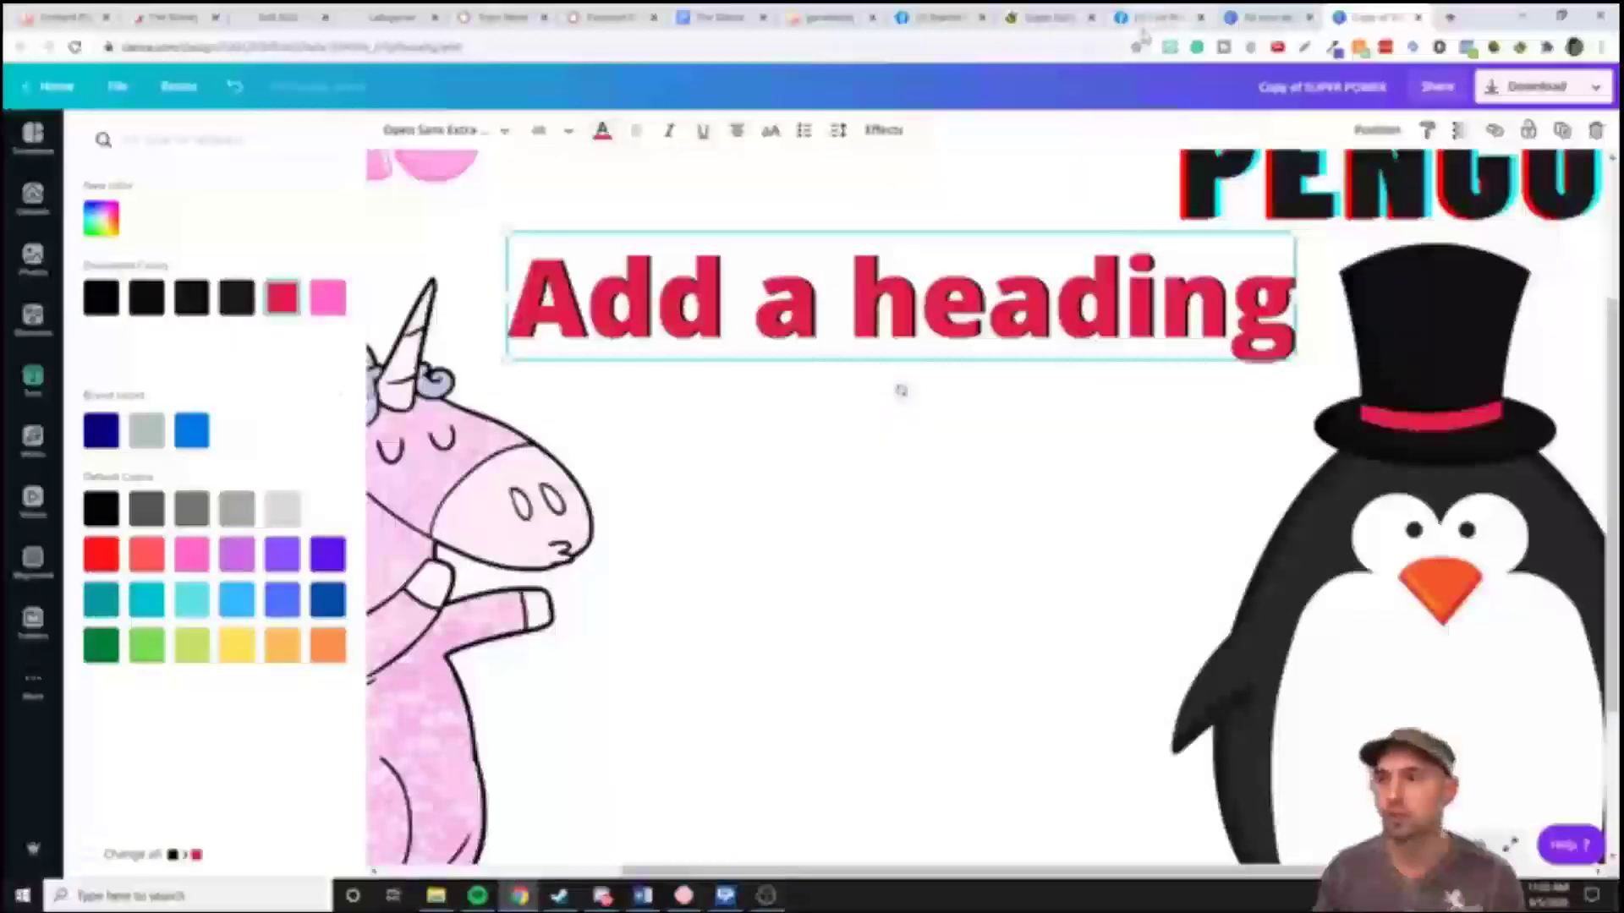
{"action": "scroll", "coordinate": [989, 433], "scroll_direction": "down", "scroll_amount": 10}
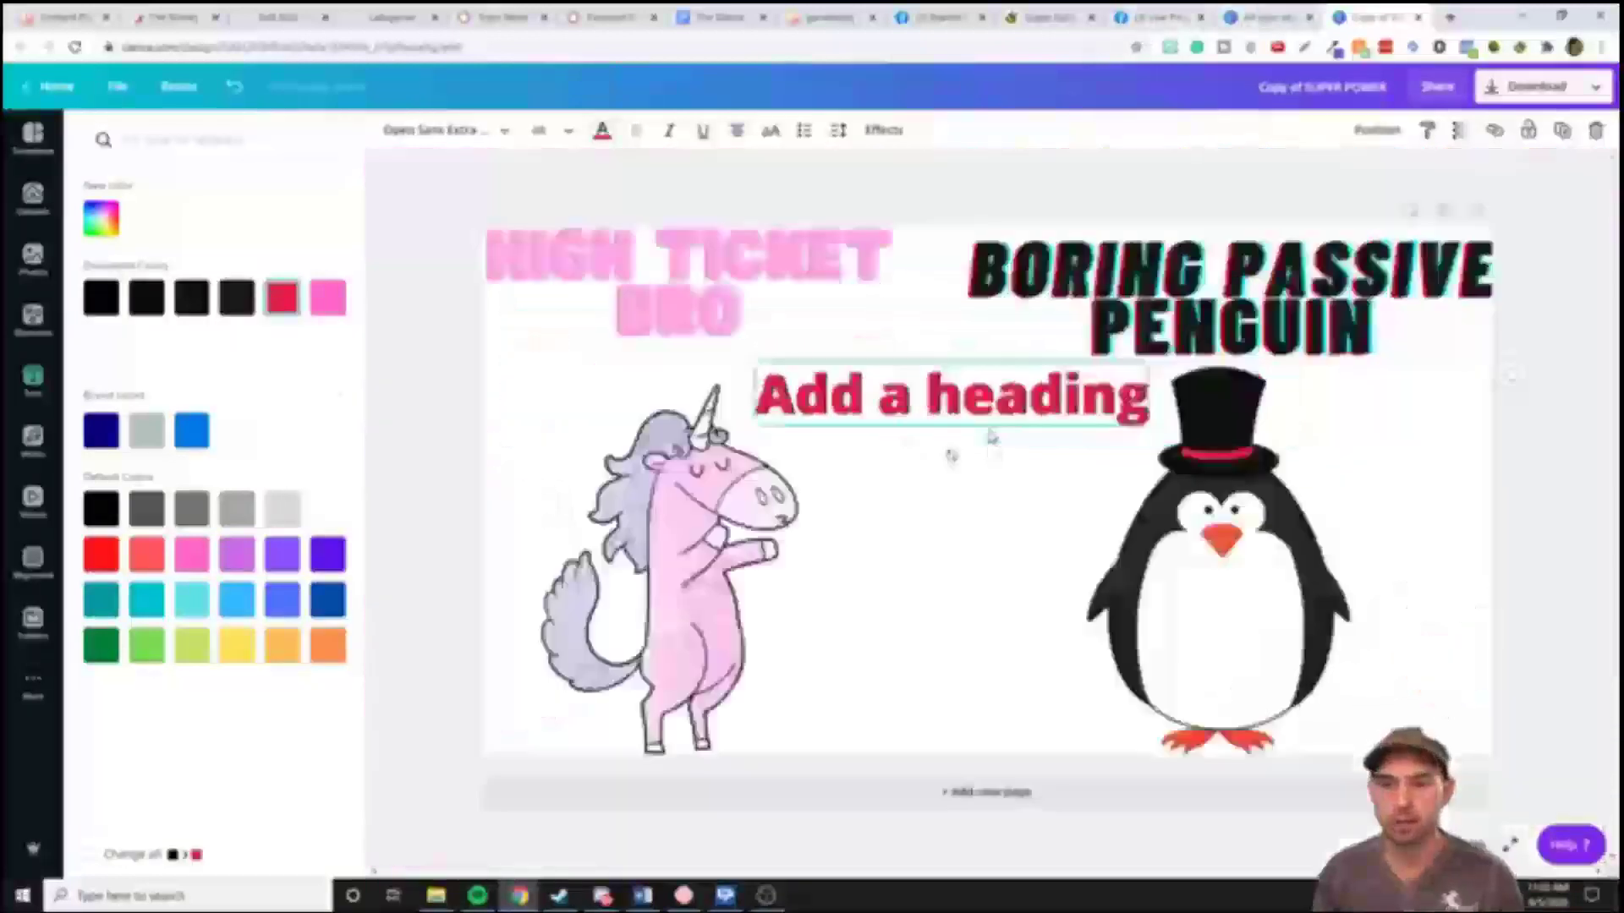
{"action": "scroll", "coordinate": [991, 435], "scroll_direction": "up", "scroll_amount": 10}
{"action": "scroll", "coordinate": [991, 435], "scroll_direction": "down", "scroll_amount": 4}
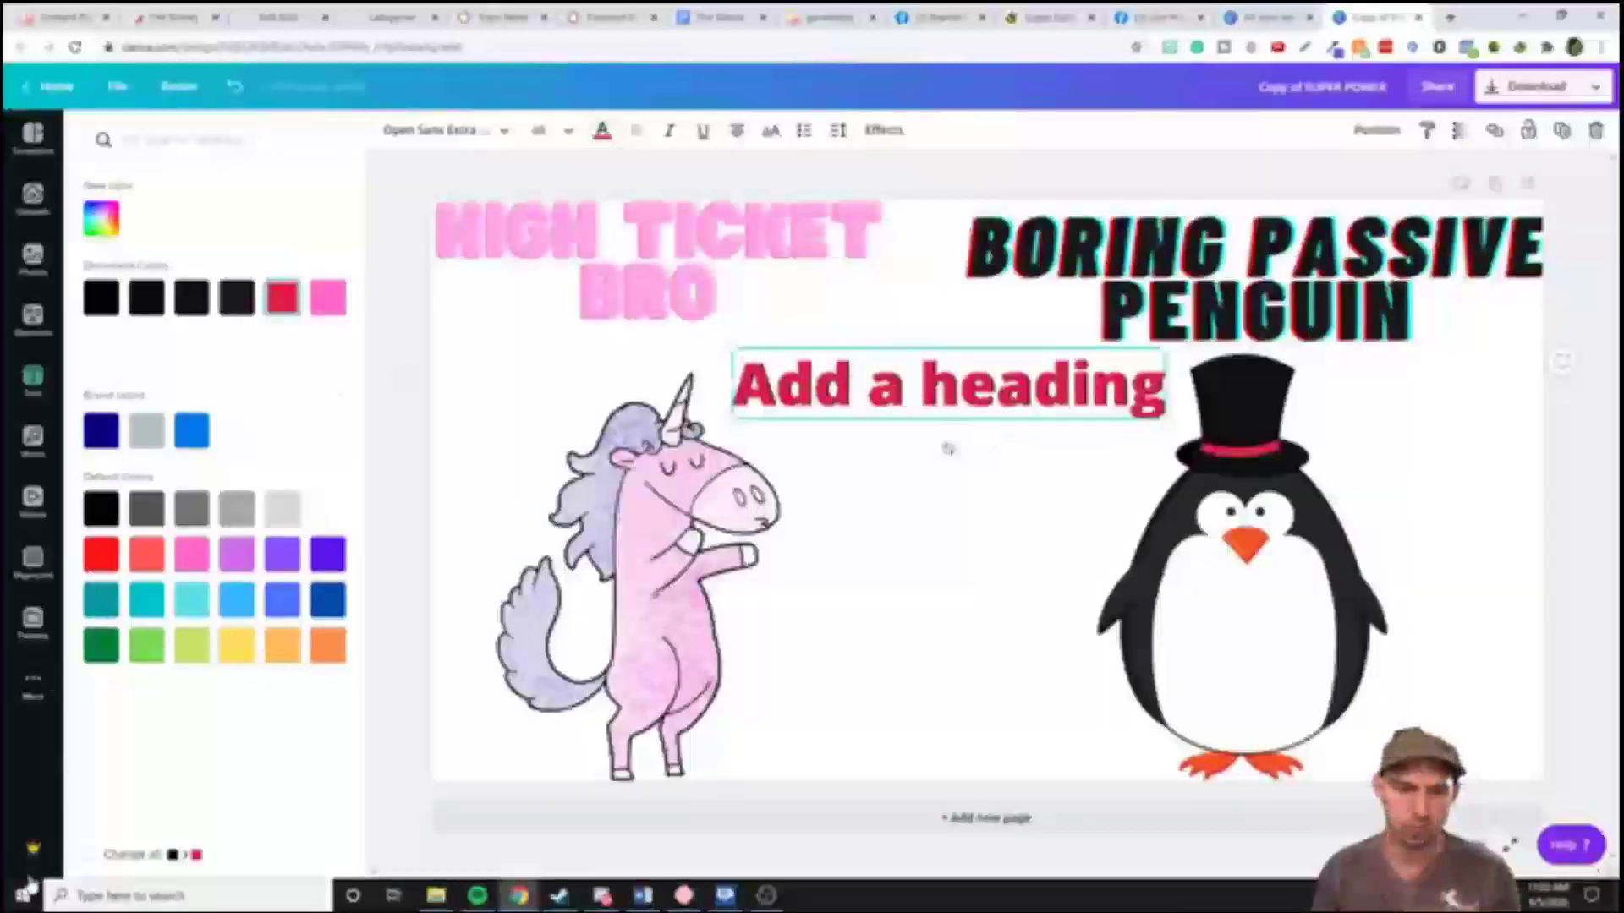
Look through the editor's Canva Pro features, templates, photos and uploads
{"action": "left_click", "coordinate": [31, 854]}
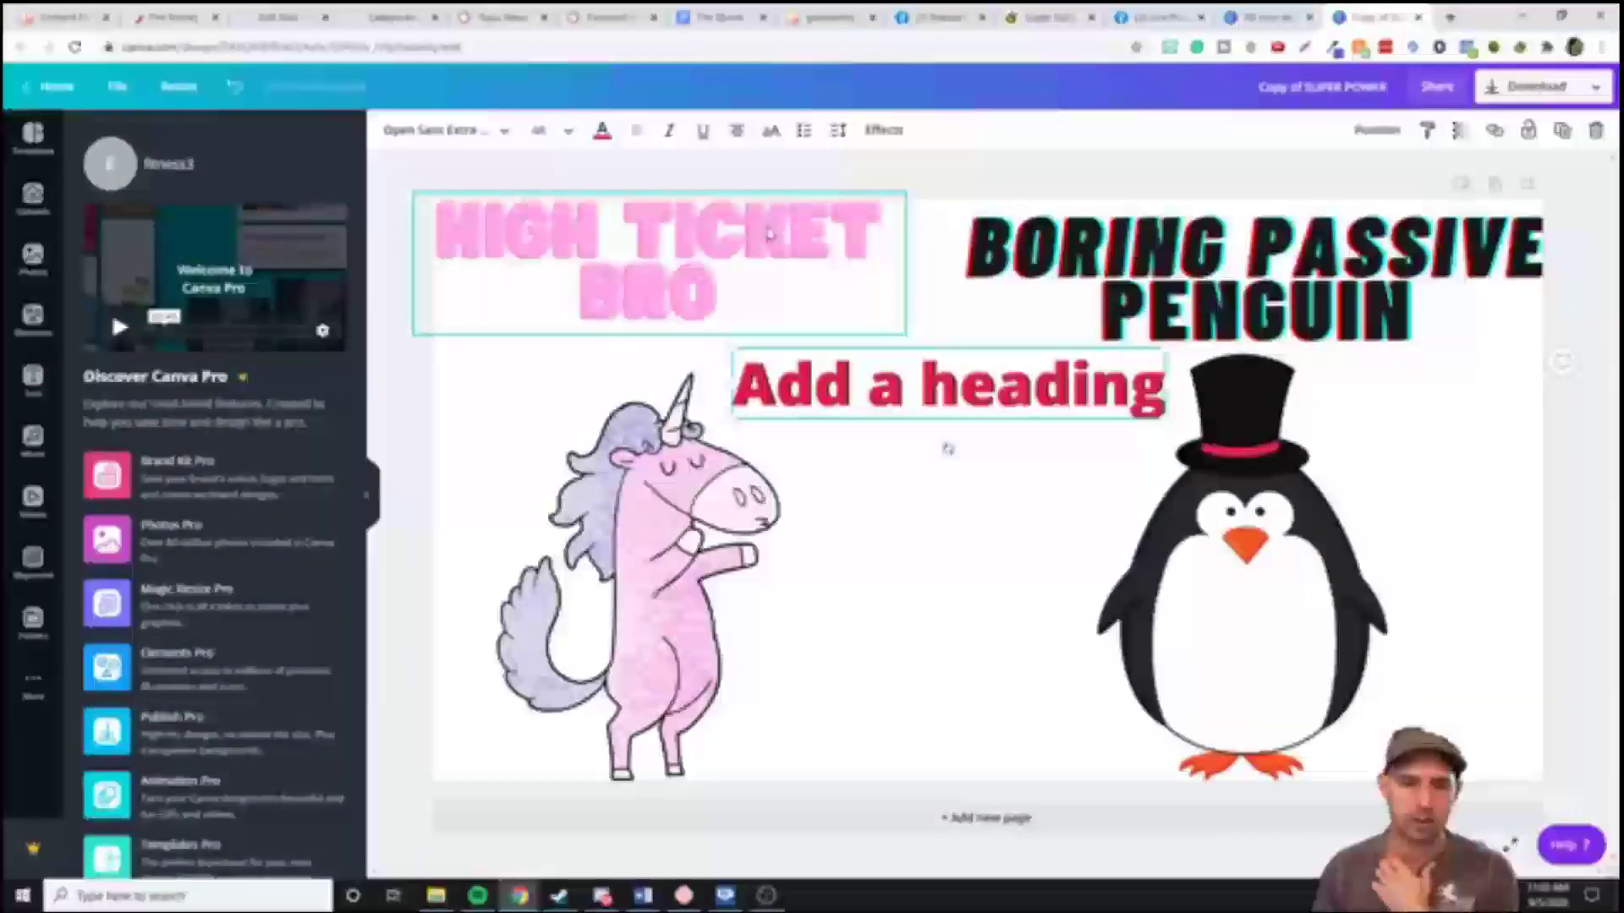
{"action": "left_click", "coordinate": [1026, 508]}
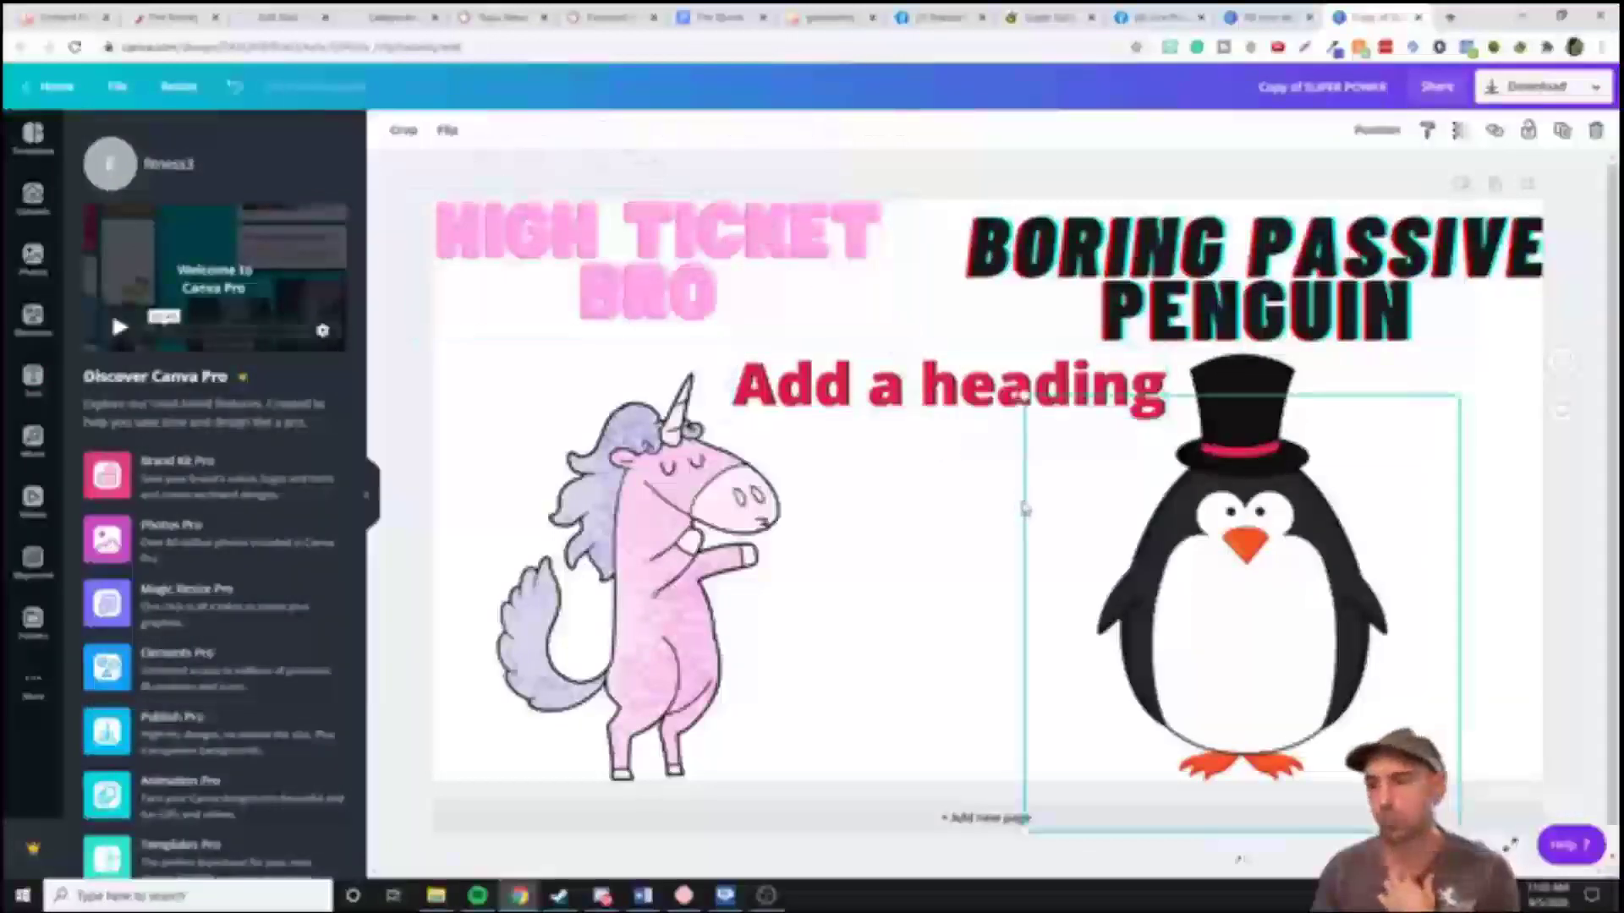
{"action": "left_click", "coordinate": [32, 135]}
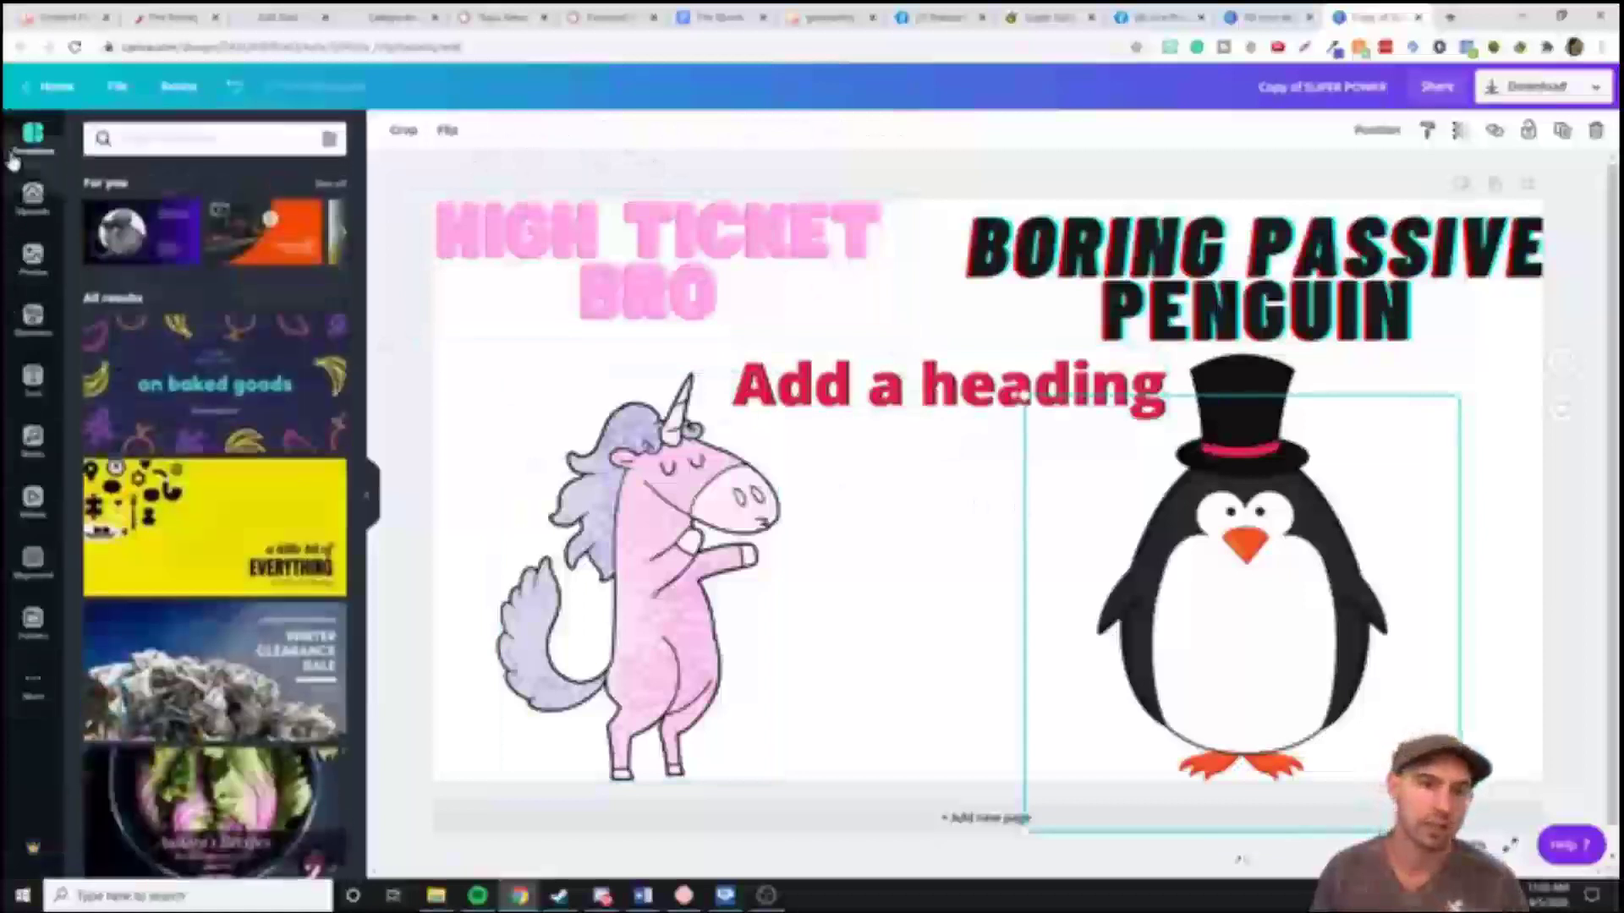
{"action": "left_click", "coordinate": [31, 252]}
{"action": "left_click", "coordinate": [31, 198]}
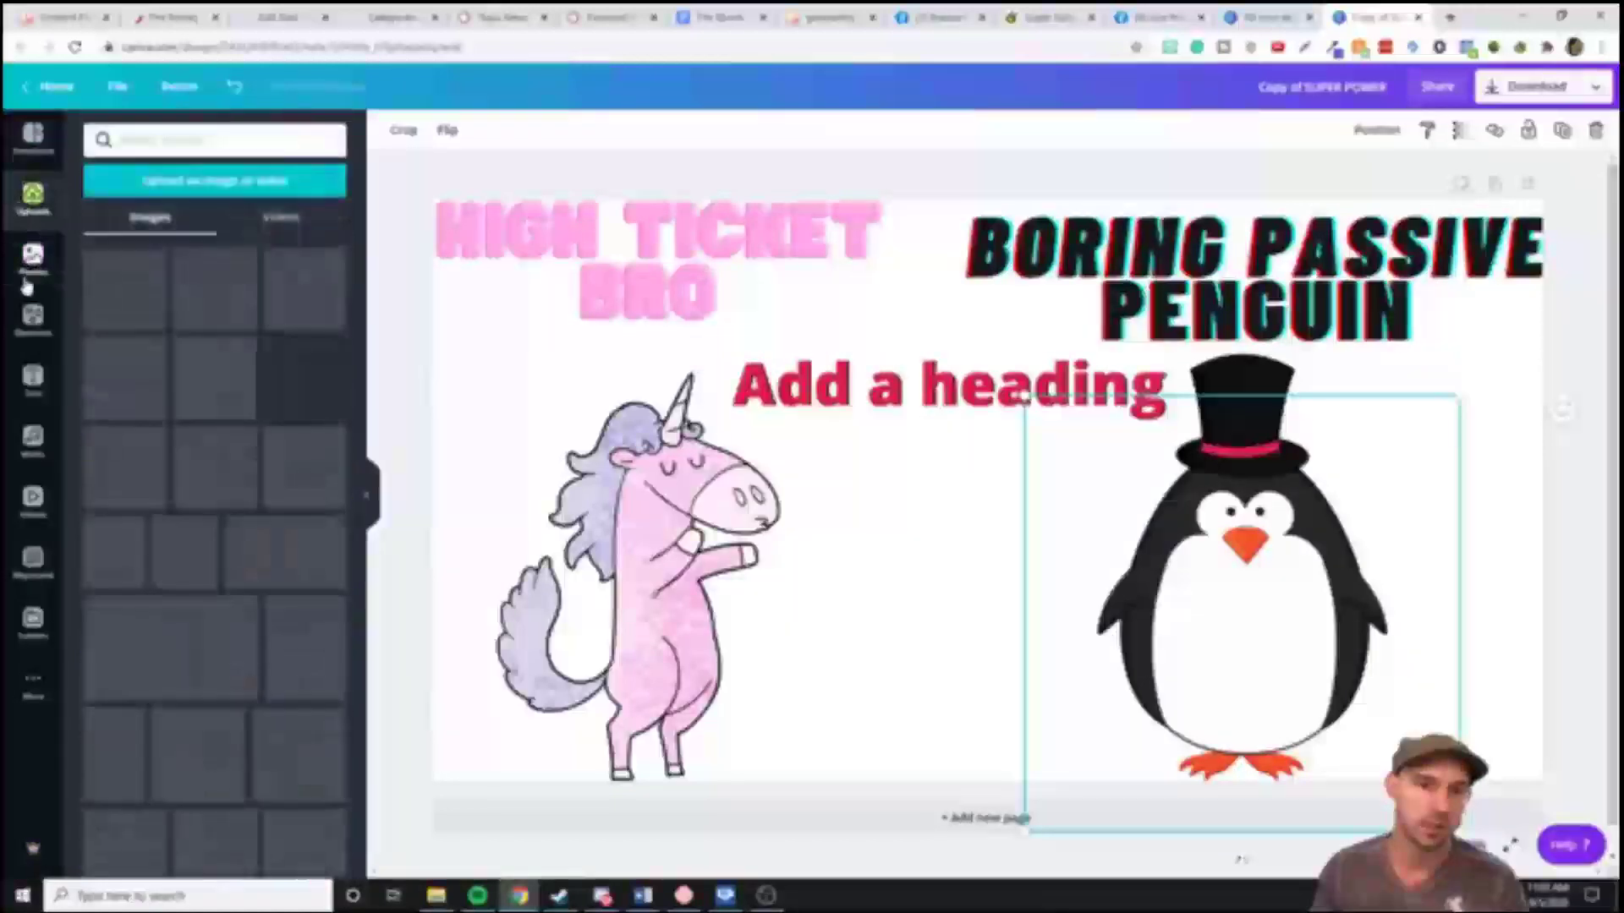
{"action": "left_click", "coordinate": [32, 135]}
Return to the Canva home page and browse the recommended Instagram post, Facebook post and flyer templates
{"action": "left_click", "coordinate": [49, 86]}
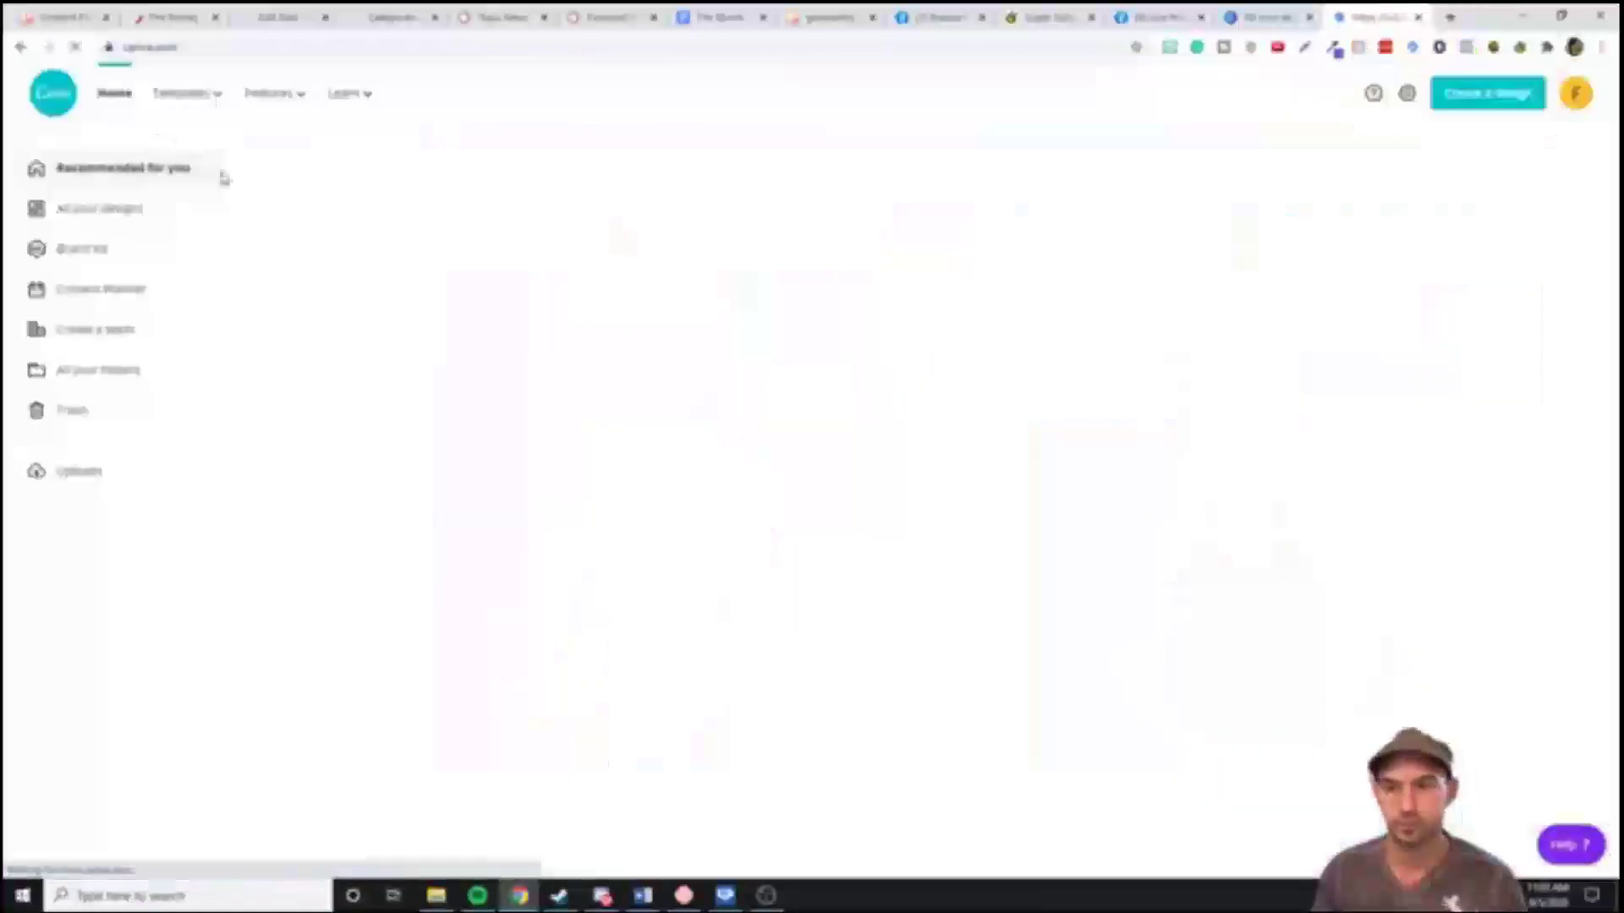
{"action": "scroll", "coordinate": [837, 550], "scroll_direction": "down", "scroll_amount": 5}
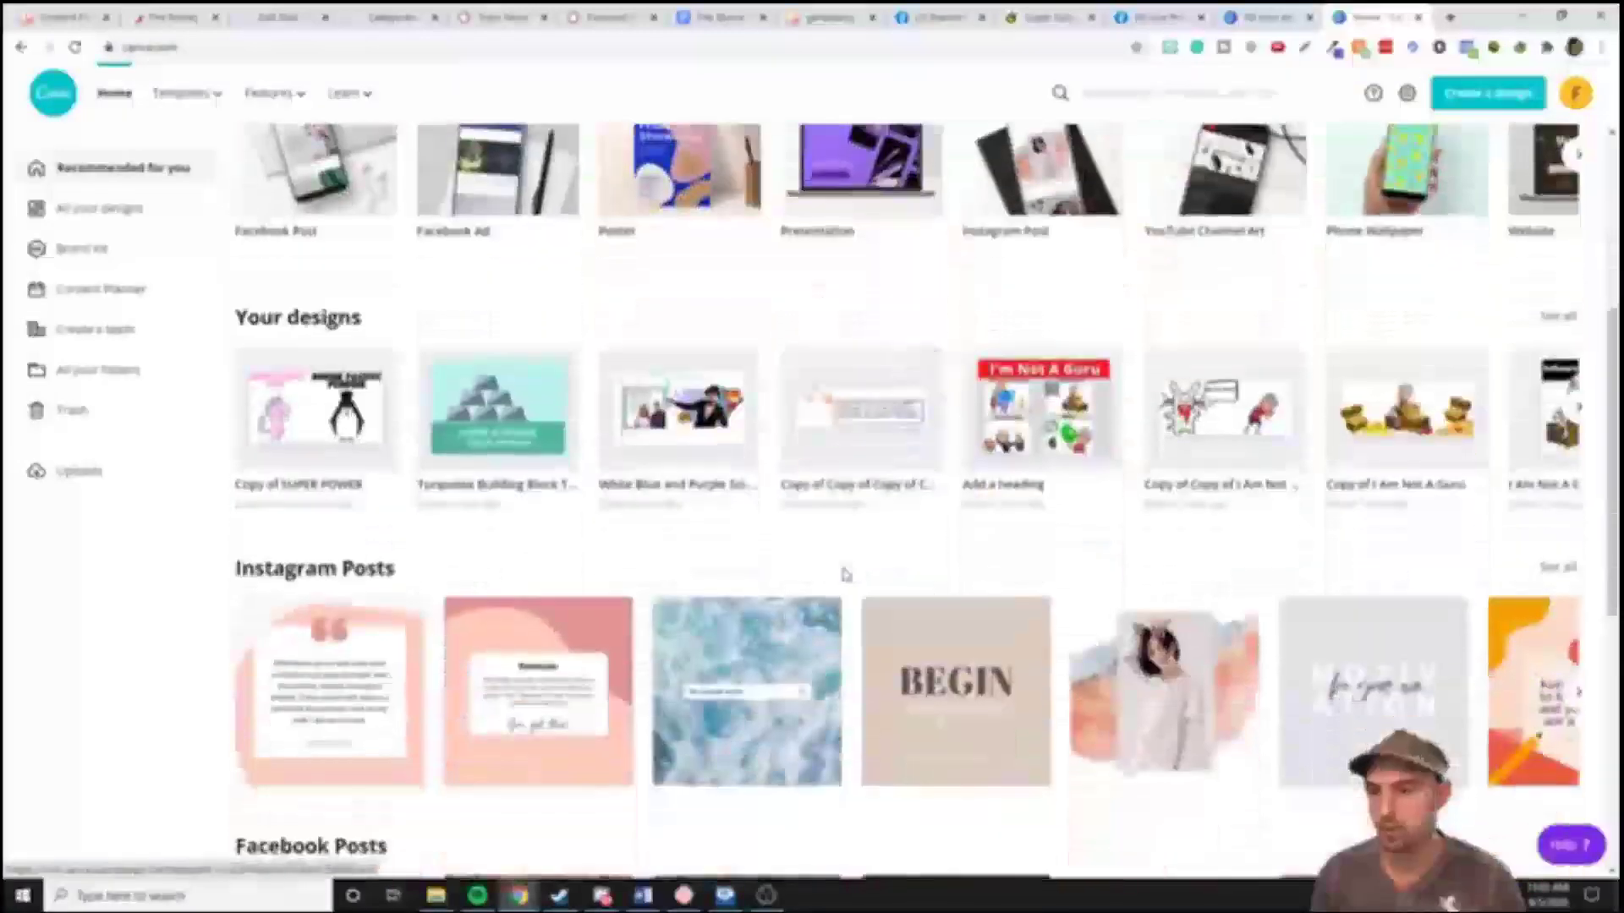
{"action": "scroll", "coordinate": [844, 573], "scroll_direction": "down", "scroll_amount": 3}
{"action": "scroll", "coordinate": [844, 575], "scroll_direction": "down", "scroll_amount": 1}
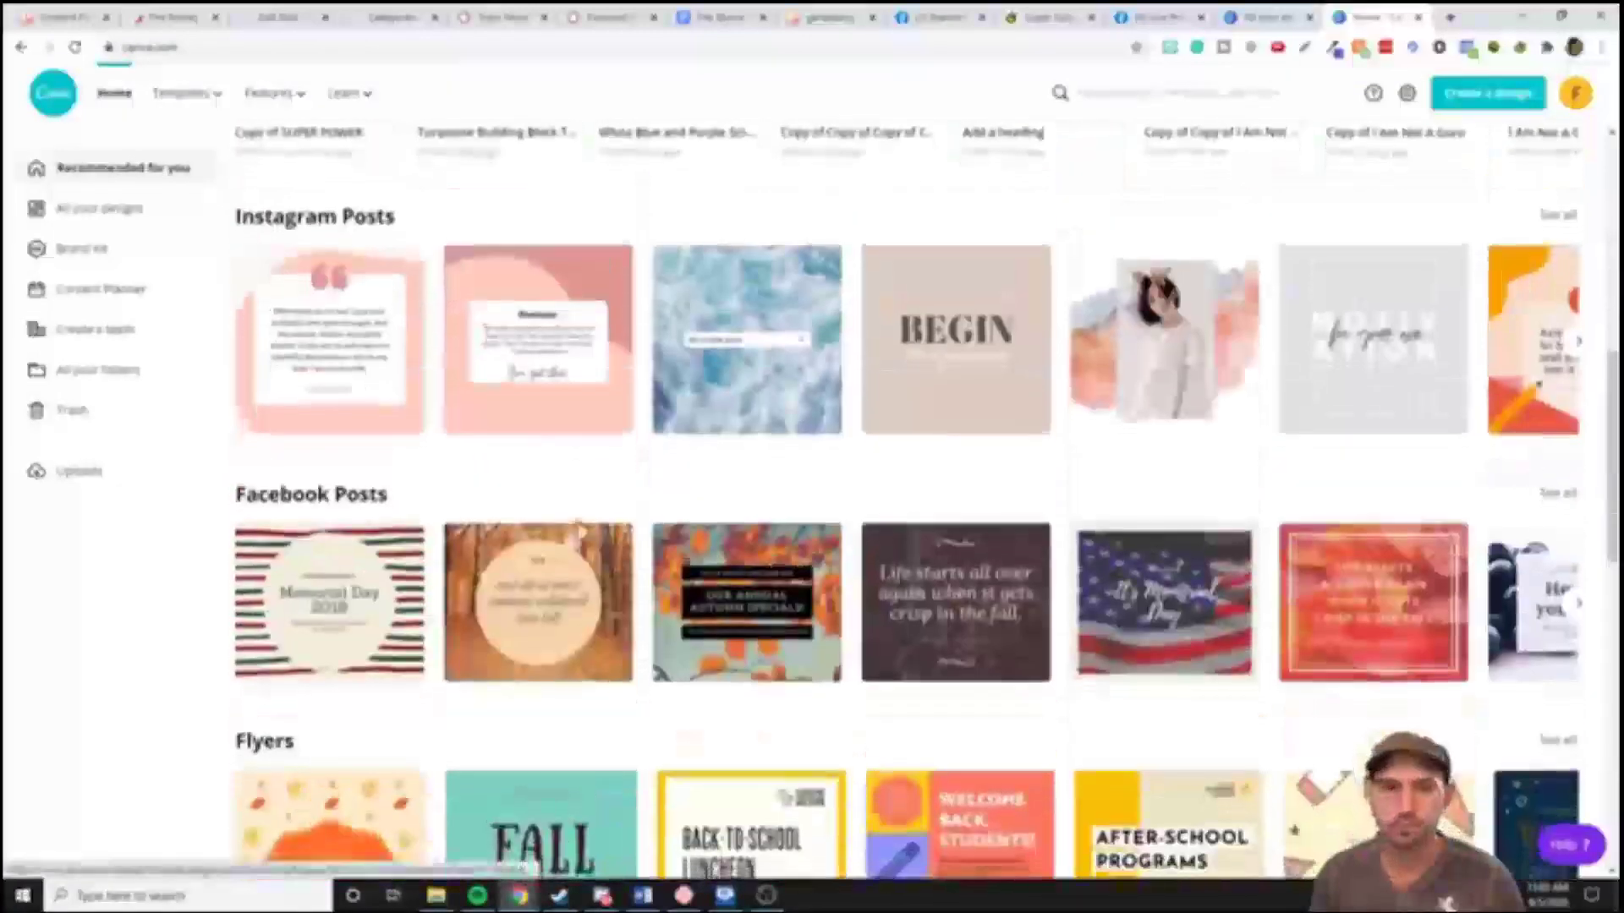
{"action": "scroll", "coordinate": [482, 493], "scroll_direction": "up", "scroll_amount": 5}
Reopen the list of all designs and look over the most recent ones
{"action": "left_click", "coordinate": [110, 208]}
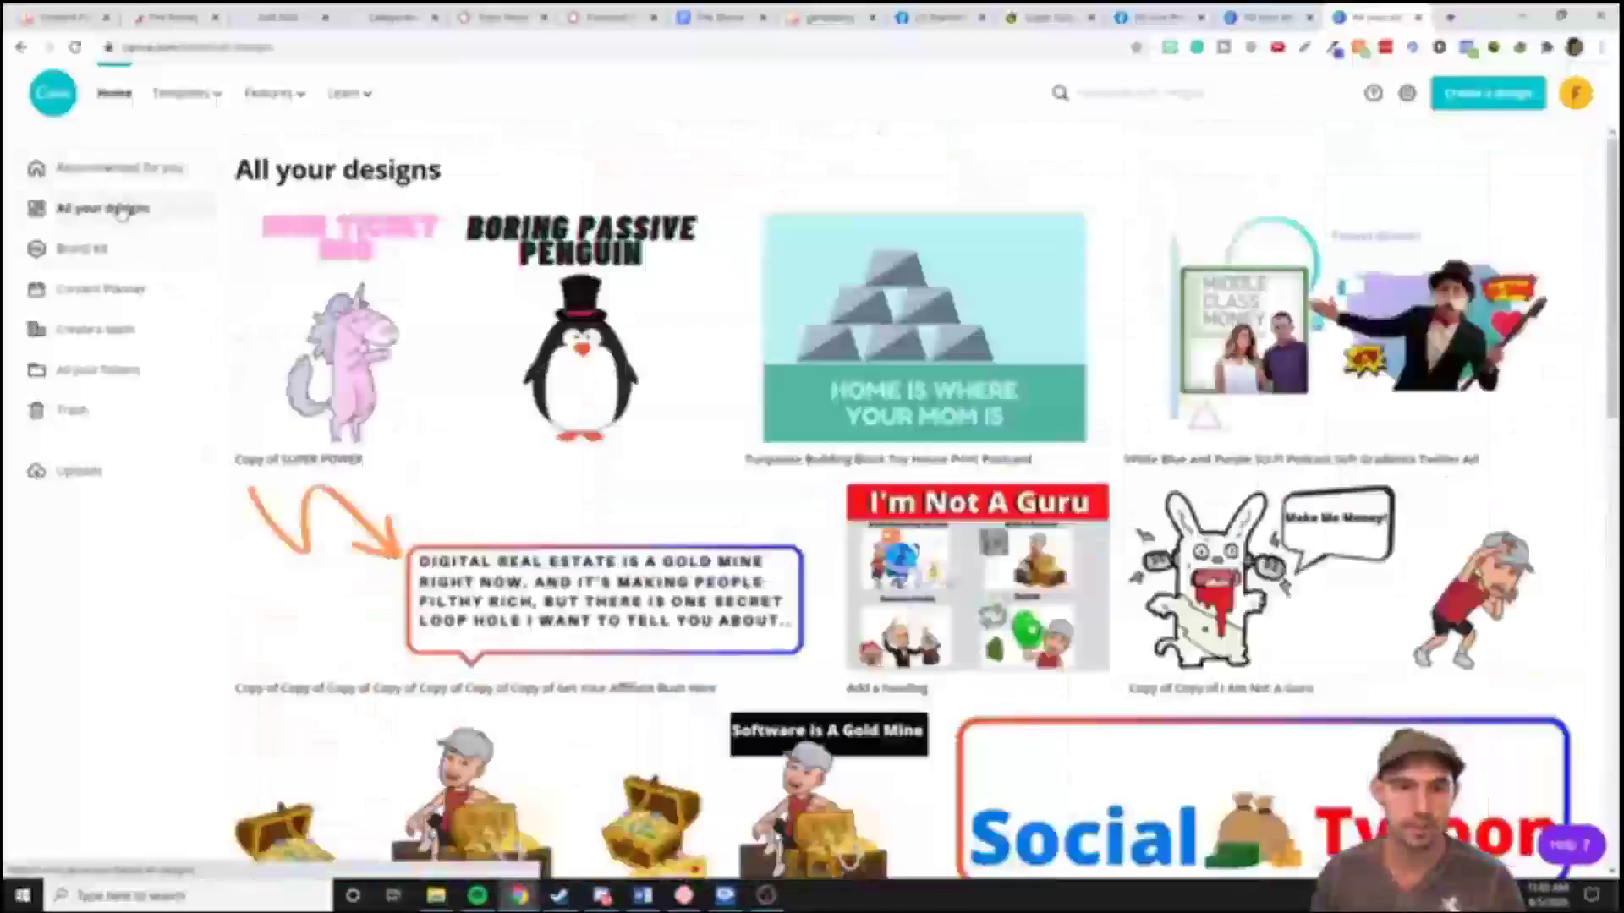
{"action": "scroll", "coordinate": [1089, 457], "scroll_direction": "down", "scroll_amount": 1}
{"action": "scroll", "coordinate": [1089, 414], "scroll_direction": "down", "scroll_amount": 2}
{"action": "scroll", "coordinate": [1015, 466], "scroll_direction": "up", "scroll_amount": 1}
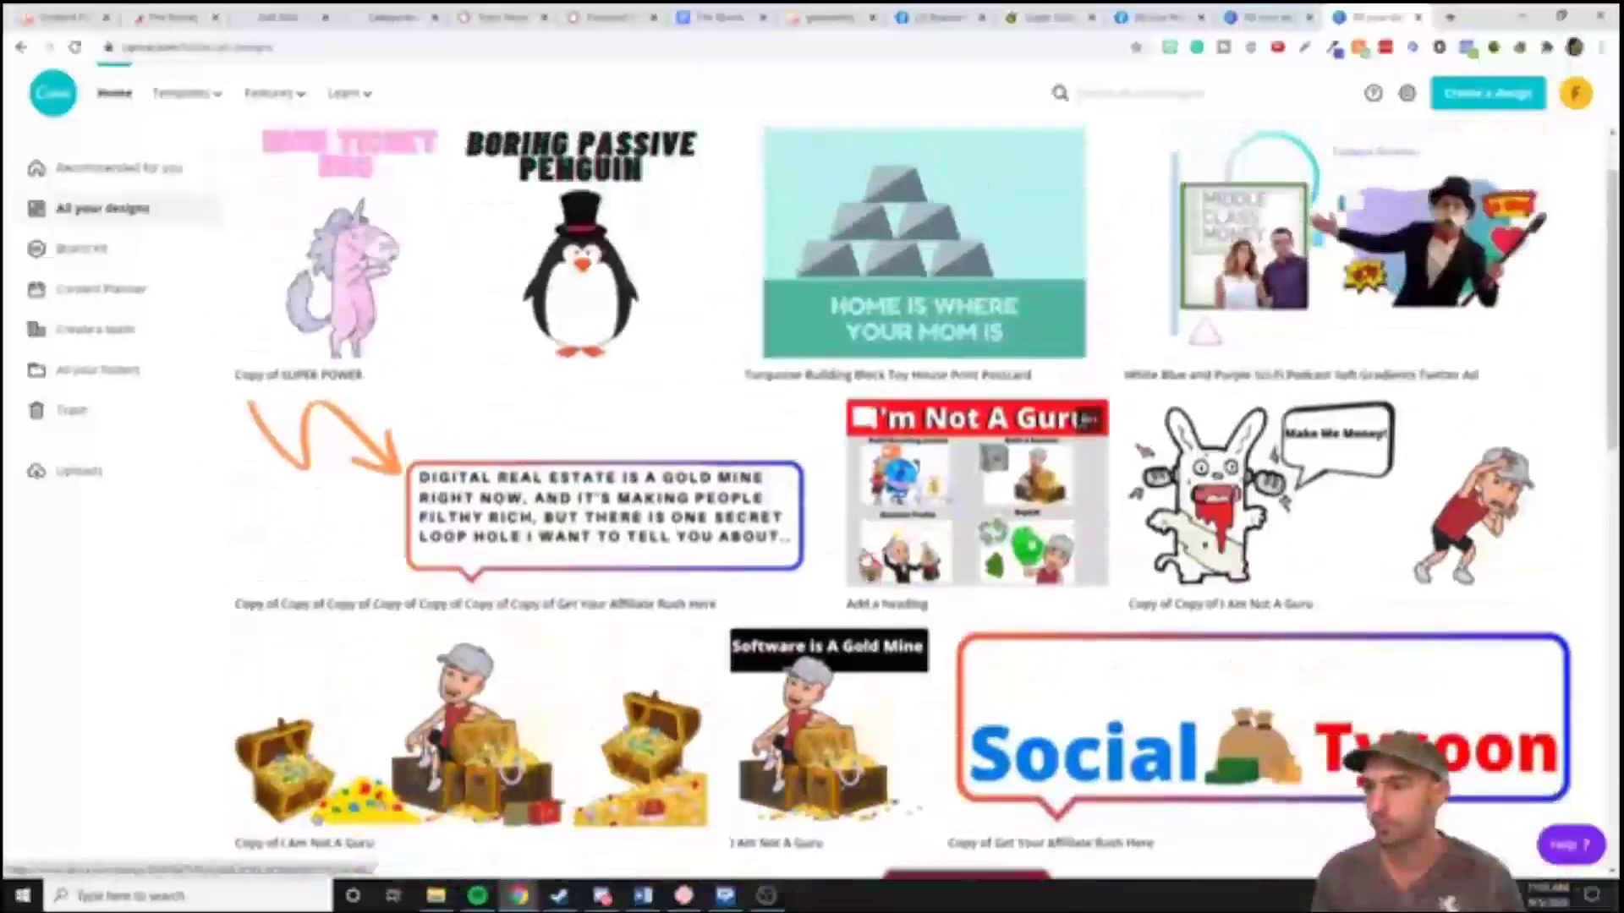
{"action": "scroll", "coordinate": [930, 524], "scroll_direction": "down", "scroll_amount": 4}
{"action": "scroll", "coordinate": [863, 550], "scroll_direction": "down", "scroll_amount": 3}
{"action": "scroll", "coordinate": [862, 551], "scroll_direction": "up", "scroll_amount": 8}
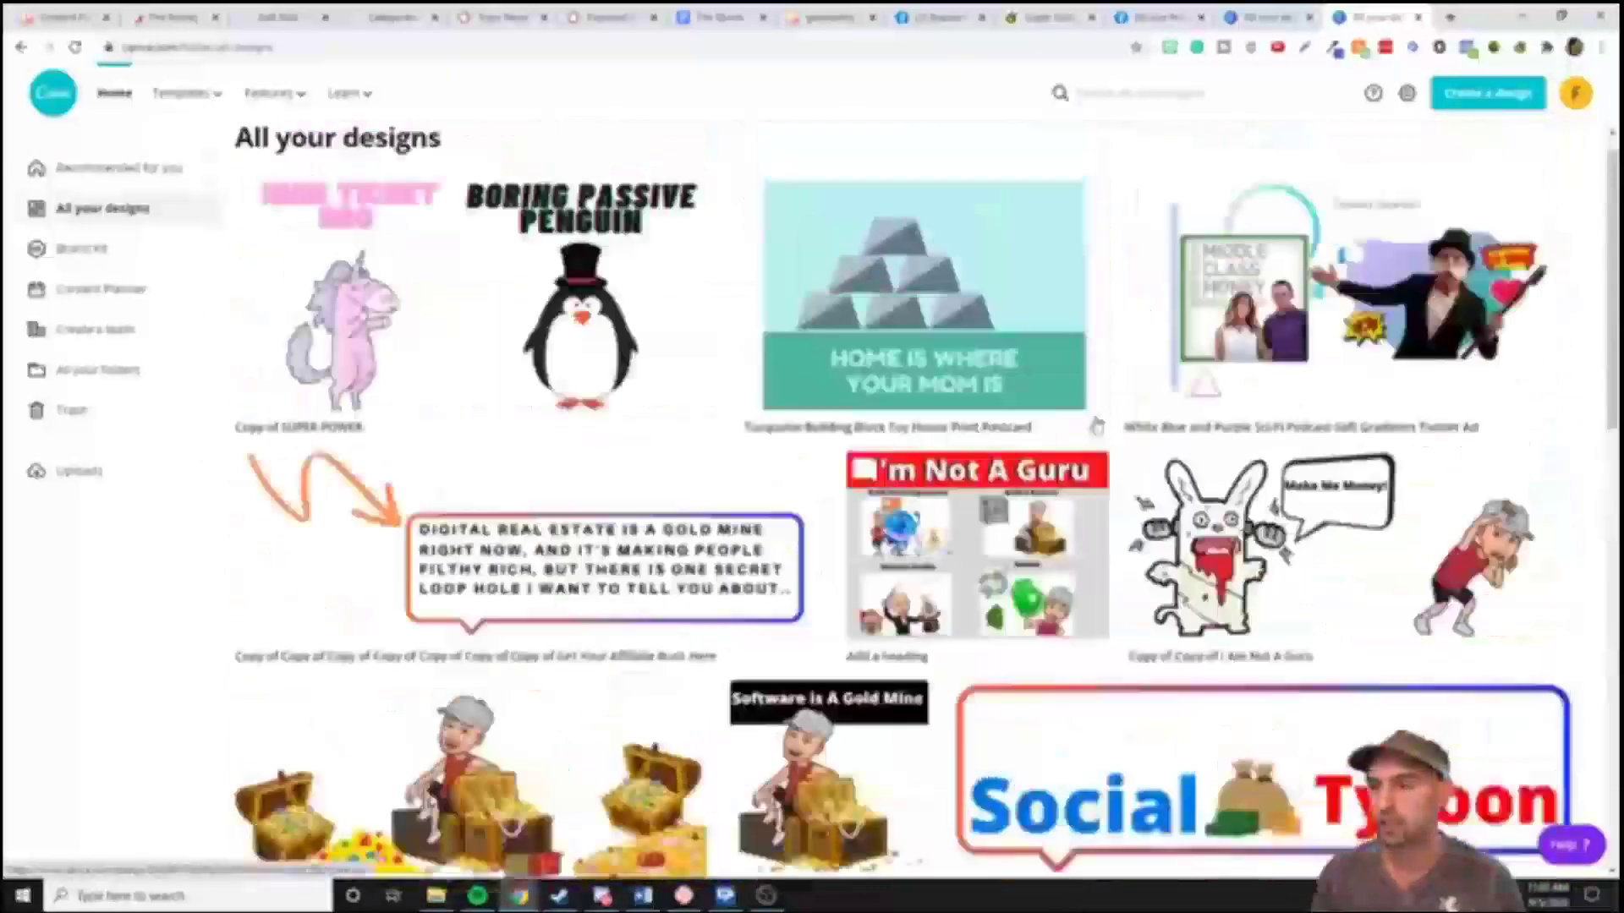
Open the White Blue and Purple Sci-Fi Podcast design and view the original photo of its top-hat man from the Desktop folder
{"action": "left_click", "coordinate": [1423, 344]}
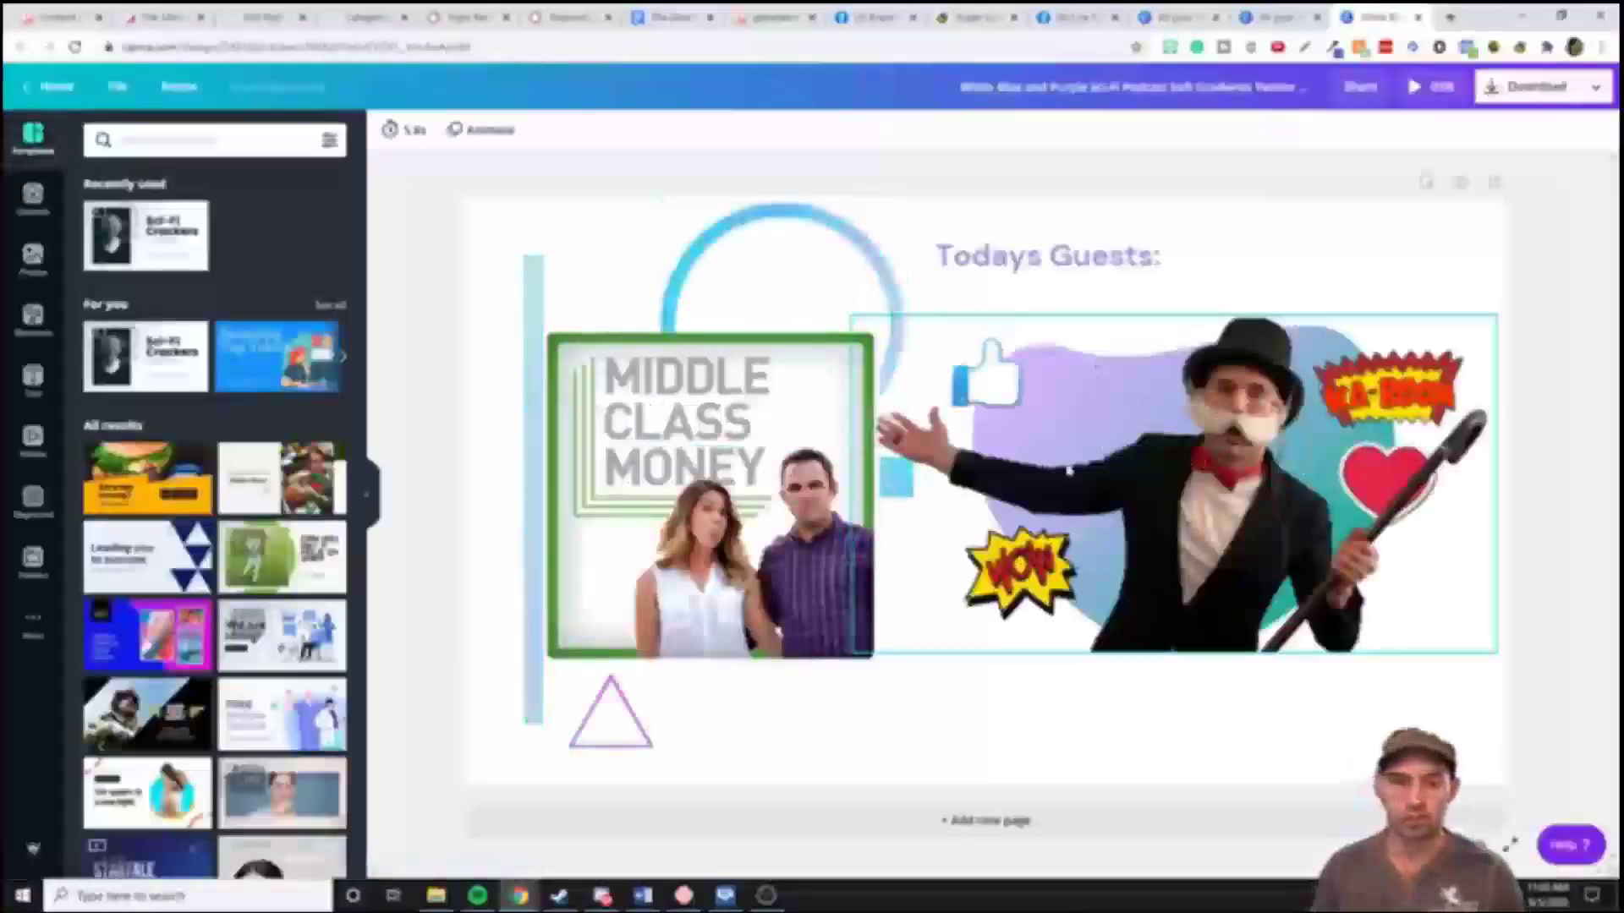
{"action": "key", "text": "super+e"}
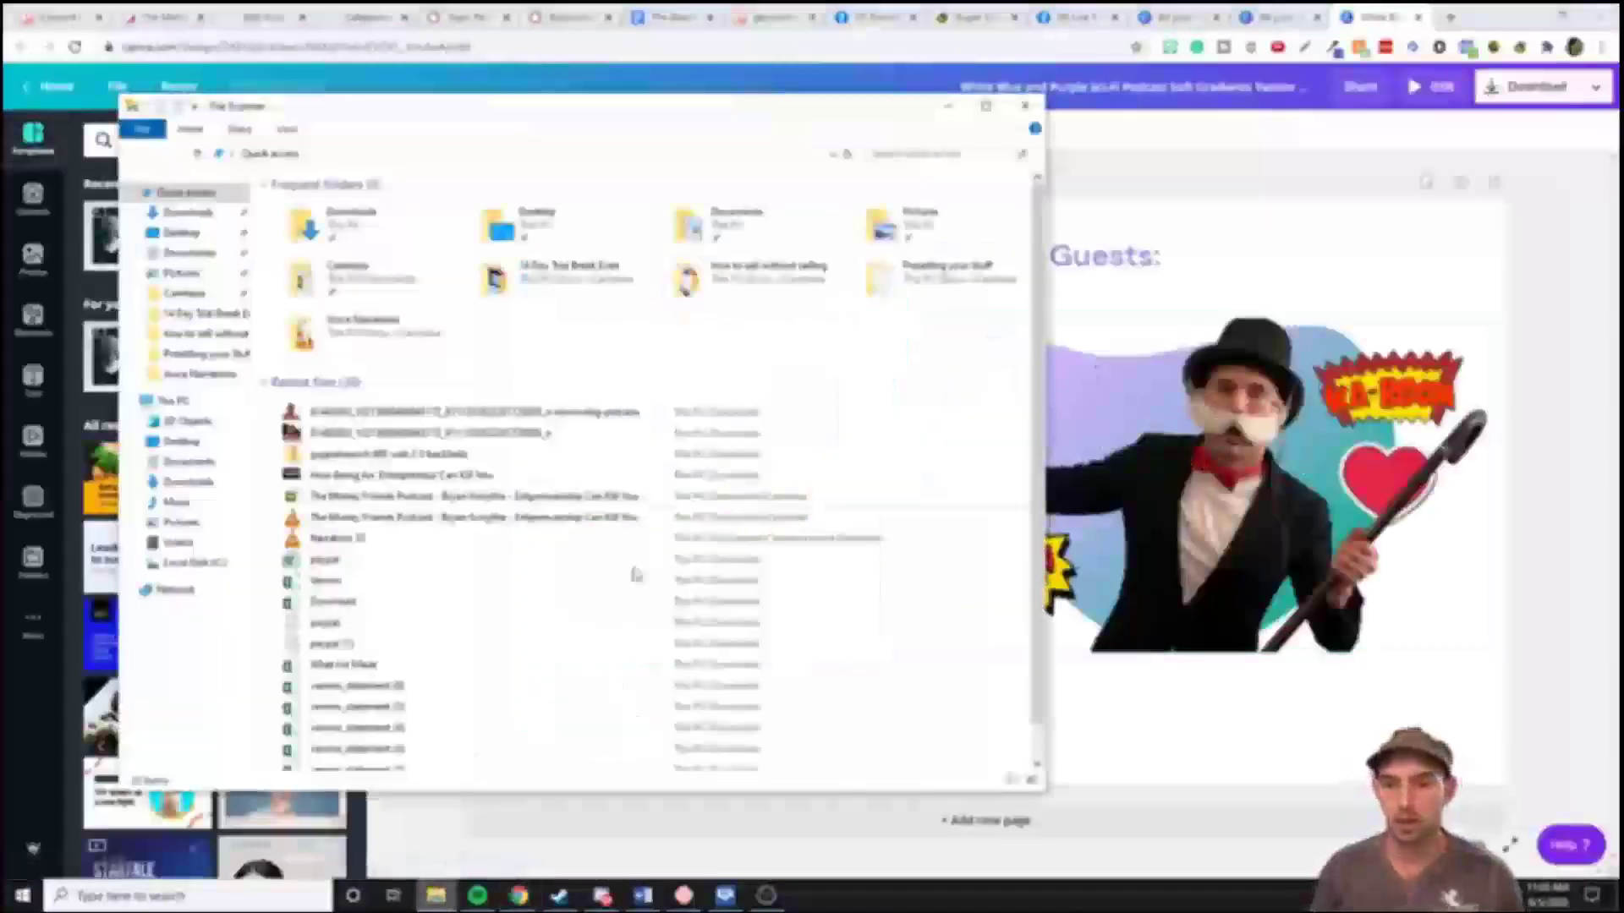
{"action": "left_click", "coordinate": [144, 211]}
{"action": "left_click_drag", "start_coordinate": [1038, 207], "coordinate": [1040, 282]}
{"action": "left_click", "coordinate": [180, 231]}
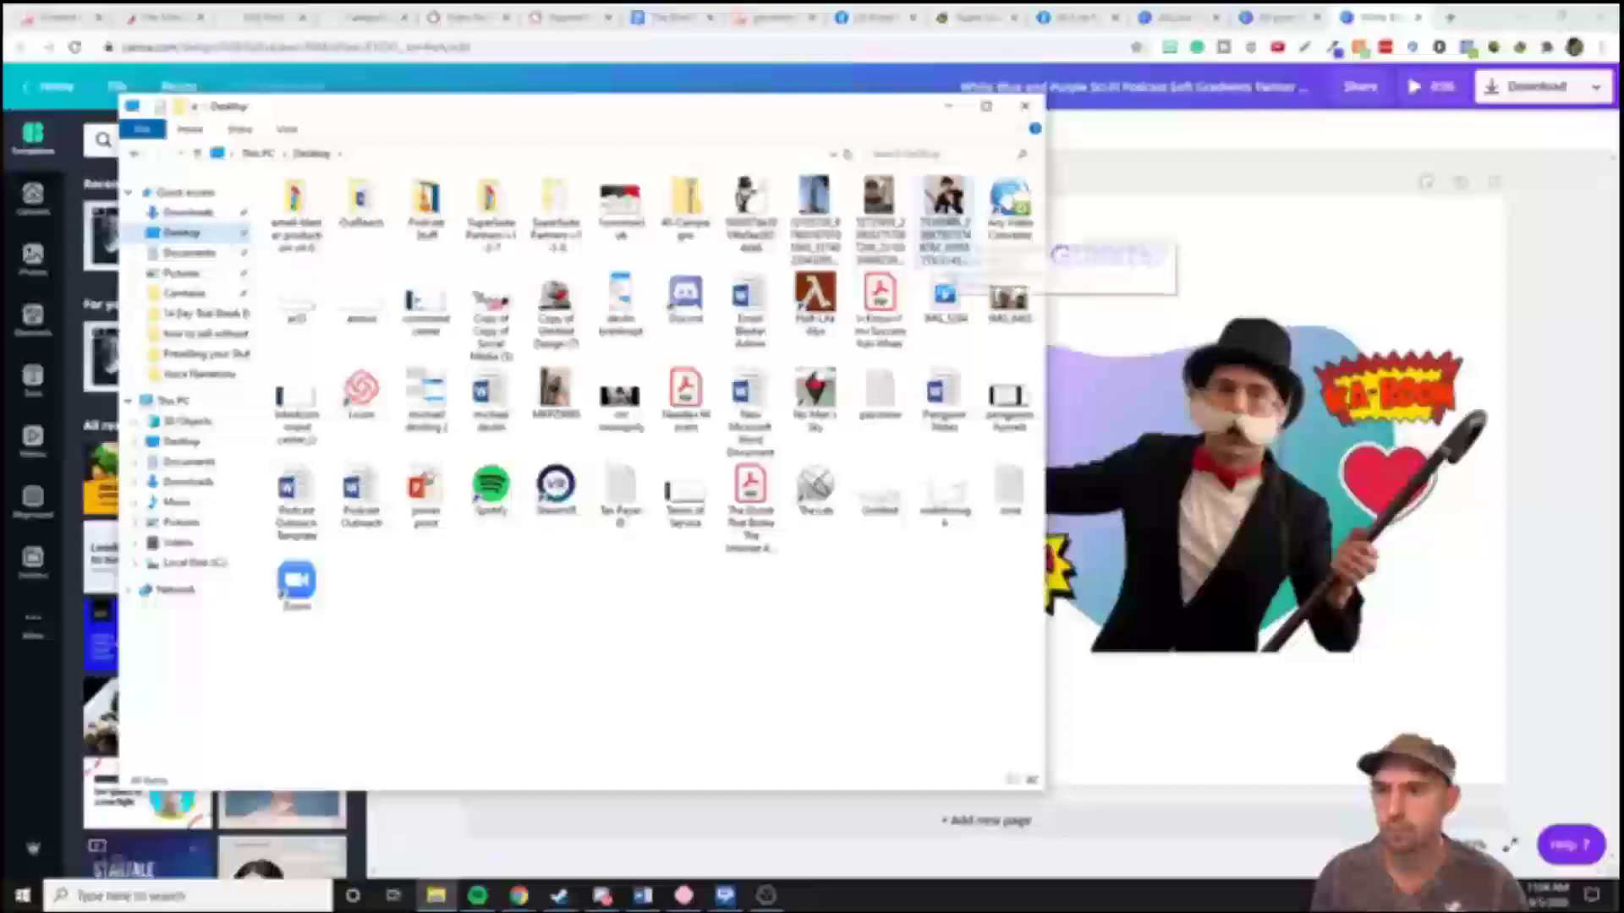
{"action": "double_click", "coordinate": [936, 222]}
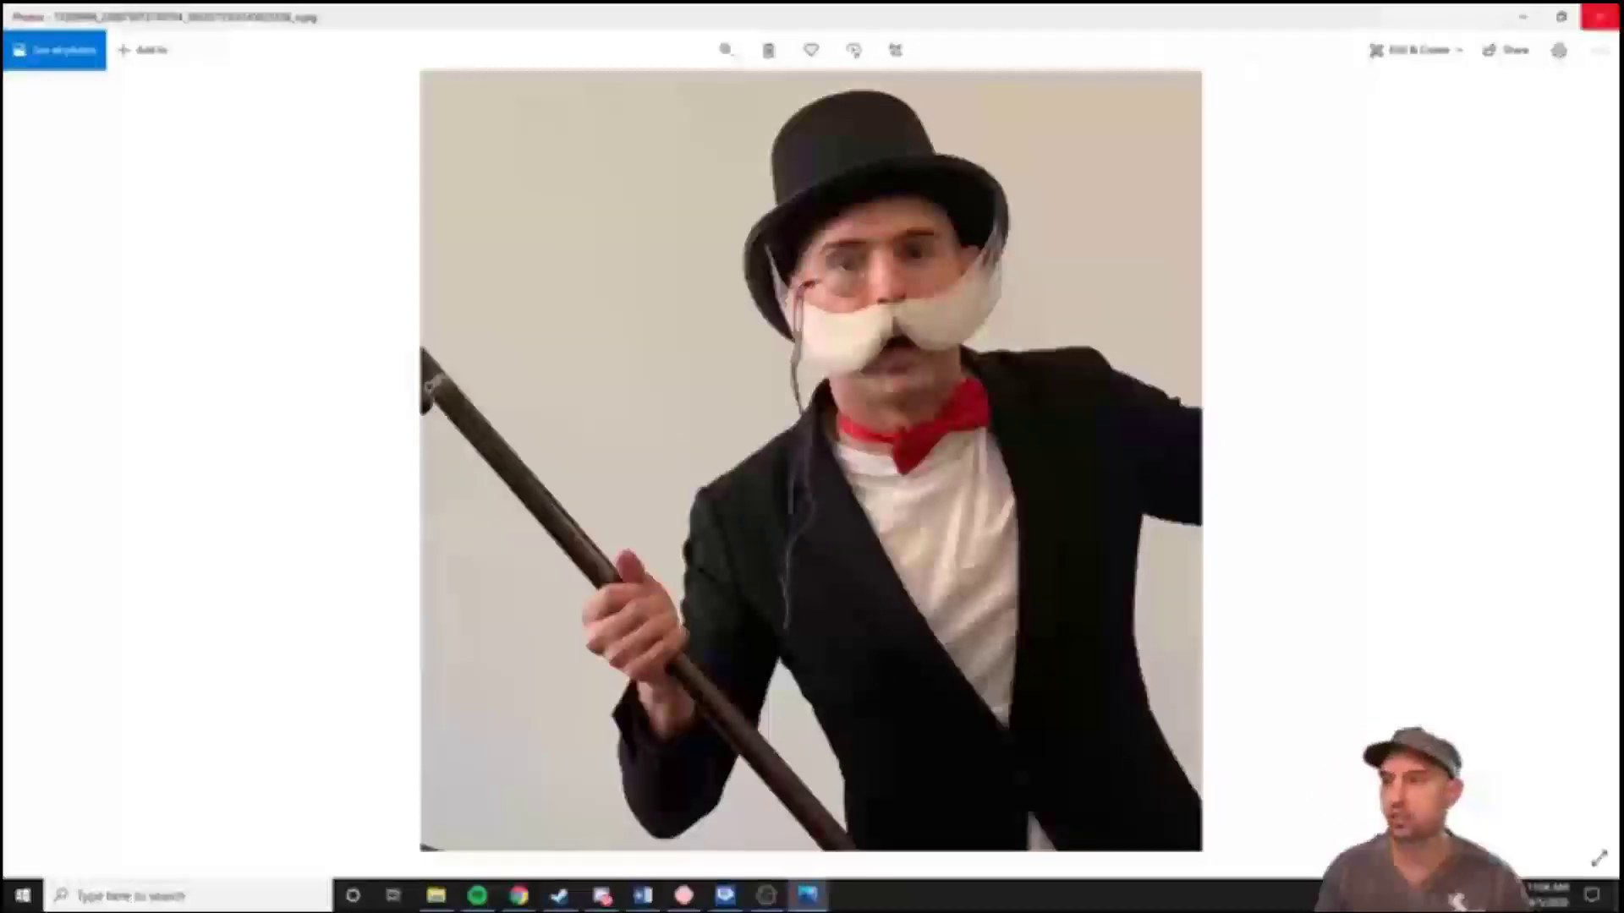
{"action": "left_click", "coordinate": [1601, 15]}
{"action": "left_click", "coordinate": [1023, 111]}
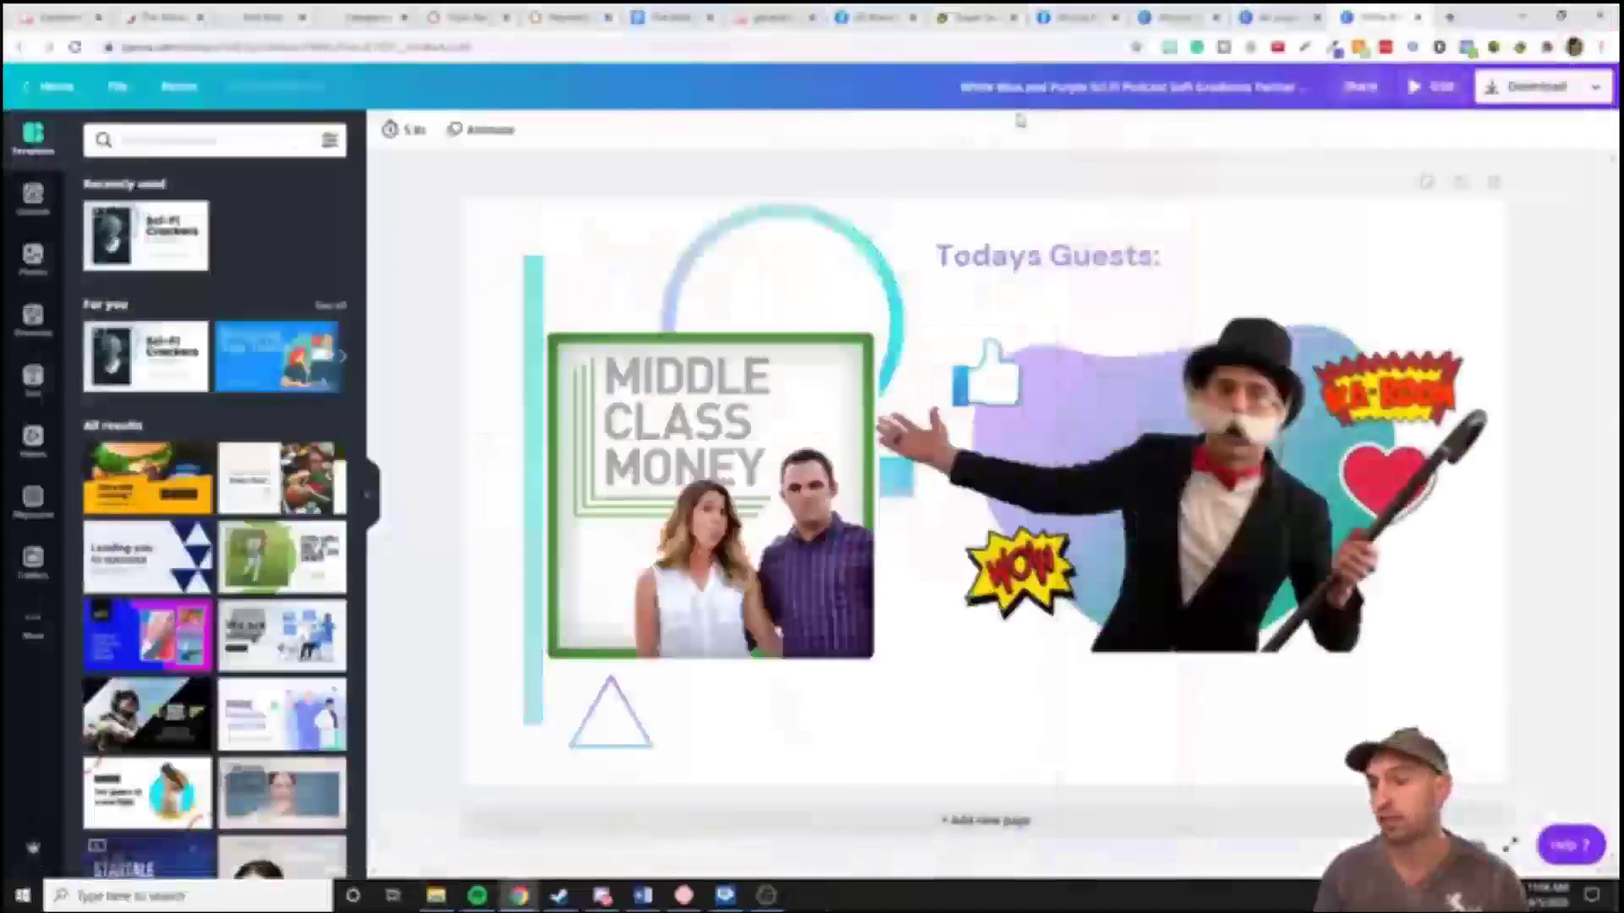
Show the Background Remover among the effects for the Middle Class Money image and dismiss its introductory tip
{"action": "left_click", "coordinate": [1077, 330]}
{"action": "left_click", "coordinate": [413, 131]}
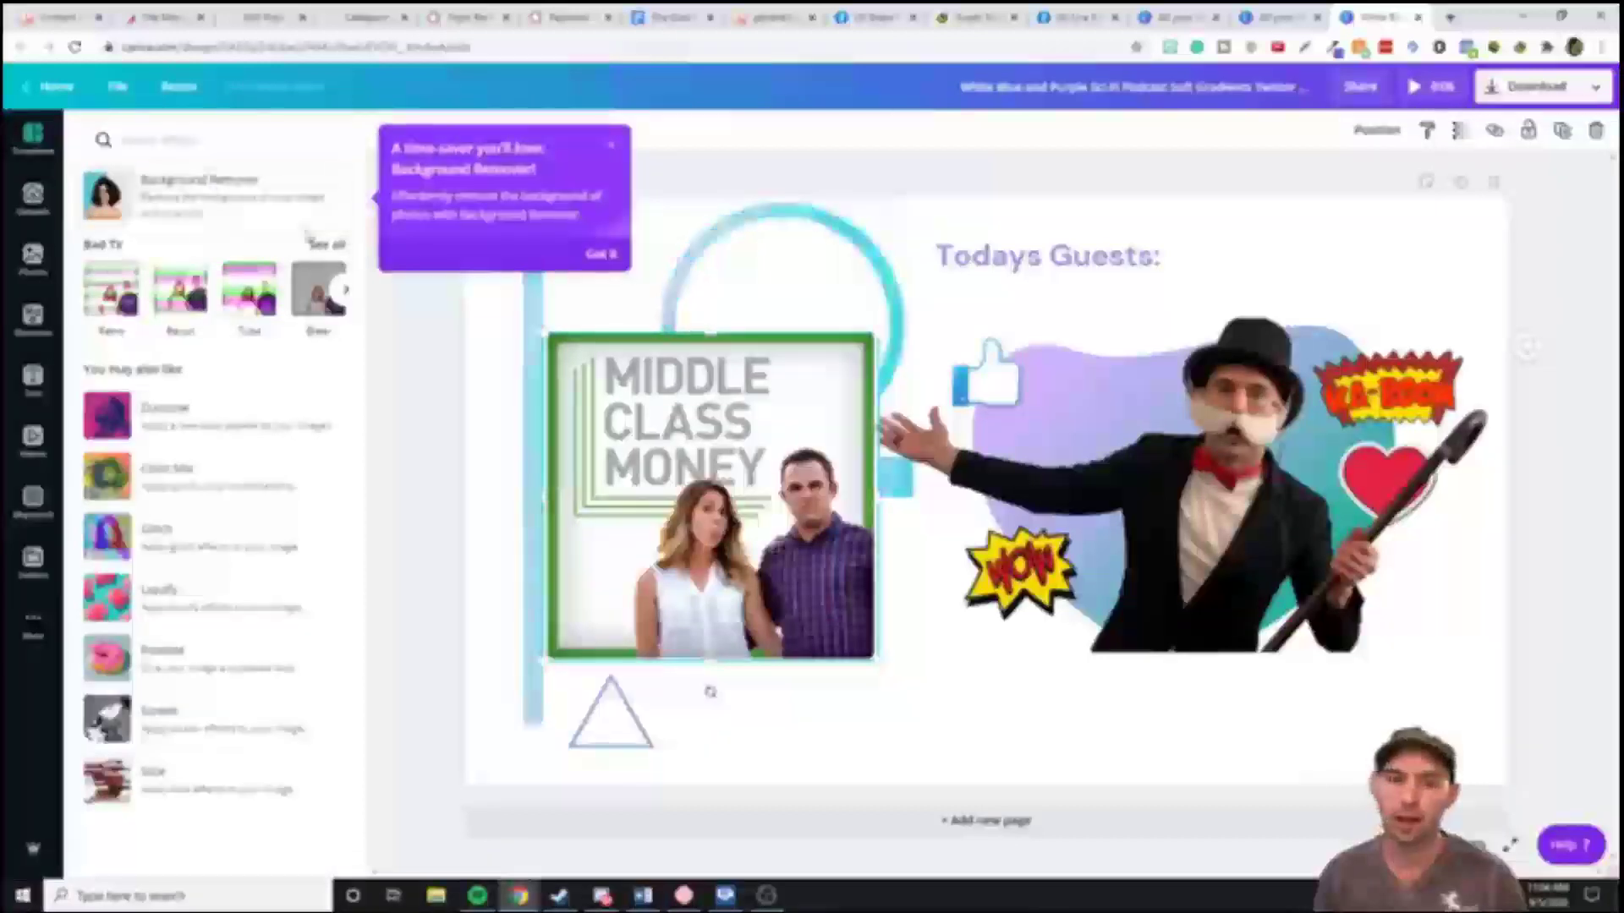
{"action": "left_click", "coordinate": [613, 151]}
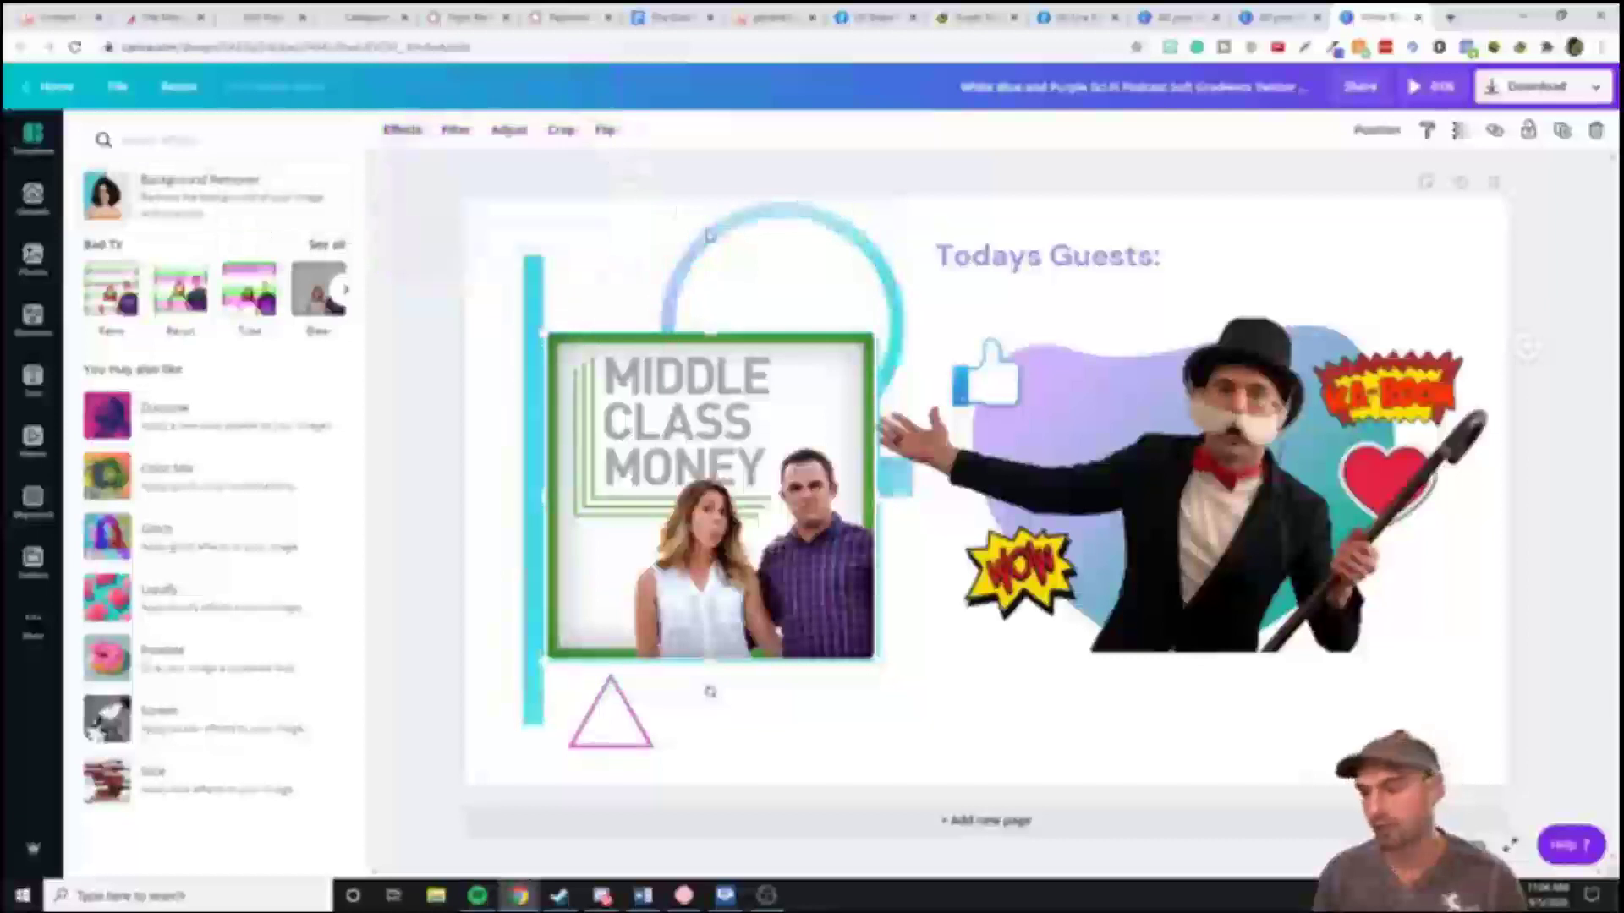
Start a blank draw.io diagram without choosing a storage location and add a rounded rectangle to it
{"action": "left_click", "coordinate": [529, 45]}
{"action": "type", "text": "draw.io"}
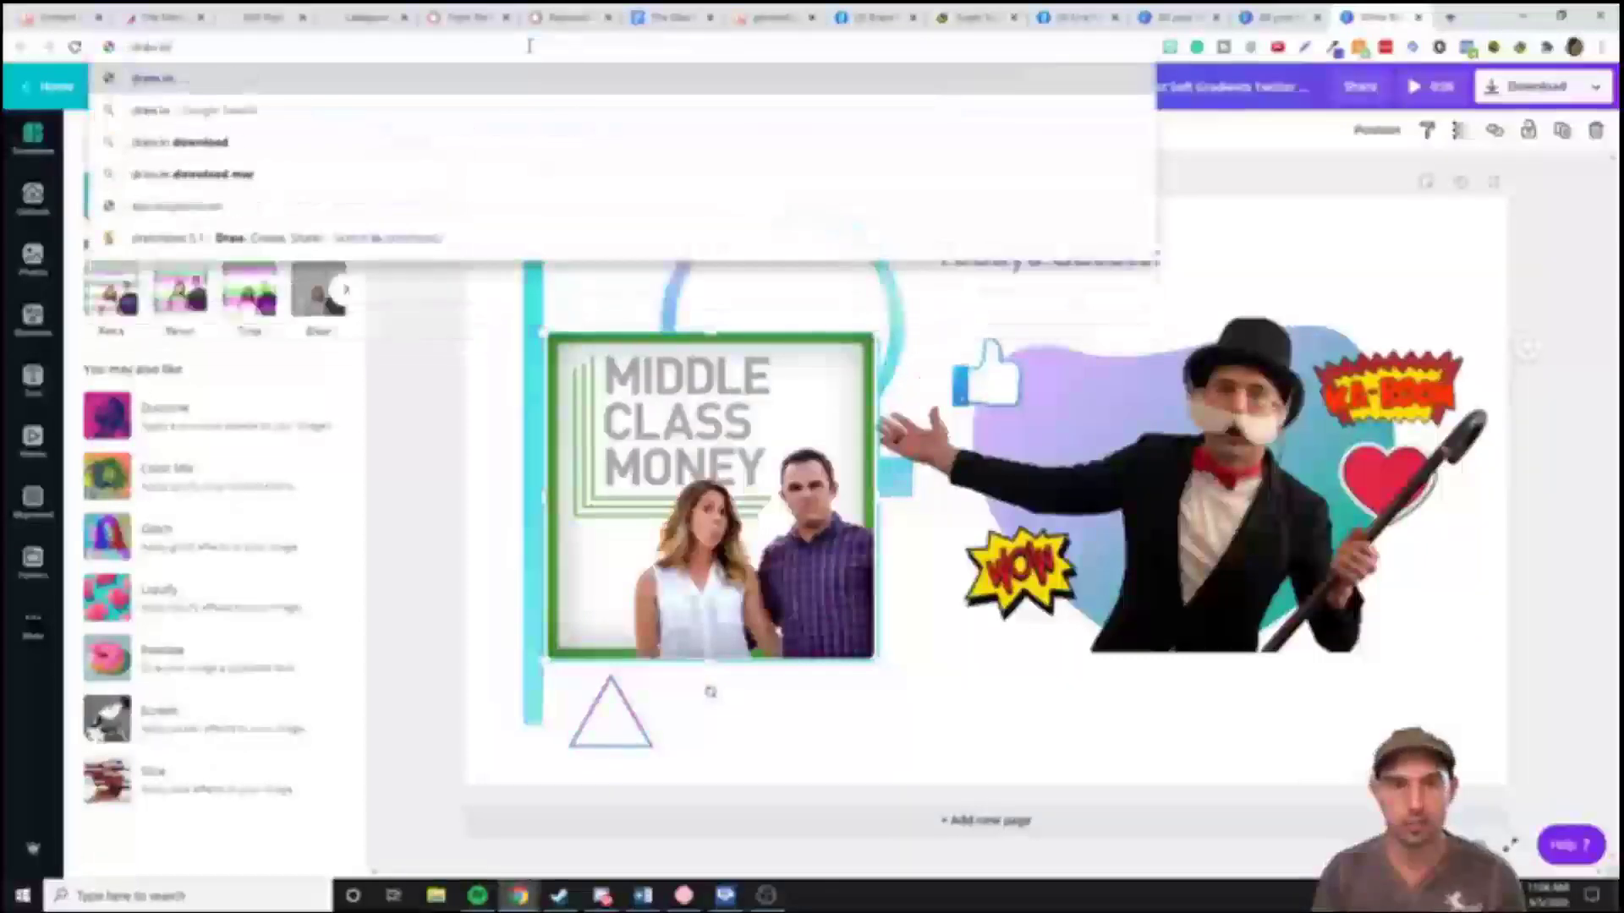
{"action": "key", "text": "Return"}
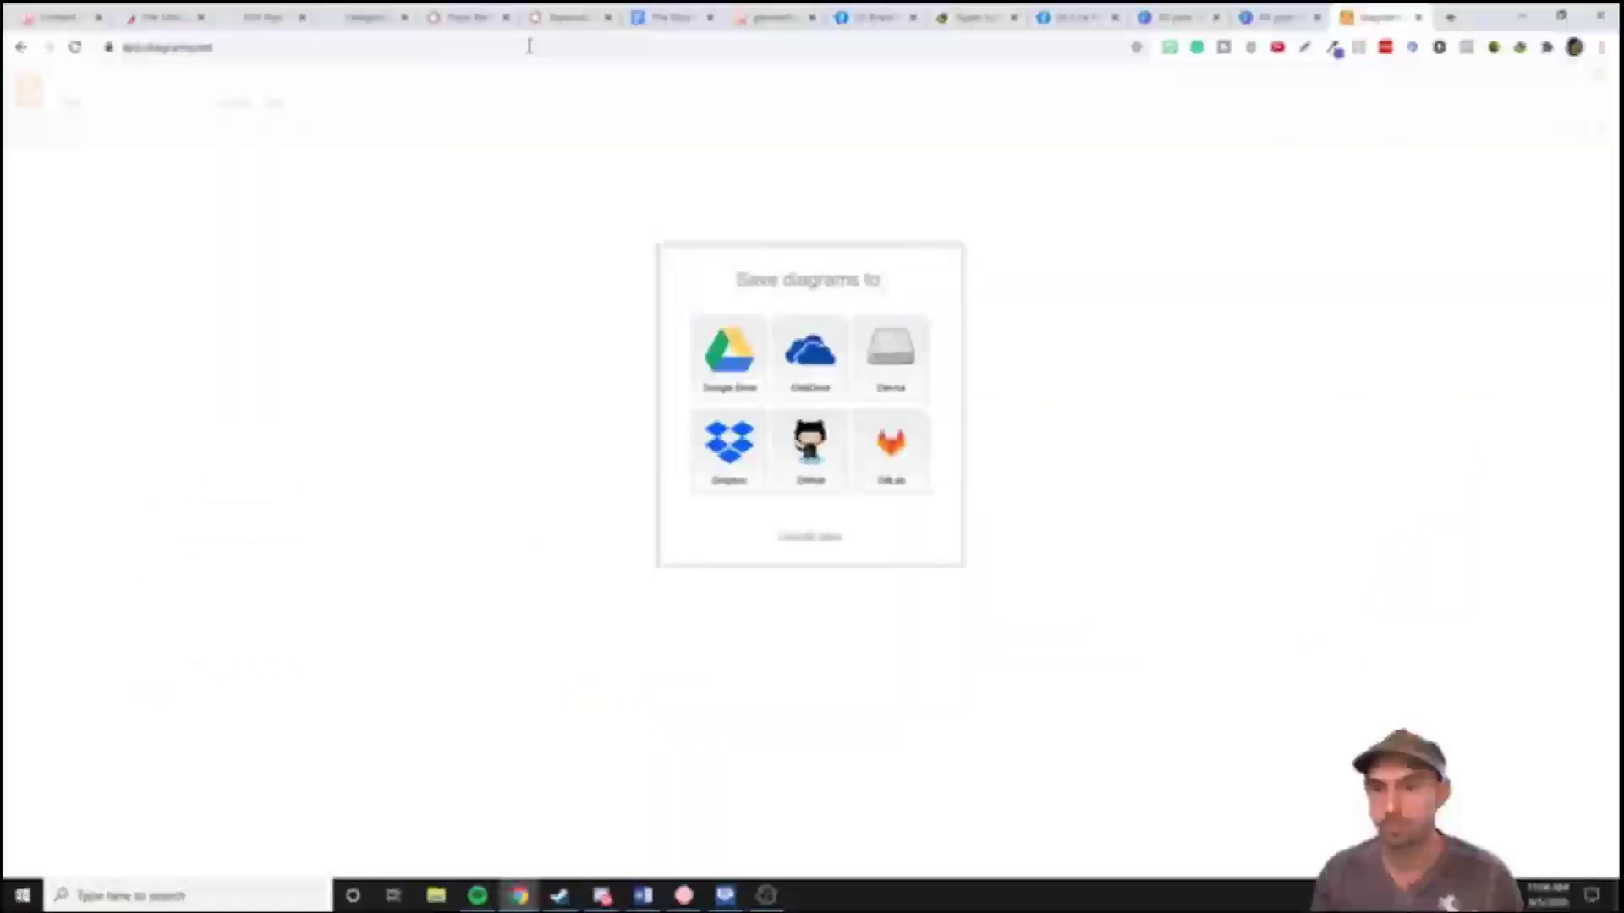
{"action": "left_click", "coordinate": [793, 540]}
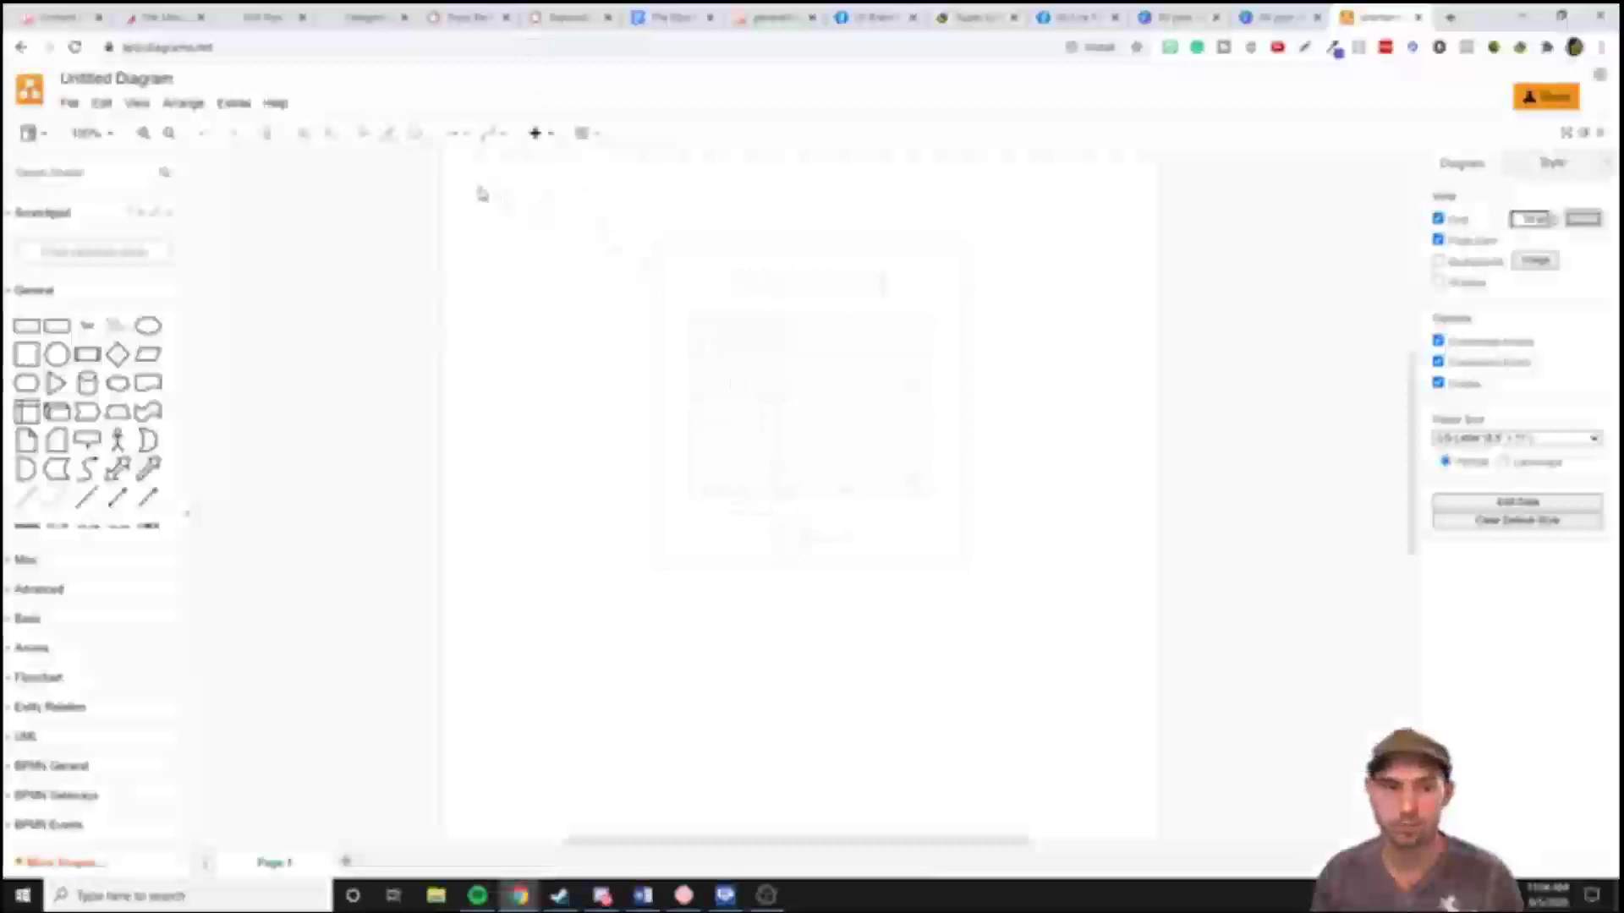
{"action": "left_click_drag", "start_coordinate": [461, 234], "coordinate": [638, 301]}
{"action": "left_click", "coordinate": [57, 325]}
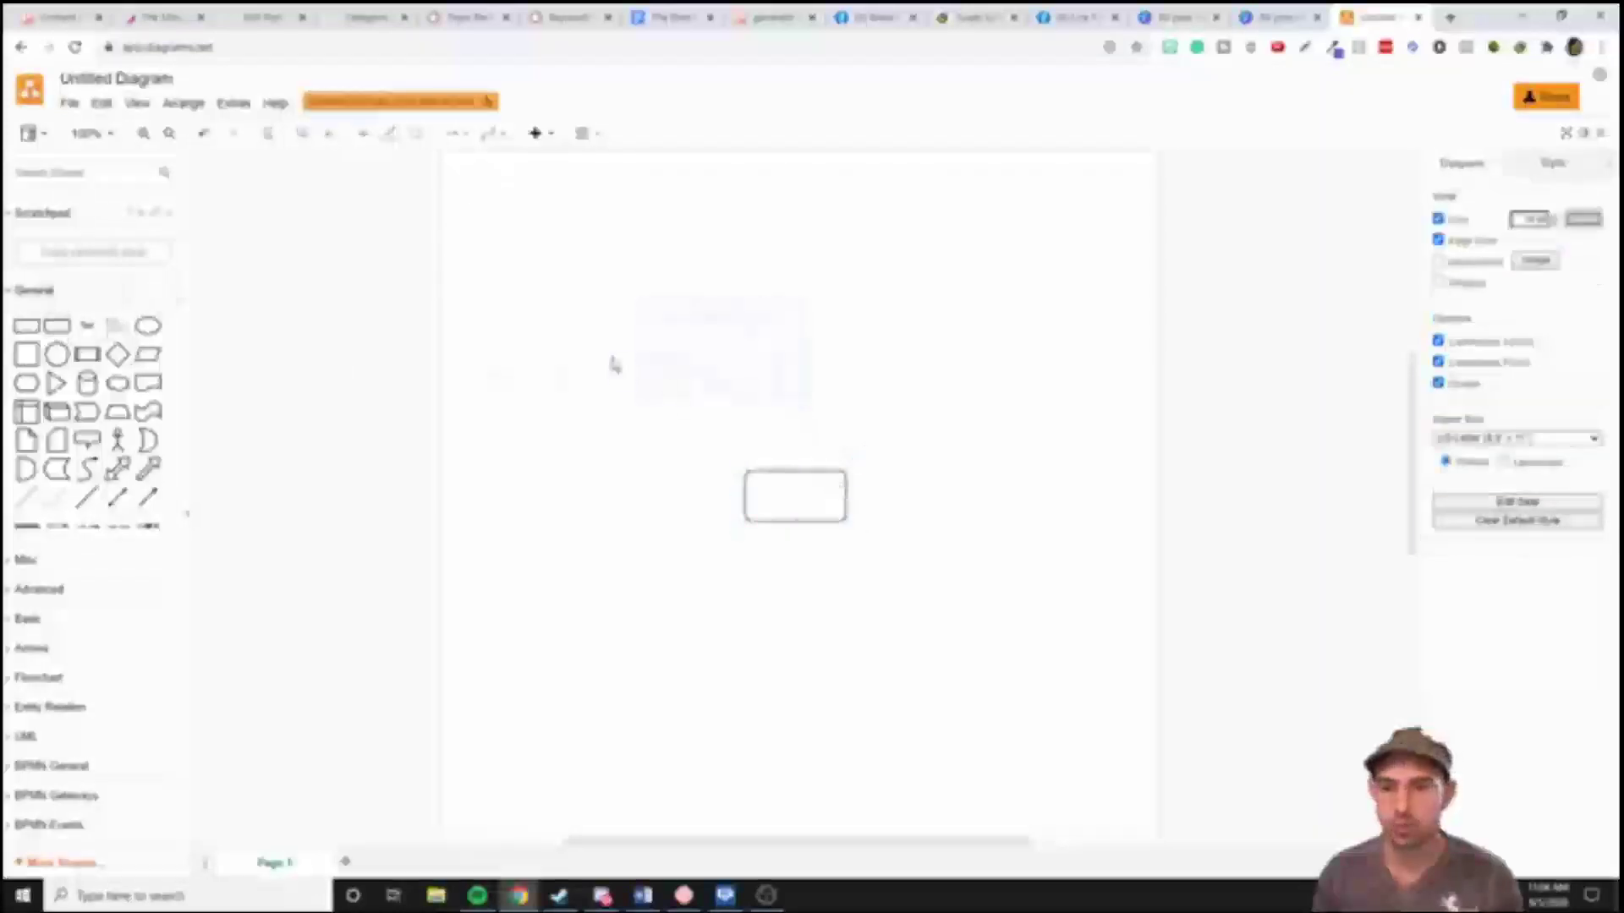
Switch to the Sketchpad web app with a blank canvas
{"action": "left_click", "coordinate": [227, 42]}
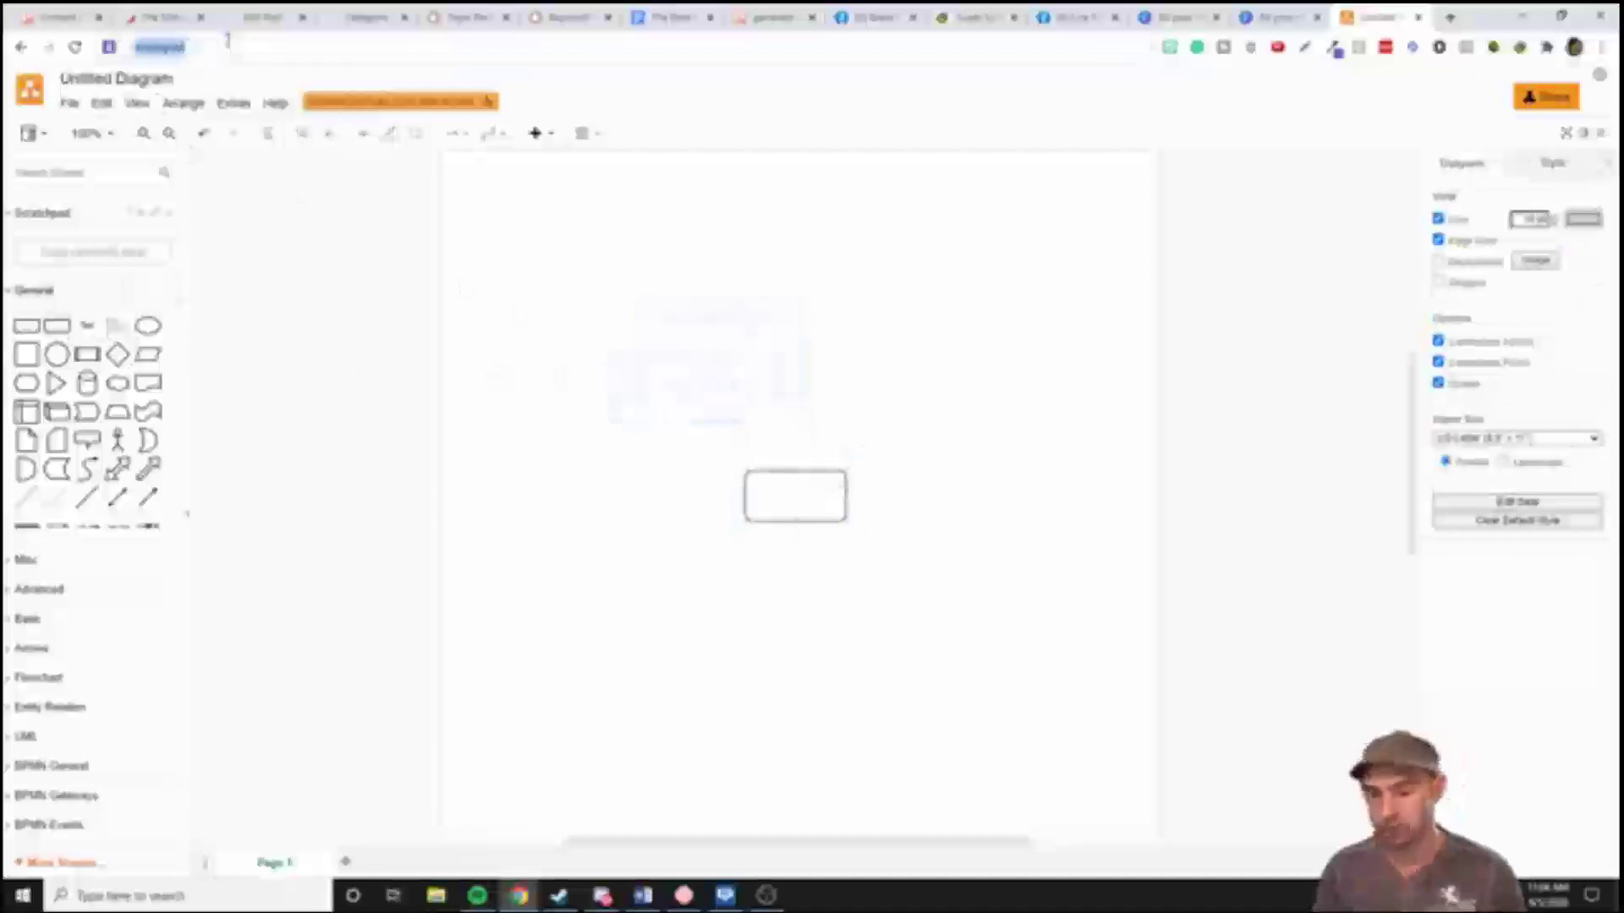
{"action": "type", "text": "sketch"}
{"action": "key", "text": "Return"}
{"action": "left_click", "coordinate": [892, 141]}
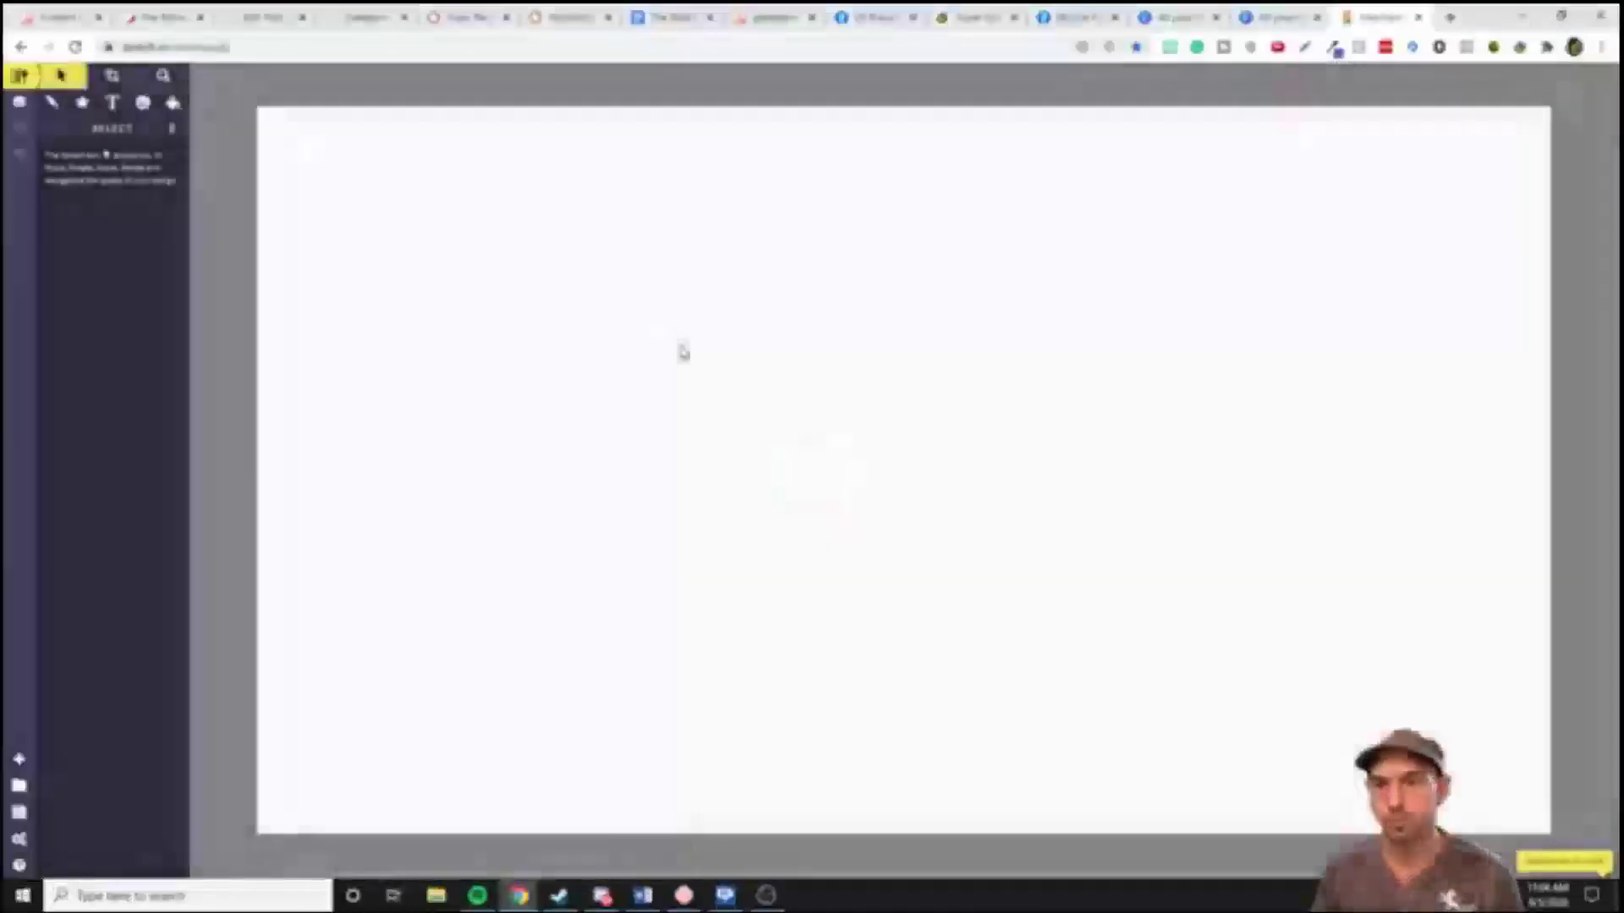
Draw freehand strokes on the canvas with the Pen brush and place a text box below them
{"action": "left_click", "coordinate": [56, 104]}
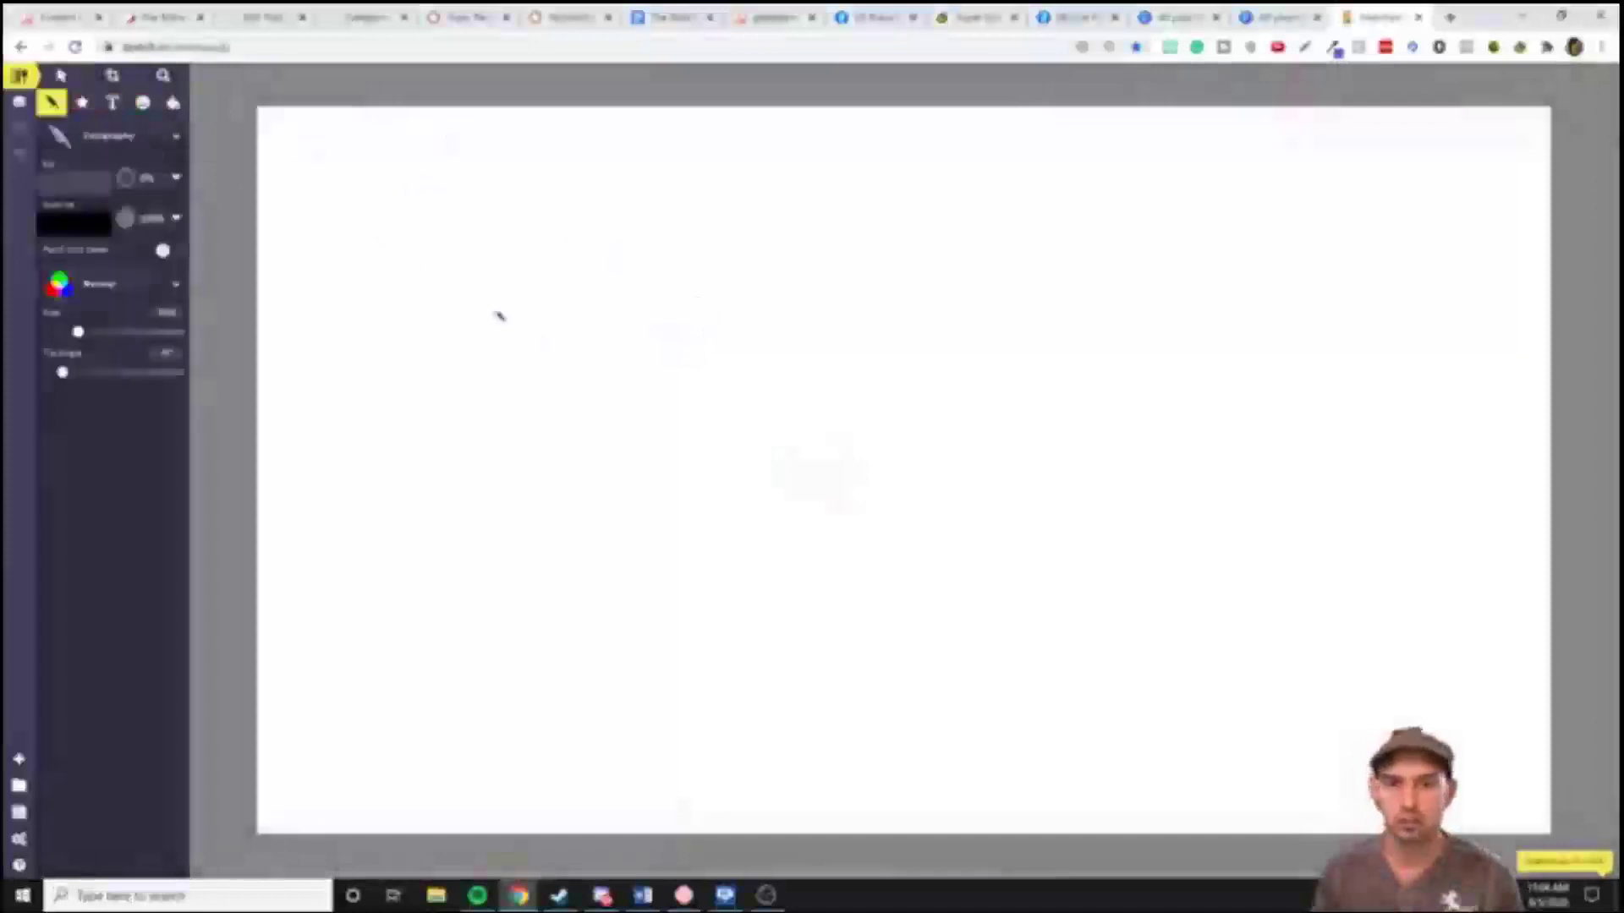
{"action": "left_click", "coordinate": [110, 136]}
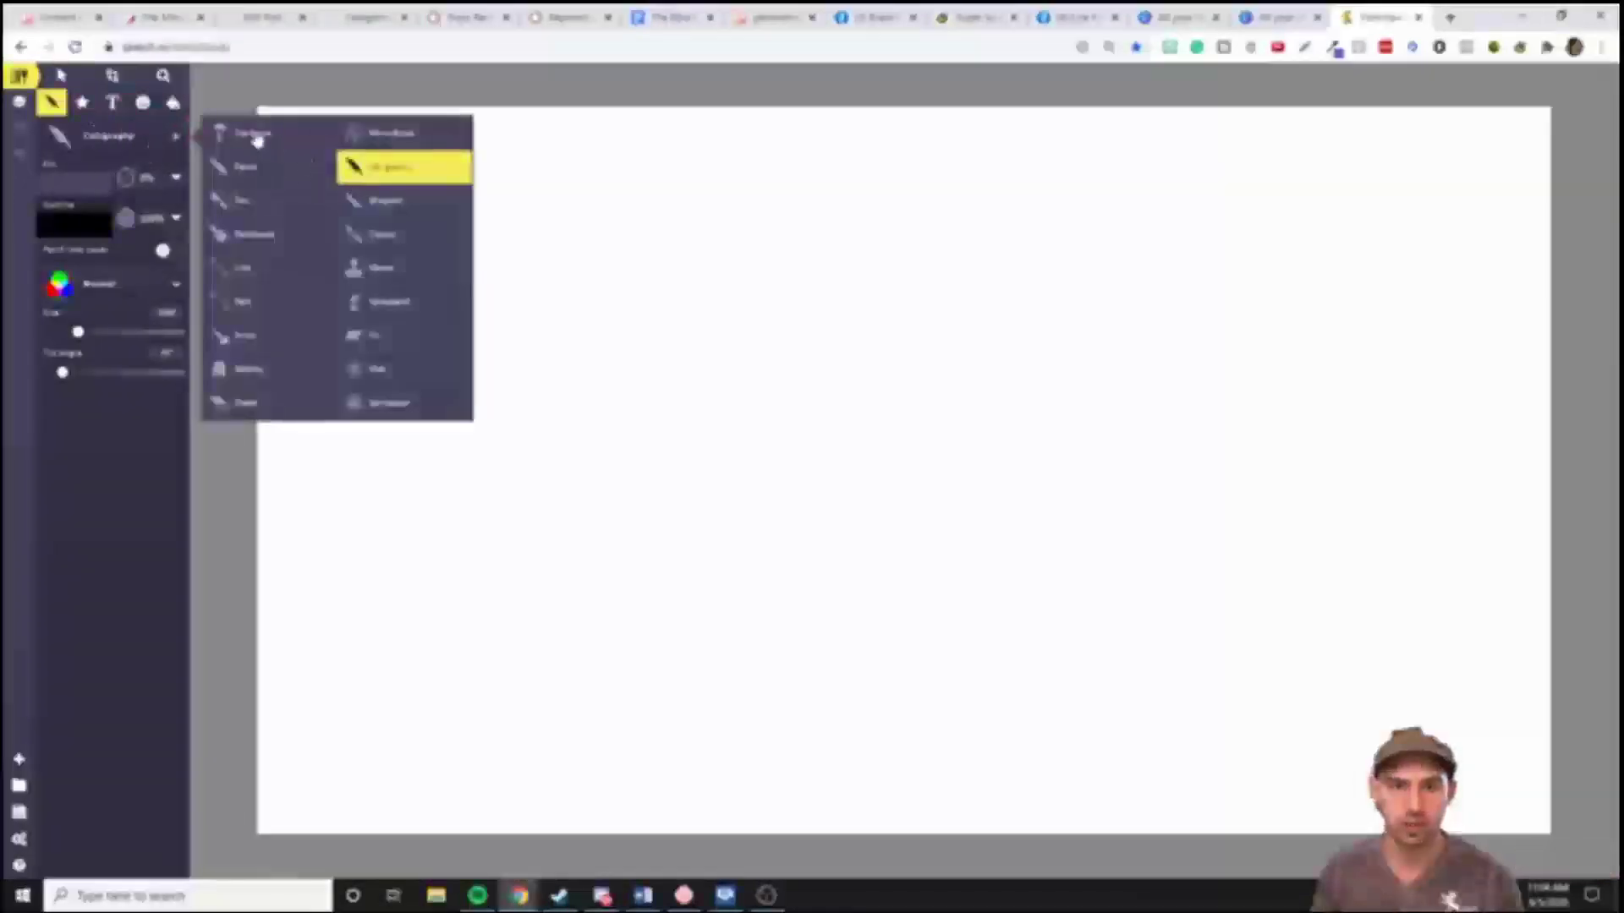
{"action": "left_click", "coordinate": [268, 216]}
{"action": "left_click_drag", "start_coordinate": [581, 275], "coordinate": [611, 377]}
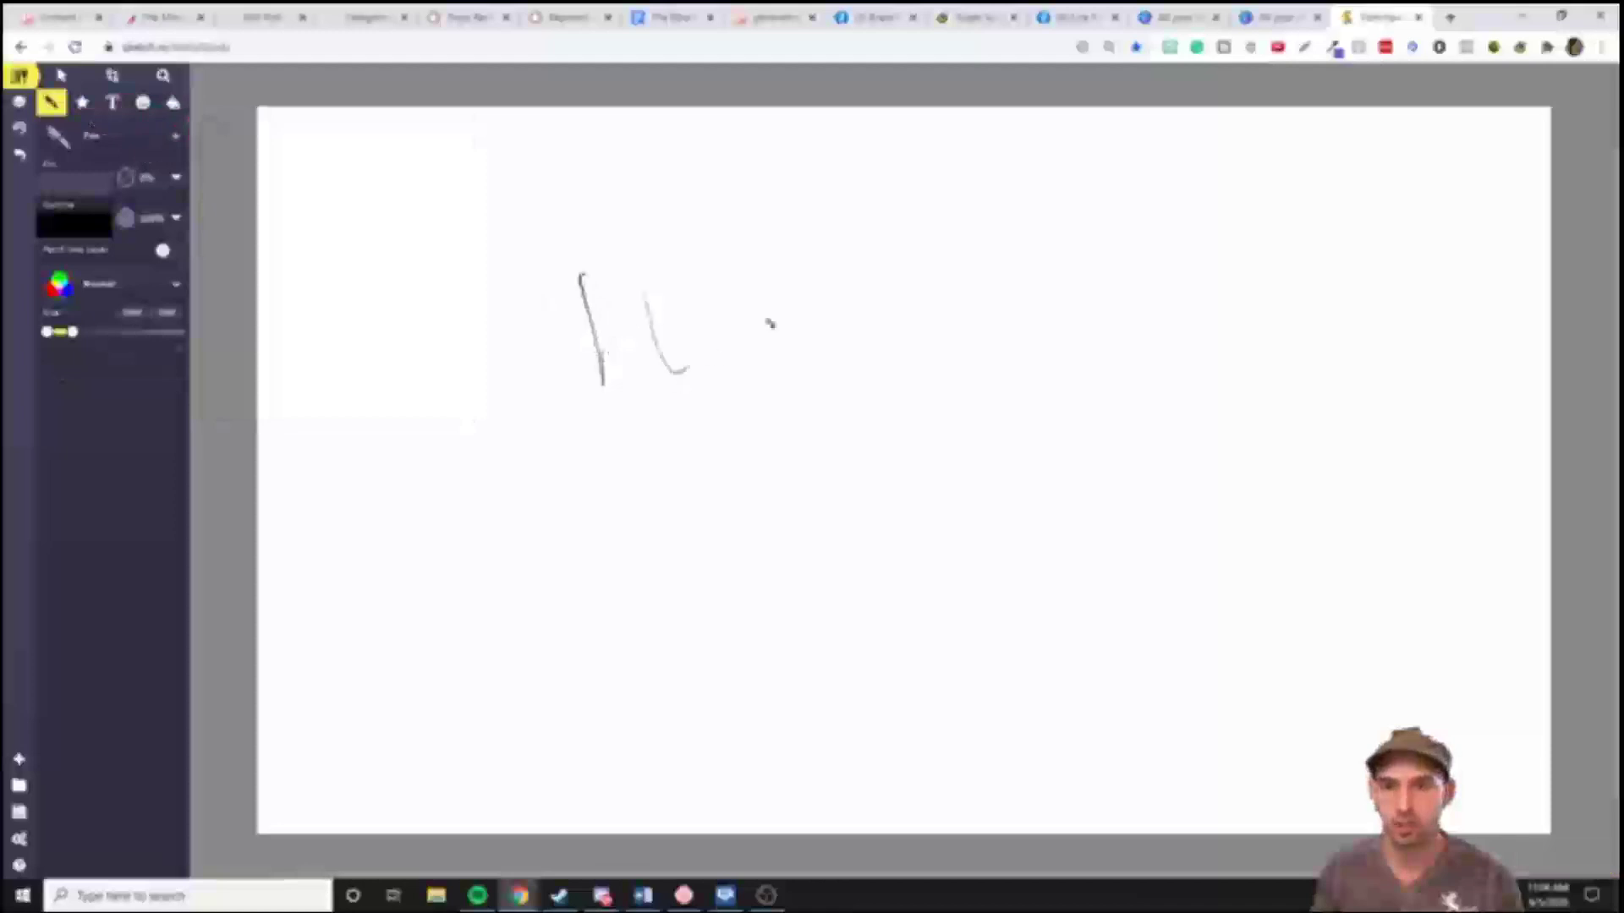
{"action": "left_click", "coordinate": [112, 103]}
{"action": "left_click", "coordinate": [643, 491]}
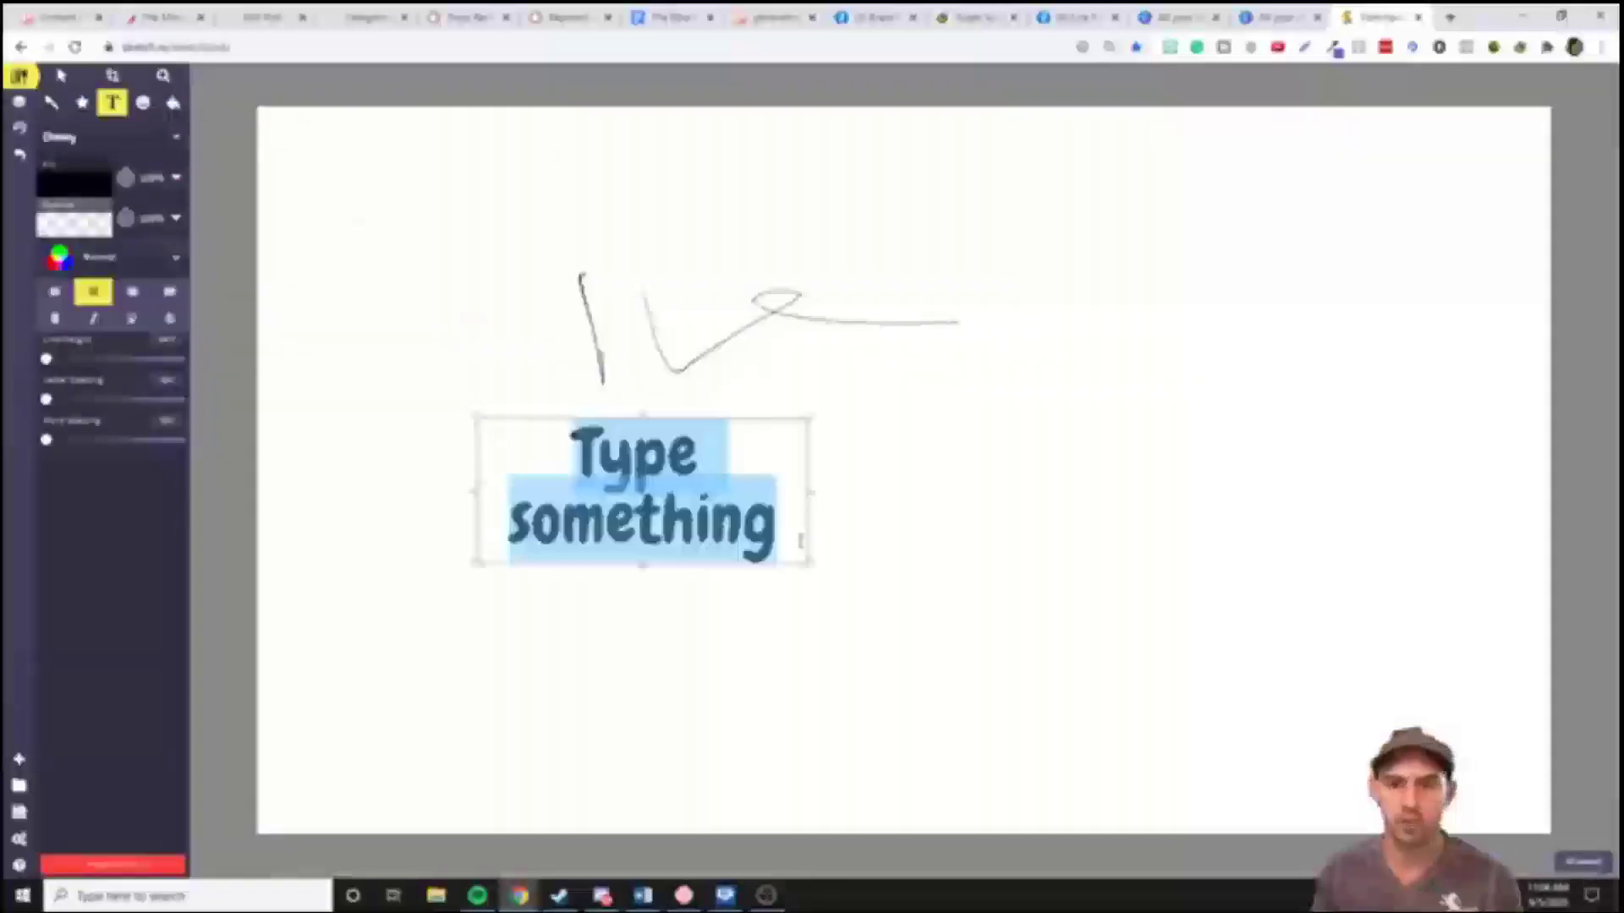
Search the clipart for "house" and stamp the red-roofed house on the canvas in different sizes and rotations
{"action": "left_click", "coordinate": [143, 102]}
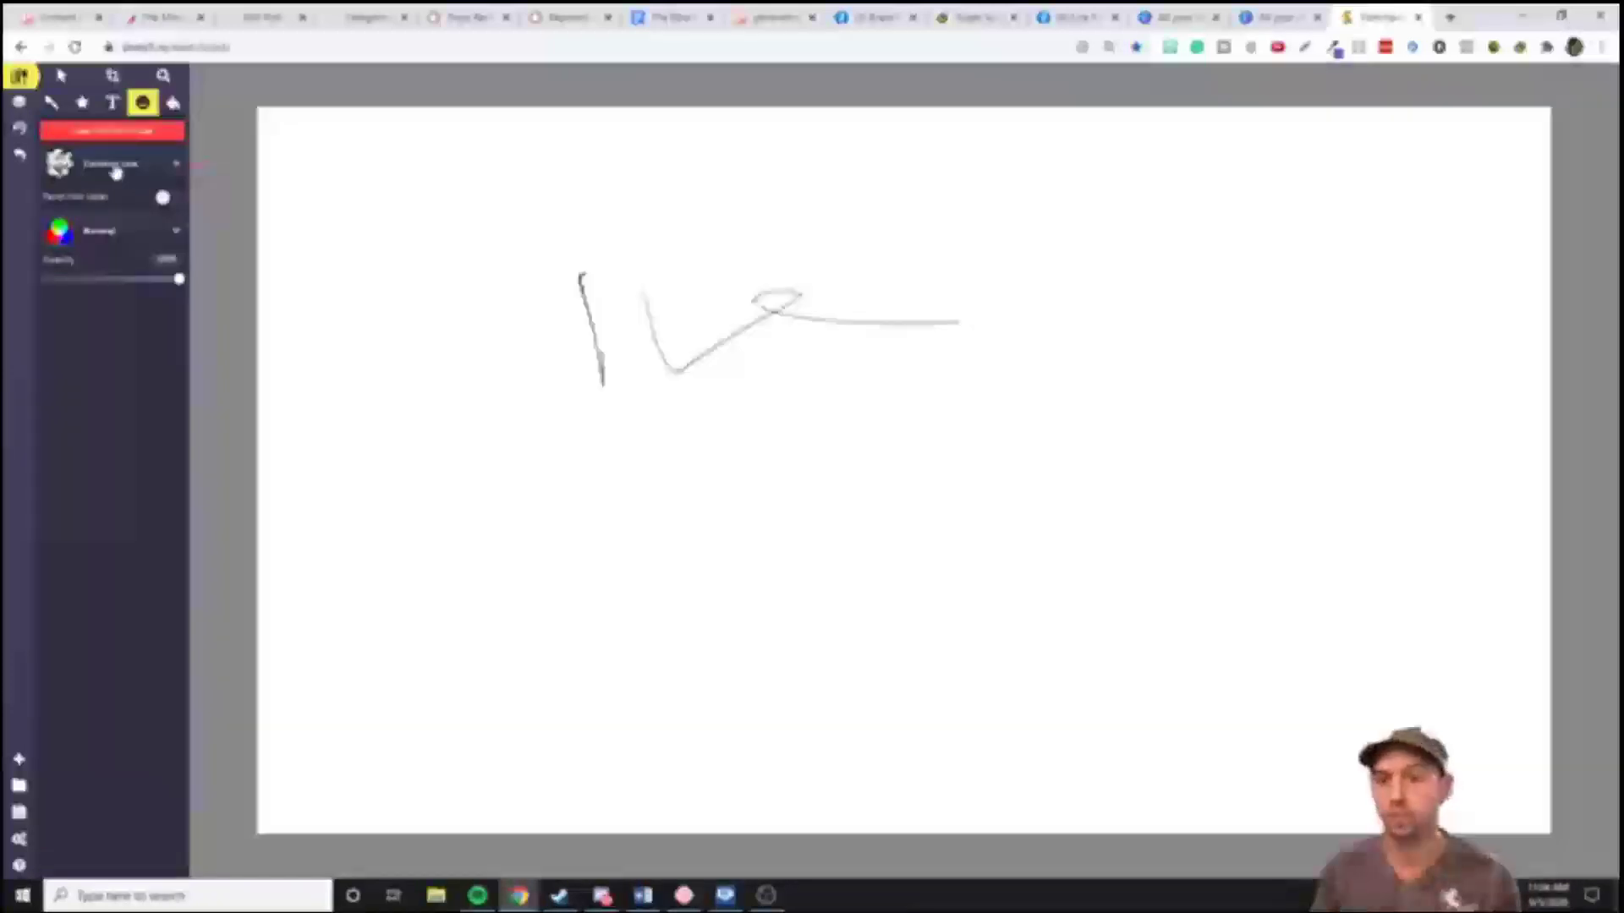
{"action": "left_click", "coordinate": [115, 175]}
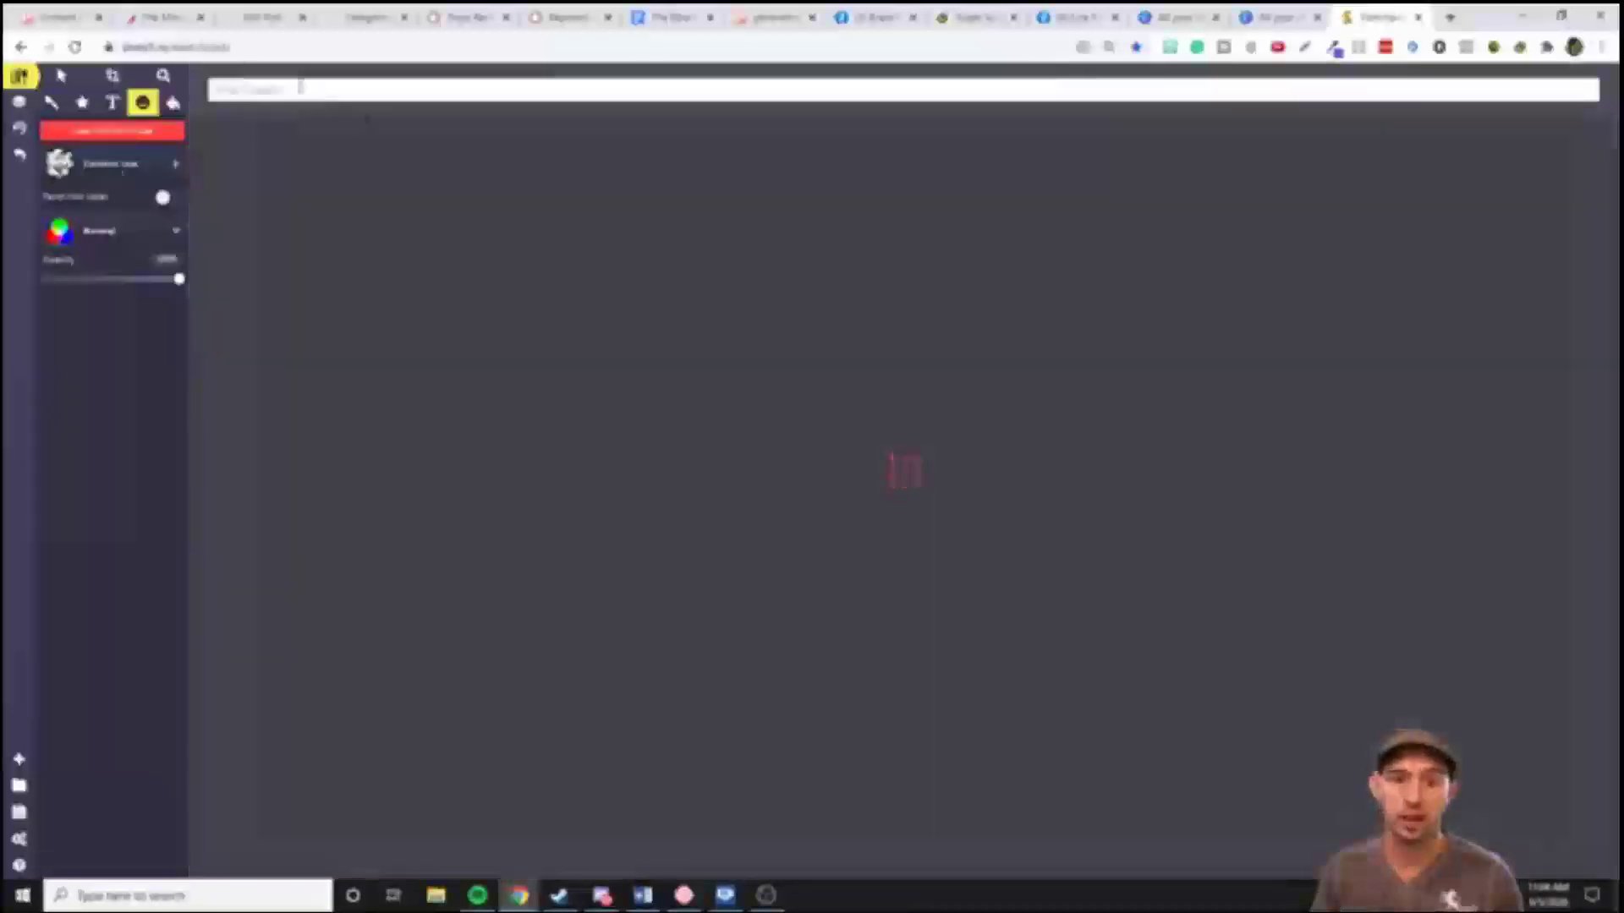
{"action": "type", "text": "house"}
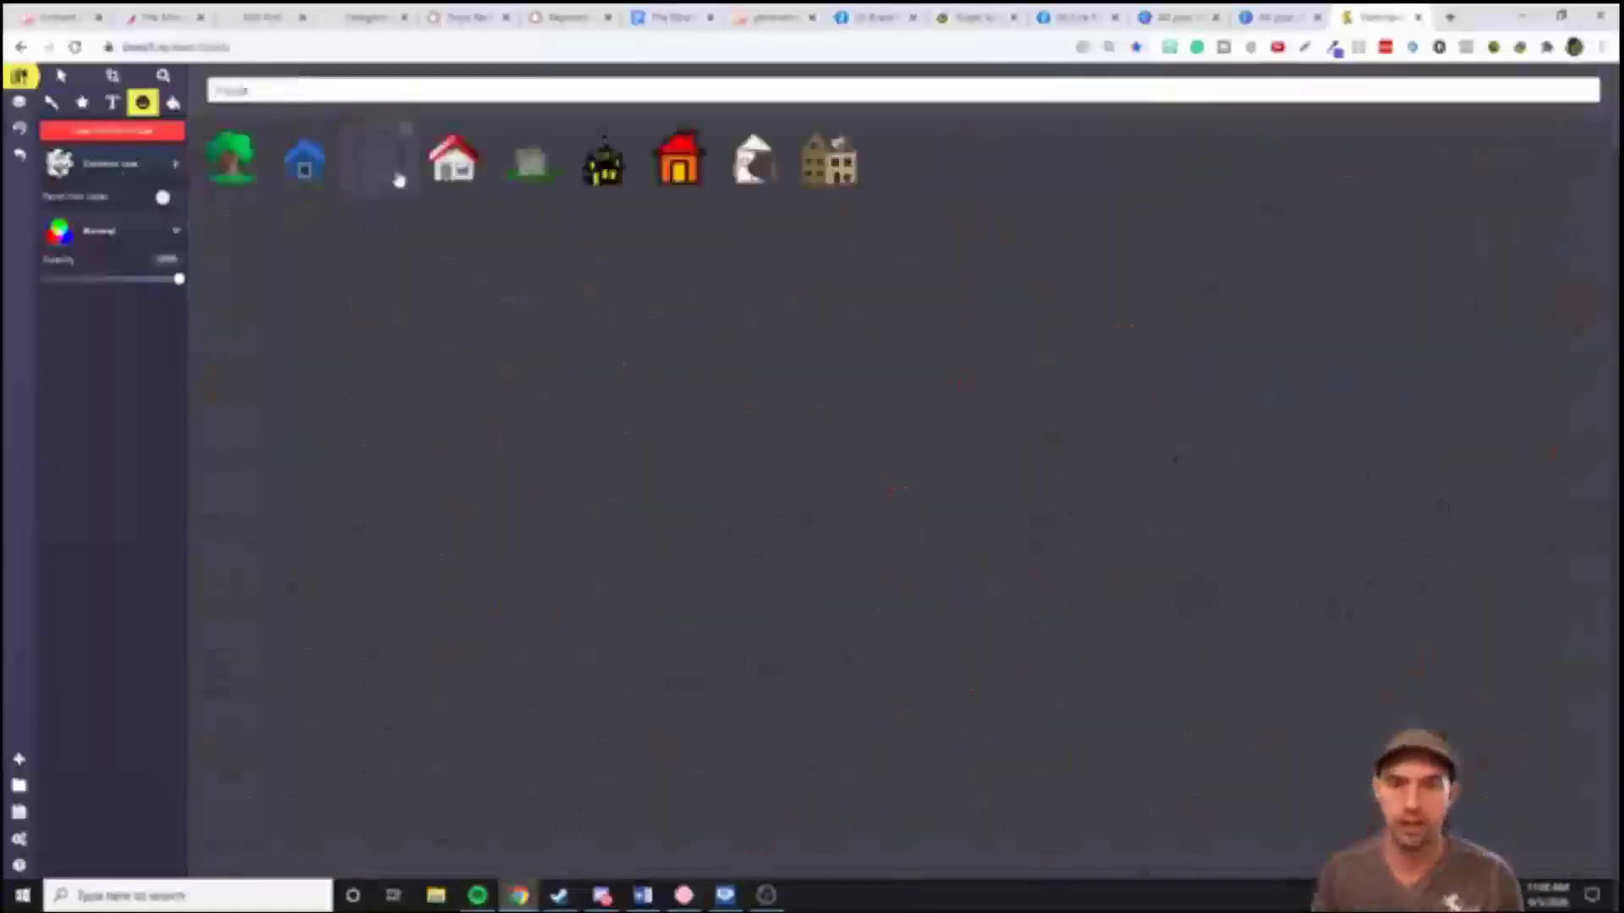
{"action": "left_click", "coordinate": [438, 171]}
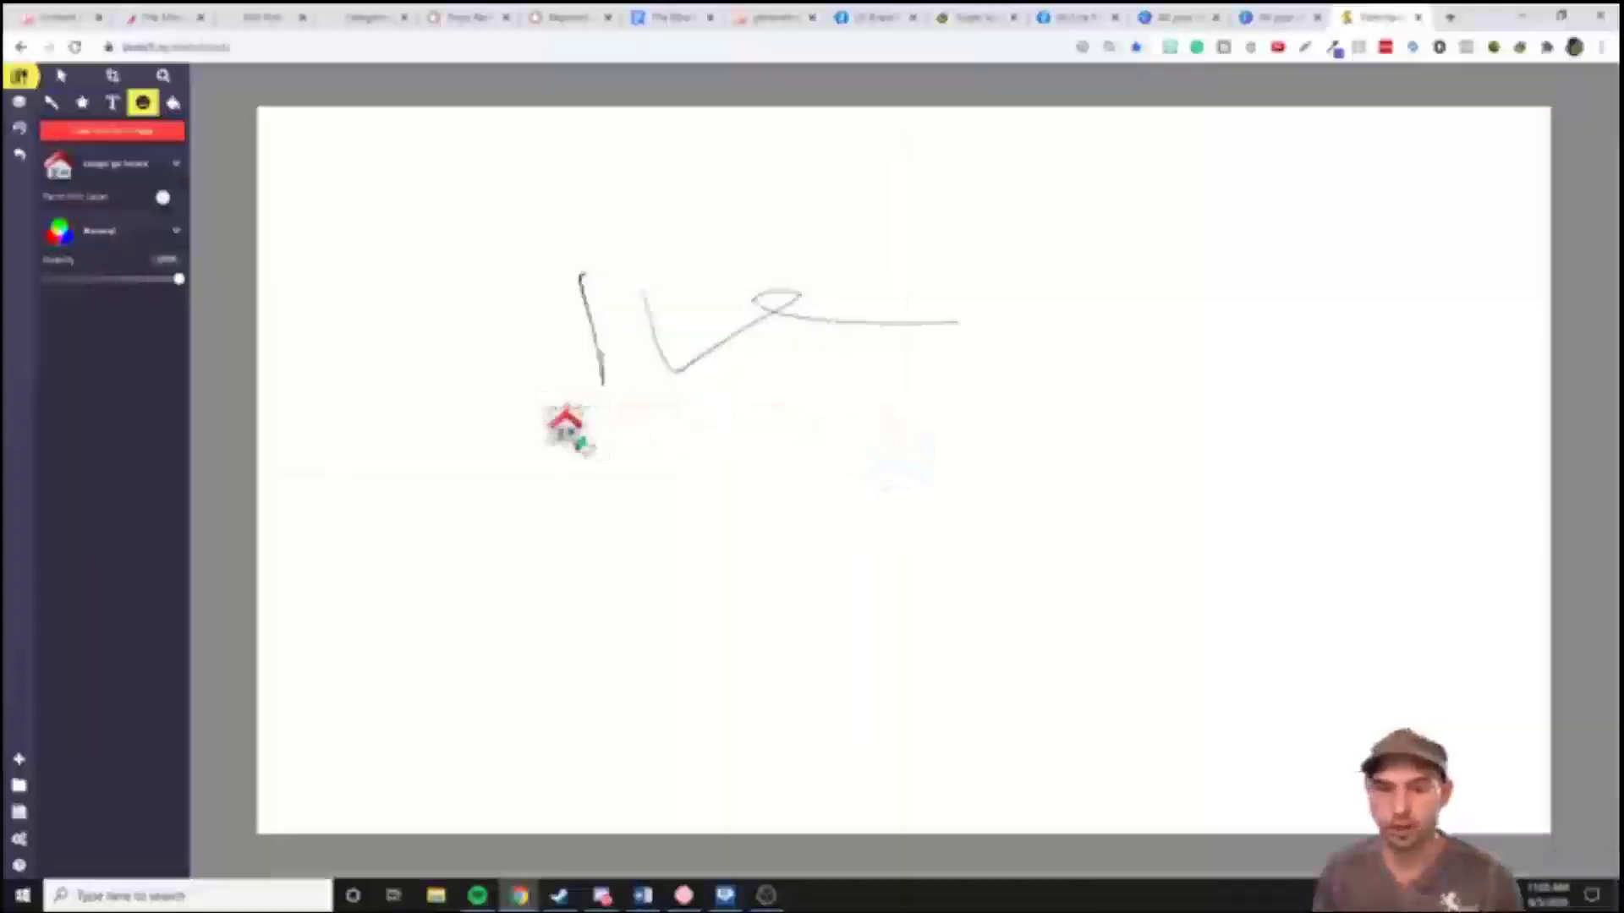
{"action": "left_click_drag", "start_coordinate": [566, 425], "coordinate": [811, 669]}
{"action": "left_click_drag", "start_coordinate": [709, 490], "coordinate": [551, 364]}
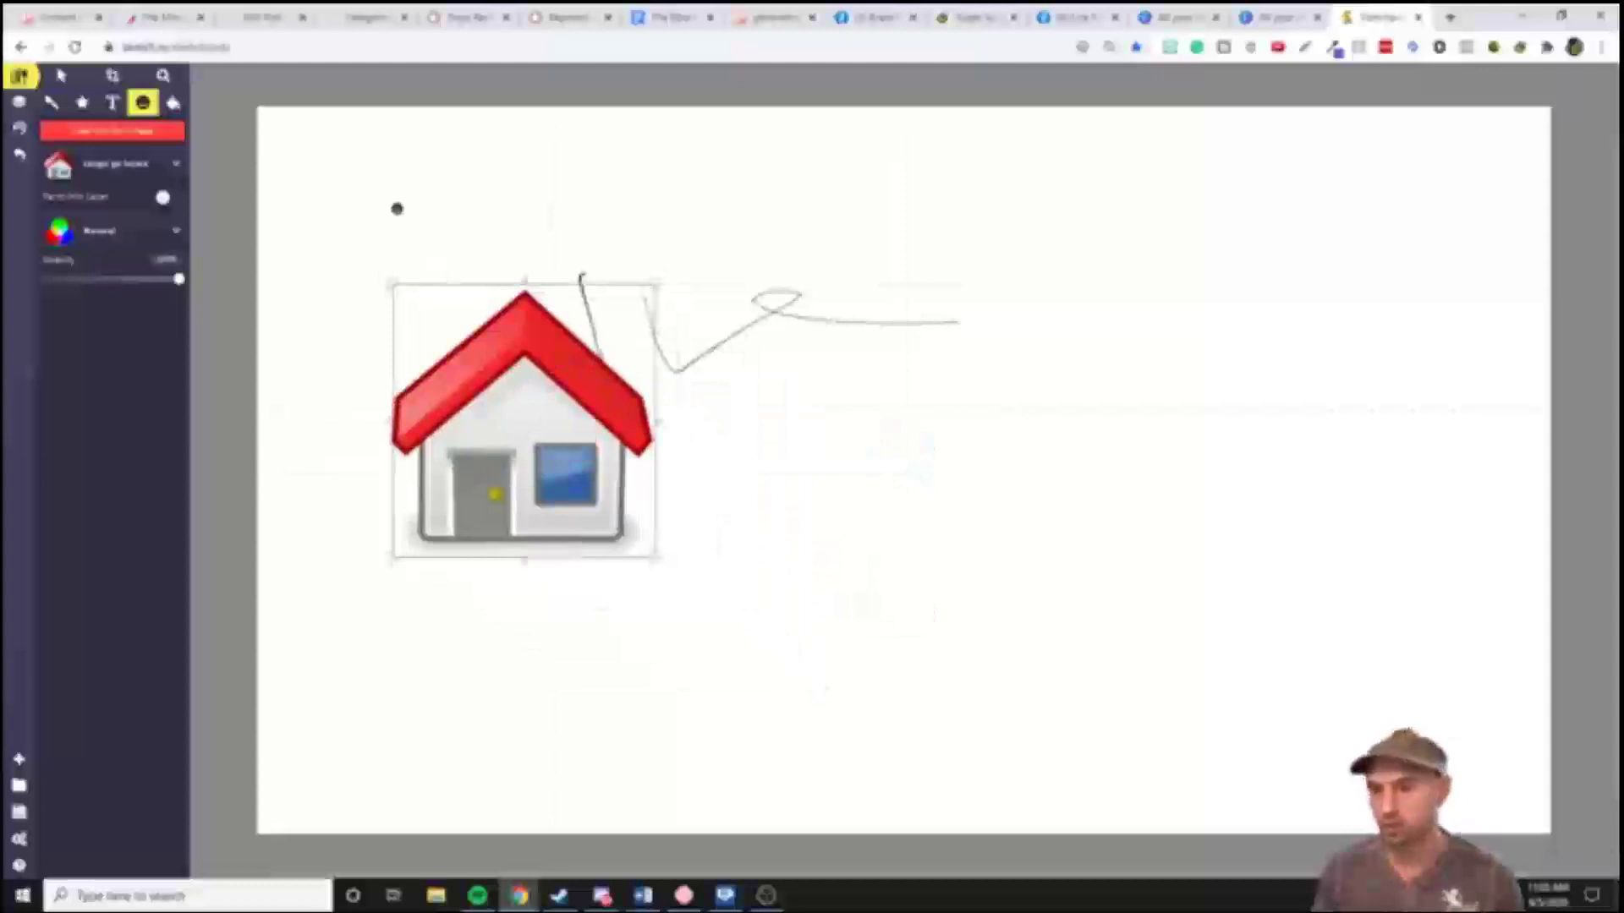
{"action": "left_click_drag", "start_coordinate": [393, 205], "coordinate": [399, 252]}
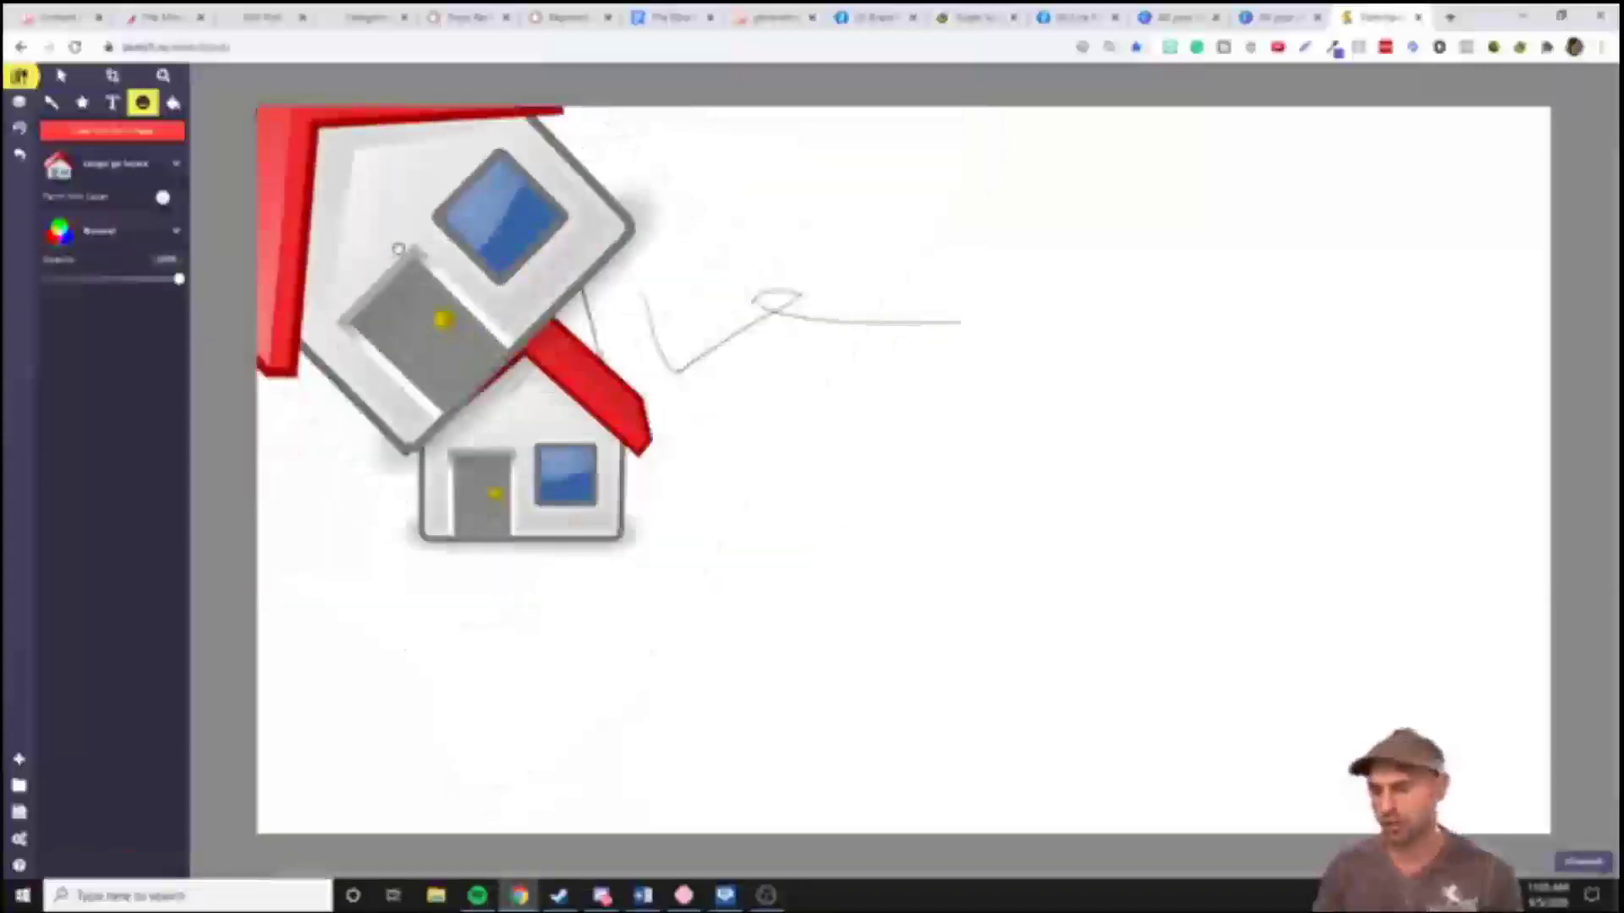
Clear all strokes and house clipart from the canvas
{"action": "left_click", "coordinate": [61, 76]}
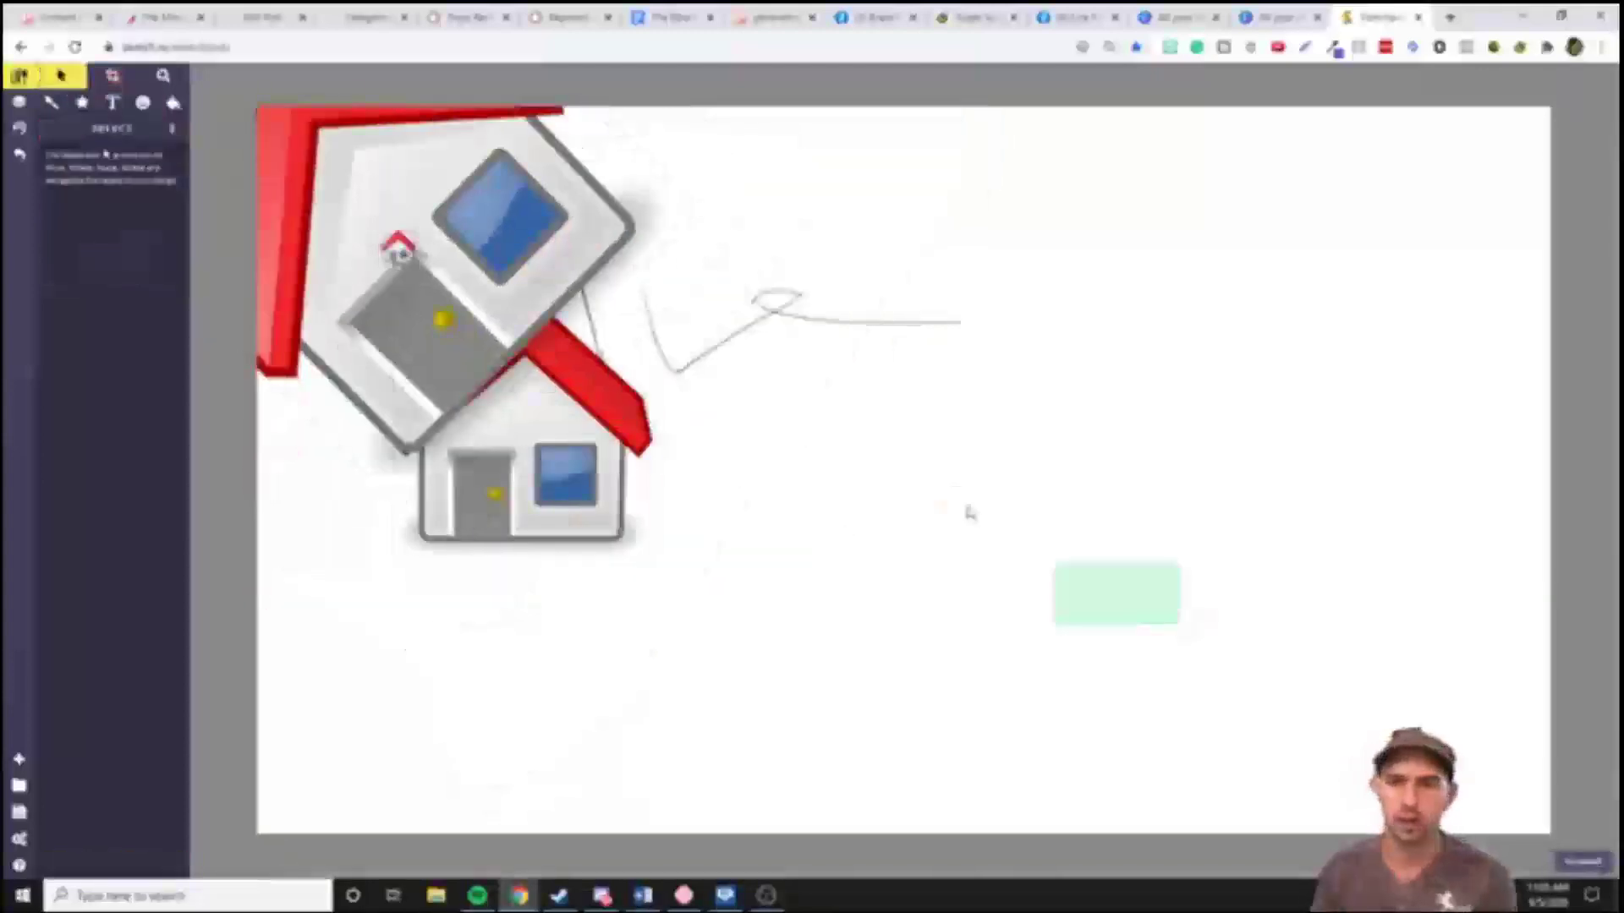
{"action": "key", "text": "Delete"}
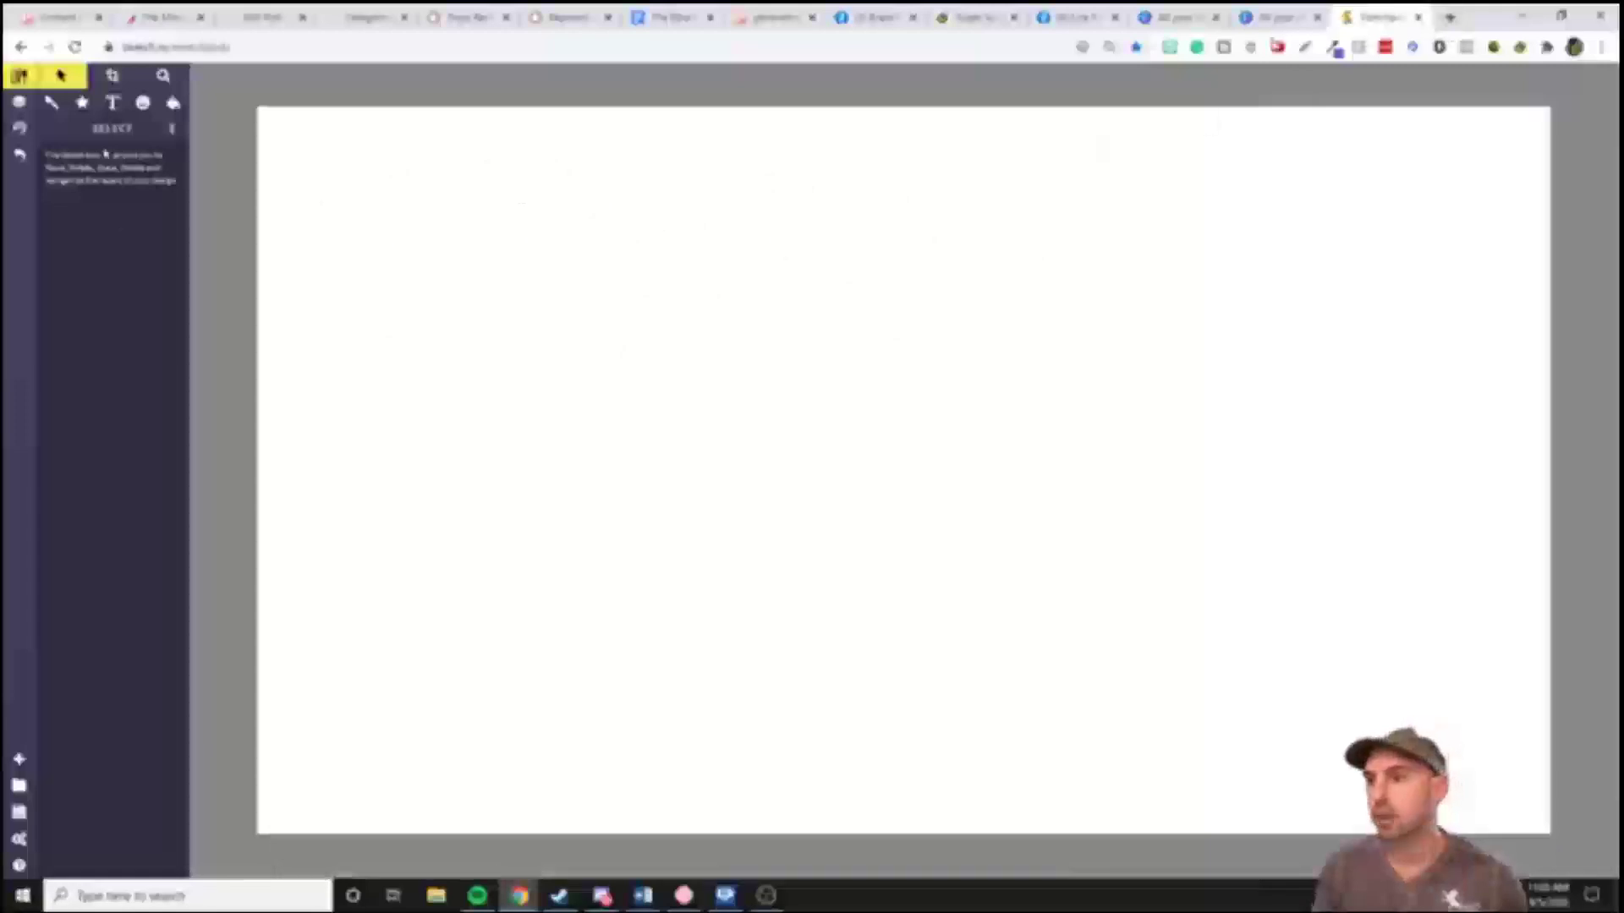
Switch to The Digital Tycoon web app and open its accounts page
{"action": "left_click", "coordinate": [964, 51]}
{"action": "key", "text": "BackSpace"}
{"action": "key", "text": "BackSpace"}
{"action": "key", "text": "BackSpace"}
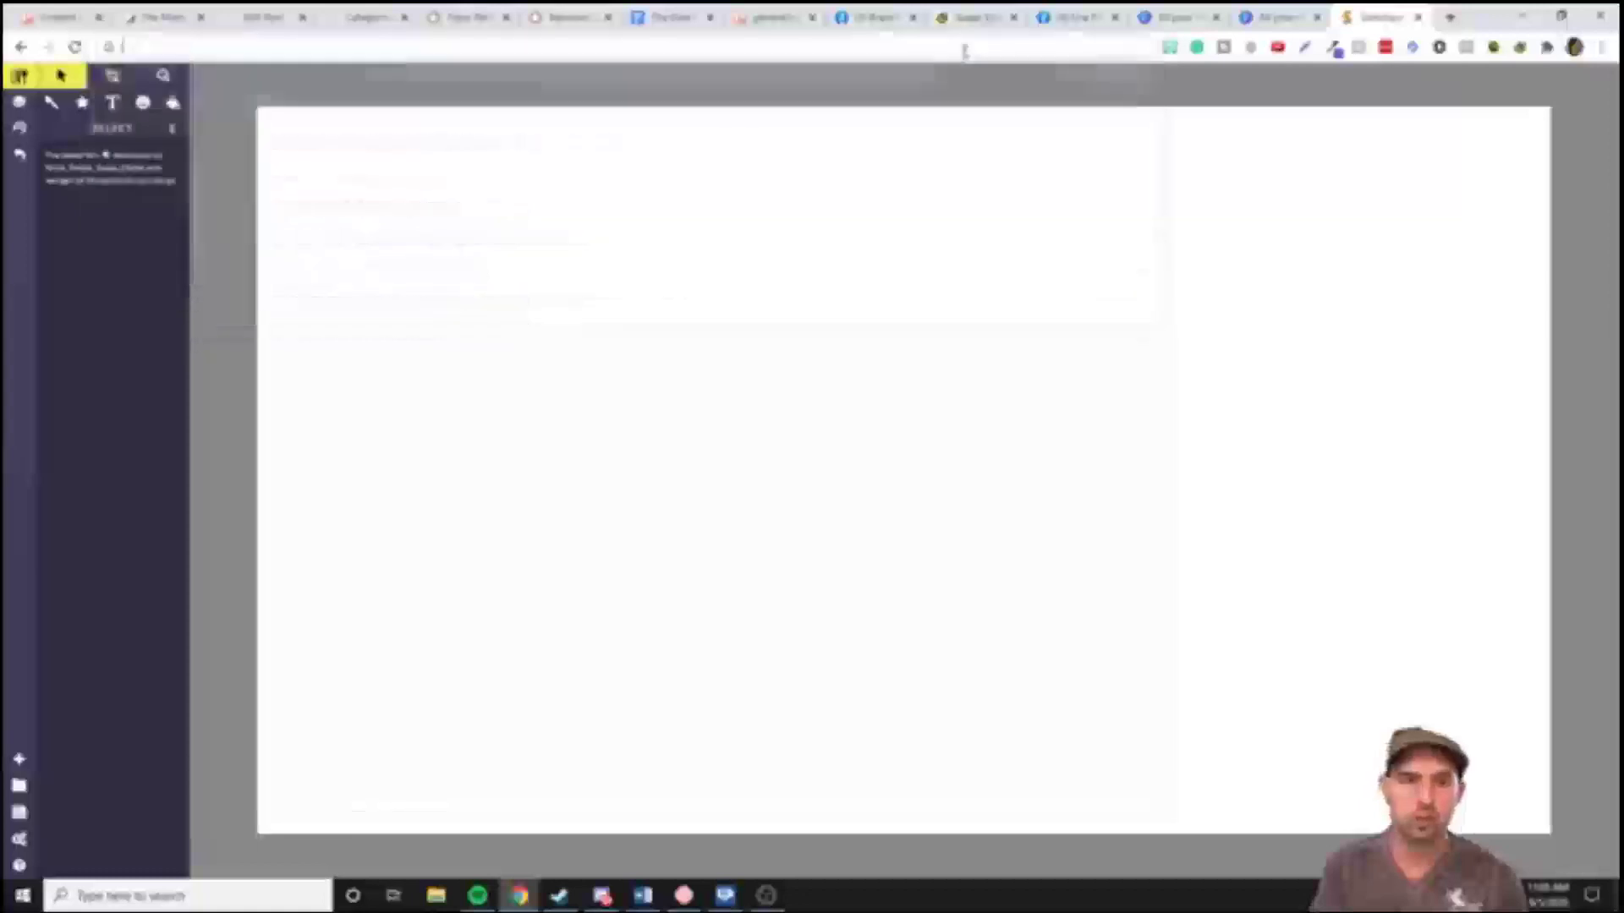
{"action": "type", "text": "app"}
{"action": "key", "text": "Return"}
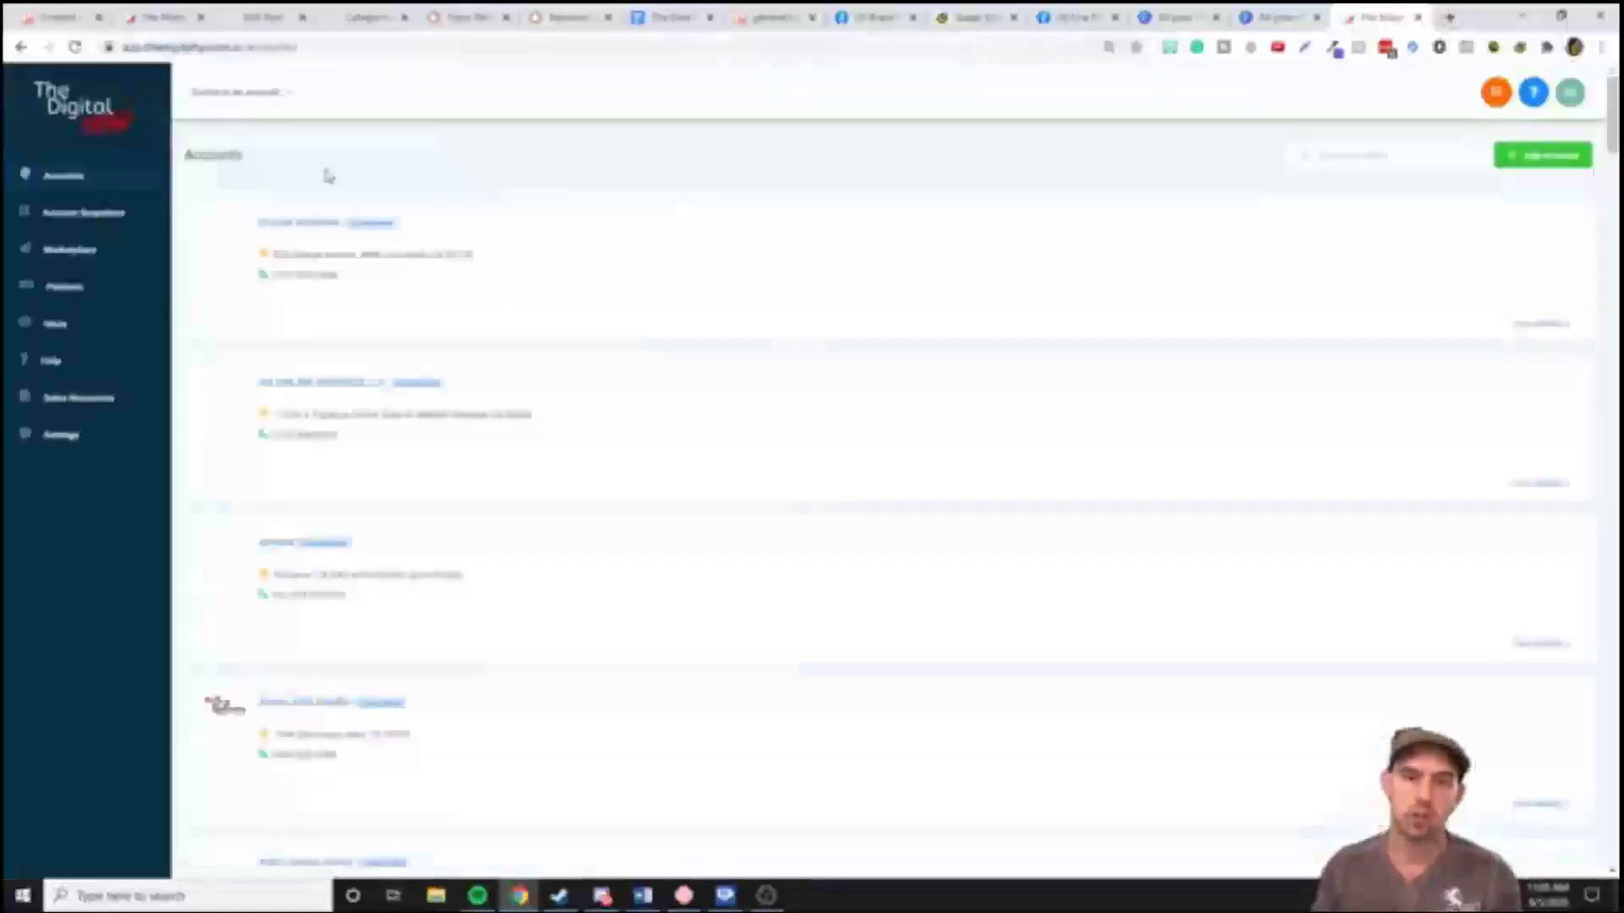
Choose an account from further down the account list and open its dashboard
{"action": "left_click", "coordinate": [227, 103]}
{"action": "scroll", "coordinate": [283, 344], "scroll_direction": "down", "scroll_amount": 5}
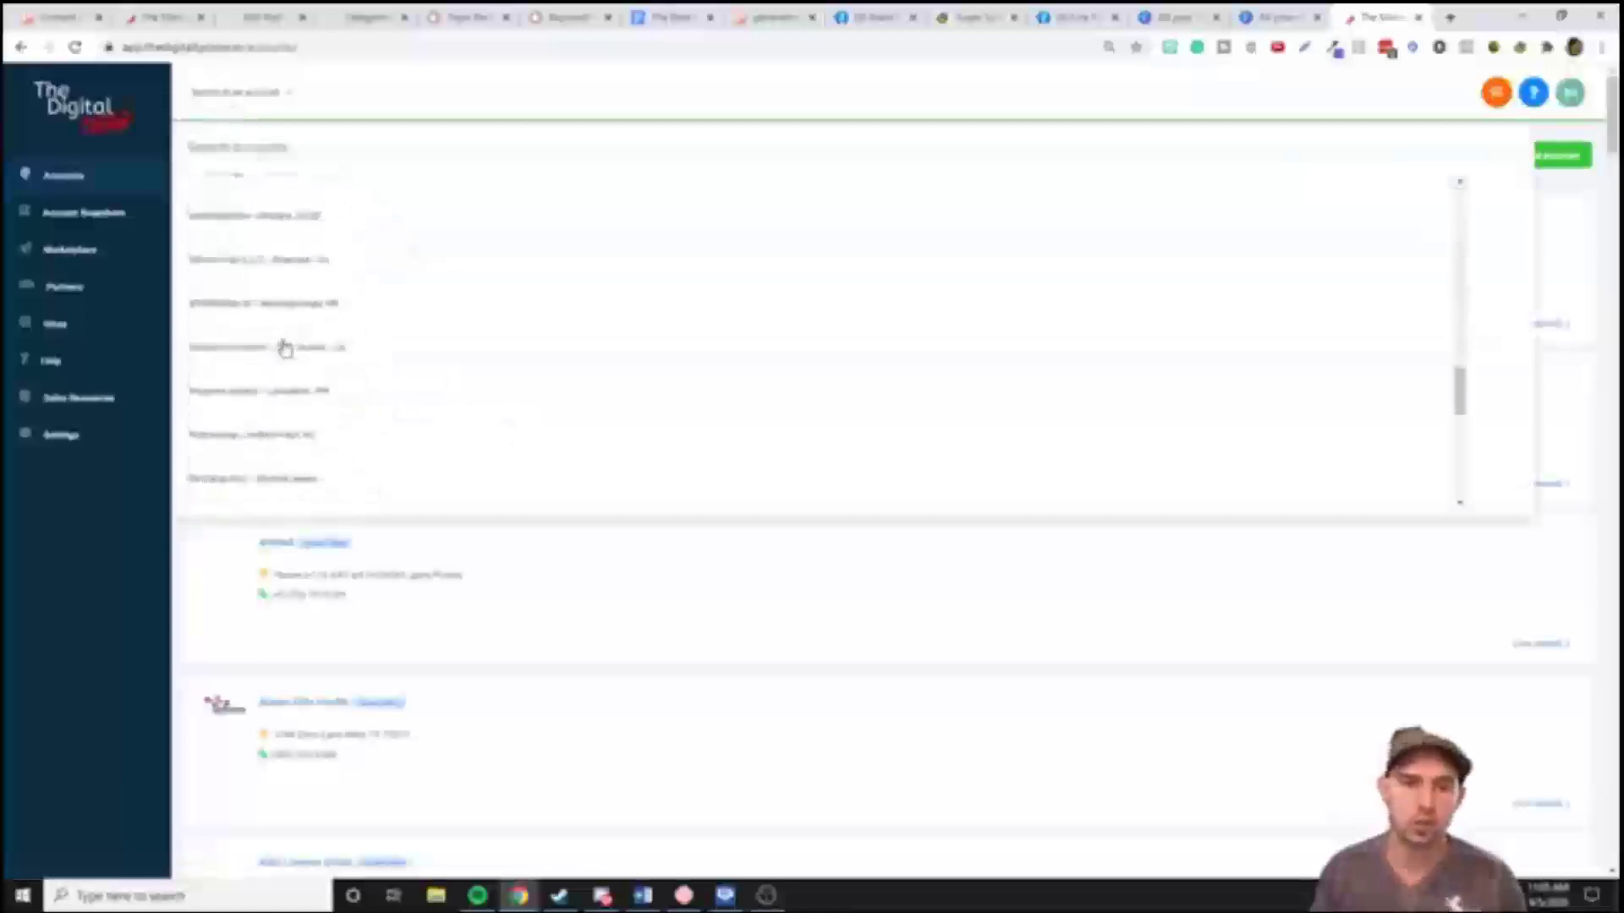
{"action": "scroll", "coordinate": [285, 349], "scroll_direction": "down", "scroll_amount": 5}
{"action": "left_click", "coordinate": [285, 284]}
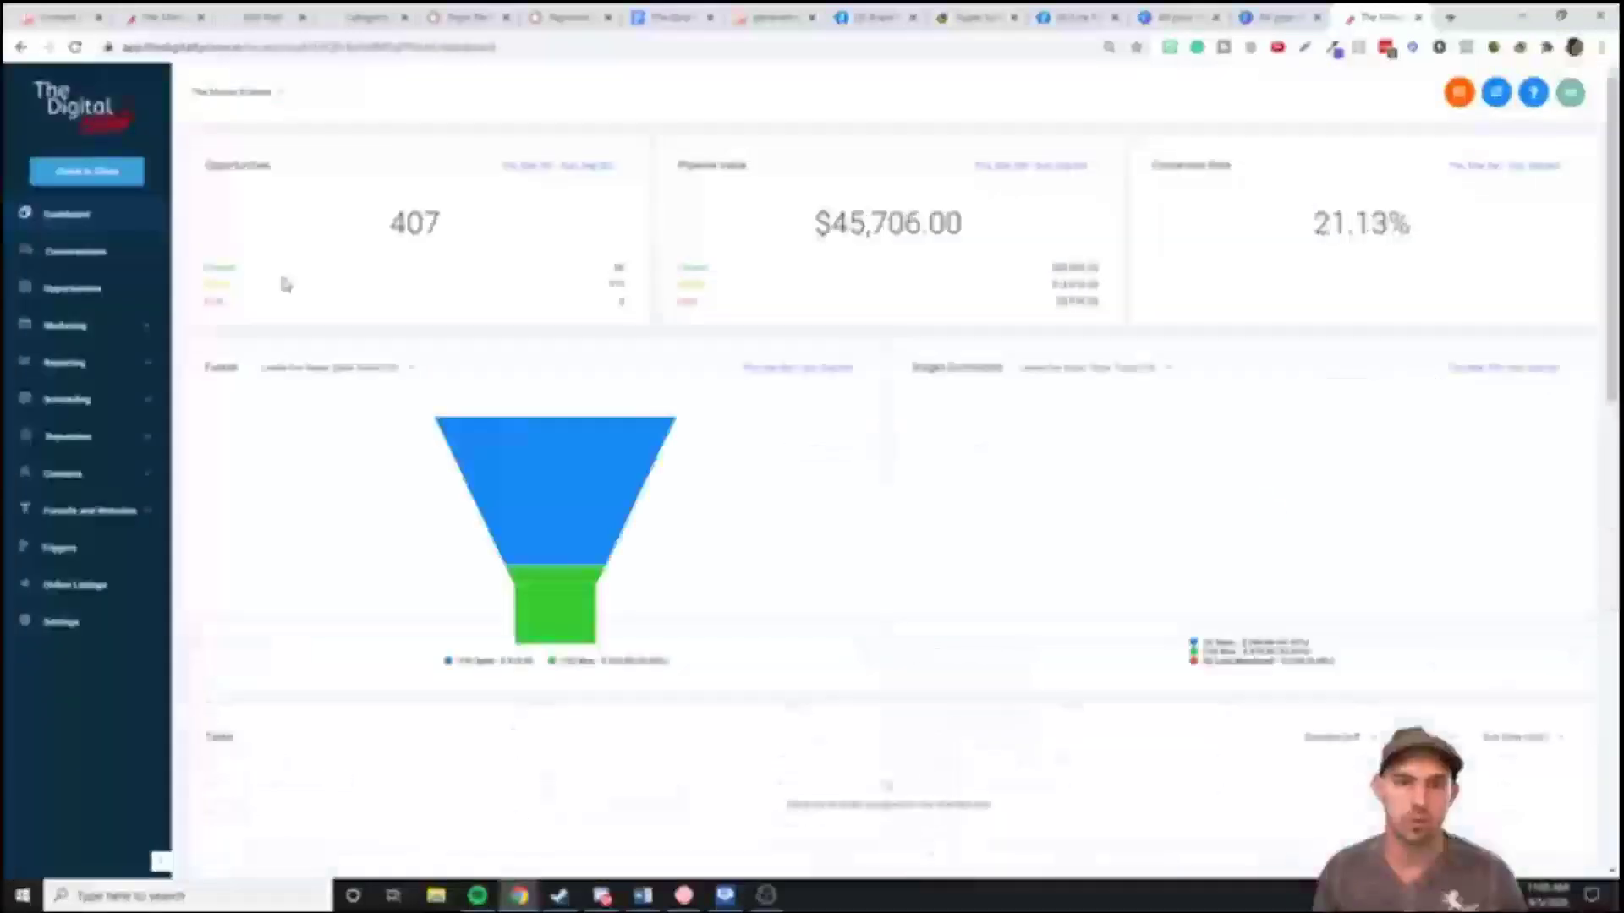
Open the account's membership area and view all of its products
{"action": "left_click", "coordinate": [79, 511]}
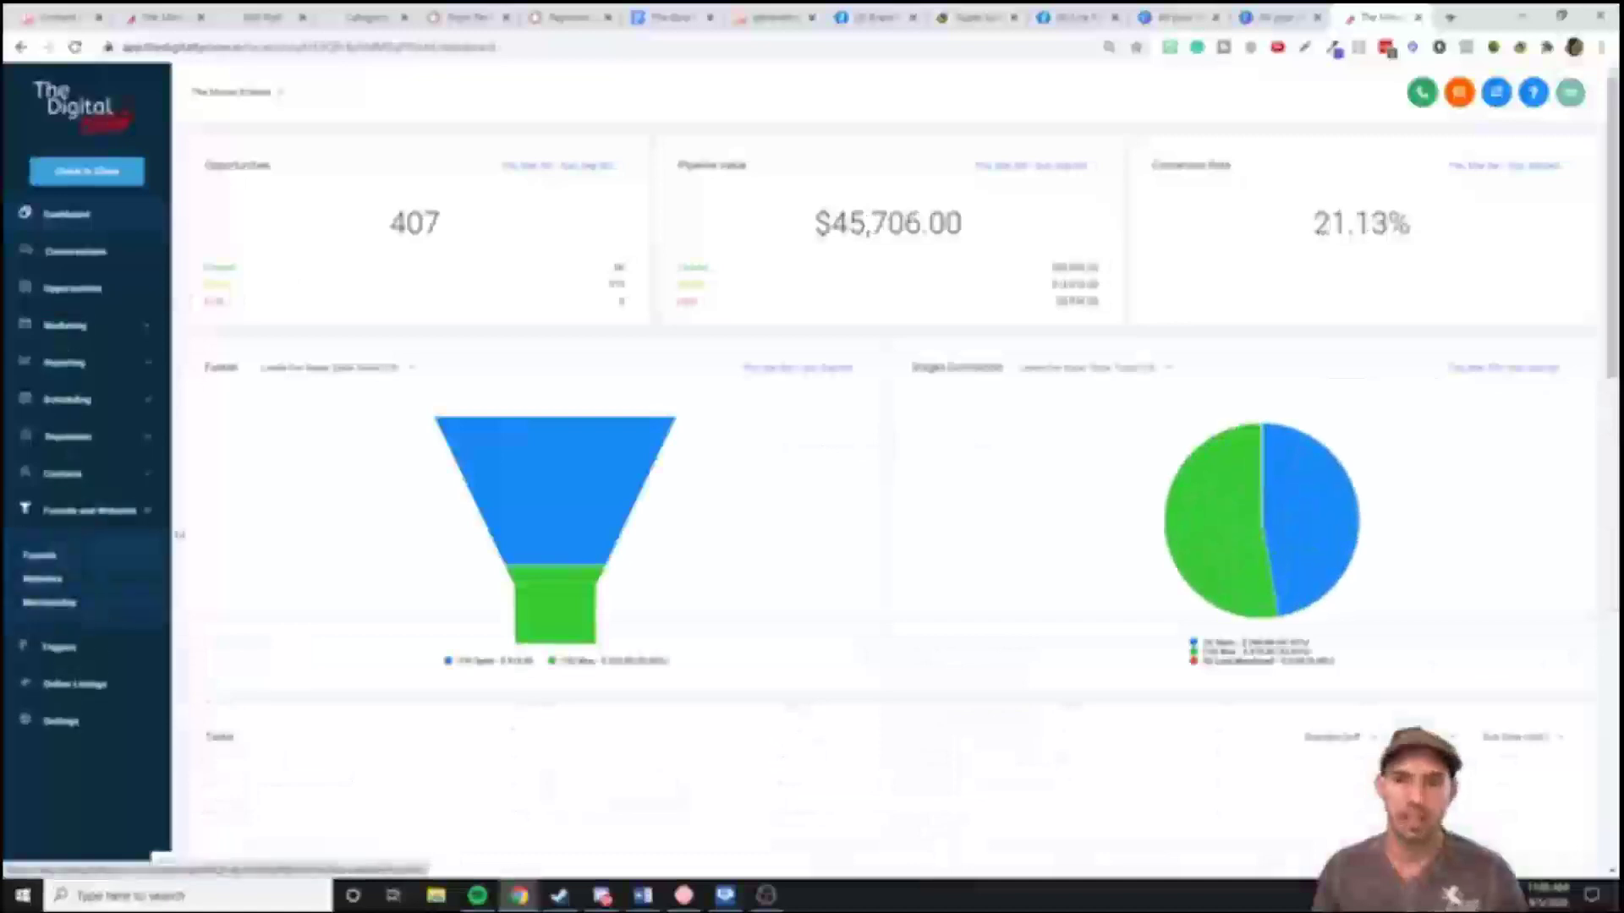
{"action": "left_click", "coordinate": [68, 617]}
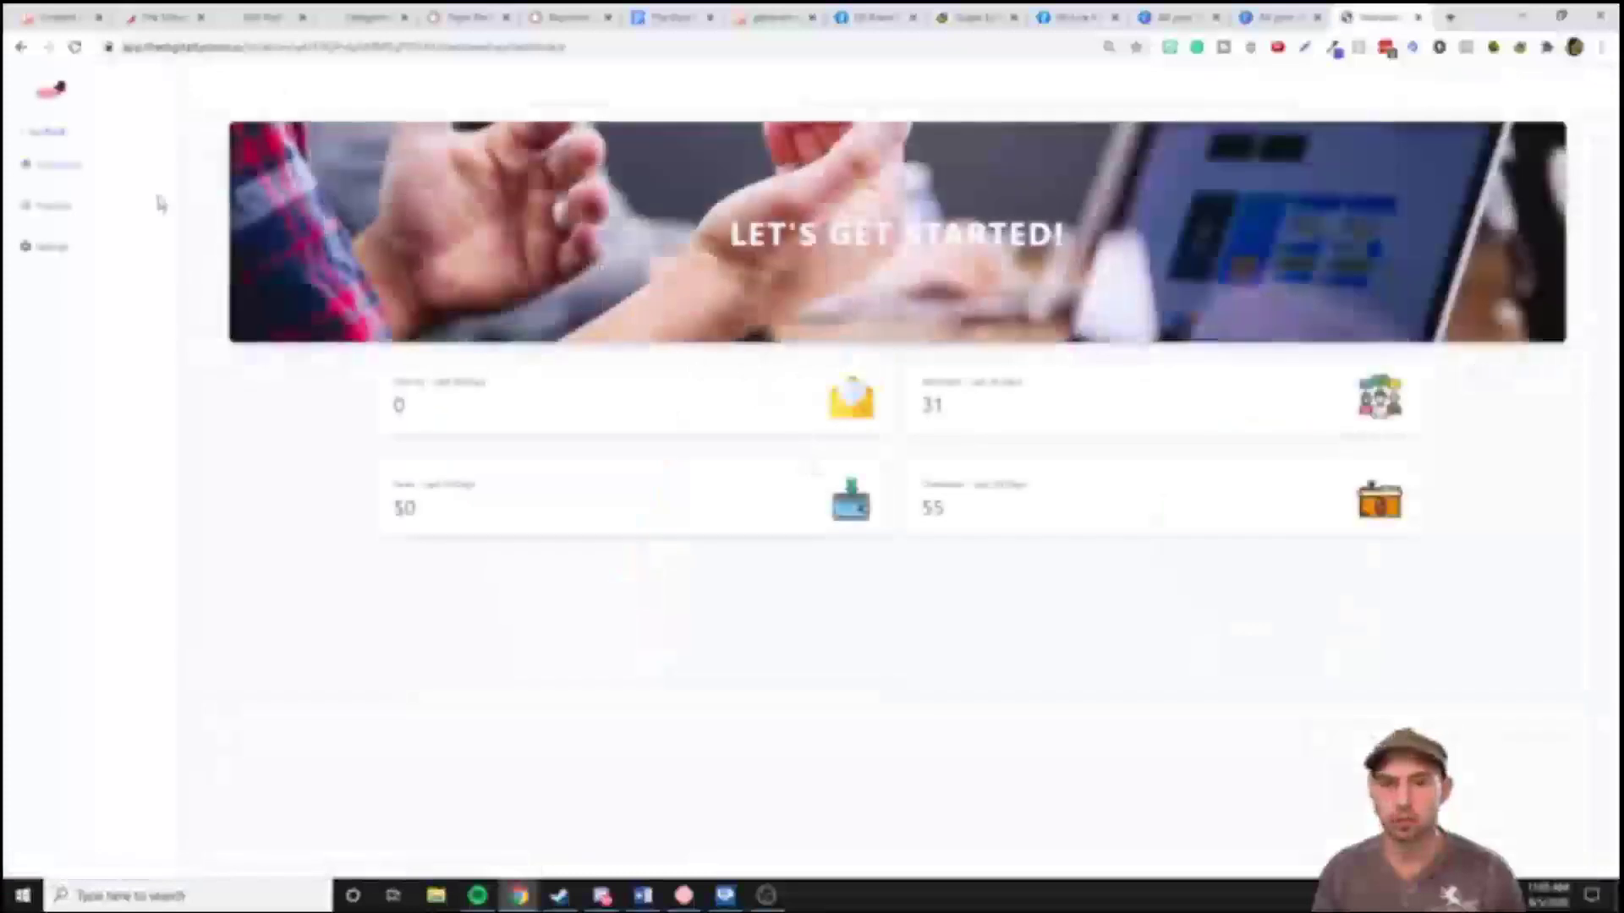
{"action": "left_click", "coordinate": [39, 215]}
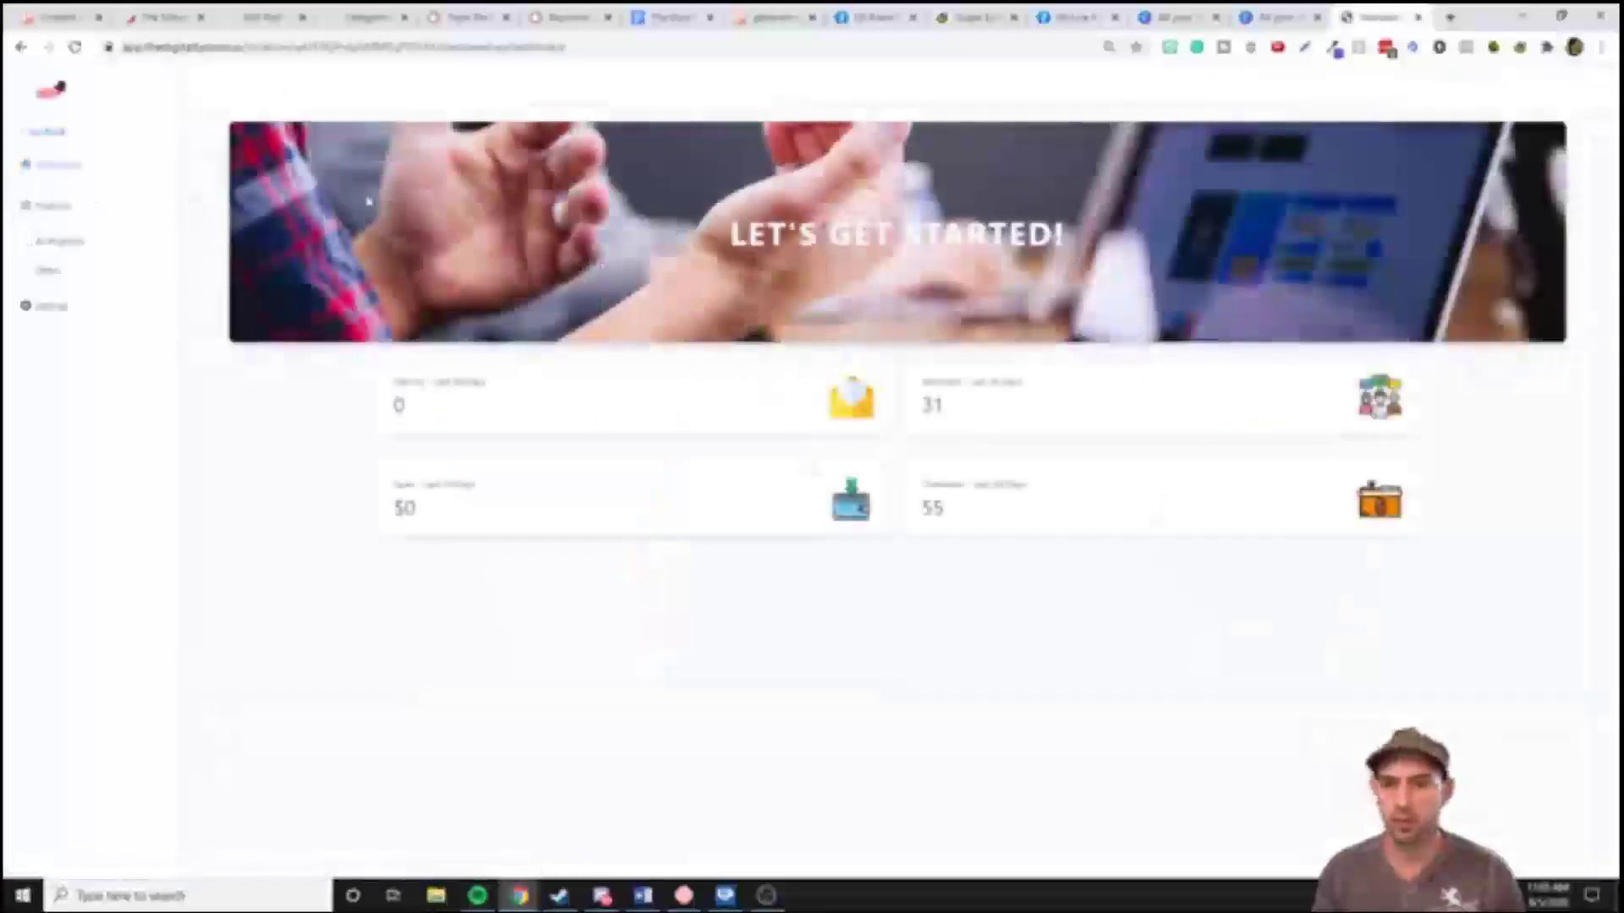
{"action": "left_click", "coordinate": [54, 242]}
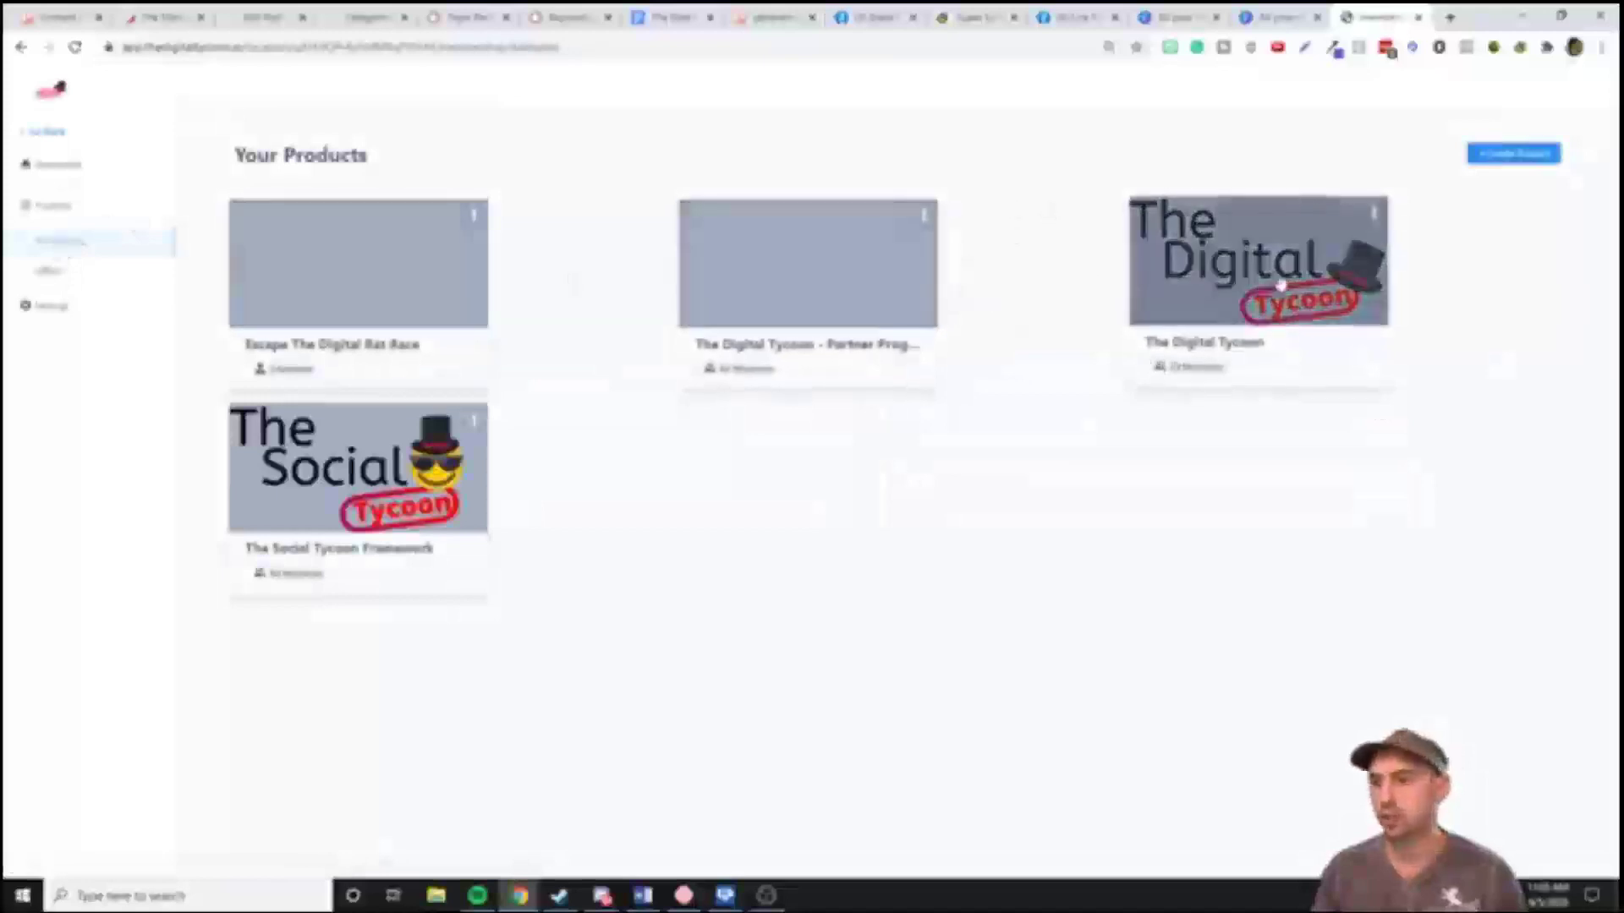
Return from the membership area to the account dashboard and open the conversations inbox
{"action": "left_click", "coordinate": [56, 134]}
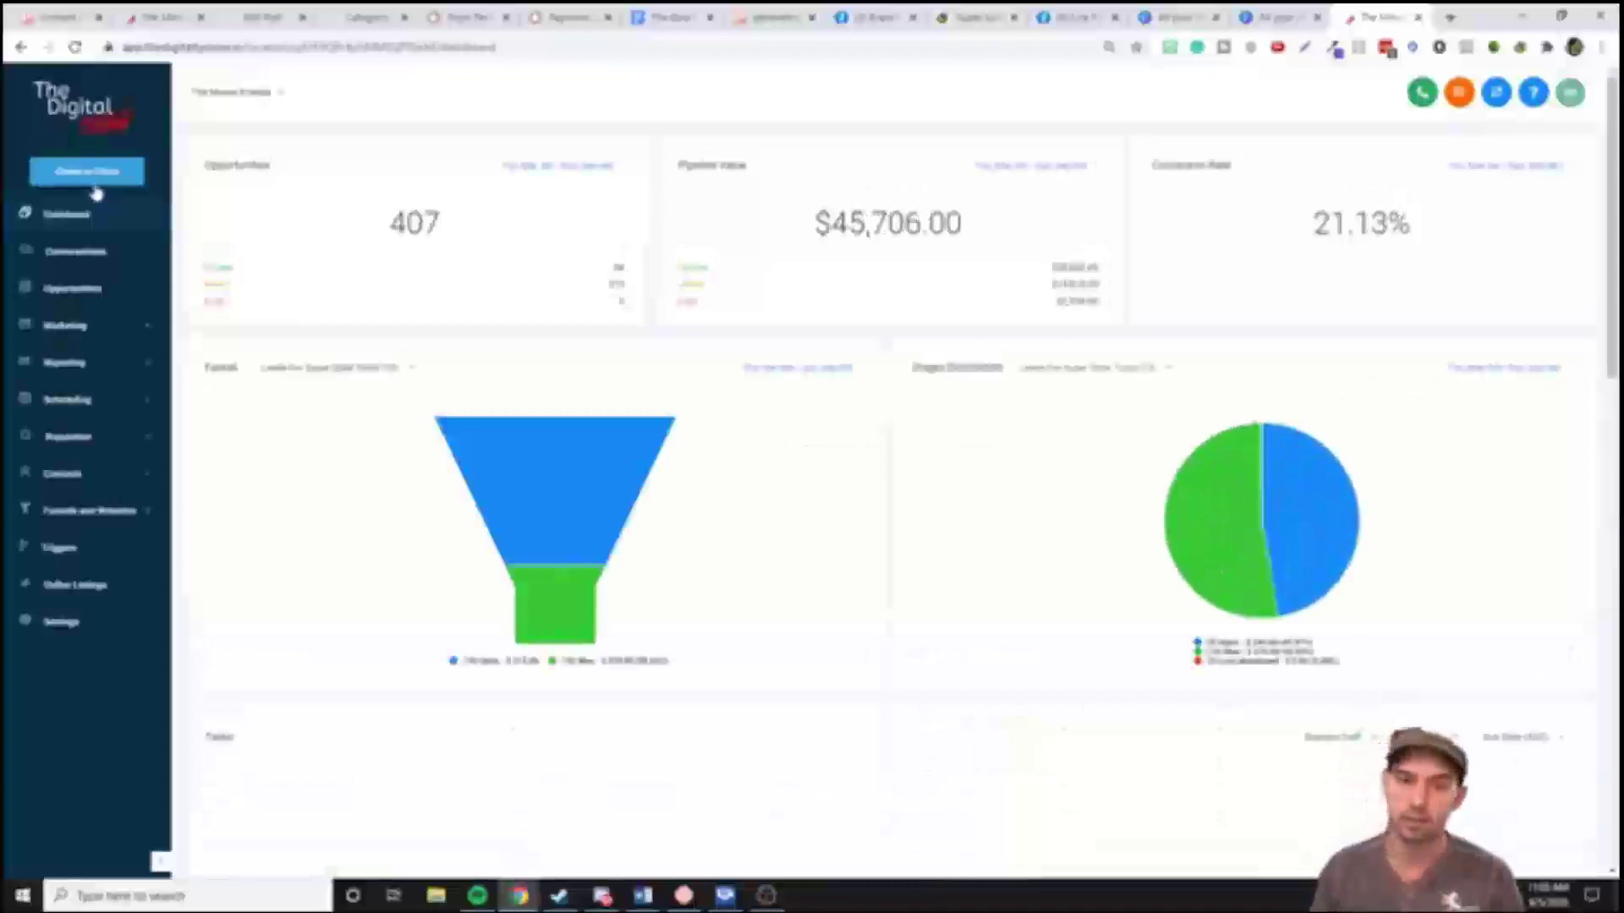
{"action": "left_click", "coordinate": [74, 252]}
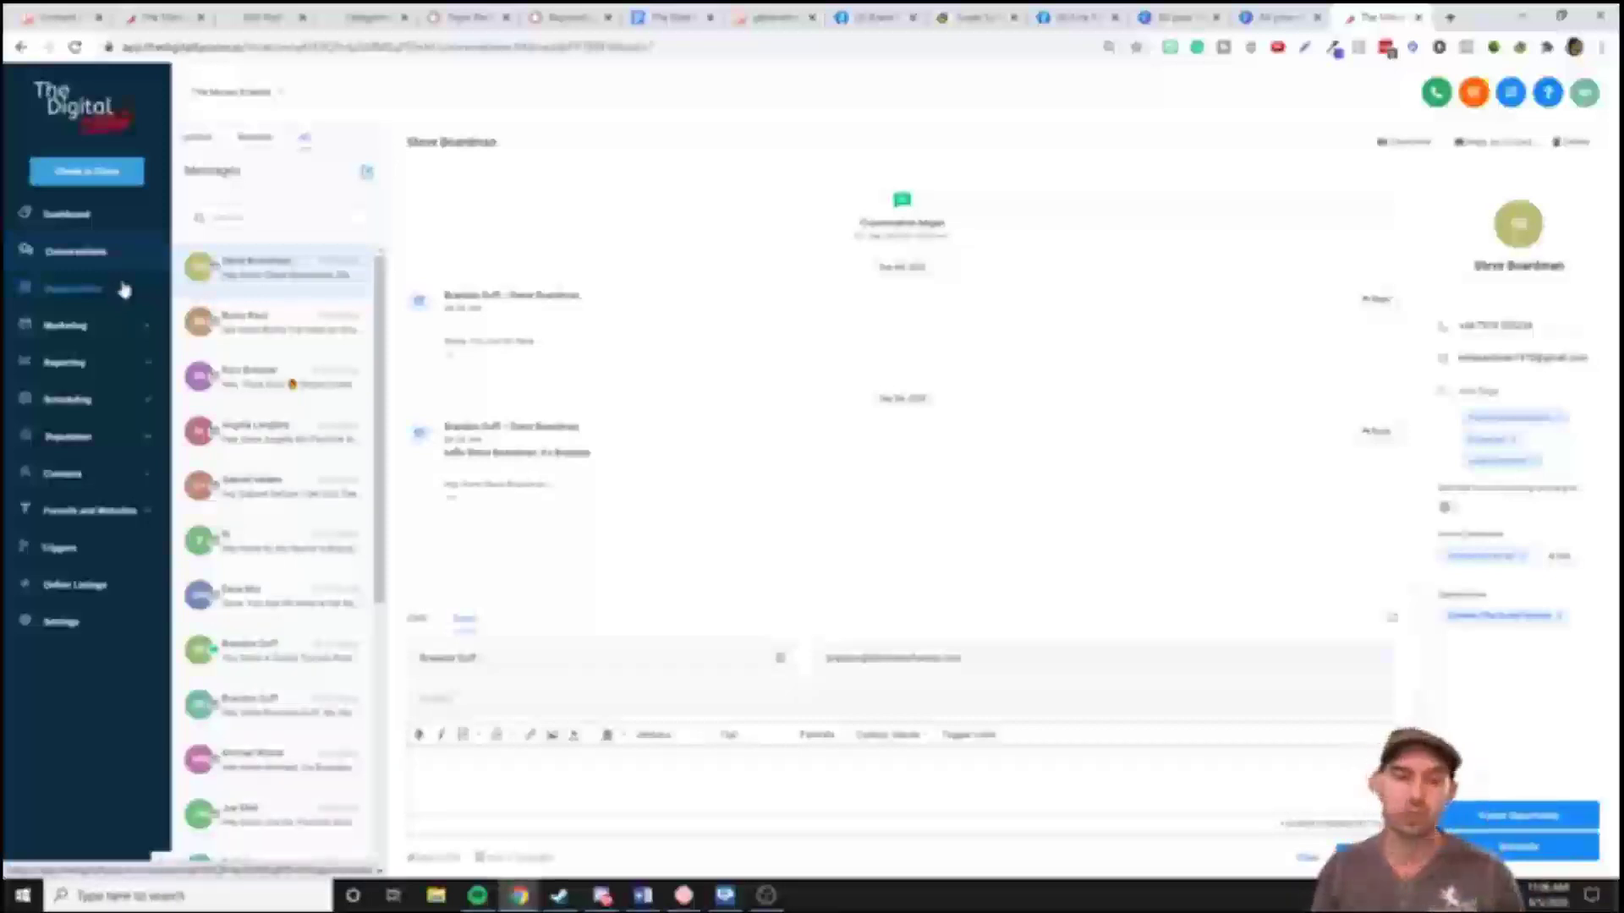
View the account's sales opportunities board and open its scheduling calendar
{"action": "left_click", "coordinate": [114, 291]}
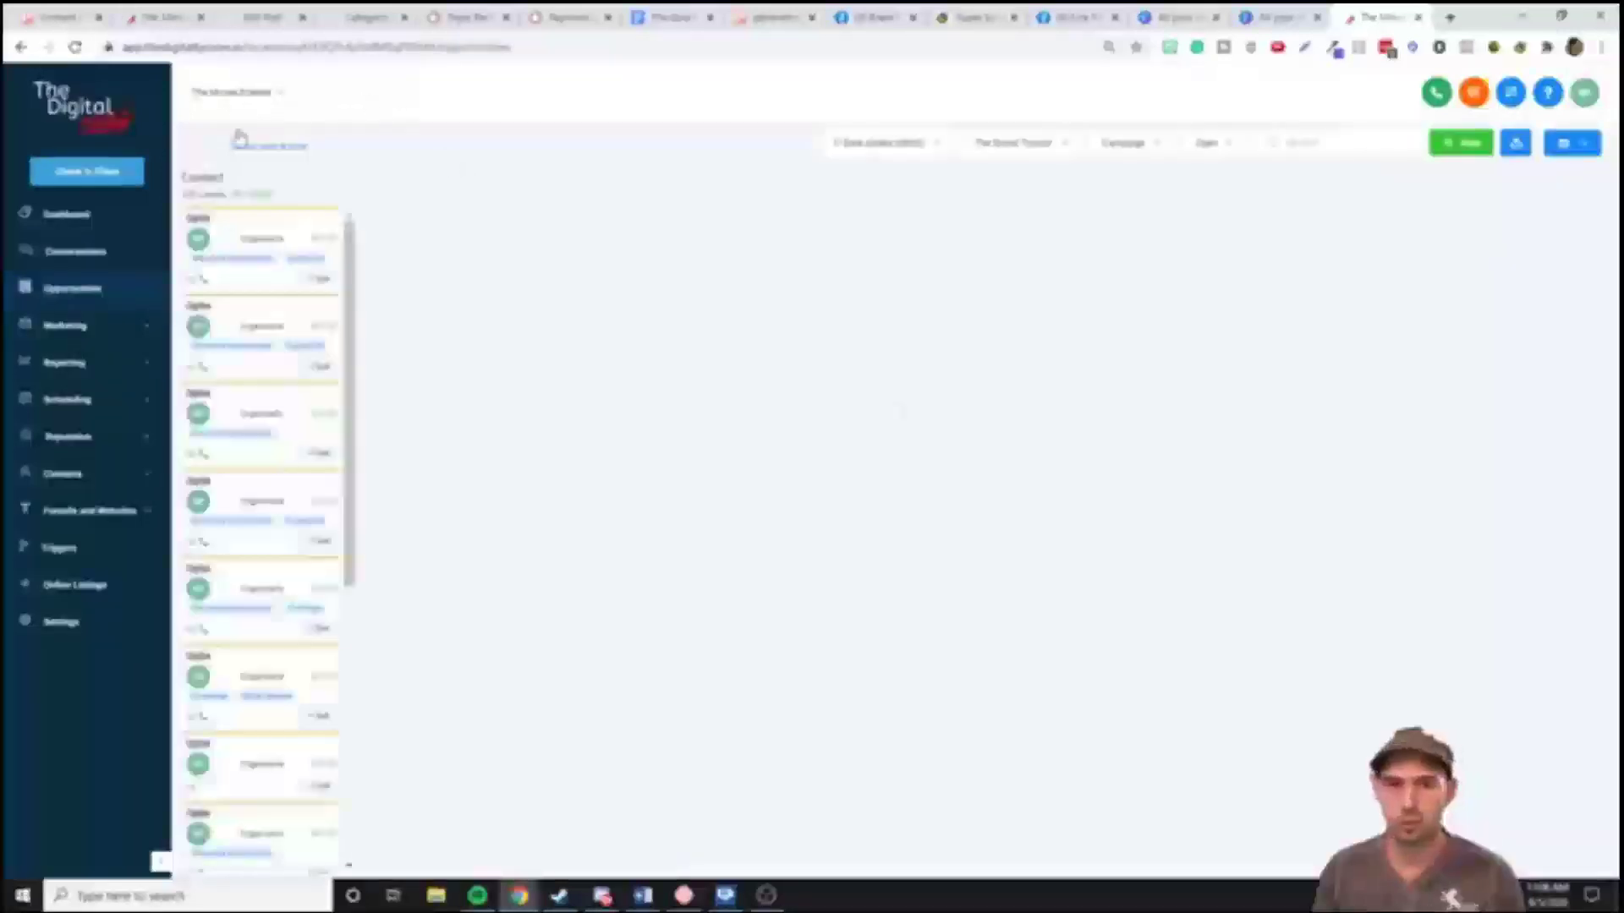
{"action": "left_click", "coordinate": [75, 360]}
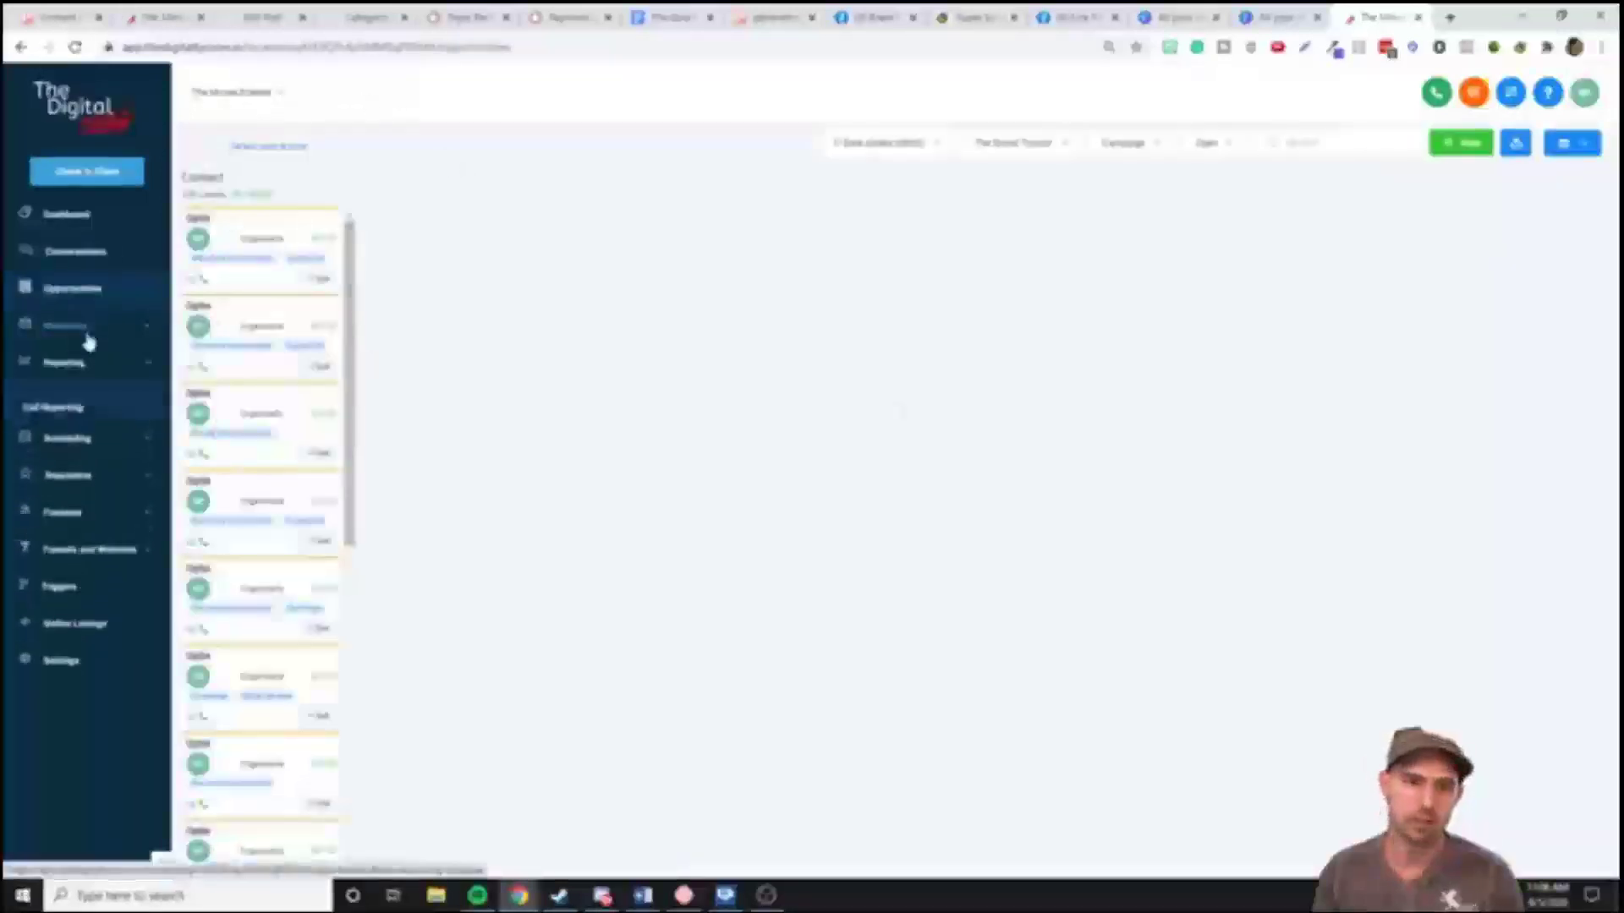
{"action": "left_click", "coordinate": [95, 450]}
{"action": "left_click", "coordinate": [100, 495]}
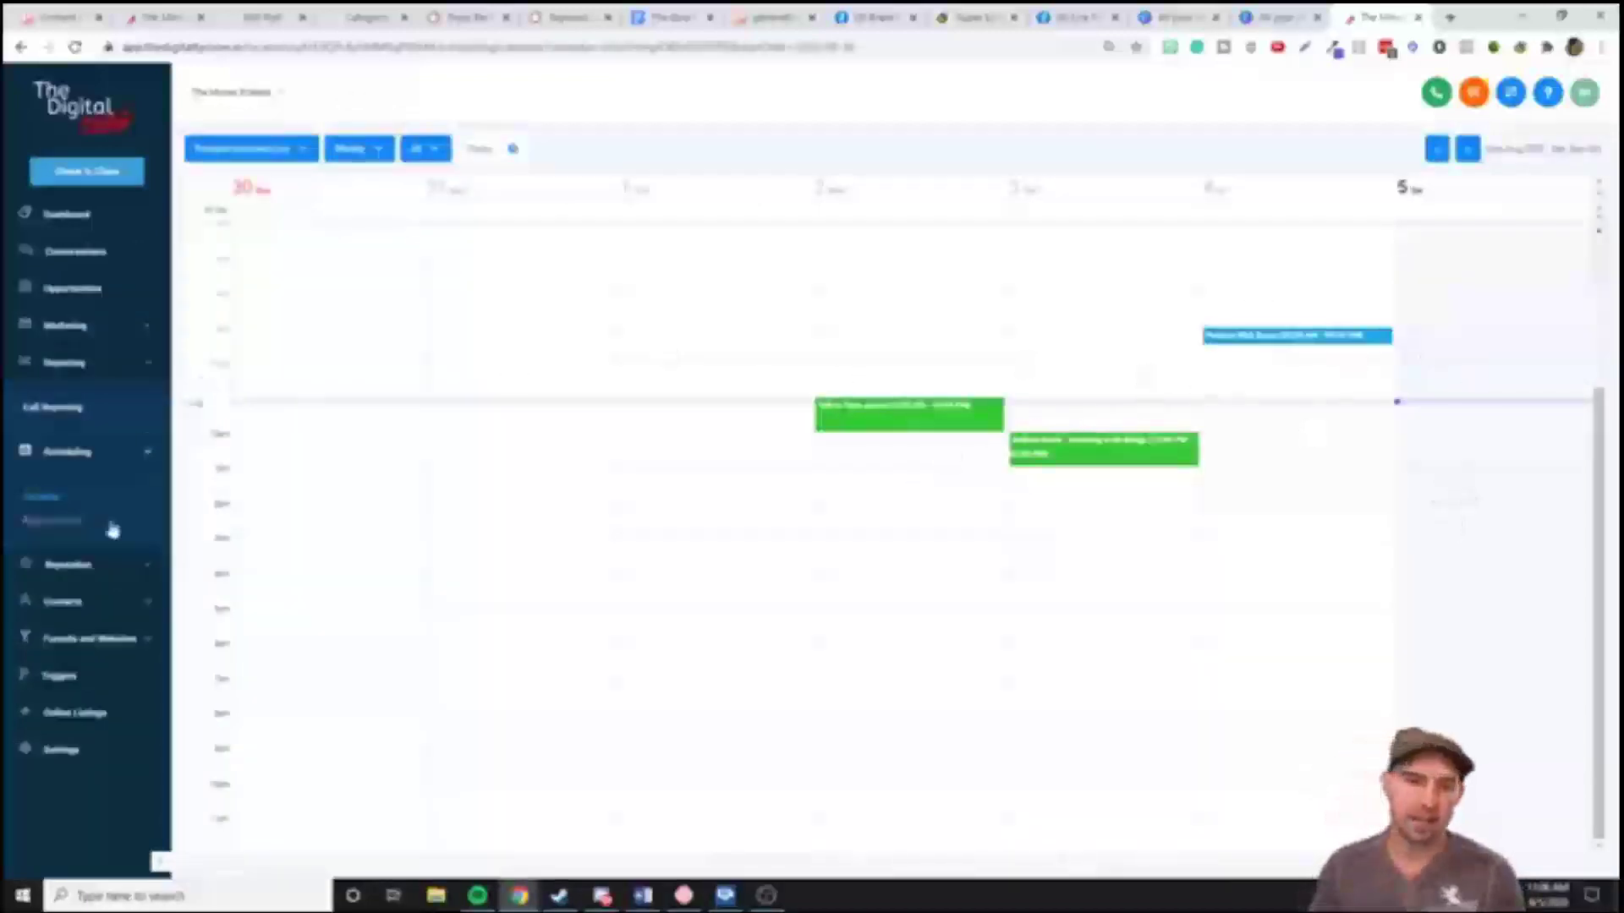
Open the account's reviews page and highlight the text of the Facebook review
{"action": "left_click", "coordinate": [75, 571]}
{"action": "left_click", "coordinate": [64, 600]}
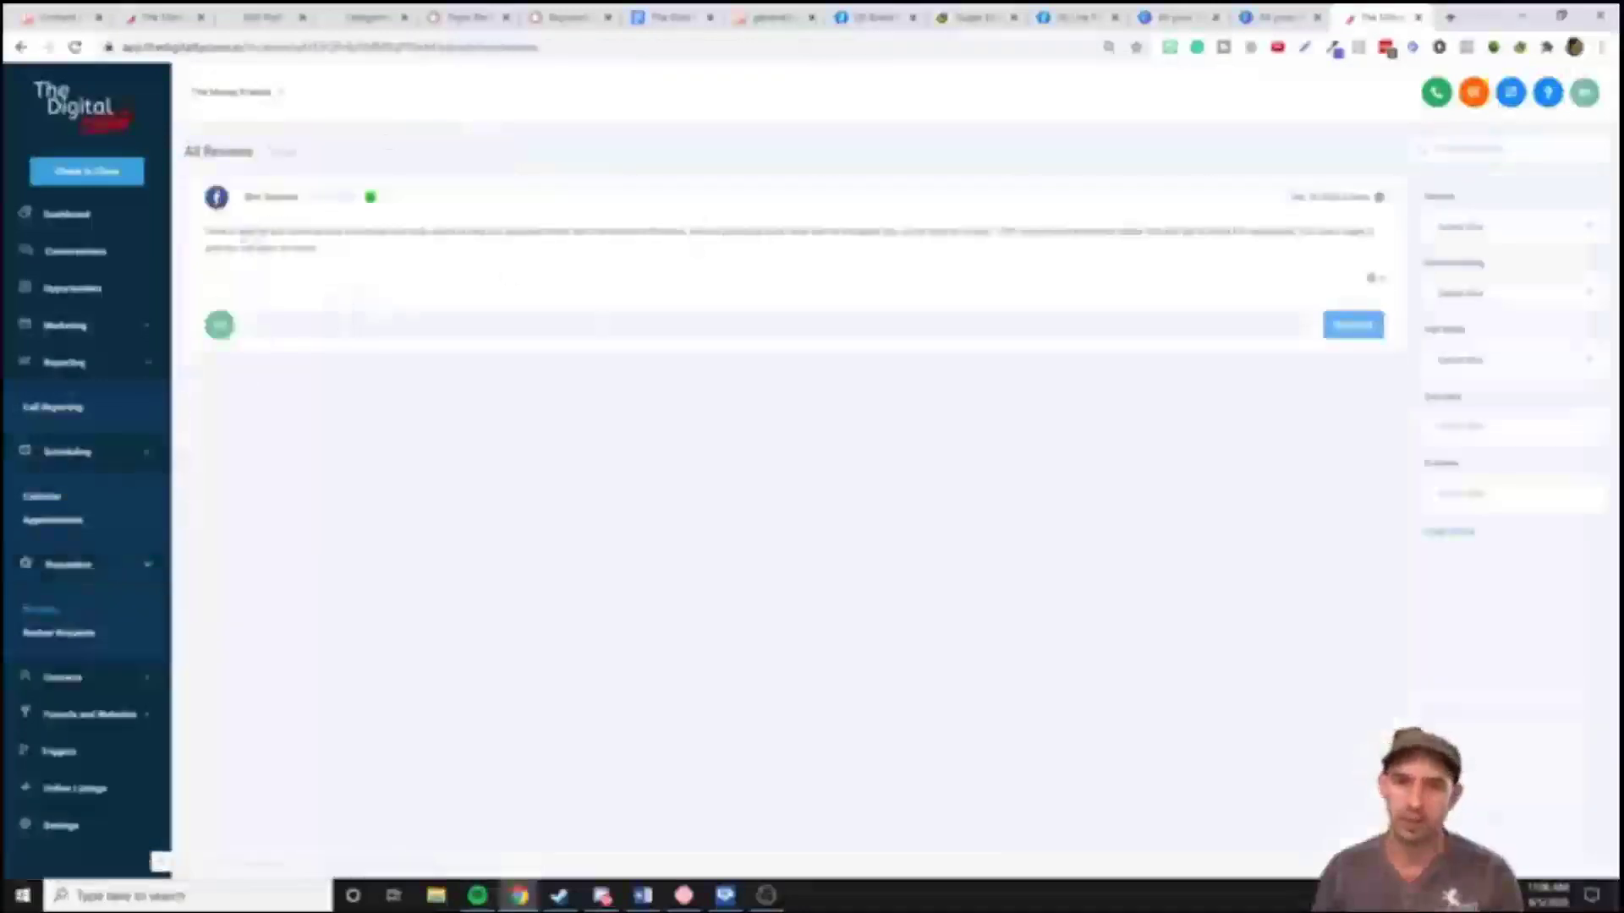
{"action": "left_click_drag", "start_coordinate": [218, 233], "coordinate": [1279, 251]}
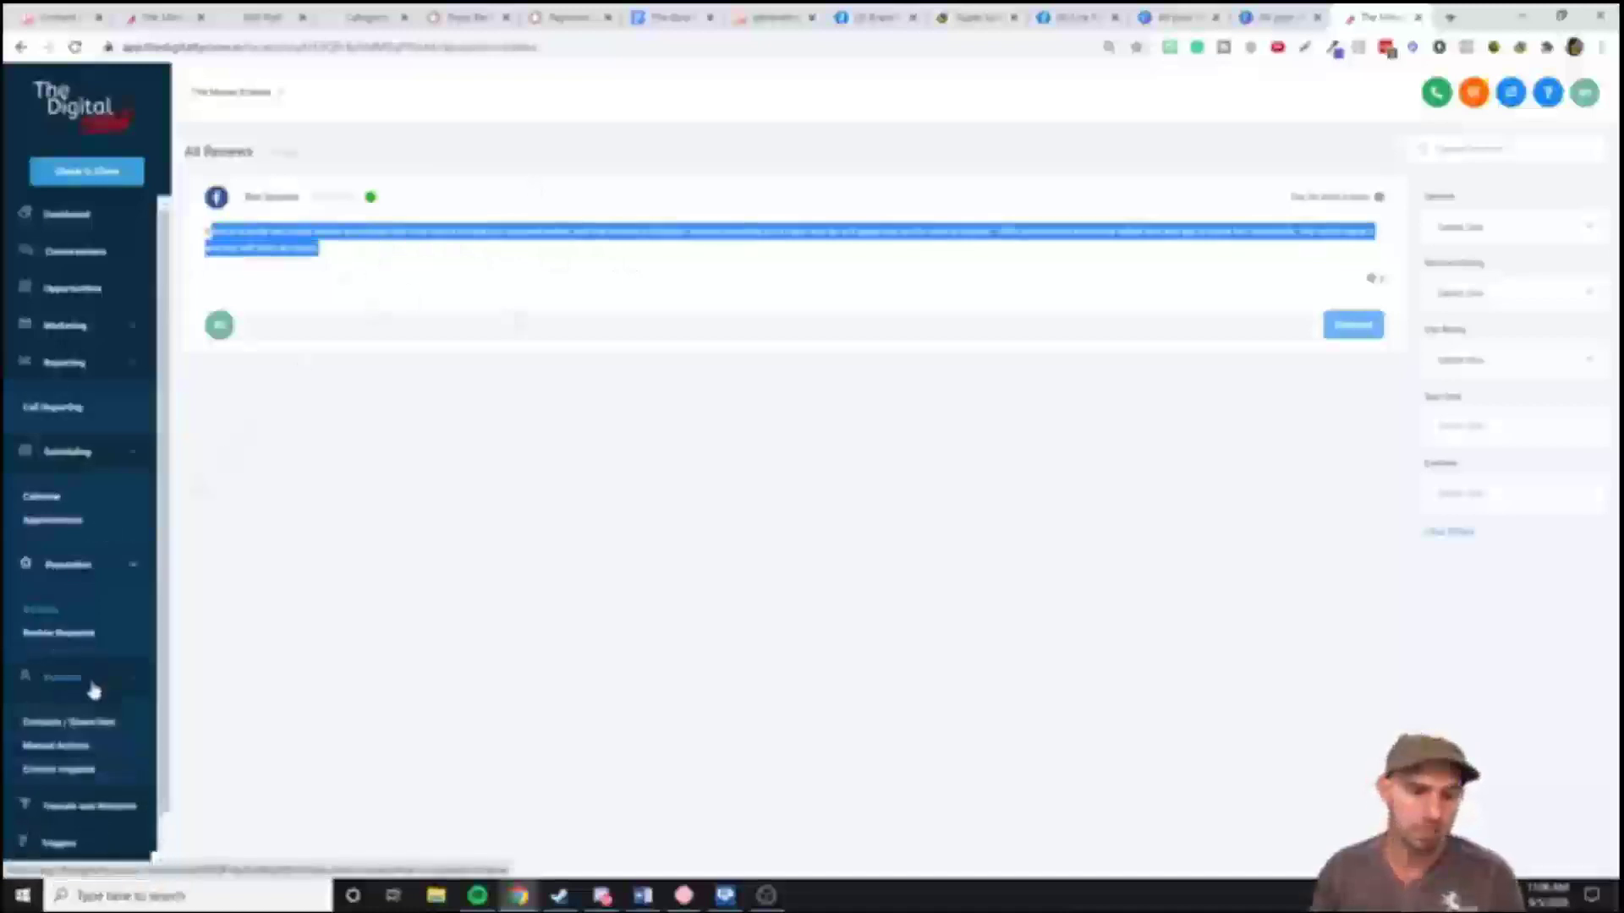
View the account's triggers list and dashboard, and reopen the scheduling calendar
{"action": "left_click", "coordinate": [113, 718]}
{"action": "left_click", "coordinate": [114, 719]}
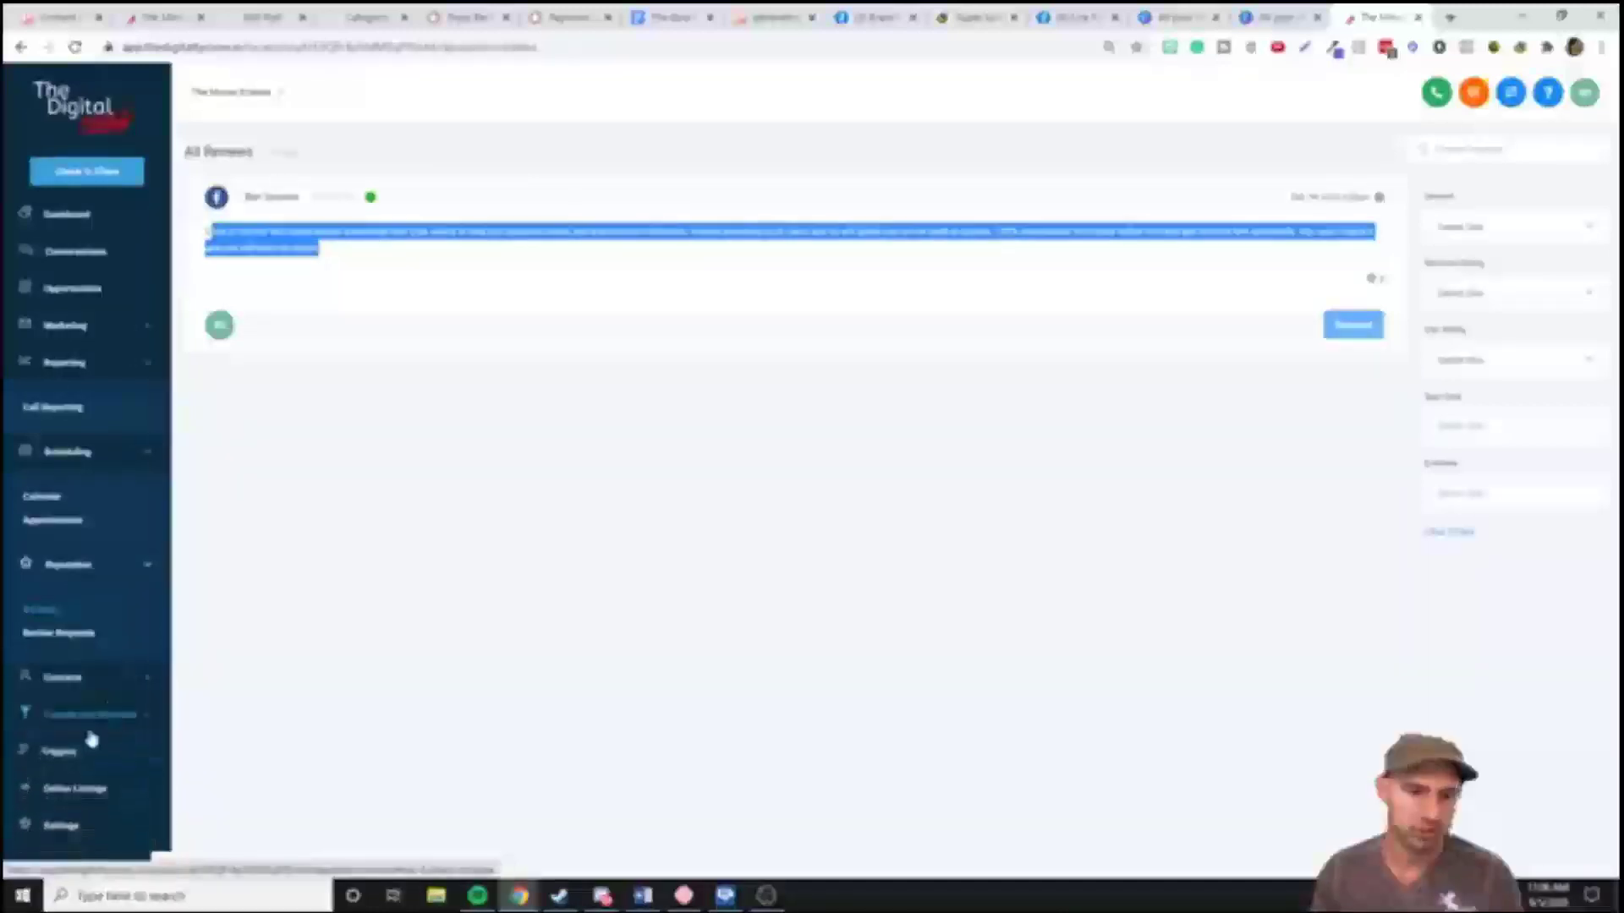
{"action": "left_click", "coordinate": [59, 749]}
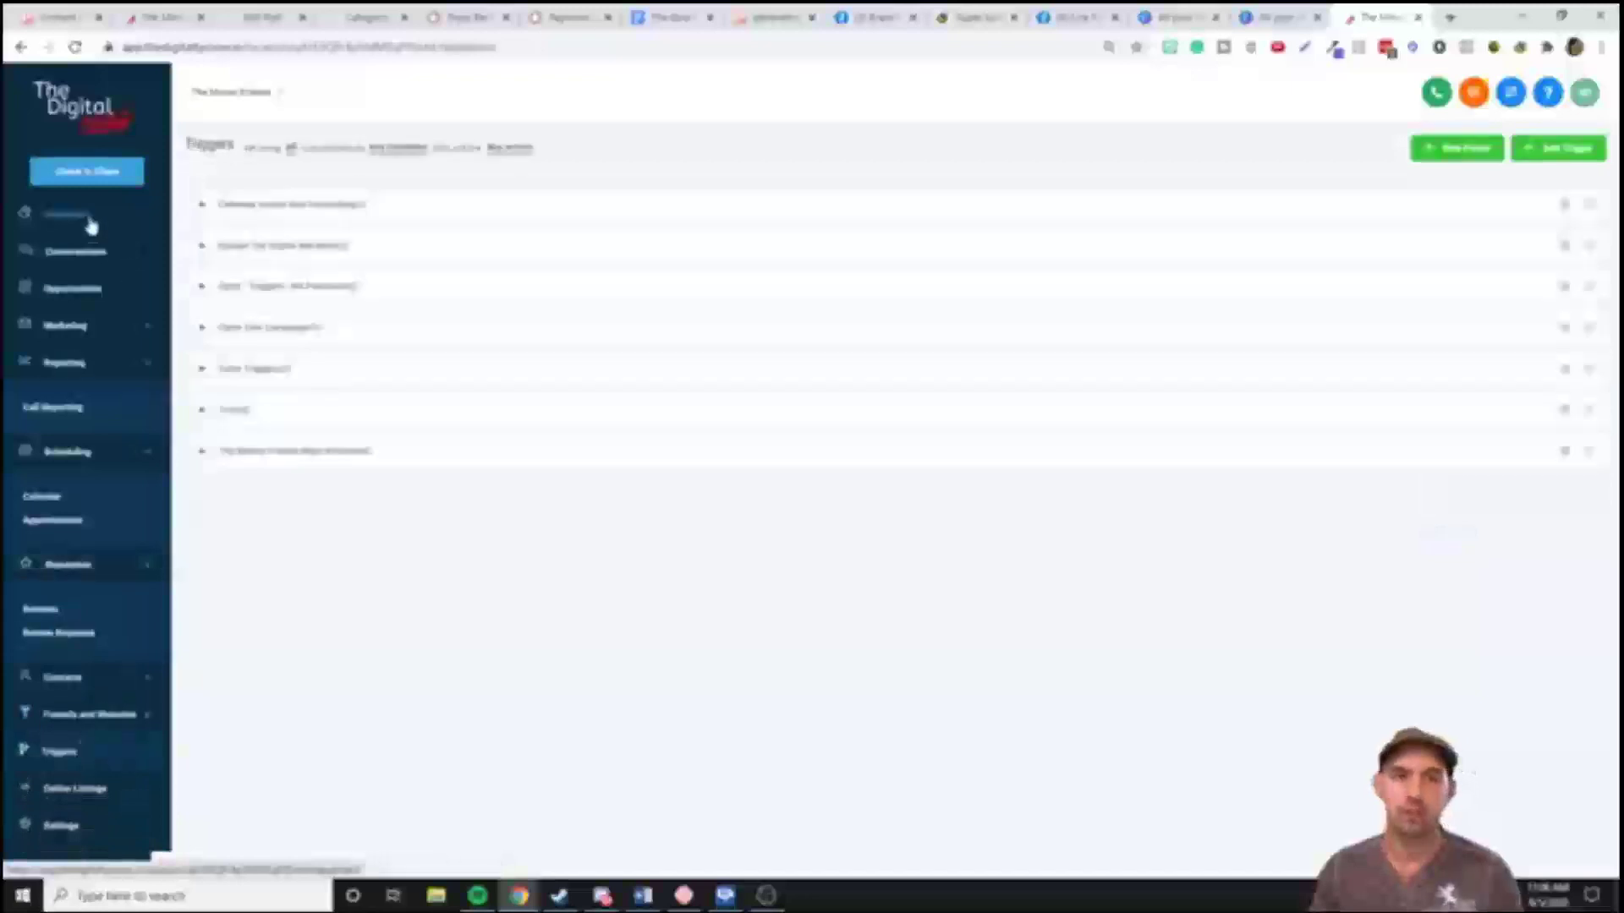
{"action": "left_click", "coordinate": [88, 216]}
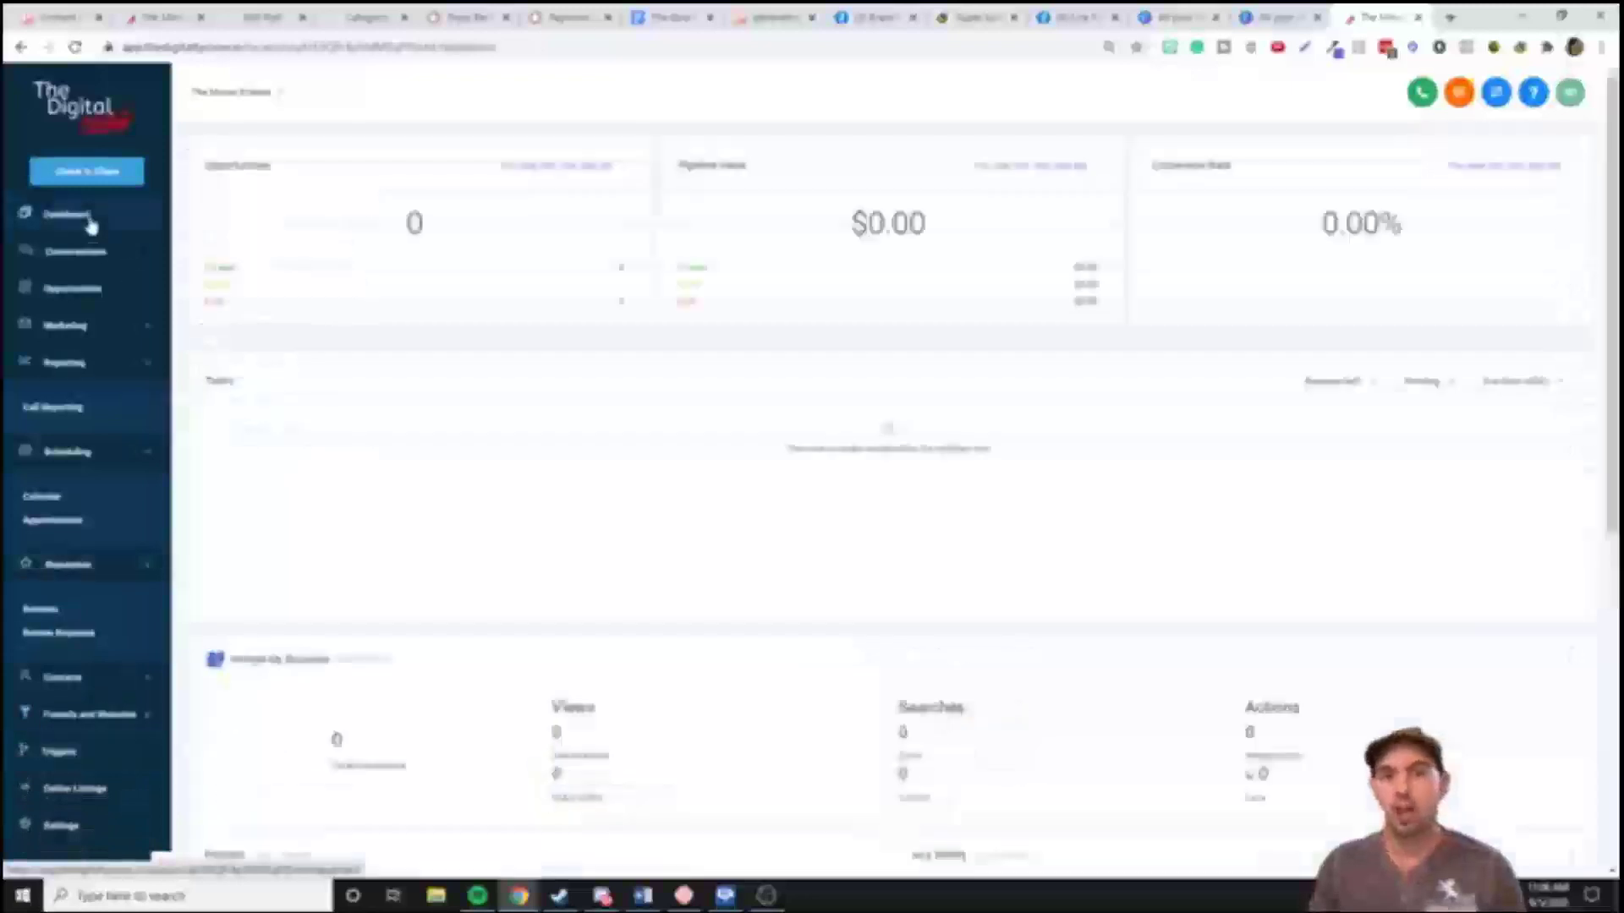
{"action": "left_click", "coordinate": [42, 500]}
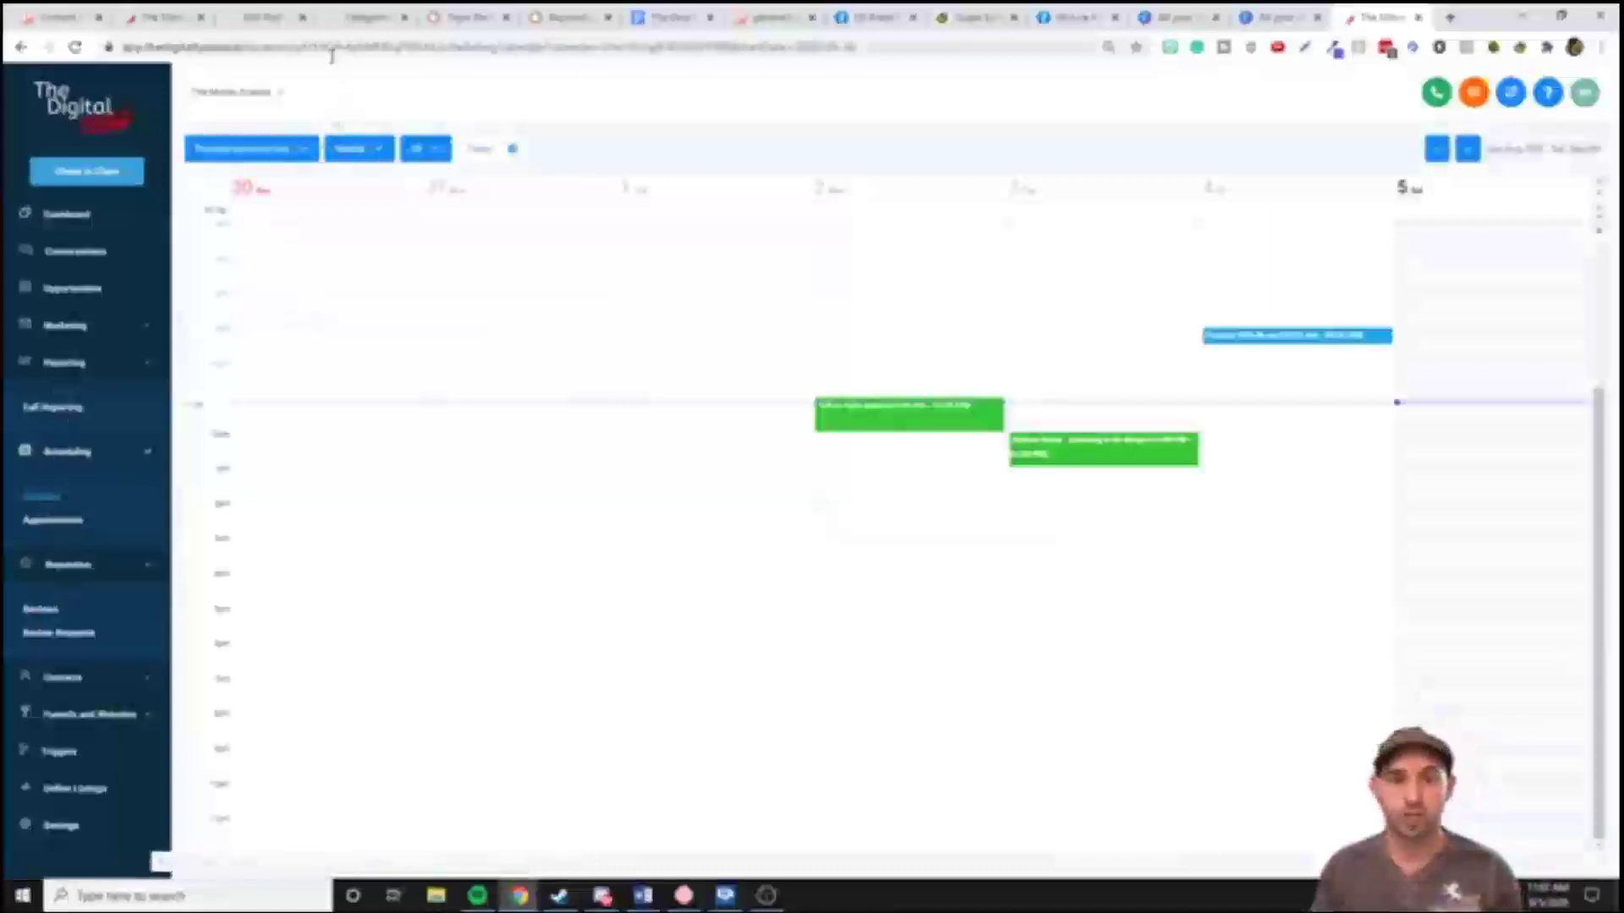
Go to the themoneyfriends.com website and follow its Get The Tools link
{"action": "left_click", "coordinate": [262, 54]}
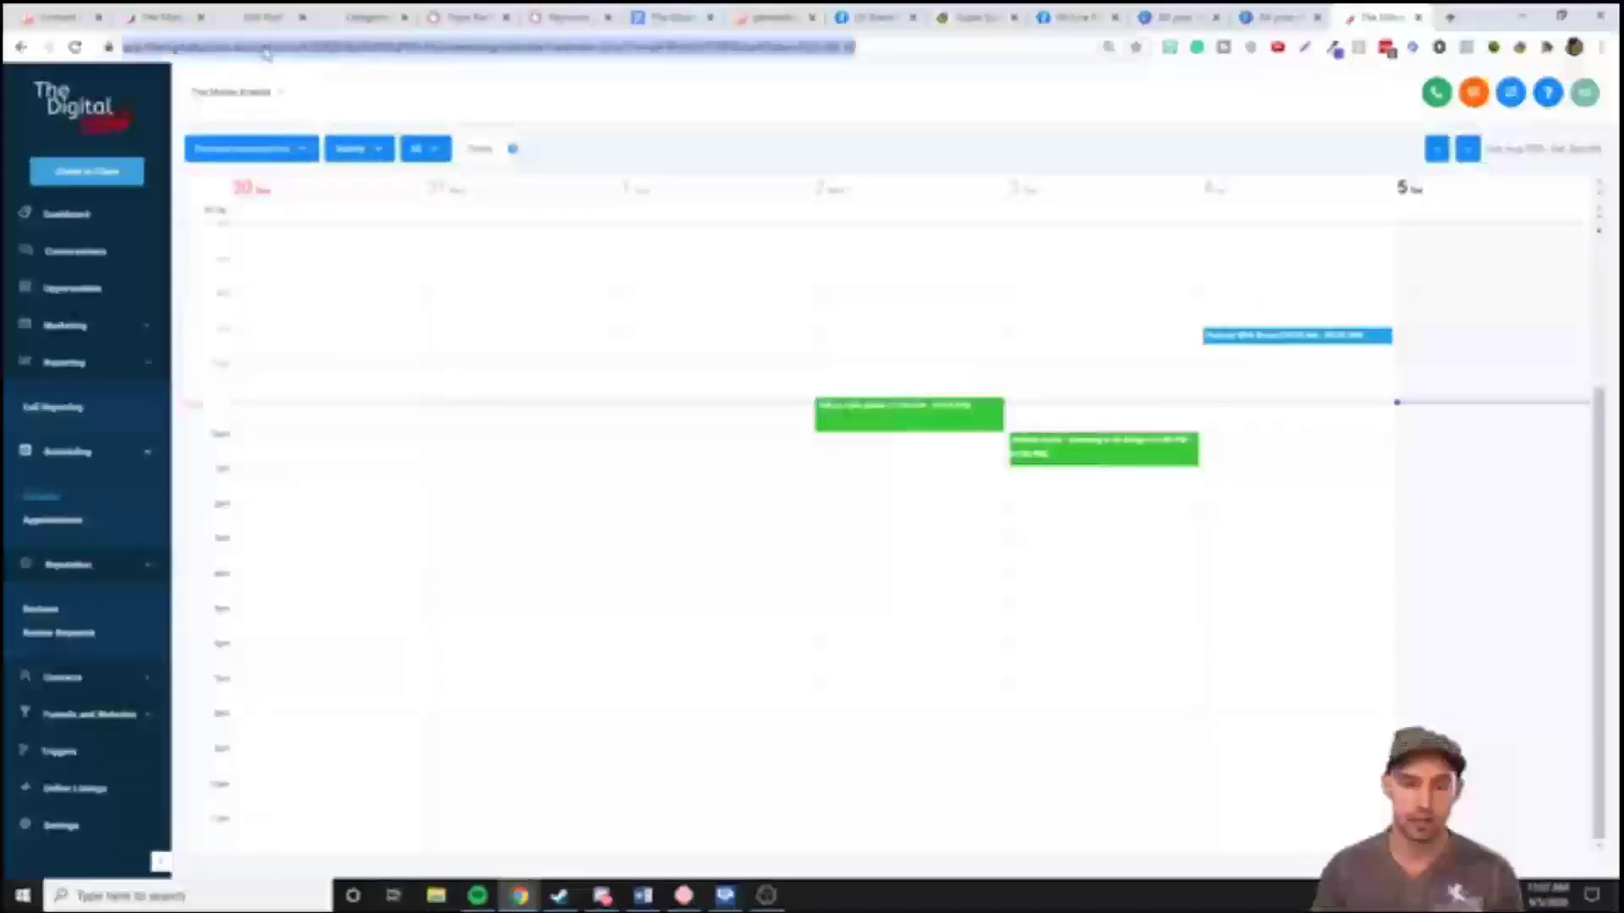
{"action": "type", "text": "reputation"}
{"action": "key", "text": "Return"}
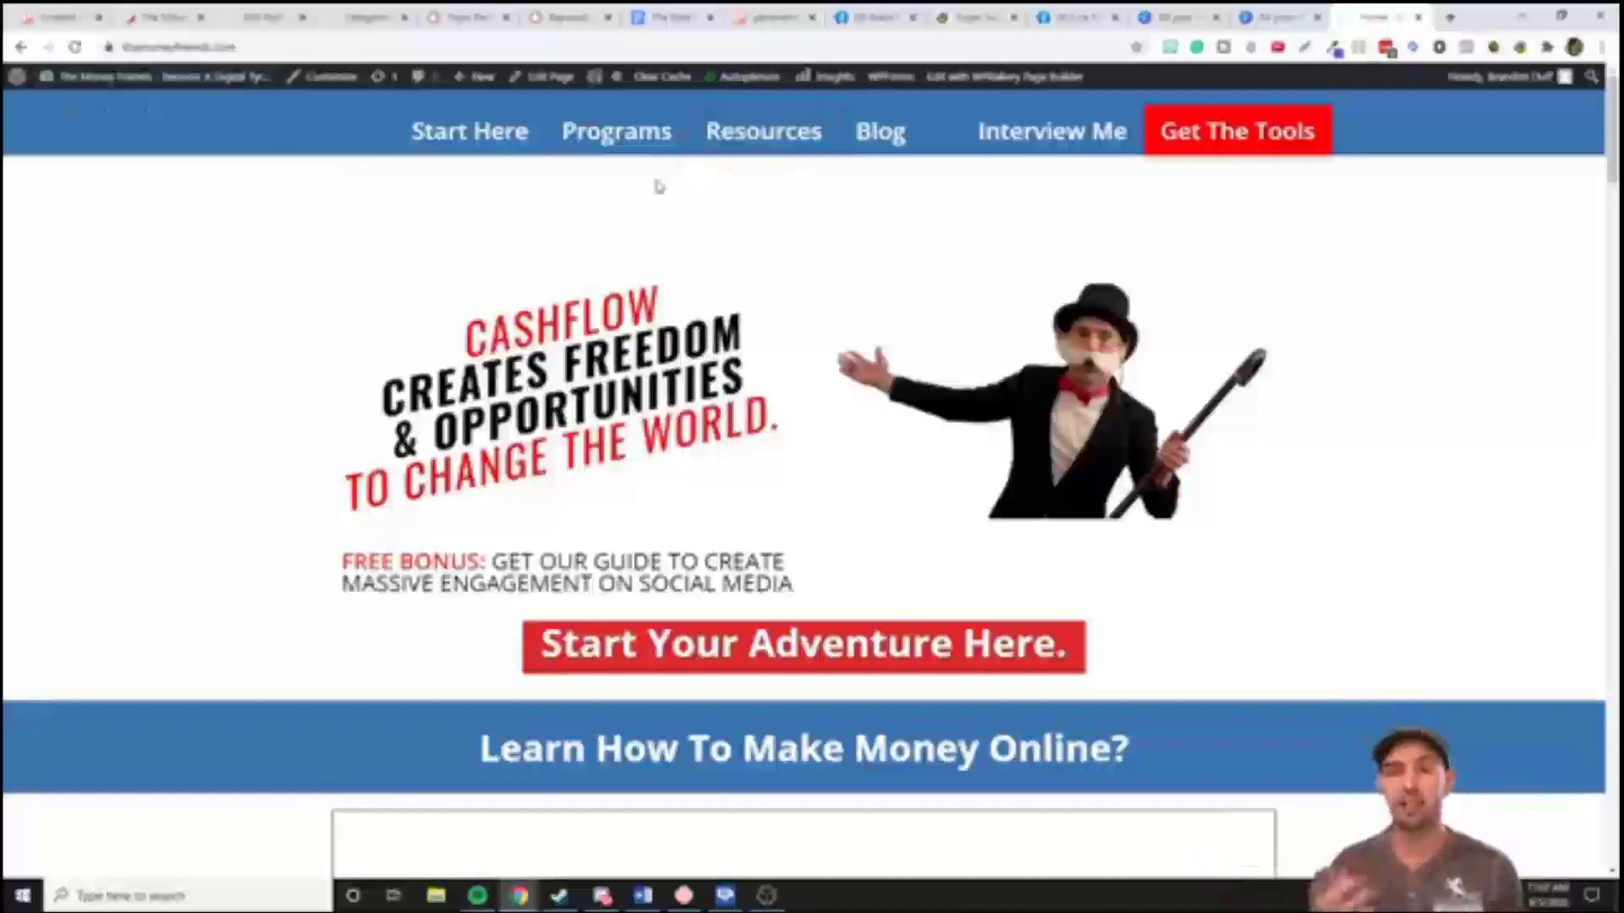
{"action": "left_click", "coordinate": [1179, 150]}
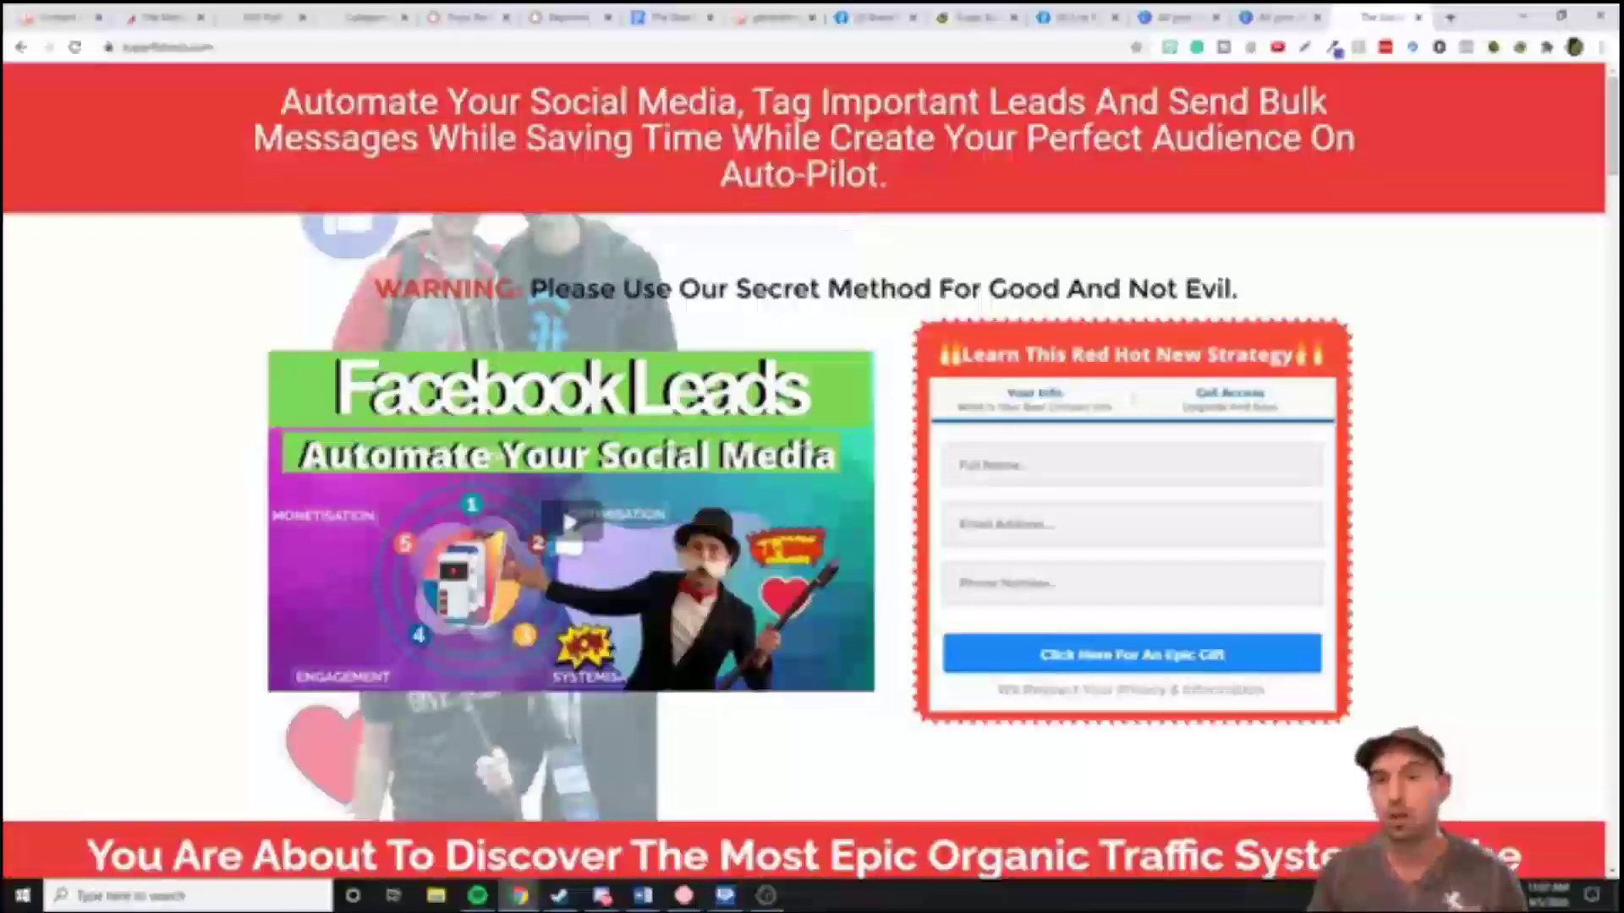
Look through the whole Facebook leads sales page, including its testimonials, bonuses and closing offer, and return to its beginning
{"action": "scroll", "coordinate": [812, 473], "scroll_direction": "down", "scroll_amount": 15}
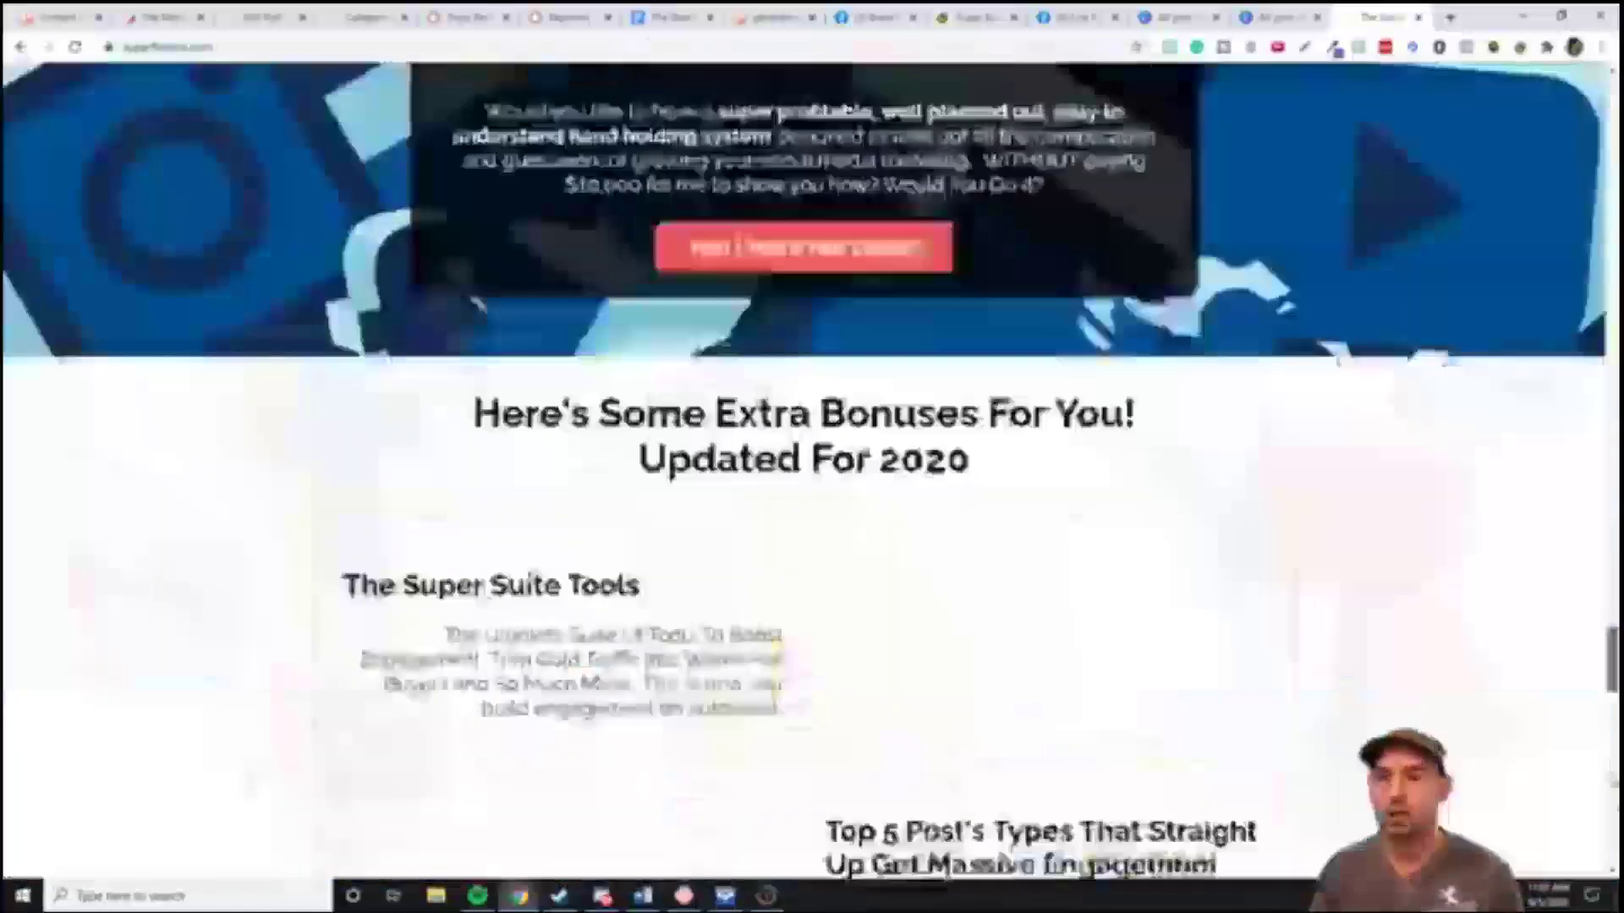
{"action": "scroll", "coordinate": [812, 473], "scroll_direction": "up", "scroll_amount": 20}
{"action": "scroll", "coordinate": [812, 474], "scroll_direction": "down", "scroll_amount": 12}
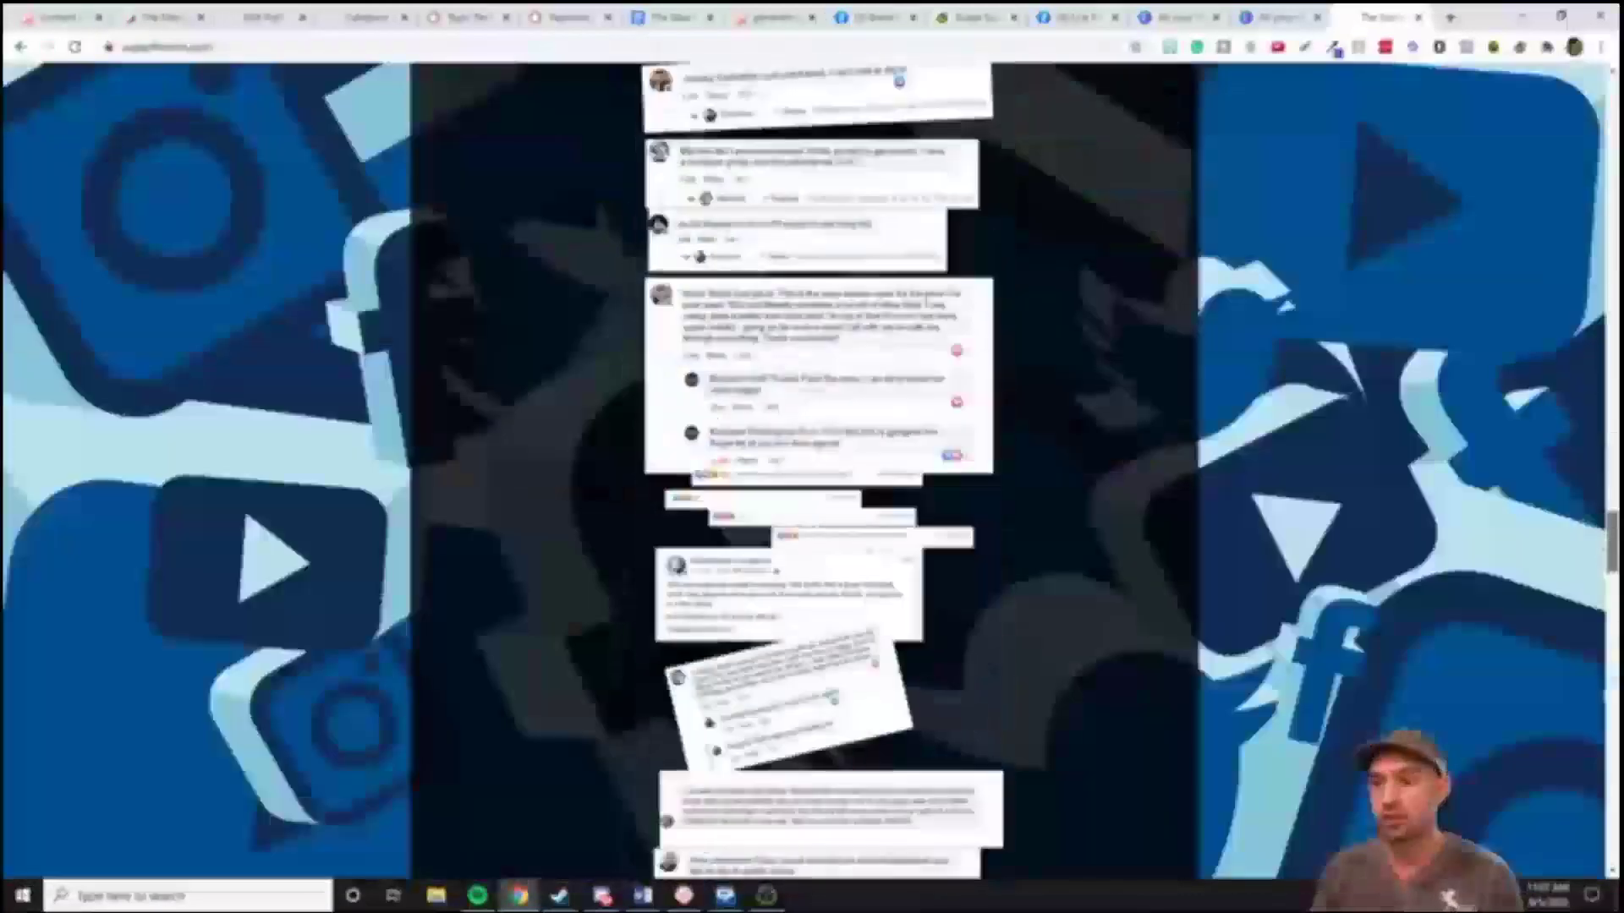
{"action": "scroll", "coordinate": [812, 473], "scroll_direction": "down", "scroll_amount": 10}
{"action": "scroll", "coordinate": [812, 474], "scroll_direction": "up", "scroll_amount": 10}
{"action": "scroll", "coordinate": [812, 474], "scroll_direction": "down", "scroll_amount": 1}
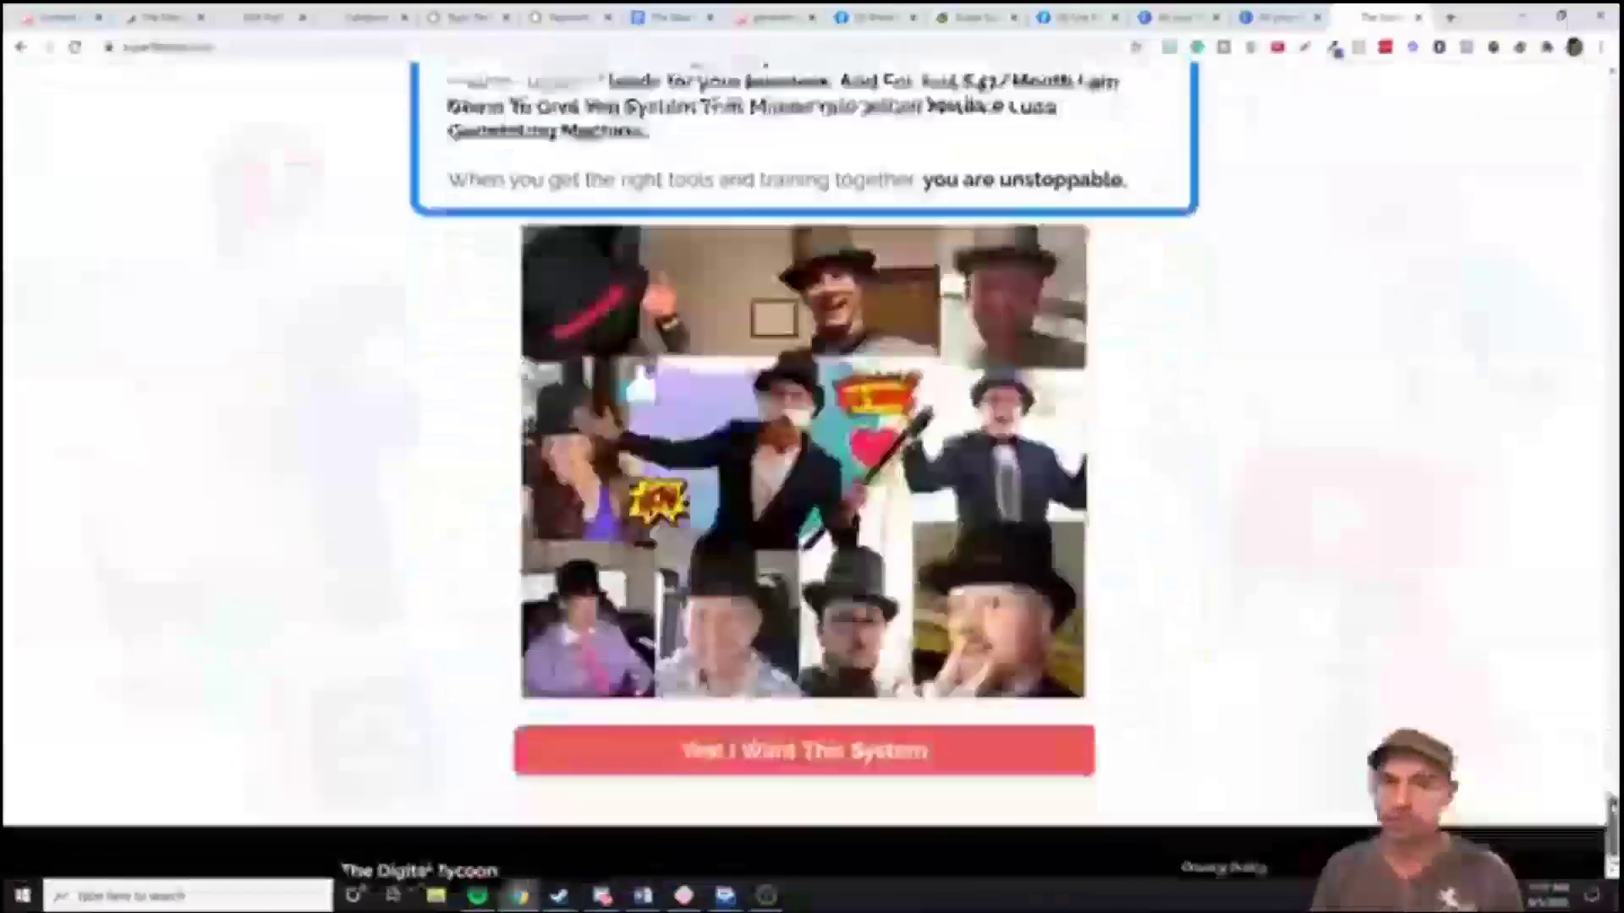
{"action": "scroll", "coordinate": [812, 474], "scroll_direction": "up", "scroll_amount": 10}
{"action": "scroll", "coordinate": [1363, 270], "scroll_direction": "up", "scroll_amount": 6}
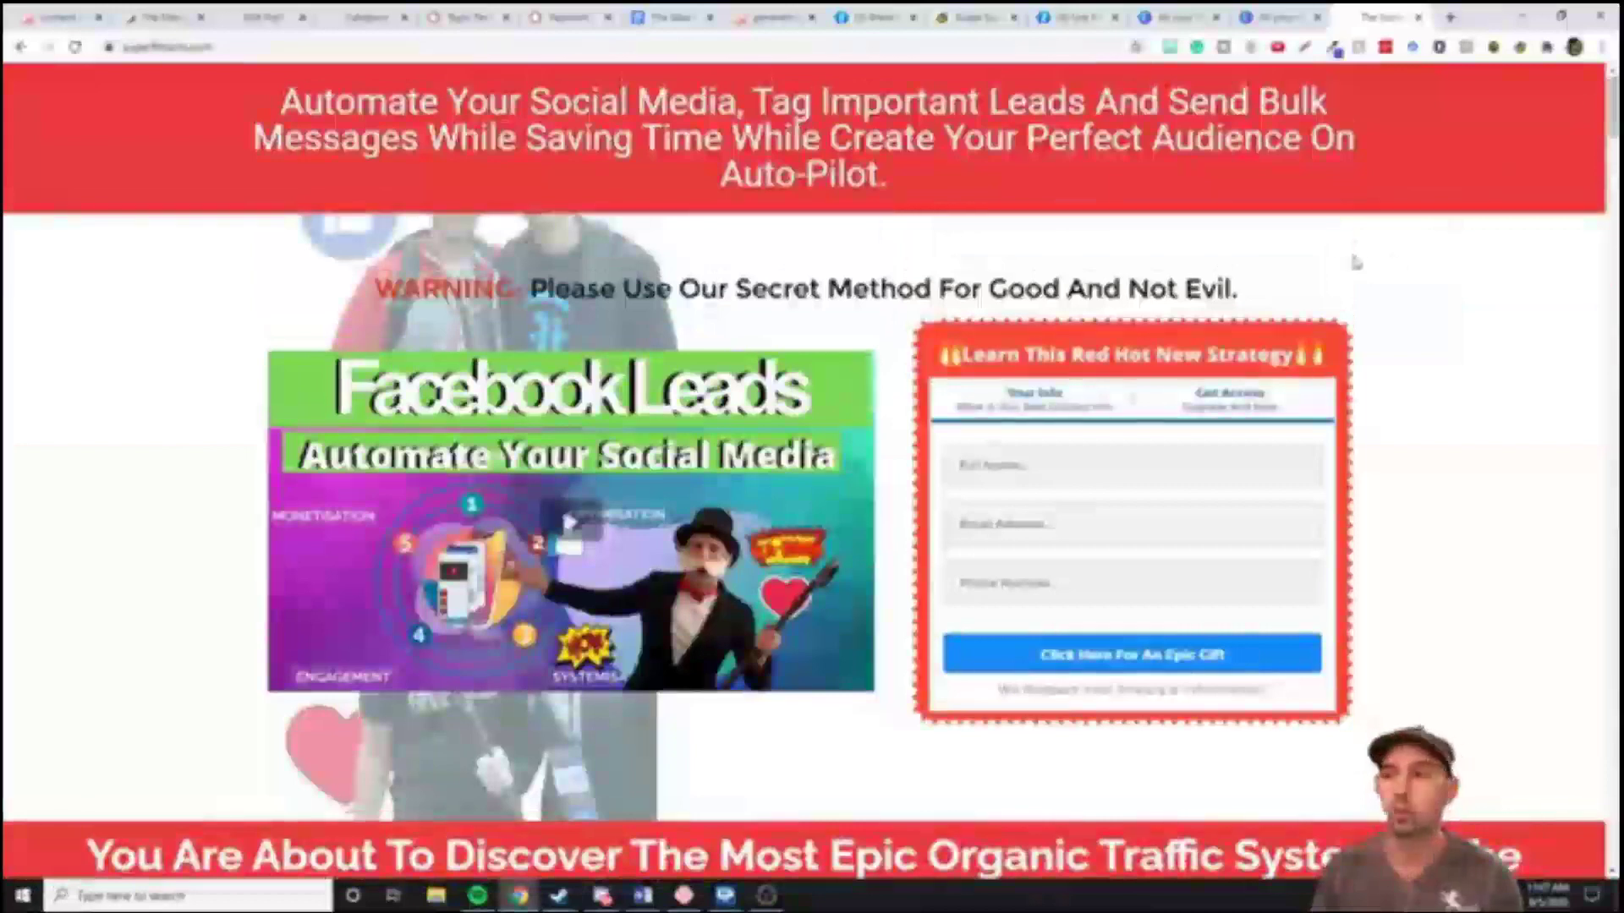
Switch to the Super FB Tools extension dashboard and highlight the new-tool note for version 1.3.8
{"action": "left_click", "coordinate": [991, 52]}
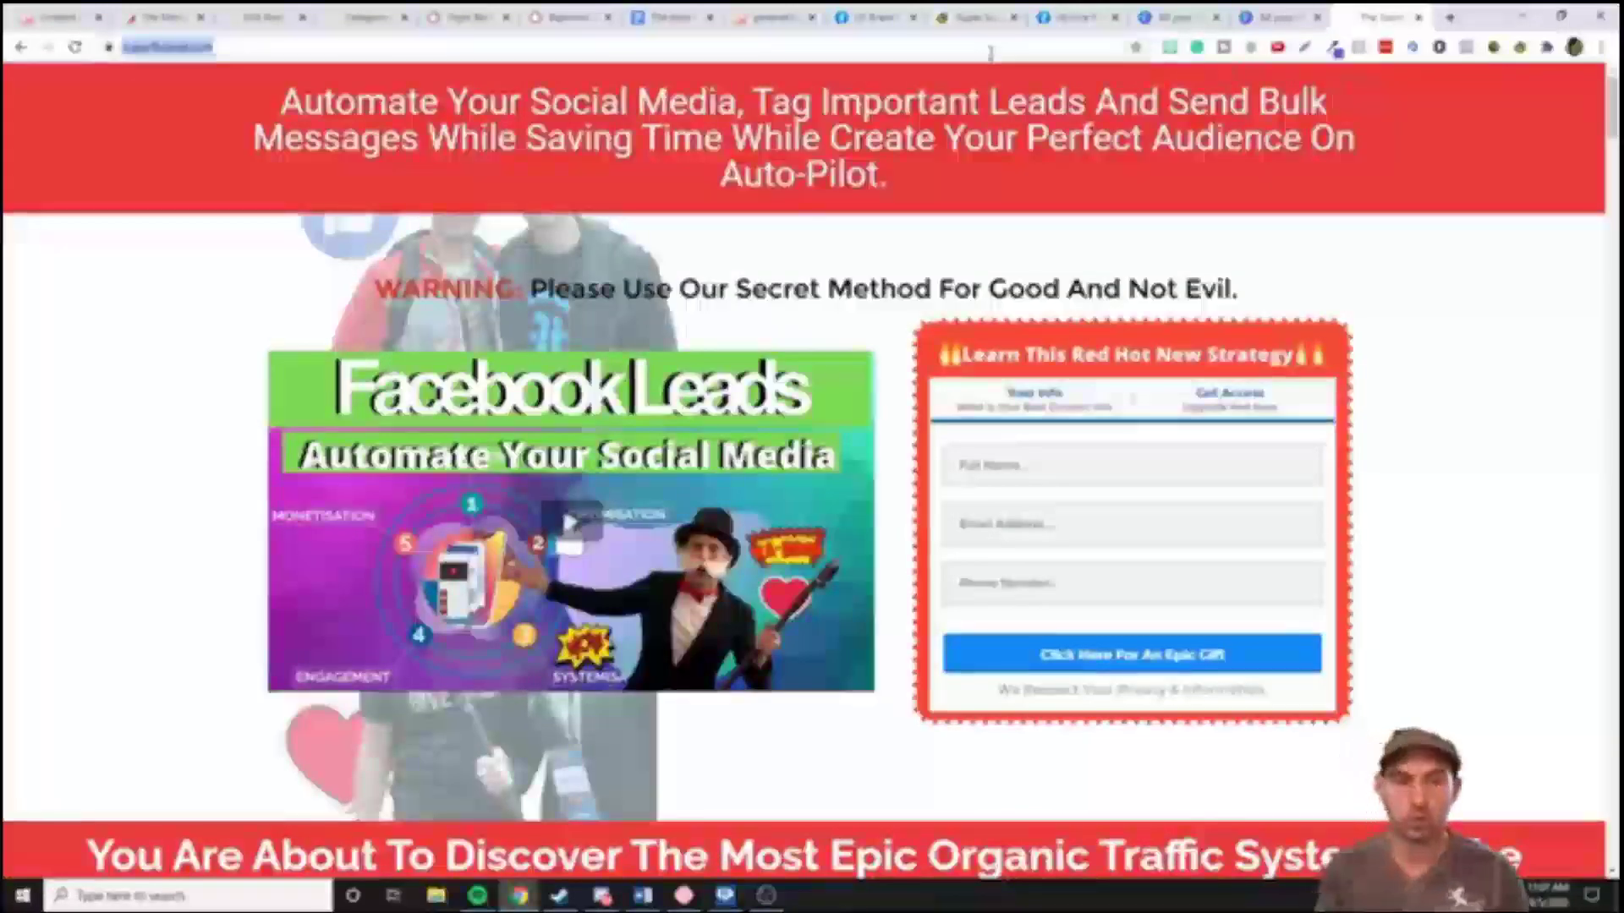
{"action": "type", "text": "superfbleads.com"}
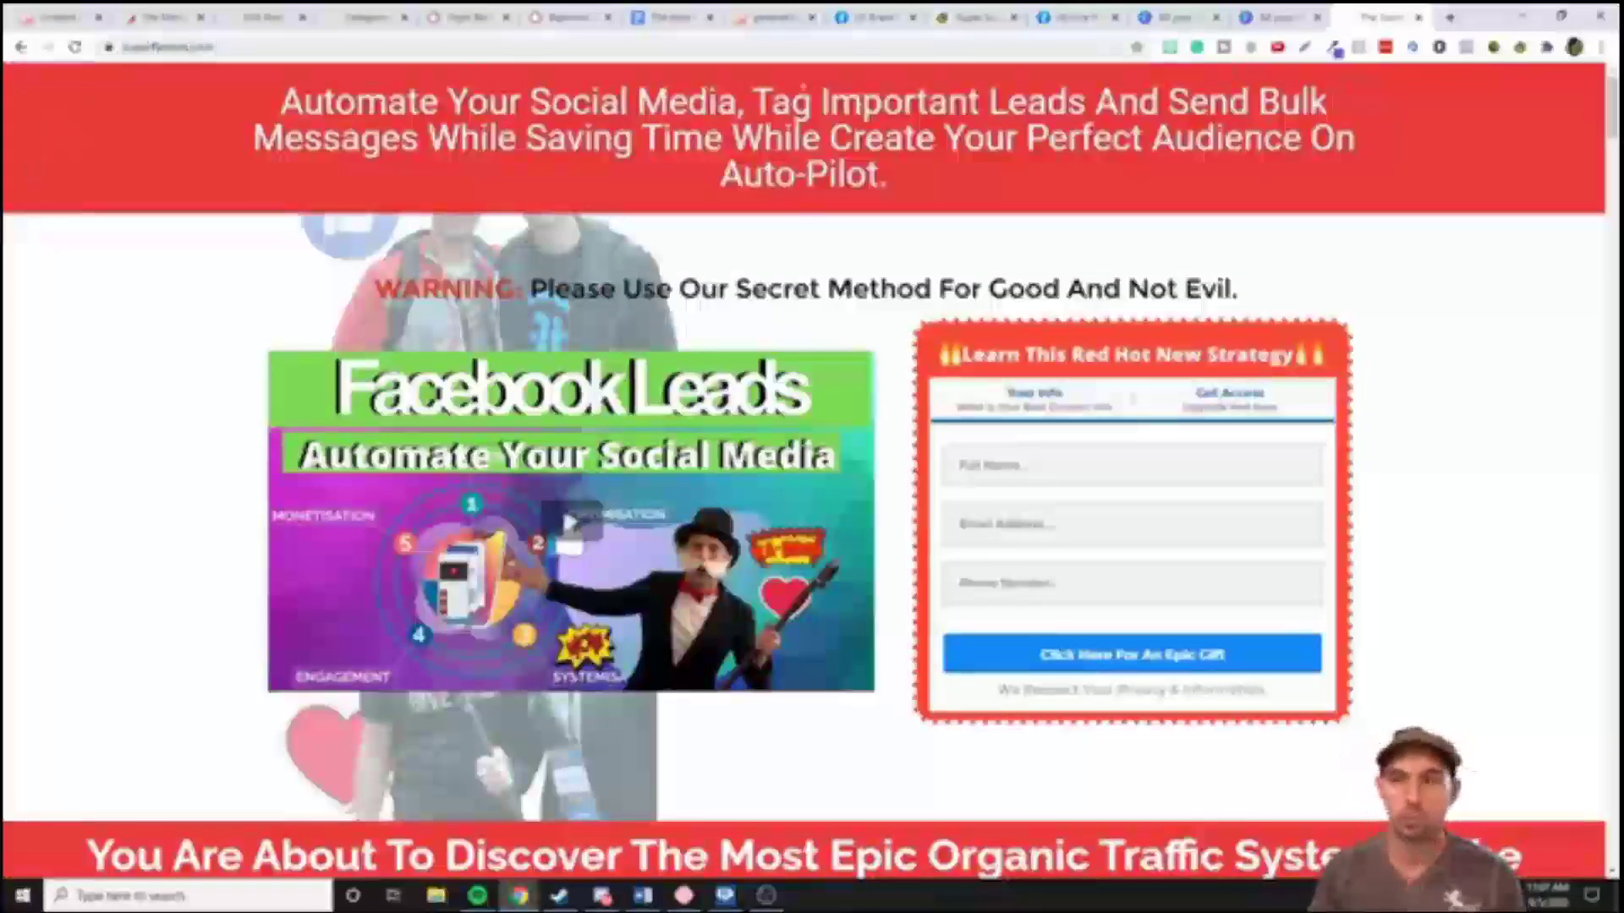
{"action": "left_click", "coordinate": [1522, 49]}
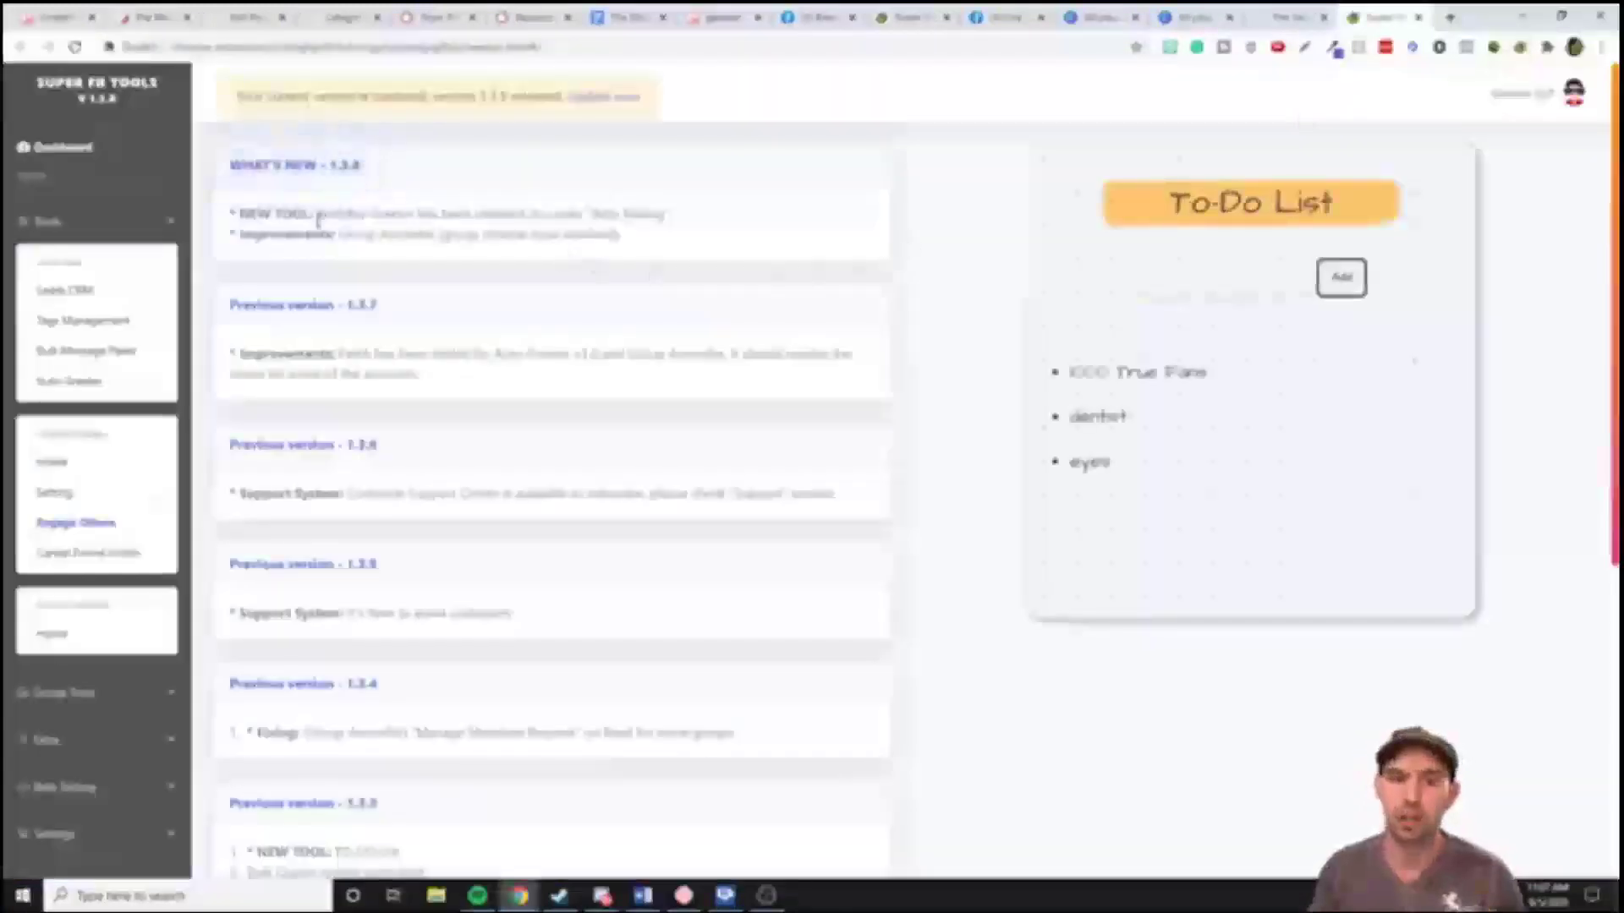
{"action": "left_click_drag", "start_coordinate": [318, 215], "coordinate": [499, 215]}
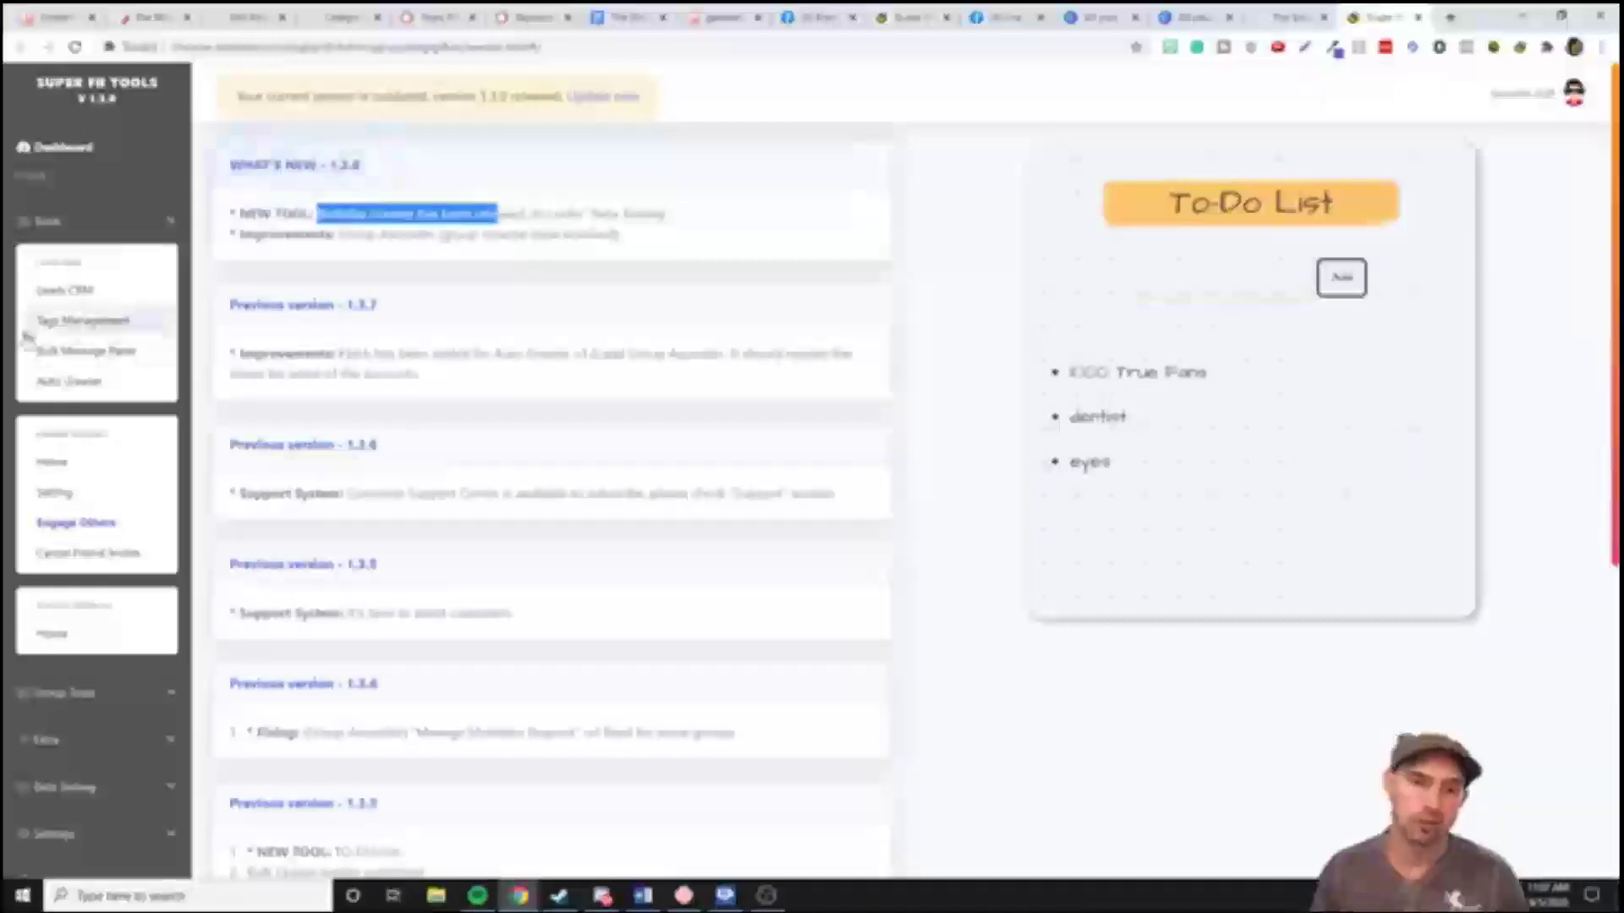
Open the Leads CRM and look through the saved leads with their details and assigned tags
{"action": "left_click", "coordinate": [67, 290]}
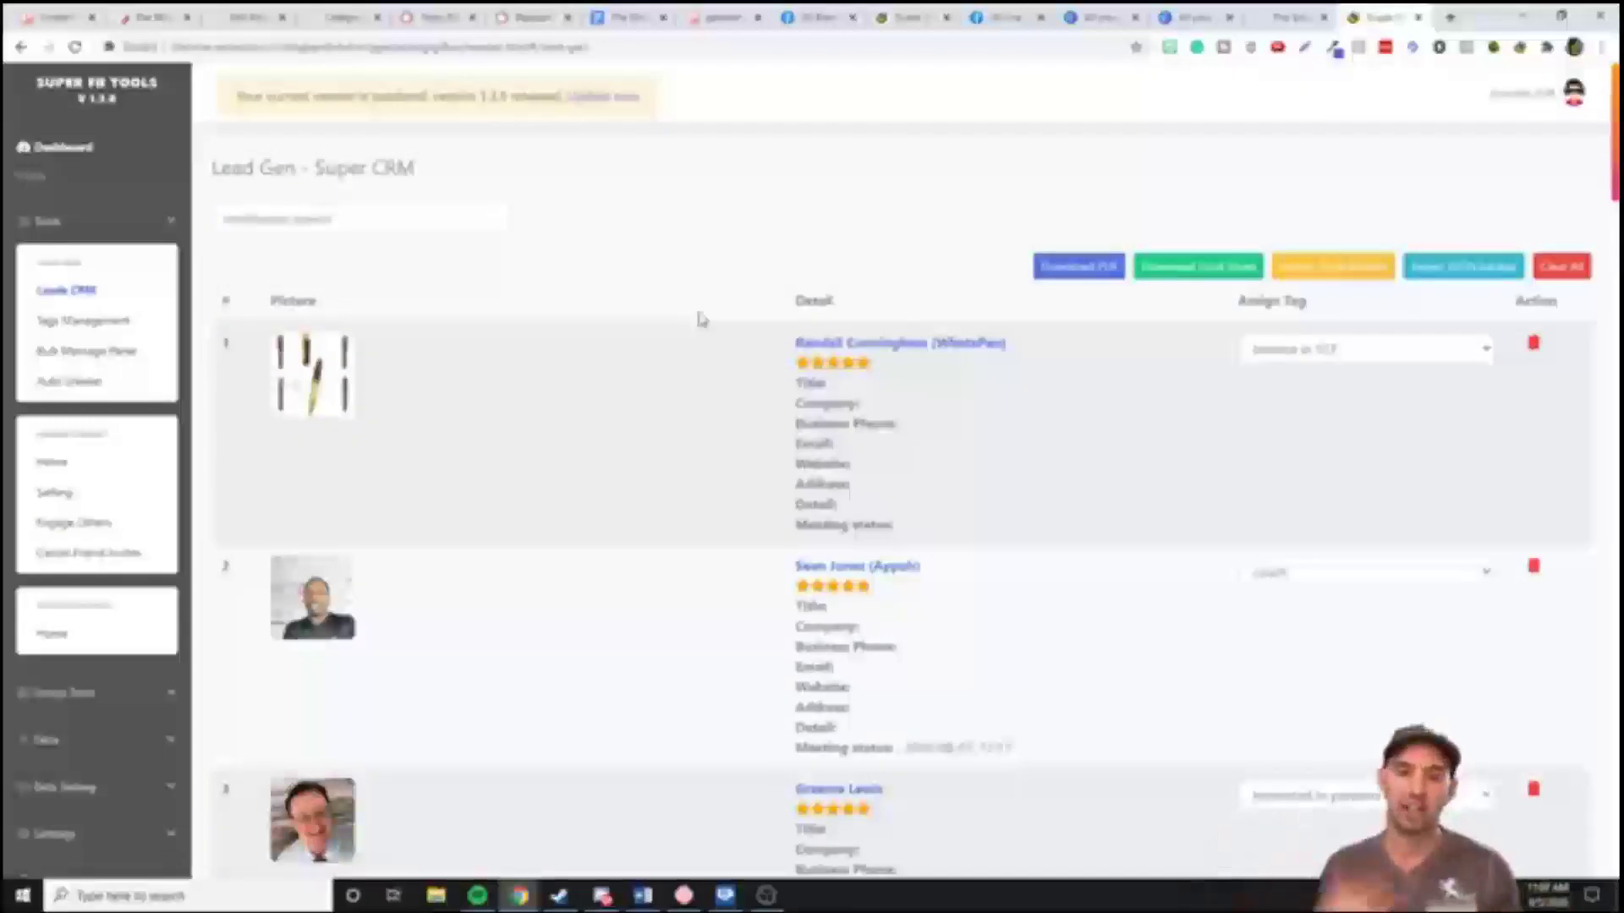
{"action": "scroll", "coordinate": [709, 580], "scroll_direction": "down", "scroll_amount": 3}
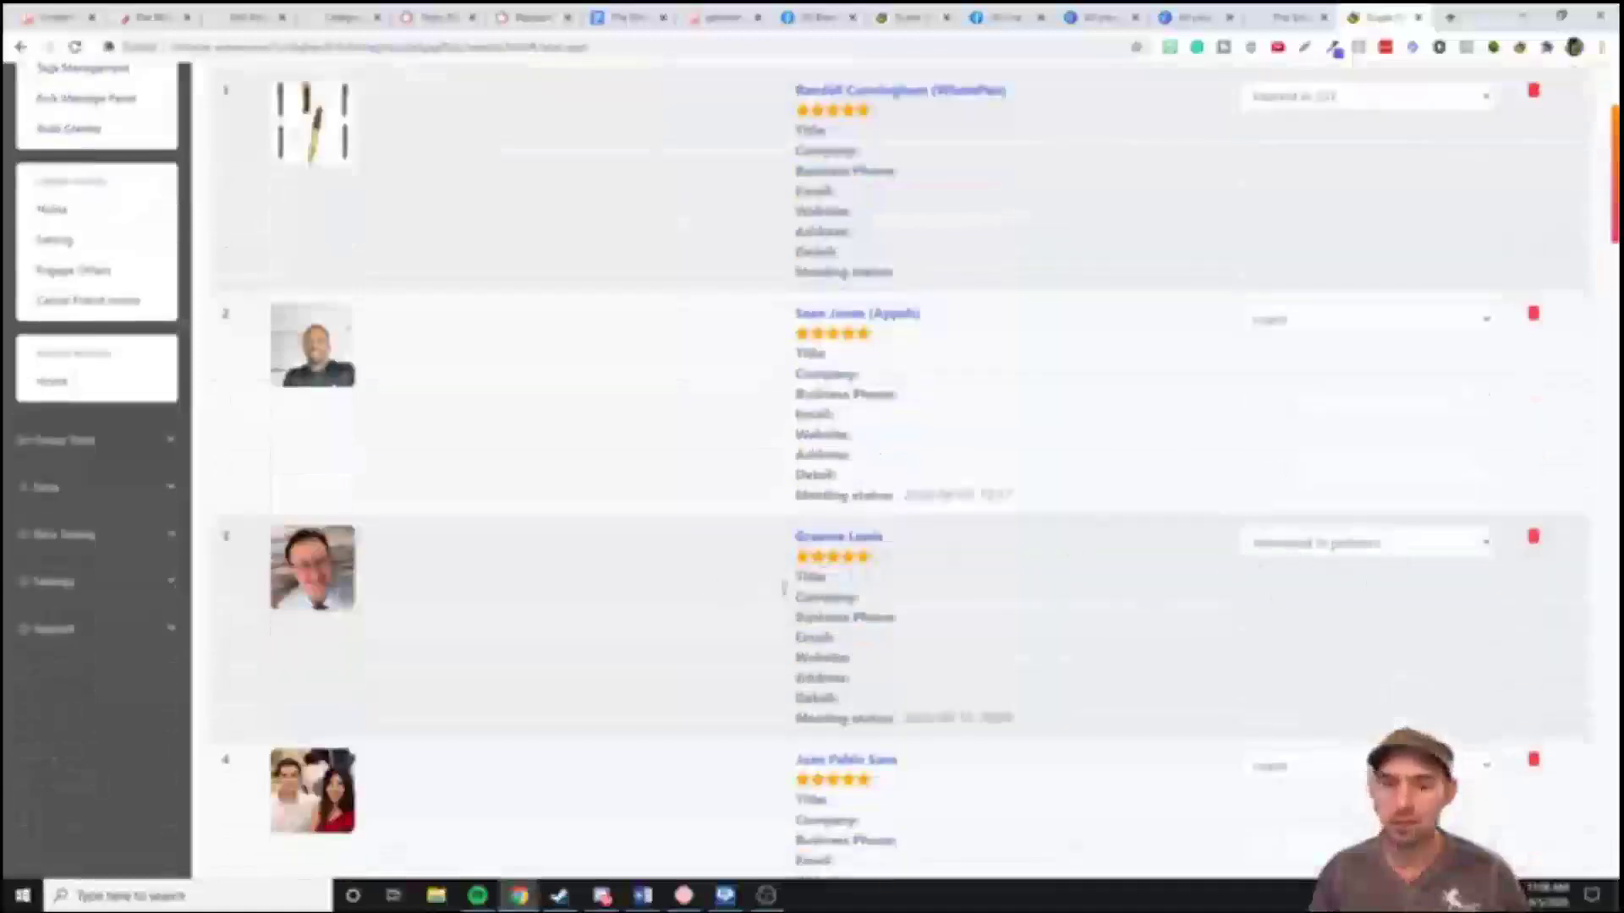
{"action": "scroll", "coordinate": [744, 589], "scroll_direction": "up", "scroll_amount": 3}
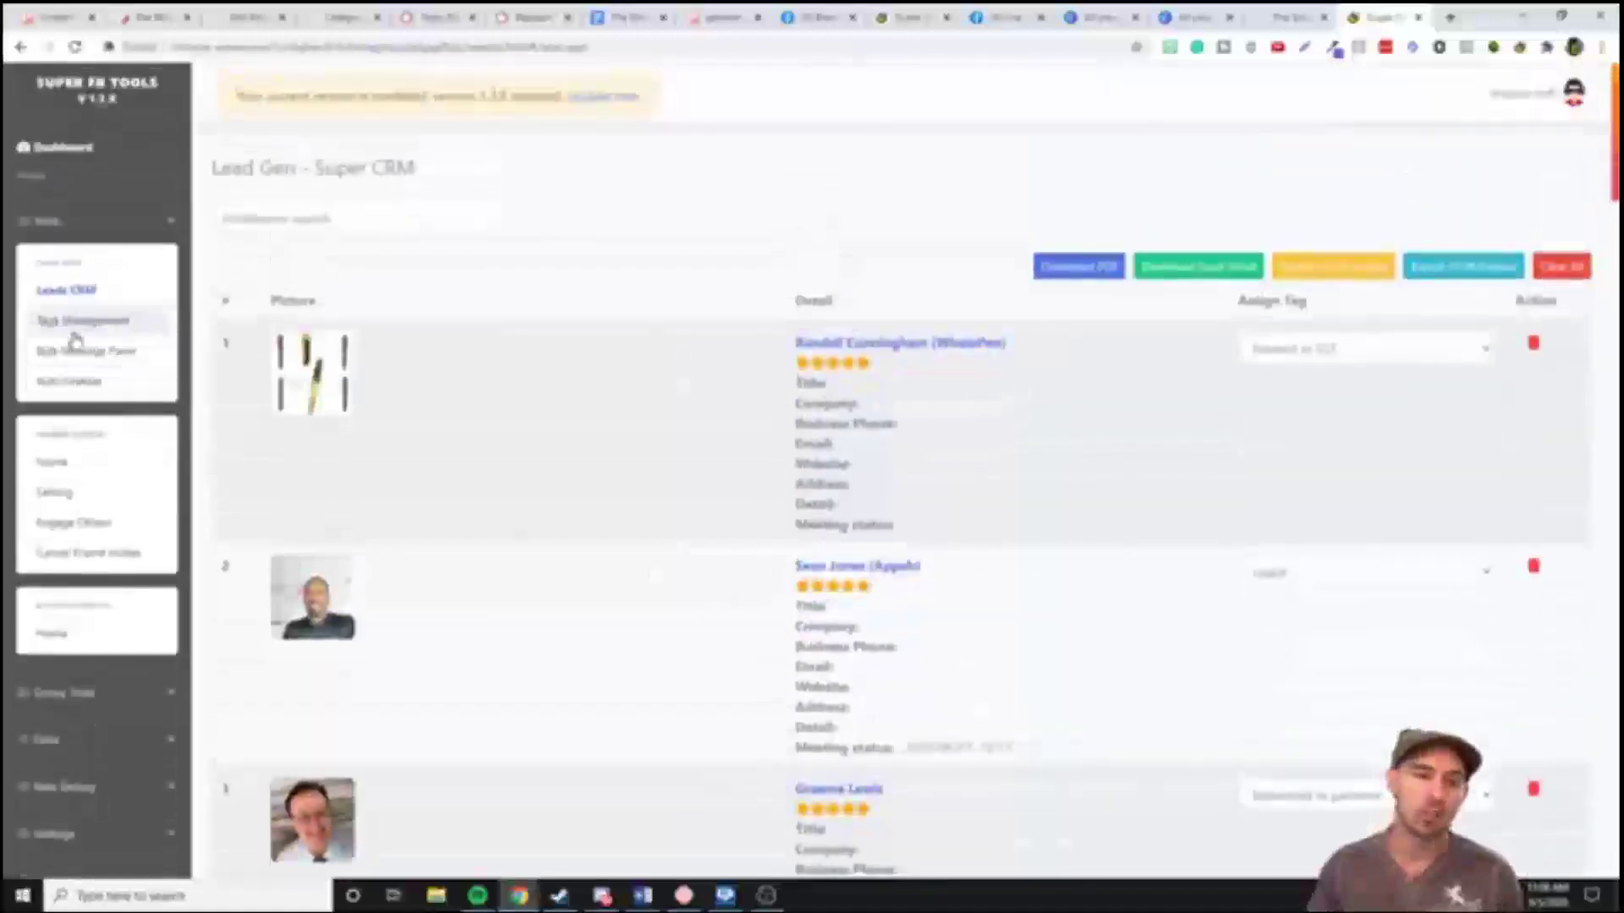
Open the Bulk Message Panel, choose a lead tag and create a message queue for it with the prefilled greeting
{"action": "left_click", "coordinate": [85, 351]}
{"action": "left_click", "coordinate": [485, 268]}
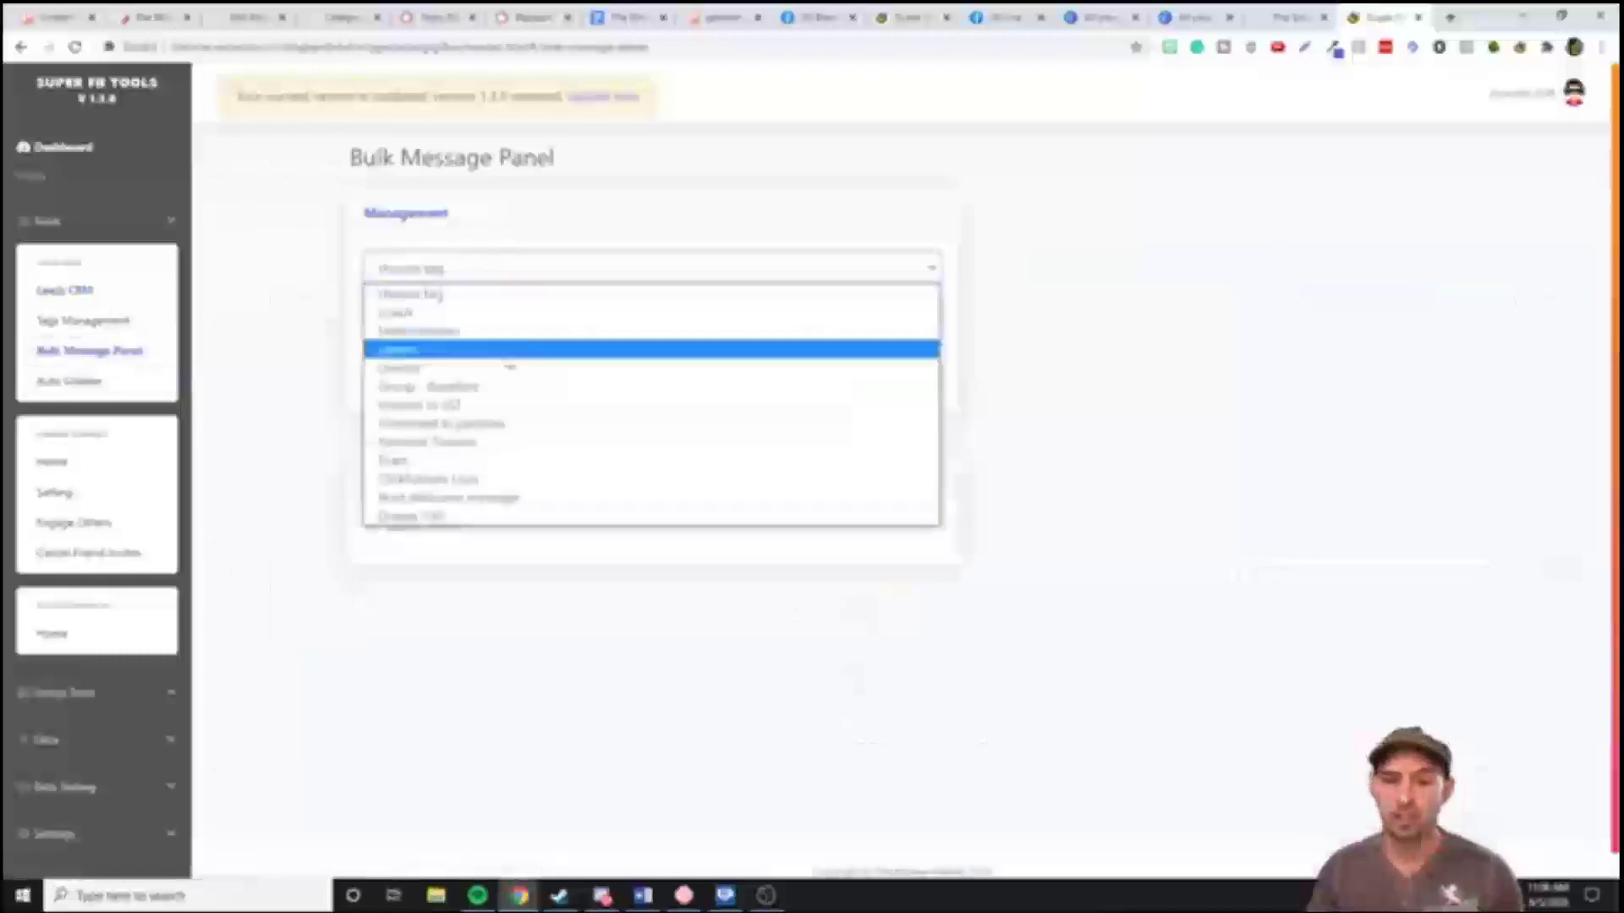
{"action": "left_click", "coordinate": [492, 407]}
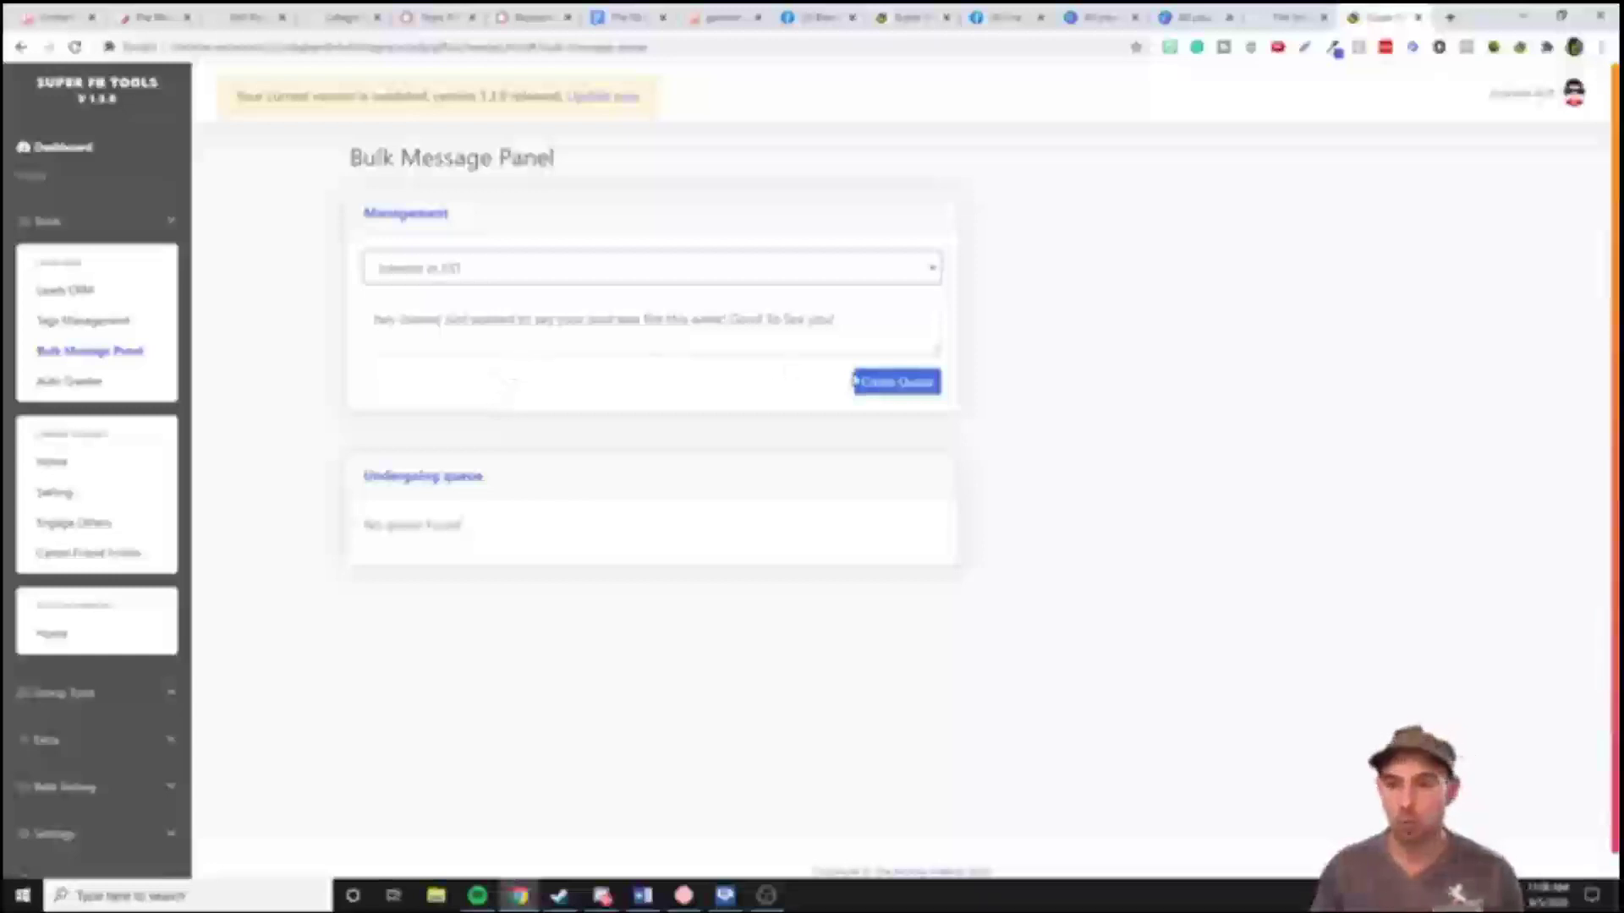
{"action": "left_click", "coordinate": [854, 382]}
Check the scheduled send time of each message in the undergoing queue by highlighting it
{"action": "scroll", "coordinate": [762, 431], "scroll_direction": "down", "scroll_amount": 3}
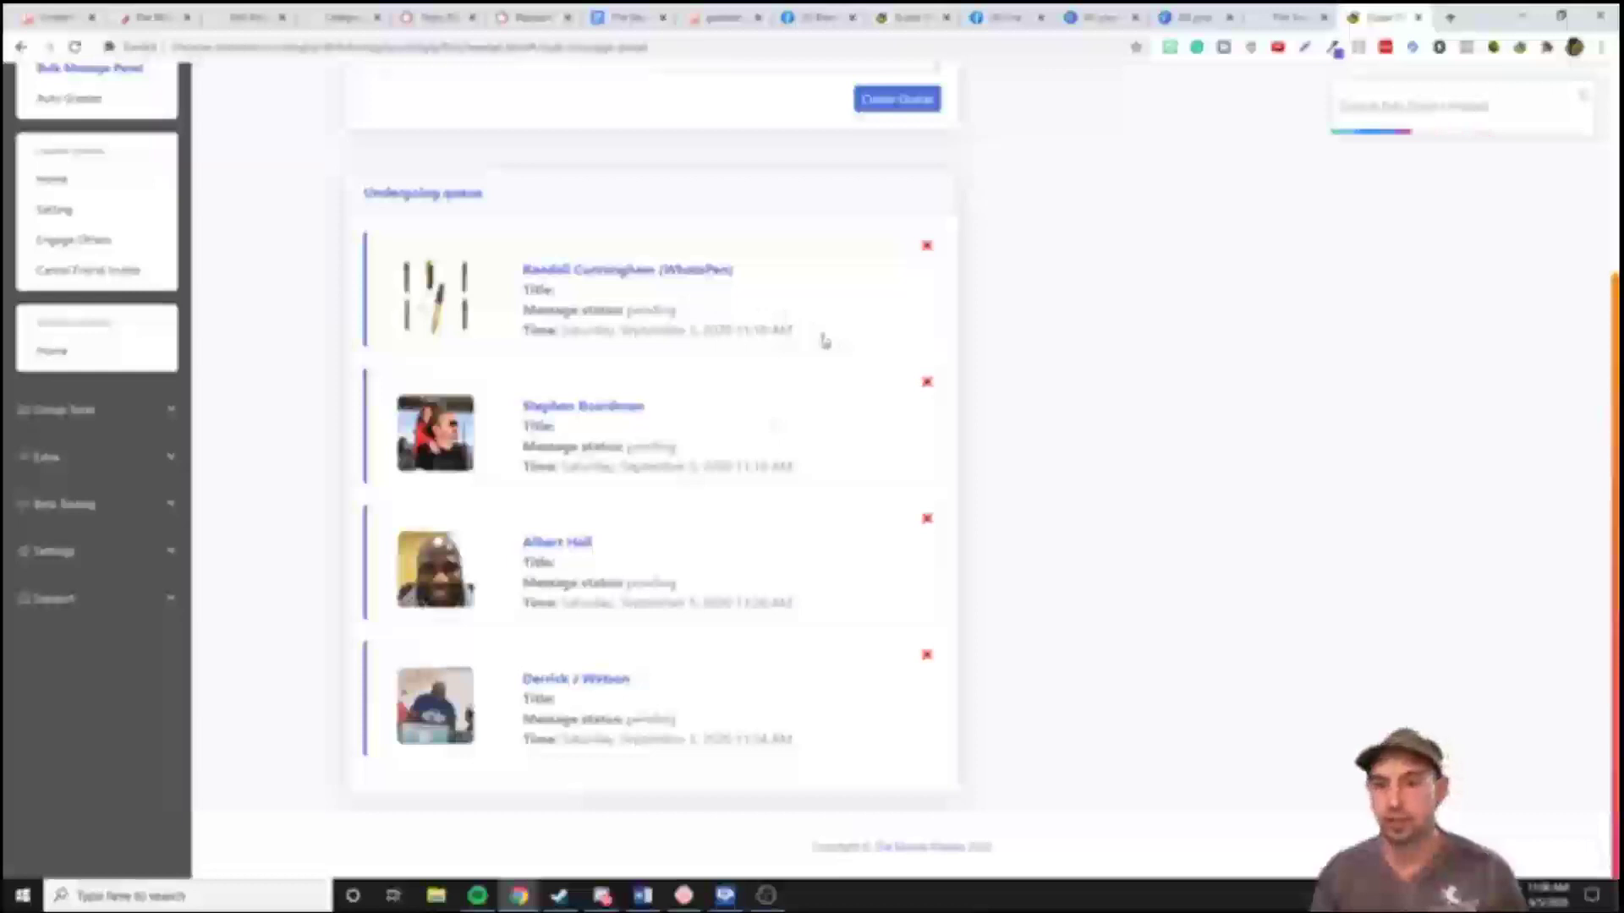
{"action": "left_click_drag", "start_coordinate": [824, 341], "coordinate": [735, 334]}
{"action": "left_click_drag", "start_coordinate": [795, 467], "coordinate": [737, 467]}
{"action": "left_click_drag", "start_coordinate": [805, 602], "coordinate": [719, 603]}
{"action": "left_click", "coordinate": [787, 751]}
{"action": "left_click_drag", "start_coordinate": [792, 741], "coordinate": [726, 740]}
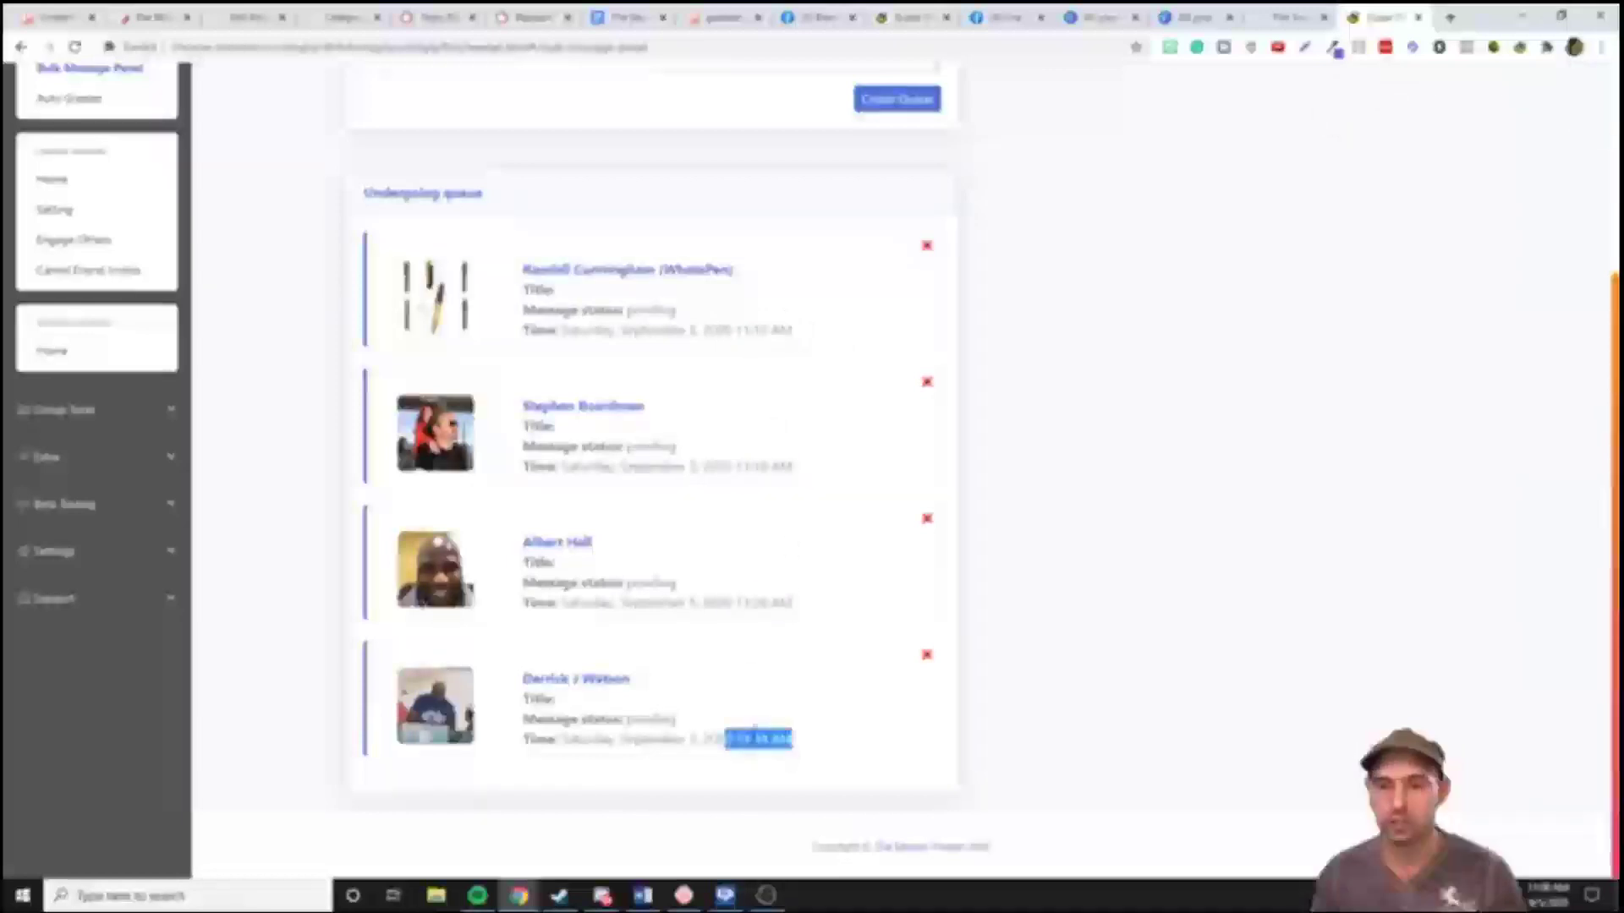
Remove all pending messages from the undergoing queue and open the Auto Greeter
{"action": "scroll", "coordinate": [768, 719], "scroll_direction": "up", "scroll_amount": 4}
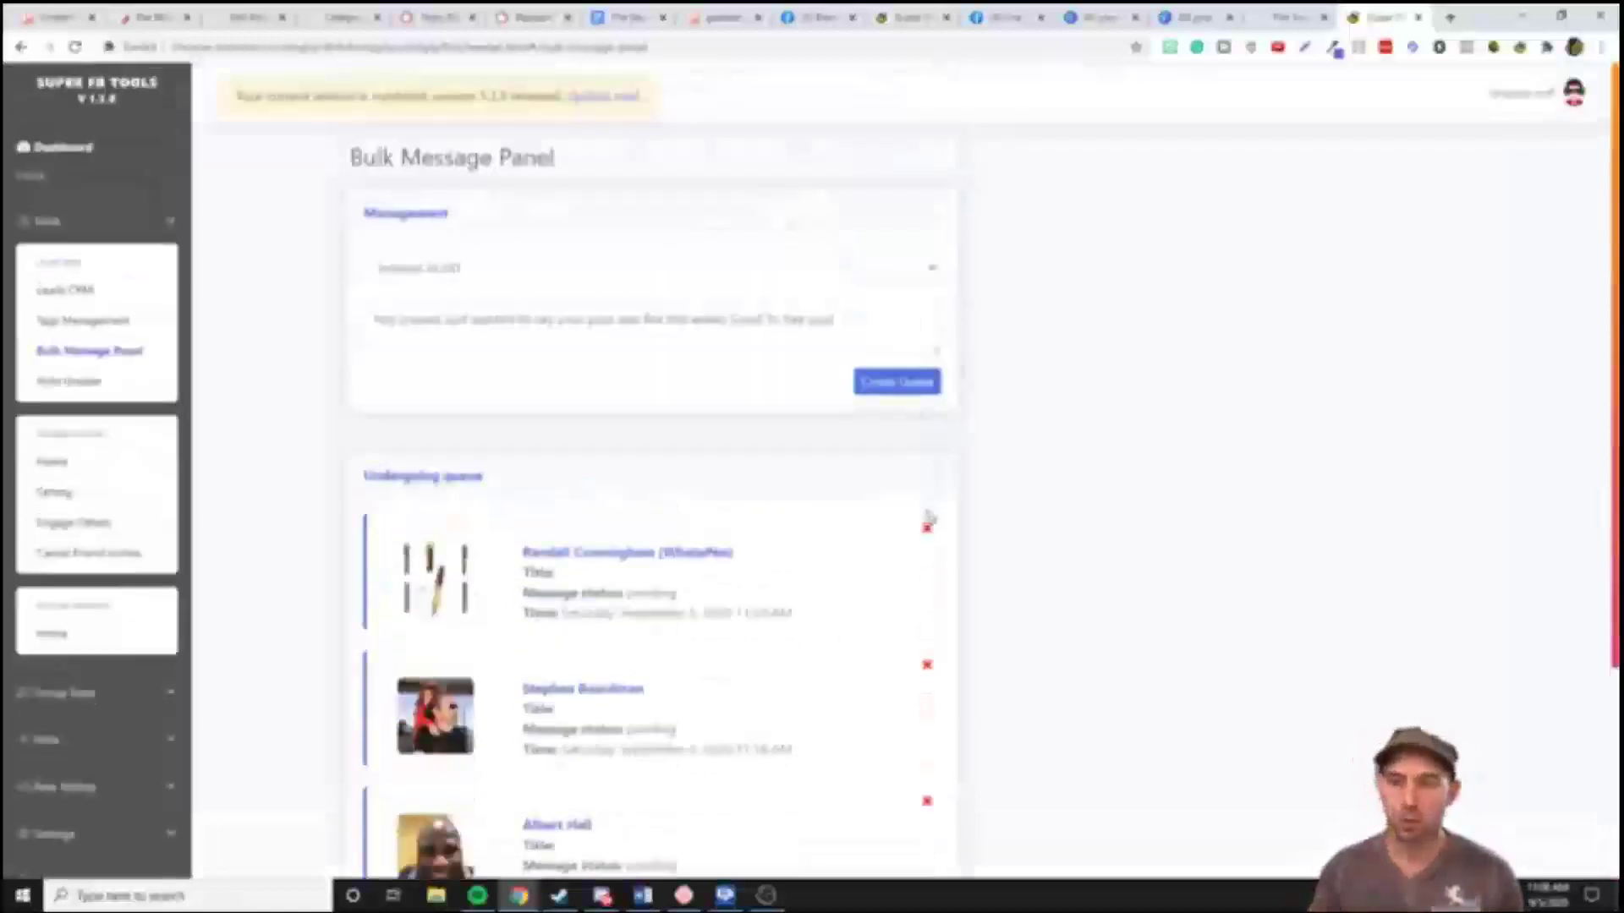
{"action": "left_click", "coordinate": [927, 527]}
{"action": "left_click", "coordinate": [927, 529]}
{"action": "left_click", "coordinate": [927, 529]}
{"action": "left_click", "coordinate": [927, 529]}
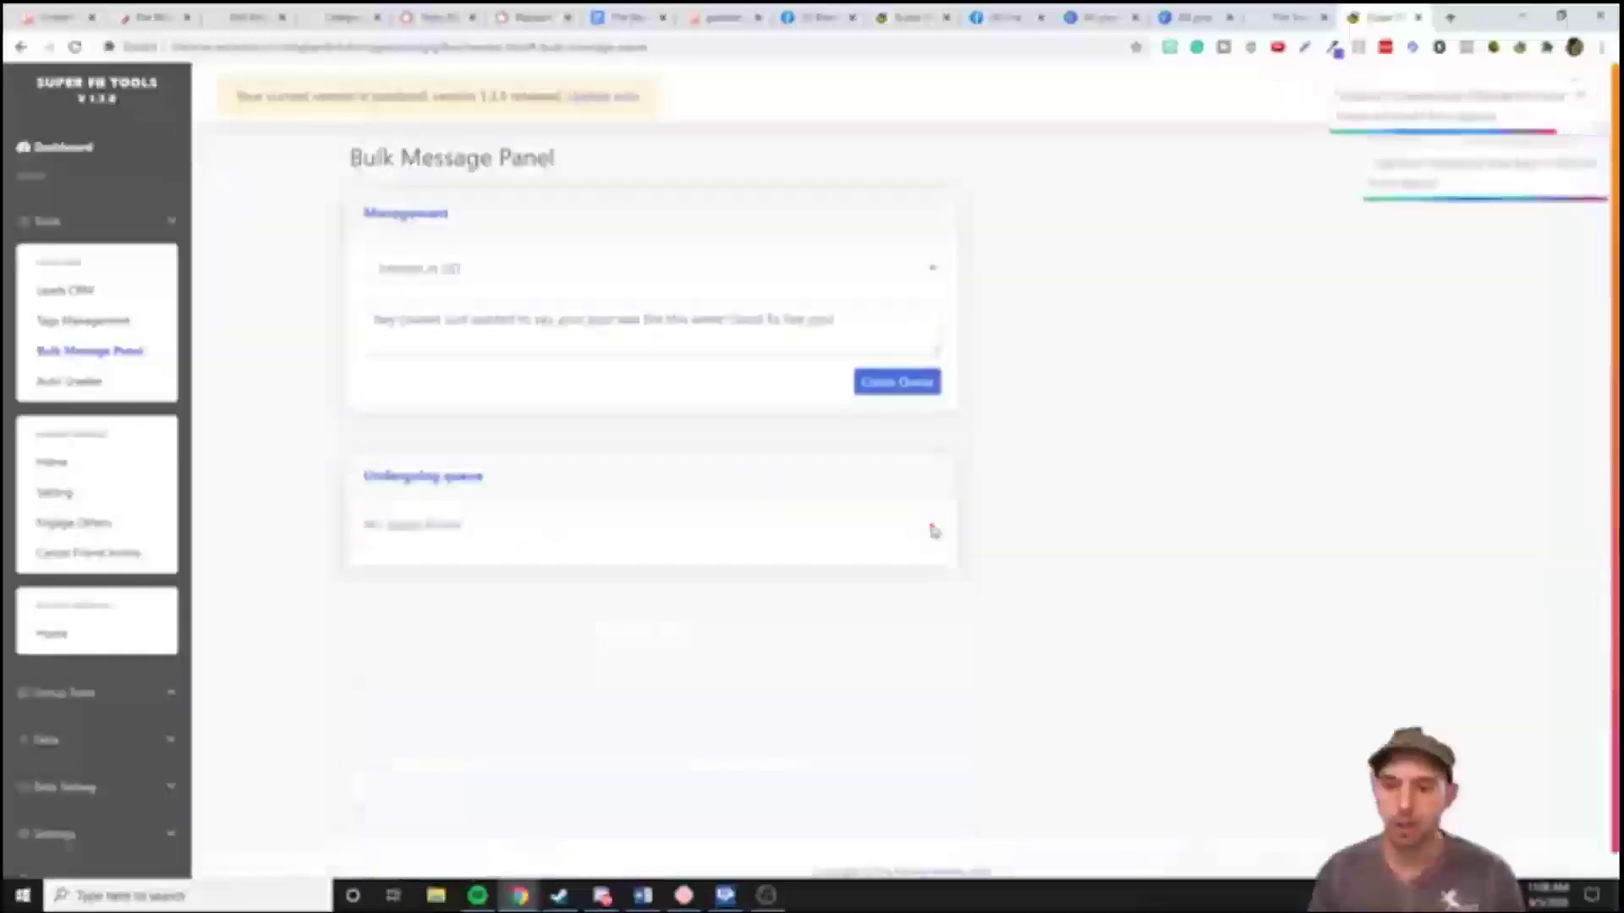
{"action": "left_click", "coordinate": [76, 384]}
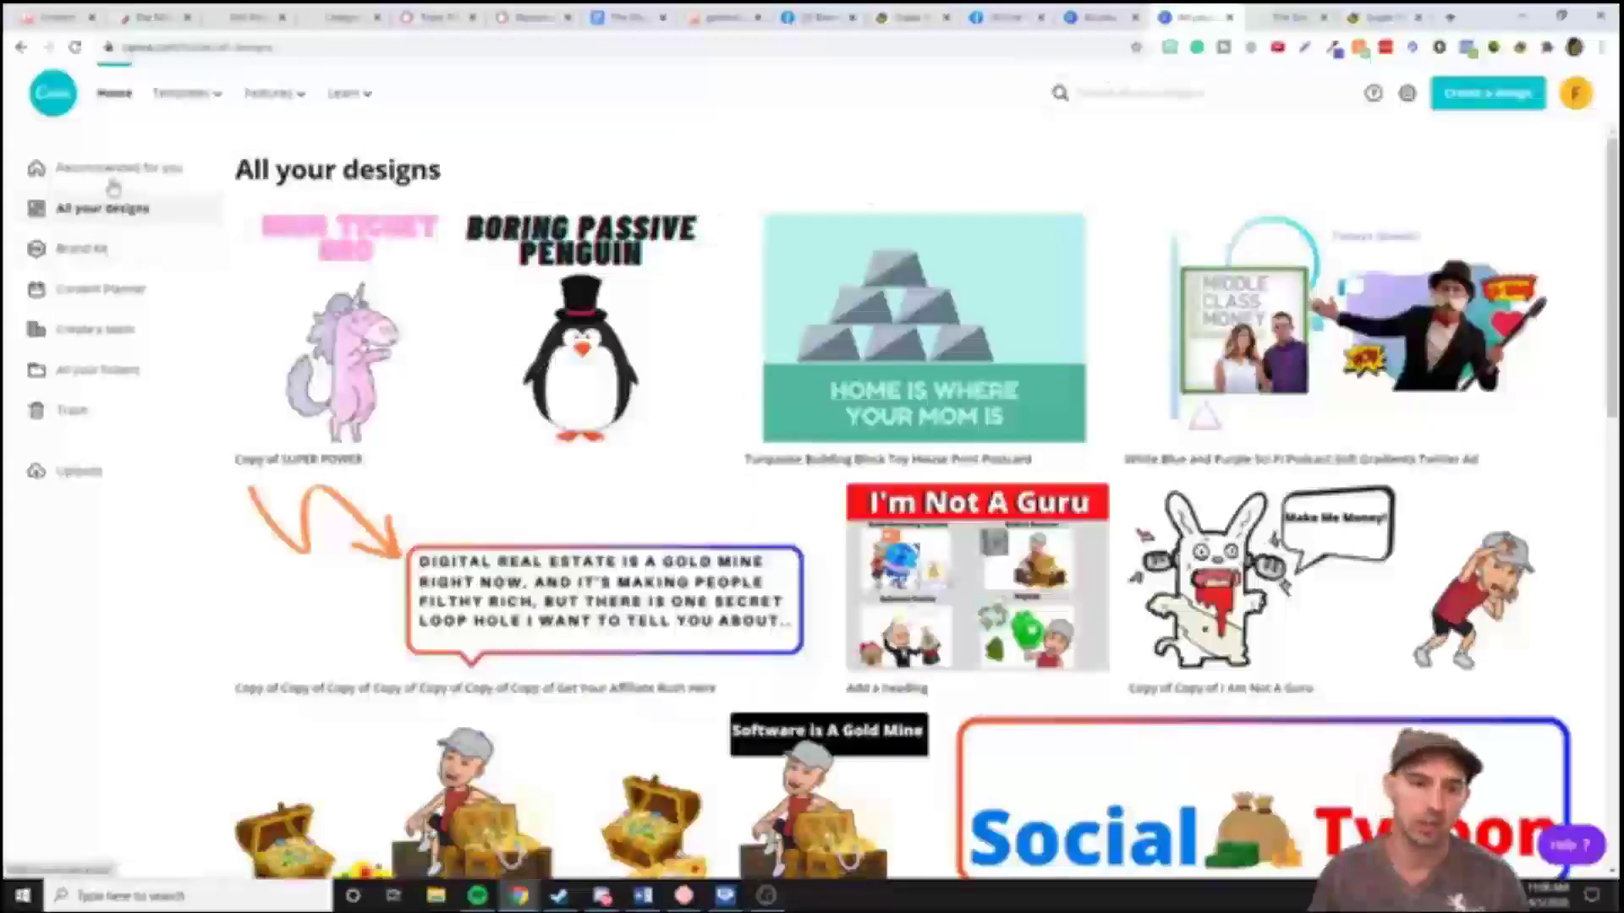
Switch to Canva, open the White Blue and Purple podcast Twitter ad design and find the Gradients elements
{"action": "left_click", "coordinate": [1396, 357]}
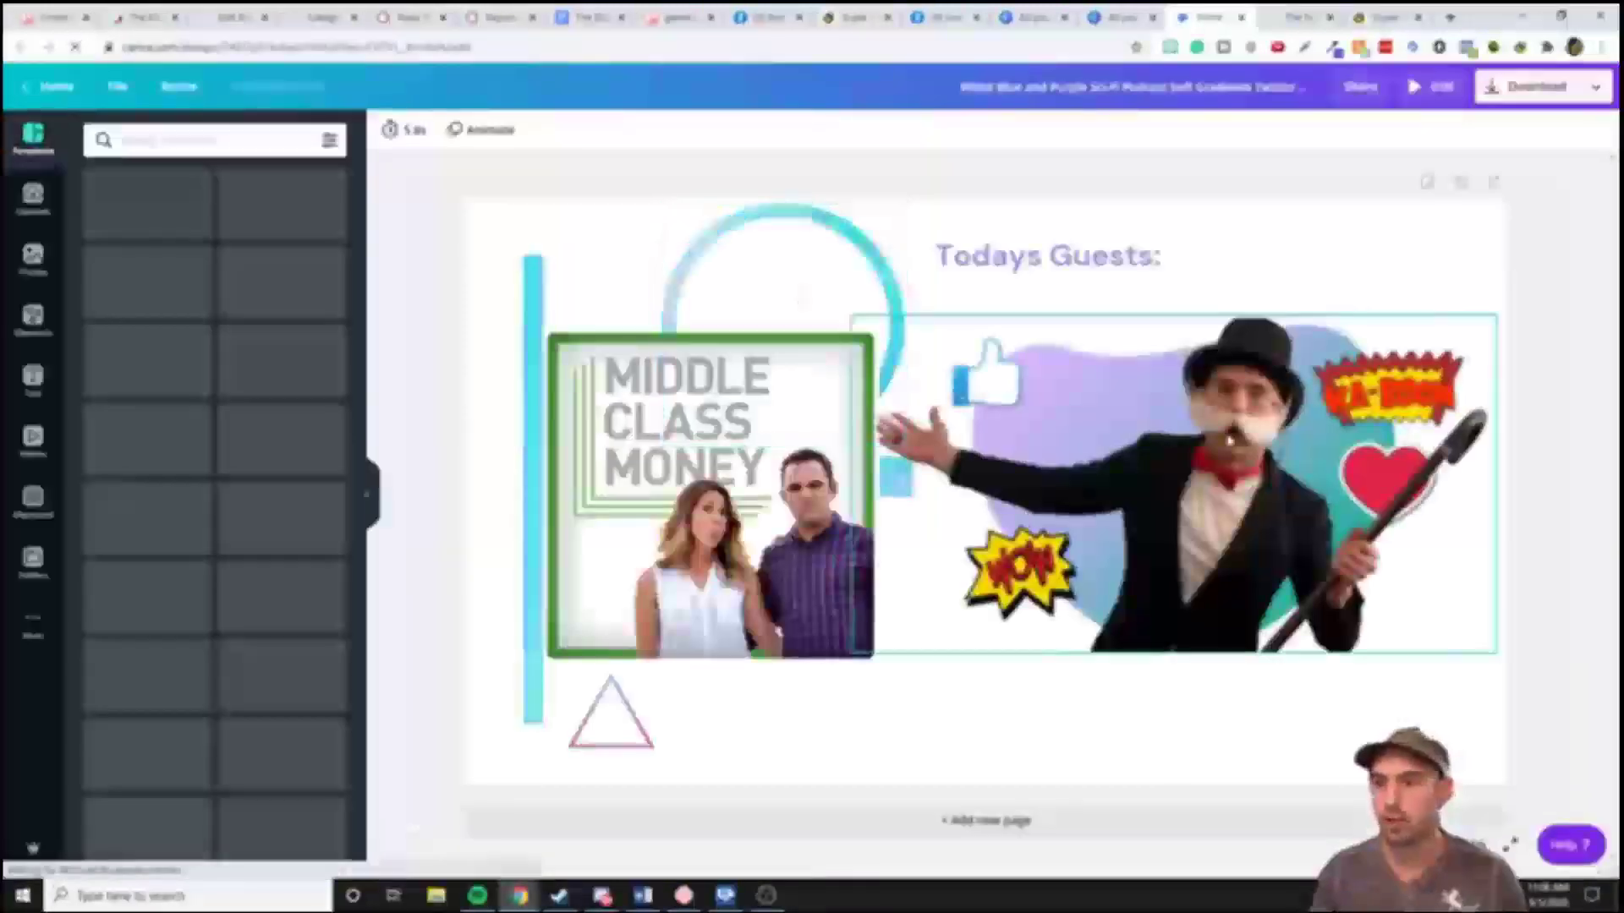
{"action": "left_click", "coordinate": [30, 324]}
{"action": "scroll", "coordinate": [152, 413], "scroll_direction": "down", "scroll_amount": 10}
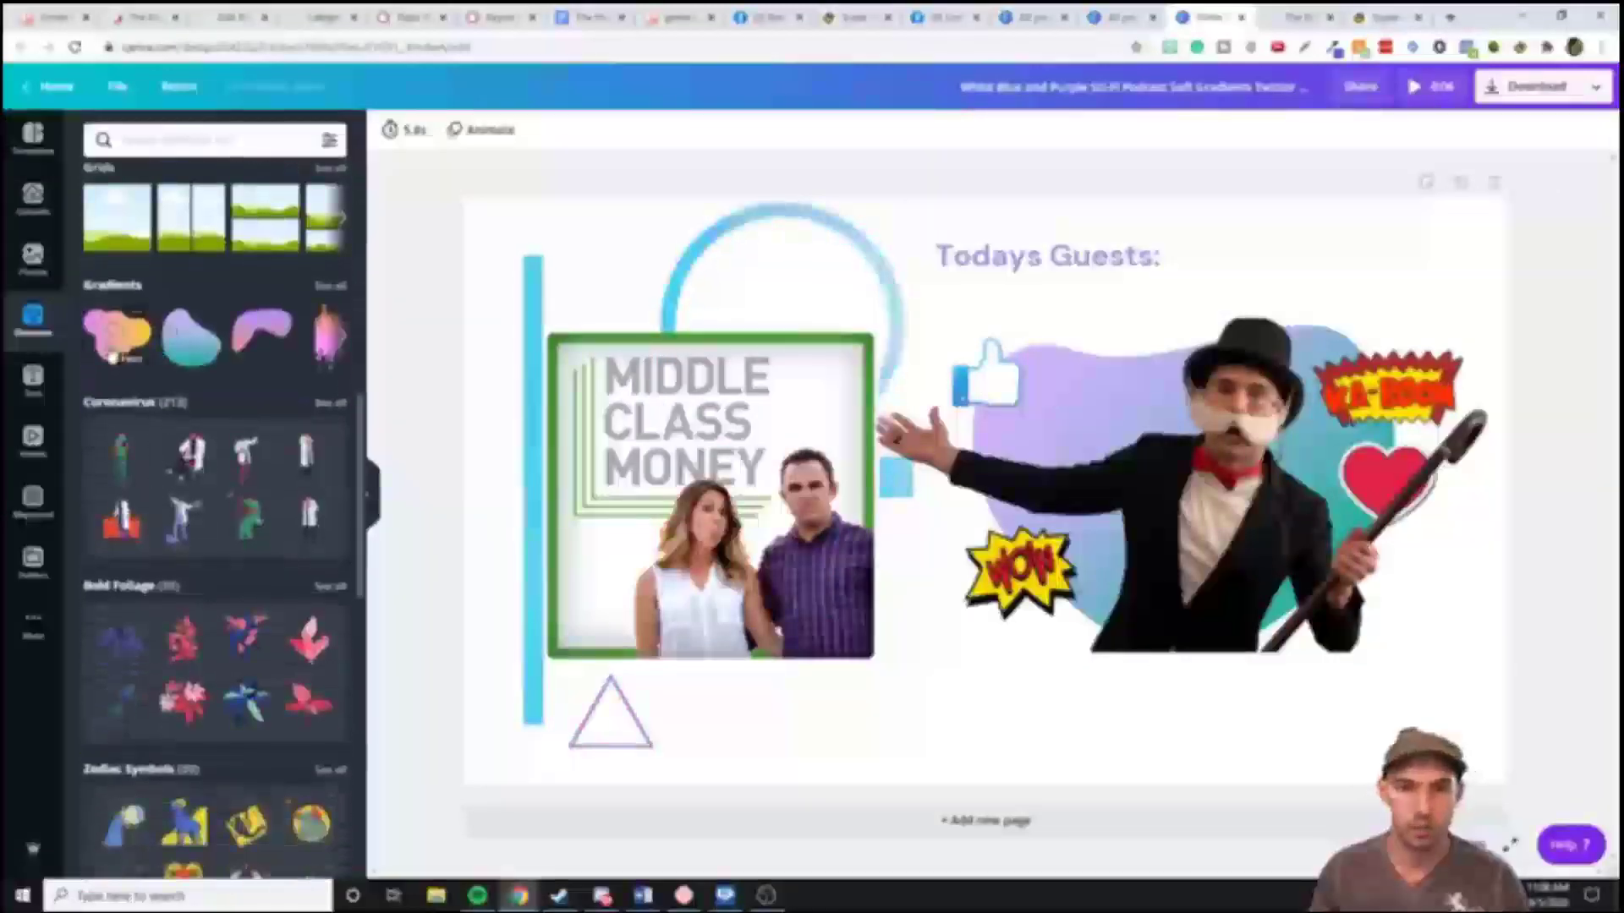
Try gradient shapes from the Gradients collection on the podcast design and delete them
{"action": "left_click", "coordinate": [123, 353]}
{"action": "key", "text": "Delete"}
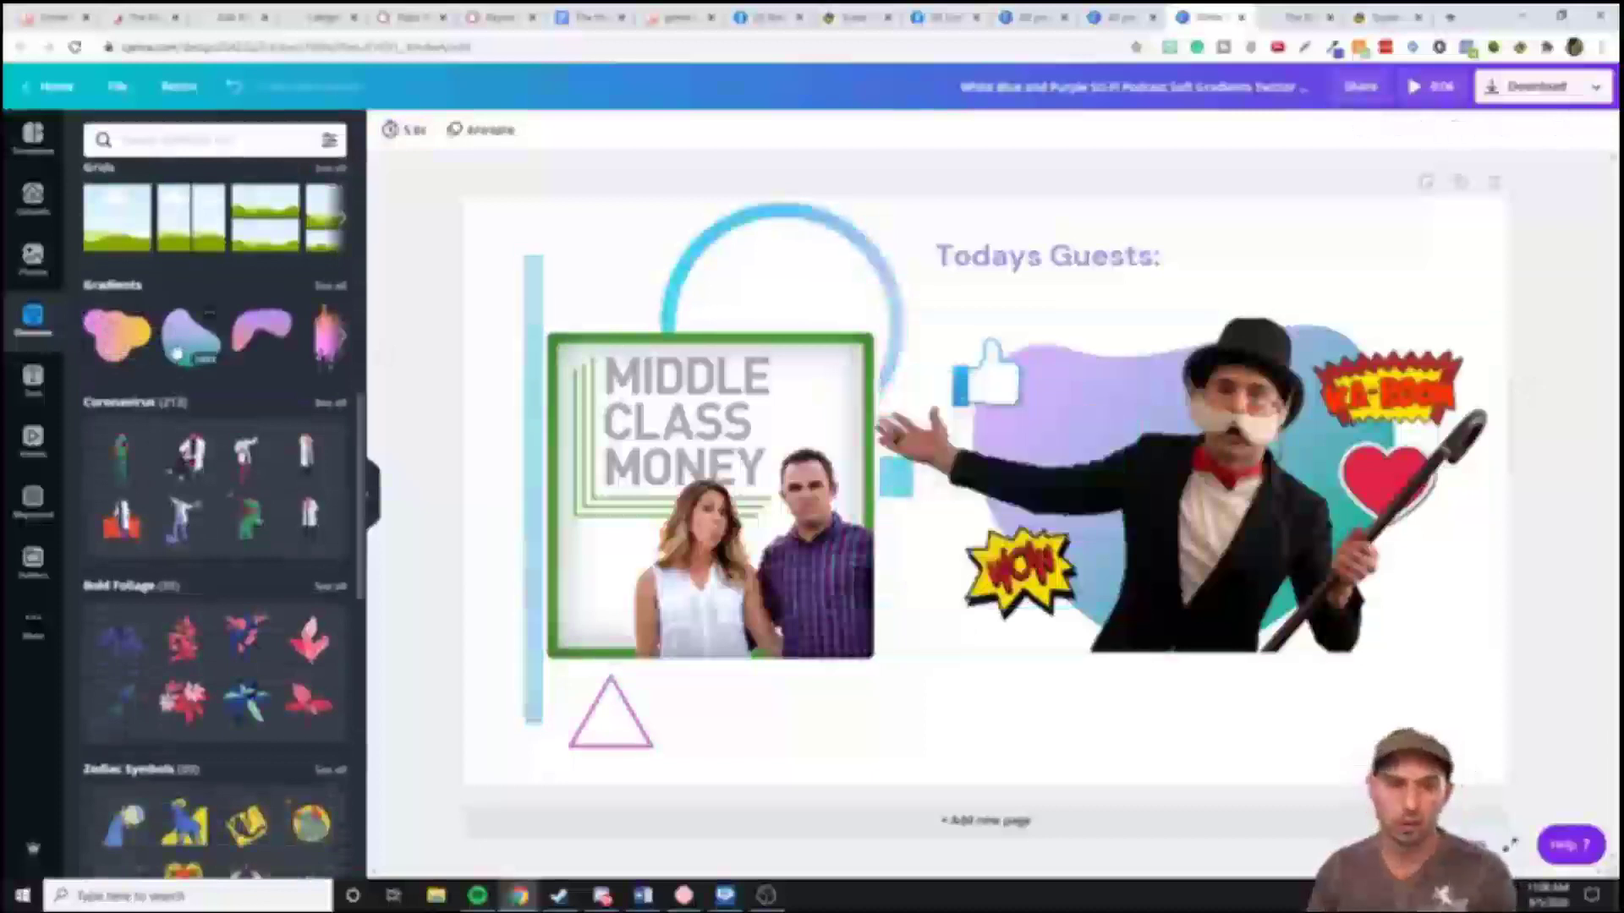
{"action": "left_click", "coordinate": [1118, 424]}
{"action": "key", "text": "Delete"}
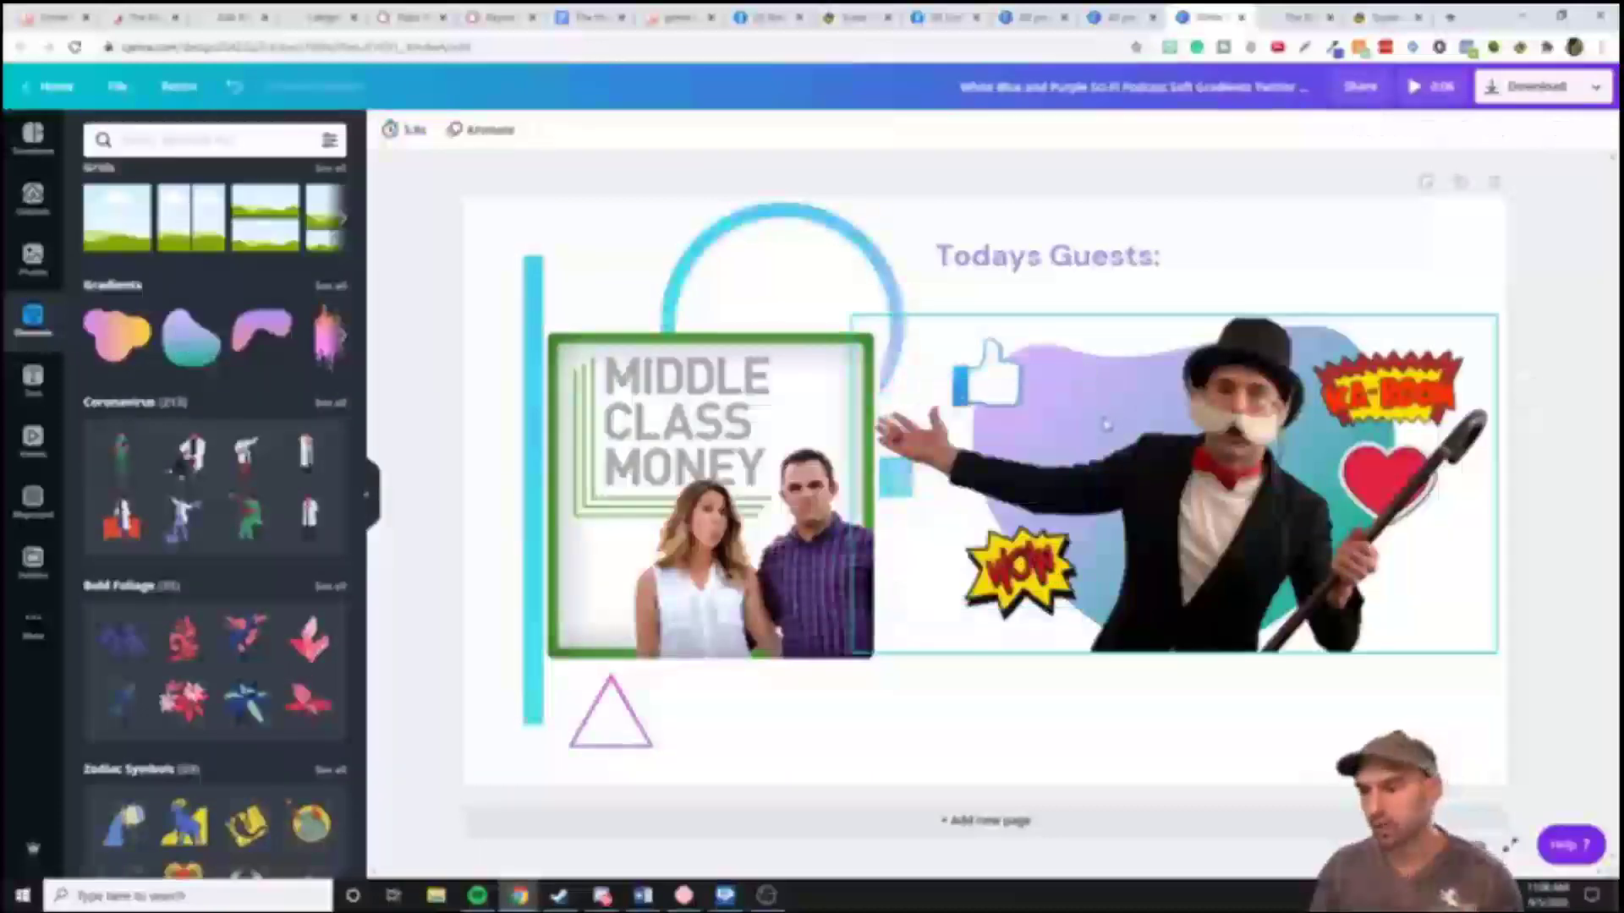
Show the full collection of gradient elements
{"action": "left_click", "coordinate": [332, 287]}
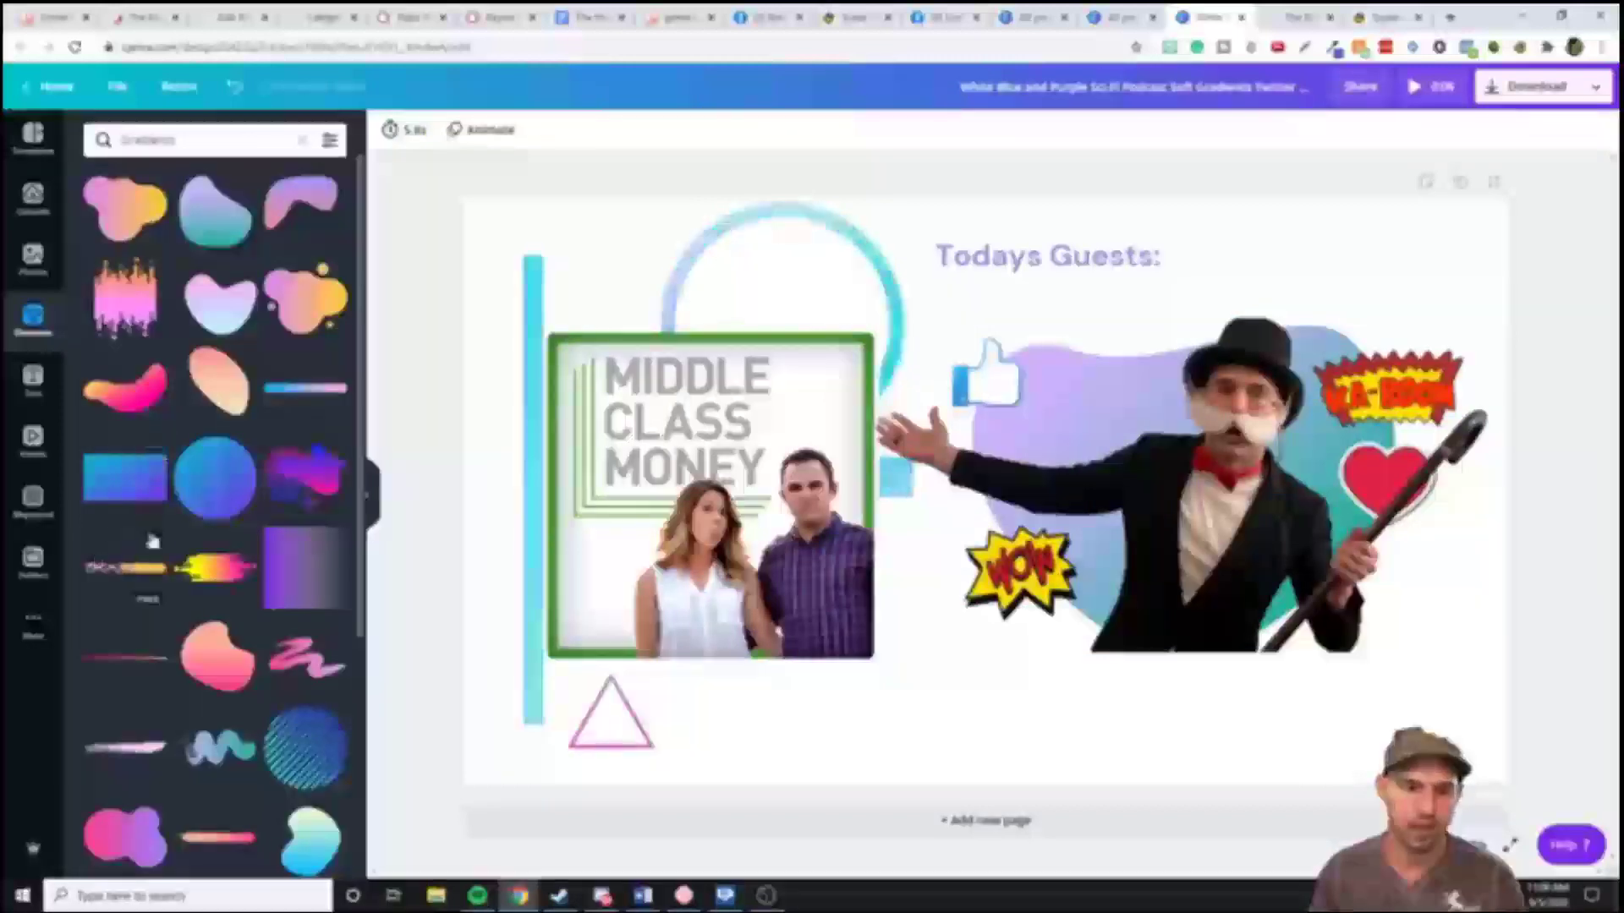
Review the list of Canva Pro features, from Brand Kit Pro to Canva Schedule, and bring up the design templates
{"action": "left_click", "coordinate": [31, 850]}
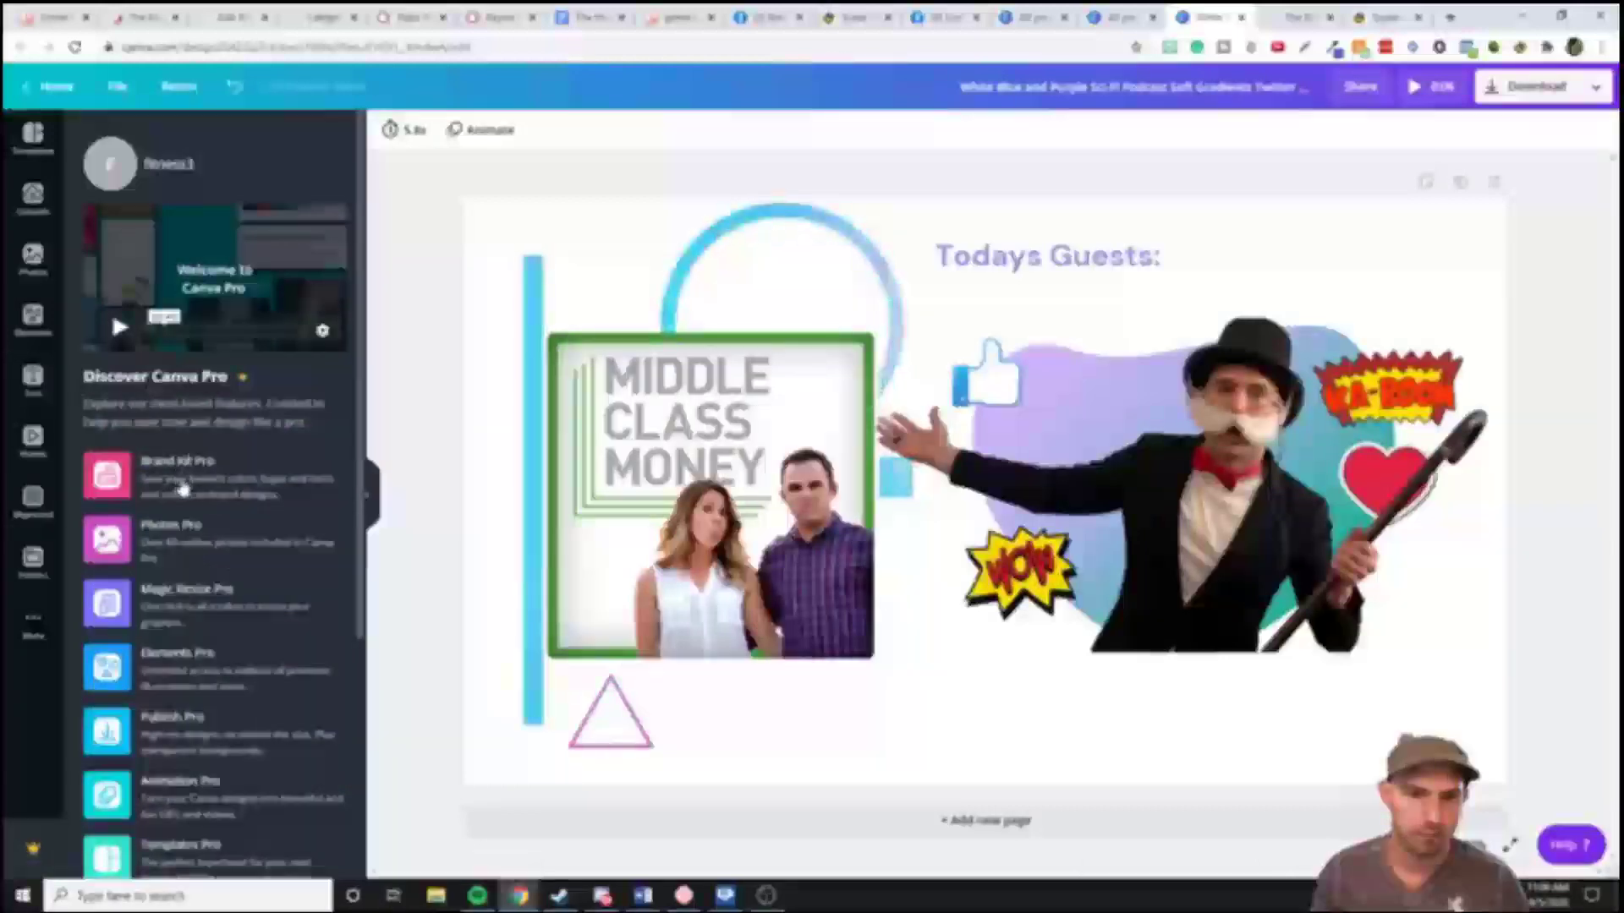
{"action": "scroll", "coordinate": [197, 499], "scroll_direction": "down", "scroll_amount": 3}
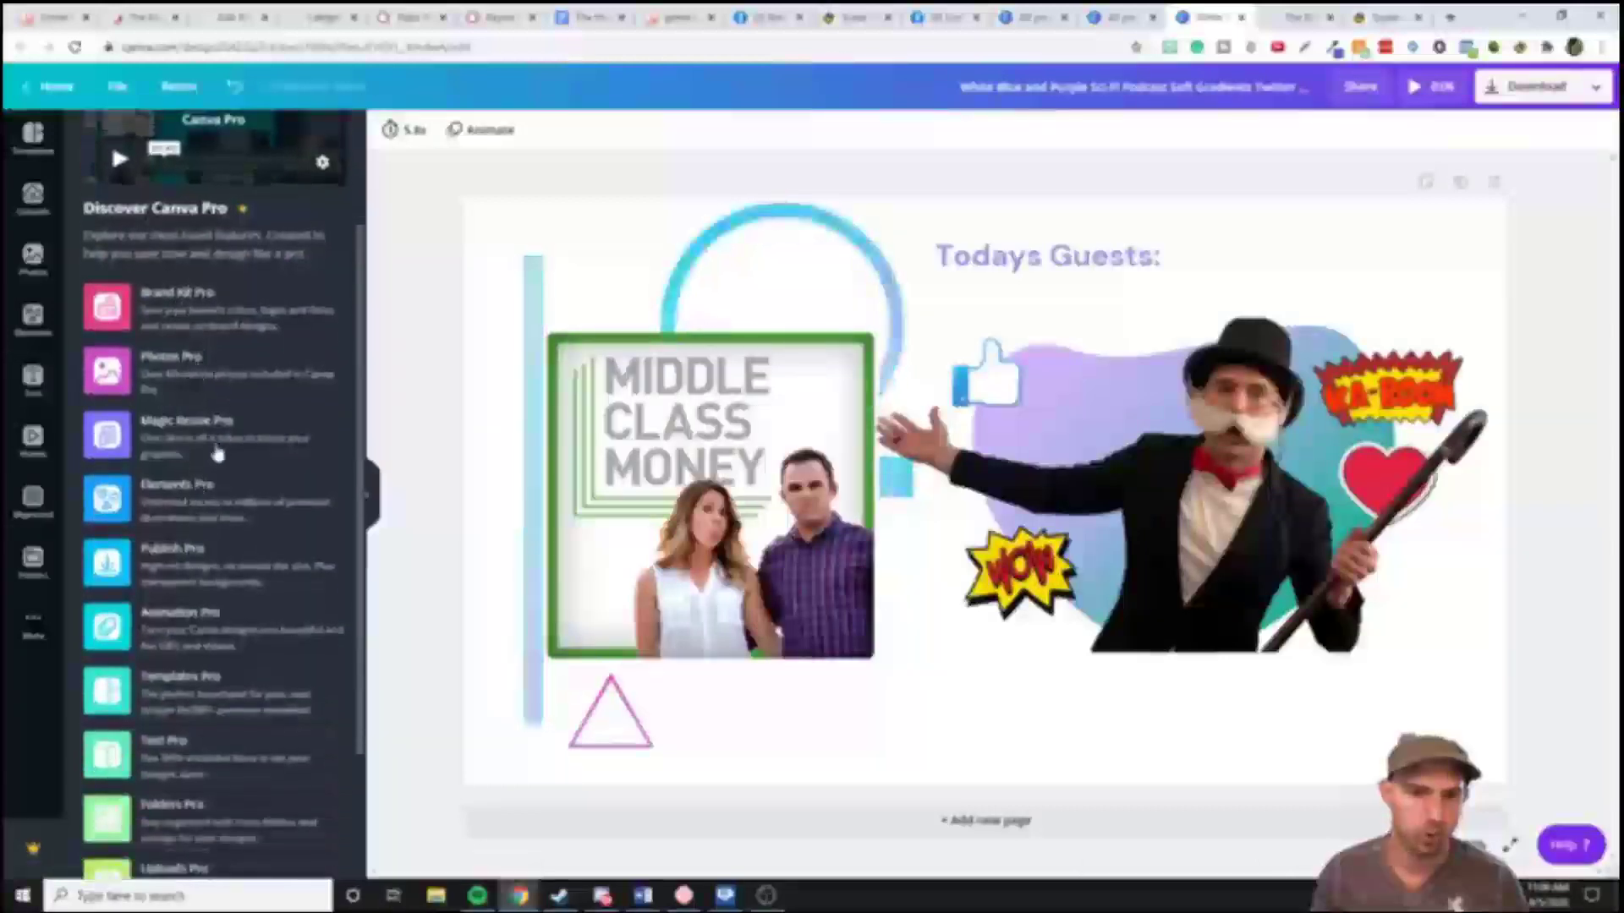
{"action": "scroll", "coordinate": [201, 484], "scroll_direction": "down", "scroll_amount": 3}
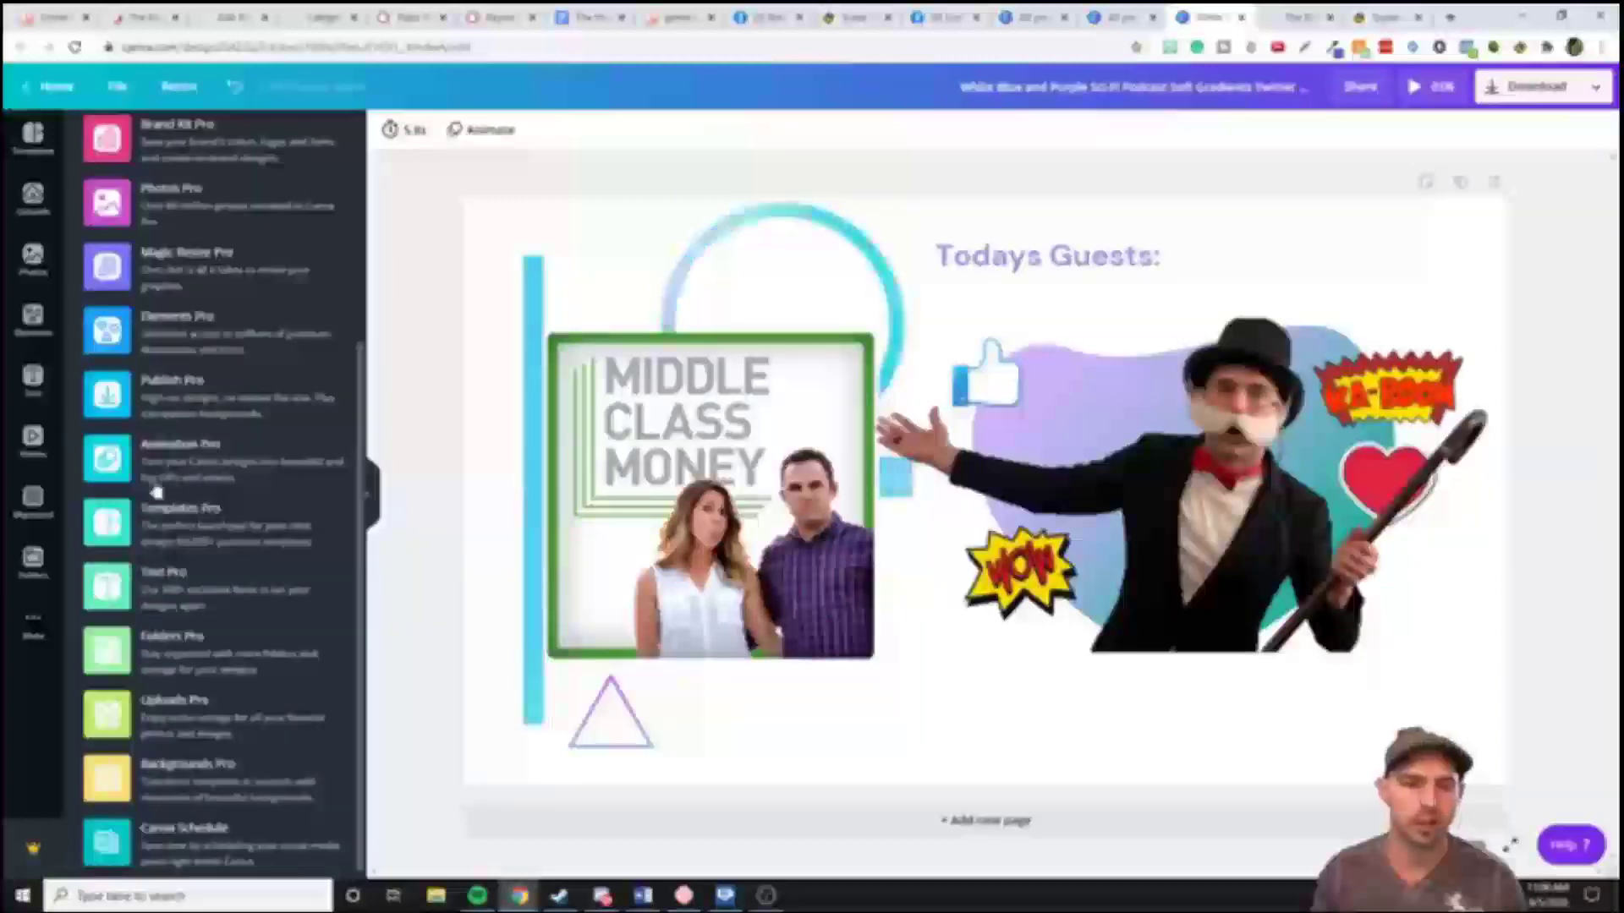
{"action": "scroll", "coordinate": [195, 482], "scroll_direction": "down", "scroll_amount": 1}
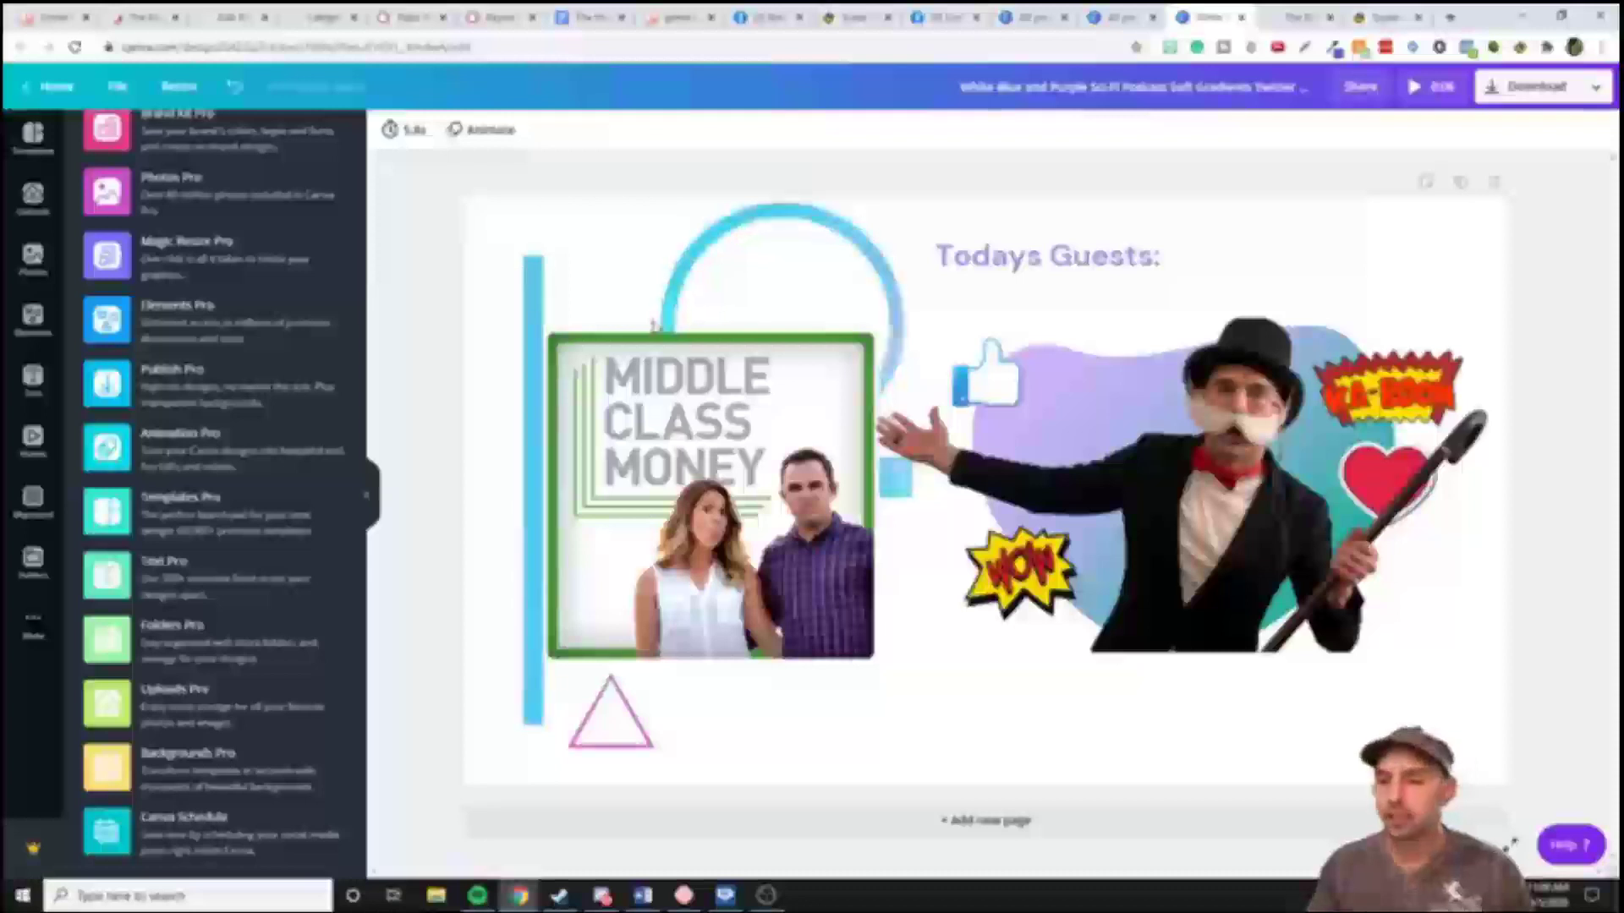
{"action": "left_click", "coordinate": [34, 250]}
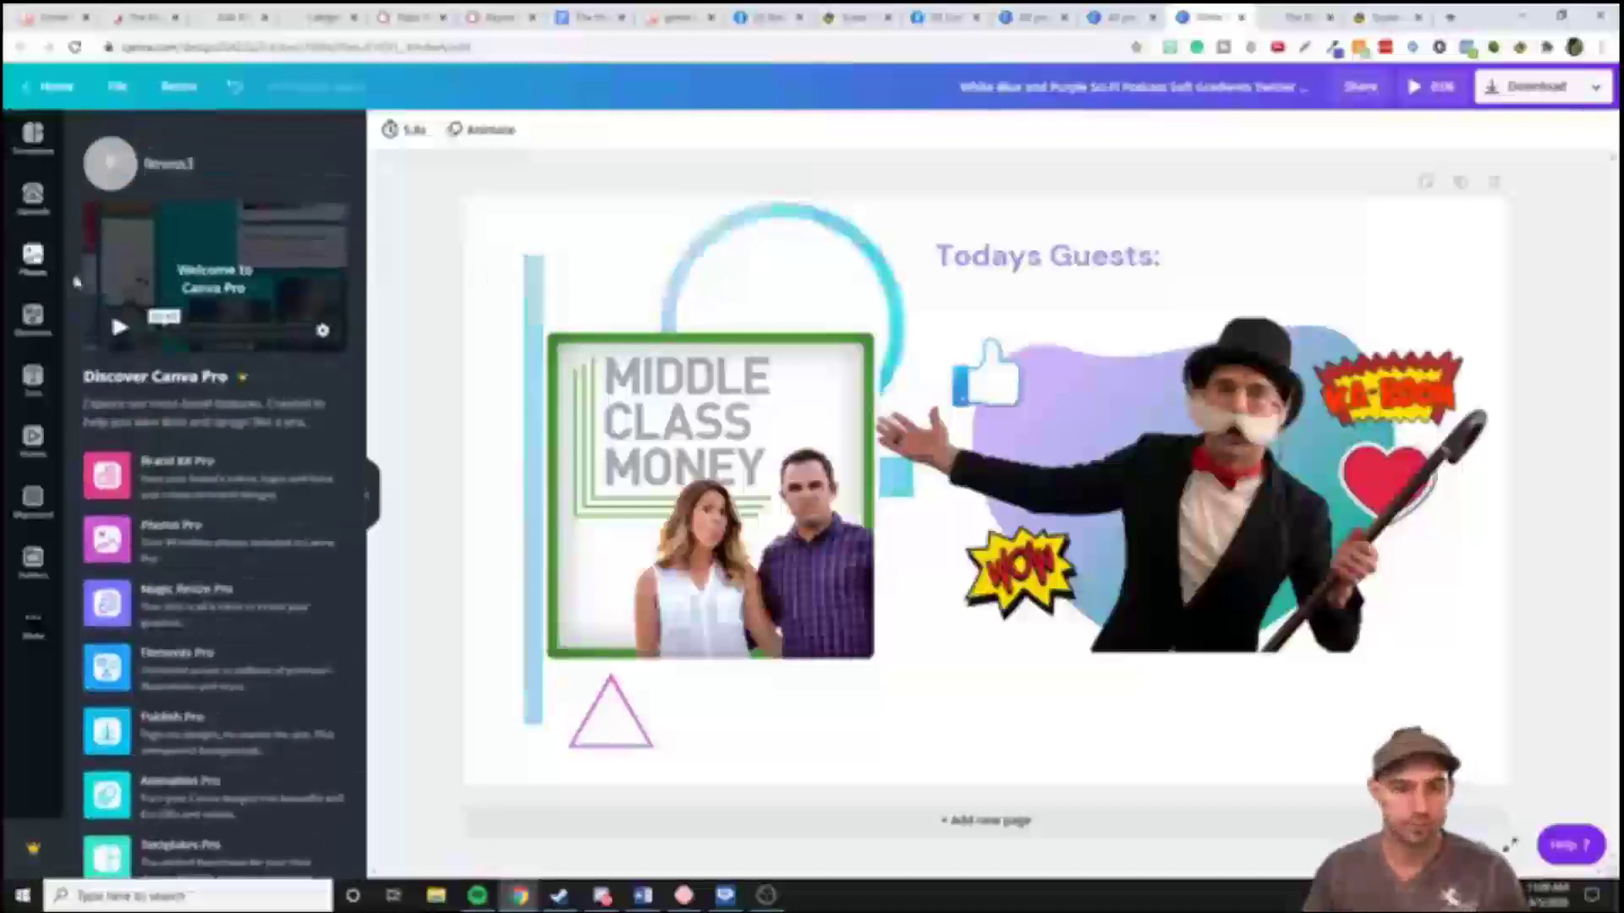
{"action": "left_click", "coordinate": [33, 134]}
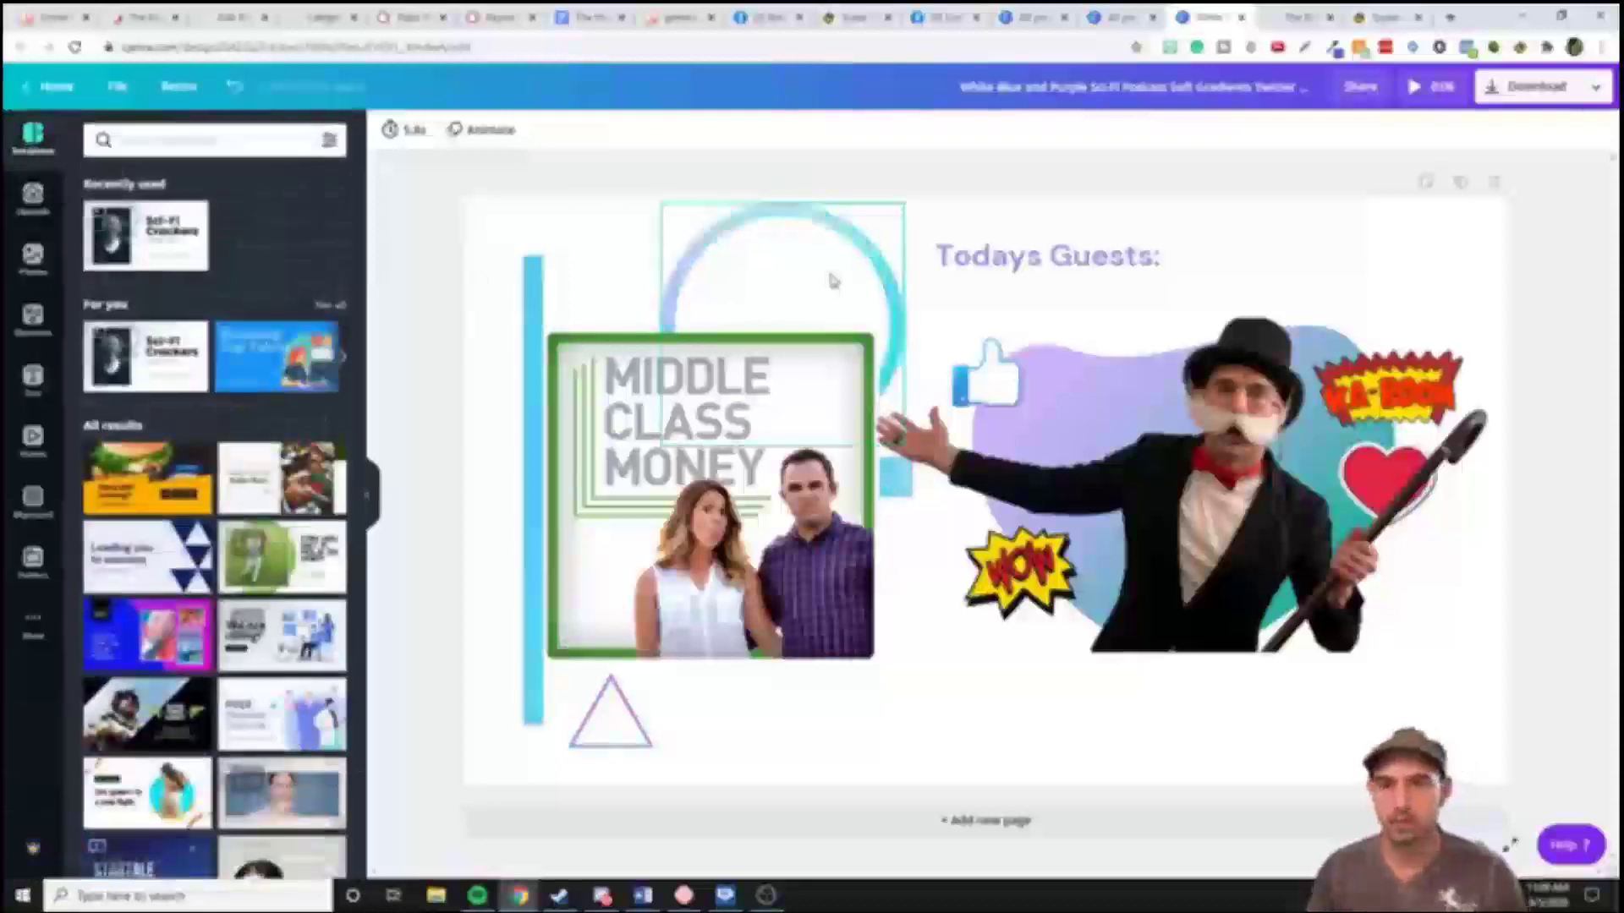
Close the podcast design and send Auto Greeter messages to the first, second, third and fifth people in the Super FB Tools list
{"action": "left_click", "coordinate": [1240, 17]}
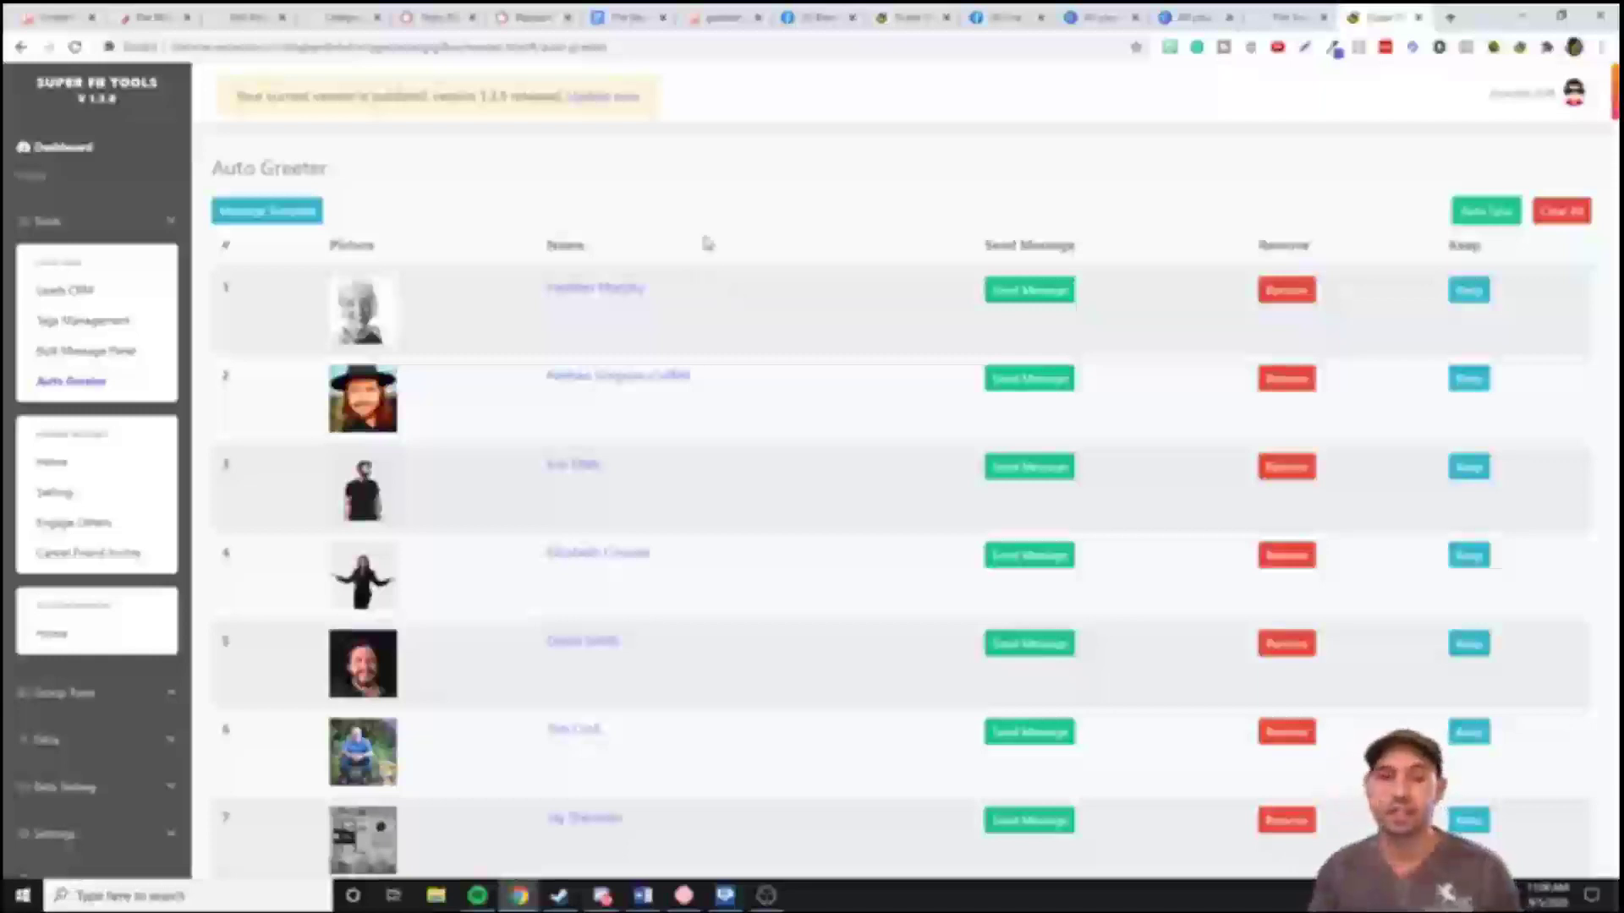
{"action": "left_click", "coordinate": [1062, 300]}
{"action": "left_click", "coordinate": [1023, 377]}
{"action": "left_click", "coordinate": [999, 470]}
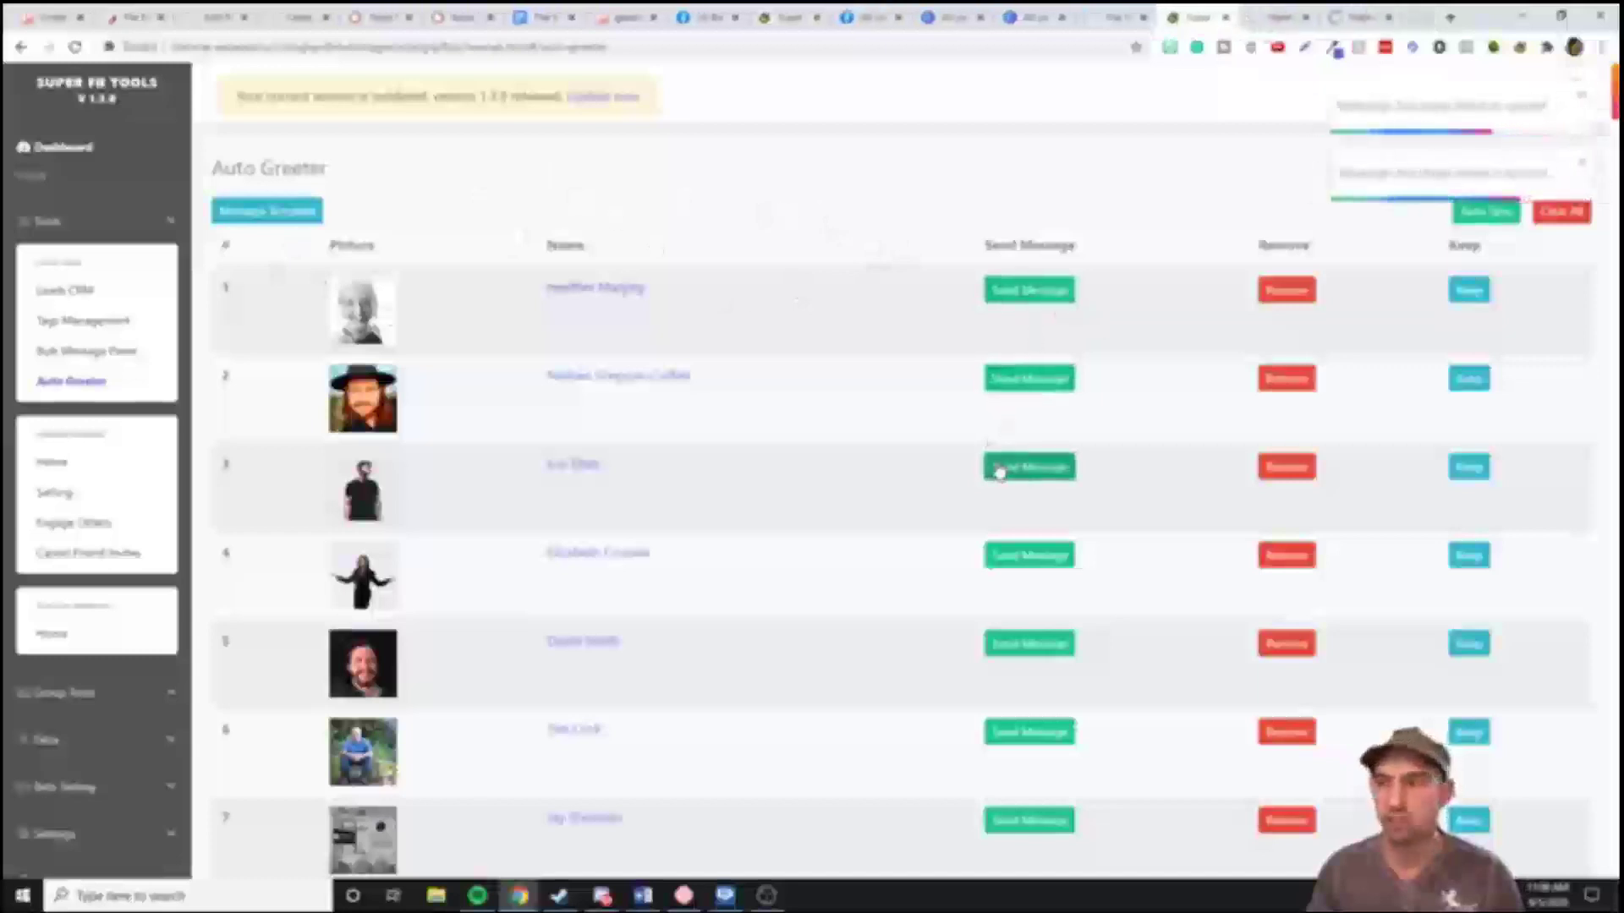
{"action": "scroll", "coordinate": [968, 589], "scroll_direction": "down", "scroll_amount": 2}
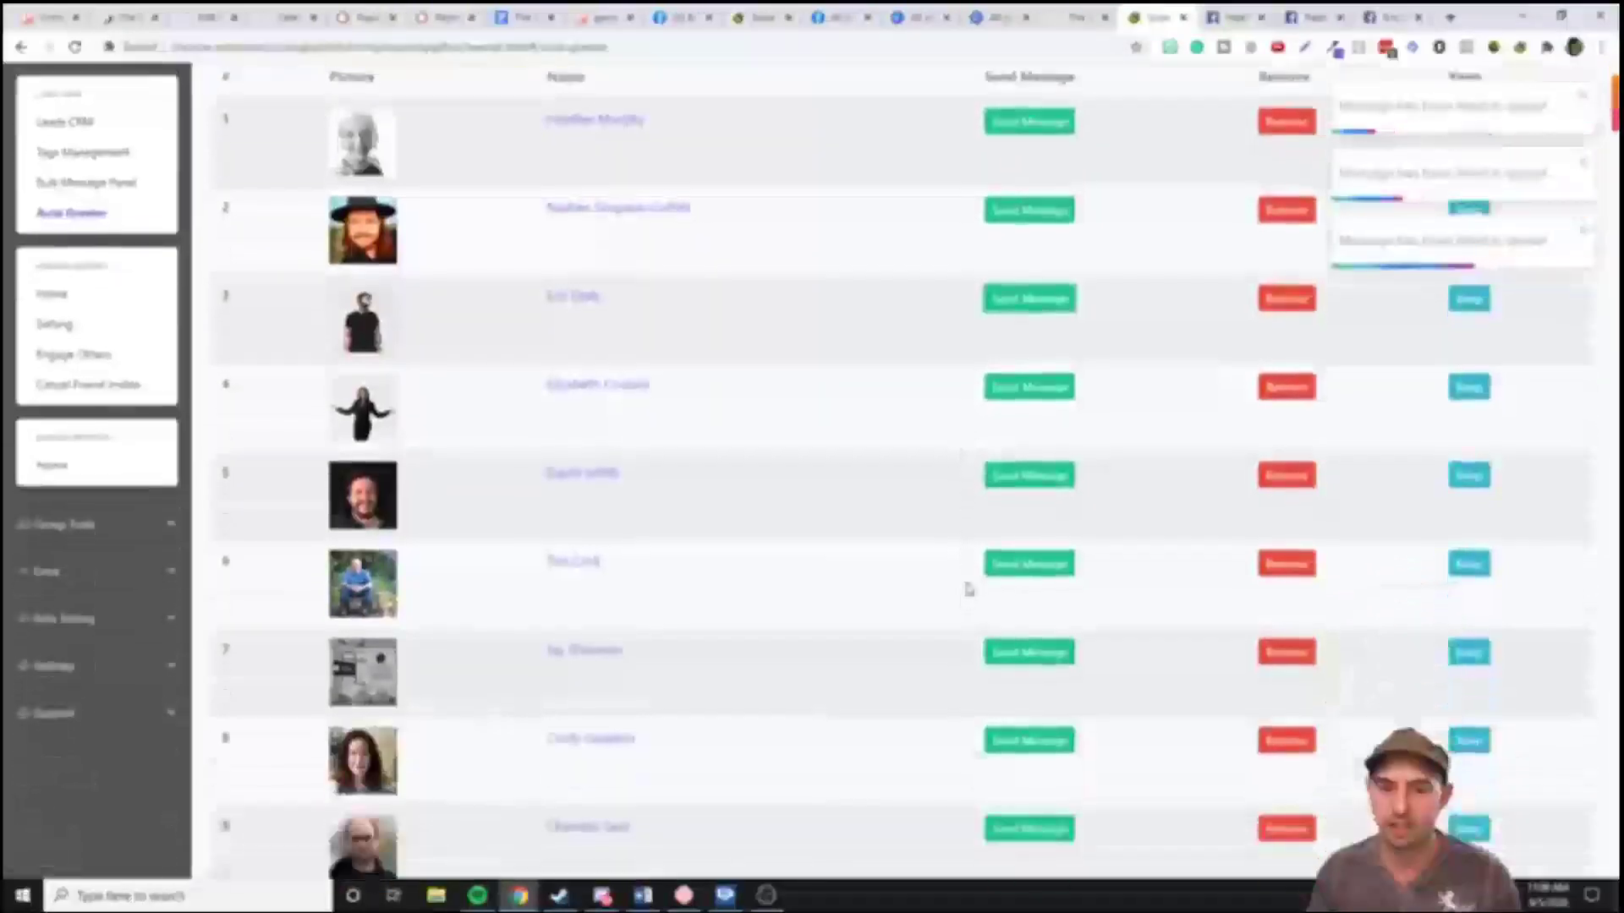
{"action": "left_click", "coordinate": [1002, 475]}
Check the greetings sent in the Facebook message conversations, closing each one to return to the Auto Greeter
{"action": "left_click", "coordinate": [1166, 15]}
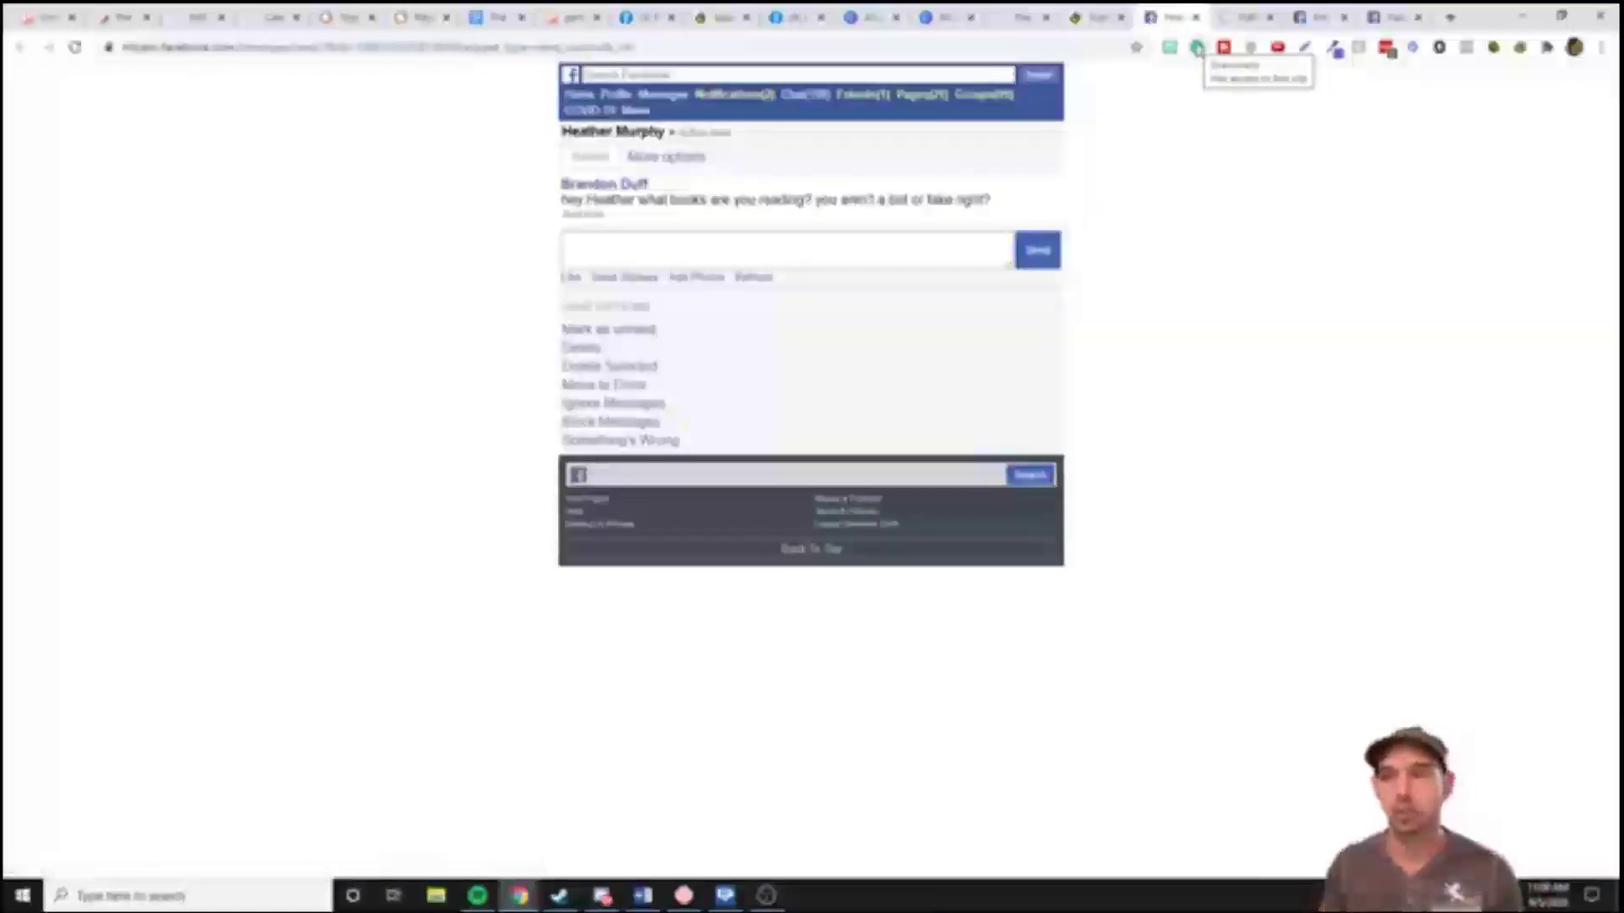
{"action": "key", "text": "ctrl+w"}
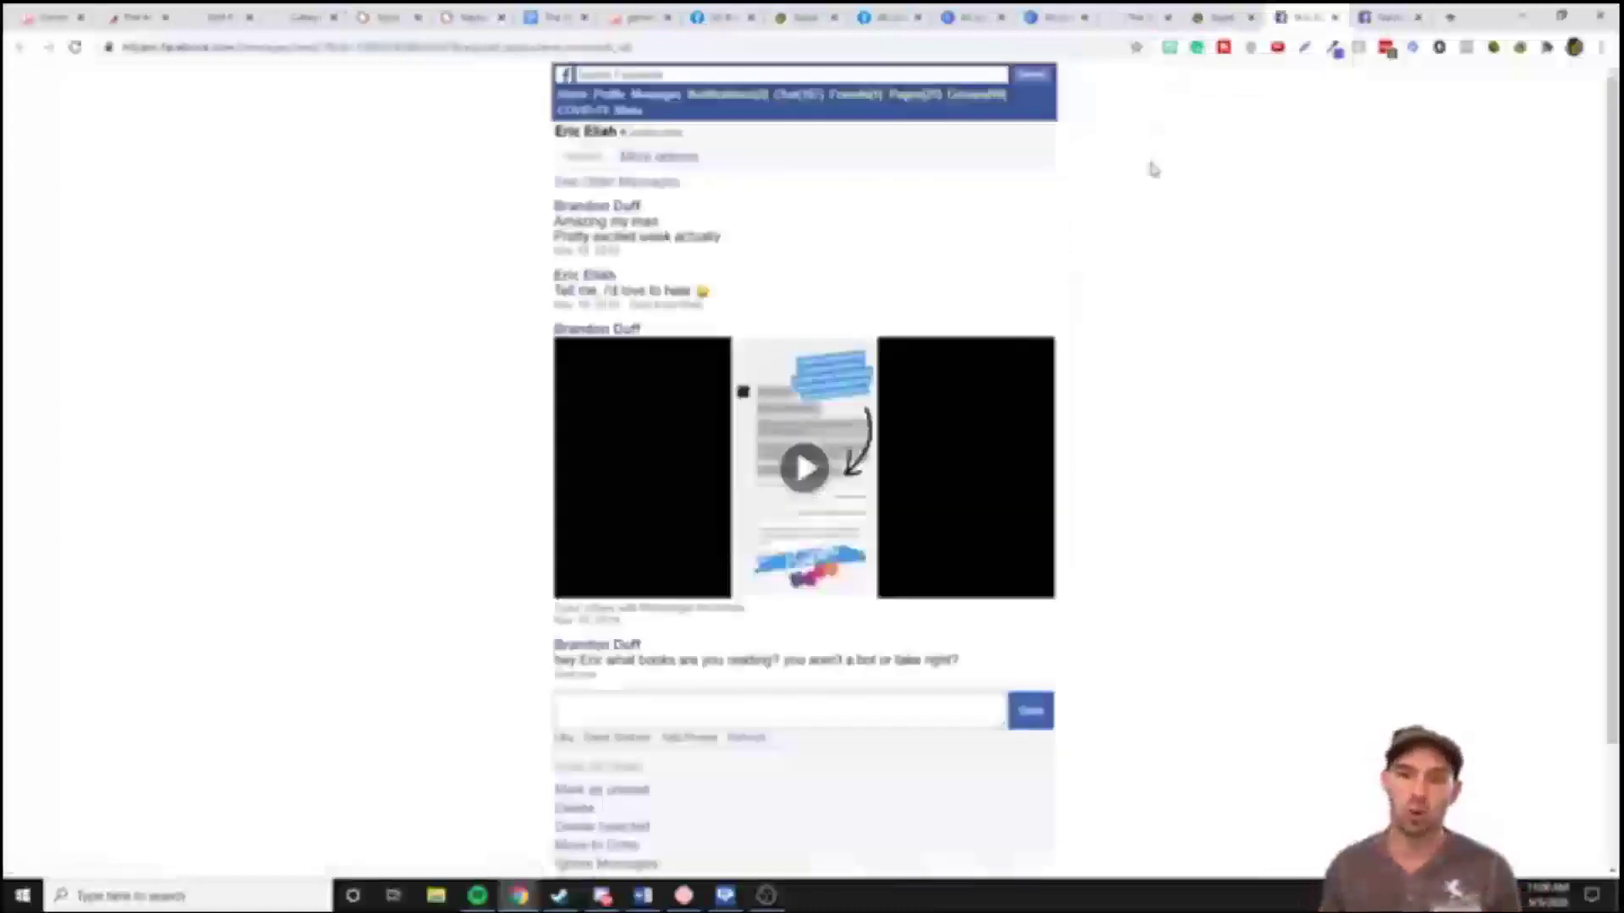
{"action": "key", "text": "ctrl+w"}
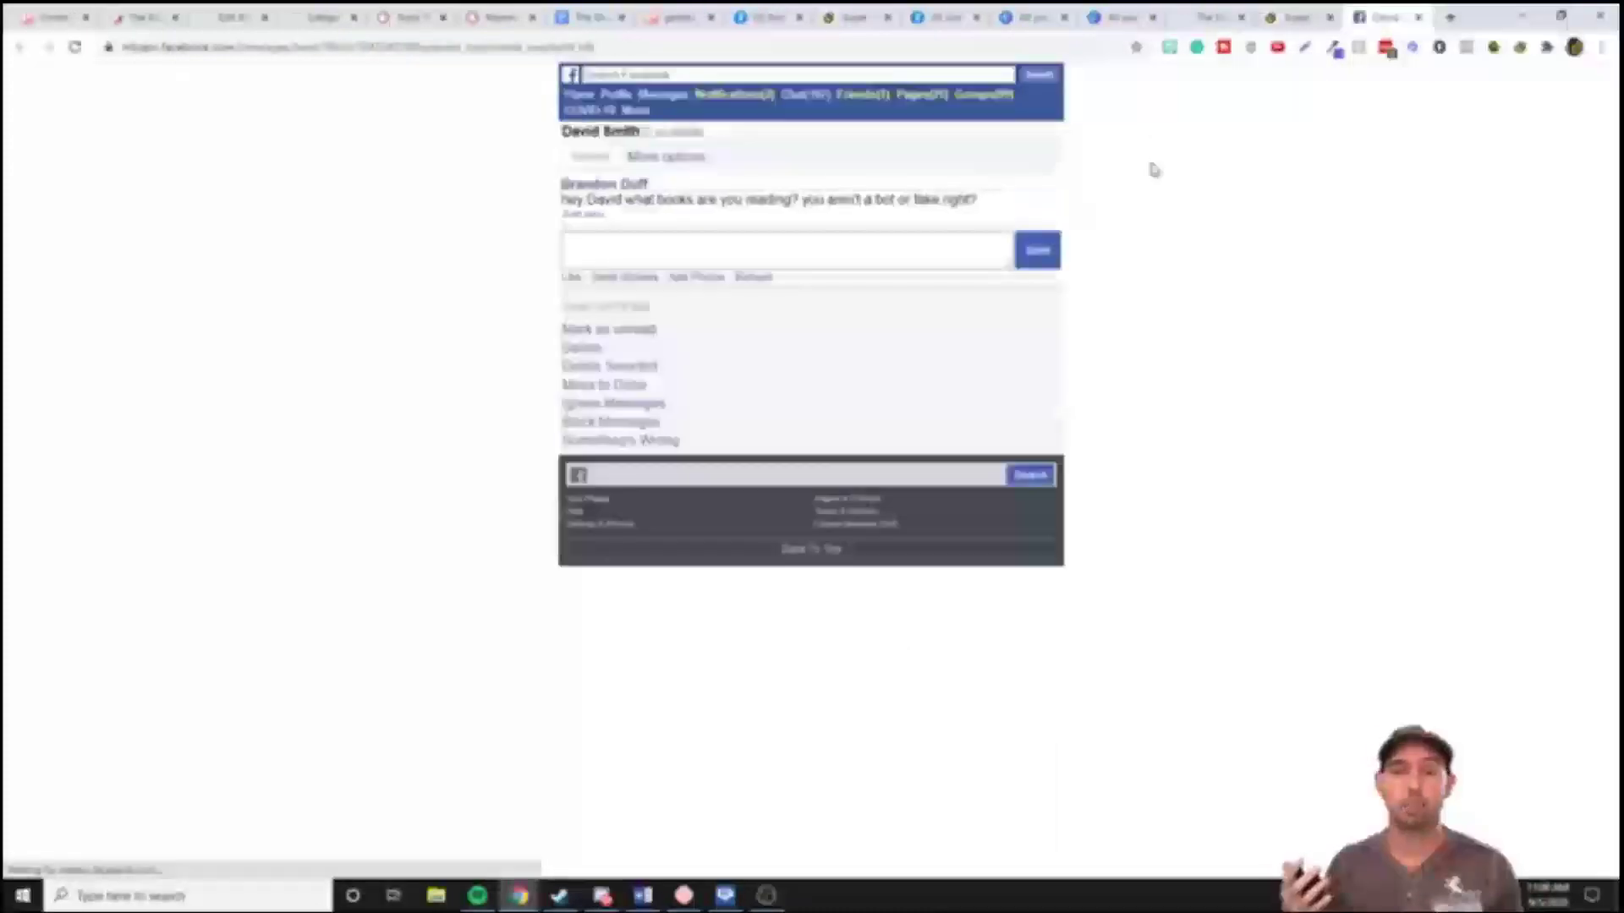
{"action": "key", "text": "ctrl+w"}
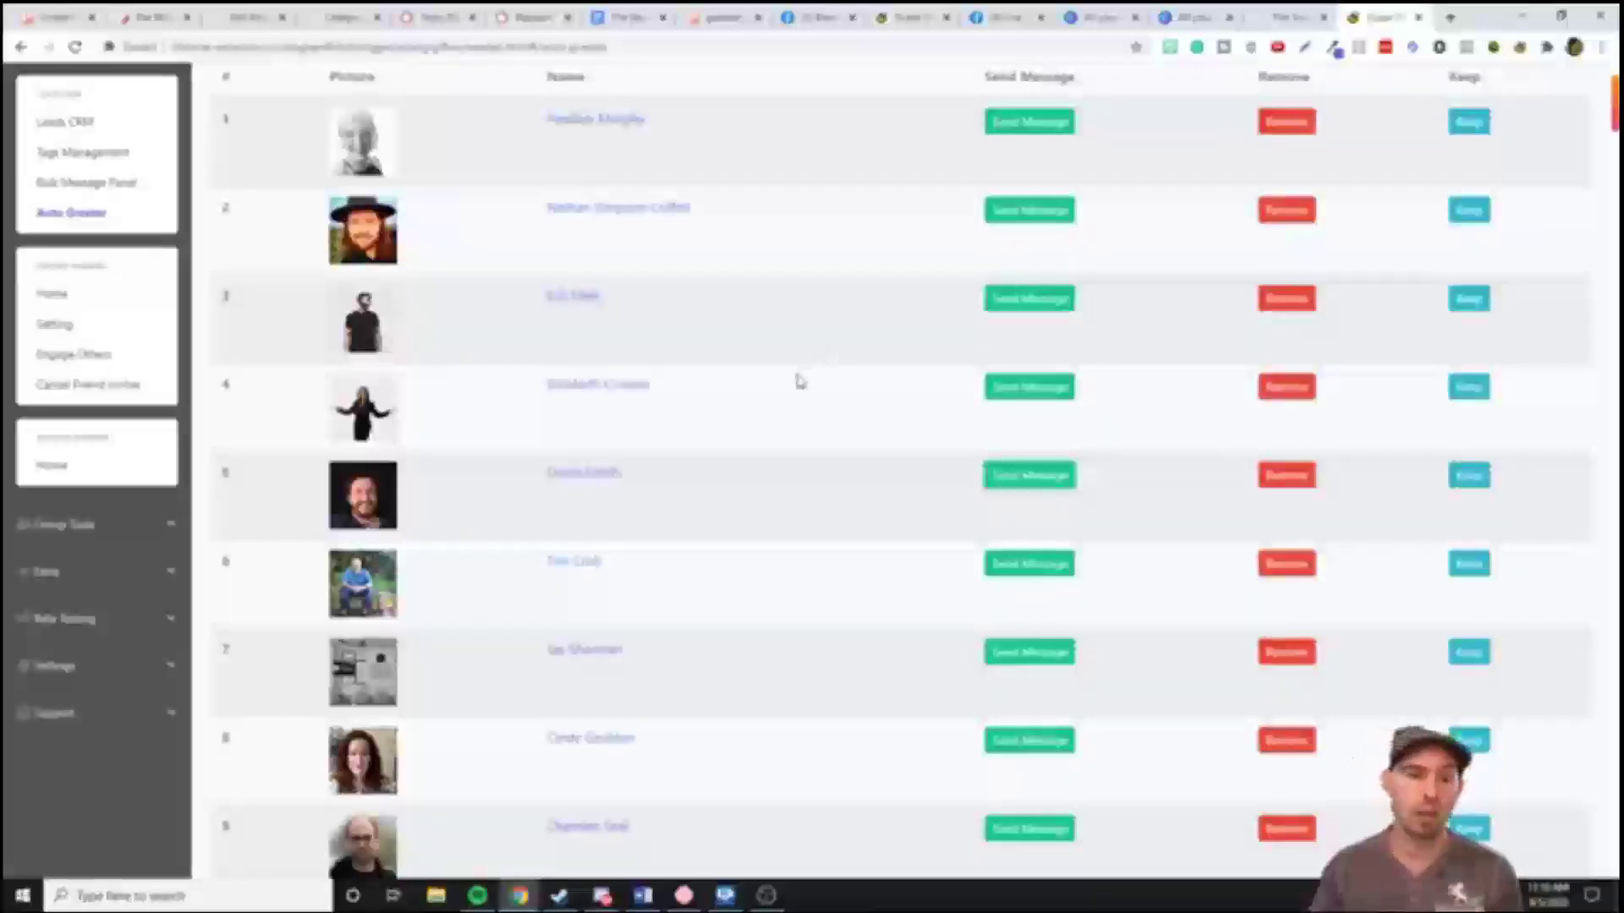
Examine Friend Seeker's group choices, the details of the listed people and its keyword settings
{"action": "left_click", "coordinate": [46, 296]}
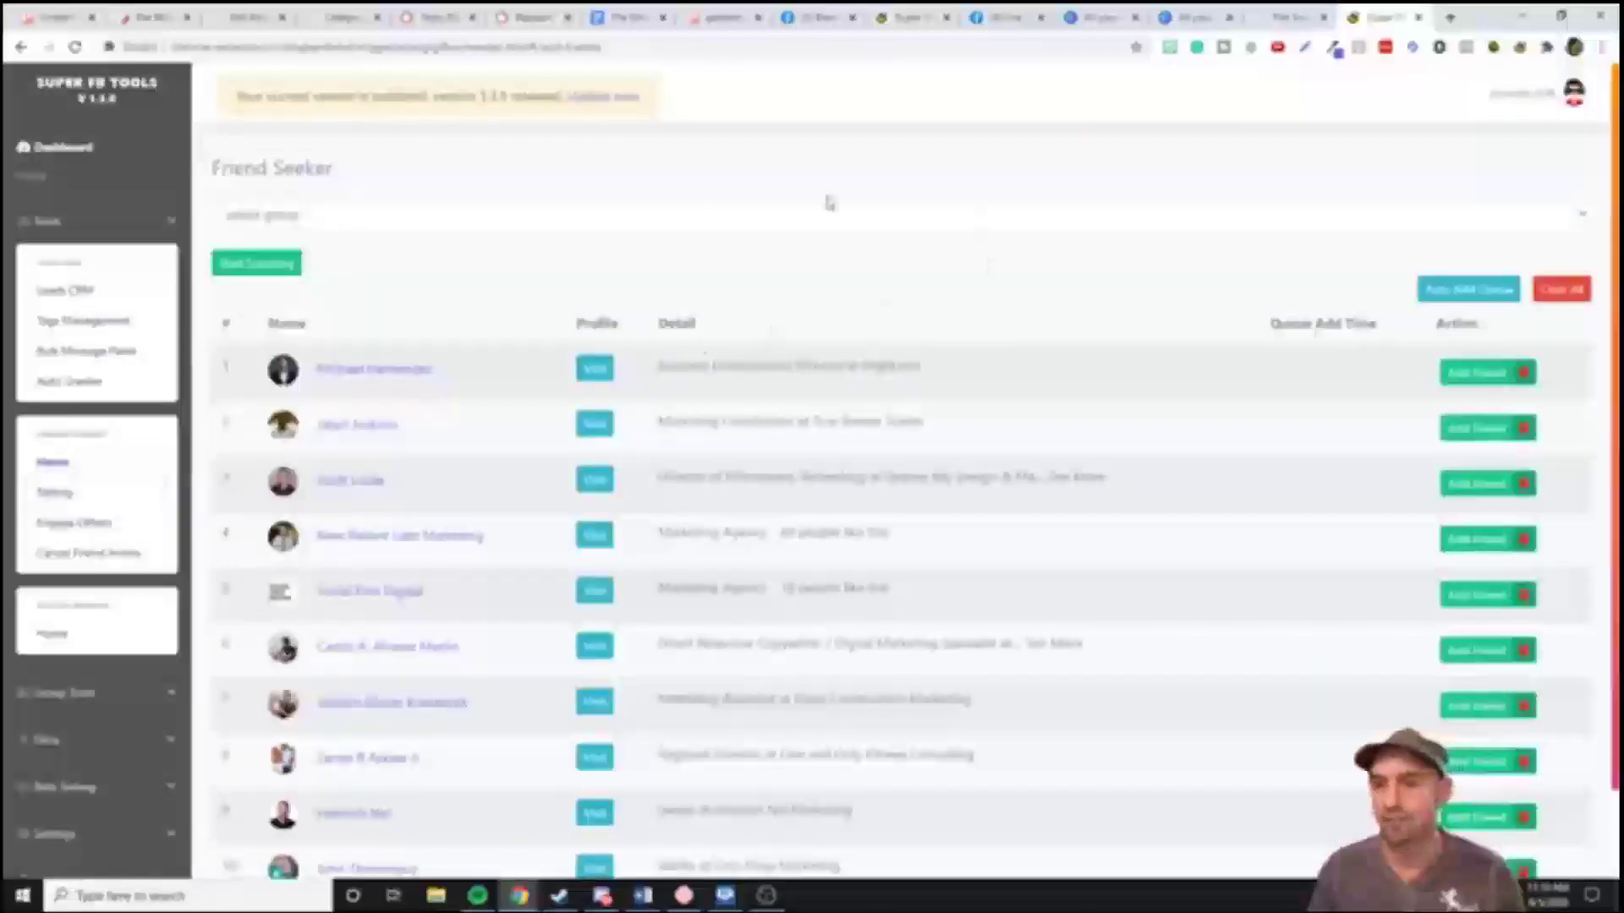
{"action": "left_click", "coordinate": [393, 216]}
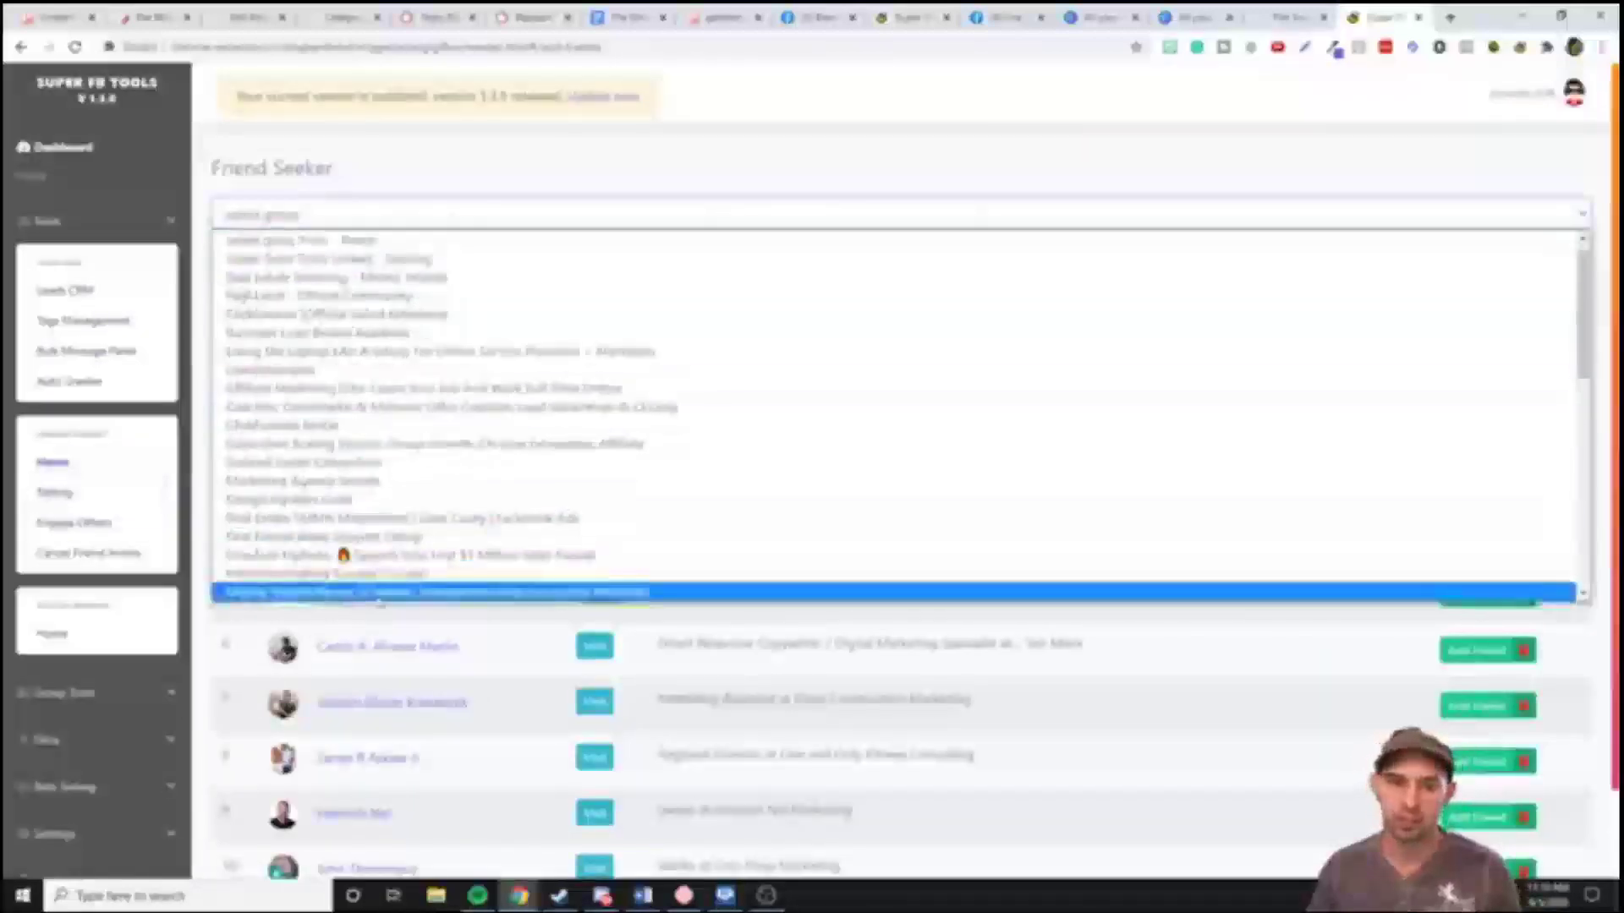
{"action": "left_click", "coordinate": [810, 345]}
{"action": "left_click_drag", "start_coordinate": [668, 533], "coordinate": [817, 532]}
{"action": "left_click_drag", "start_coordinate": [658, 476], "coordinate": [707, 478]}
{"action": "left_click_drag", "start_coordinate": [659, 381], "coordinate": [738, 368]}
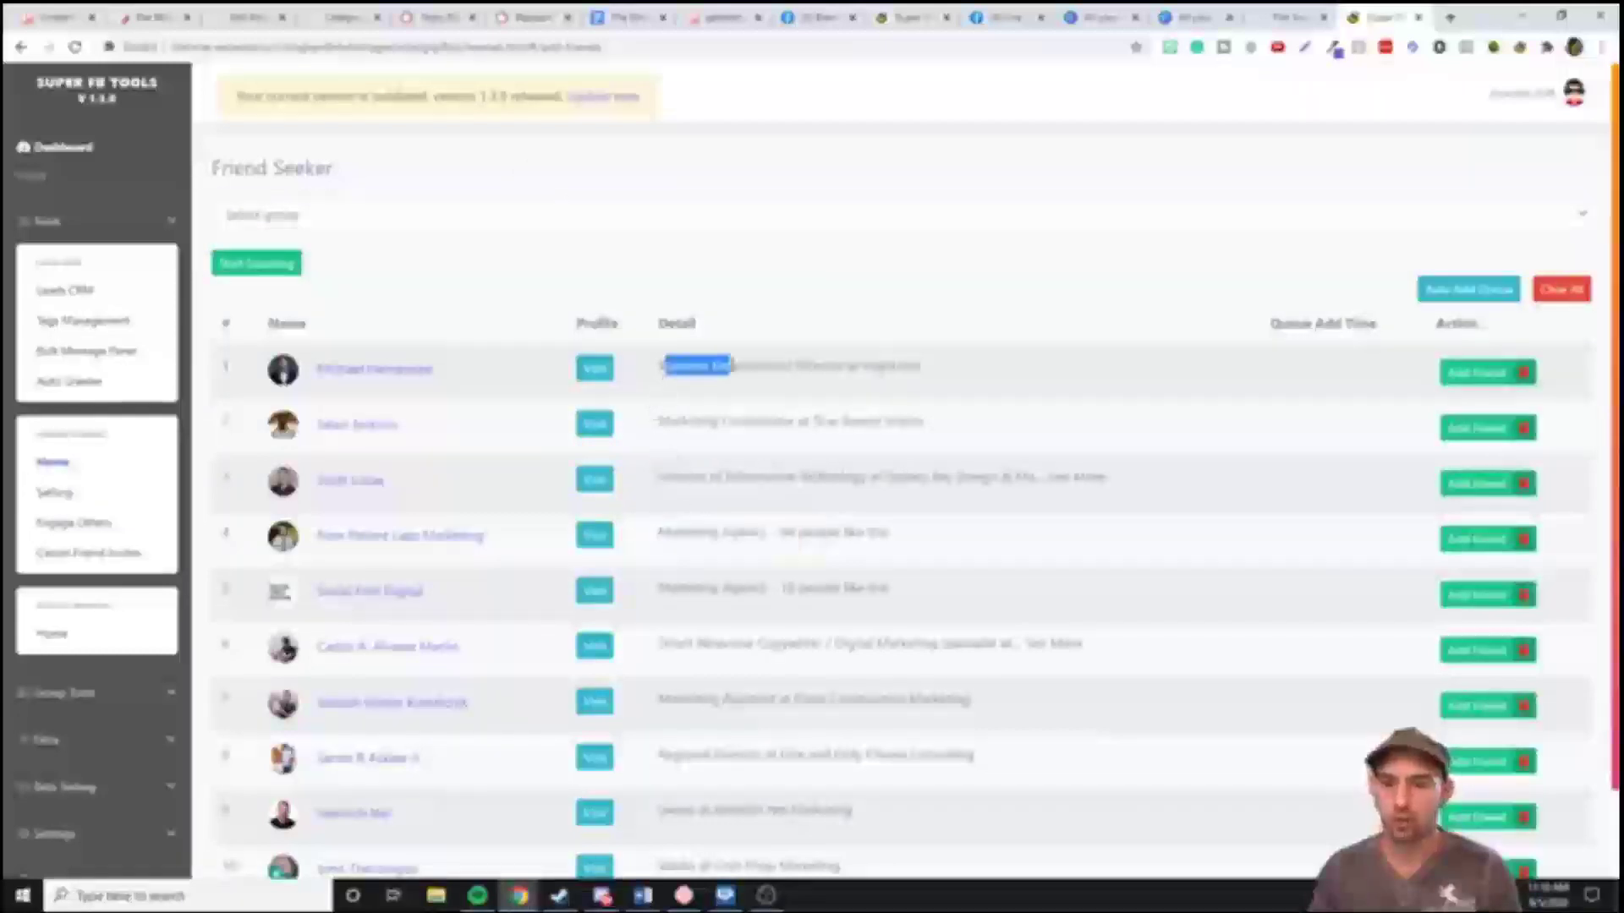
{"action": "left_click", "coordinate": [55, 492]}
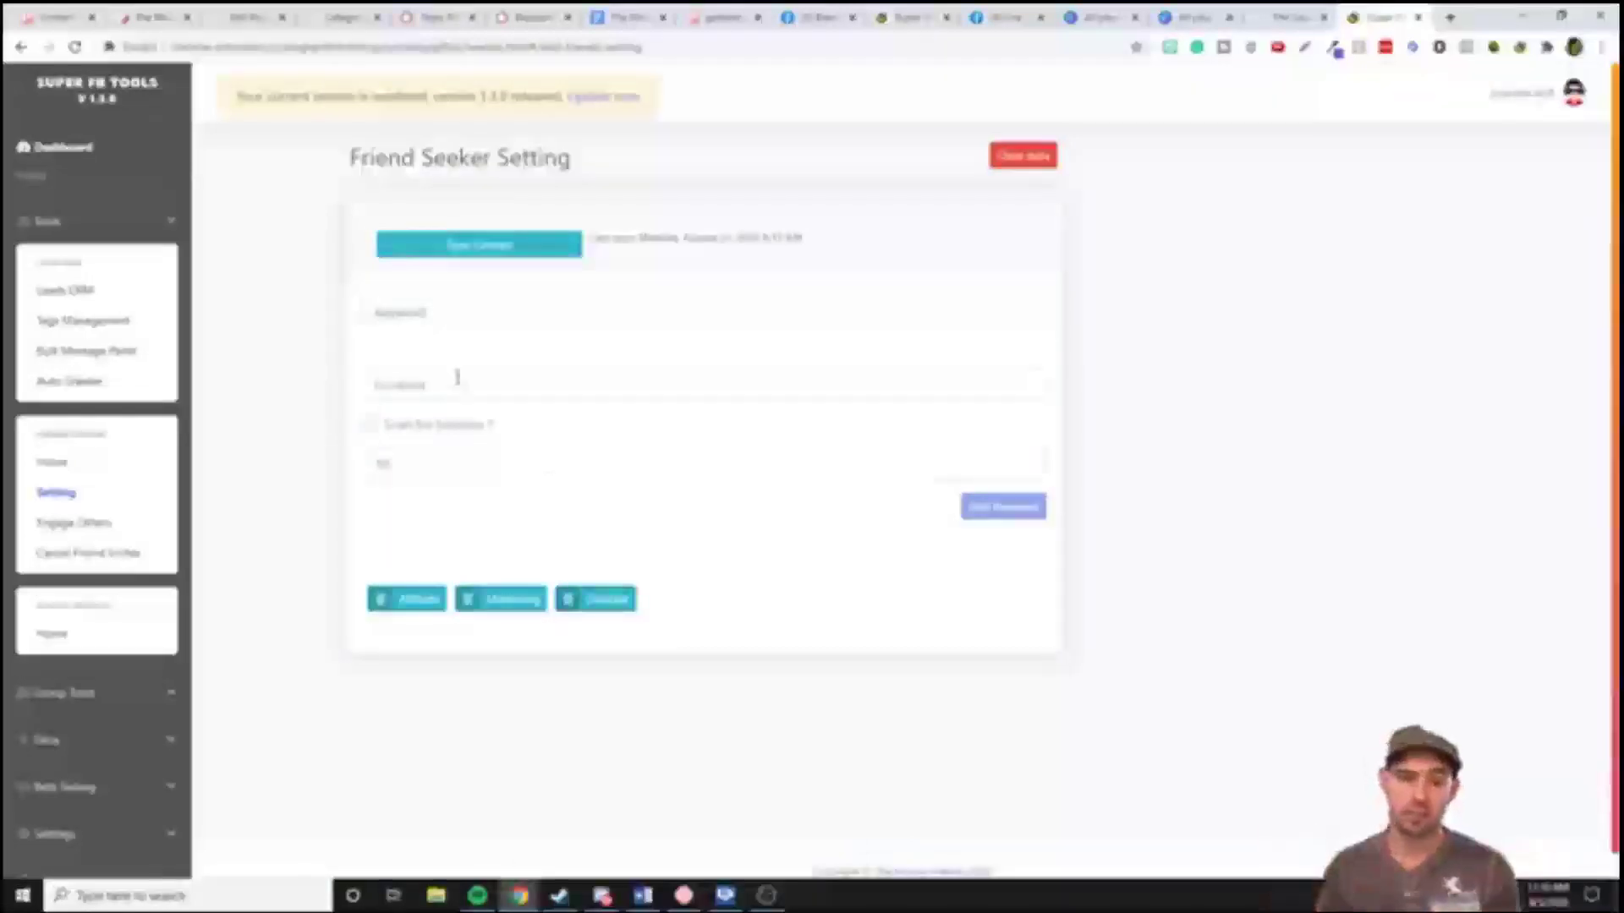
Open Group Ascender, select the Super Suite Tools United - Training group and change the selection to Super Suite Tools - Resell
{"action": "left_click", "coordinate": [103, 695]}
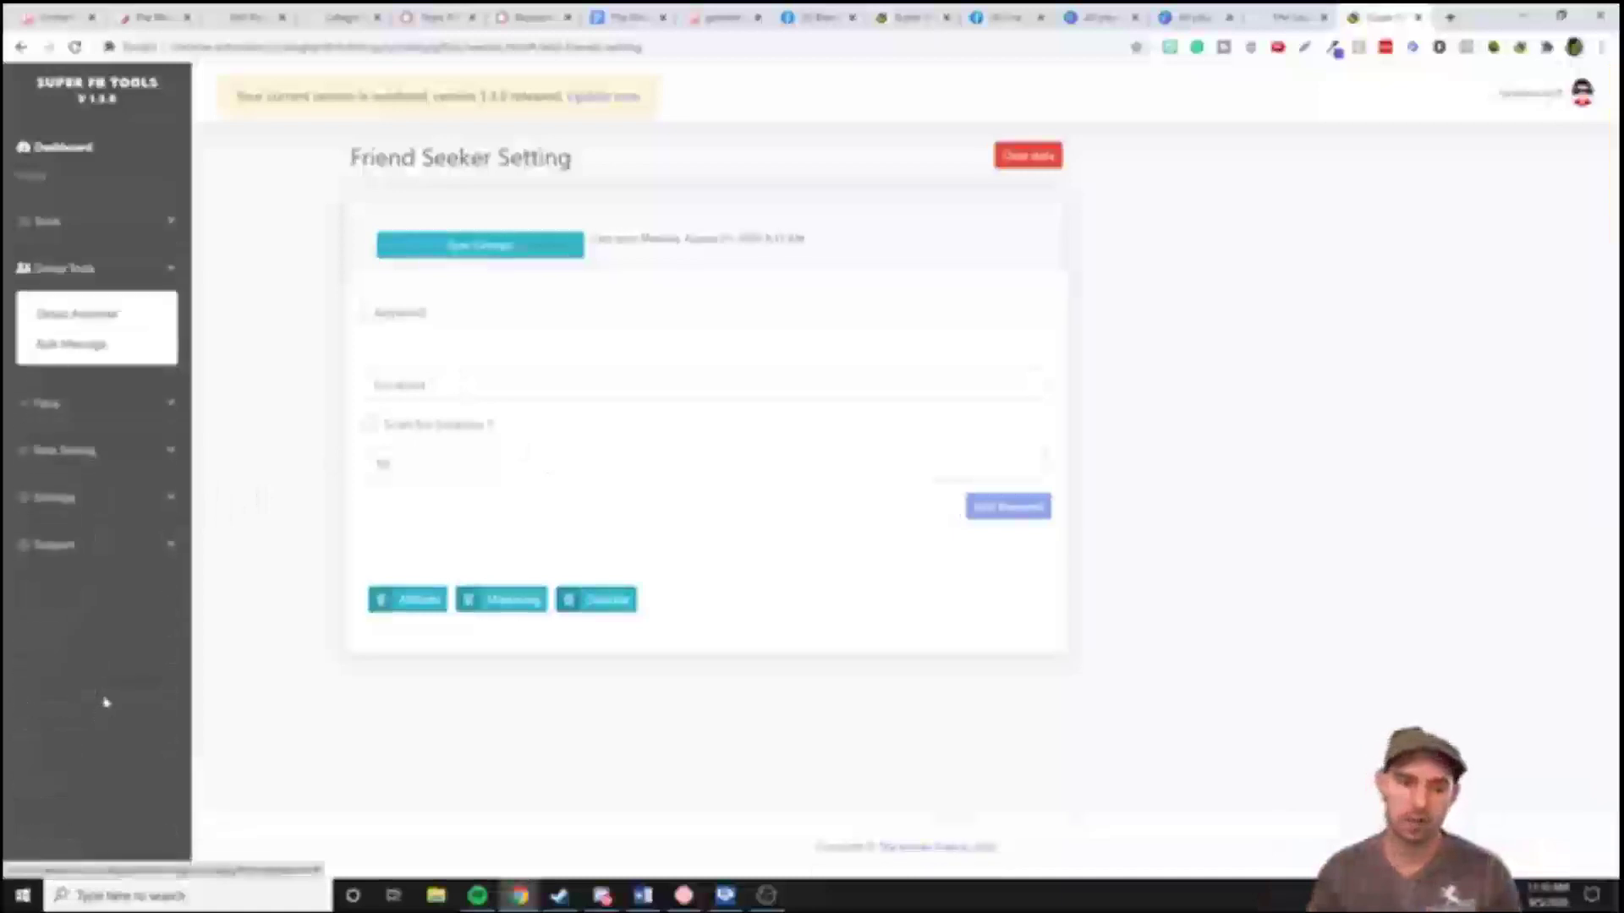
{"action": "left_click", "coordinate": [104, 318]}
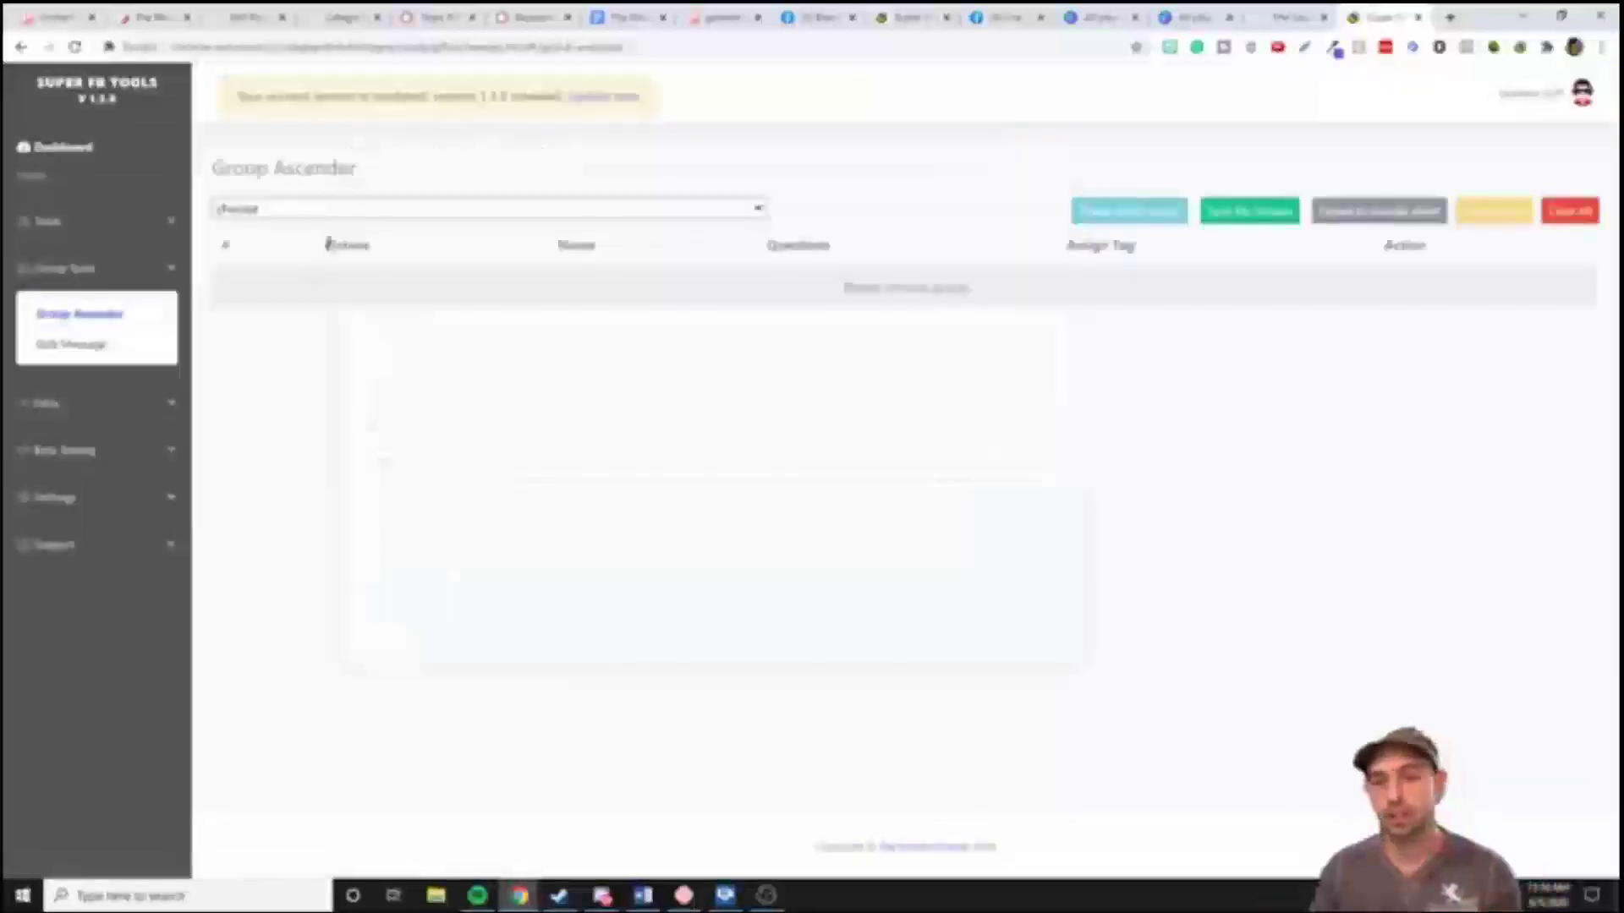
{"action": "left_click", "coordinate": [336, 211]}
{"action": "left_click", "coordinate": [381, 266]}
{"action": "left_click", "coordinate": [381, 209]}
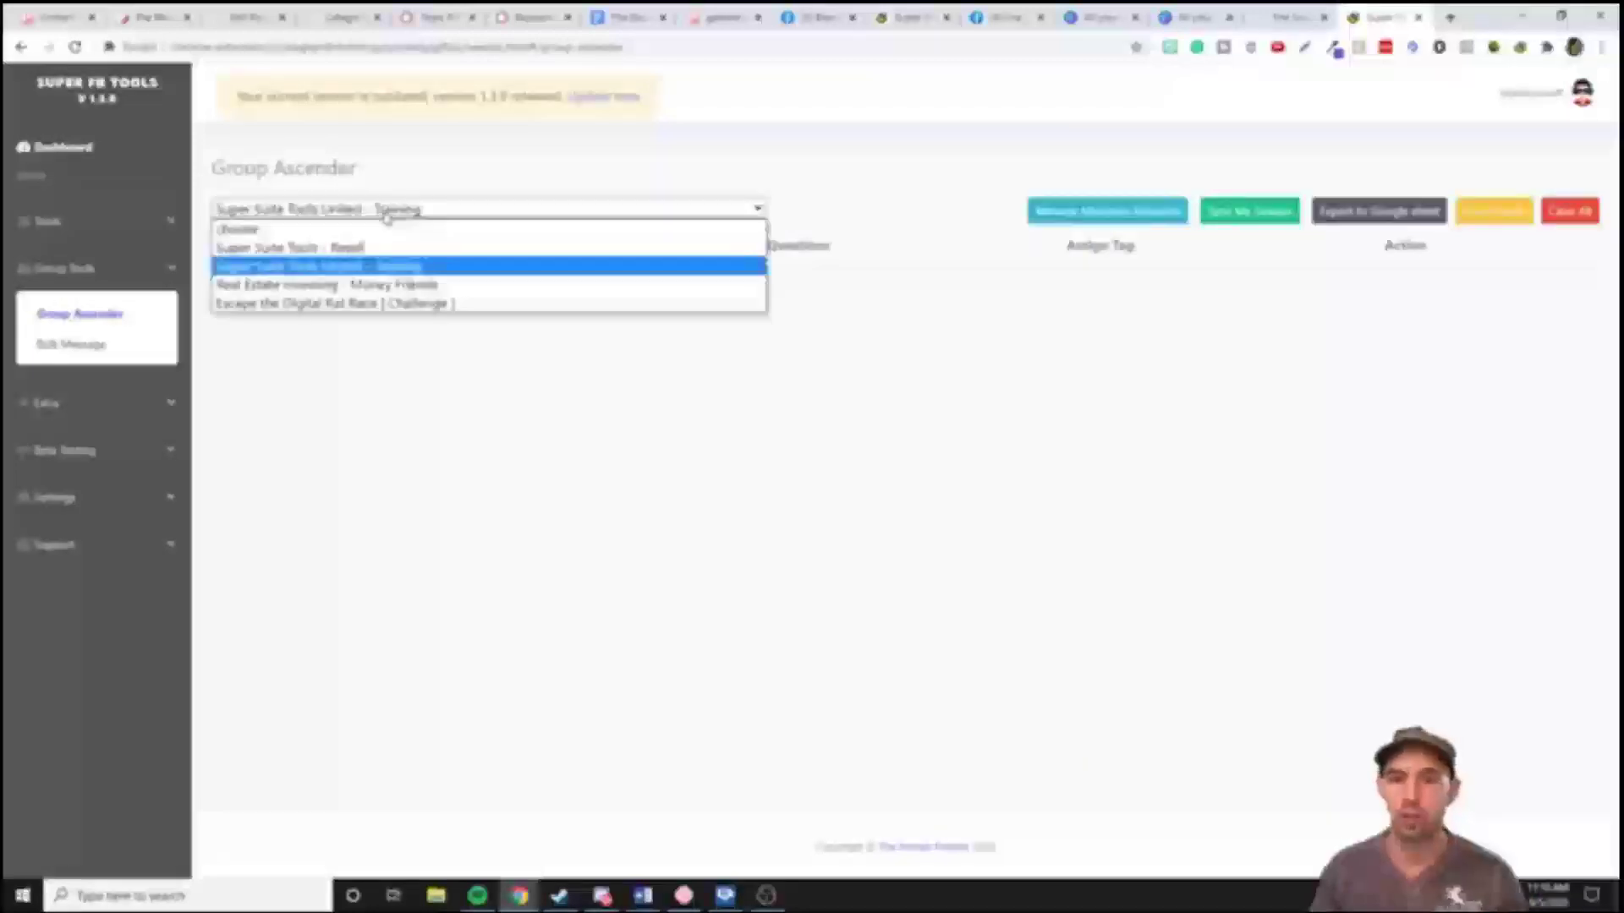
{"action": "left_click", "coordinate": [363, 247]}
{"action": "left_click", "coordinate": [455, 217]}
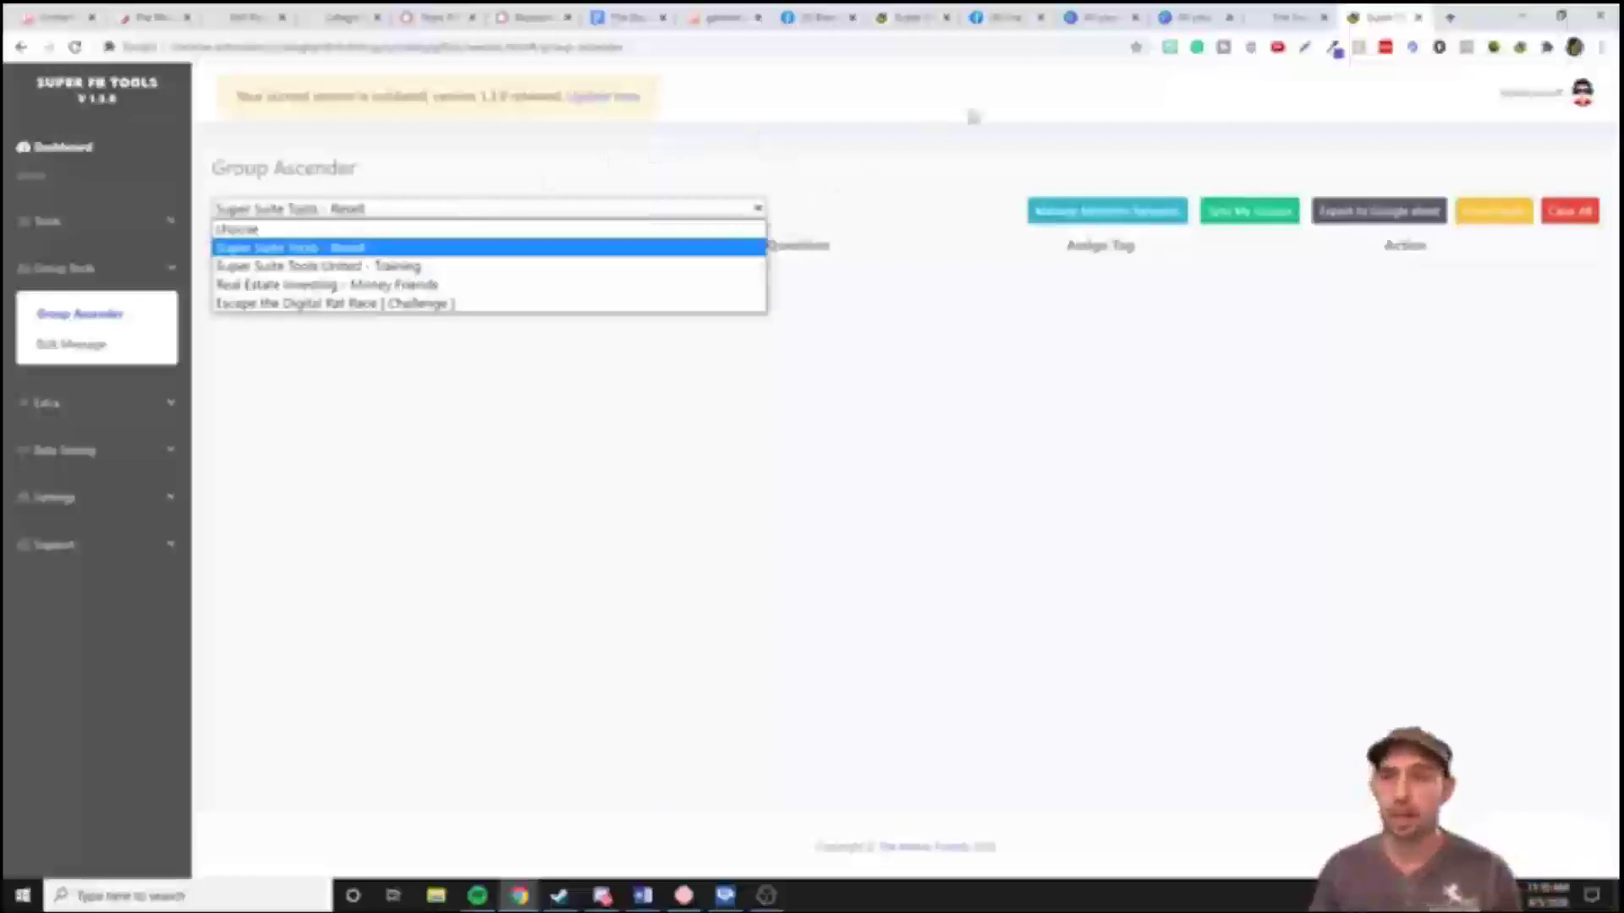
Go to themoneyfriends.com and bring up the already open superfbtools.com landing page
{"action": "left_click", "coordinate": [952, 43]}
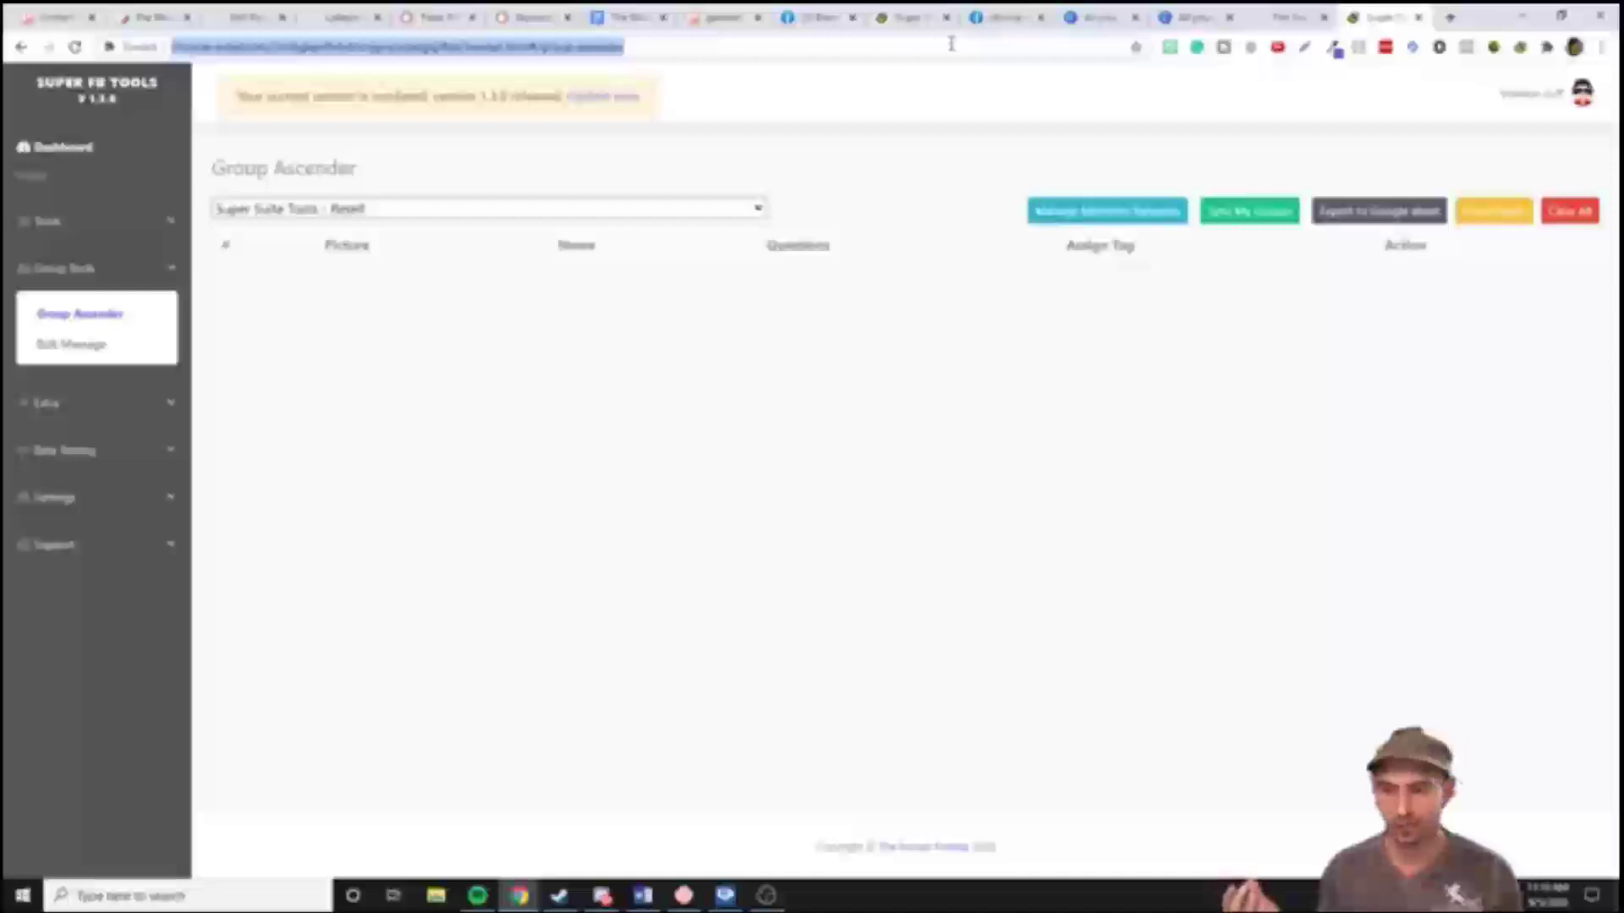
{"action": "type", "text": "the"}
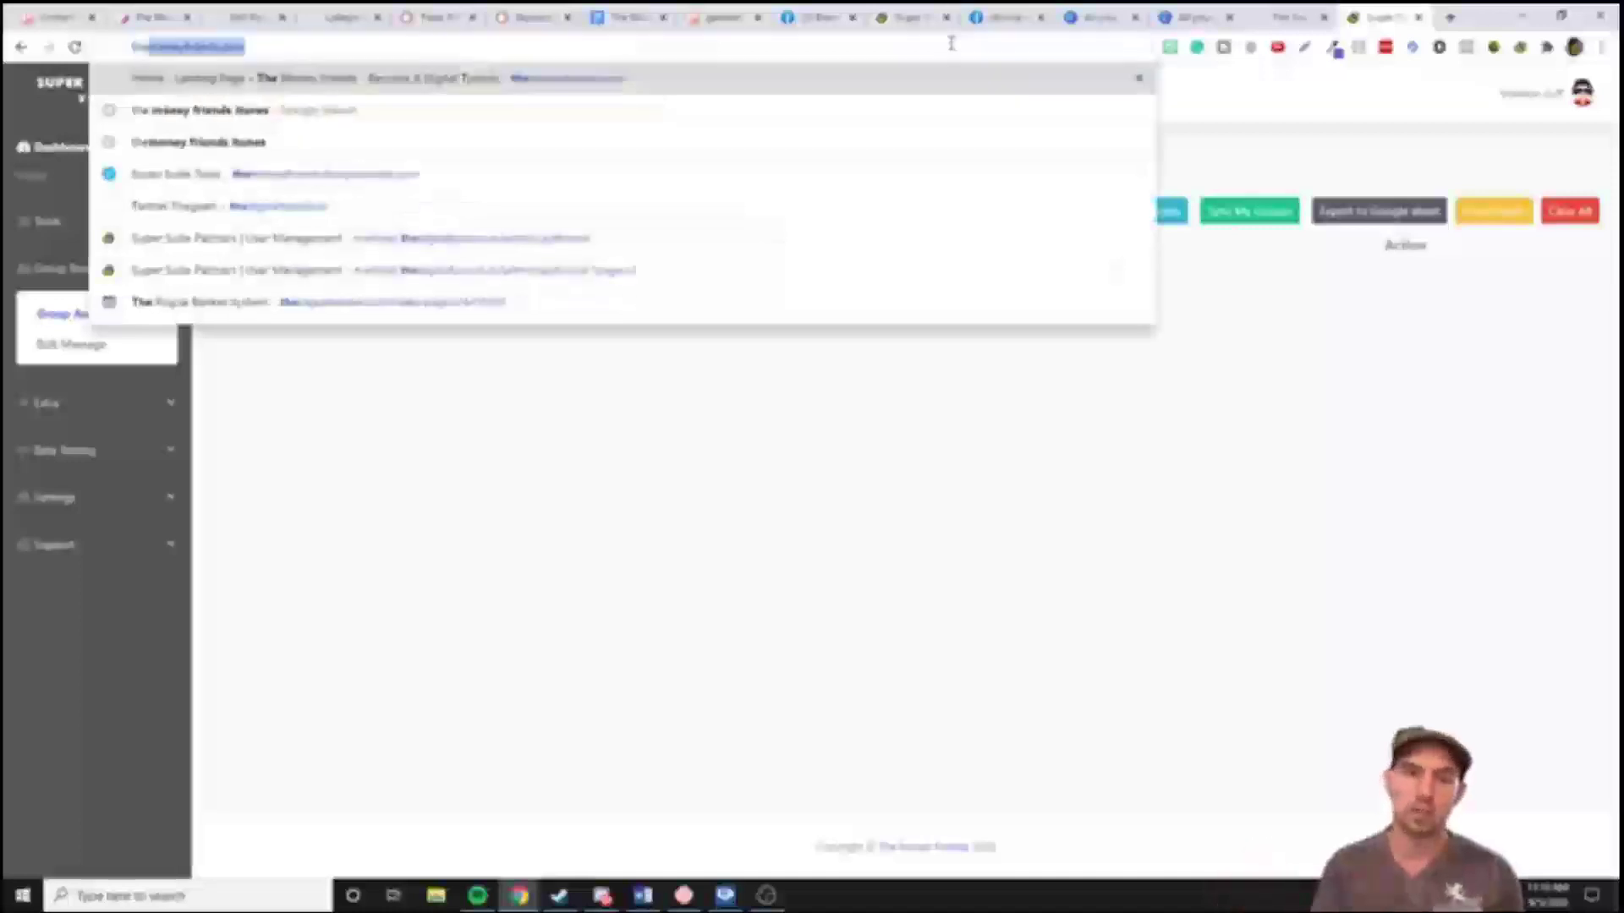
{"action": "key", "text": "End"}
{"action": "key", "text": "Return"}
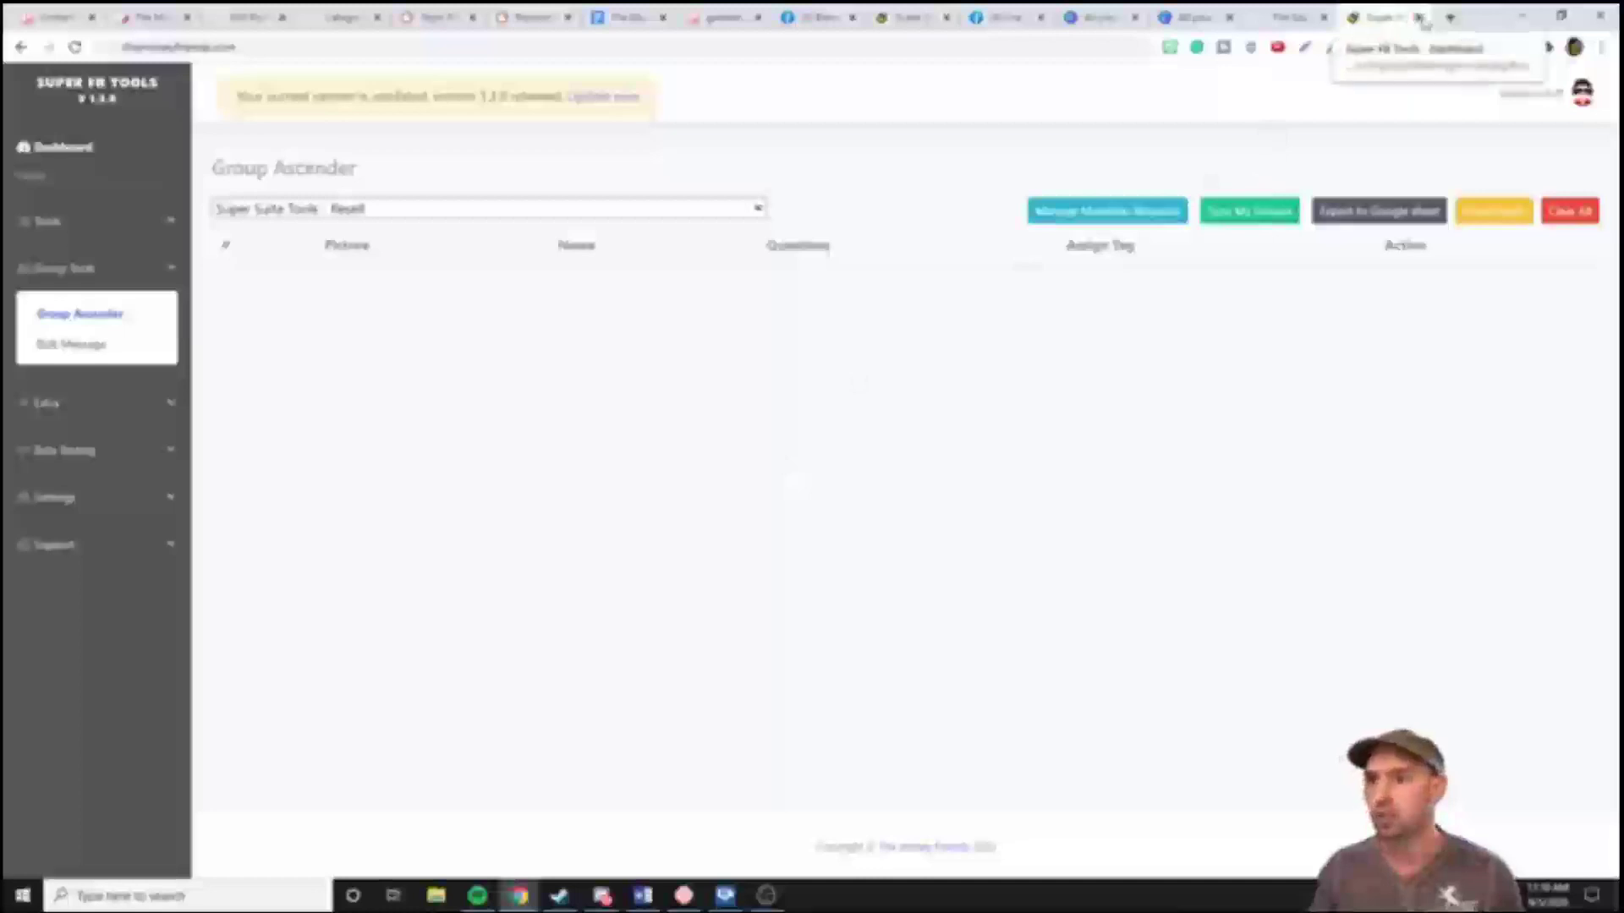
{"action": "left_click", "coordinate": [1286, 19]}
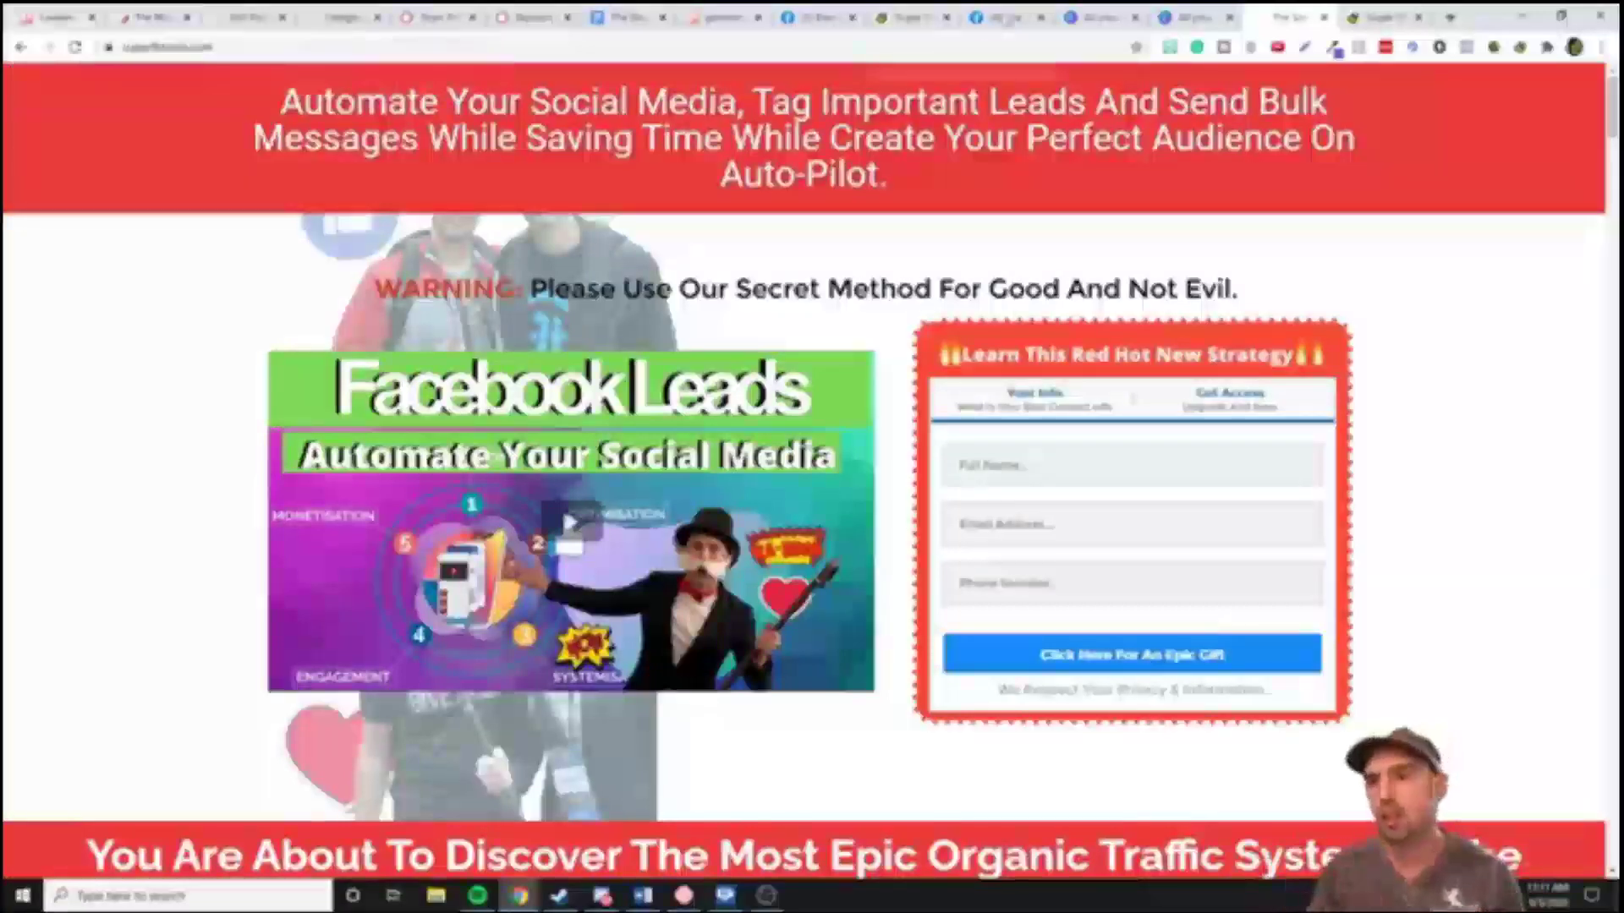
Switch to Trello and review the Profile Funnel, Finding Your Perfect Audience, Groups and Content checklists on the "generating leads on facebook" card
{"action": "left_click", "coordinate": [723, 20]}
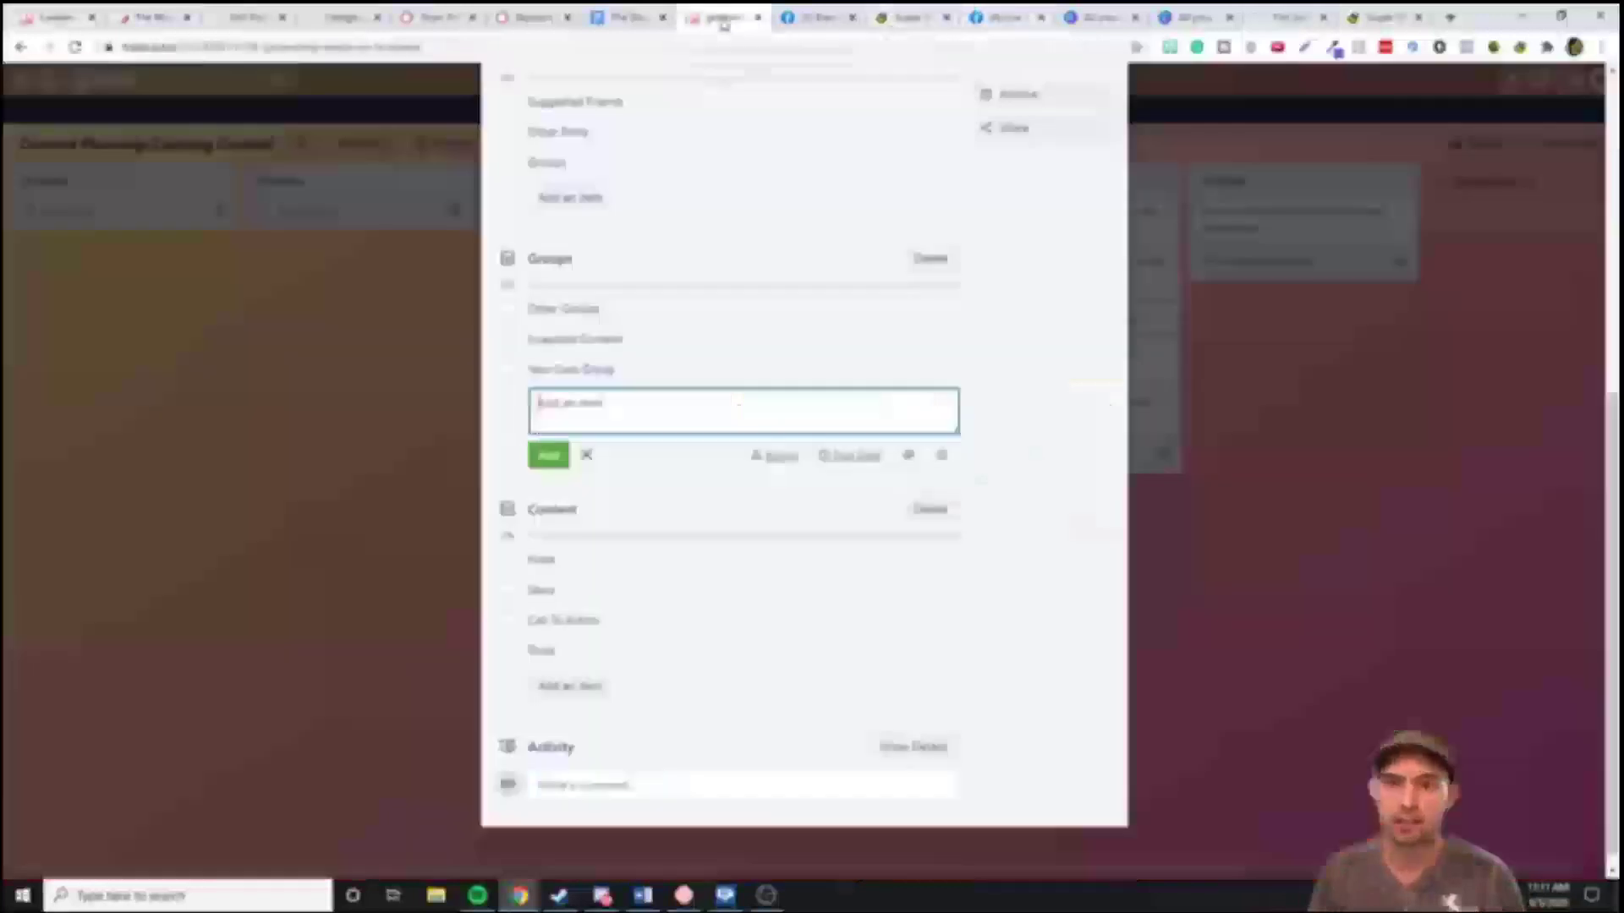
{"action": "scroll", "coordinate": [660, 279], "scroll_direction": "up", "scroll_amount": 7}
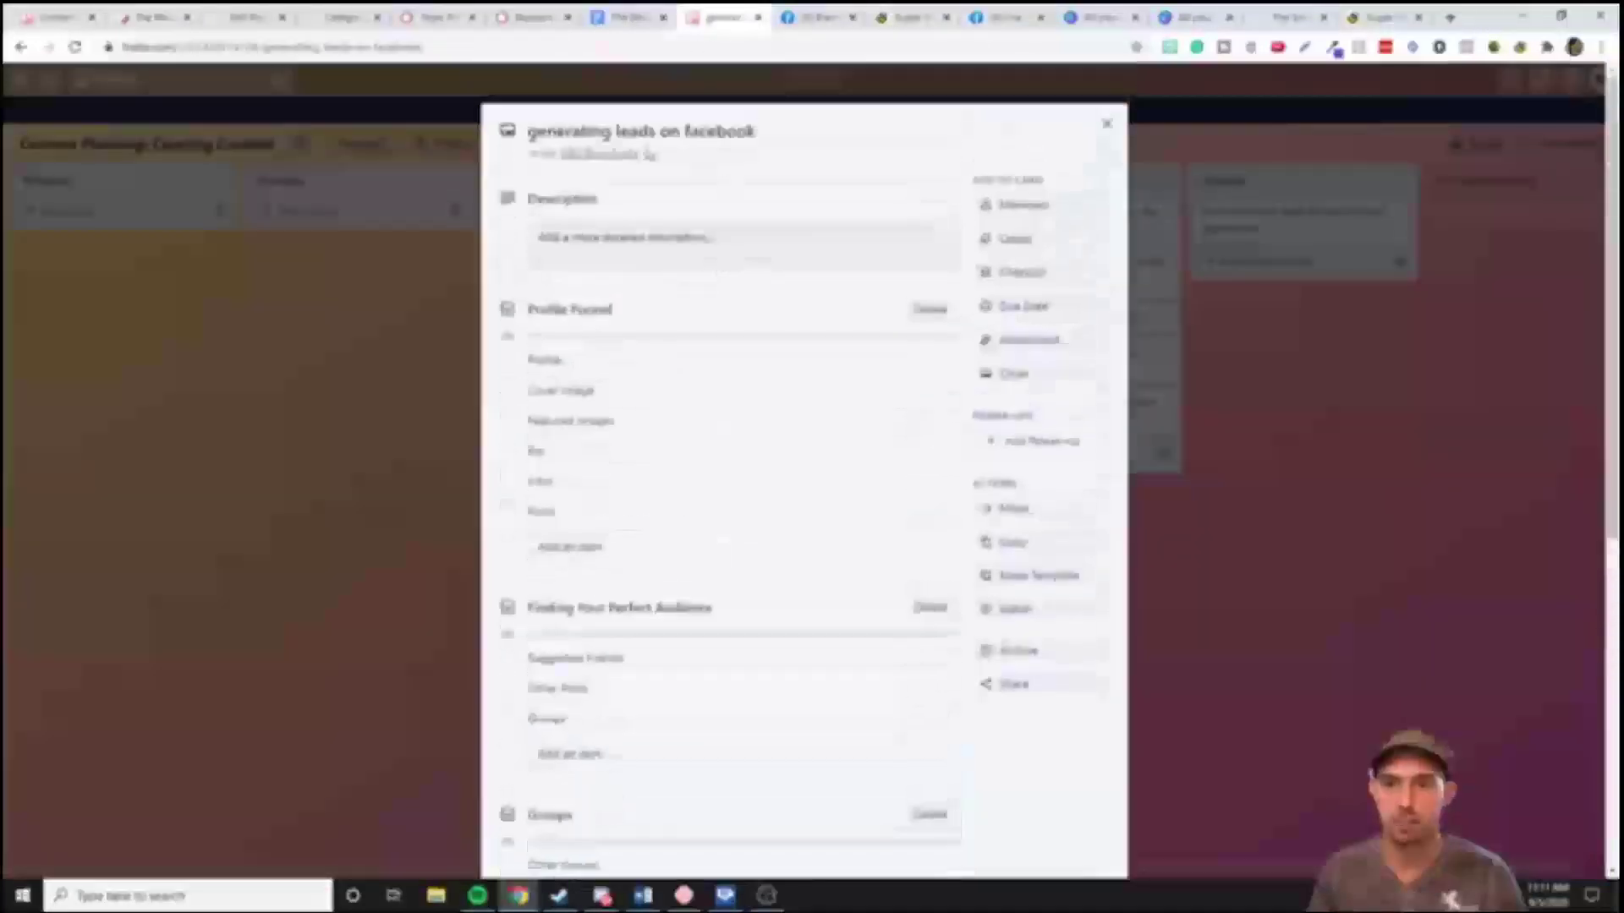
{"action": "scroll", "coordinate": [636, 230], "scroll_direction": "down", "scroll_amount": 7}
{"action": "scroll", "coordinate": [676, 161], "scroll_direction": "up", "scroll_amount": 6}
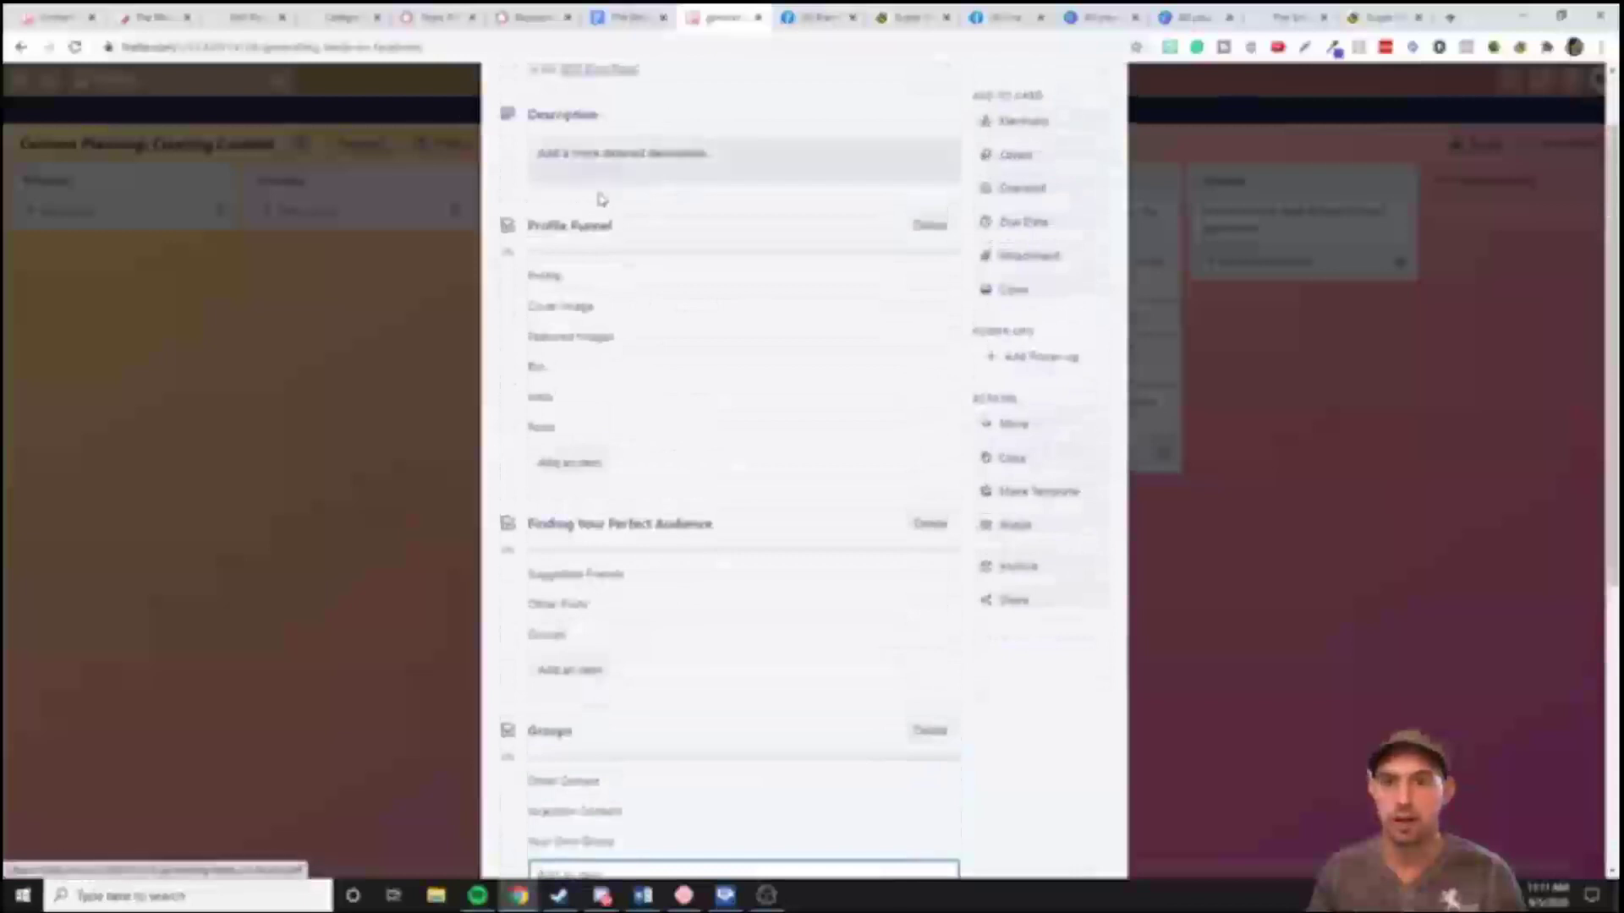
{"action": "scroll", "coordinate": [615, 200], "scroll_direction": "up", "scroll_amount": 1}
{"action": "scroll", "coordinate": [576, 237], "scroll_direction": "down", "scroll_amount": 2}
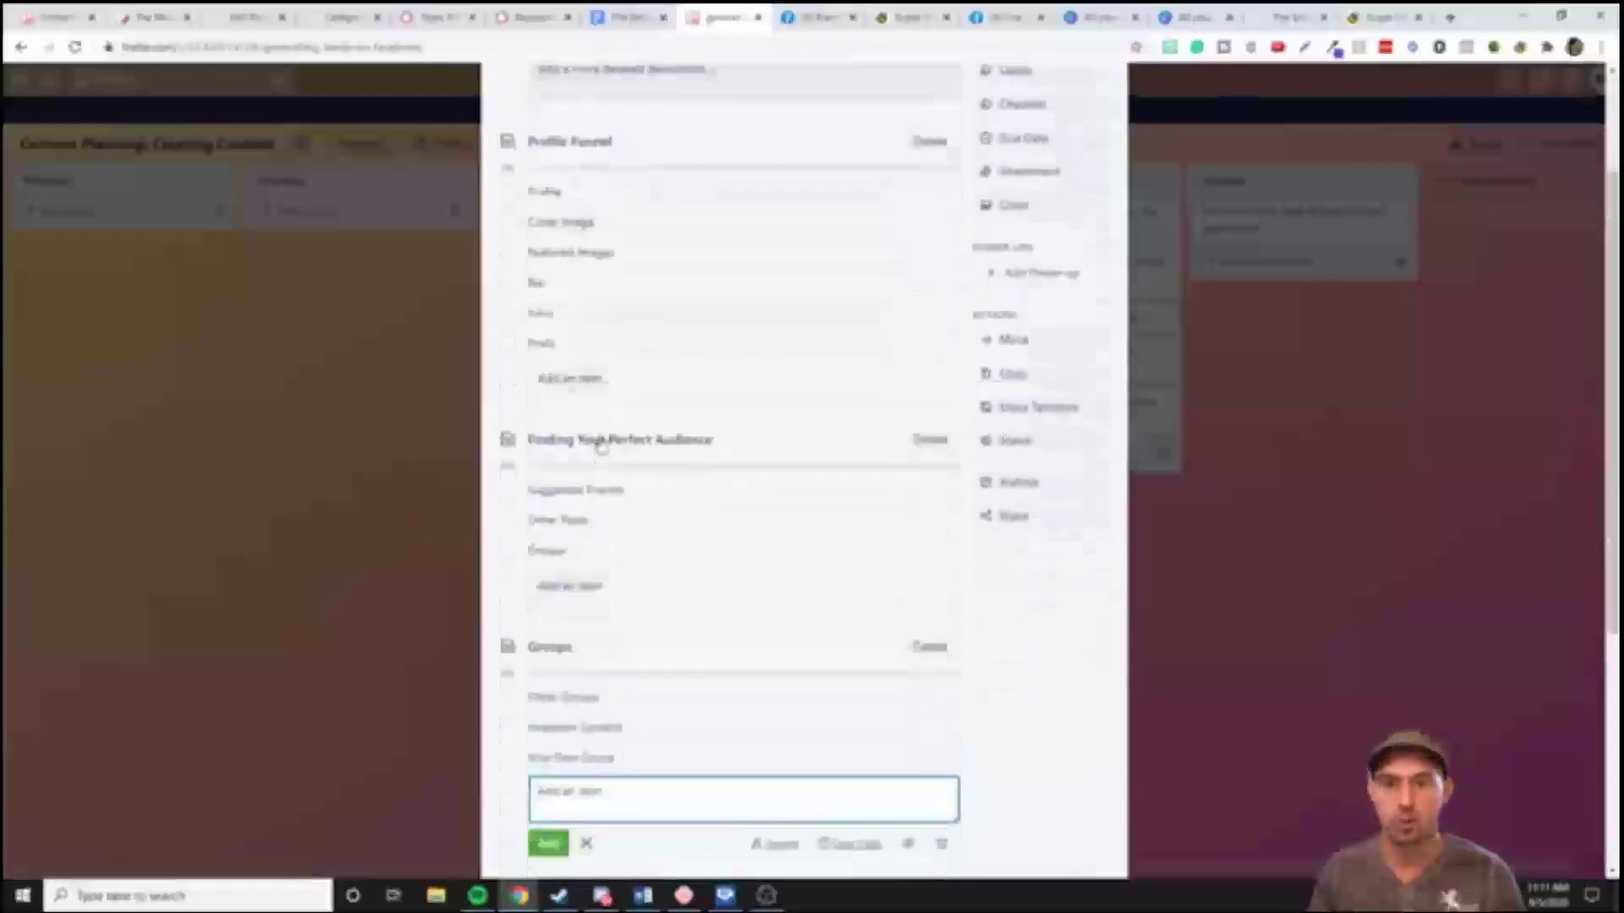
{"action": "scroll", "coordinate": [639, 223], "scroll_direction": "down", "scroll_amount": 2}
{"action": "scroll", "coordinate": [660, 373], "scroll_direction": "down", "scroll_amount": 3}
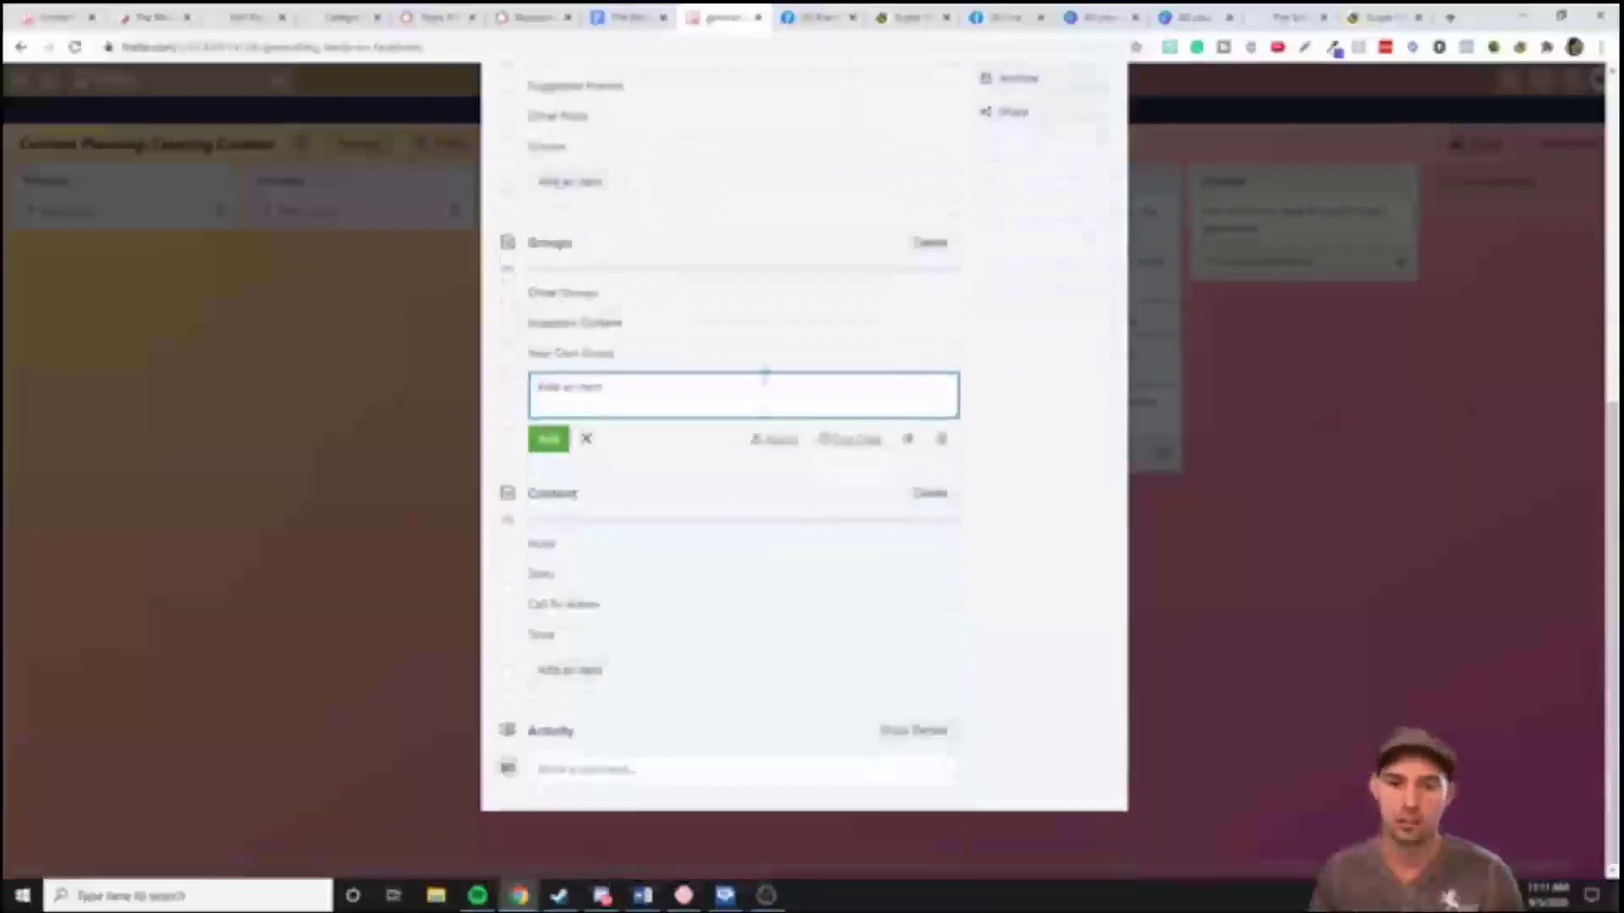
Switch to the Google Docs ebook The Ebook That Broke The Internet 4.0, skim its sections and return to its first page
{"action": "left_click", "coordinate": [615, 25]}
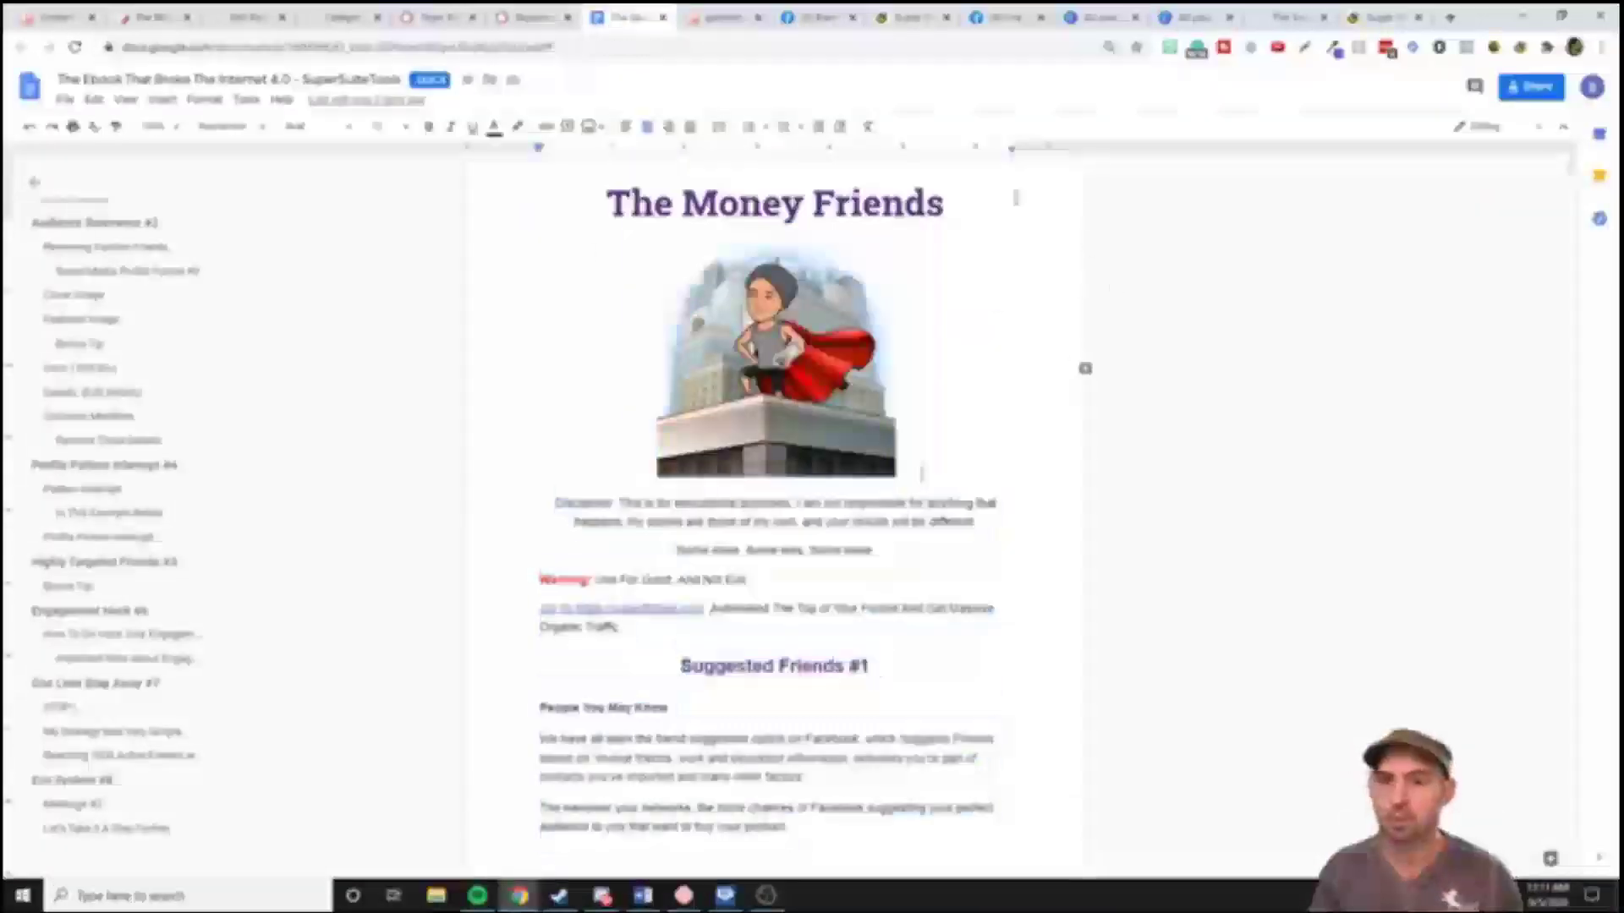
{"action": "scroll", "coordinate": [785, 311], "scroll_direction": "down", "scroll_amount": 20}
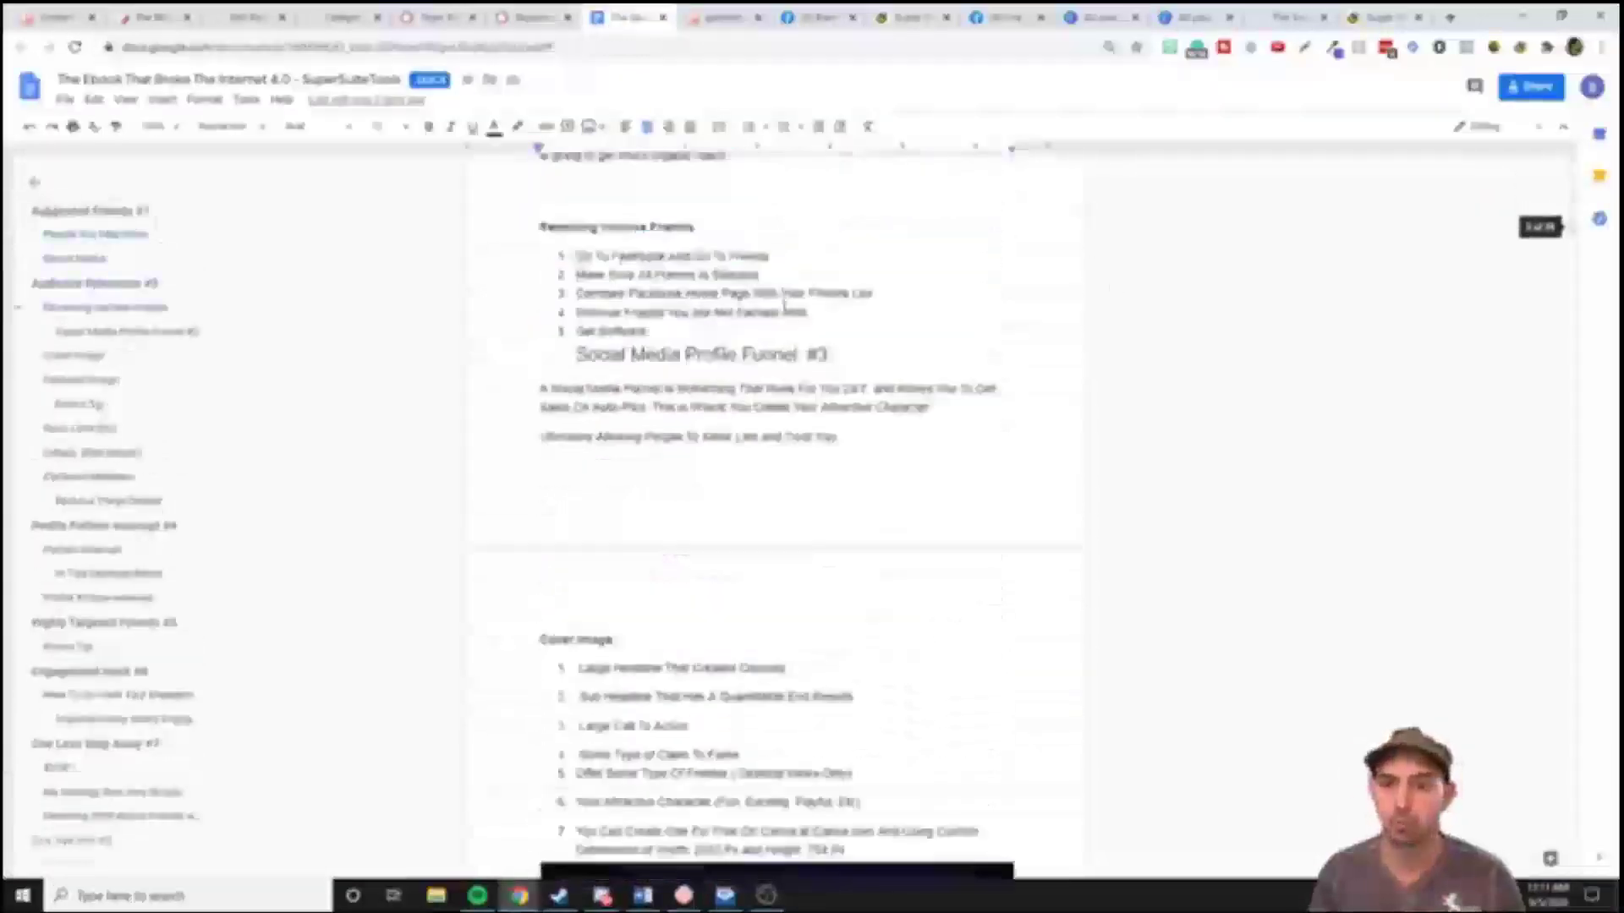
{"action": "scroll", "coordinate": [1535, 252], "scroll_direction": "down", "scroll_amount": 10}
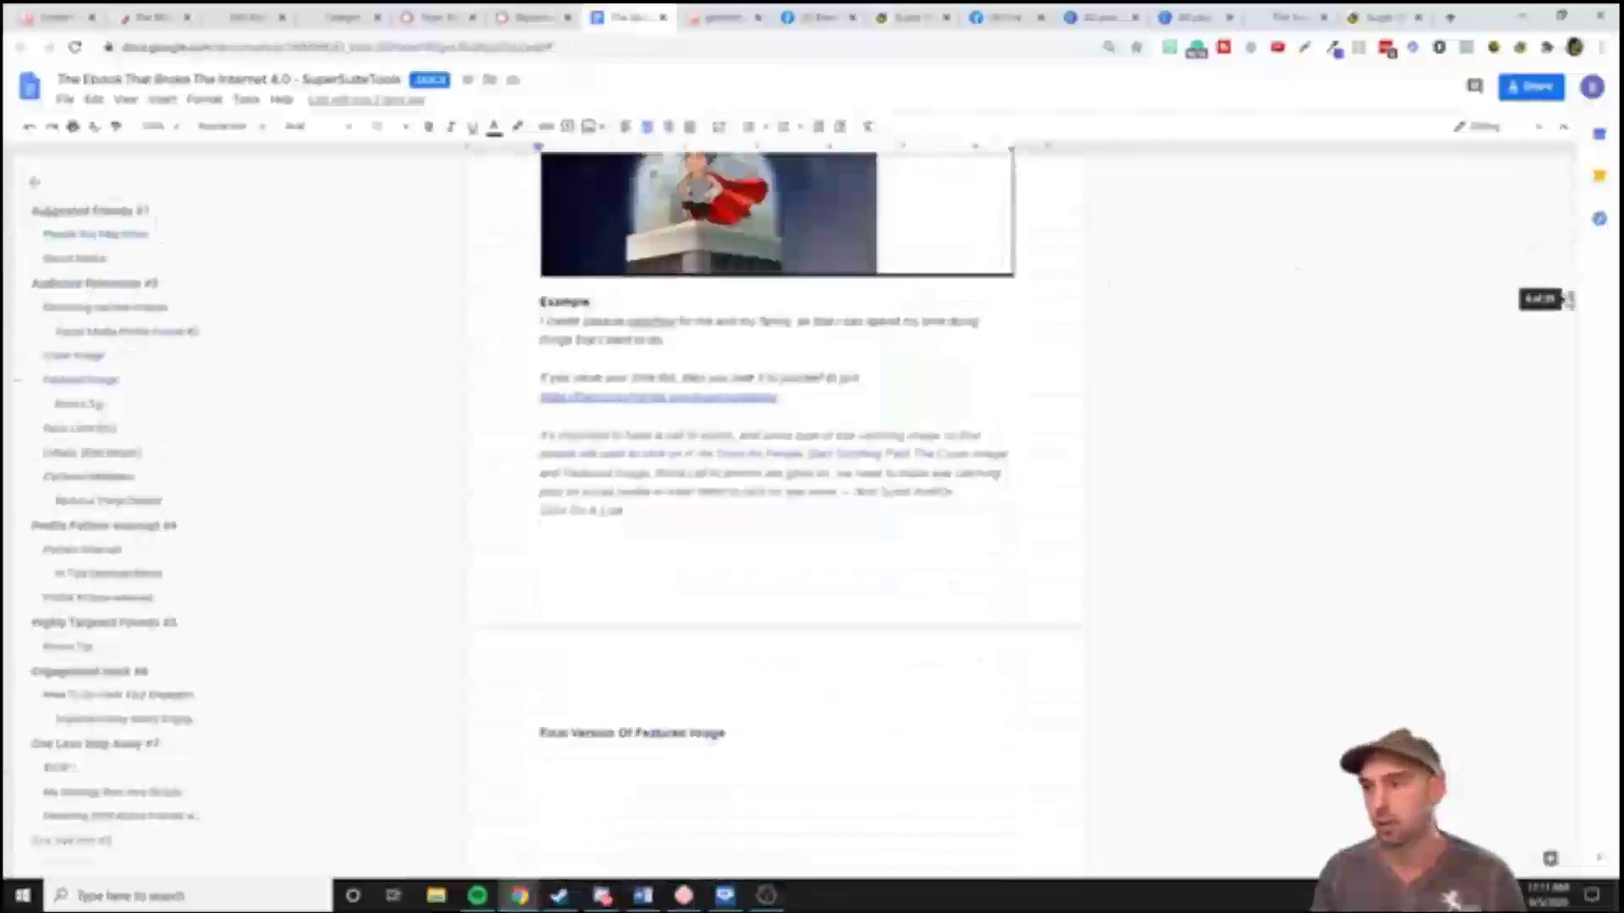
{"action": "left_click_drag", "start_coordinate": [1569, 300], "coordinate": [1566, 128]}
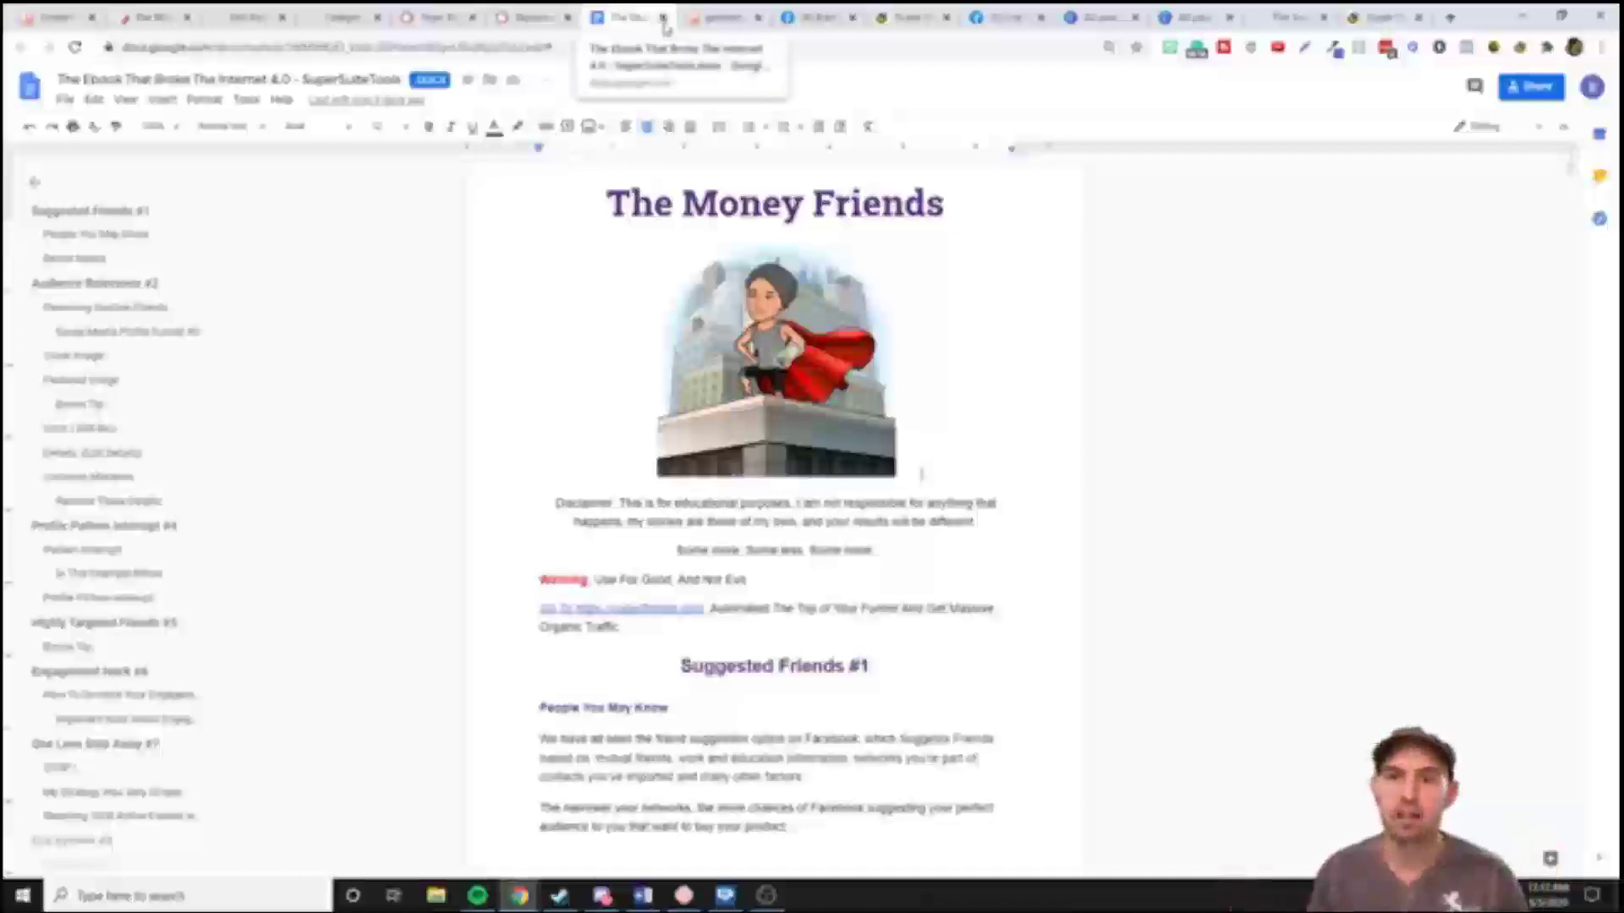
{"action": "left_click_drag", "start_coordinate": [1560, 174], "coordinate": [643, 9]}
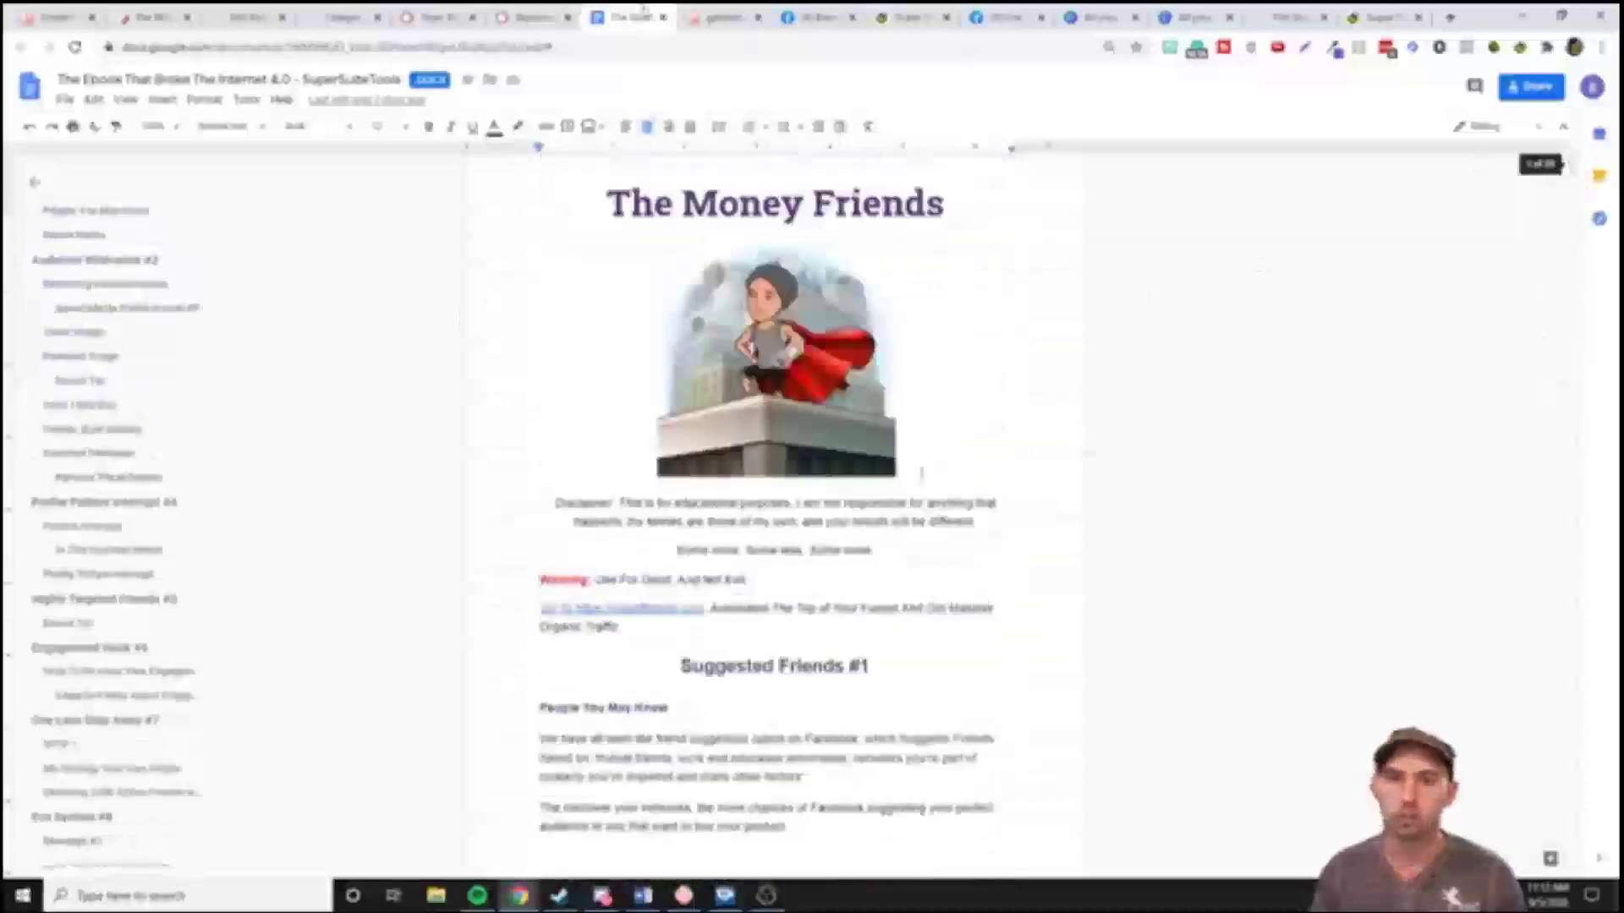
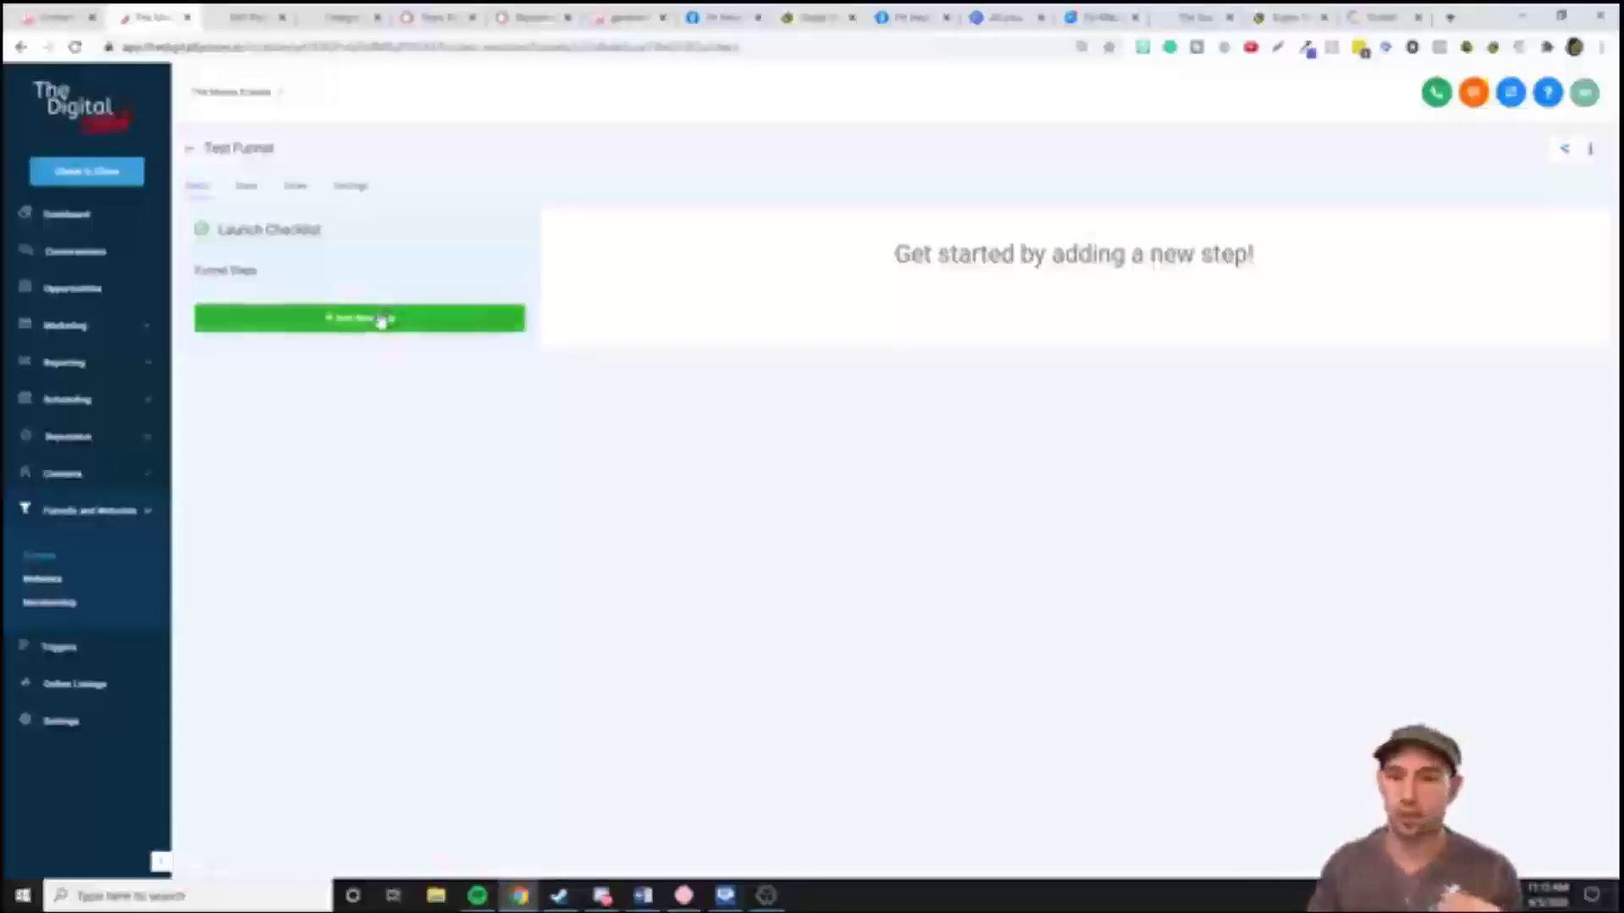
In The Digital Tycoon's Test Funnel, start a new funnel step and enter the ClickFunnels website address as the page to import
{"action": "left_click", "coordinate": [380, 319]}
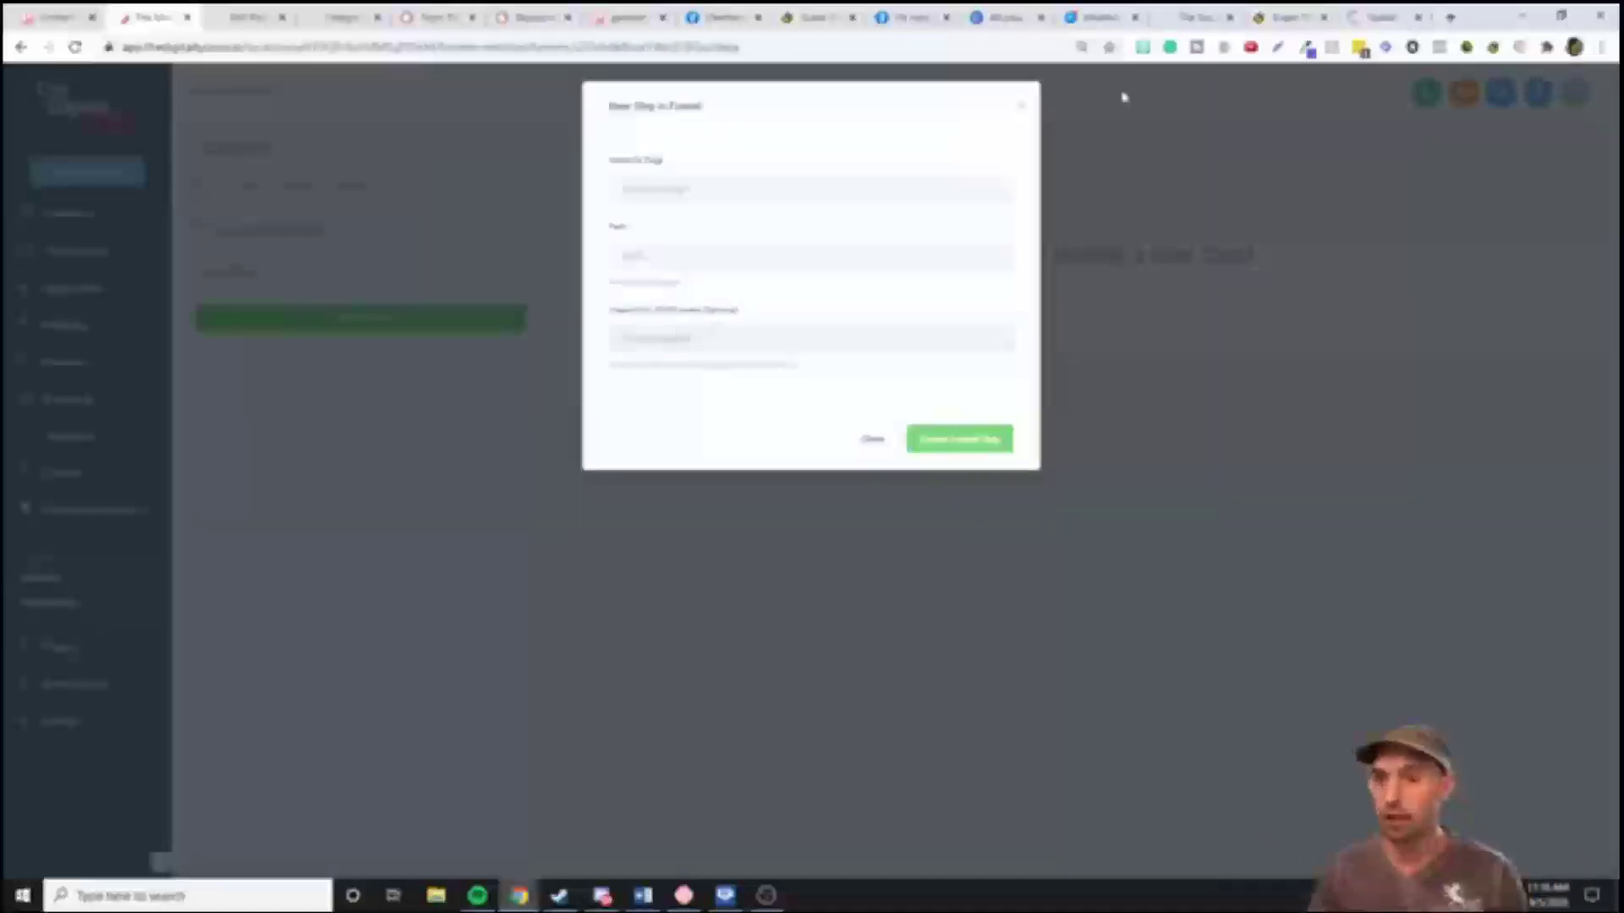
{"action": "type", "text": "#8"}
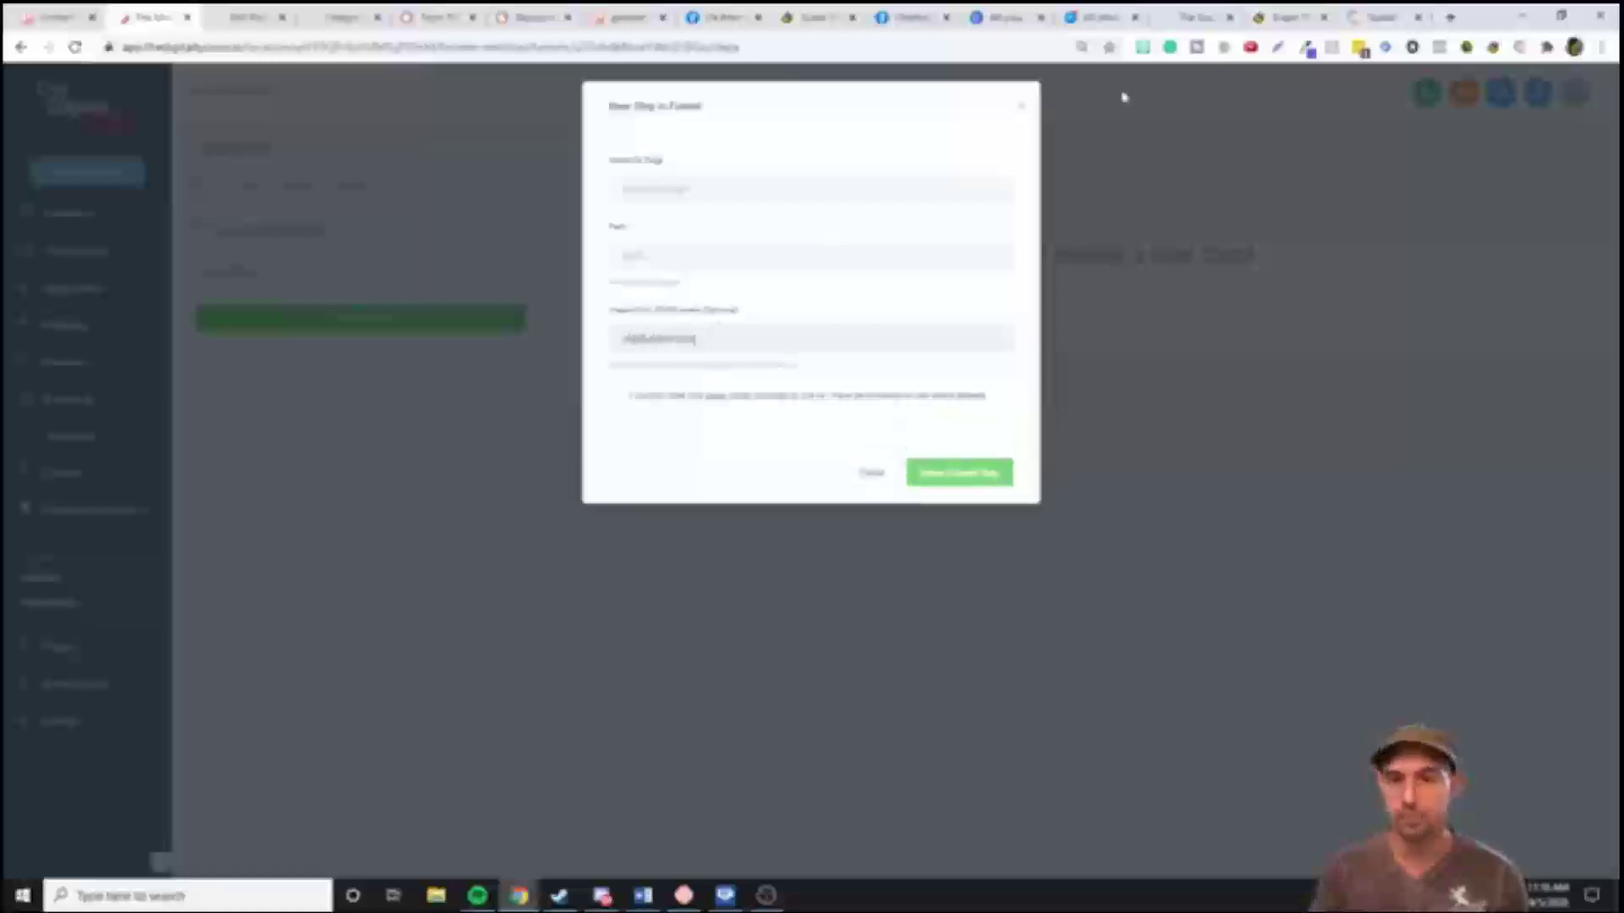
{"action": "key", "text": "BackSpace"}
{"action": "key", "text": "BackSpace"}
{"action": "key", "text": "BackSpace"}
{"action": "key", "text": "BackSpace"}
{"action": "key", "text": "BackSpace"}
{"action": "key", "text": "BackSpace"}
{"action": "key", "text": "BackSpace"}
{"action": "key", "text": "BackSpace"}
{"action": "type", "text": "888"}
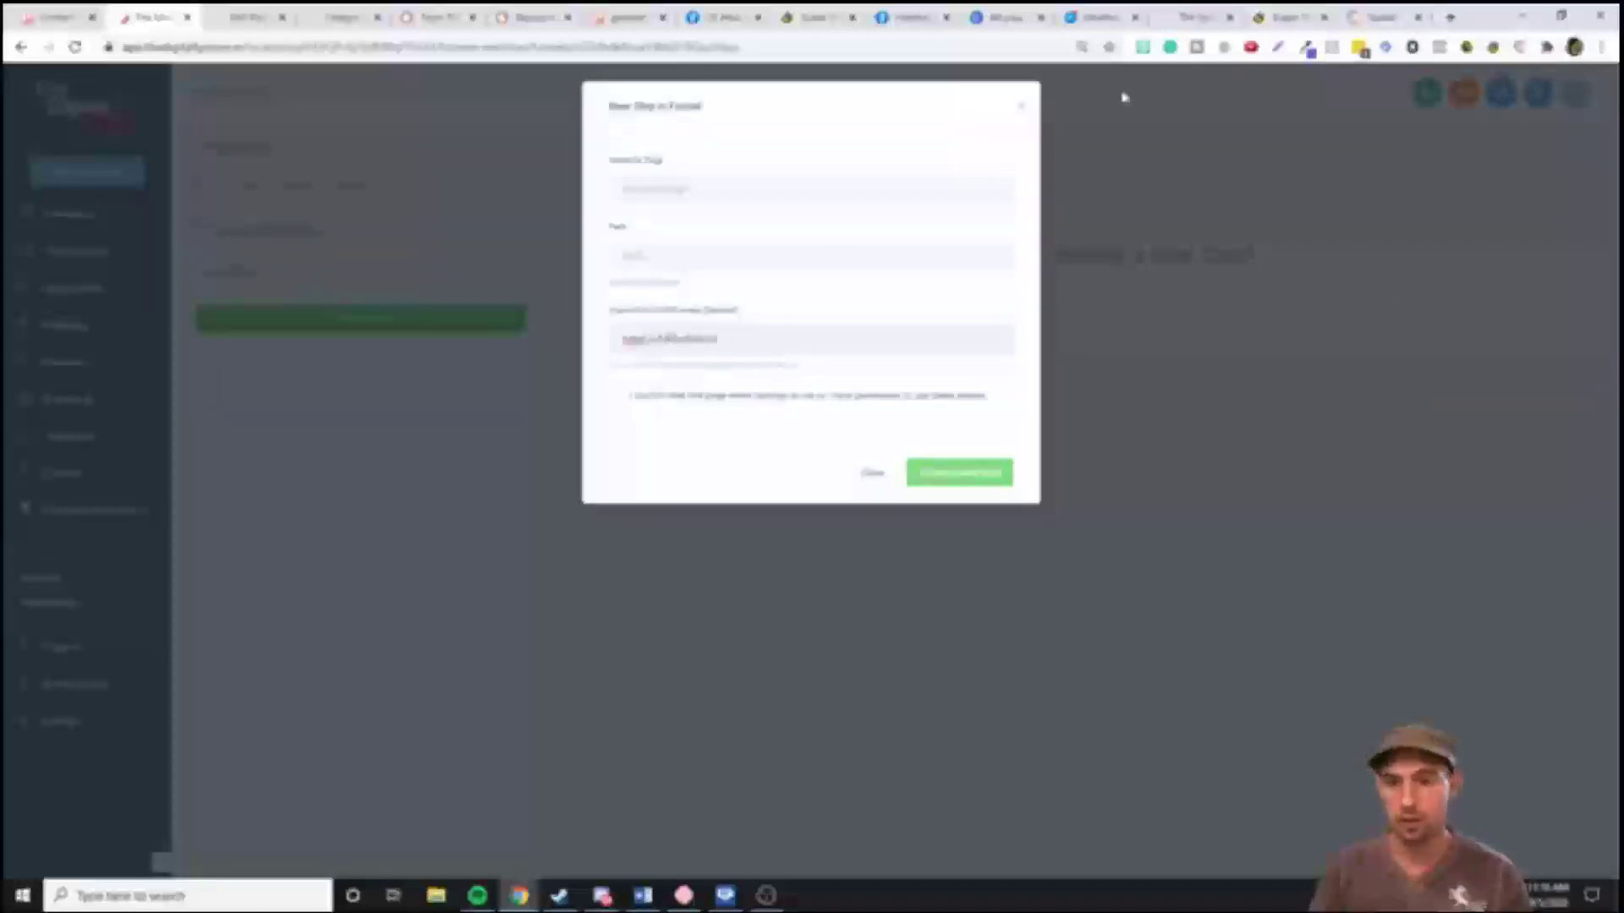
Name the new funnel step and its path test, confirm permission to use the imported page, create the step and open it in the page builder
{"action": "left_click", "coordinate": [773, 183]}
{"action": "type", "text": "tes"}
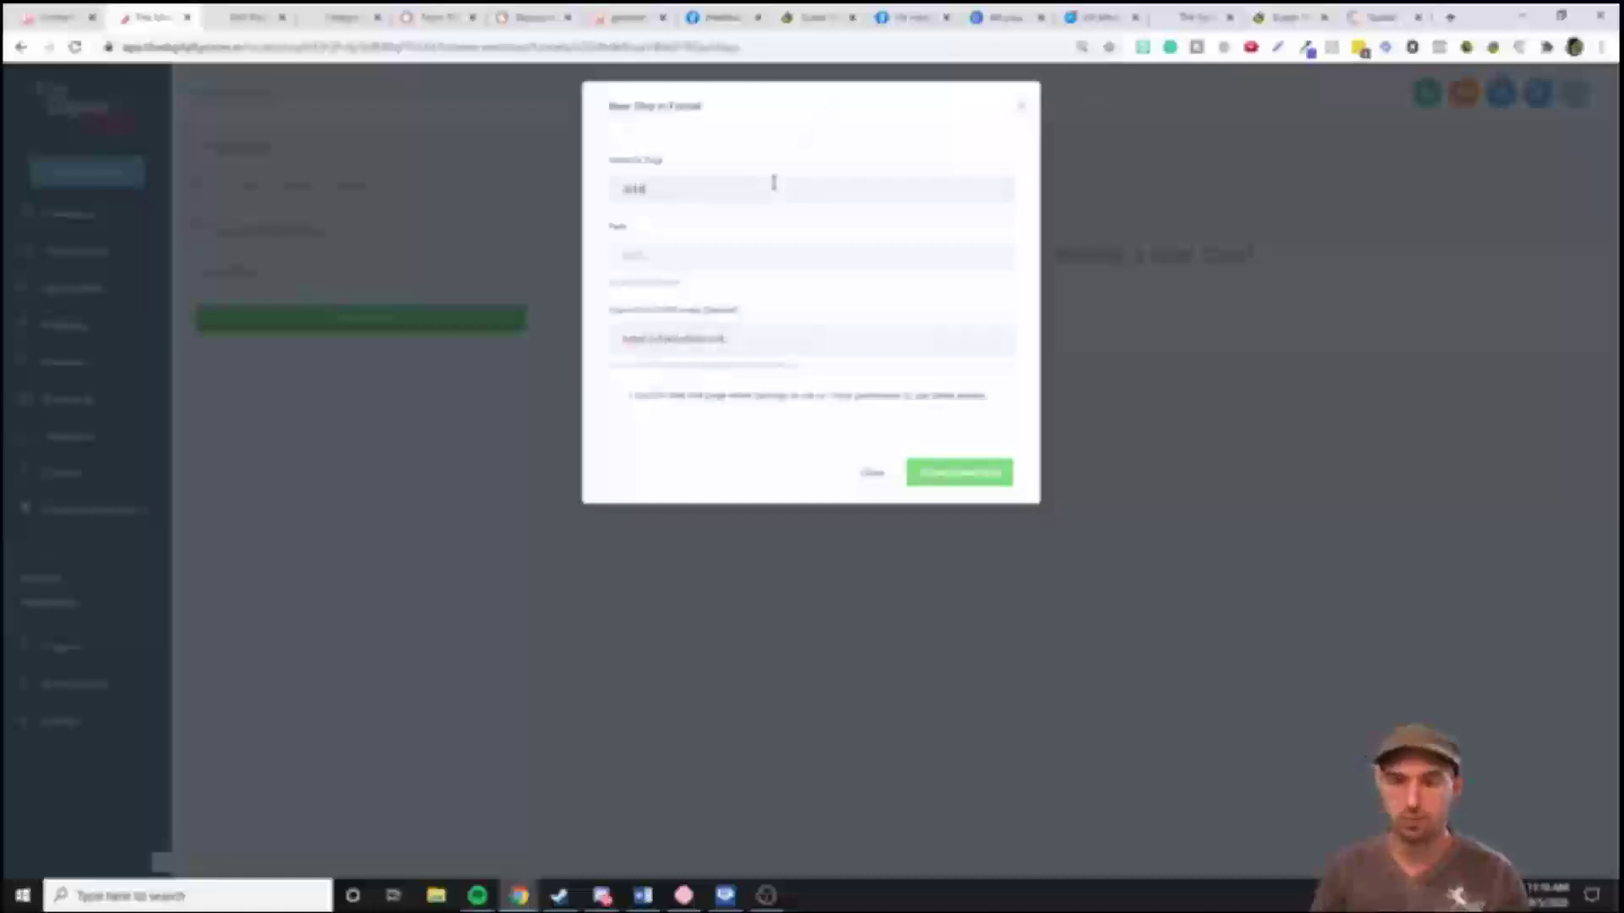
{"action": "type", "text": "t"}
{"action": "left_click", "coordinate": [707, 395]}
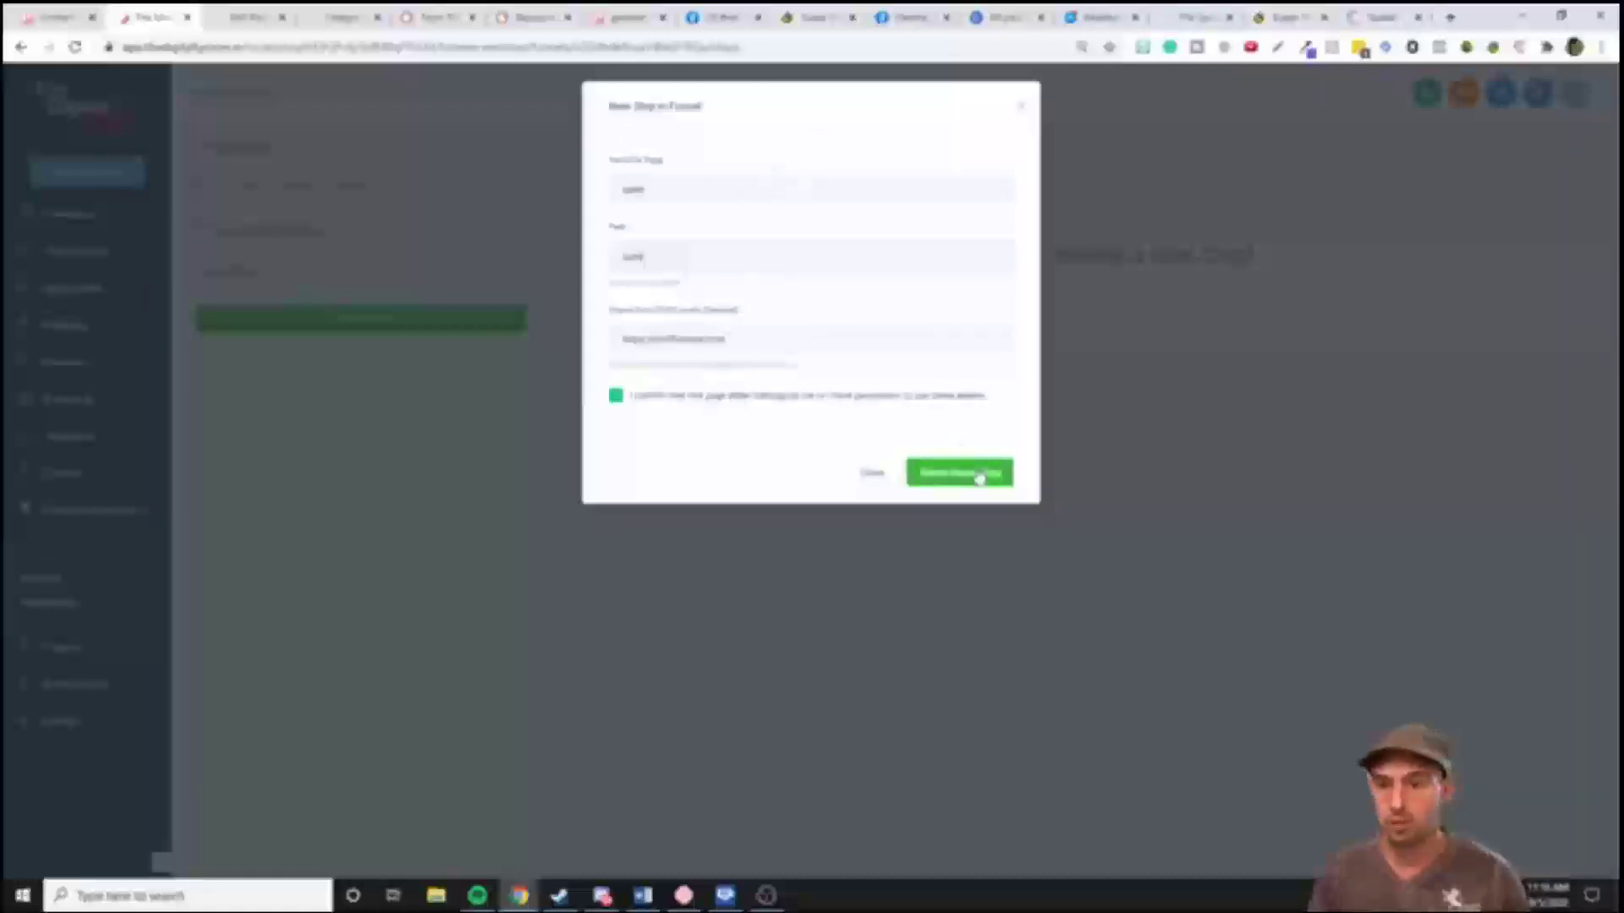
{"action": "left_click", "coordinate": [977, 474]}
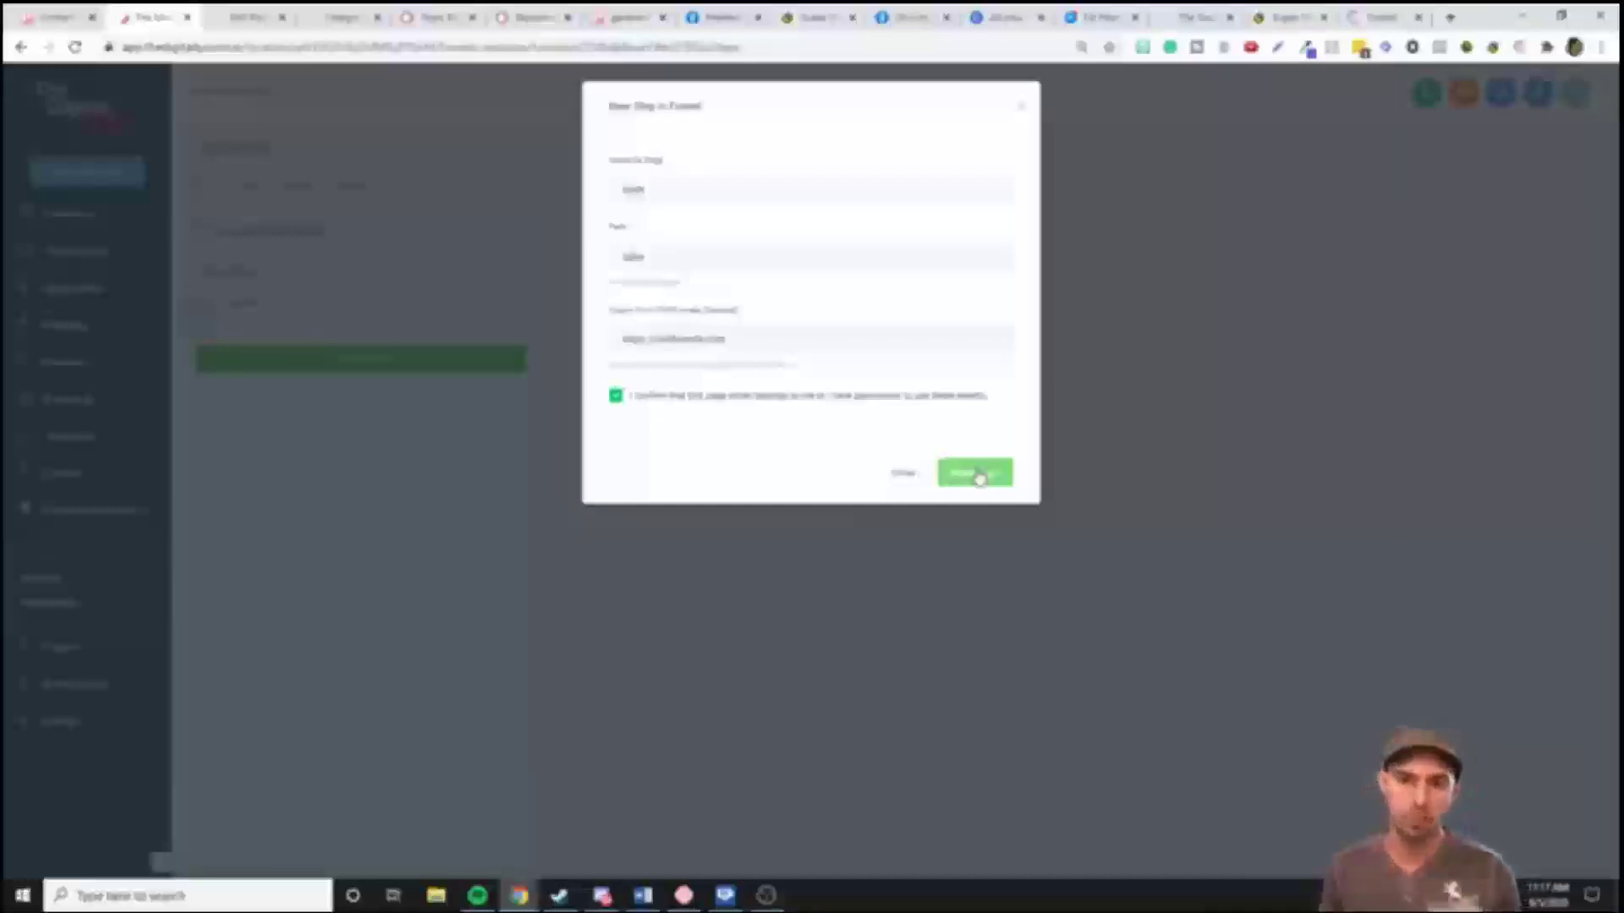
{"action": "left_click", "coordinate": [978, 478]}
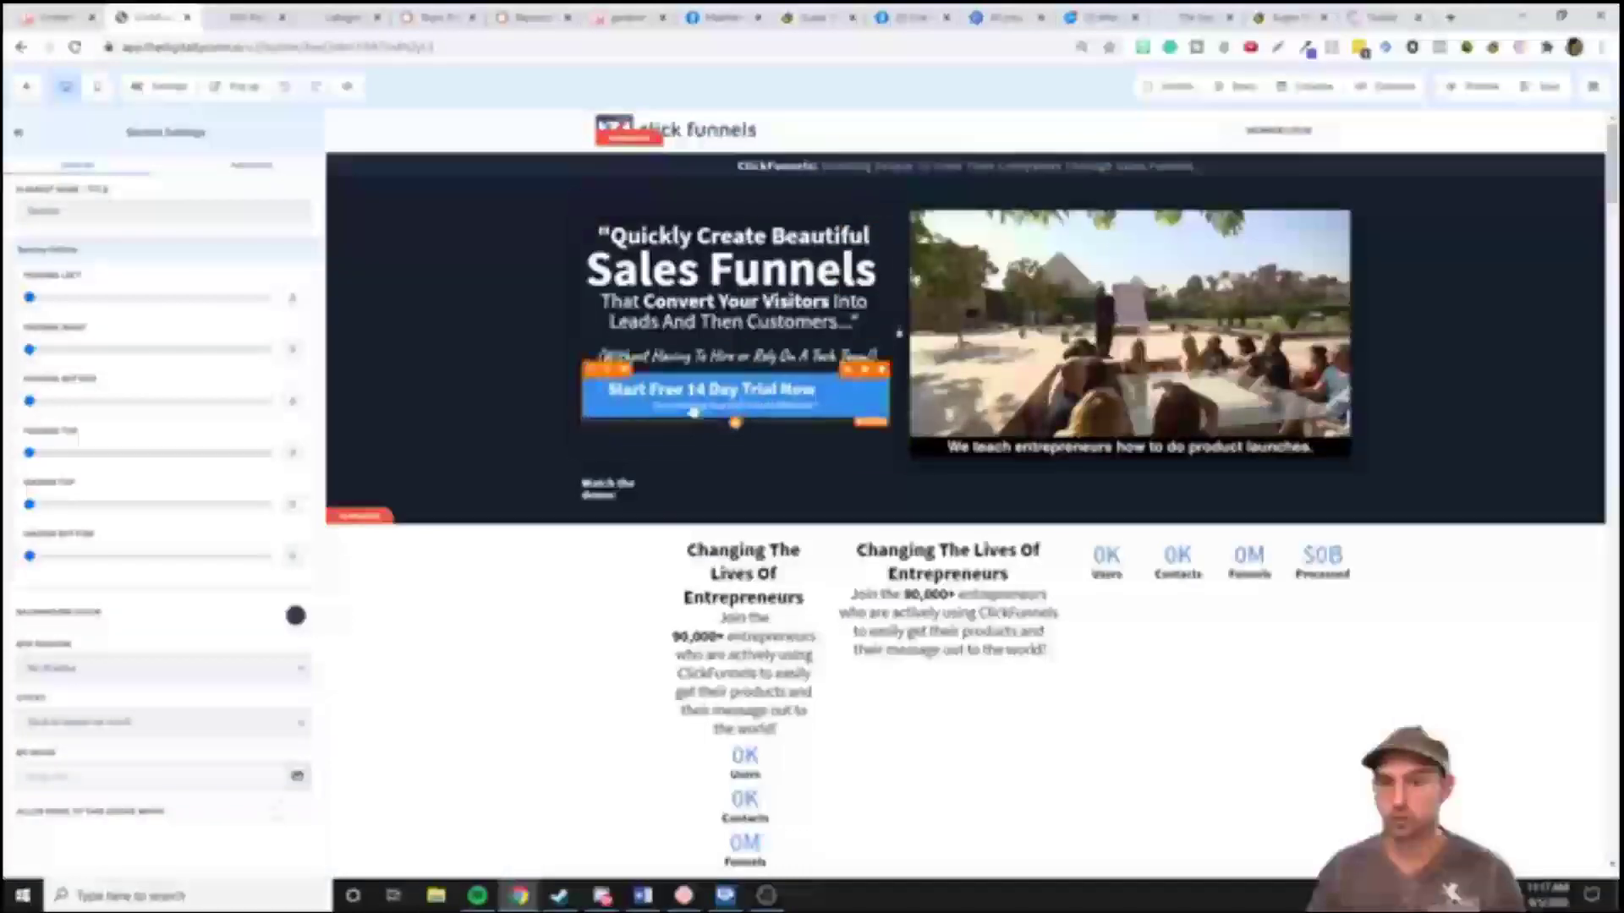
Review the imported ClickFunnels page in the page builder, preview it in a separate tab and close the preview
{"action": "scroll", "coordinate": [1218, 430], "scroll_direction": "down", "scroll_amount": 5}
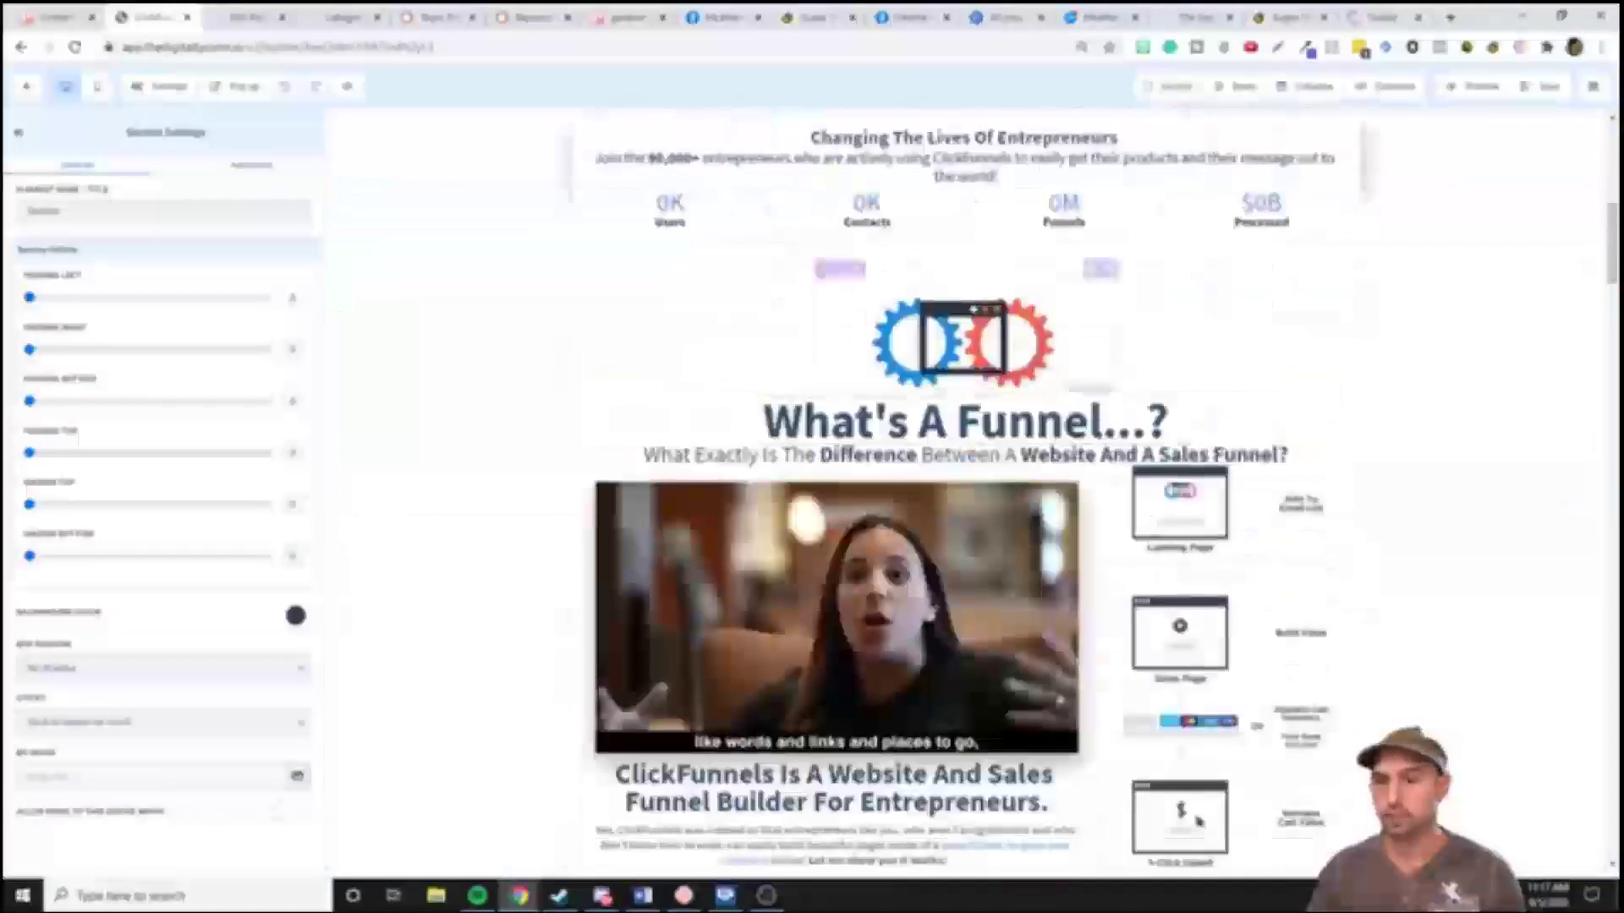
{"action": "scroll", "coordinate": [1013, 363], "scroll_direction": "down", "scroll_amount": 13}
{"action": "scroll", "coordinate": [1014, 364], "scroll_direction": "down", "scroll_amount": 10}
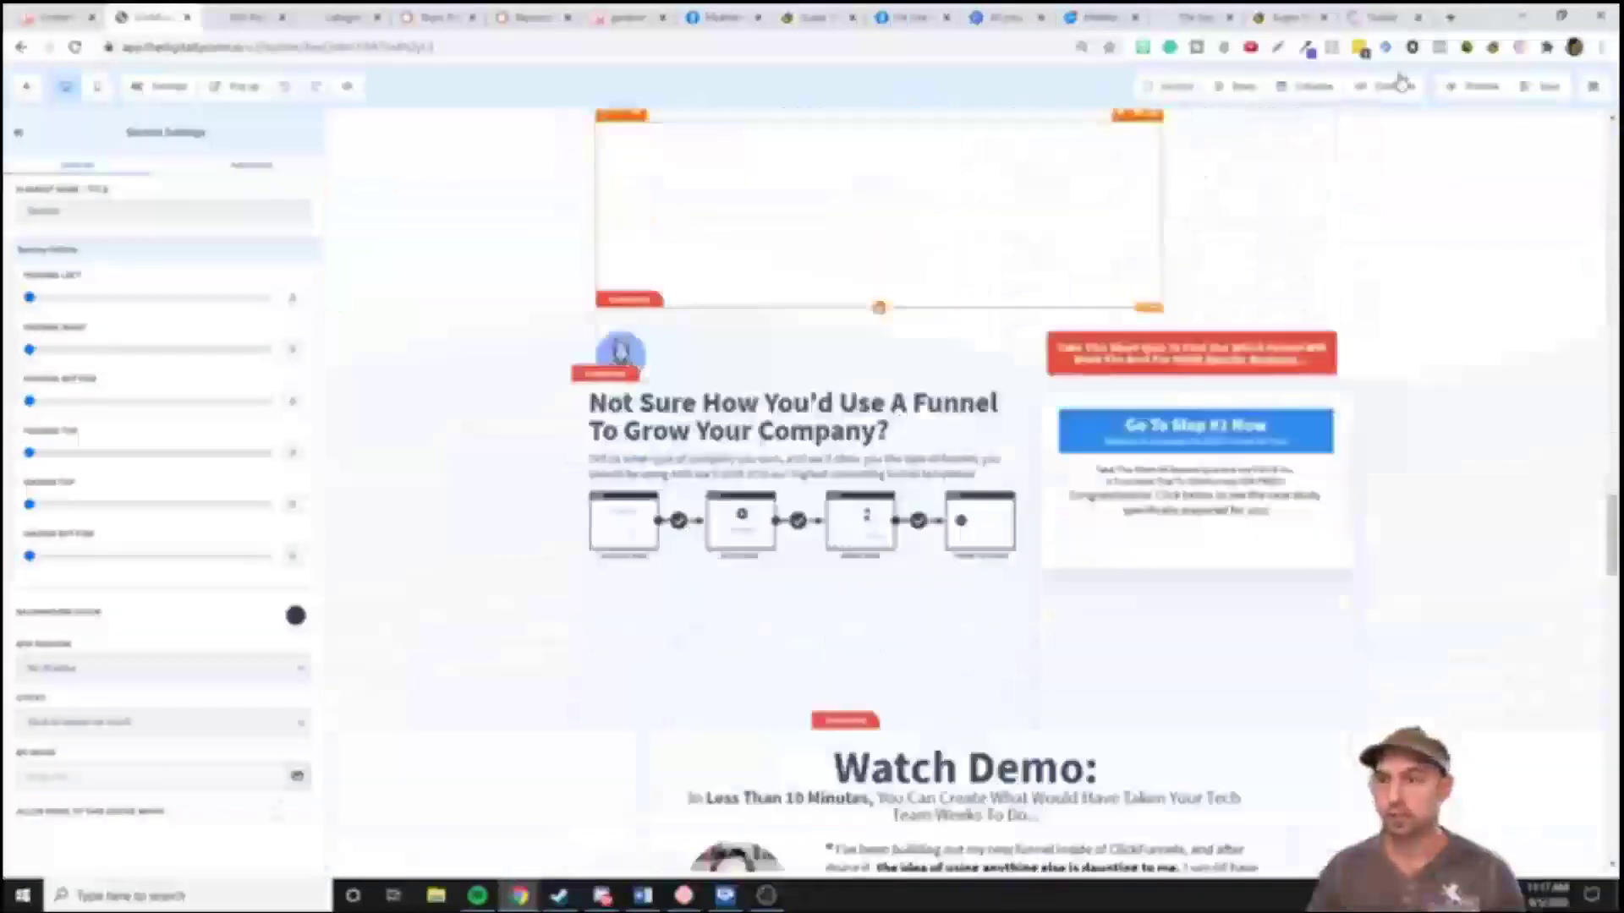
{"action": "left_click", "coordinate": [1451, 85]}
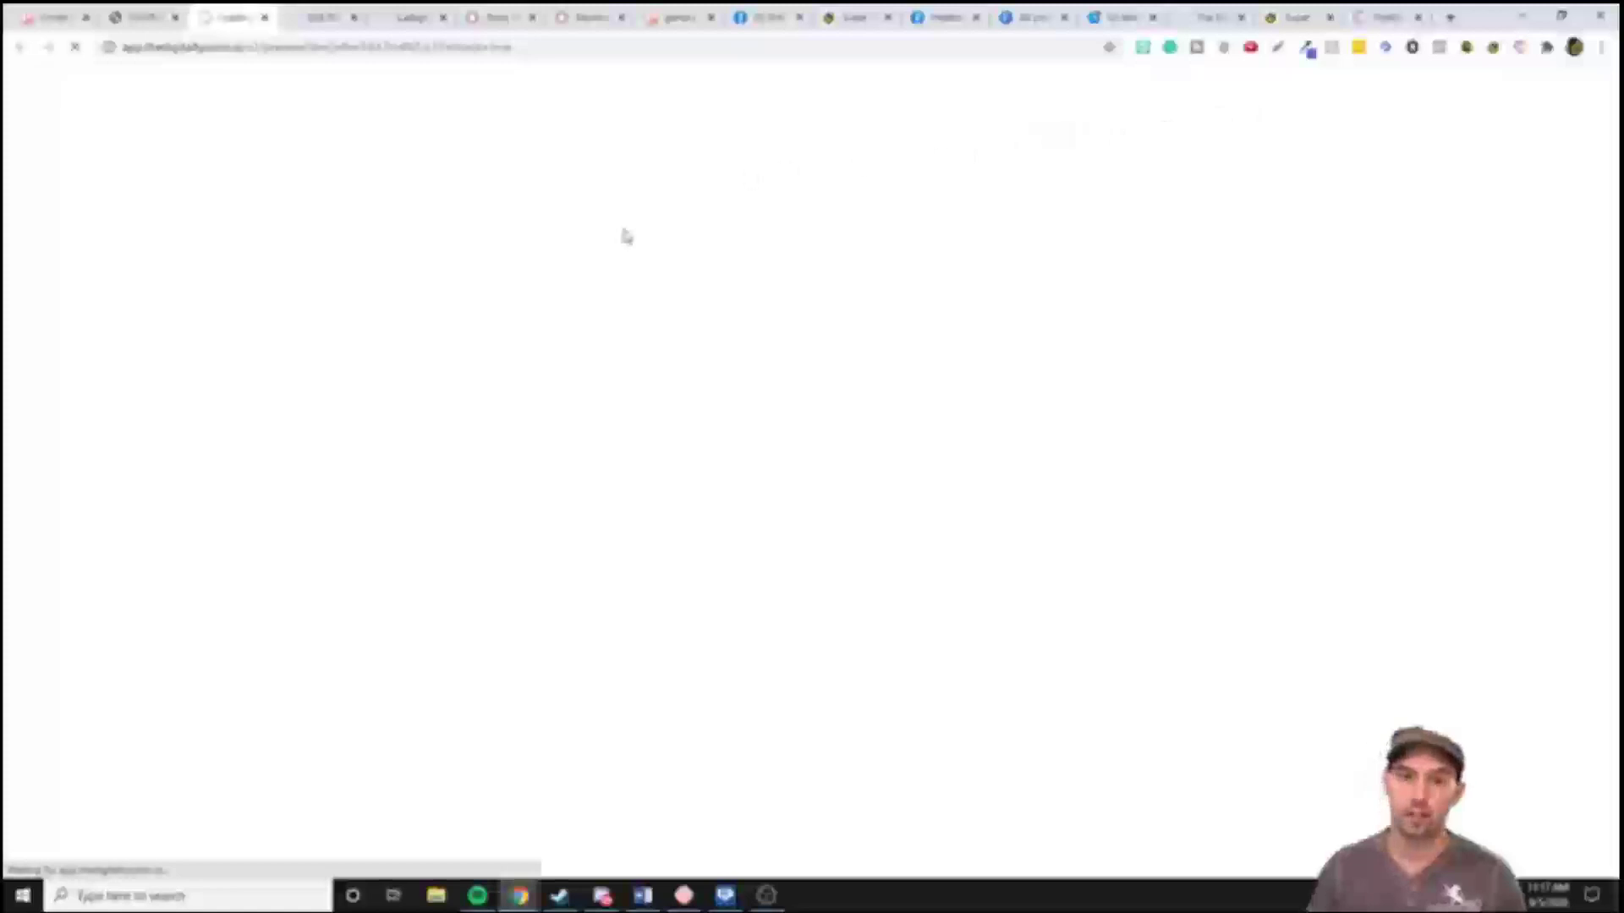
{"action": "scroll", "coordinate": [600, 401], "scroll_direction": "down", "scroll_amount": 15}
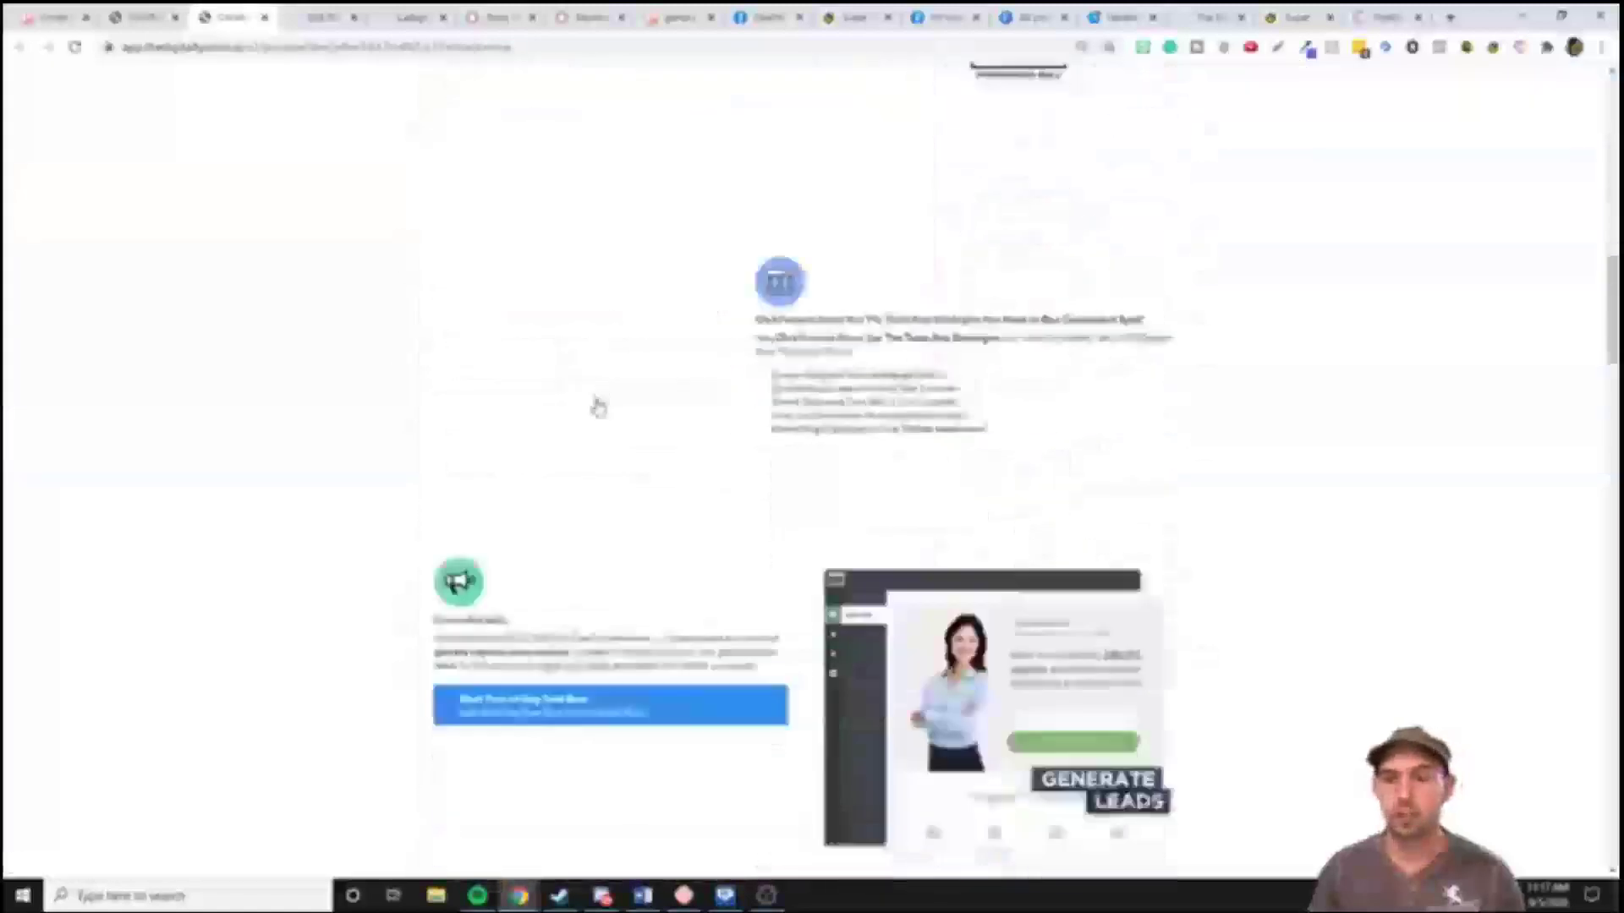
{"action": "left_click", "coordinate": [260, 18]}
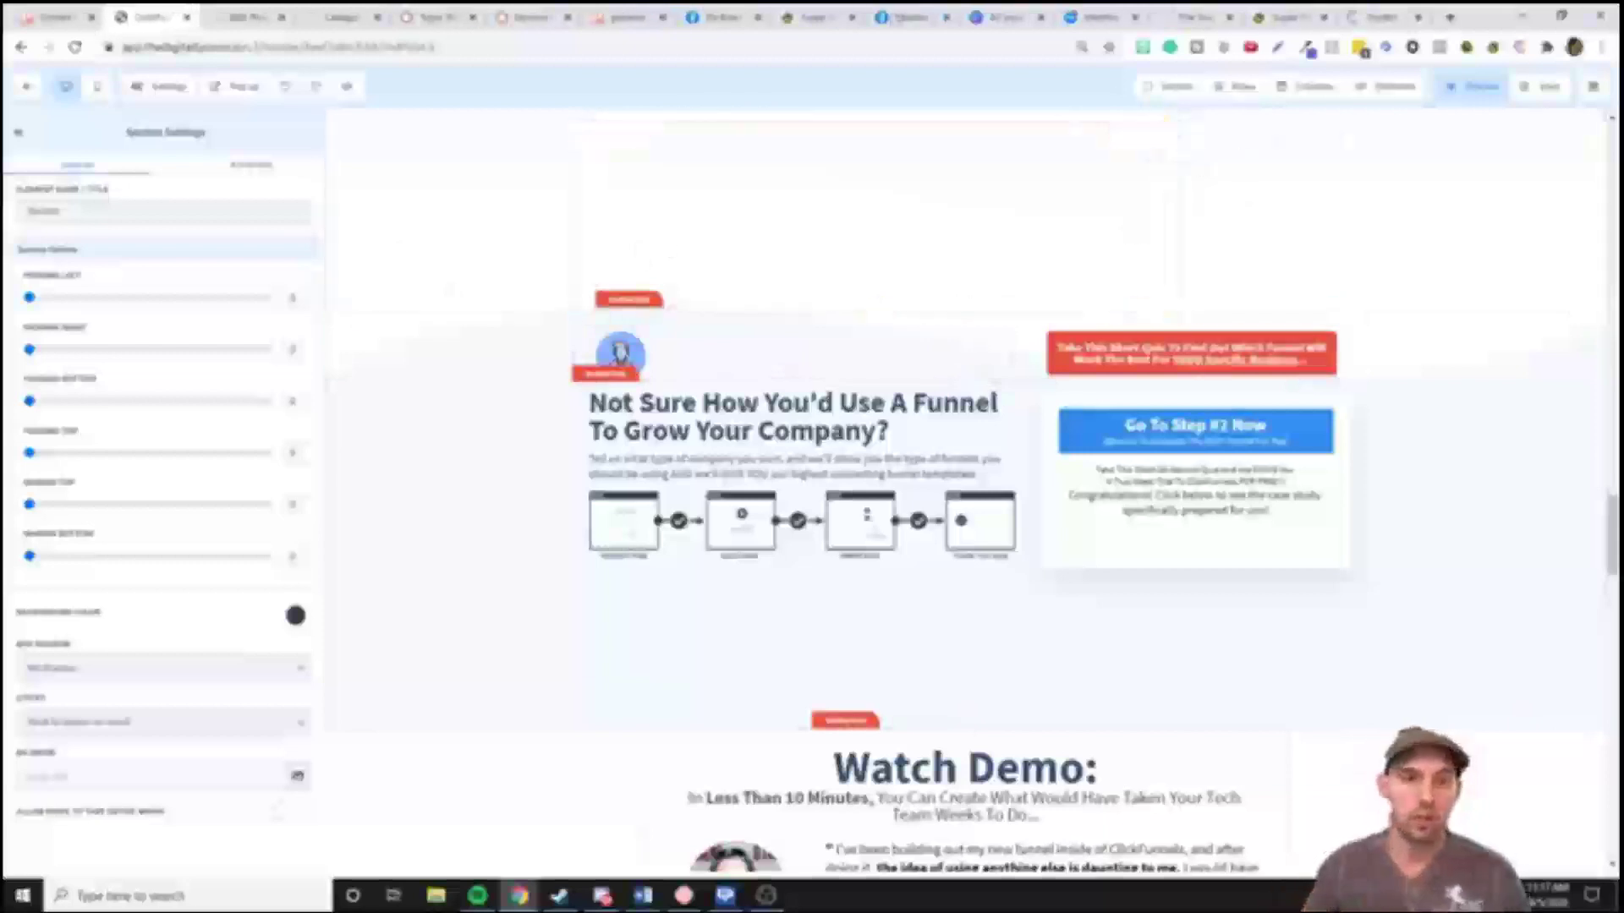
Leave the page builder and delete the Test Funnel from its settings
{"action": "left_click", "coordinate": [27, 86]}
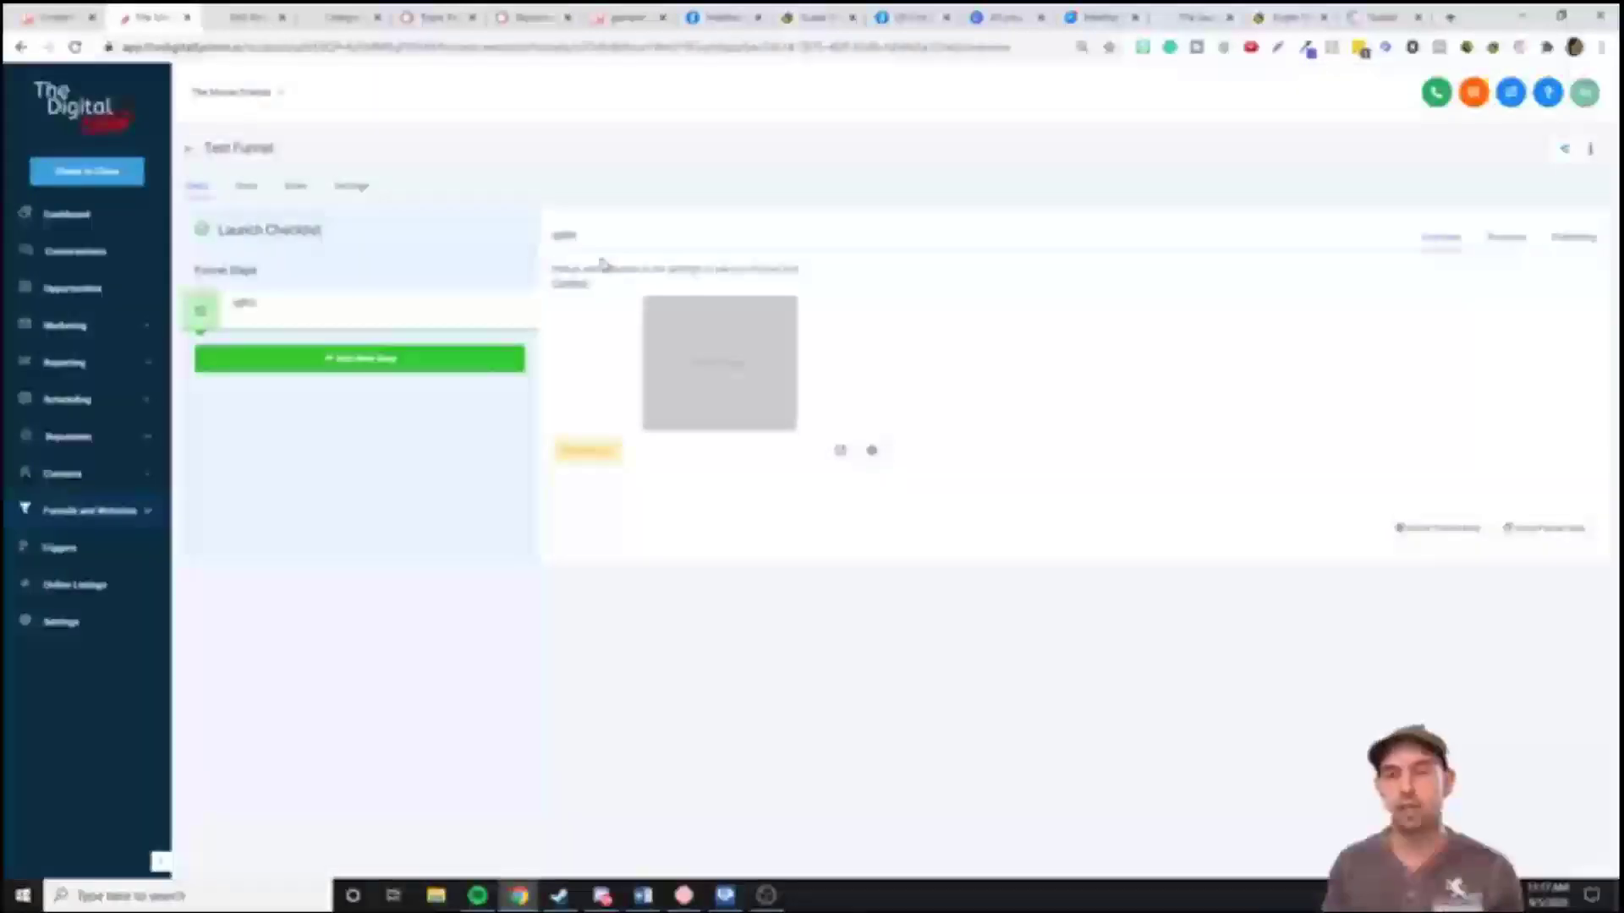
{"action": "left_click", "coordinate": [366, 192]}
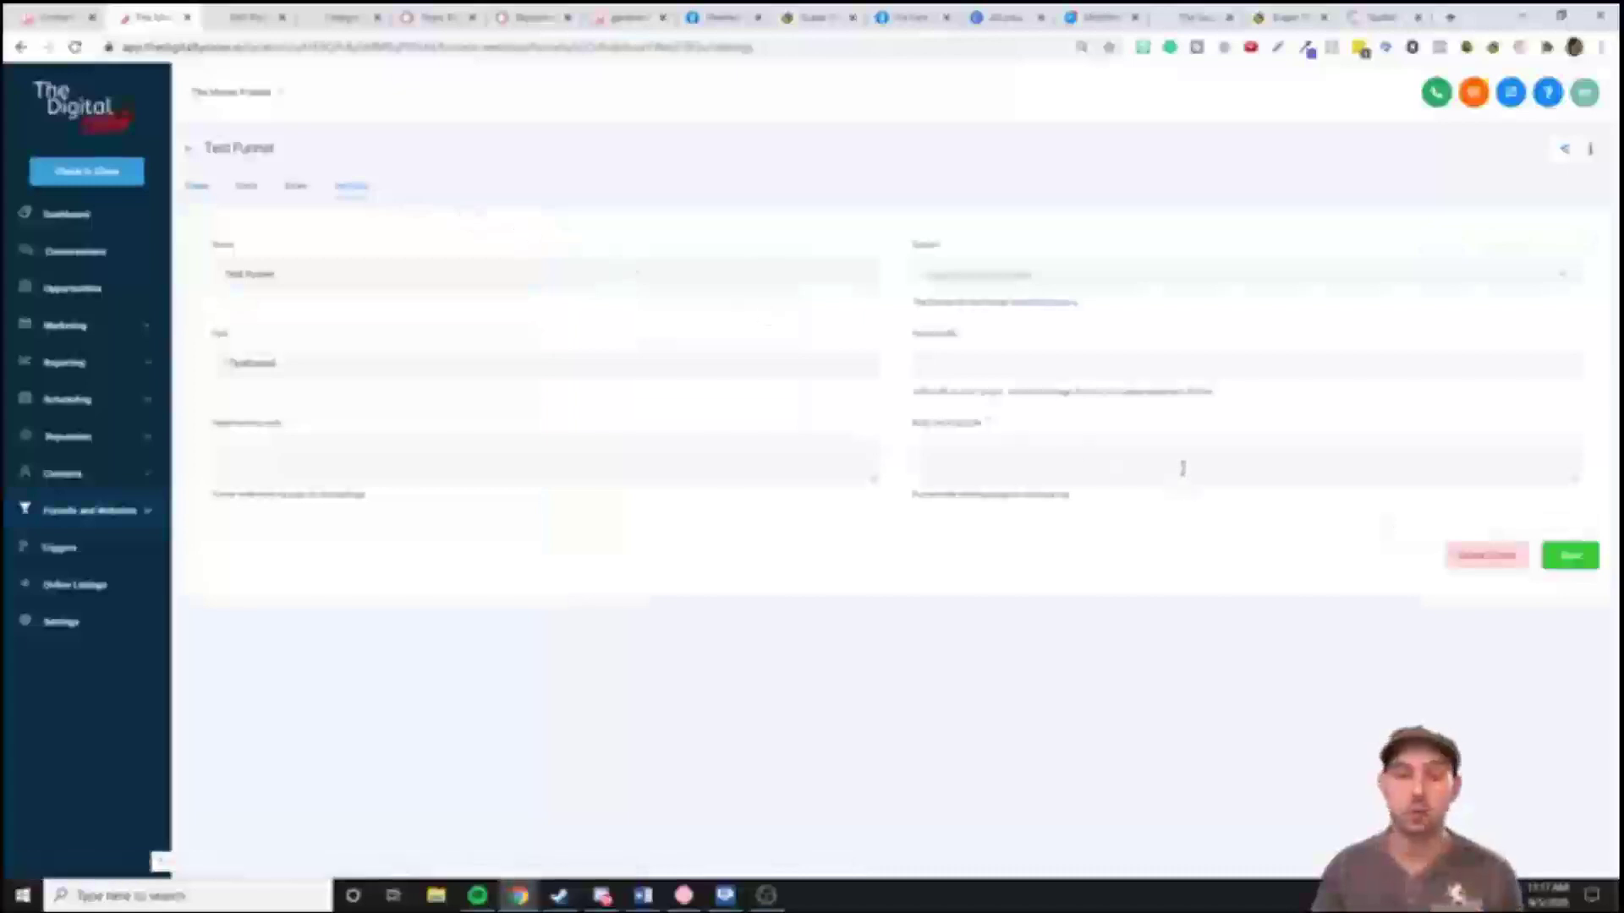
{"action": "left_click", "coordinate": [1514, 559]}
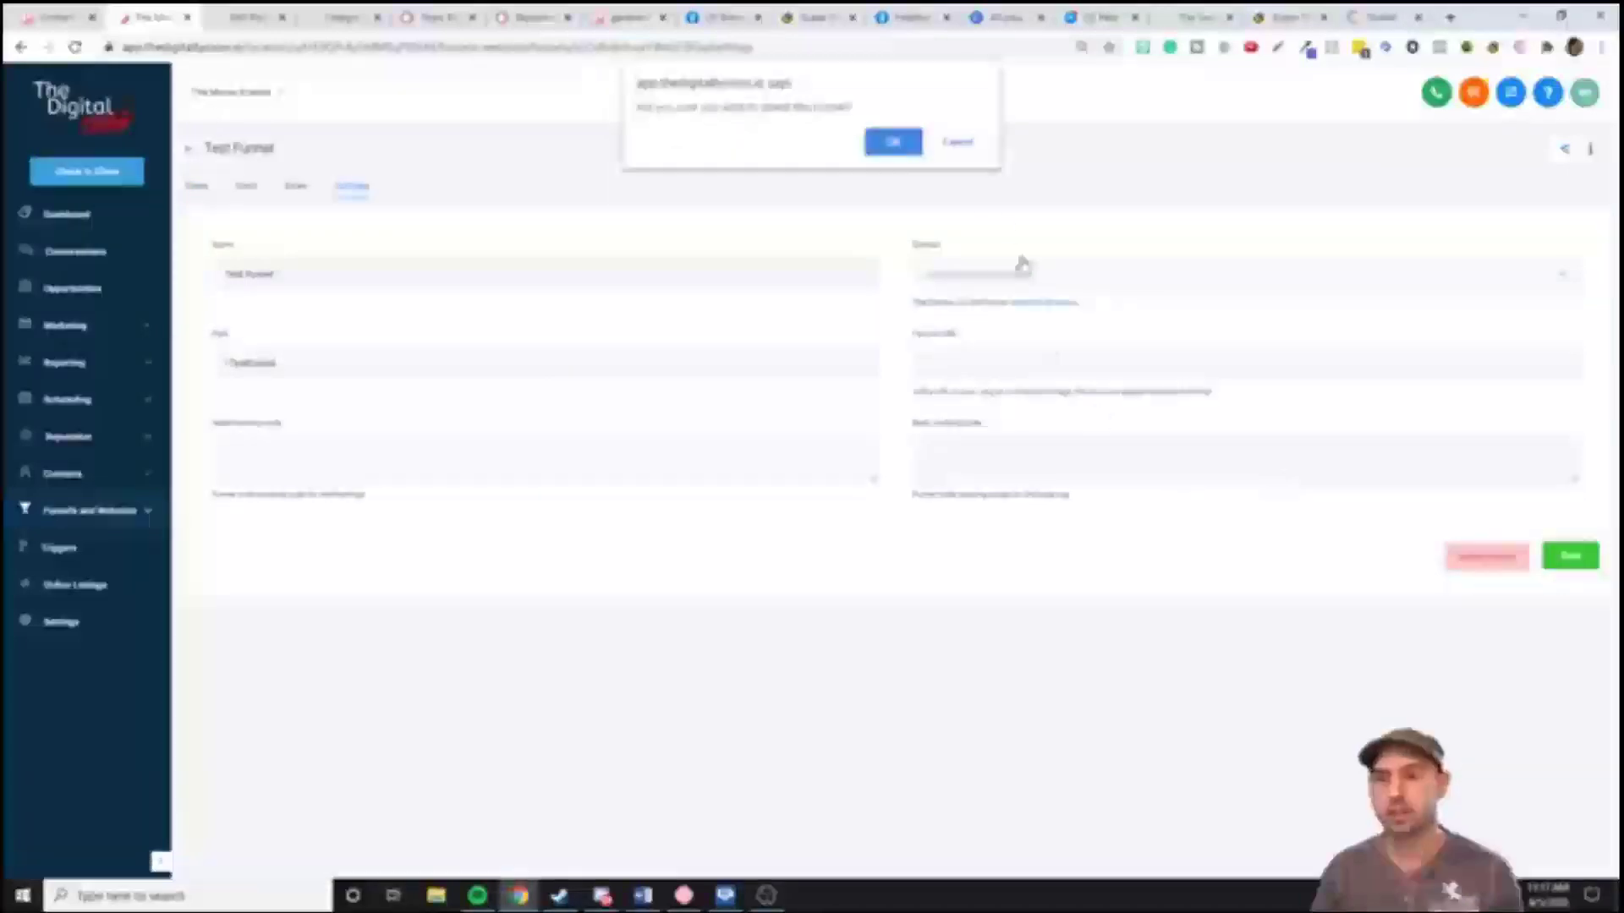
{"action": "left_click", "coordinate": [895, 143]}
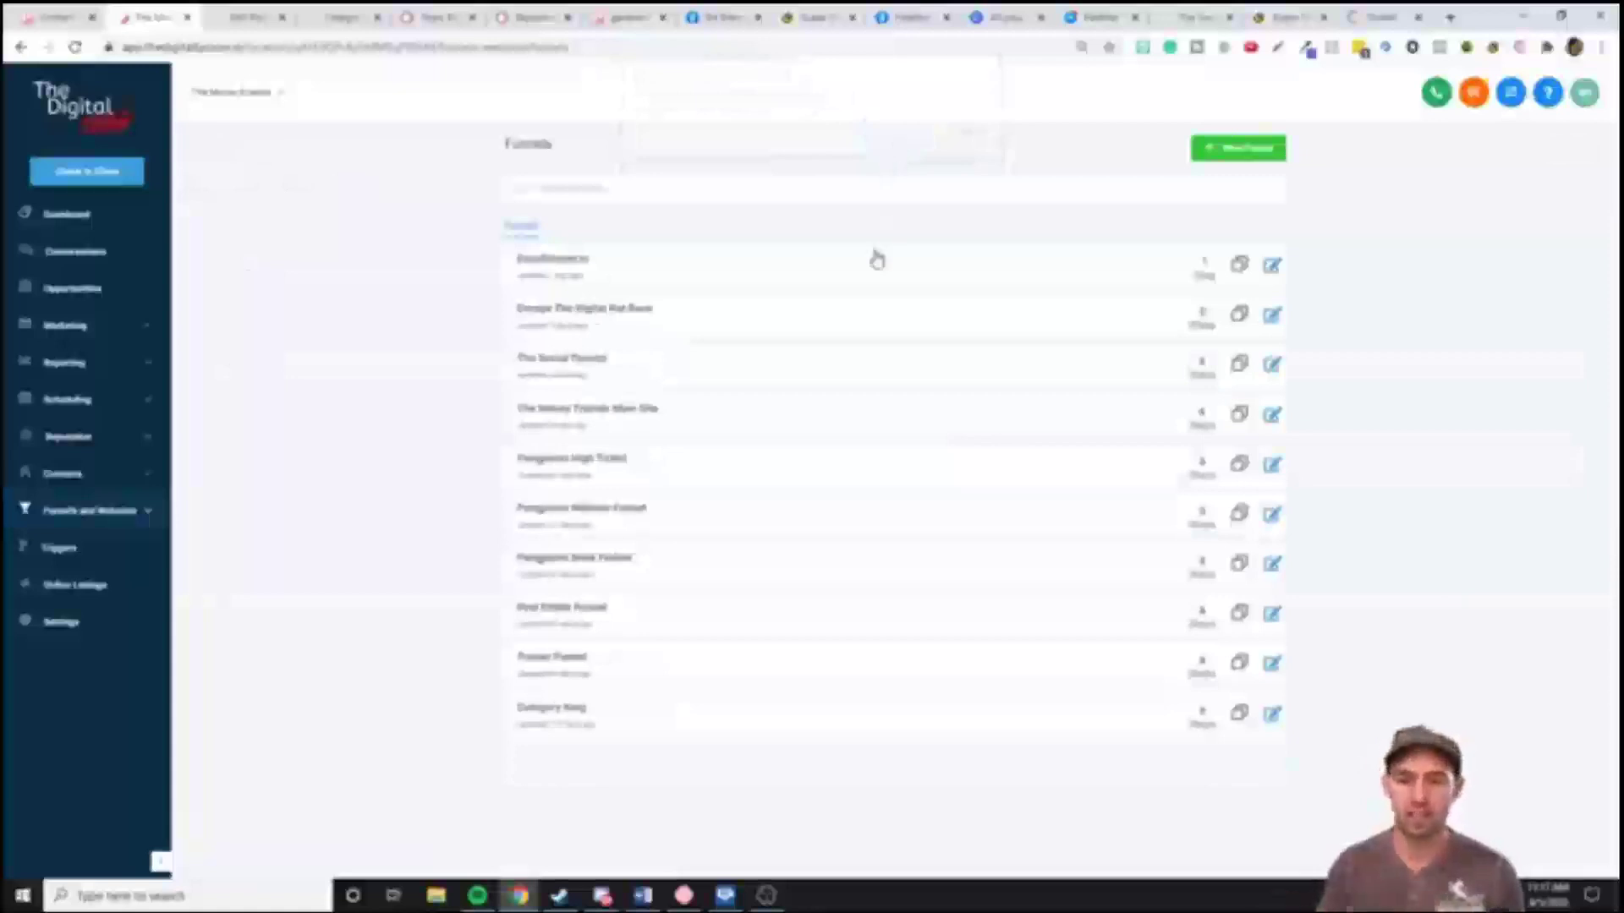
Switch to Super IG Tool, open the Instagram Engagement Manager and highlight the current version number
{"action": "left_click", "coordinate": [1390, 17]}
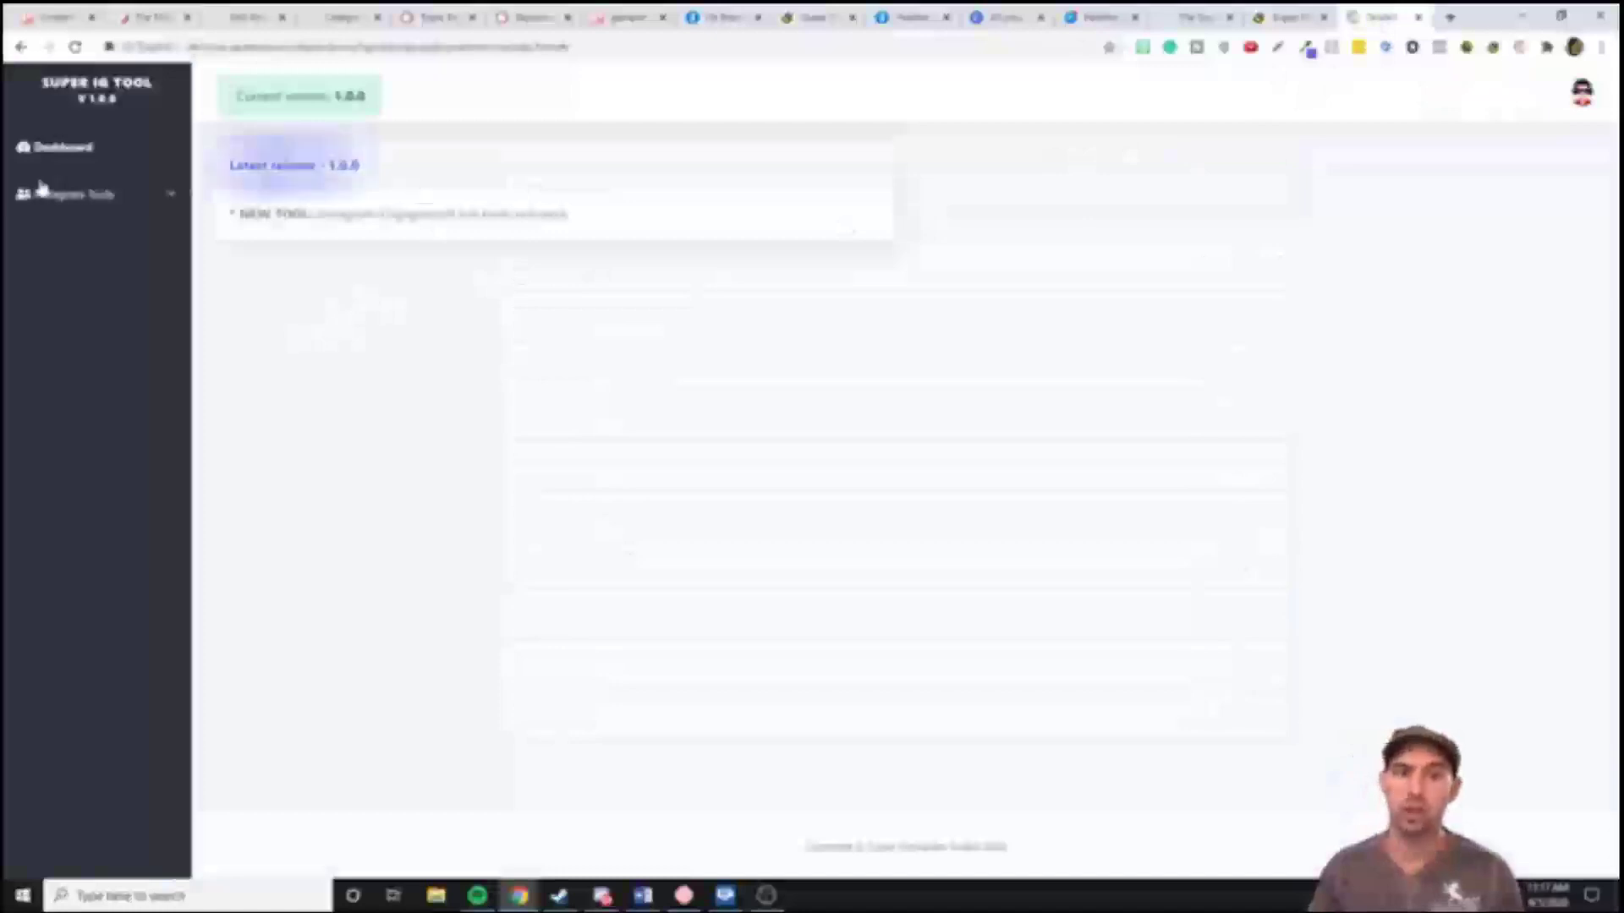
{"action": "left_click", "coordinate": [41, 188]}
{"action": "left_click", "coordinate": [95, 241]}
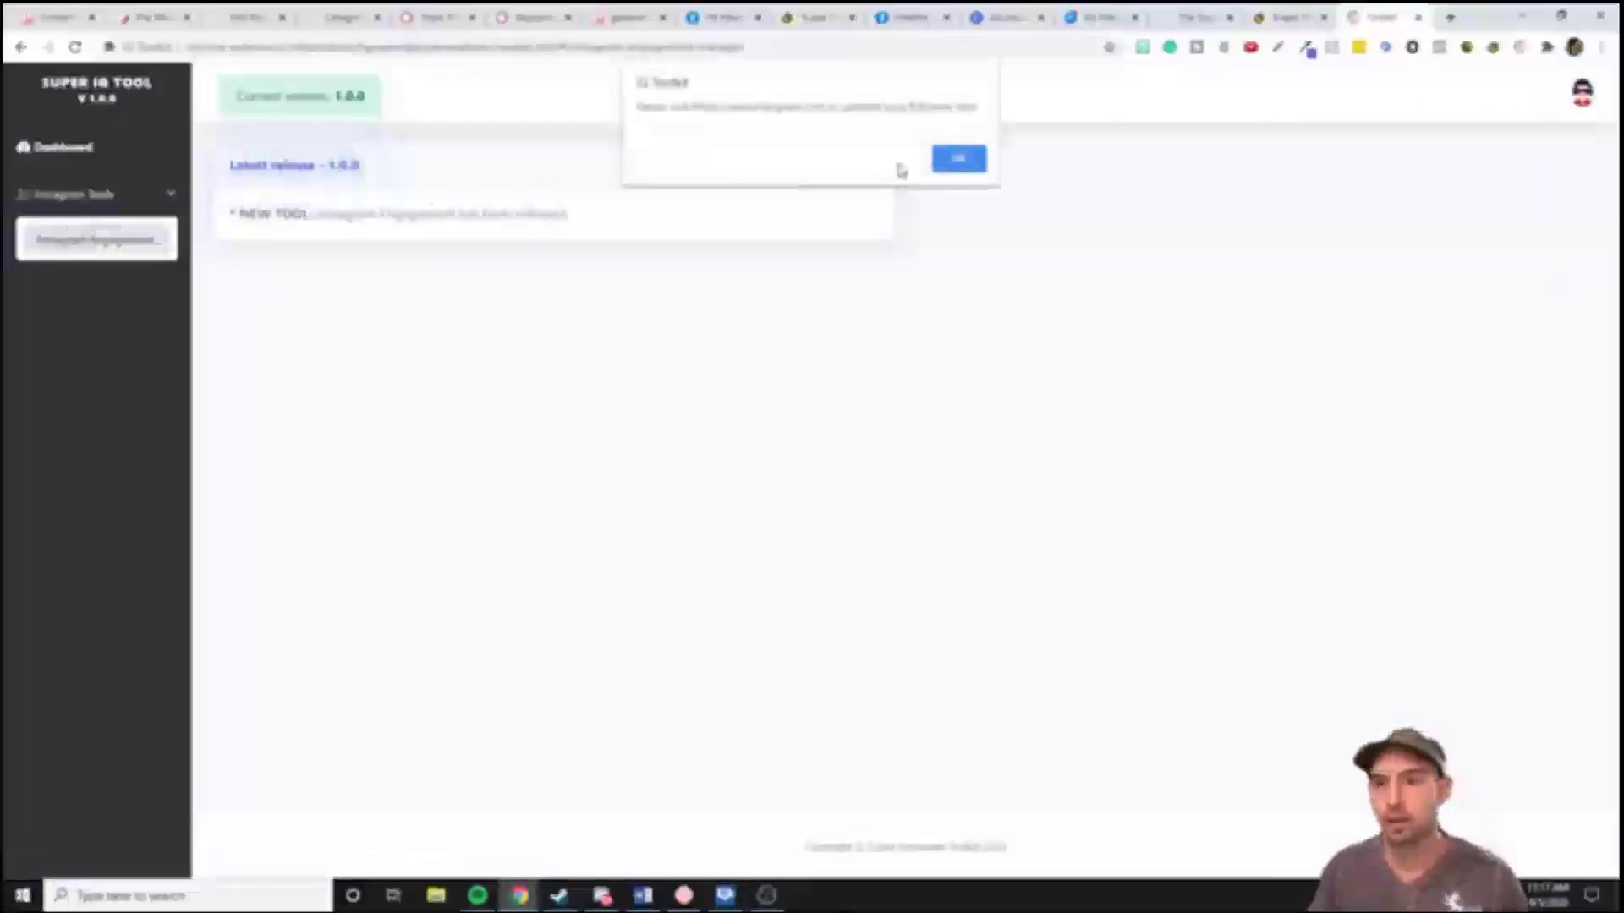
{"action": "left_click", "coordinate": [958, 166]}
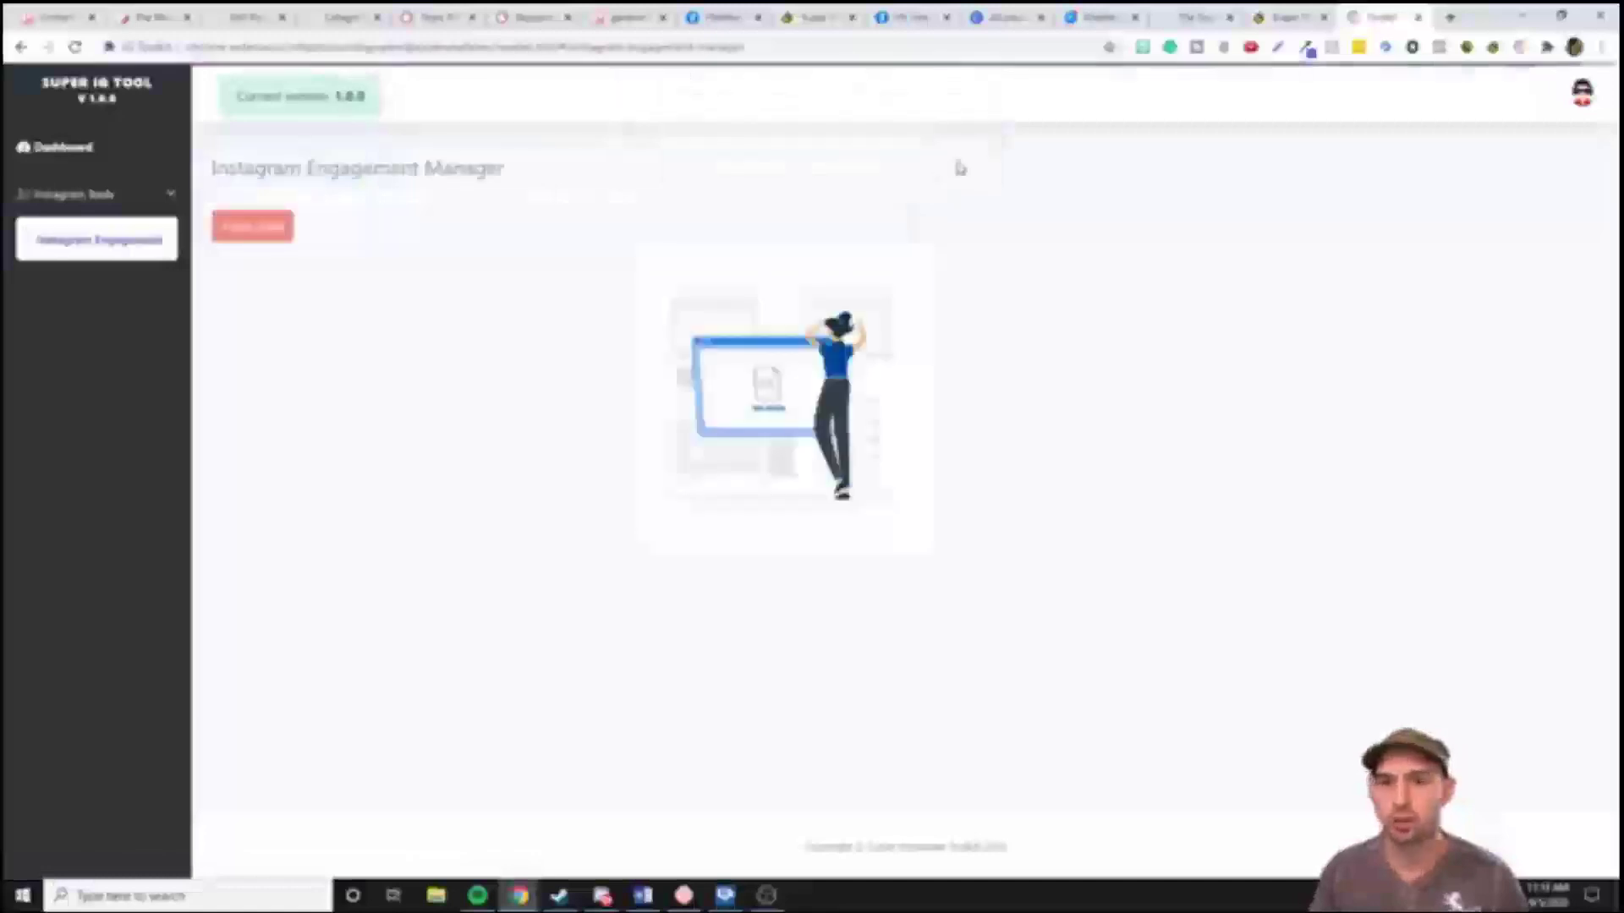
{"action": "left_click", "coordinate": [116, 200]}
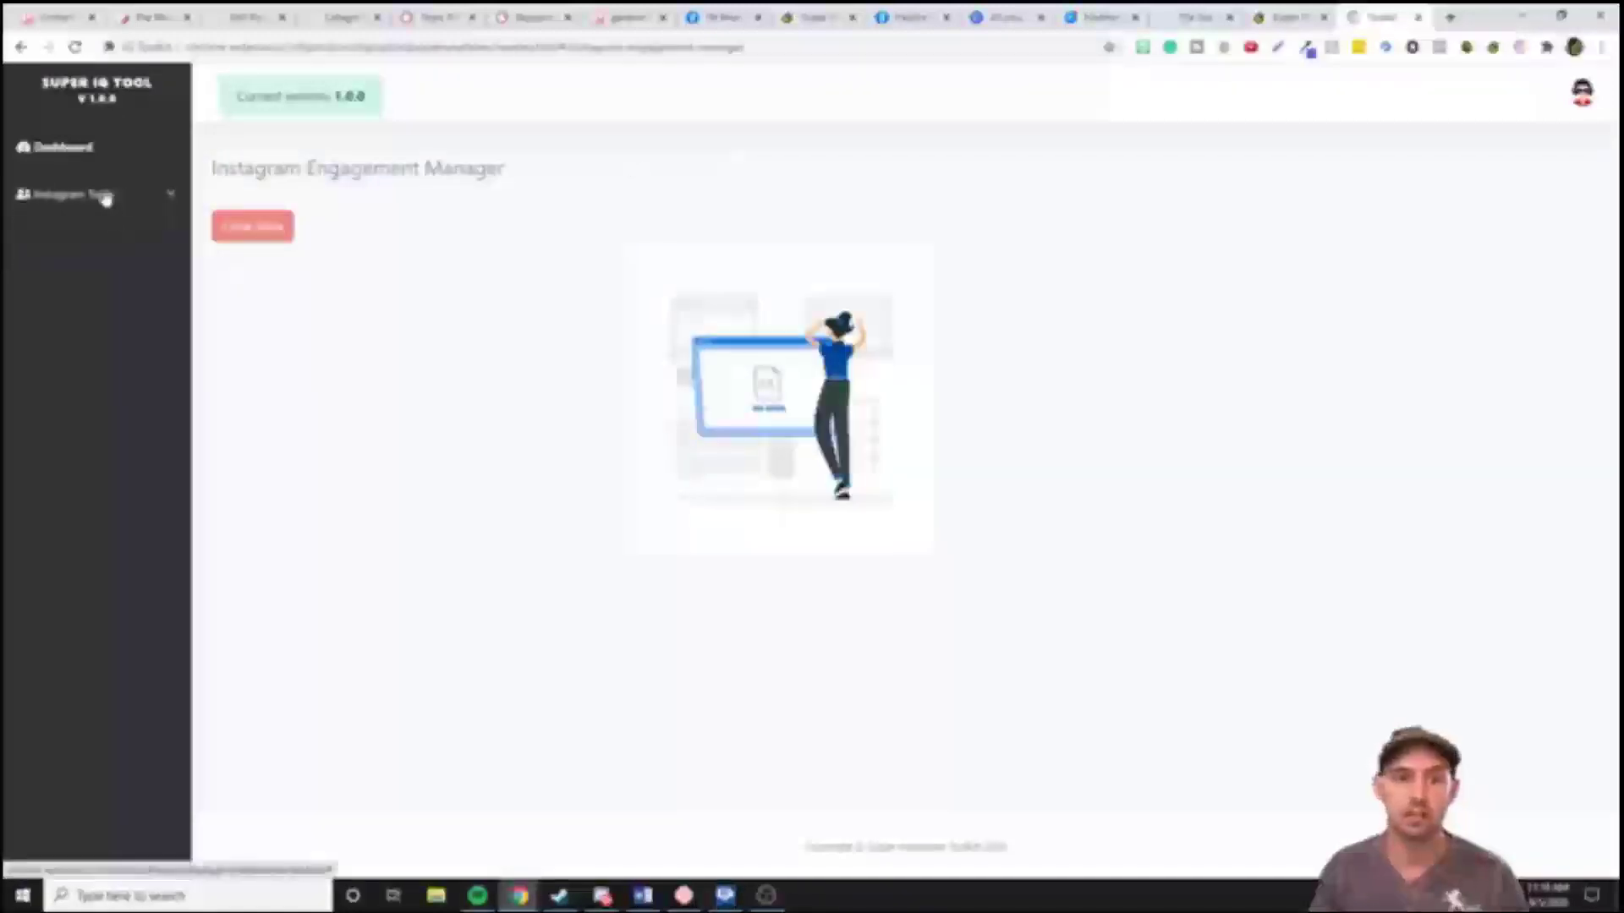
{"action": "left_click", "coordinate": [103, 195]}
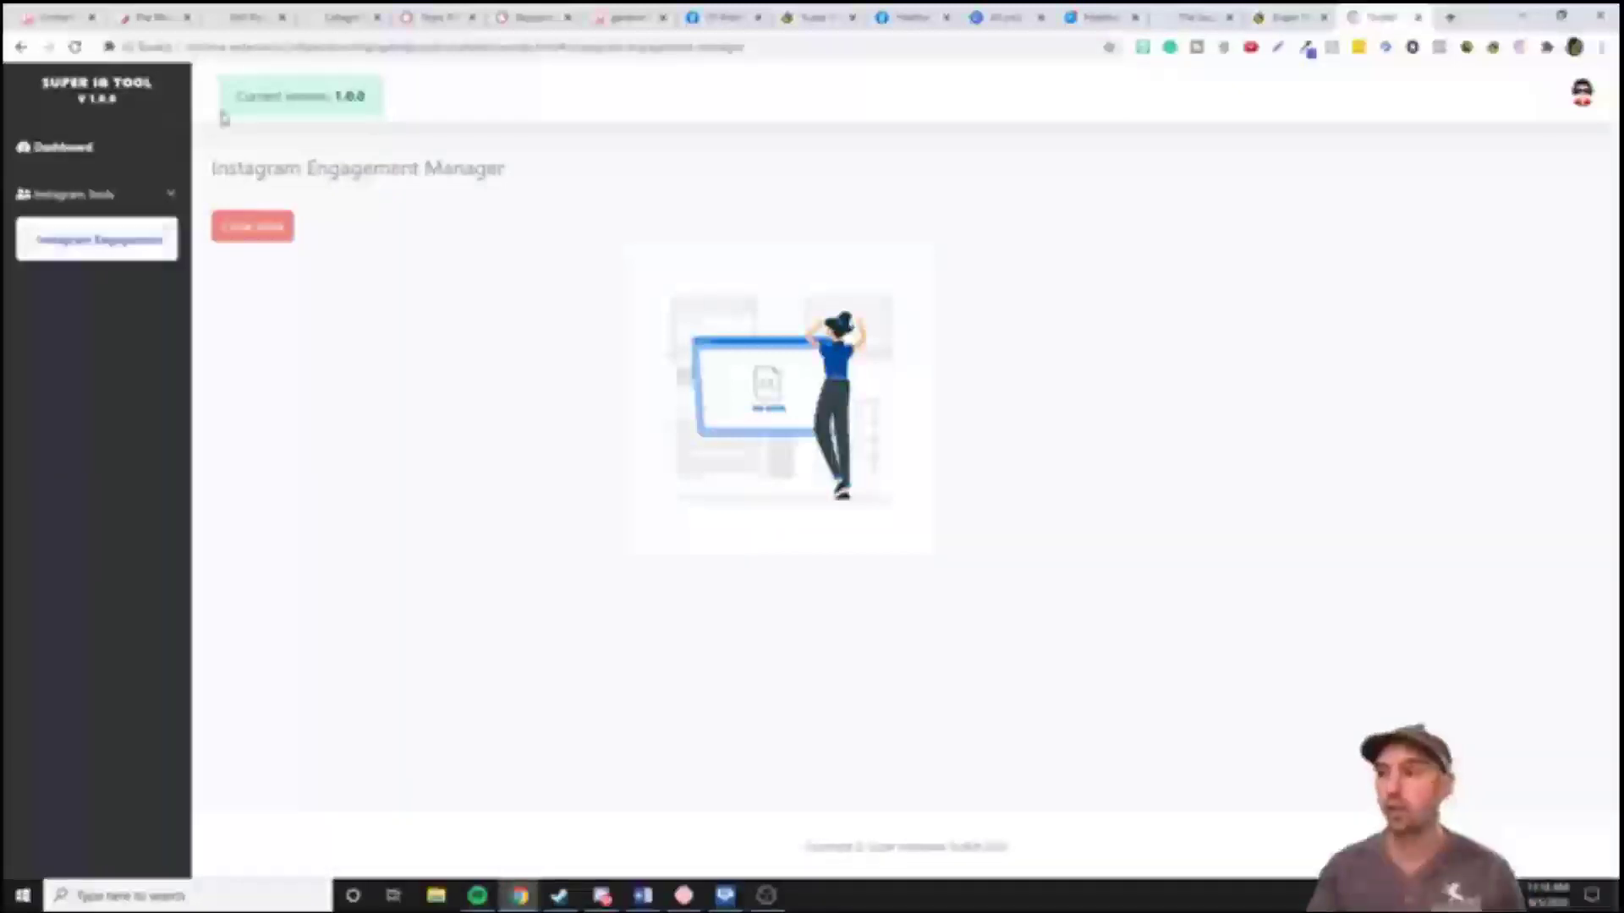
{"action": "left_click_drag", "start_coordinate": [336, 98], "coordinate": [369, 110]}
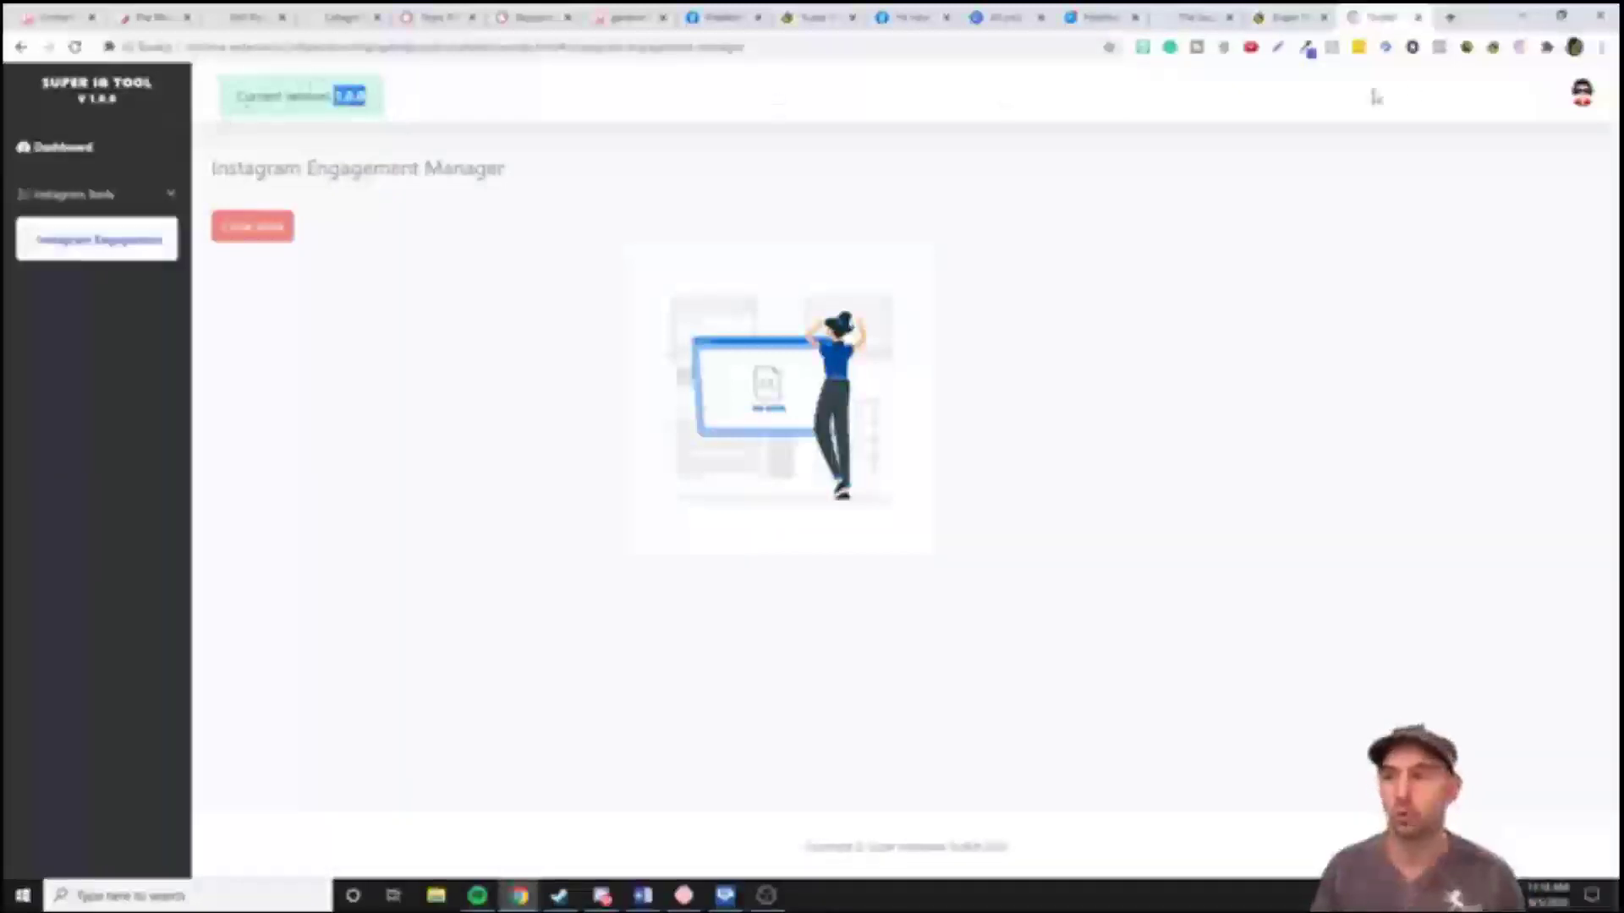
Open instagram.com in a new browser tab
{"action": "left_click", "coordinate": [1450, 17]}
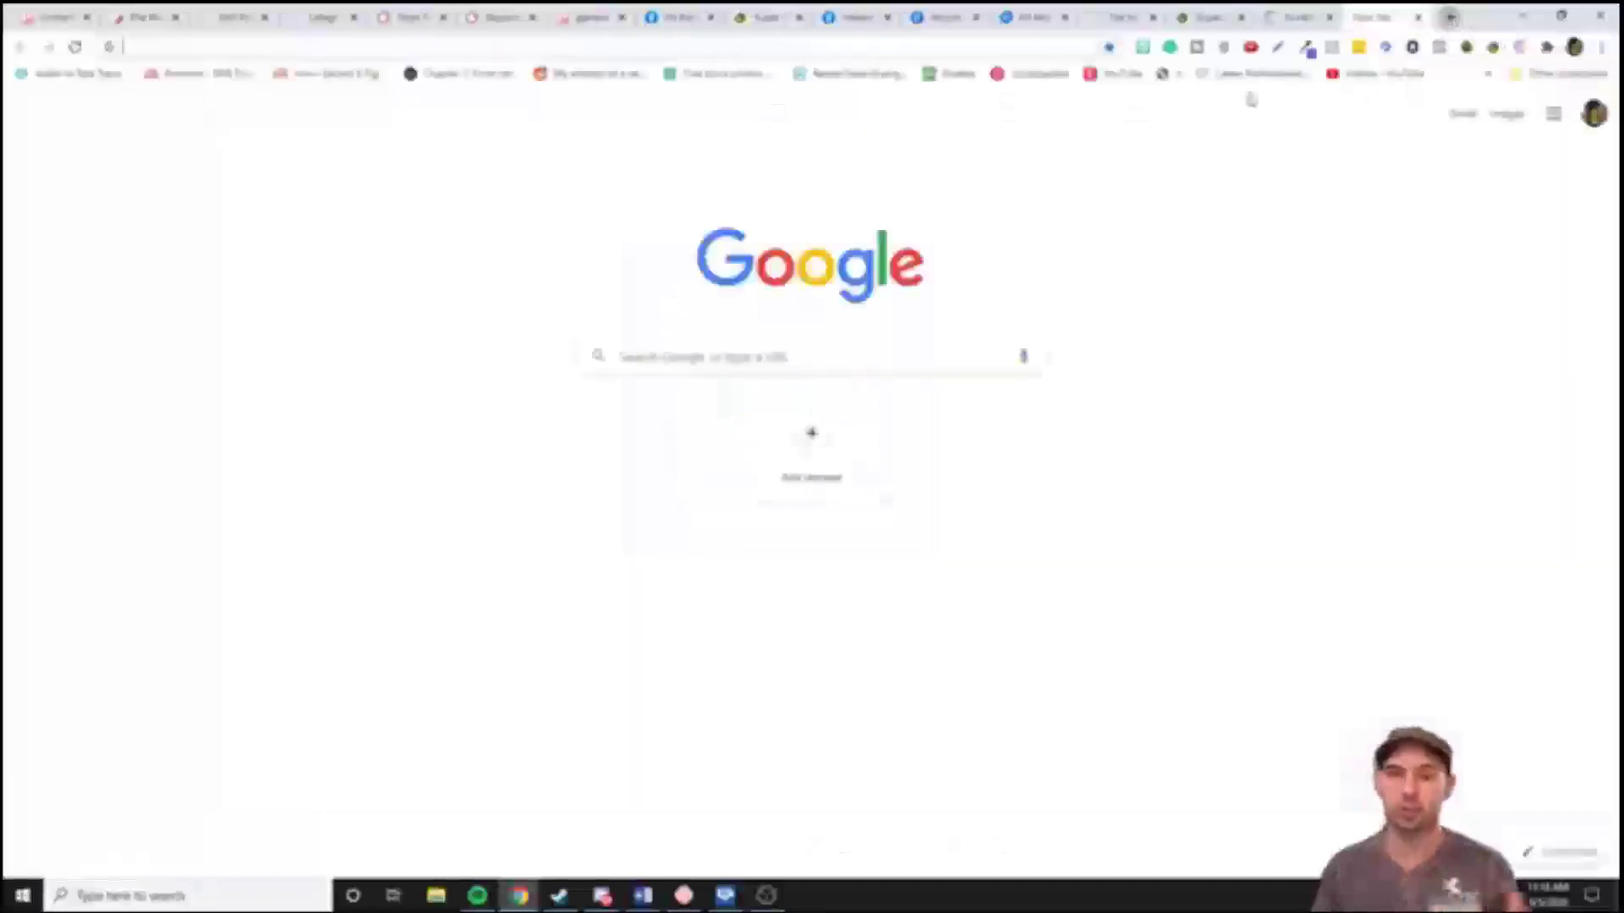
{"action": "type", "text": "instagra"}
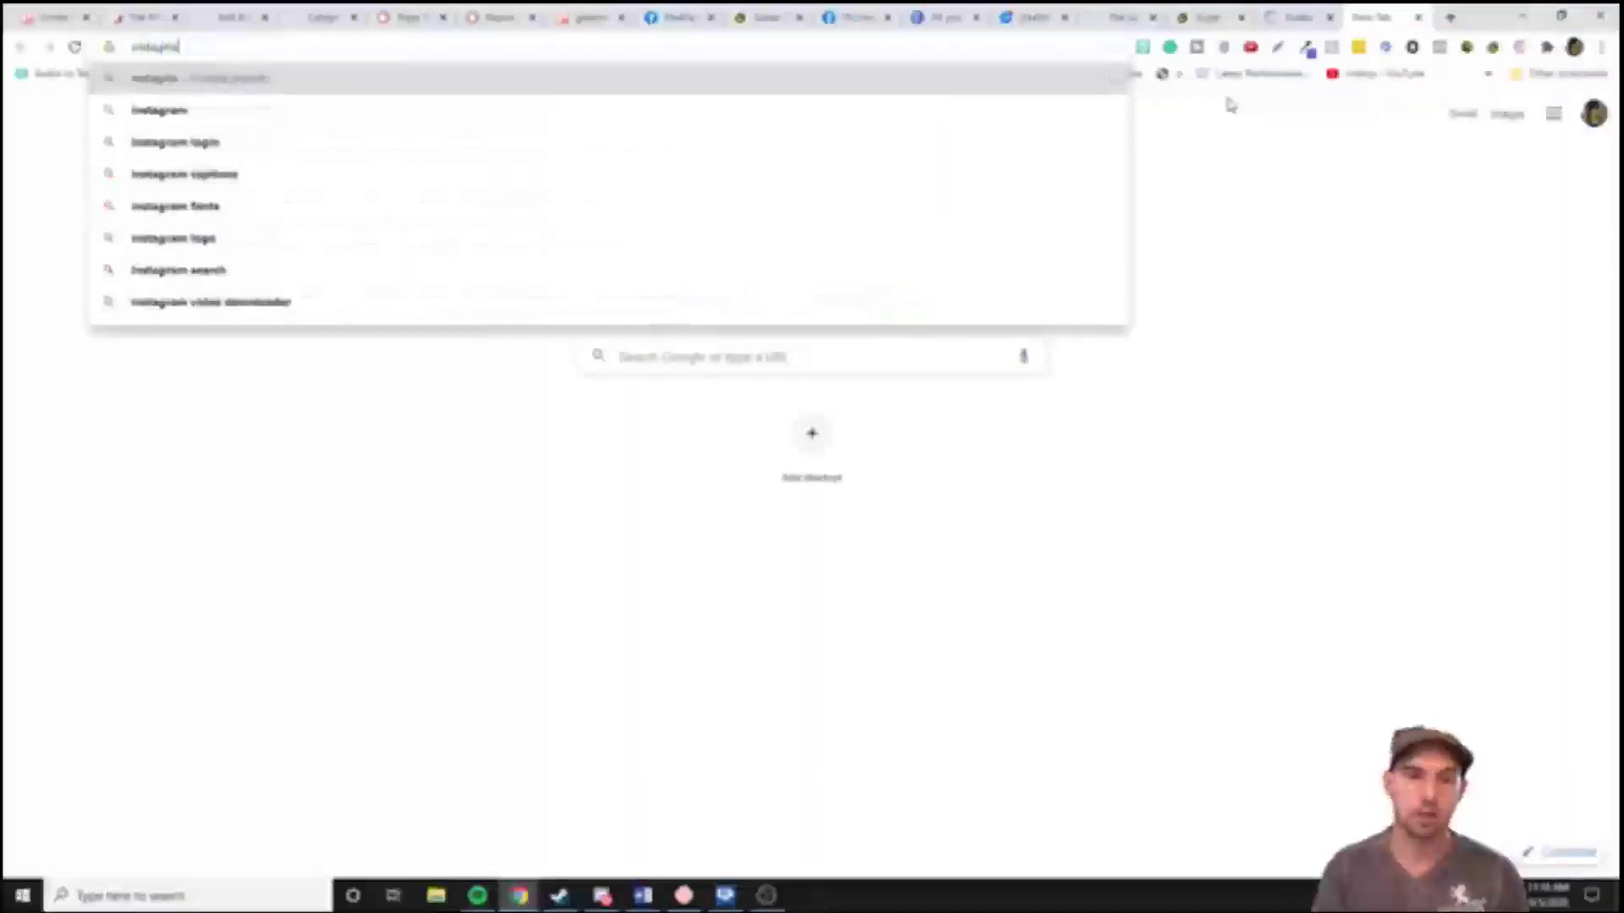
{"action": "type", "text": "m.com"}
{"action": "key", "text": "Return"}
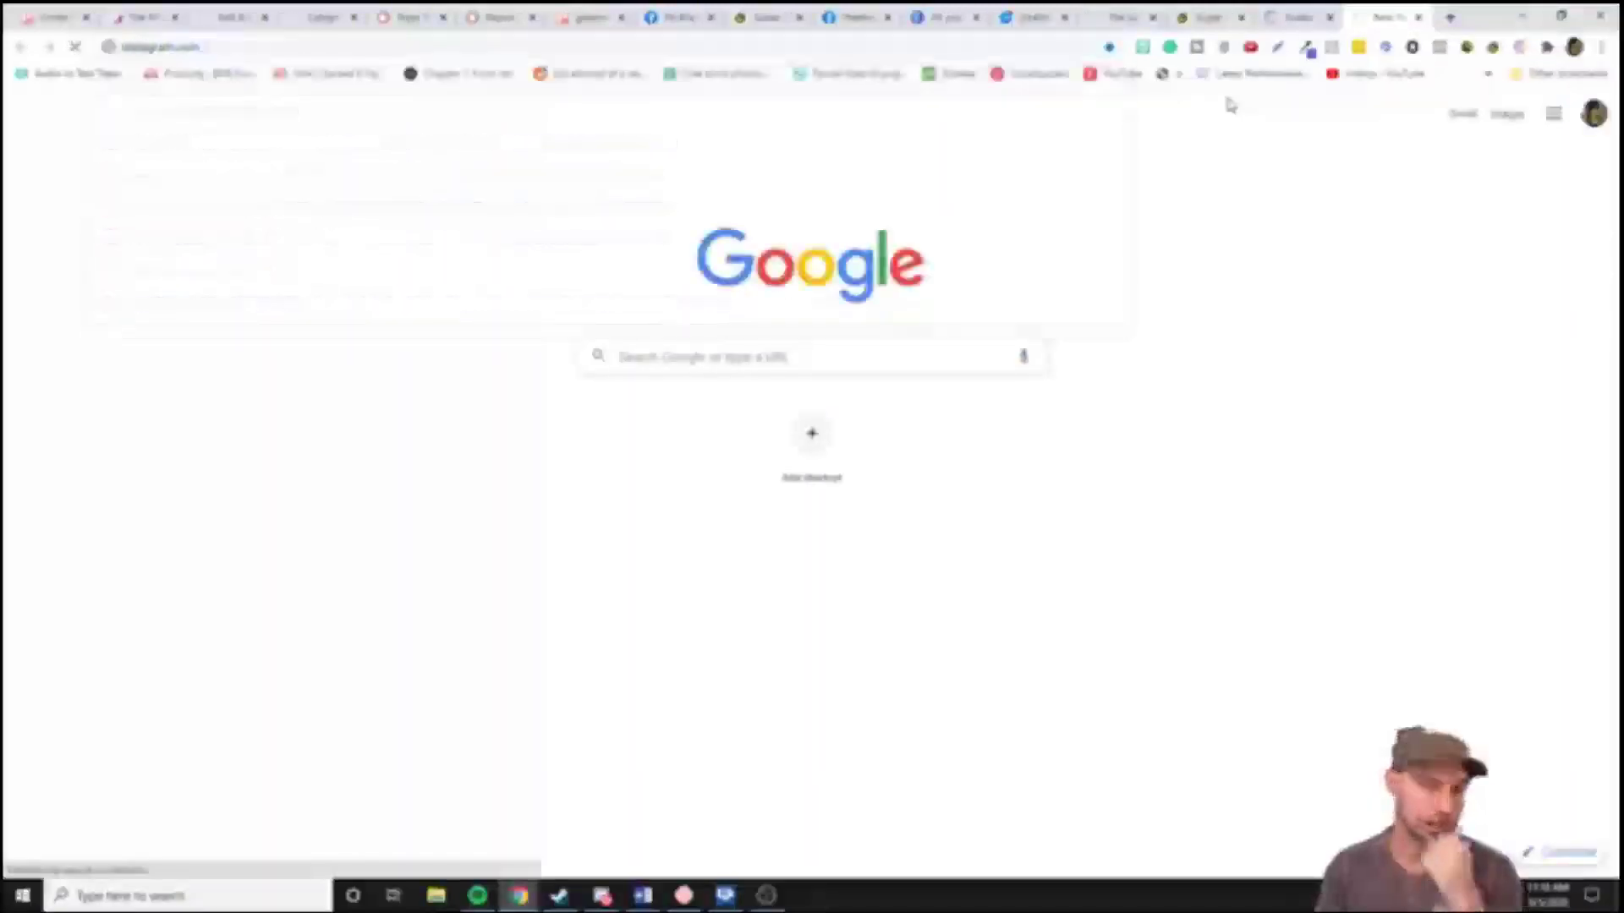
Switch to Super FB Tools, run the Birthday Greeter's wishes on Facebook and return to the greeter page
{"action": "left_click", "coordinate": [1201, 17]}
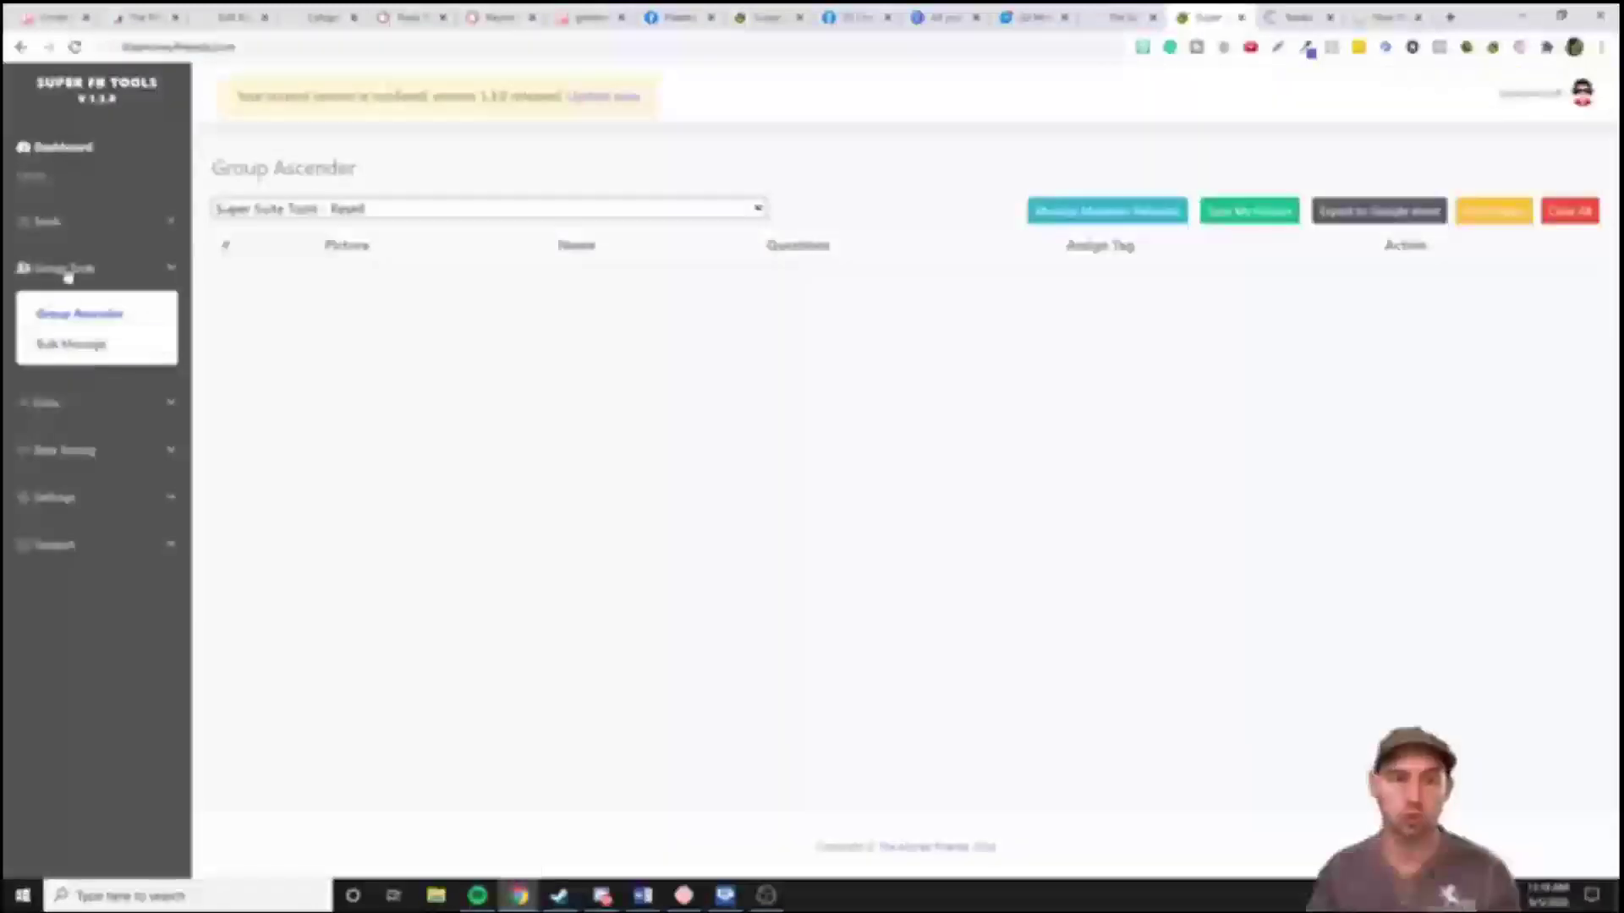
{"action": "left_click", "coordinate": [59, 444]}
{"action": "left_click", "coordinate": [95, 416]}
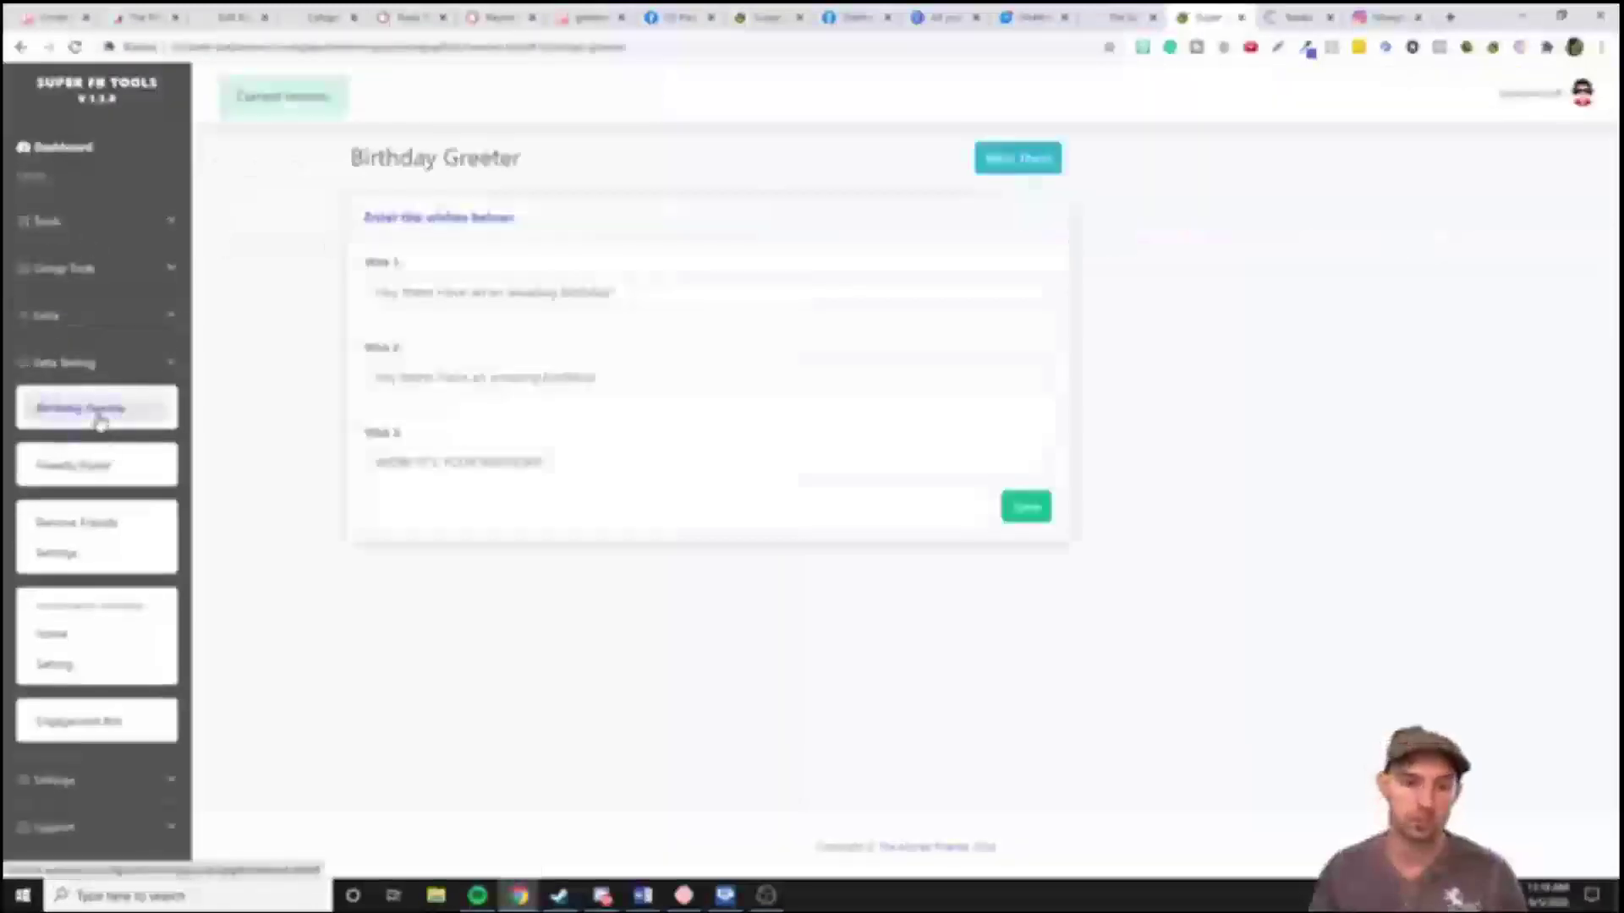
{"action": "left_click", "coordinate": [1051, 168]}
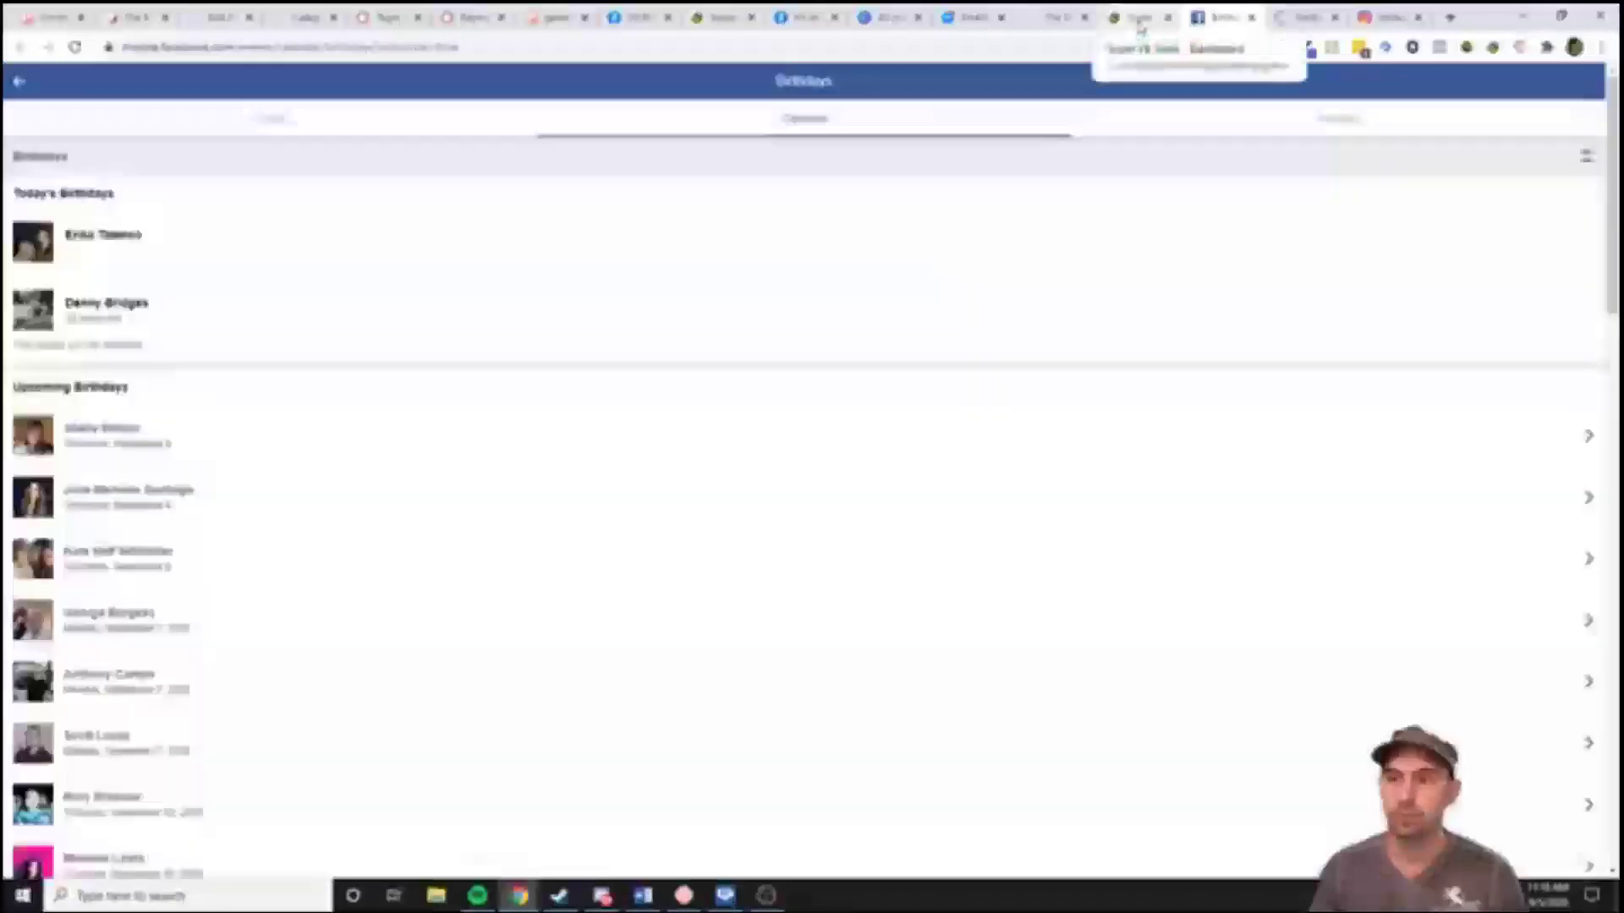
{"action": "left_click", "coordinate": [1139, 20]}
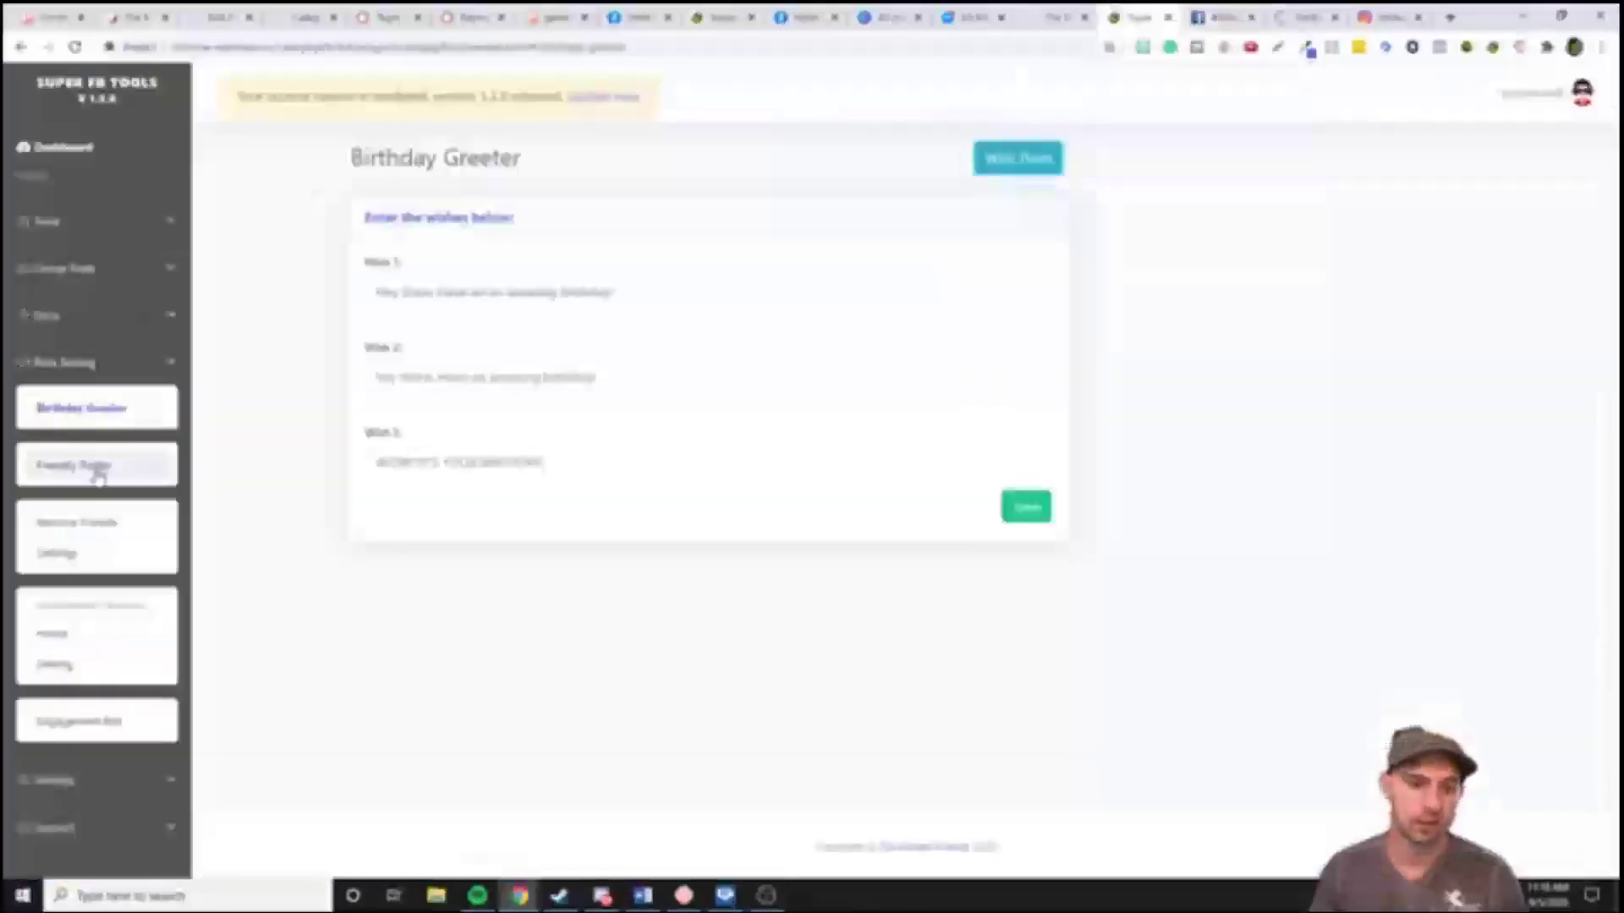
Look through the beta tools Remove Friends, Engagement Tracker and Engagement Bot
{"action": "left_click", "coordinate": [84, 524]}
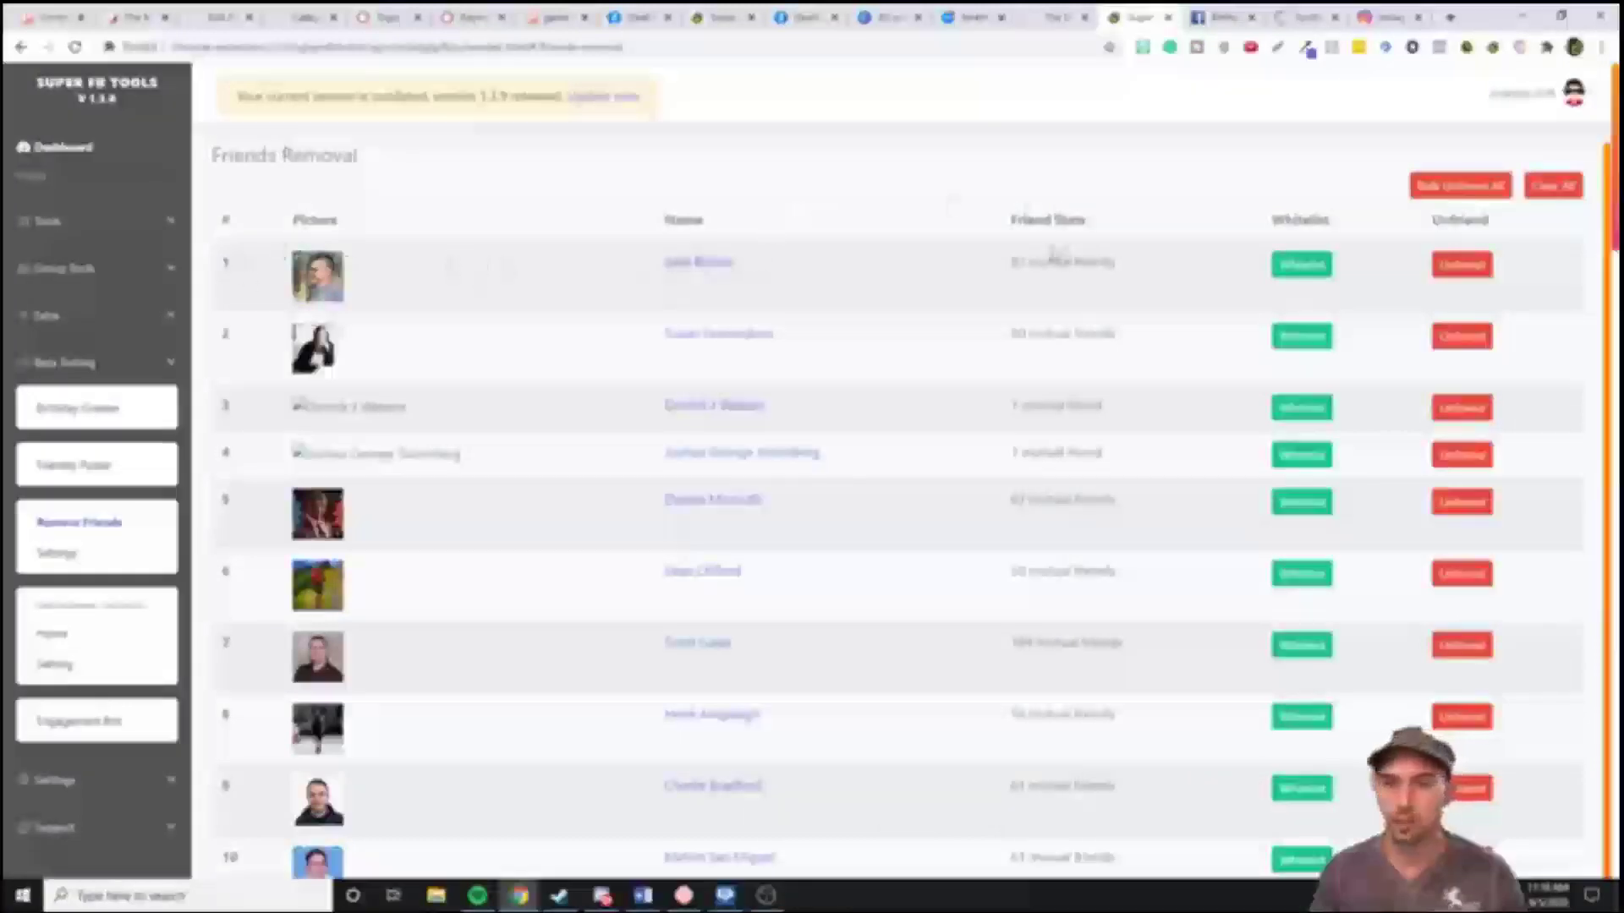
{"action": "left_click", "coordinate": [96, 636]}
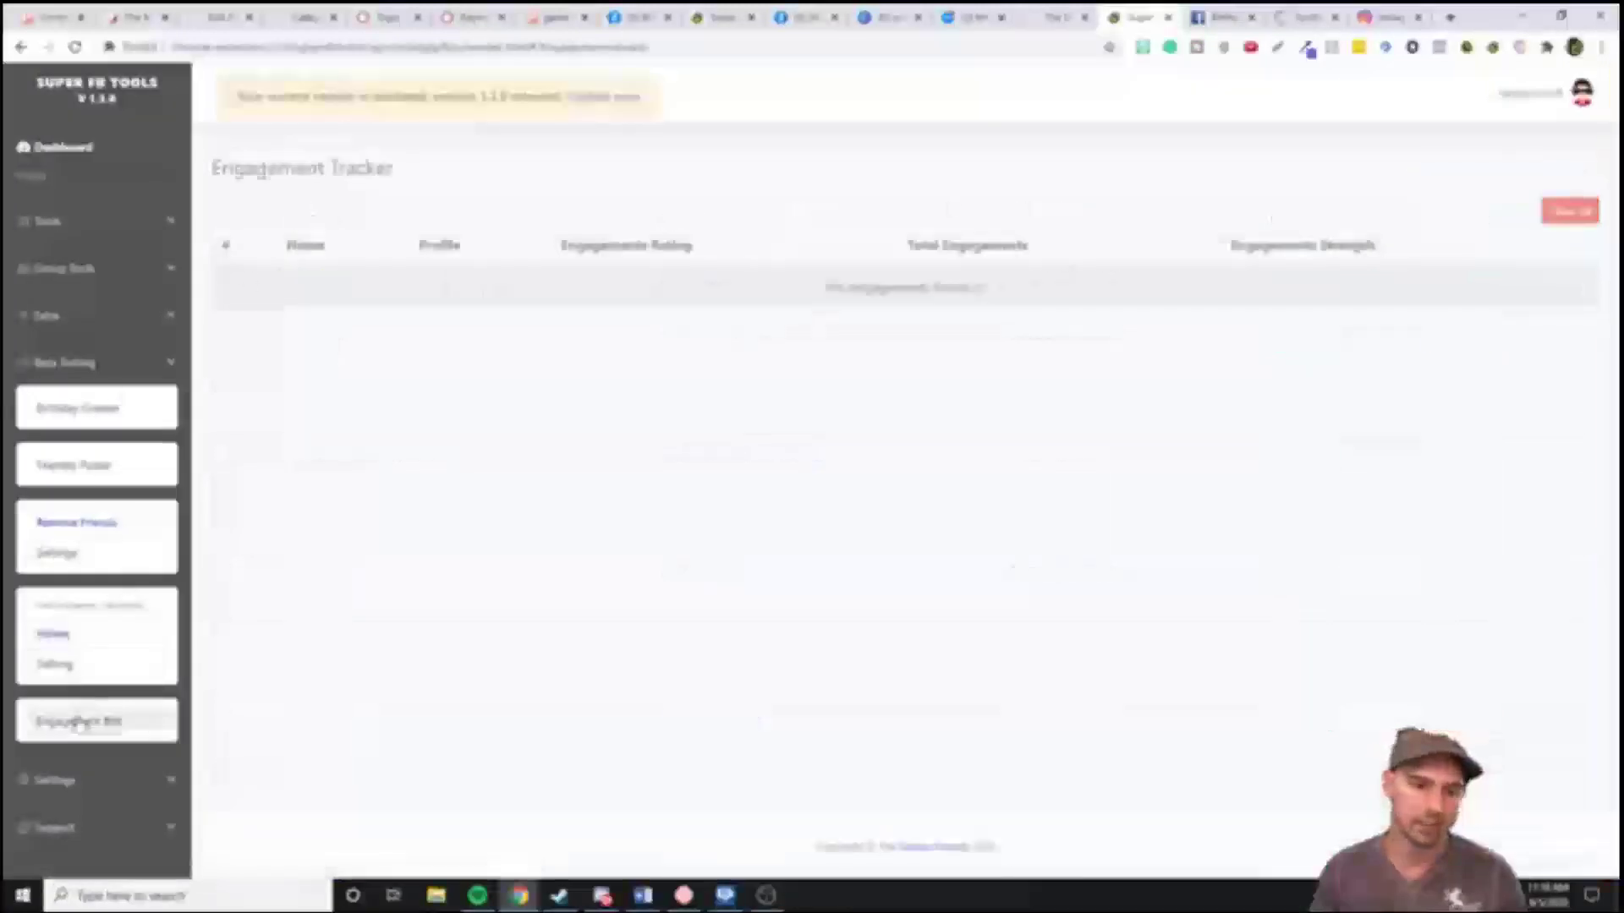
{"action": "left_click", "coordinate": [78, 721]}
Look at the Backup / Restore option and open the Global Settings management page
{"action": "left_click", "coordinate": [62, 364]}
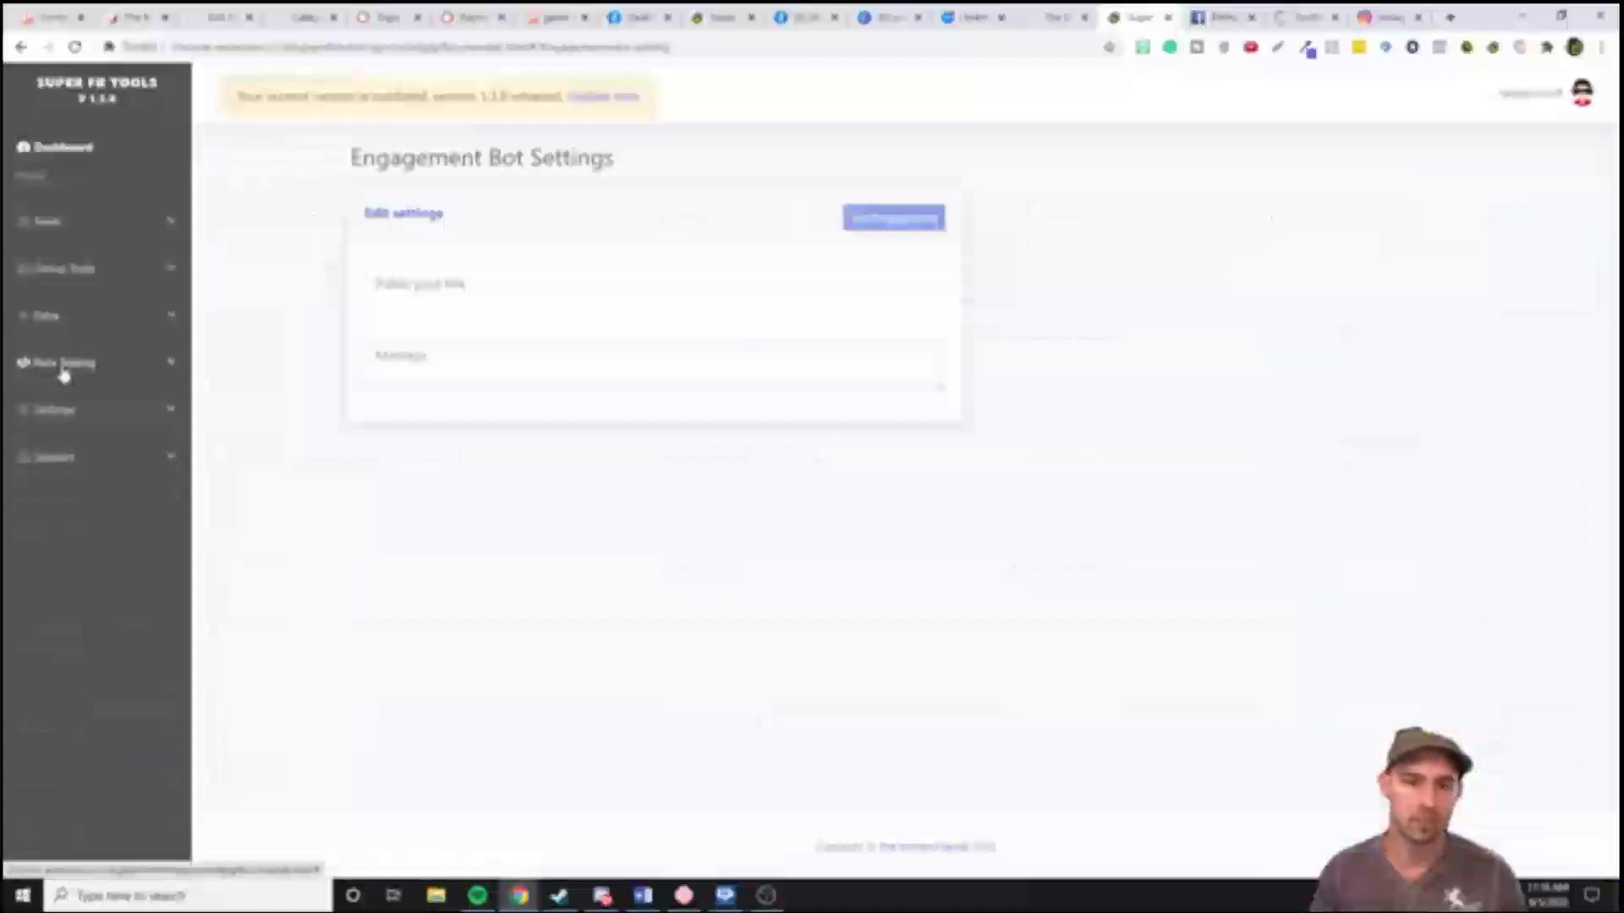
{"action": "left_click", "coordinate": [70, 418]}
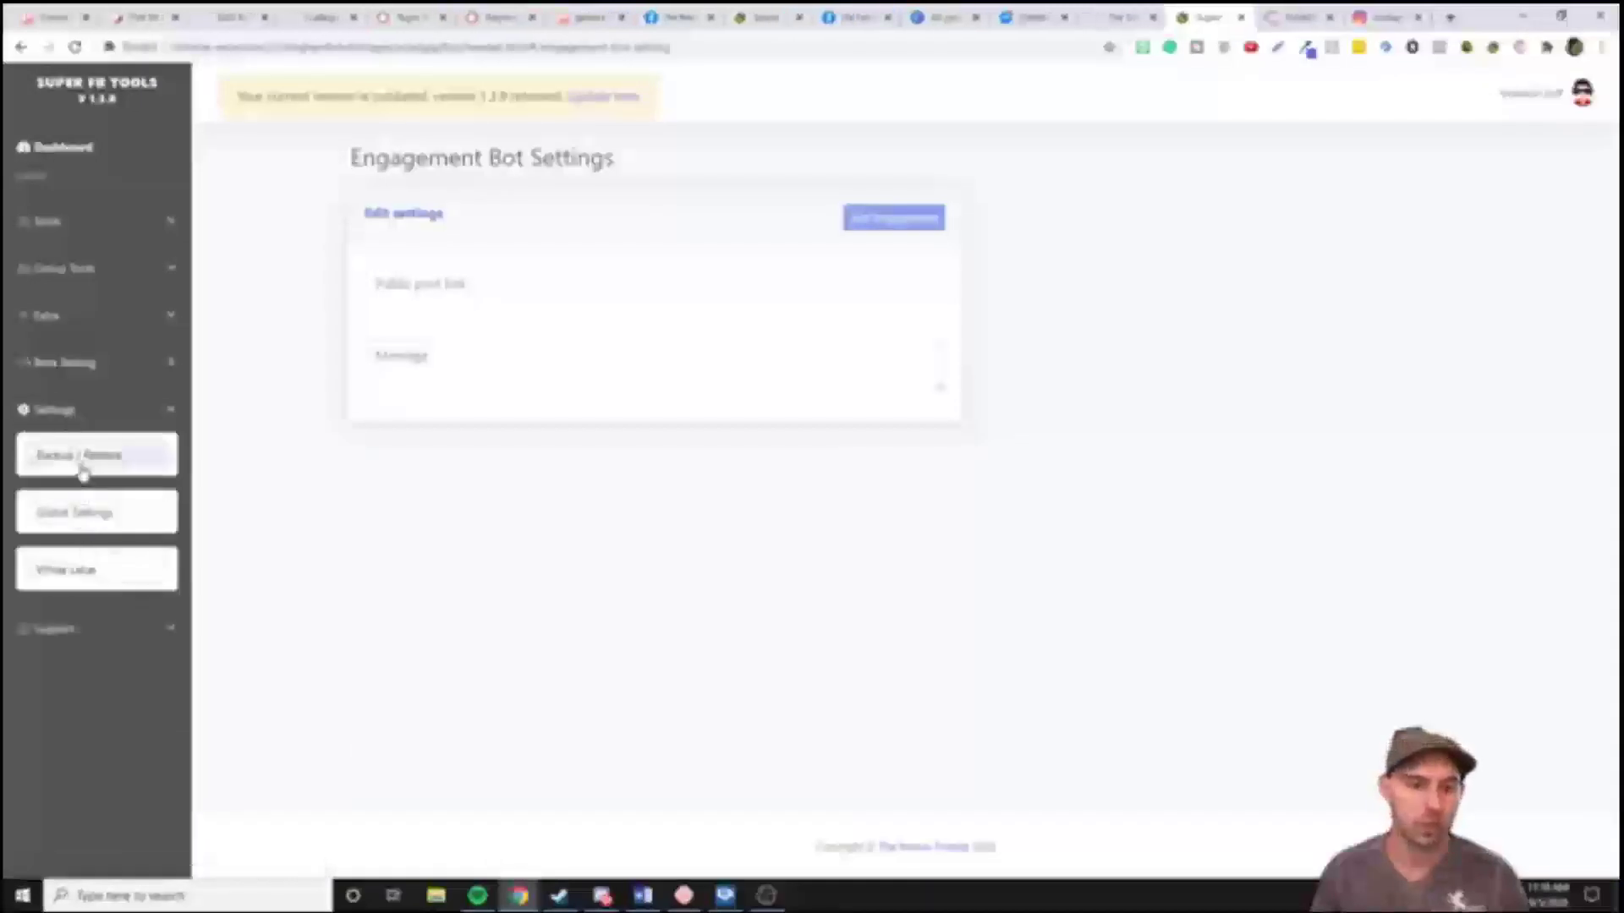
{"action": "left_click", "coordinate": [81, 463]}
{"action": "left_click", "coordinate": [102, 511]}
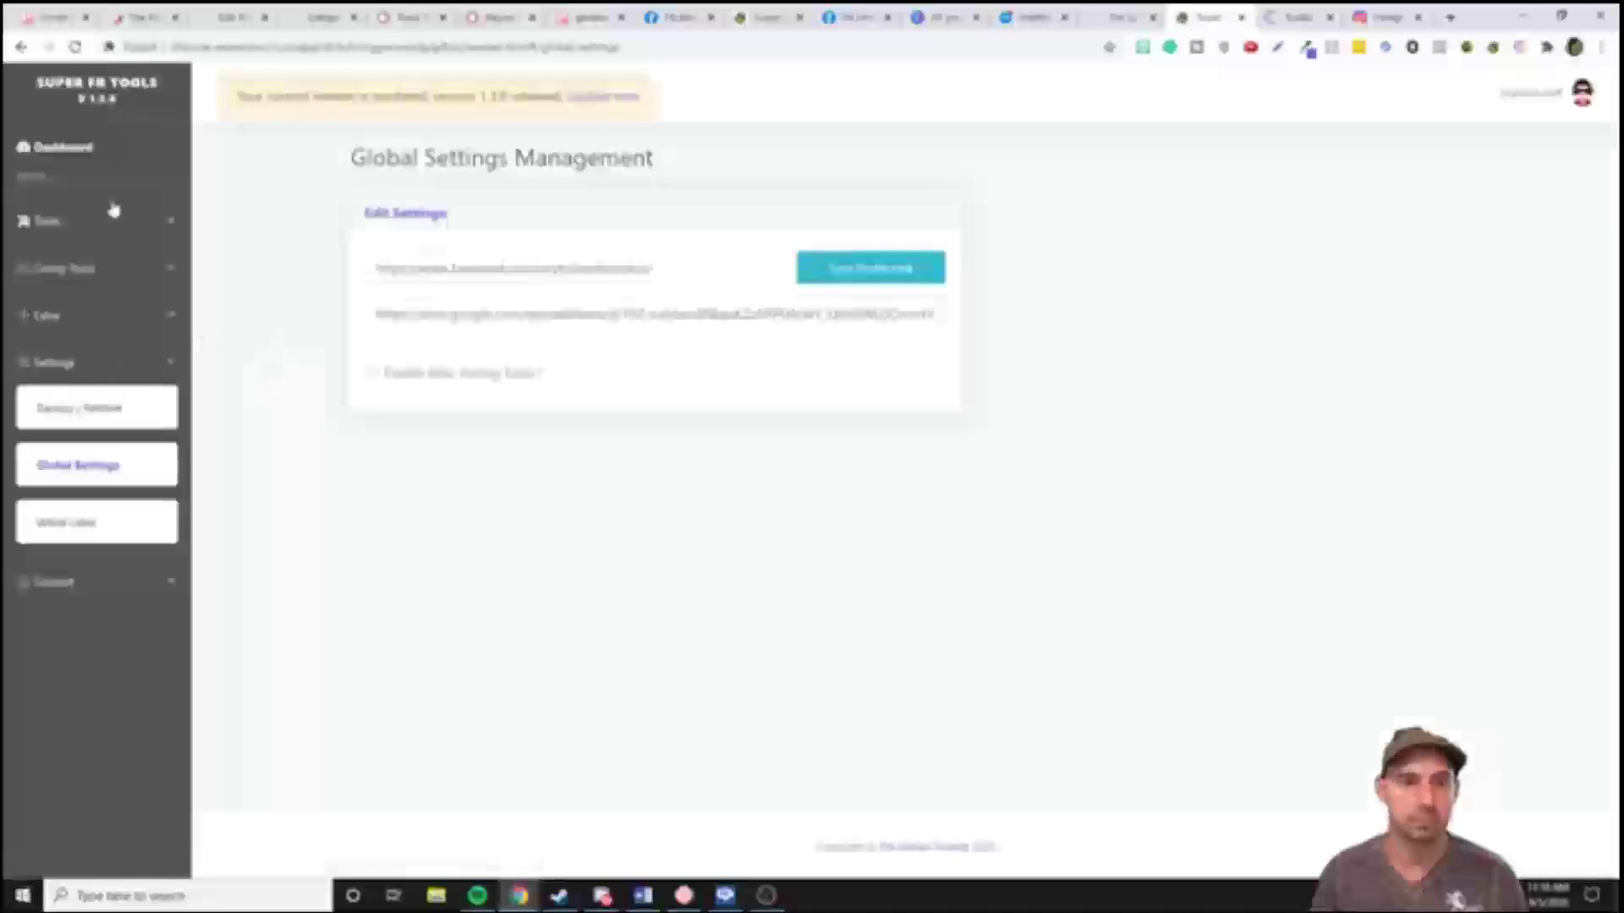
Switch from Super FB Tools past the Super IG Tool to Instagram and browse the home feed's posts
{"action": "left_click", "coordinate": [115, 218]}
{"action": "left_click", "coordinate": [1299, 17]}
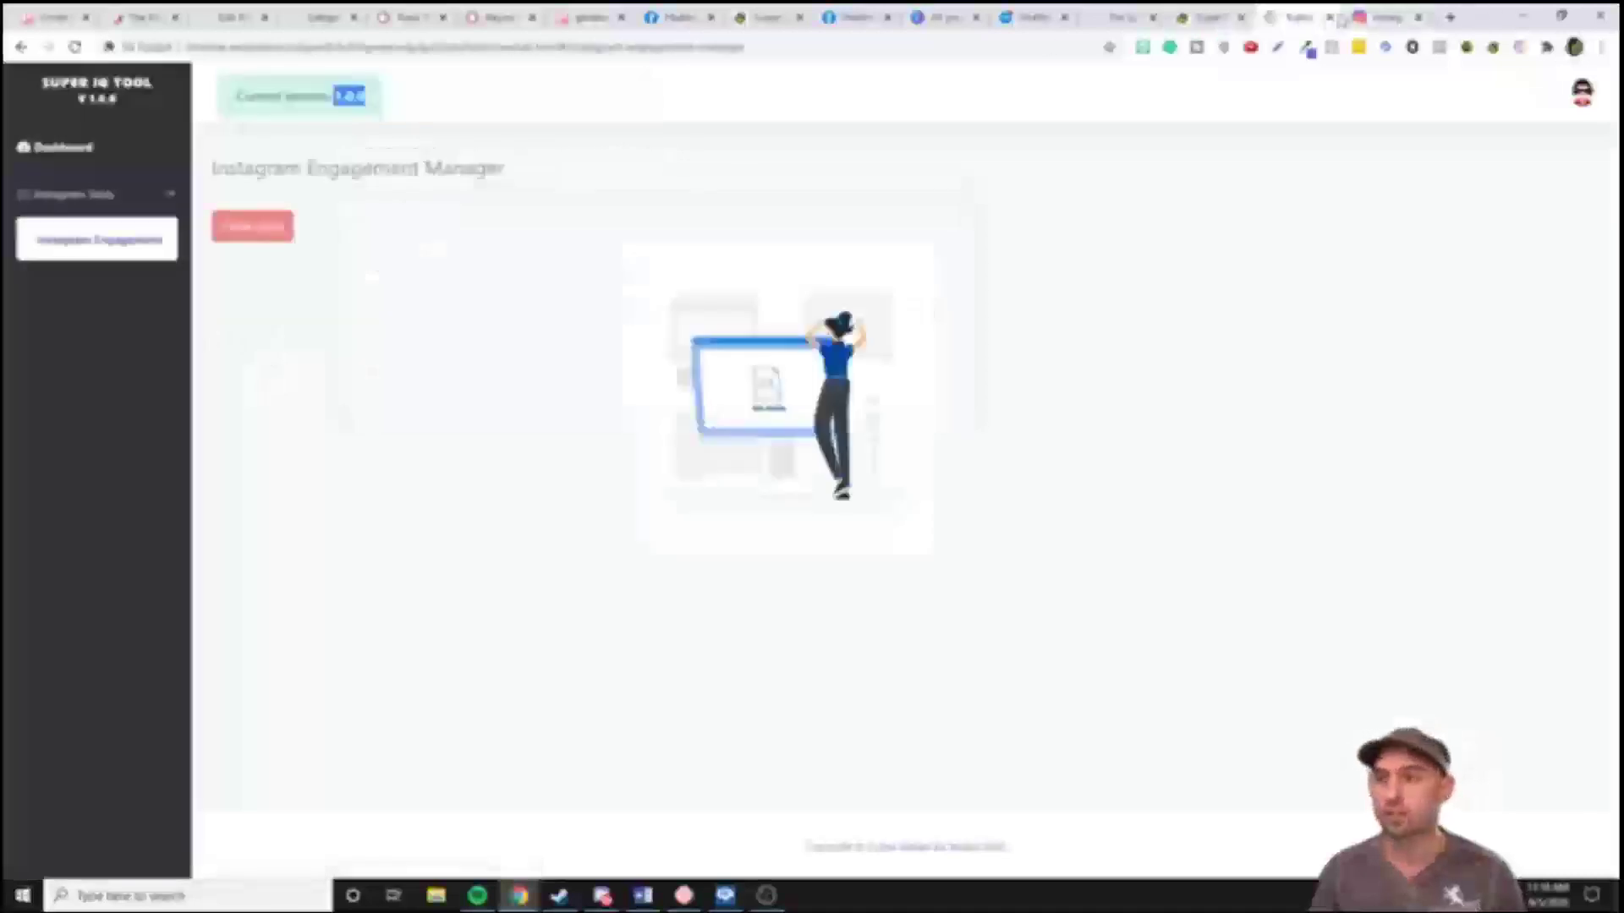
{"action": "left_click", "coordinate": [1364, 16]}
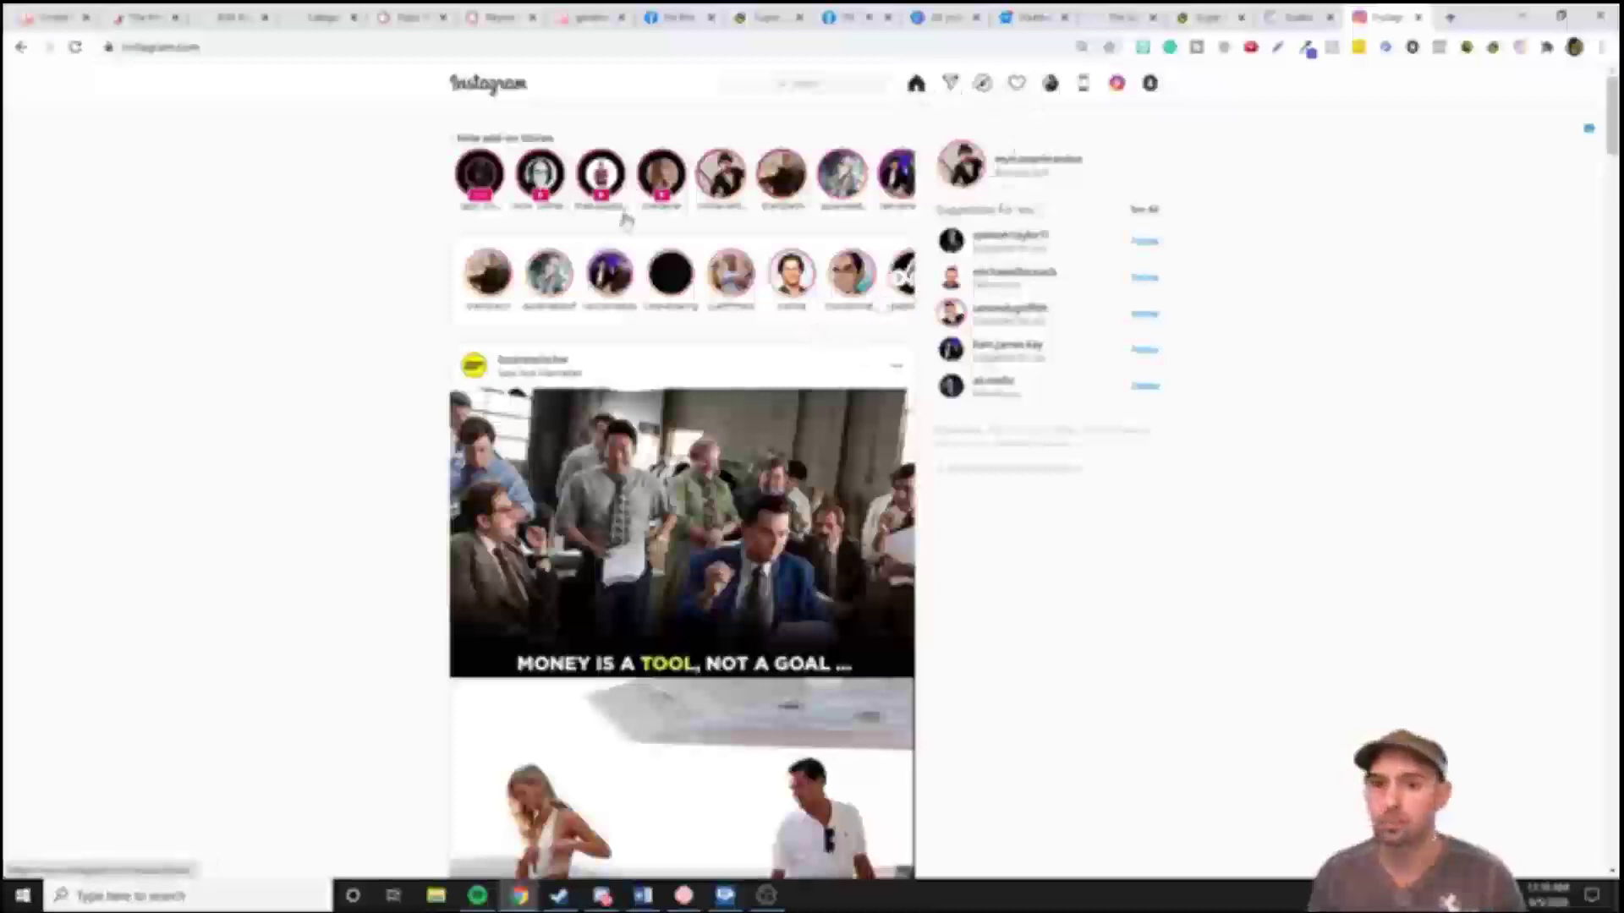
{"action": "scroll", "coordinate": [683, 556], "scroll_direction": "down", "scroll_amount": 4}
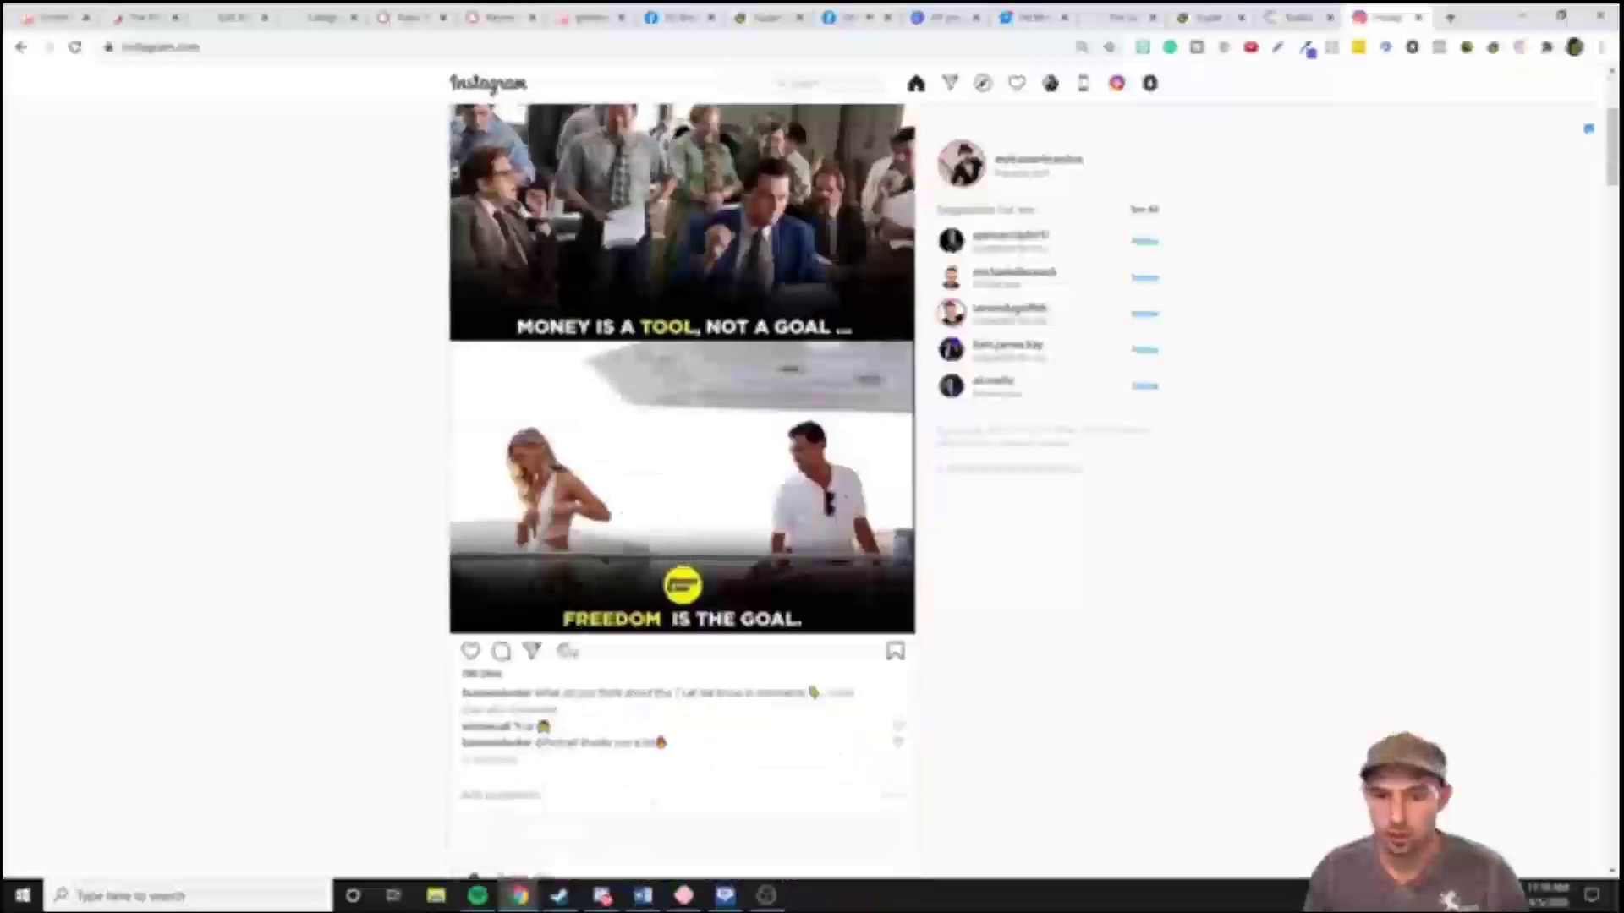
{"action": "scroll", "coordinate": [633, 661], "scroll_direction": "down", "scroll_amount": 5}
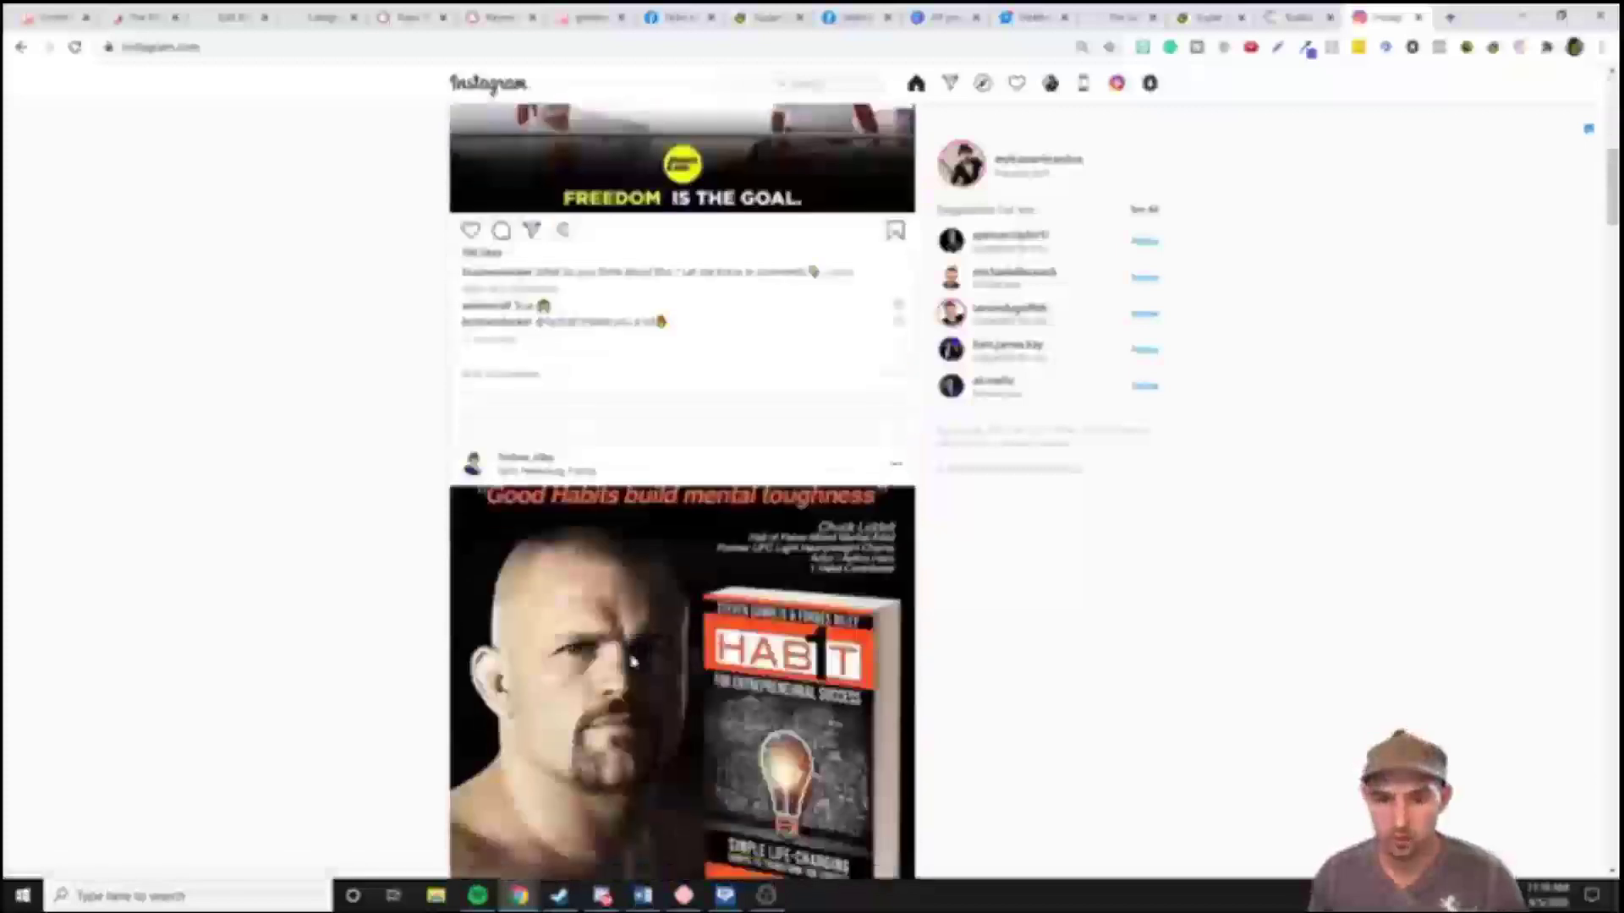
{"action": "scroll", "coordinate": [633, 662], "scroll_direction": "down", "scroll_amount": 7}
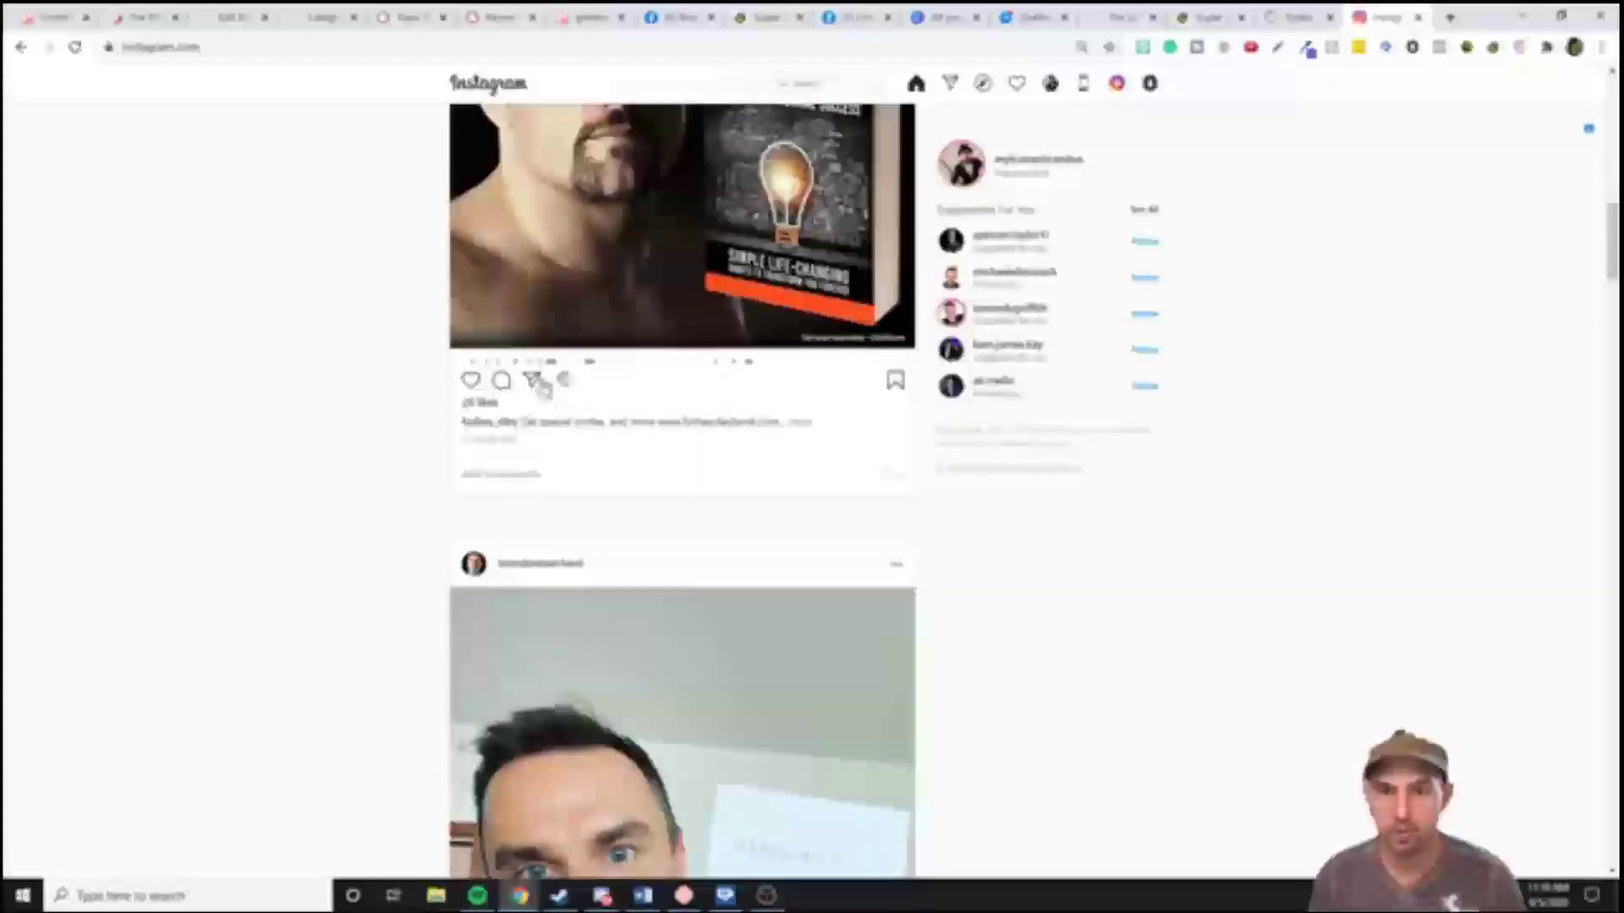
Download the engagement data of the 1 Habit book post with the Instagram extension, open the saved data and dismiss the notice
{"action": "scroll", "coordinate": [541, 385], "scroll_direction": "up", "scroll_amount": 3}
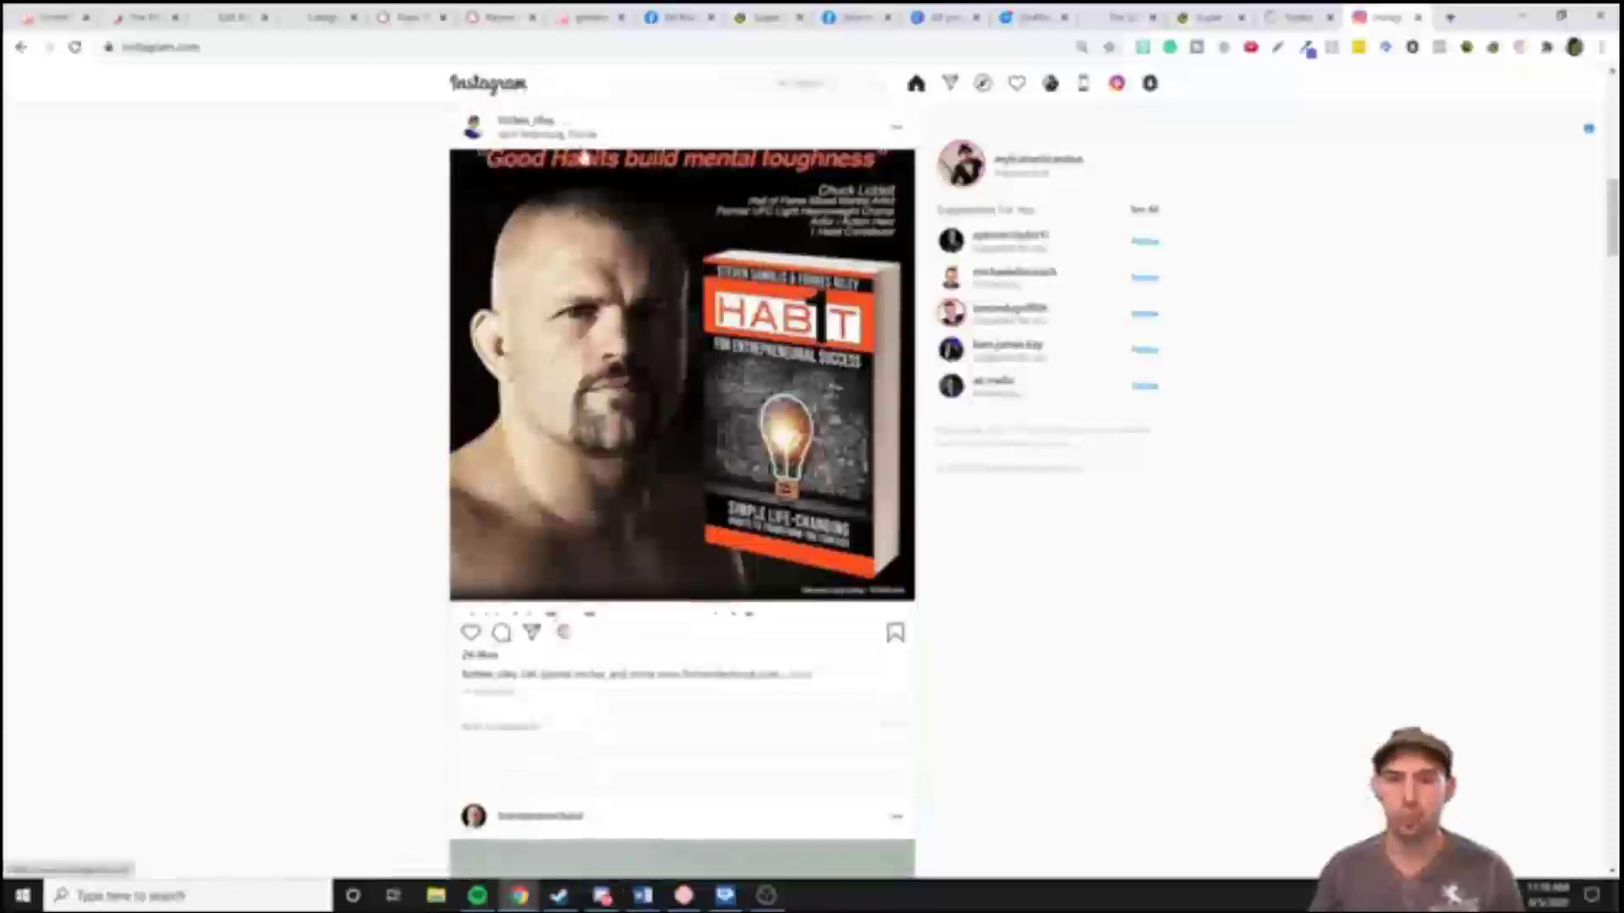
{"action": "mouse_move", "coordinate": [541, 203]}
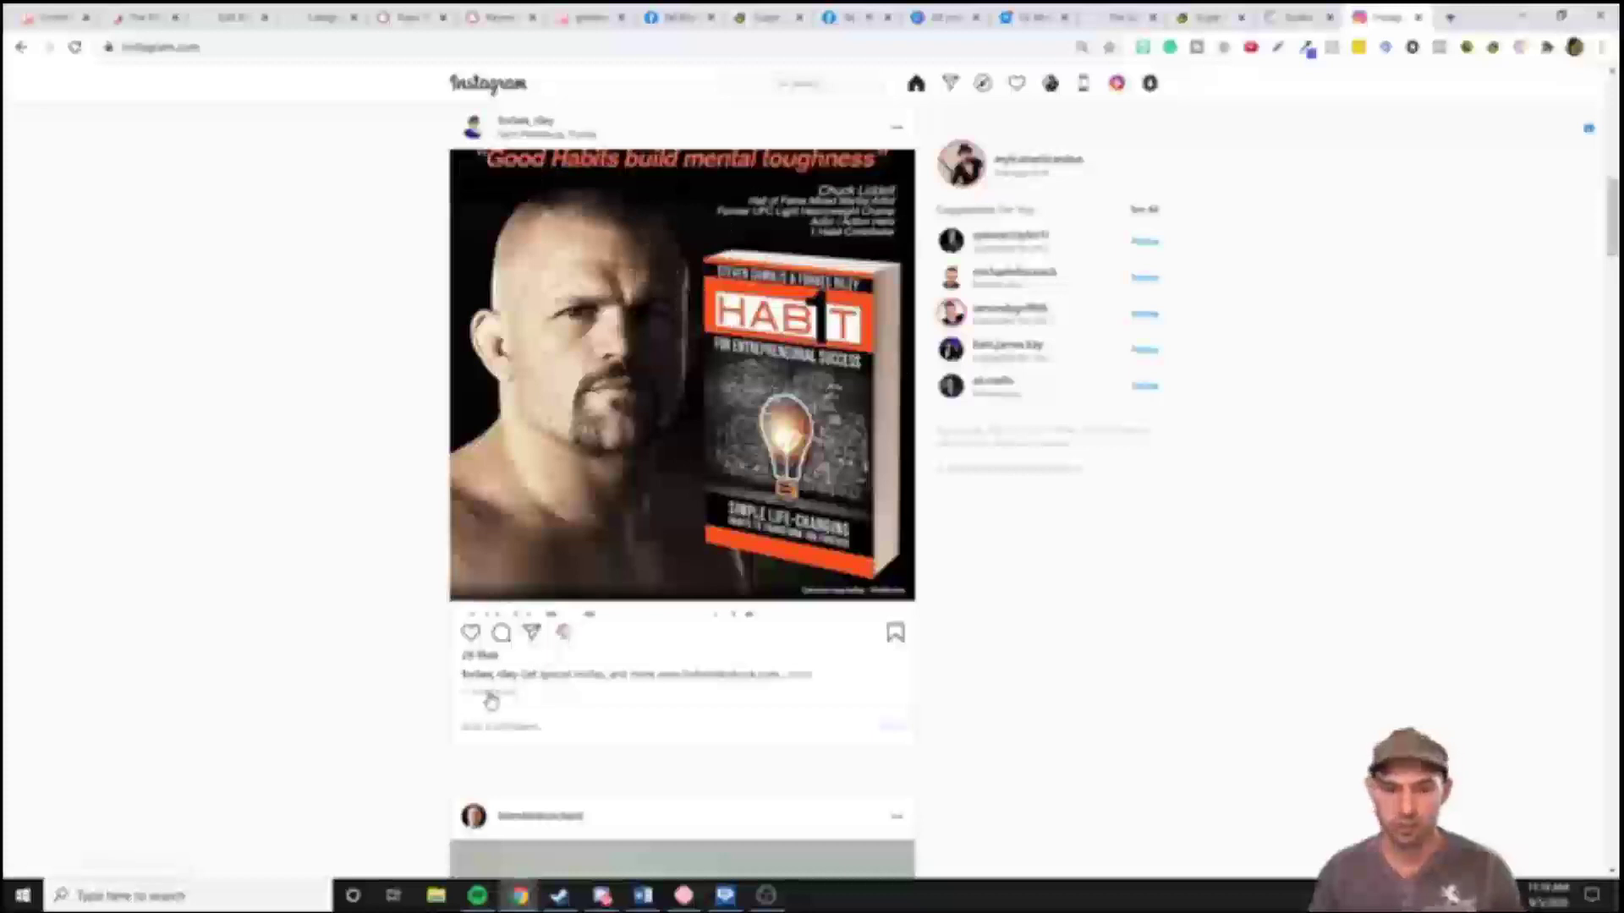
{"action": "scroll", "coordinate": [681, 584], "scroll_direction": "up", "scroll_amount": 1}
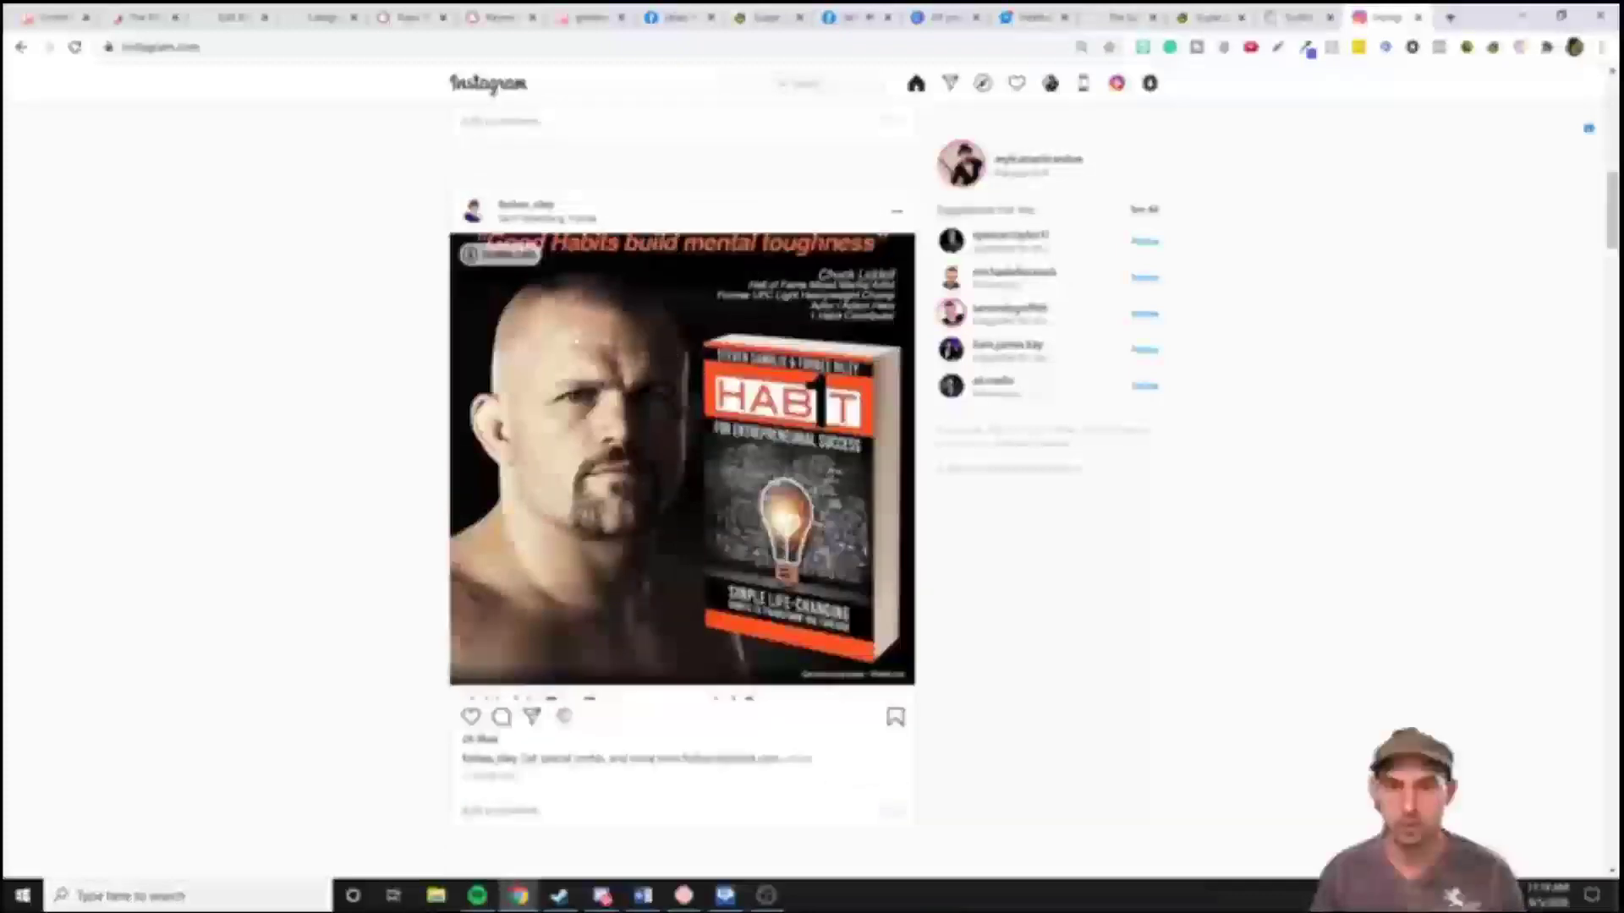
{"action": "scroll", "coordinate": [592, 558], "scroll_direction": "down", "scroll_amount": 2}
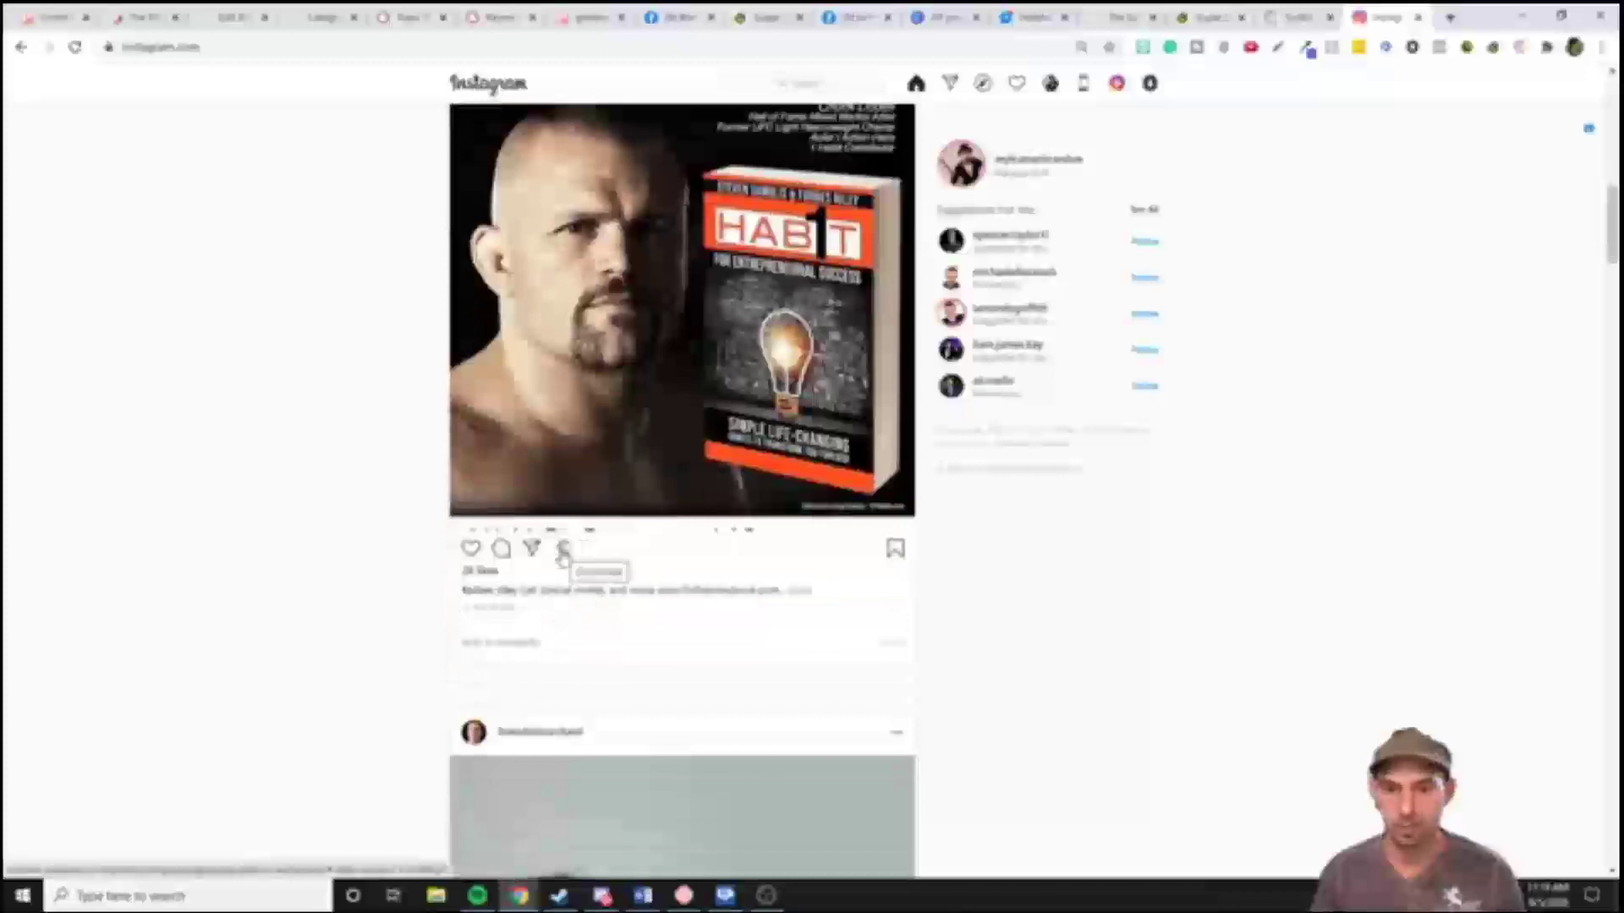
{"action": "left_click", "coordinate": [563, 550]}
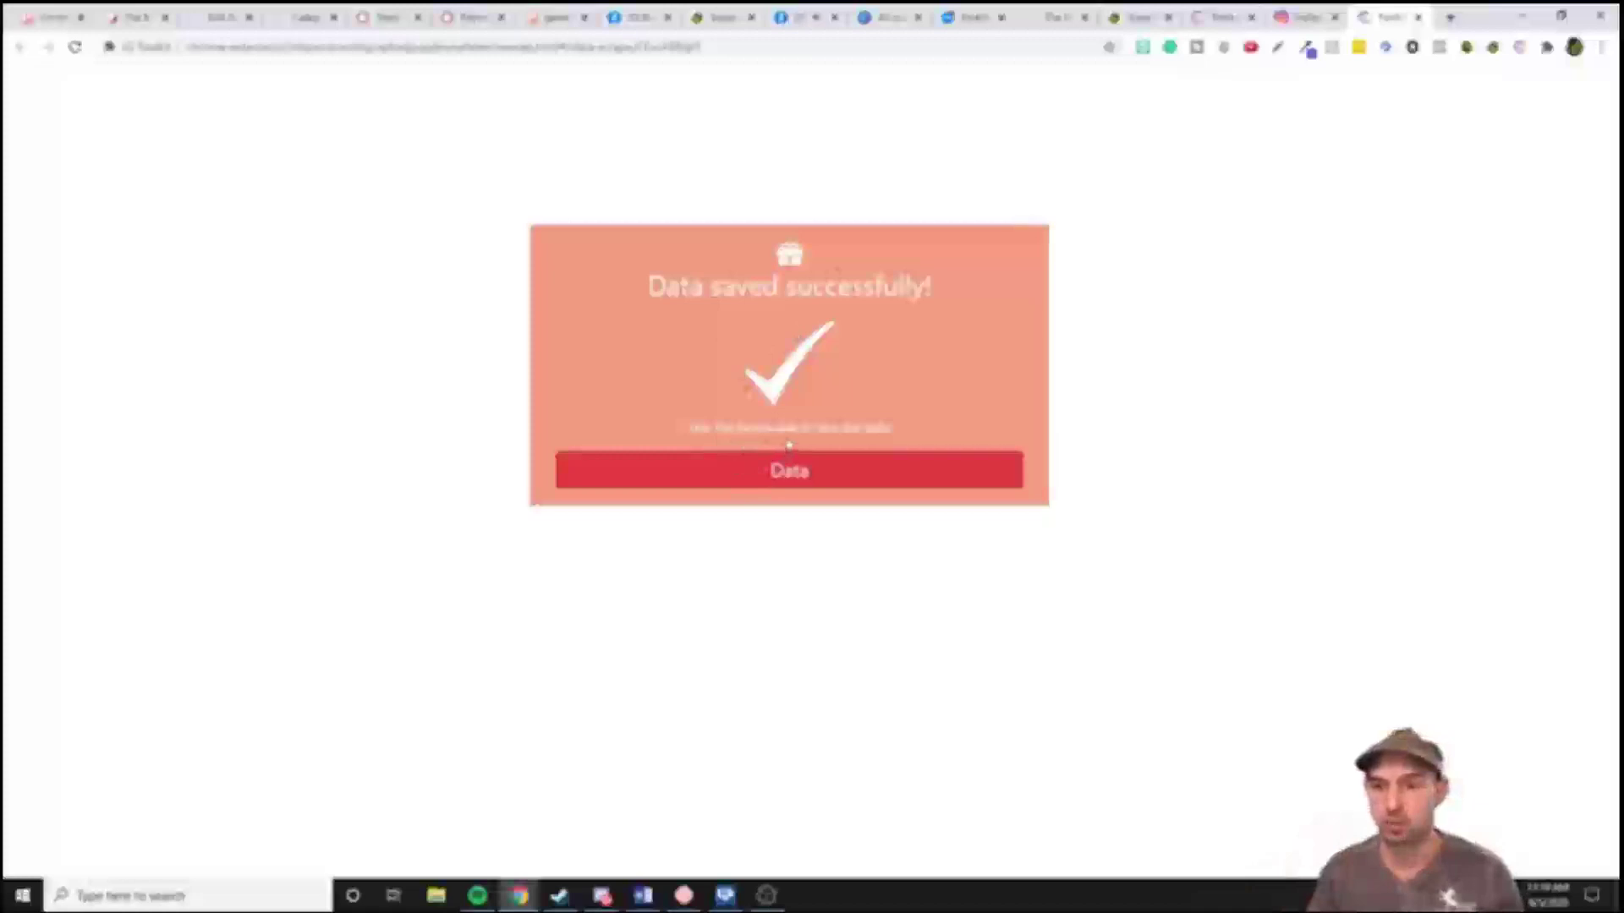
{"action": "left_click", "coordinate": [793, 472]}
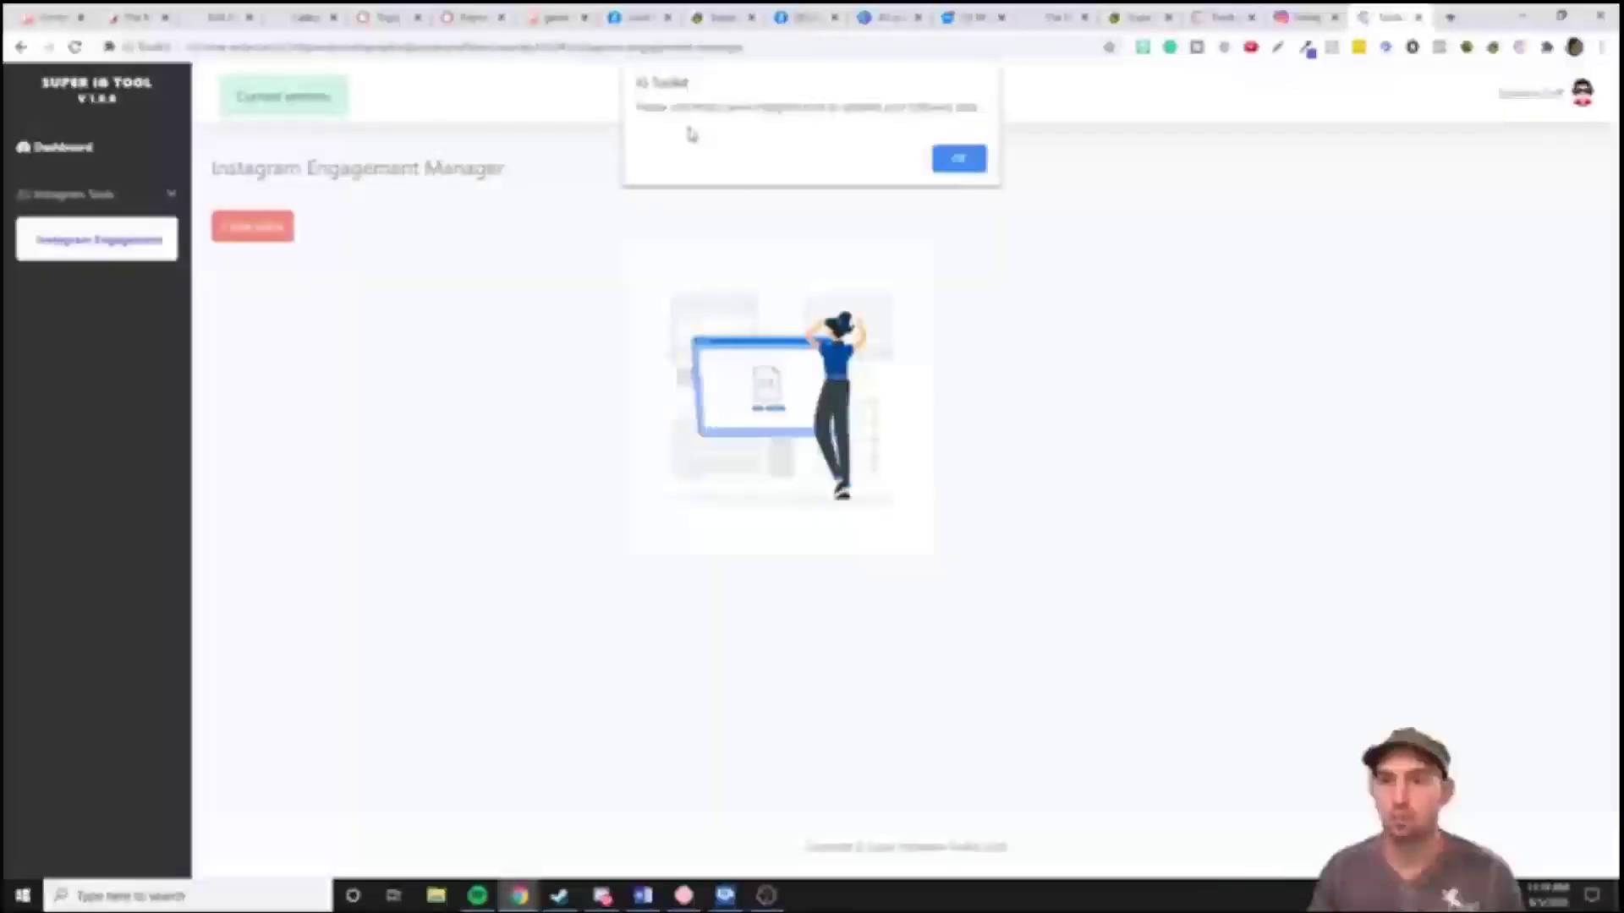
{"action": "left_click", "coordinate": [959, 159]}
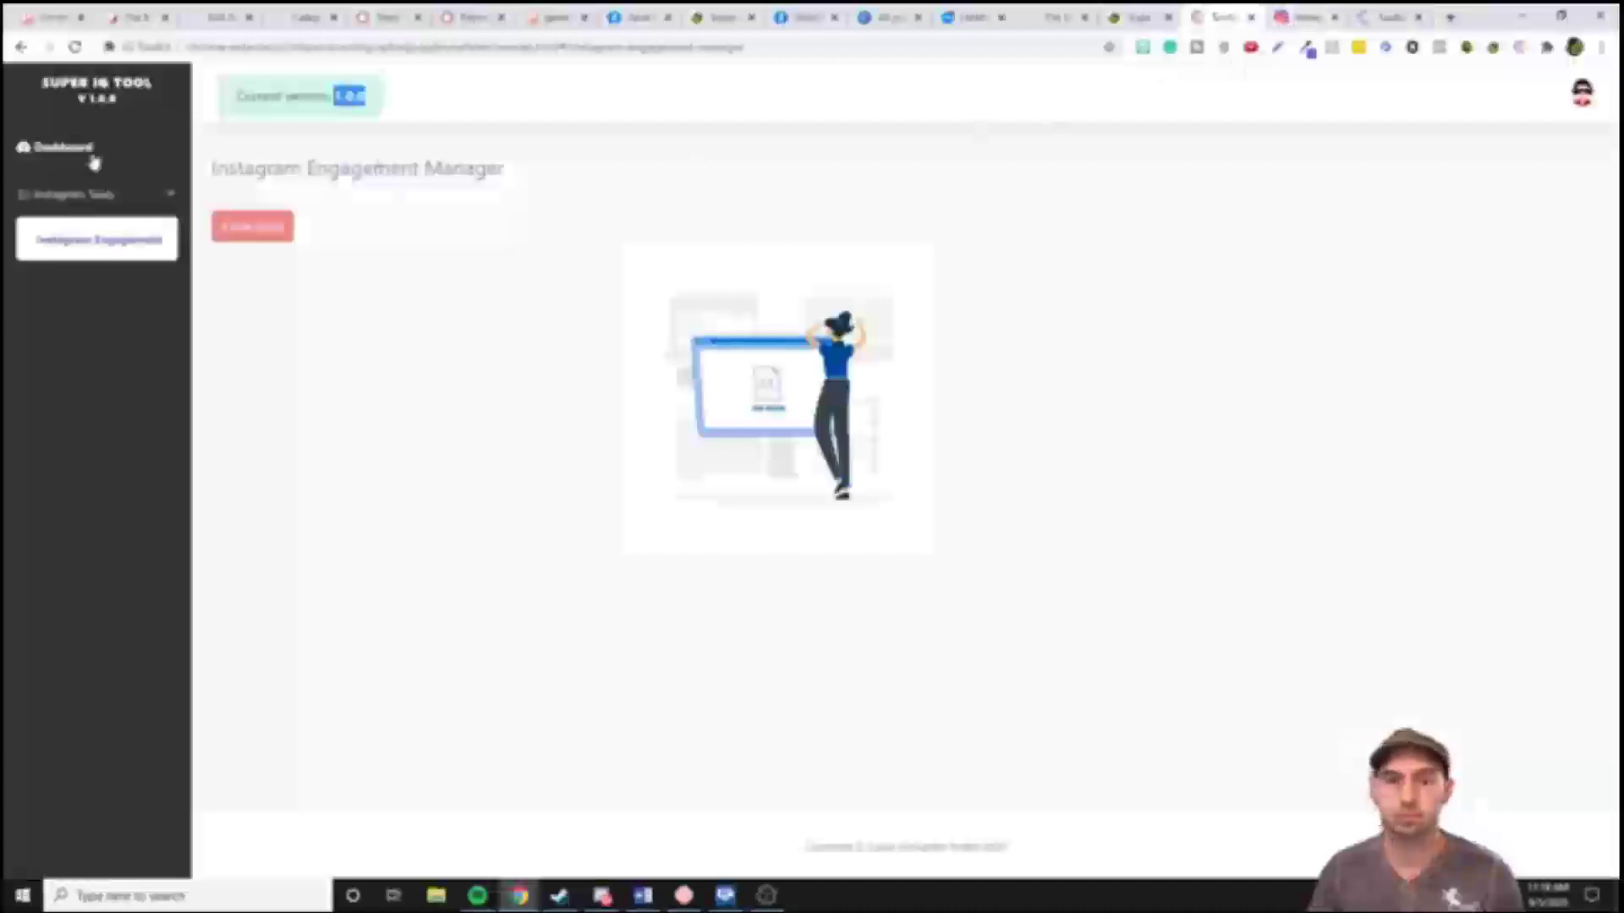
Try to reload the Instagram Engagement Manager and reopen the Instagram Engagement page, dismissing its notices
{"action": "left_click", "coordinate": [75, 47]}
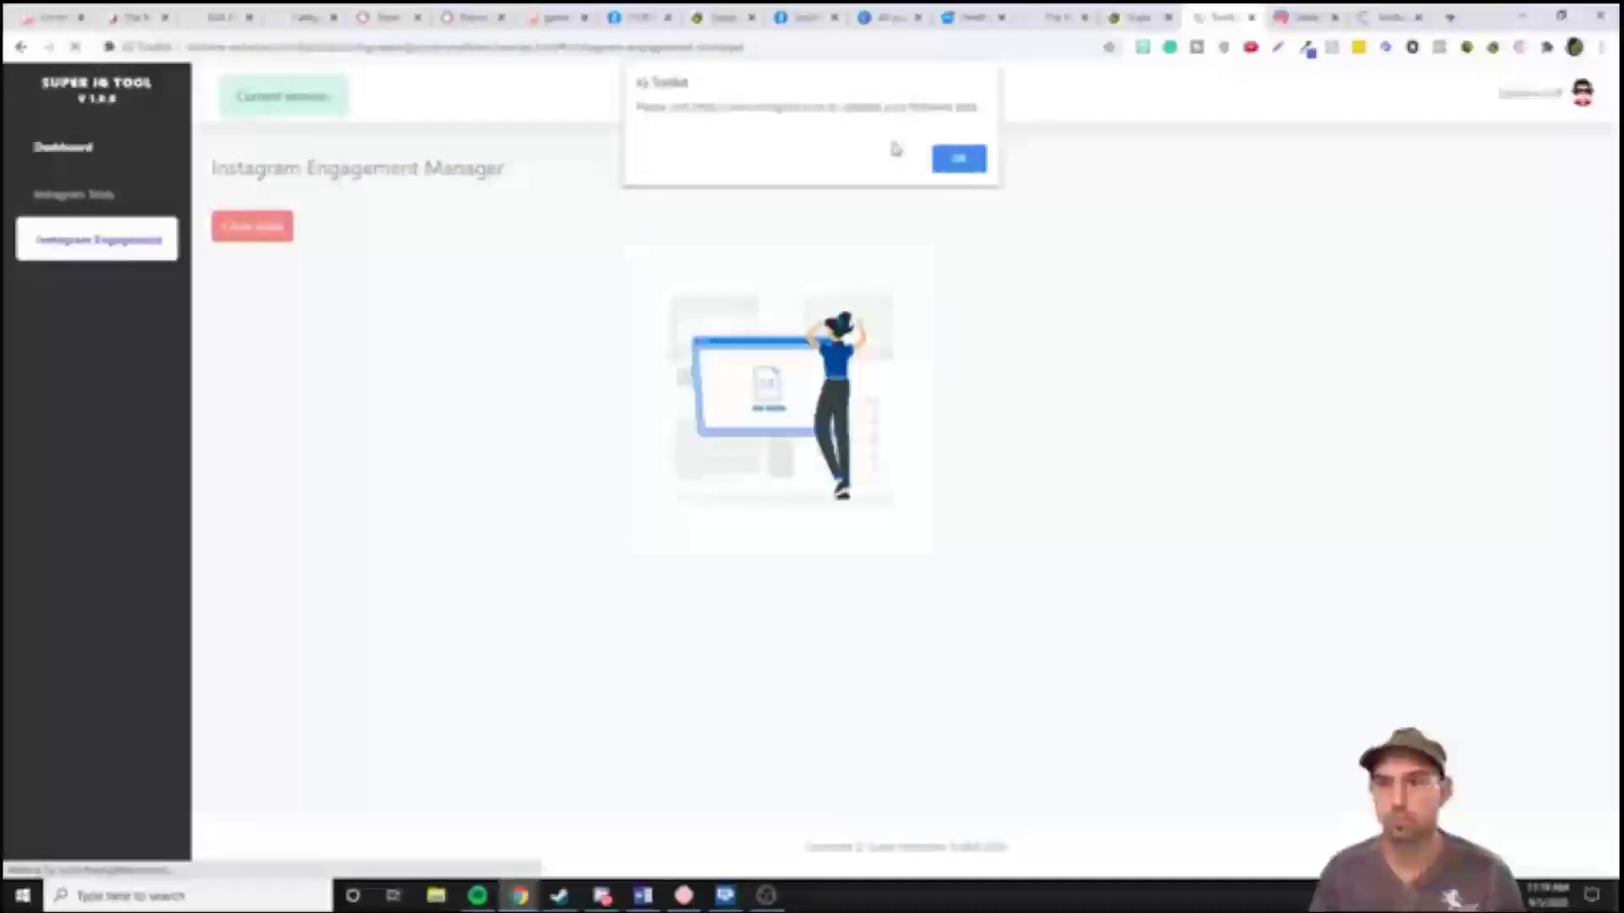
{"action": "left_click", "coordinate": [936, 159]}
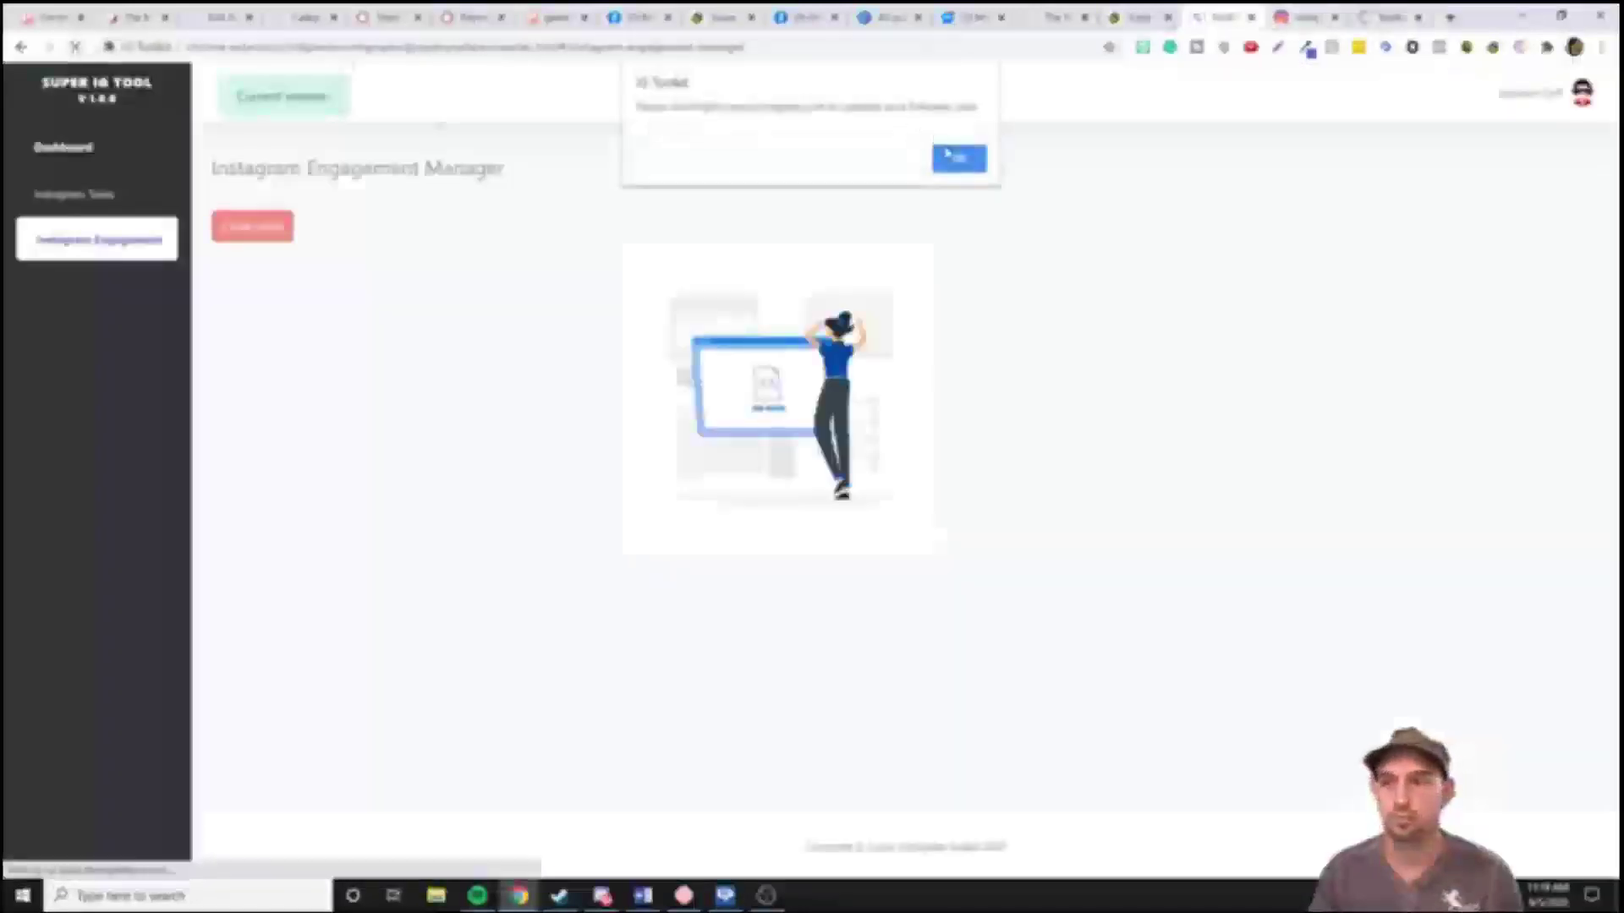
{"action": "left_click", "coordinate": [953, 155]}
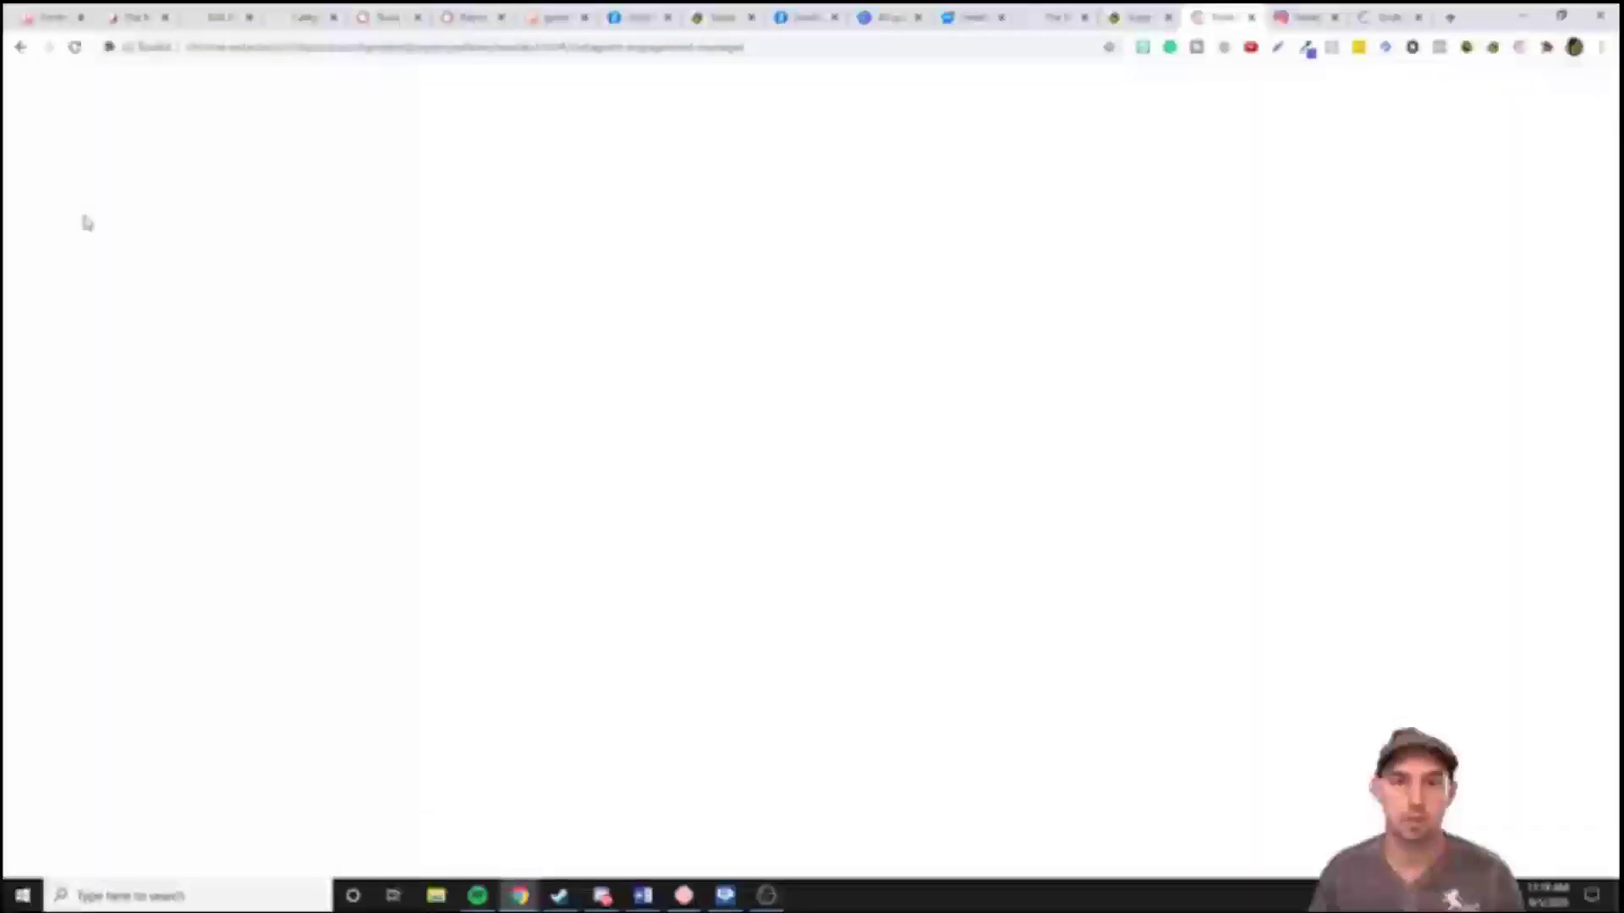
{"action": "left_click", "coordinate": [318, 49]}
{"action": "left_click", "coordinate": [22, 47]}
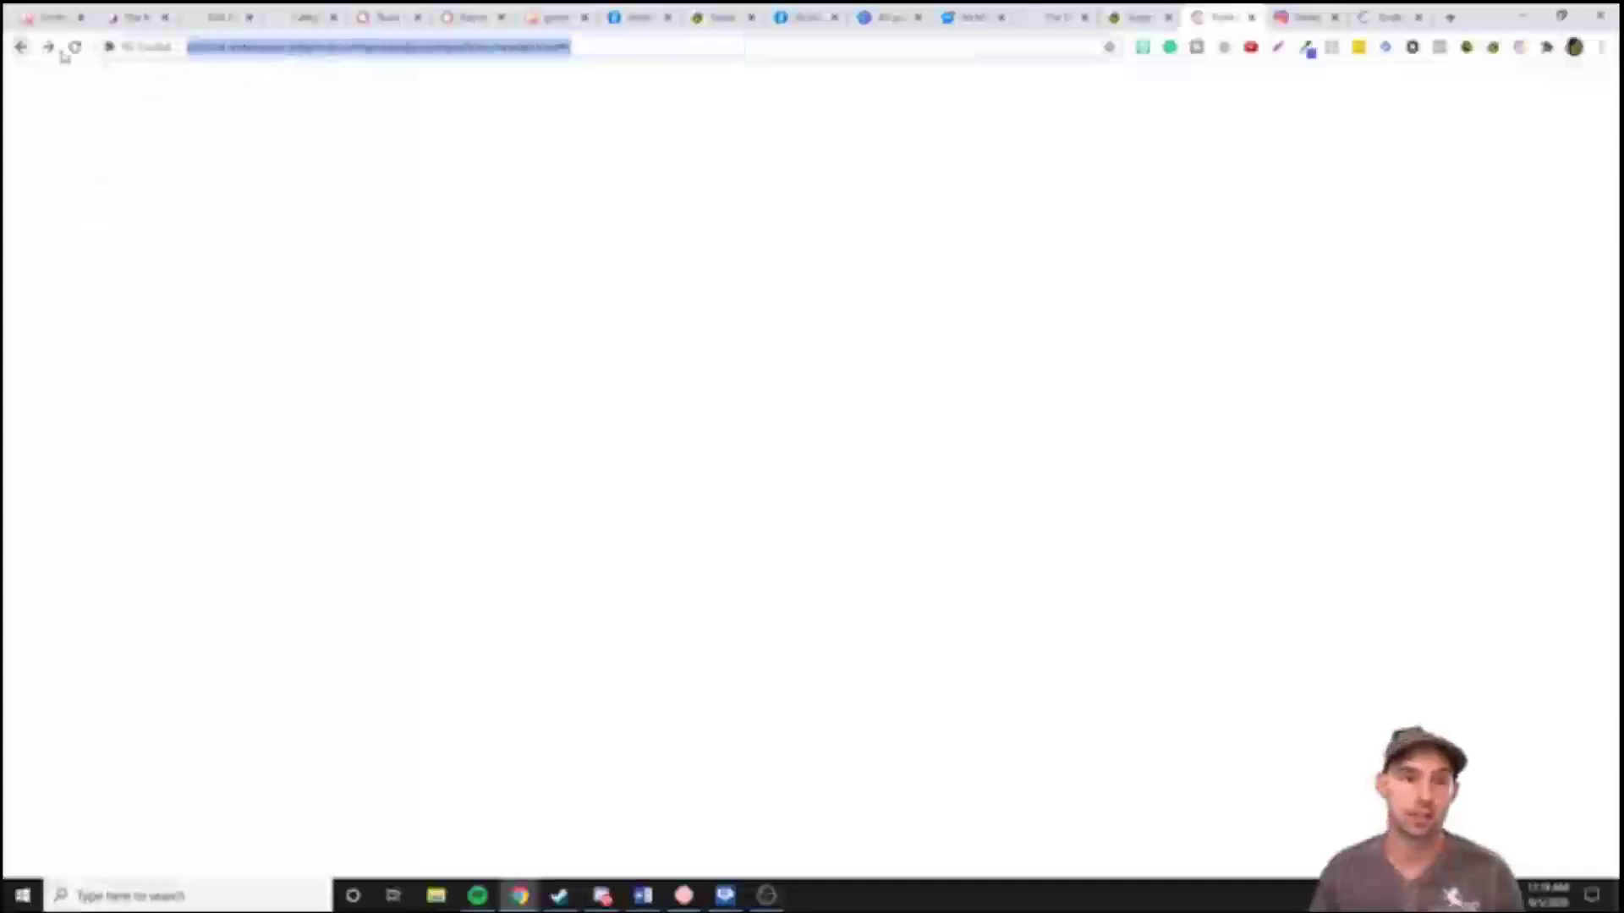
{"action": "left_click", "coordinate": [115, 234]}
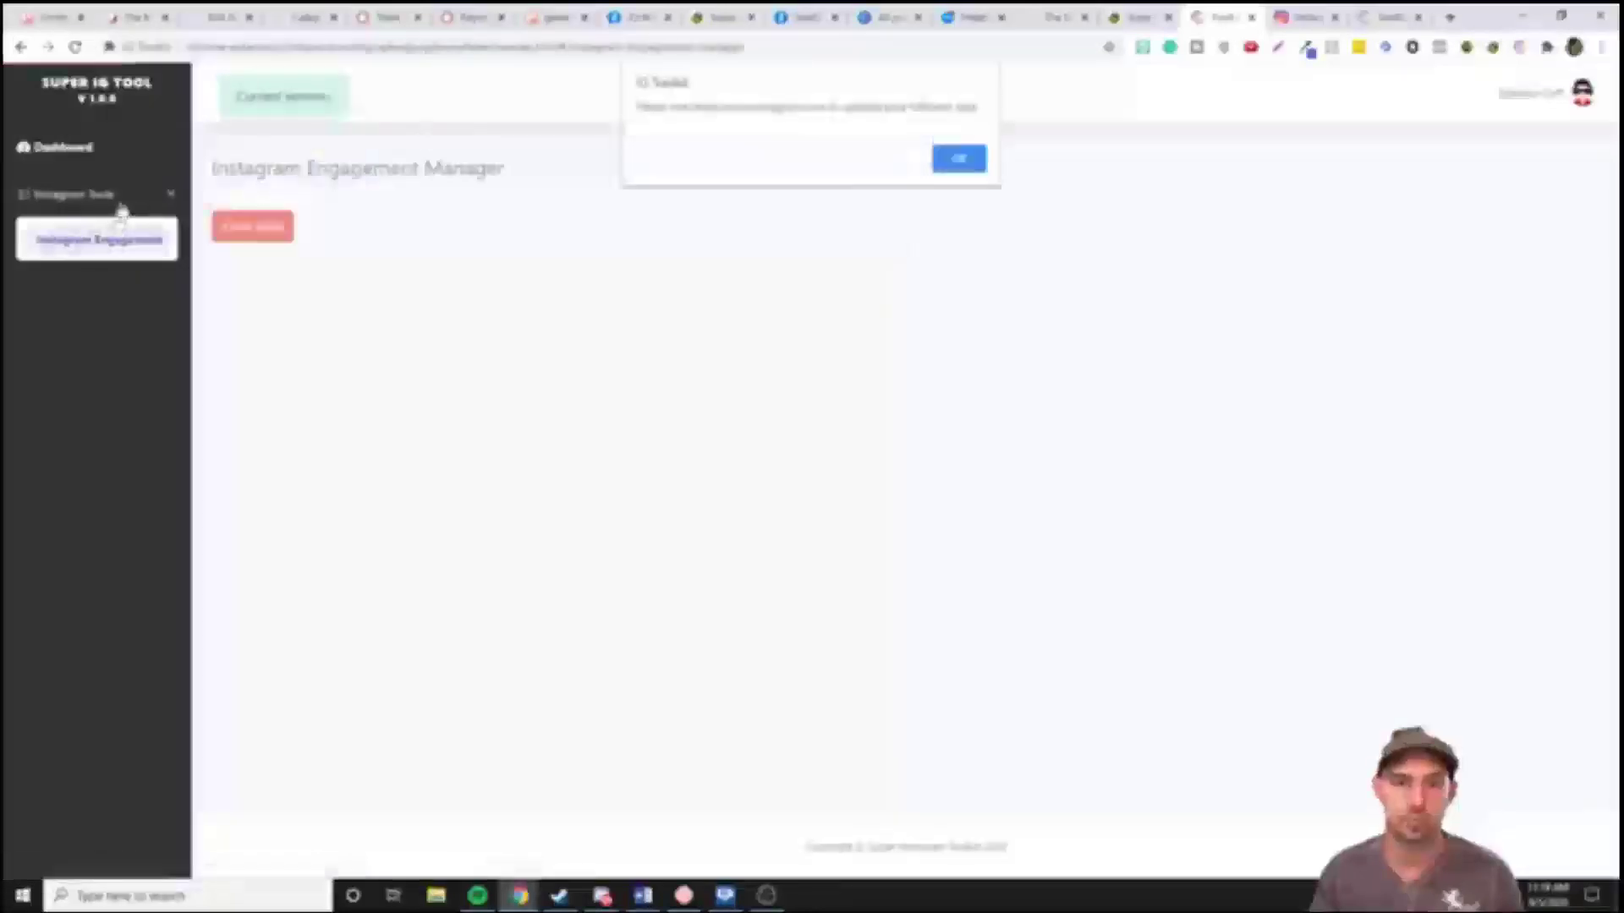
{"action": "left_click", "coordinate": [948, 155]}
Open the saved data of the 1 Habit book post from the newly opened Super IG Tool tab
{"action": "left_click", "coordinate": [1293, 25]}
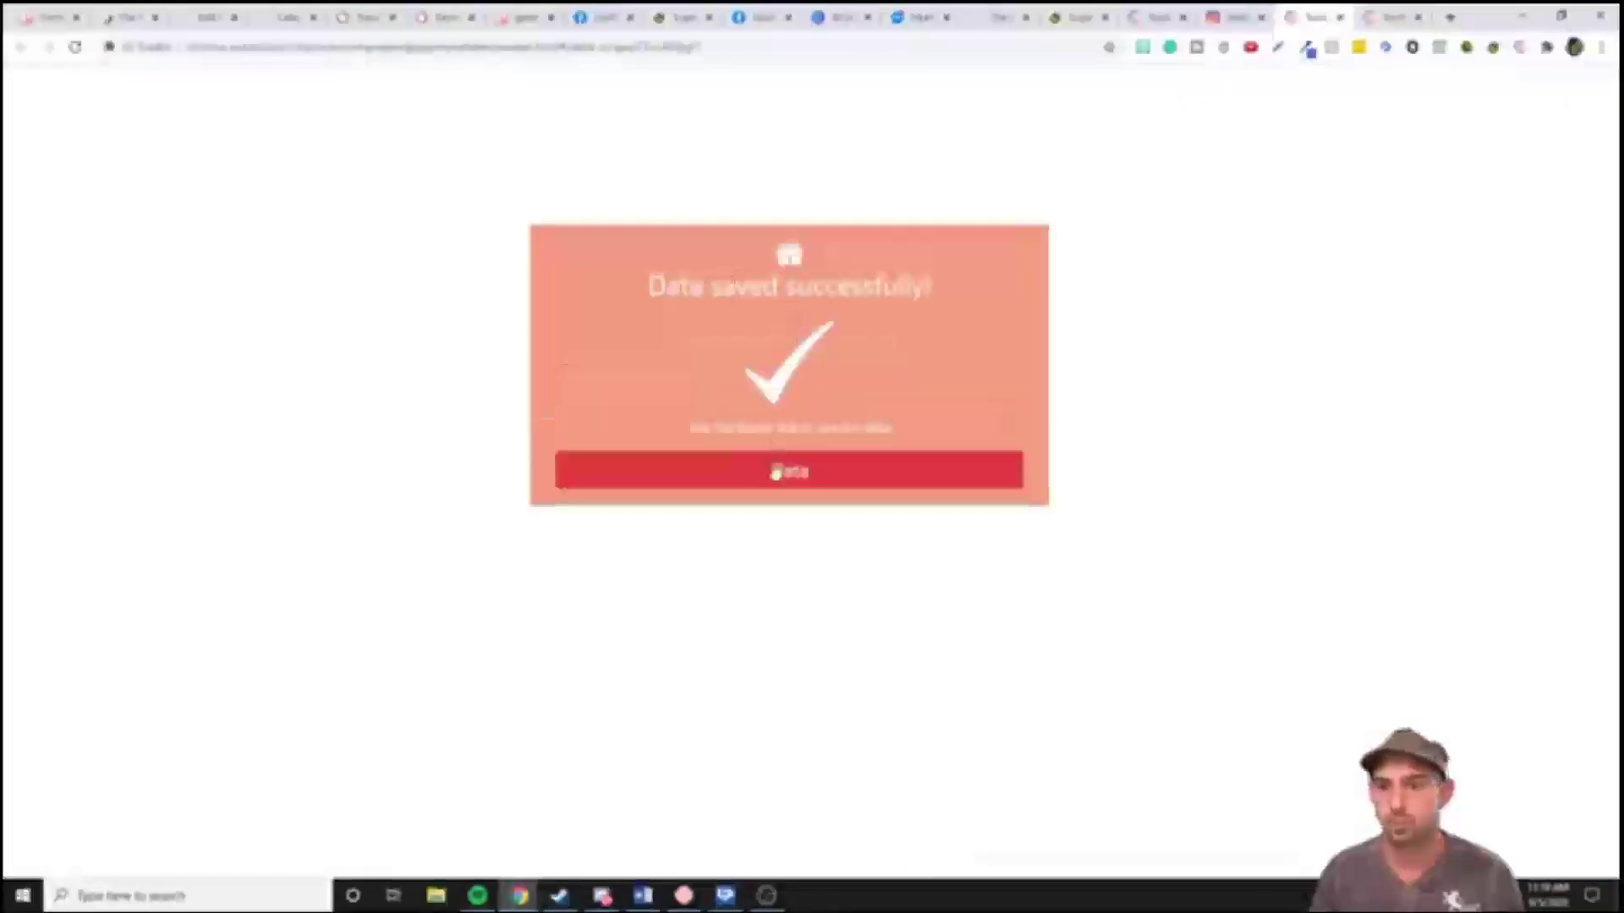
{"action": "left_click", "coordinate": [775, 472]}
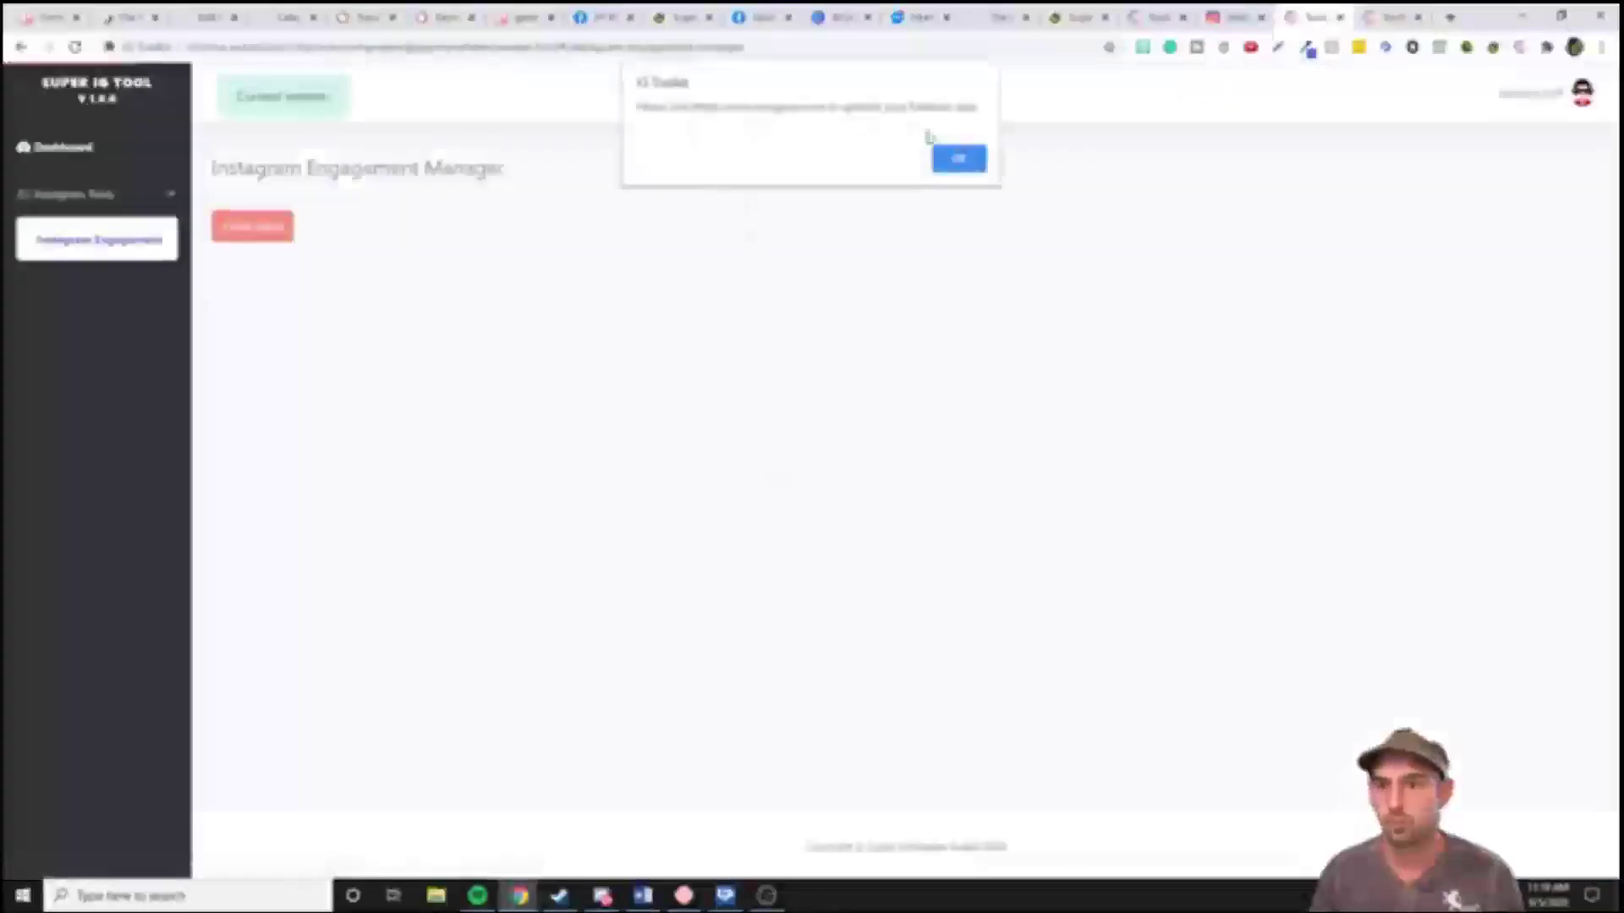
{"action": "left_click", "coordinate": [944, 154]}
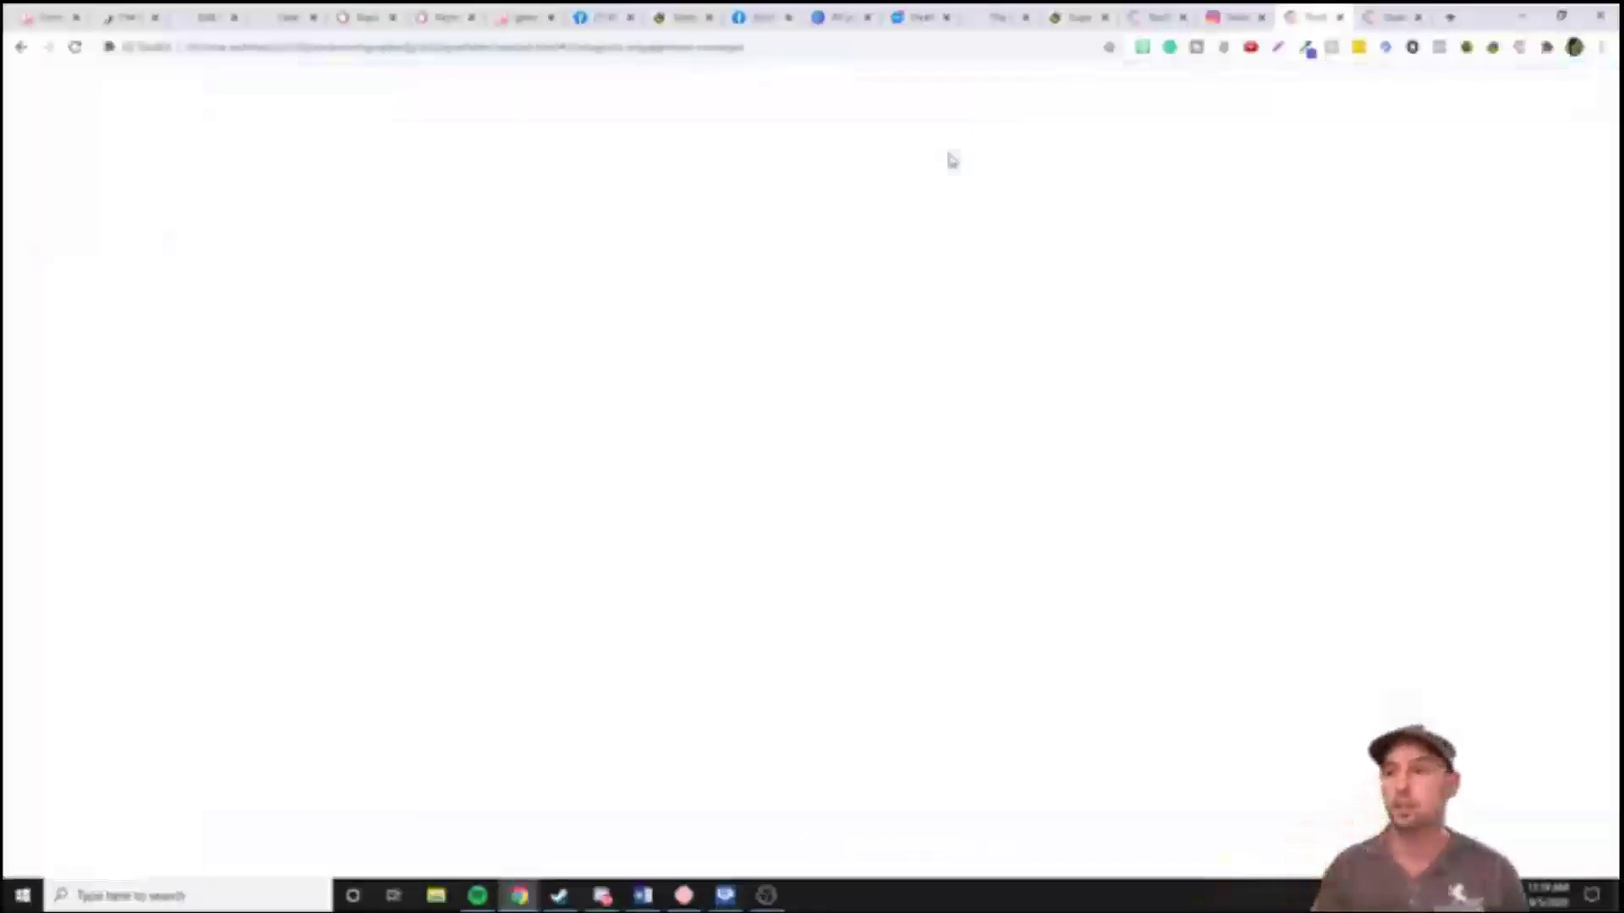
Try to reload the engagement manager, then go back to the saved-data page and refresh it
{"action": "left_click", "coordinate": [772, 61]}
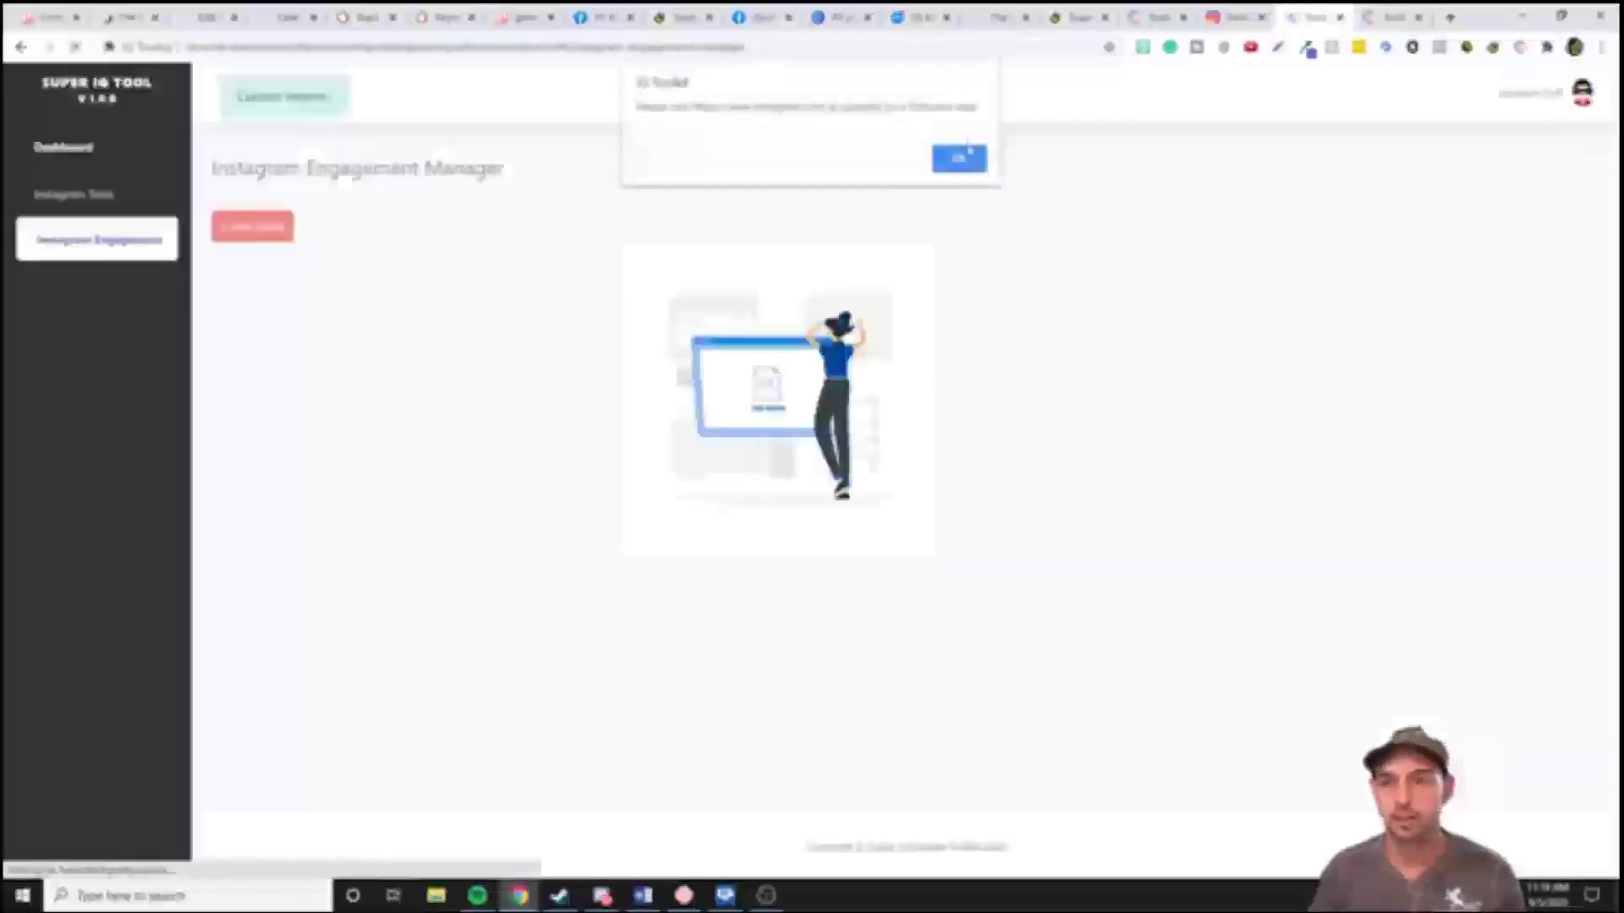
{"action": "key", "text": "Return"}
{"action": "left_click", "coordinate": [94, 194]}
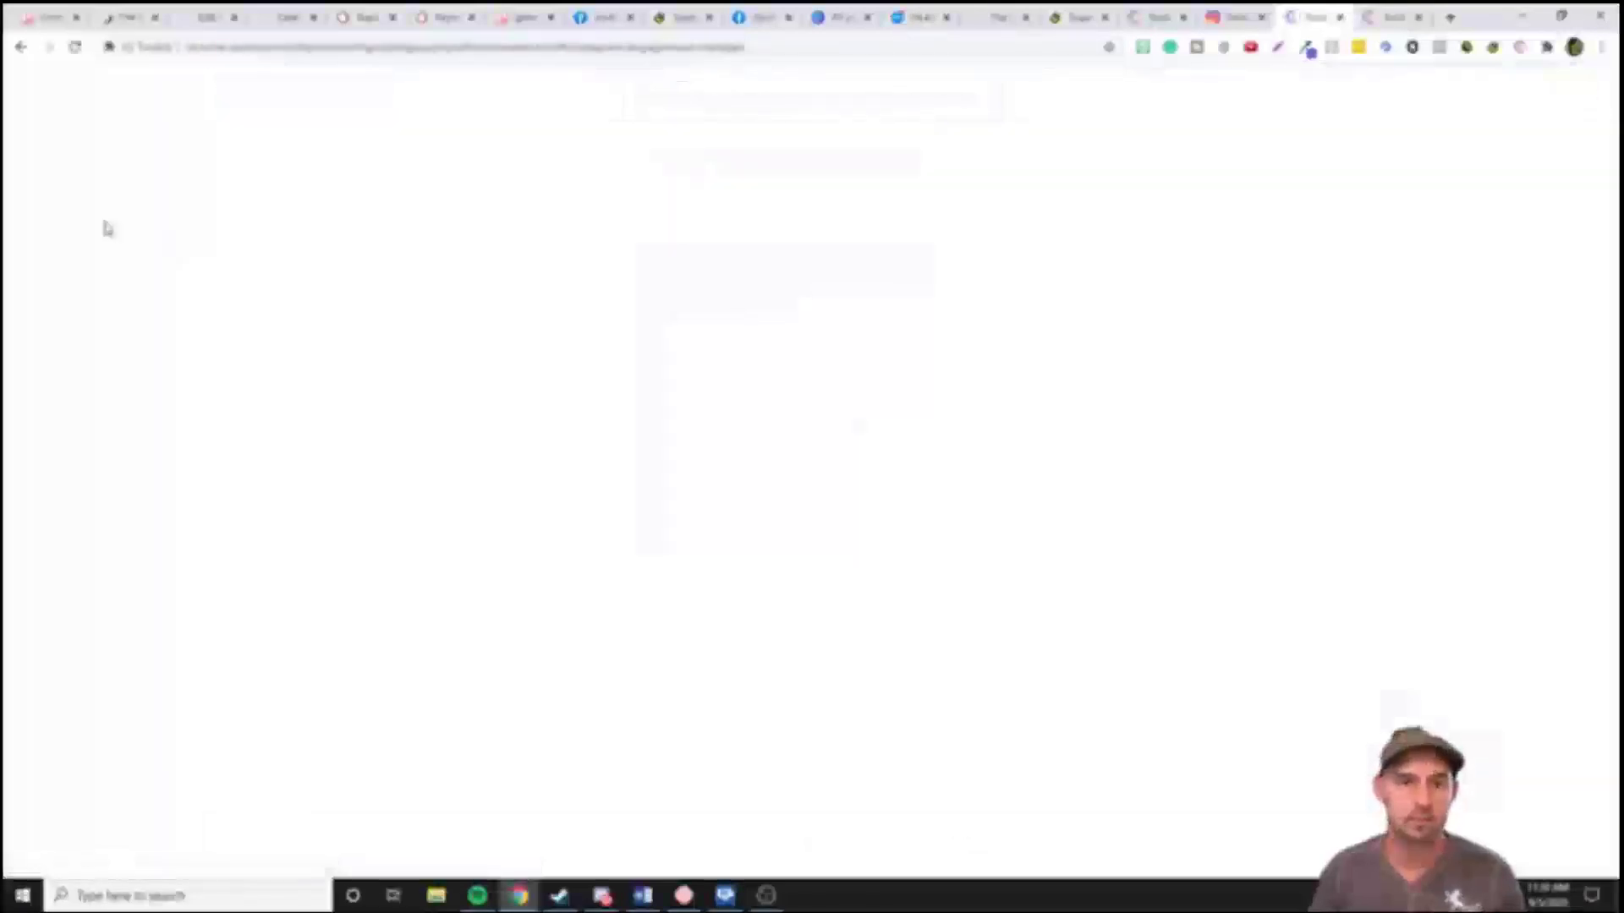
{"action": "left_click", "coordinate": [24, 48]}
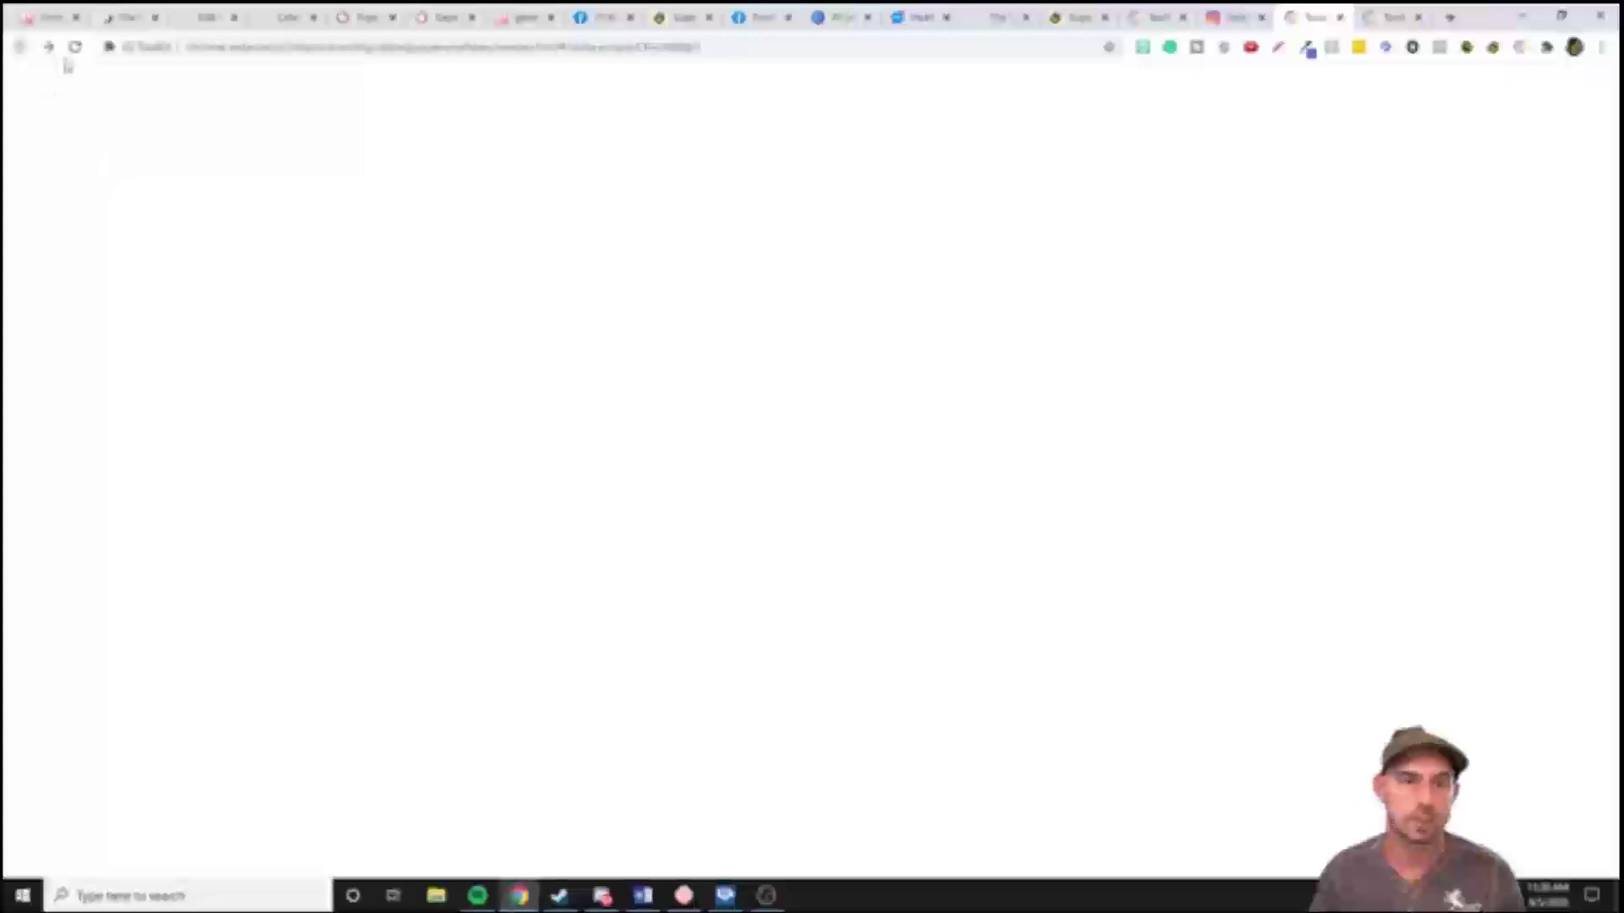
{"action": "left_click", "coordinate": [76, 49]}
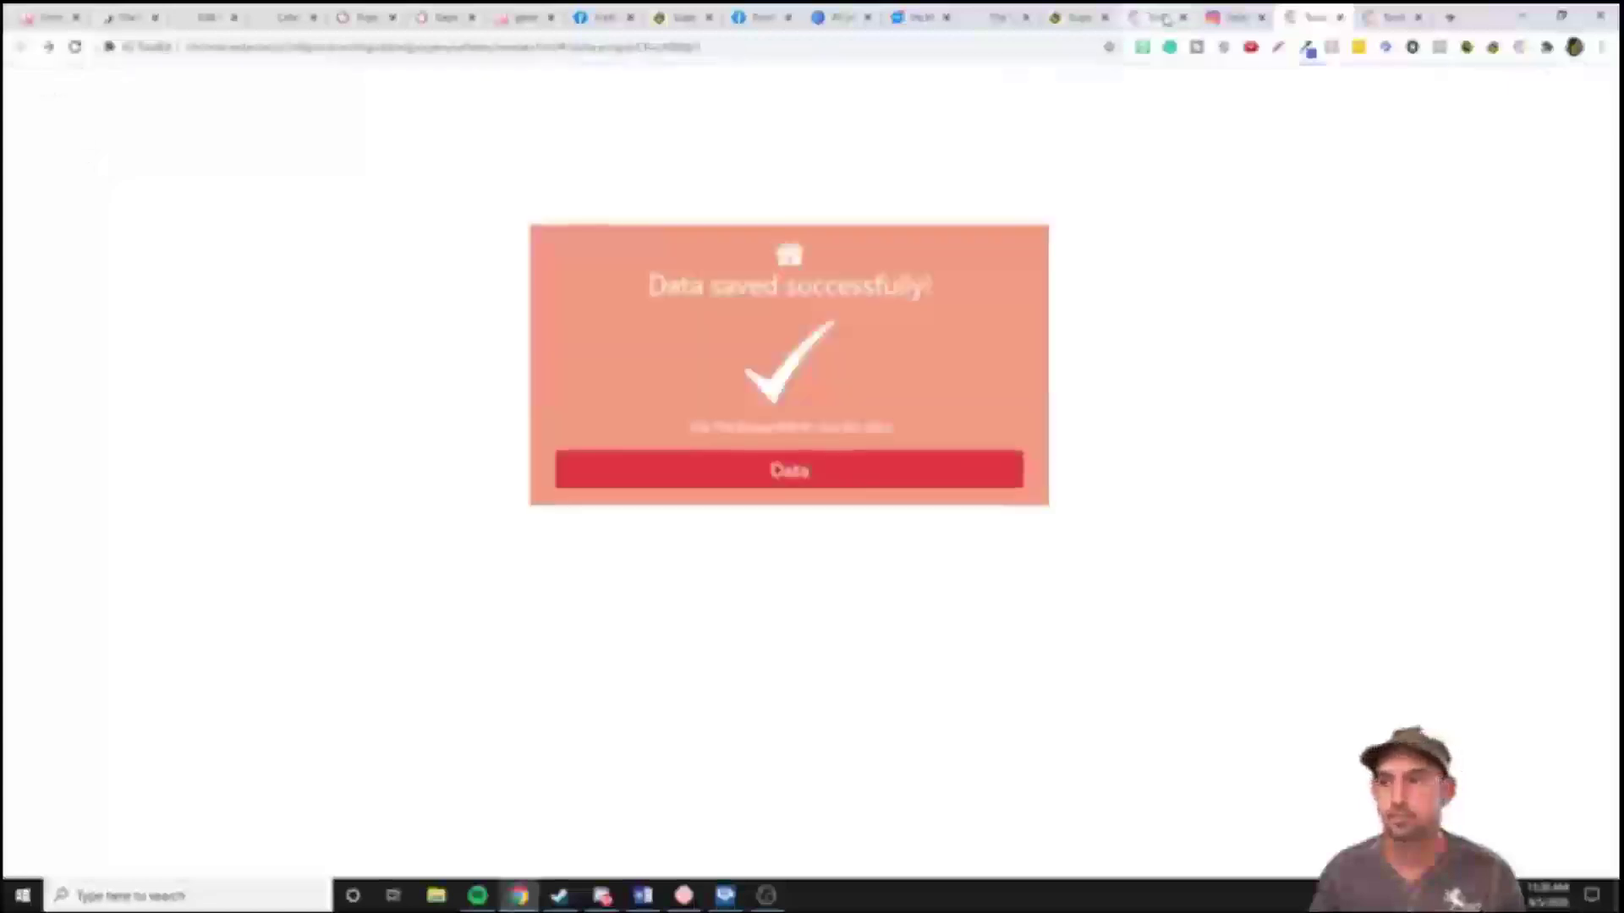
Close the blank Super IG Tool tab and open the saved post data again in the Instagram Engagement Manager
{"action": "left_click", "coordinate": [1130, 15]}
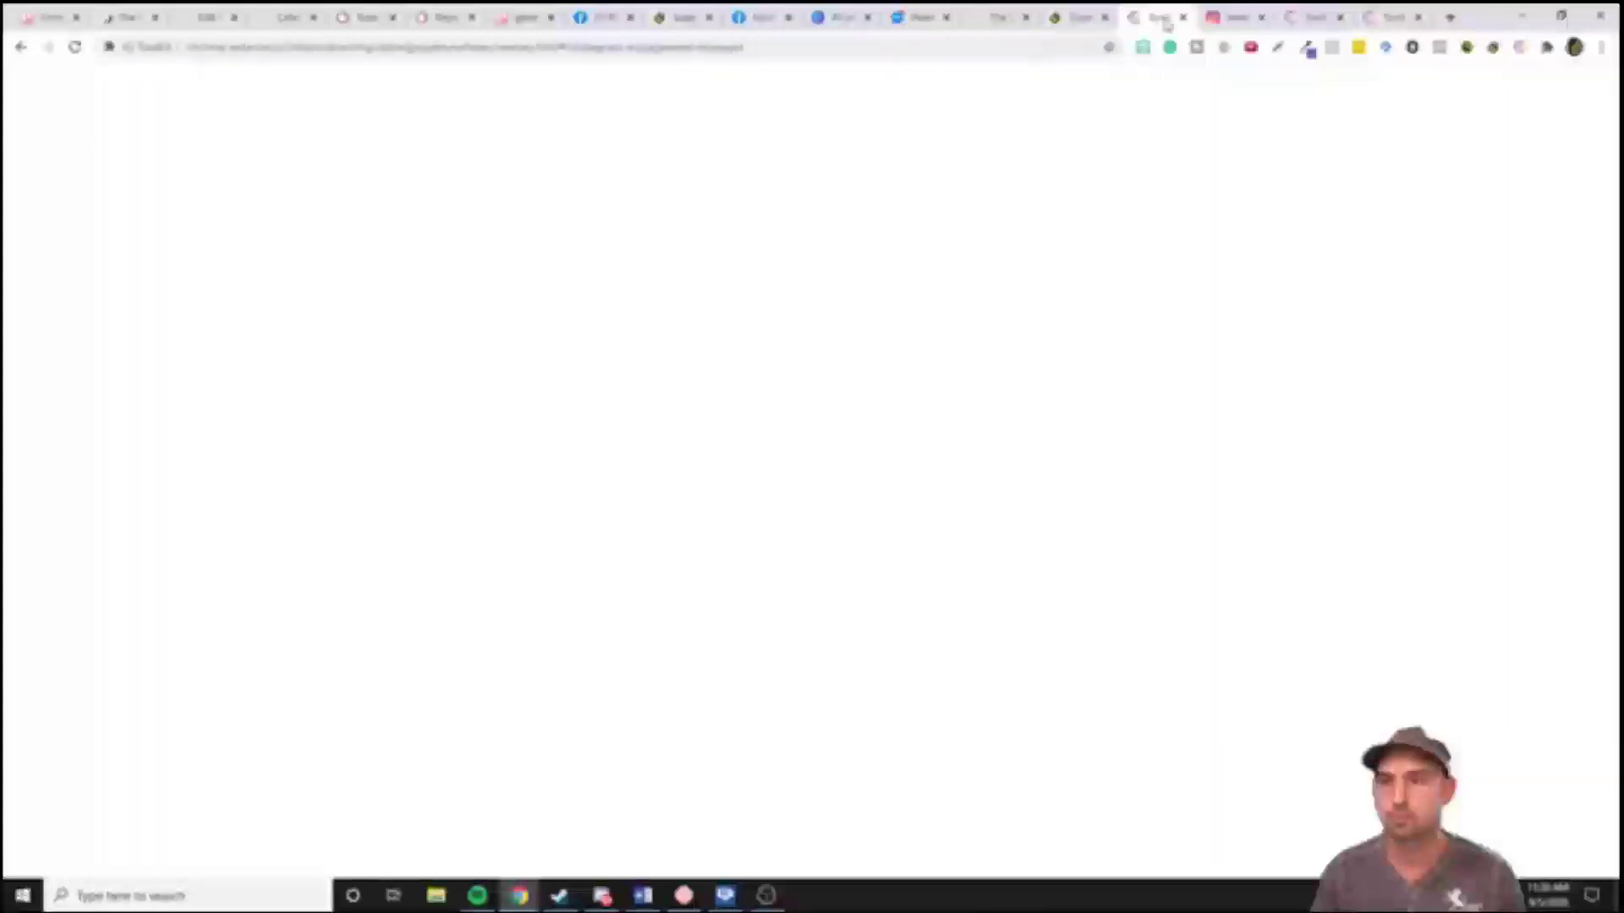
{"action": "left_click", "coordinate": [1218, 18]}
{"action": "left_click", "coordinate": [1183, 16]}
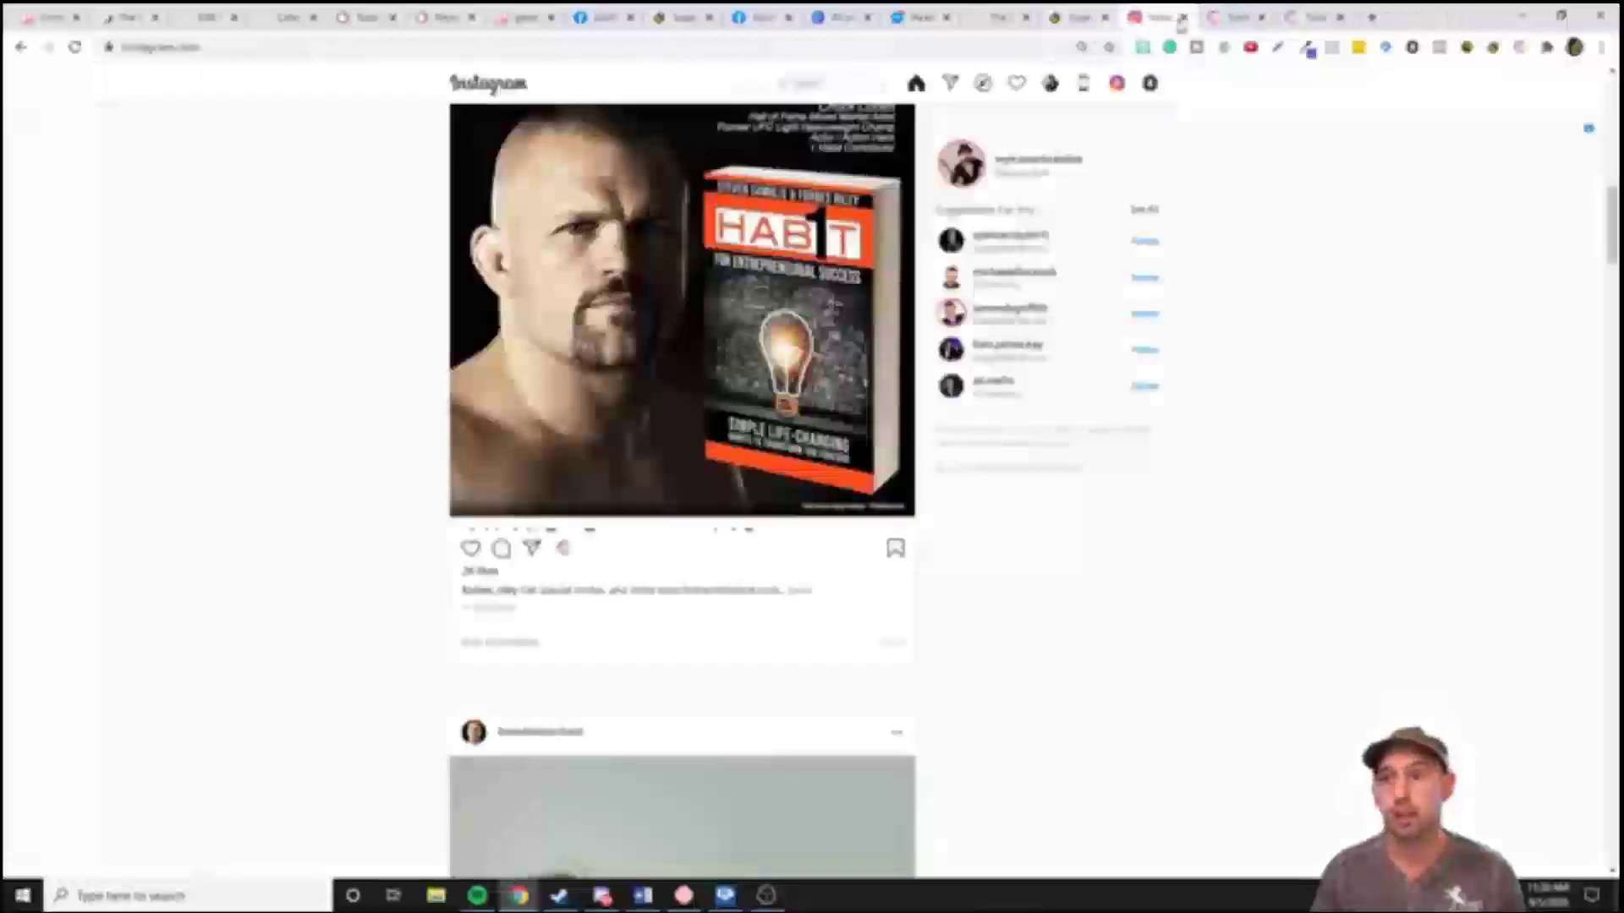
{"action": "left_click", "coordinate": [1307, 19]}
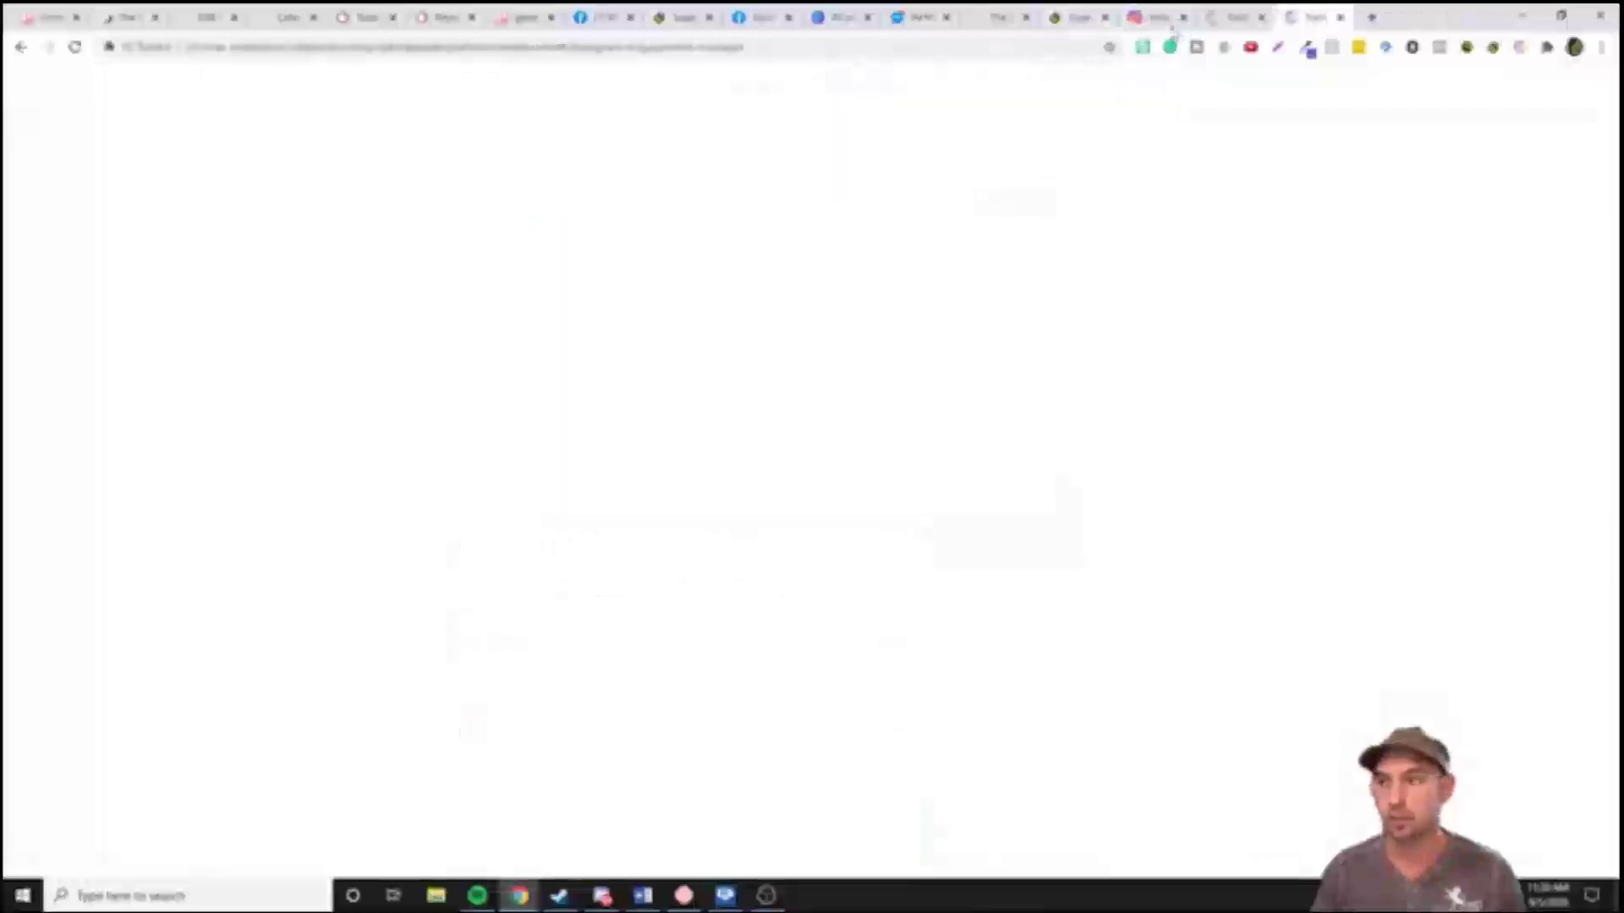
{"action": "left_click", "coordinate": [870, 468]}
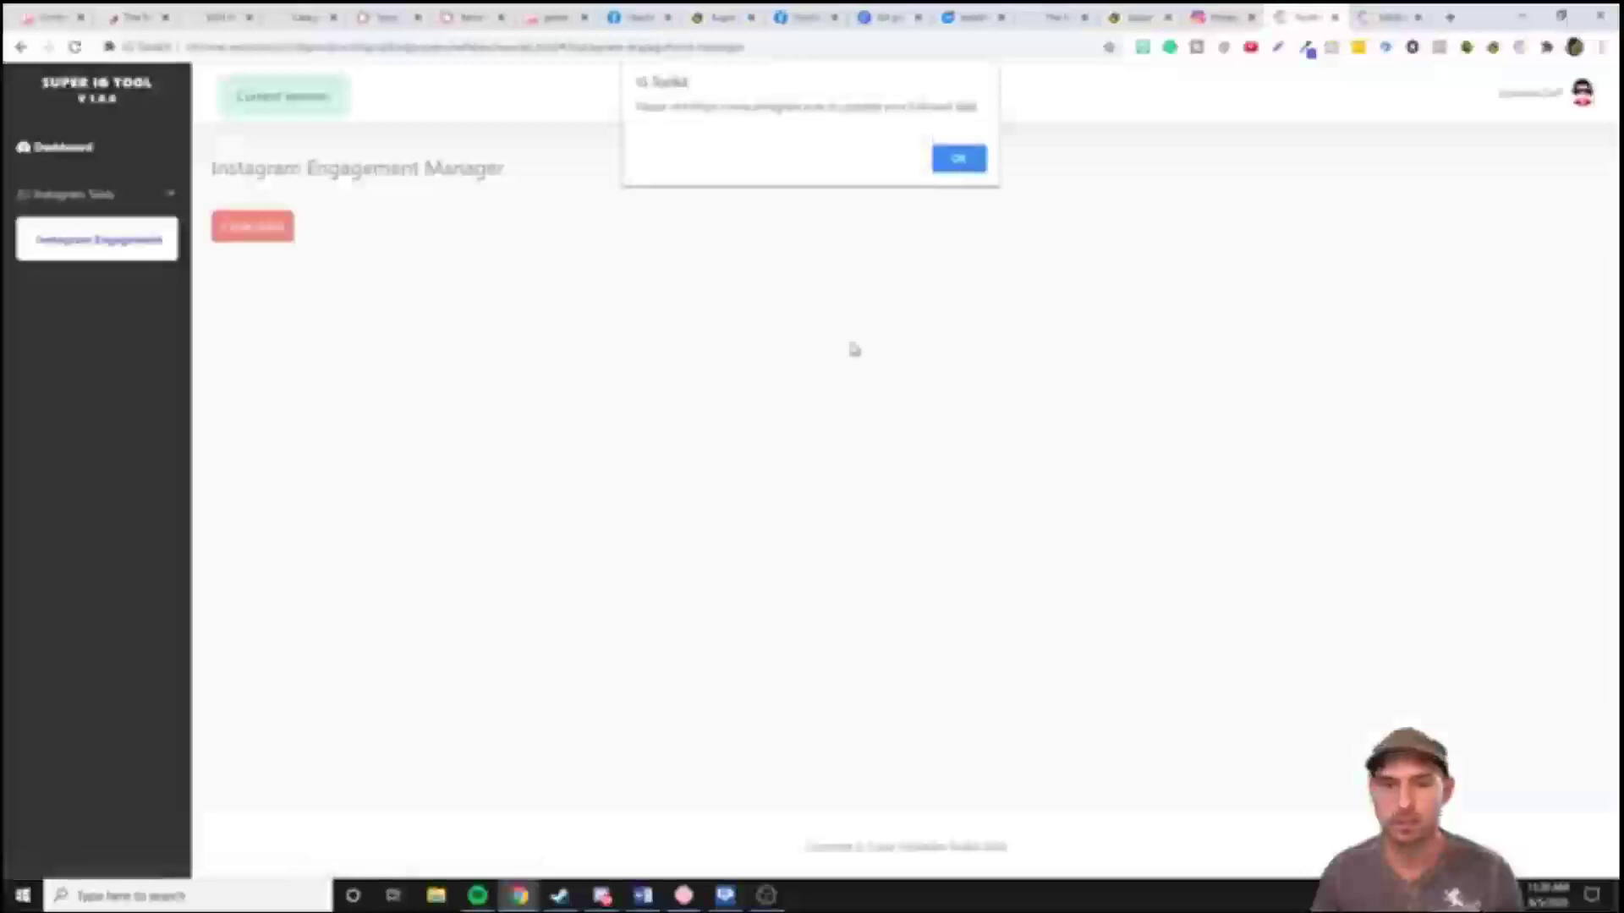
{"action": "left_click", "coordinate": [947, 169]}
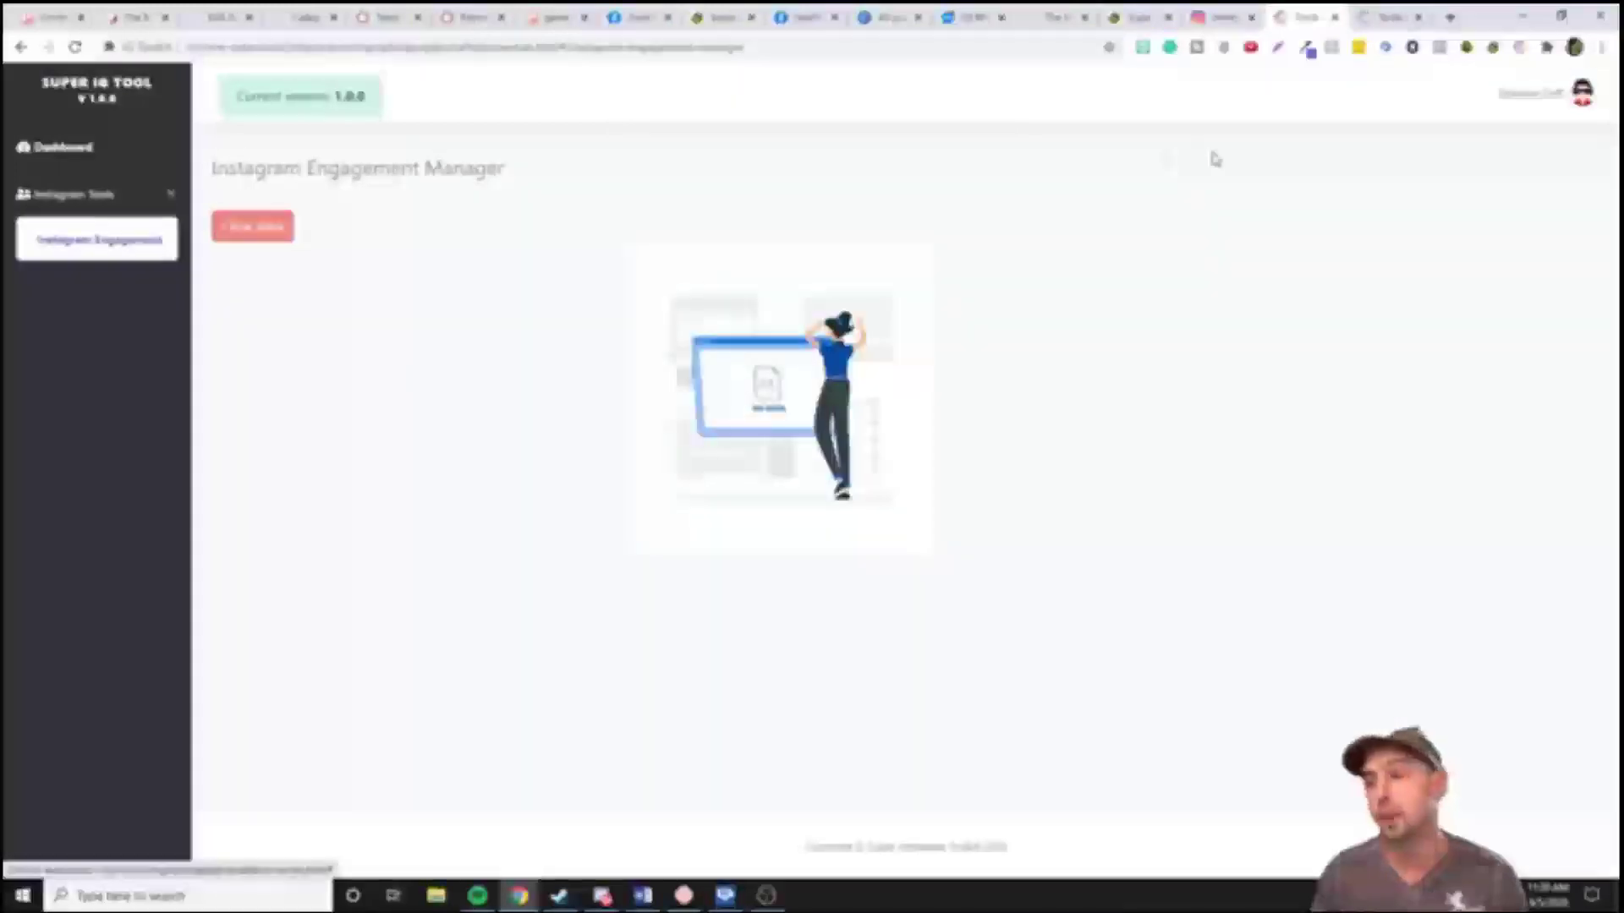
Close the remaining Super IG Tool tabs and the Instagram tab
{"action": "left_click", "coordinate": [1336, 17]}
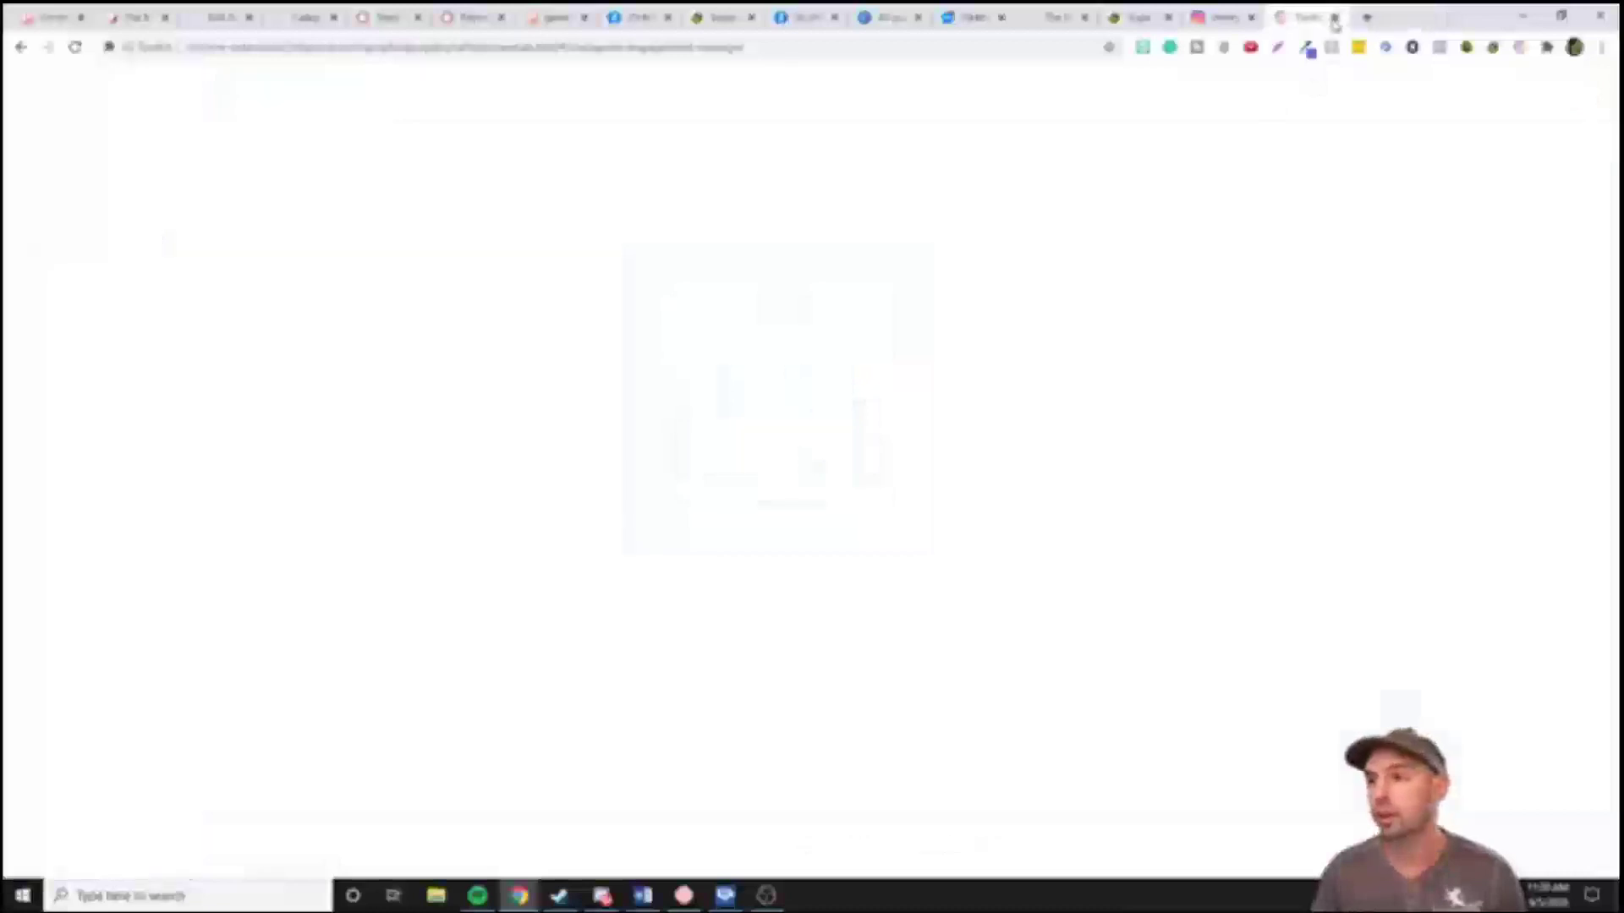
{"action": "left_click", "coordinate": [1336, 16]}
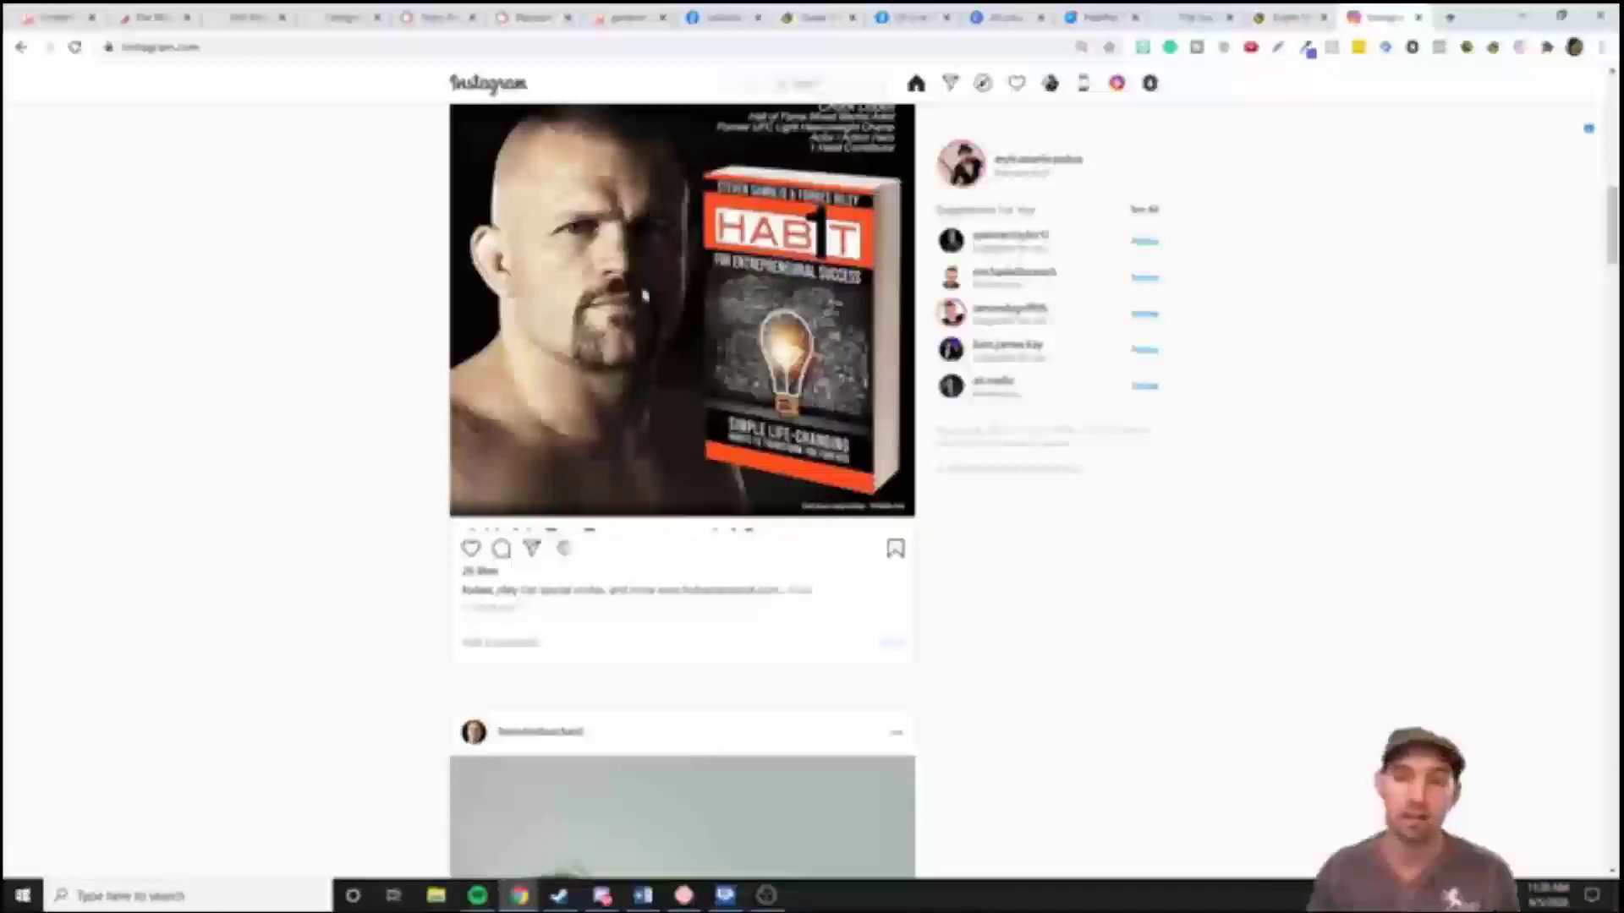
{"action": "left_click", "coordinate": [1420, 18]}
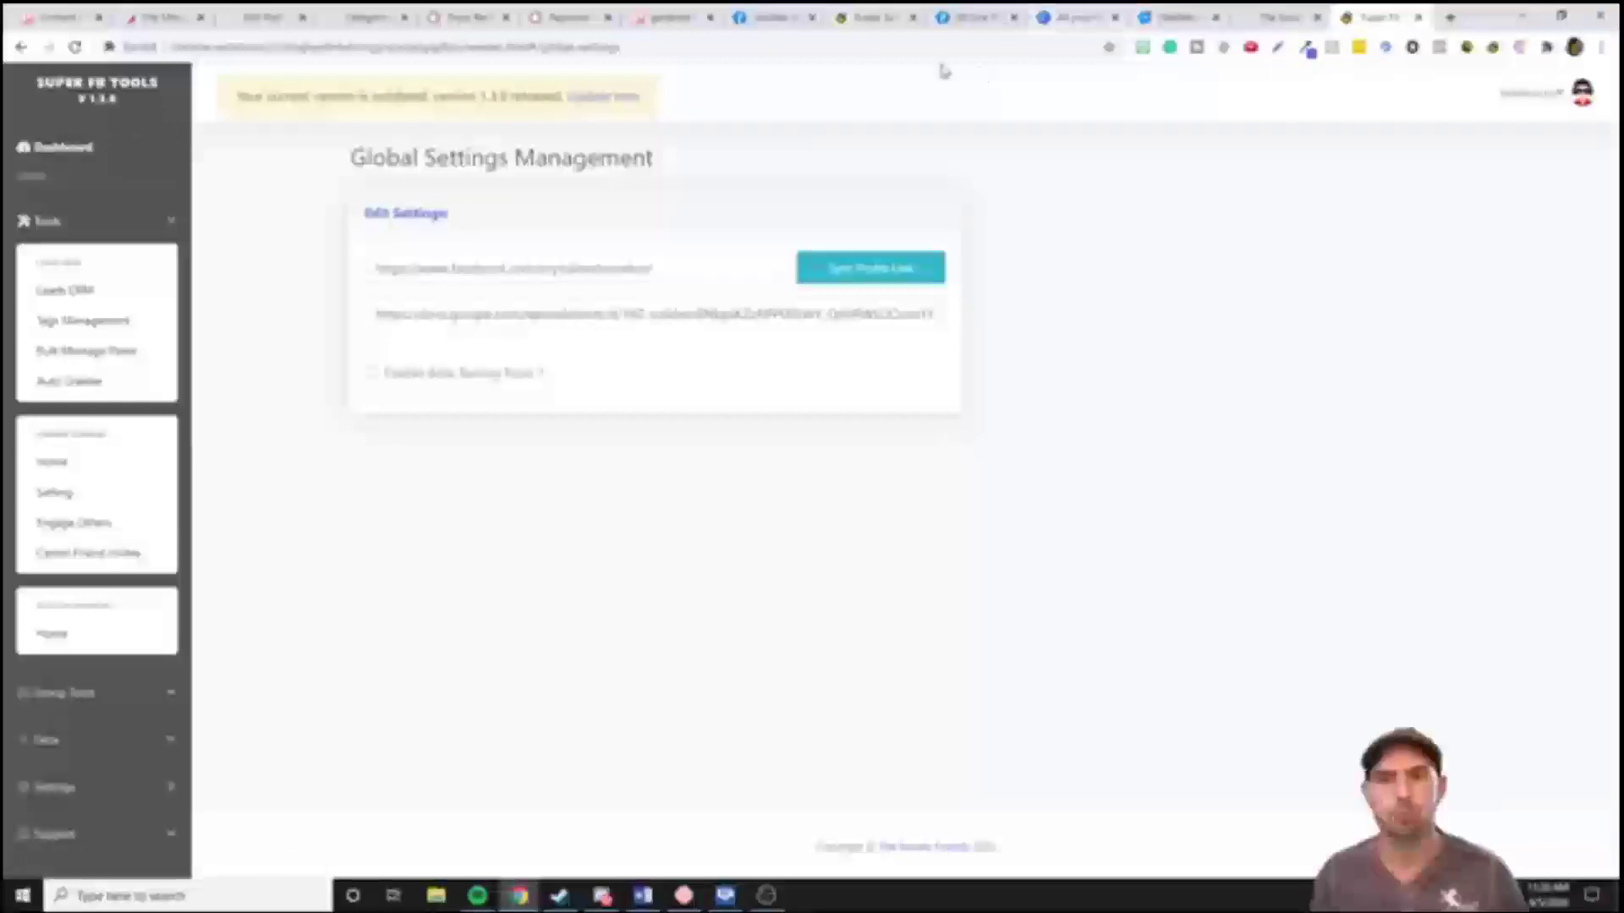
Look over the open WordPress Categories page and the Facebook Leads landing page, and return to Super FB Tools
{"action": "left_click", "coordinate": [368, 20]}
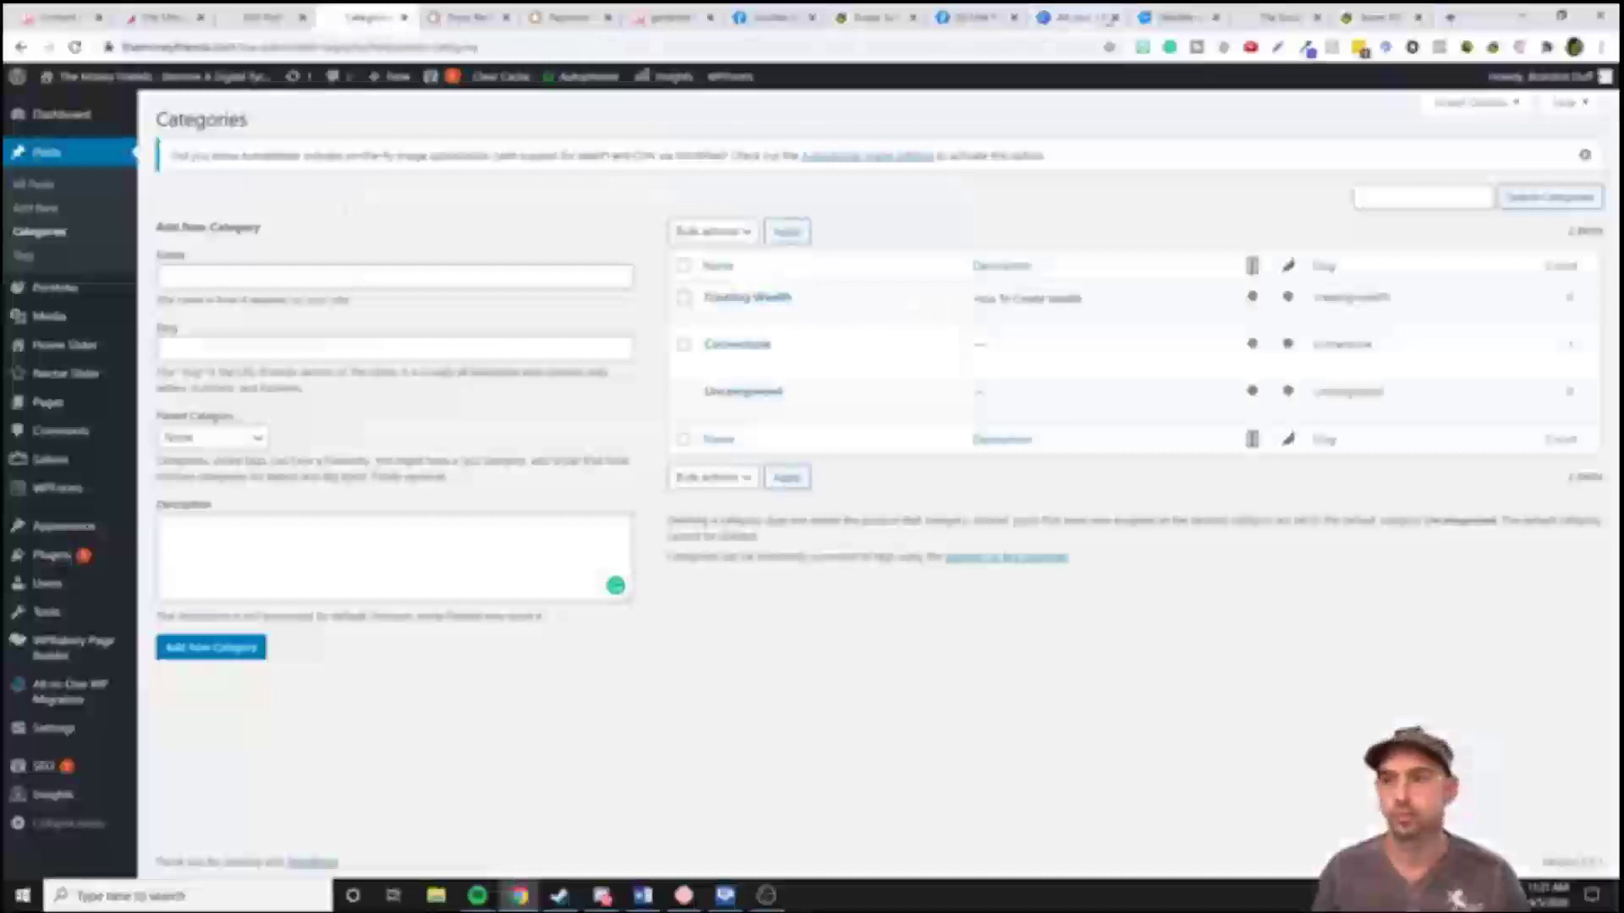
{"action": "left_click", "coordinate": [1175, 17]}
{"action": "left_click", "coordinate": [1241, 16]}
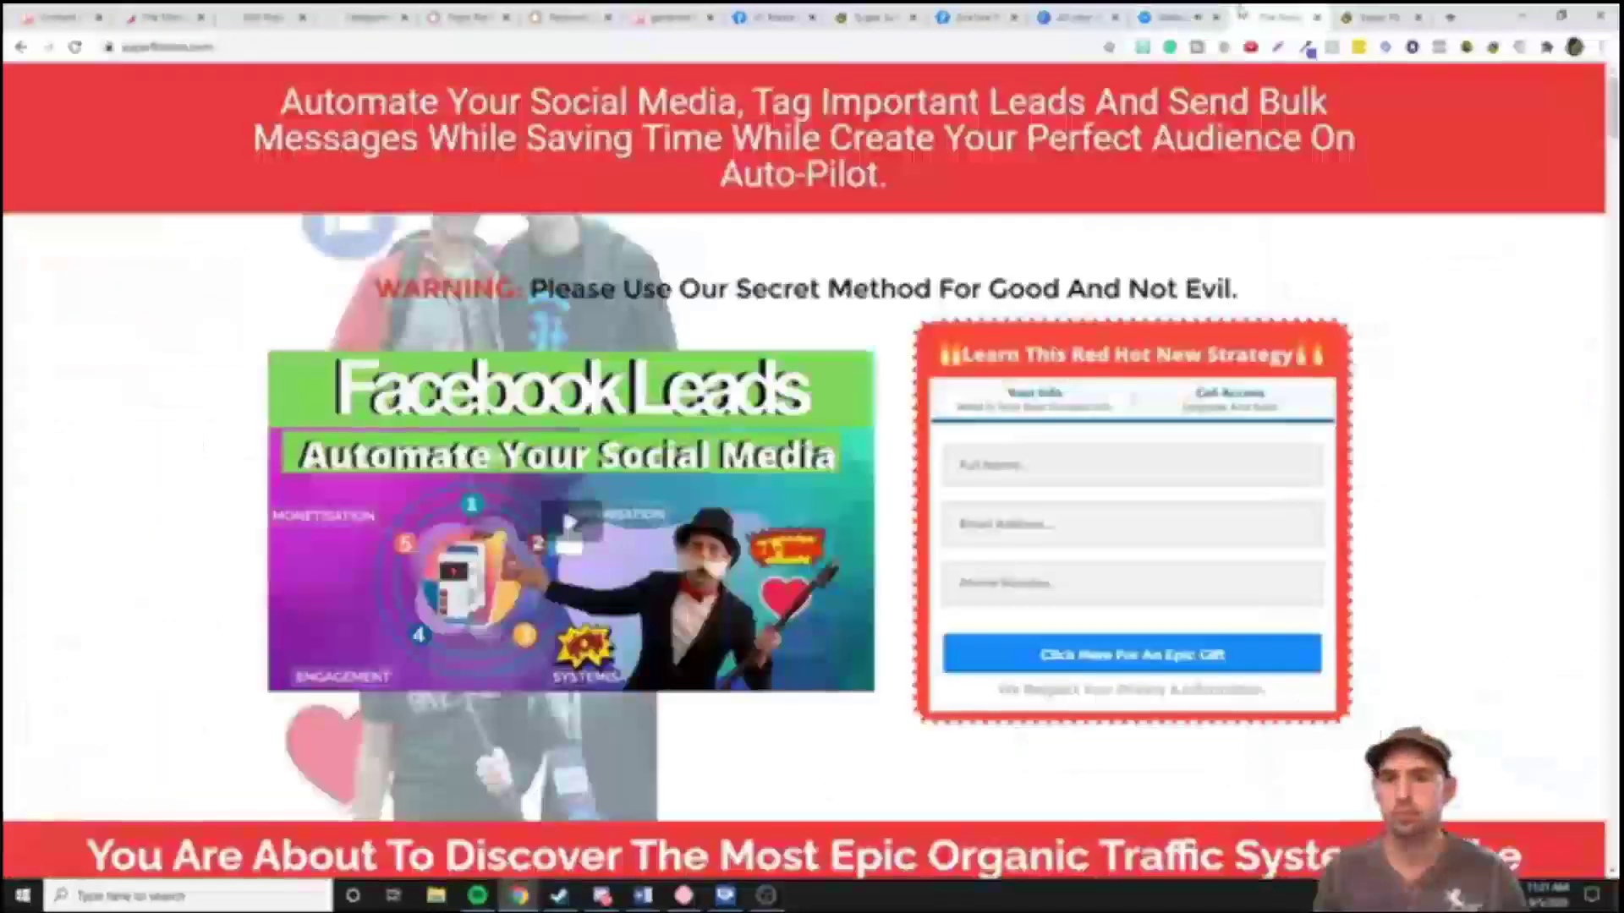
{"action": "left_click", "coordinate": [1359, 19]}
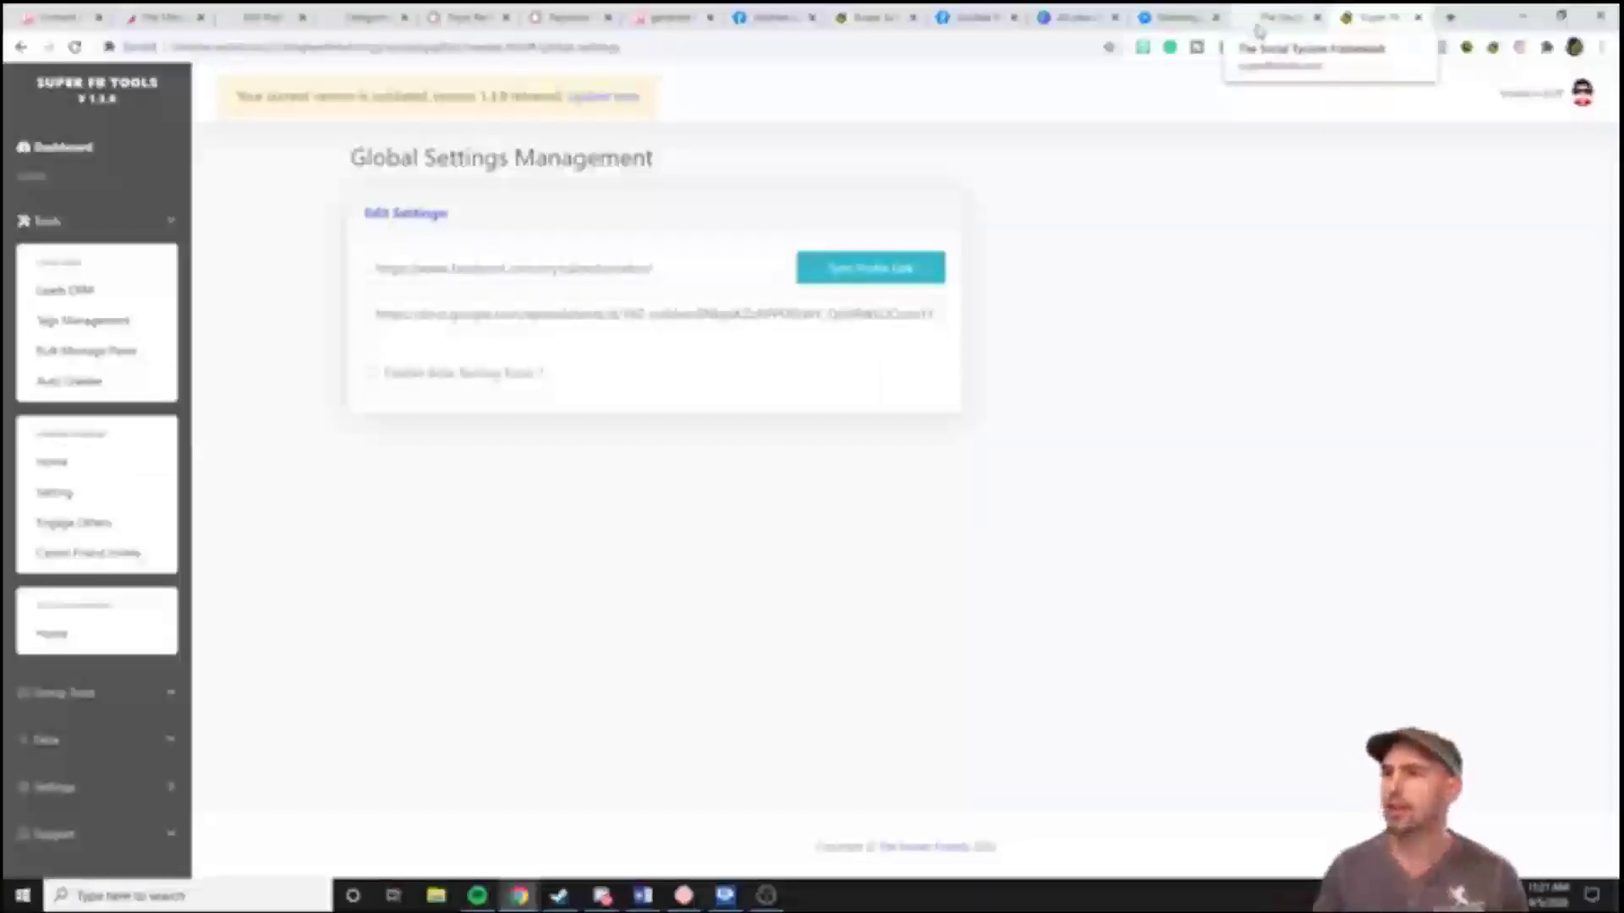
Open a new browser tab, then switch to TechSmith Camtasia and create a new project
{"action": "left_click", "coordinate": [1452, 18]}
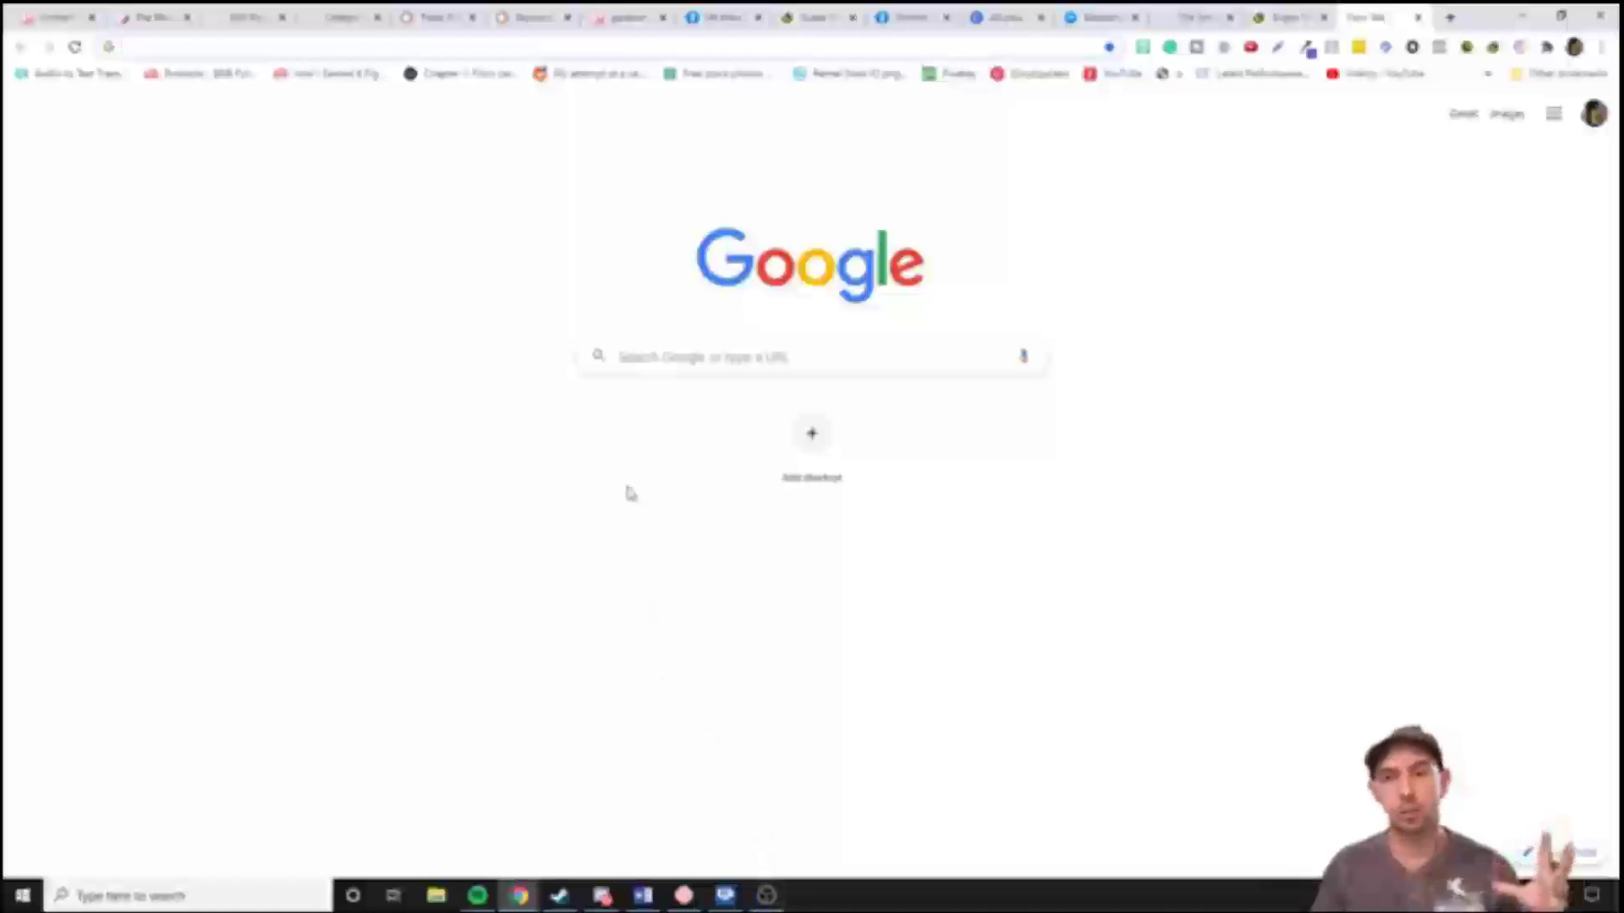
{"action": "left_click", "coordinate": [466, 49]}
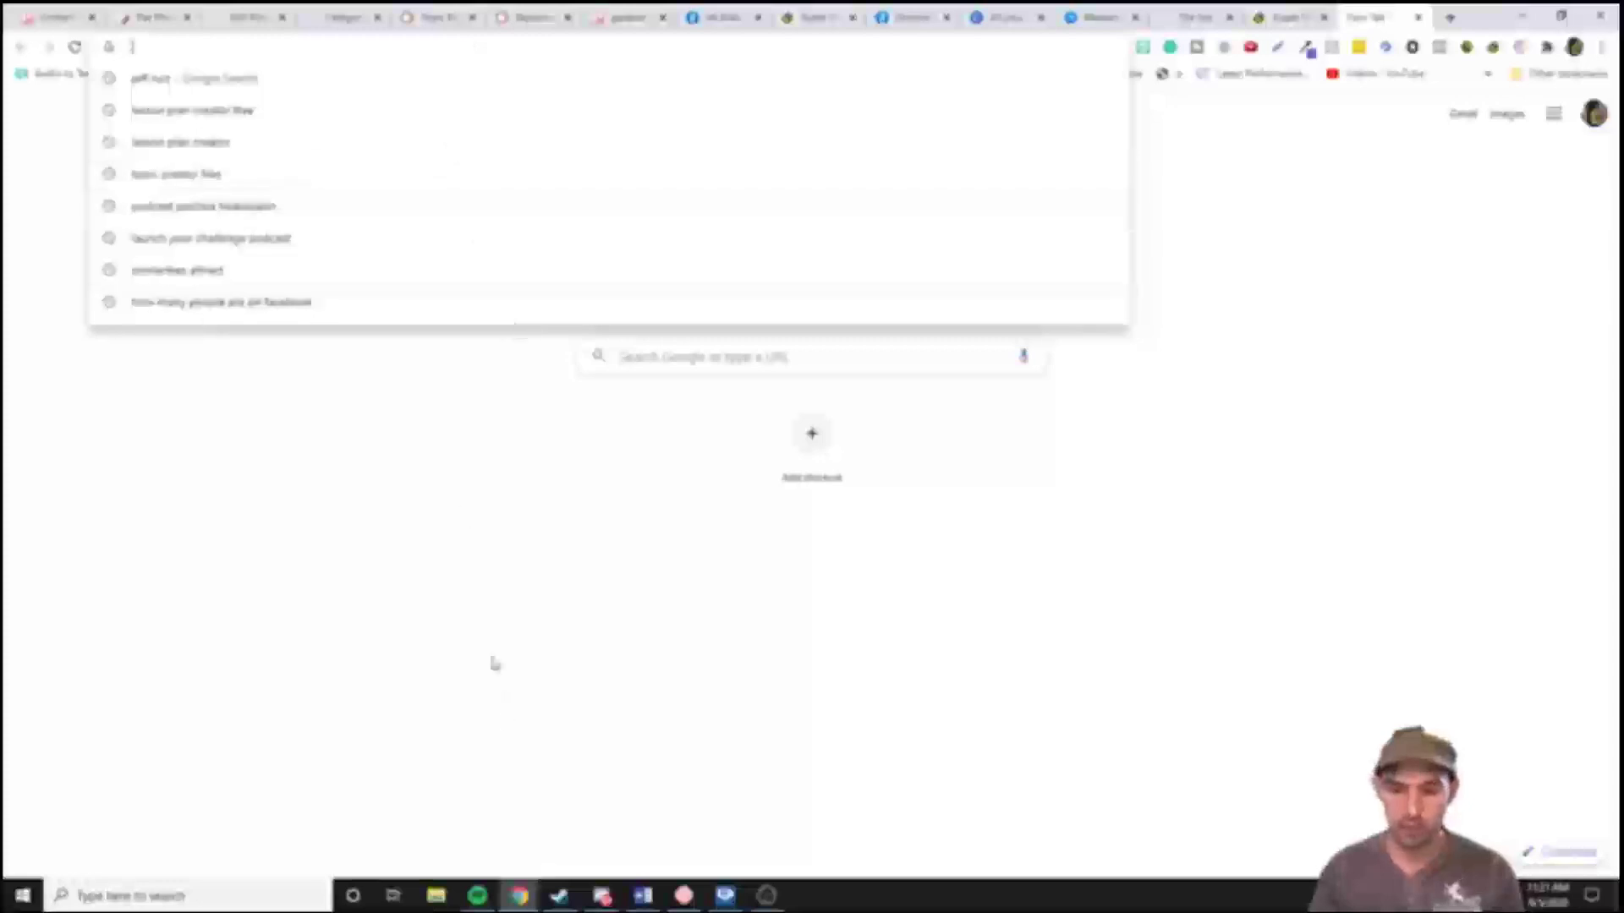
{"action": "left_click", "coordinate": [286, 896]}
{"action": "left_click", "coordinate": [281, 898]}
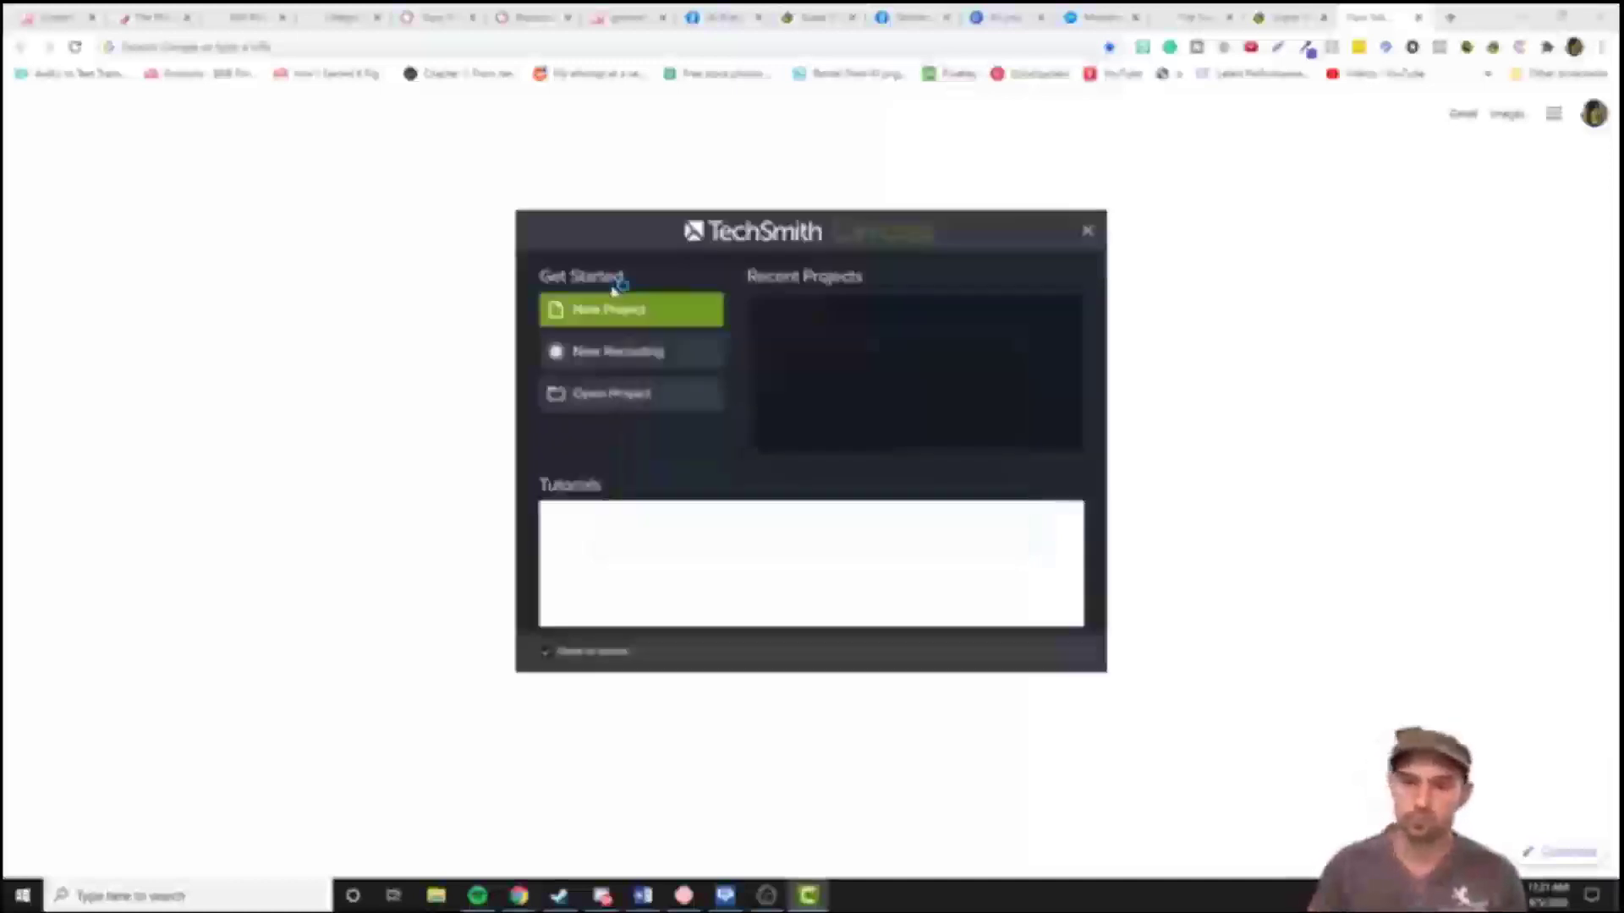
{"action": "left_click", "coordinate": [626, 313]}
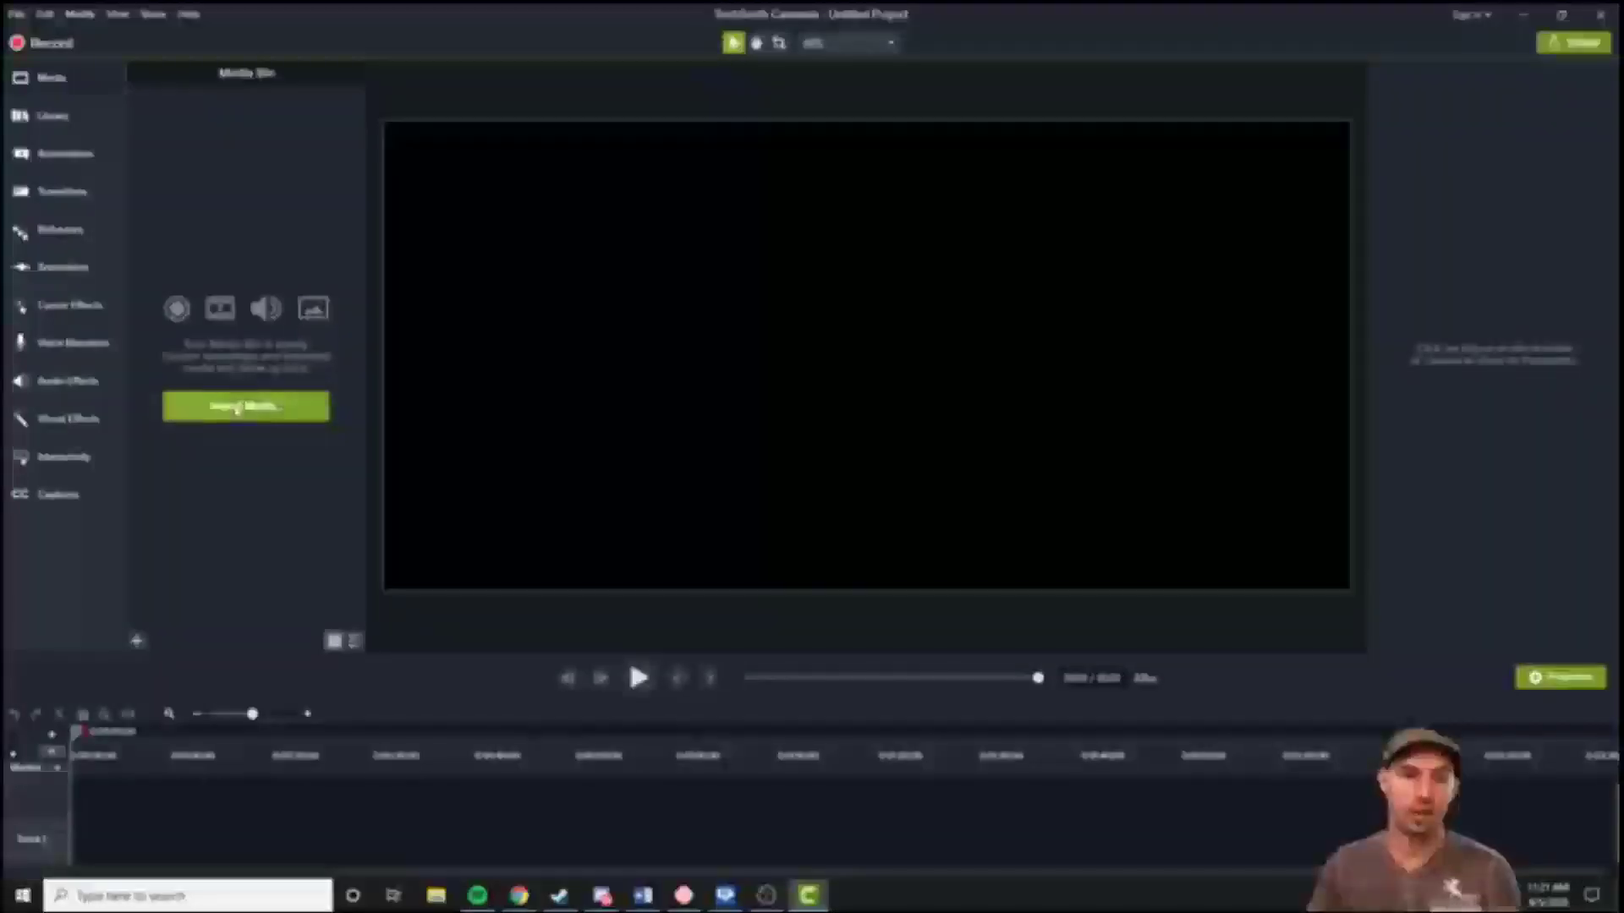
Import the selfie video from the Downloads folder and place it at the start of the timeline
{"action": "left_click", "coordinate": [237, 408]}
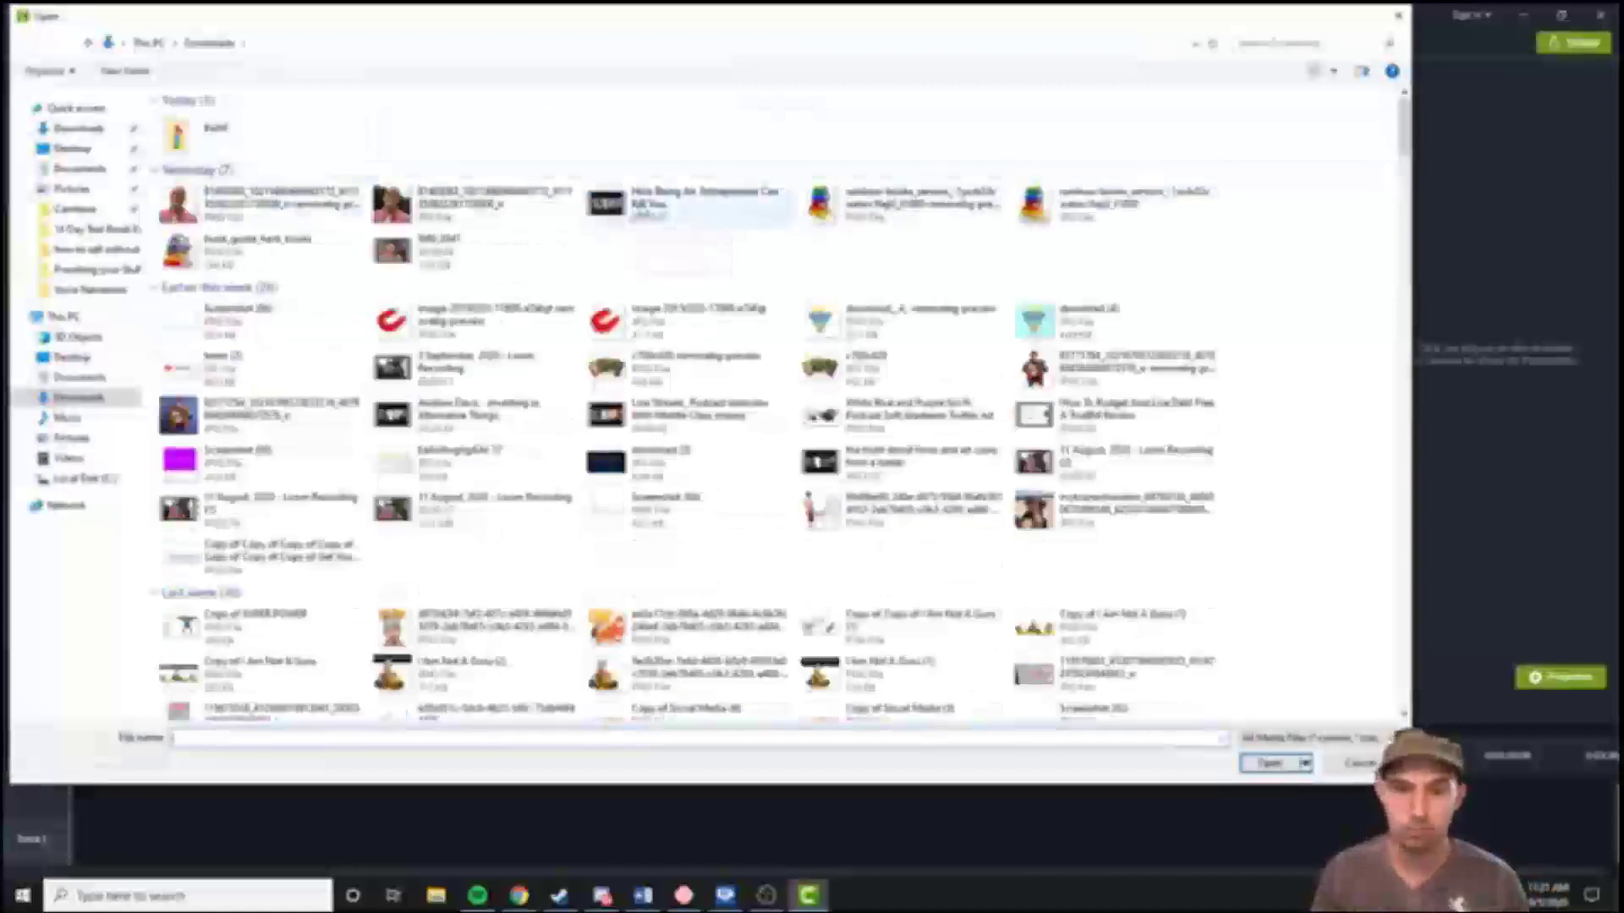
{"action": "double_click", "coordinate": [457, 254]}
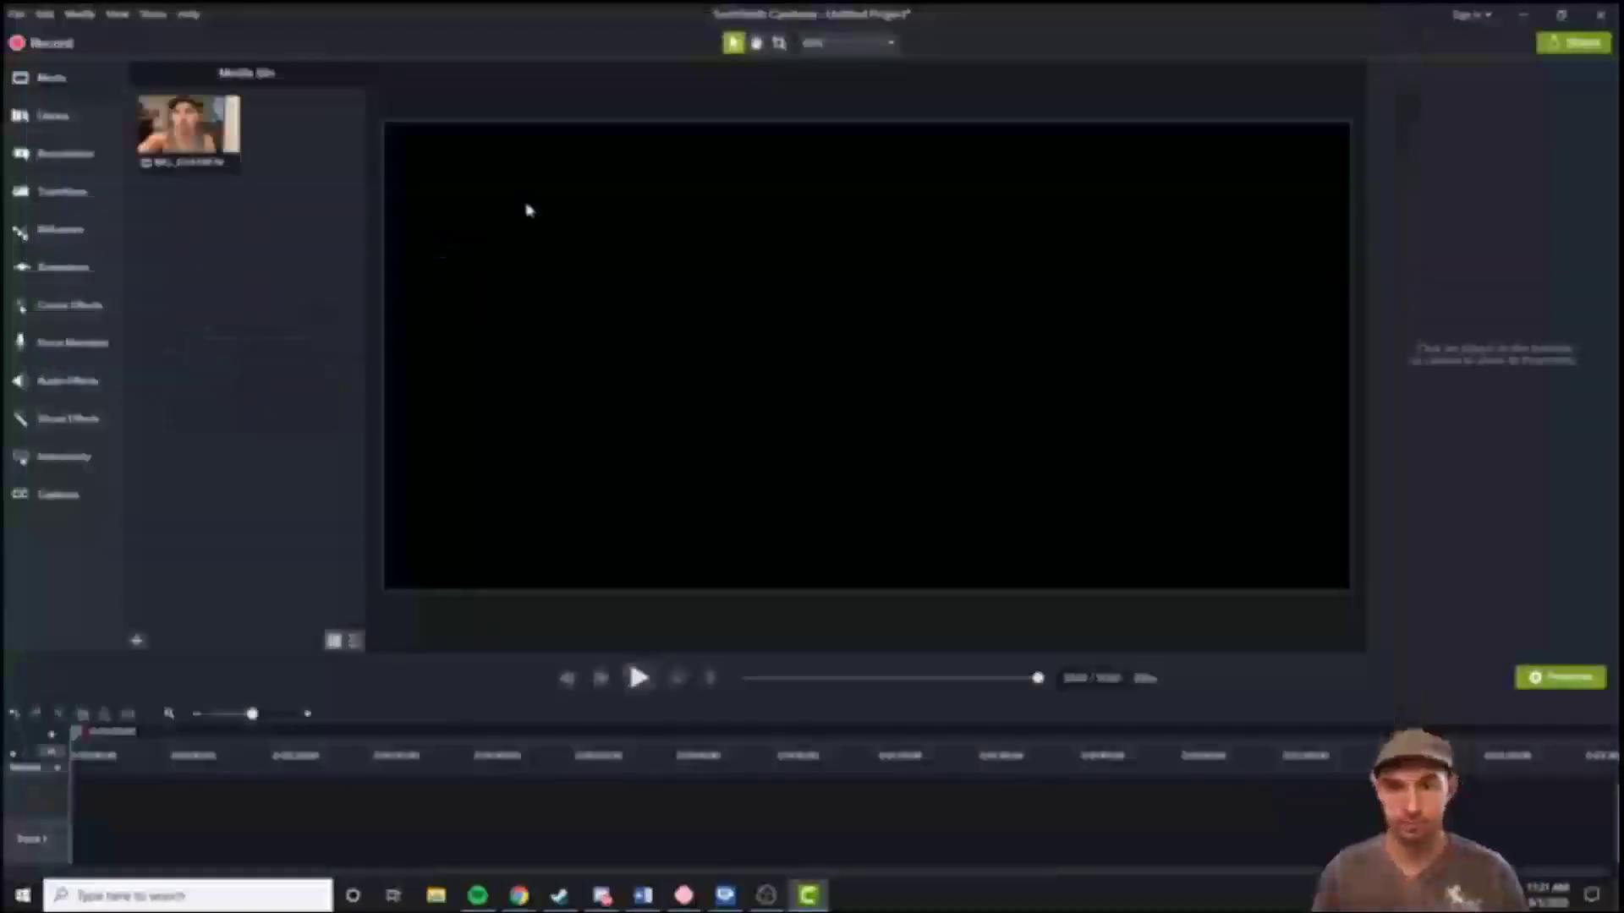
{"action": "left_click_drag", "start_coordinate": [187, 127], "coordinate": [116, 812]}
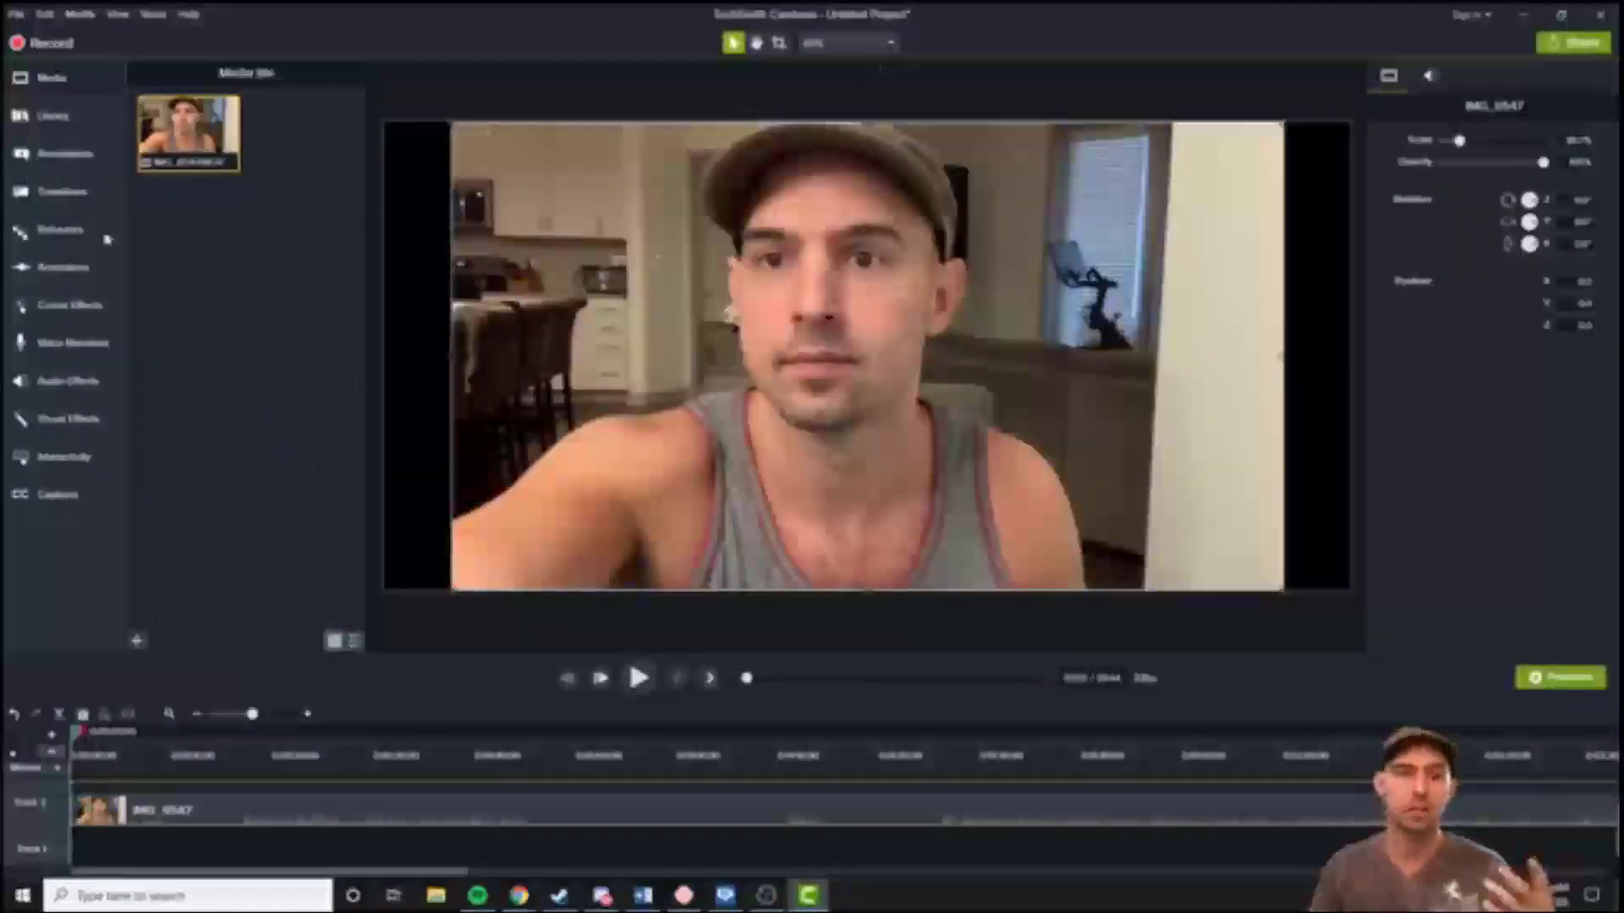
Add The Money Friends Intro from the library before the video and The Money Friends Outro after it on Track 1
{"action": "left_click", "coordinate": [75, 164]}
{"action": "left_click", "coordinate": [53, 116]}
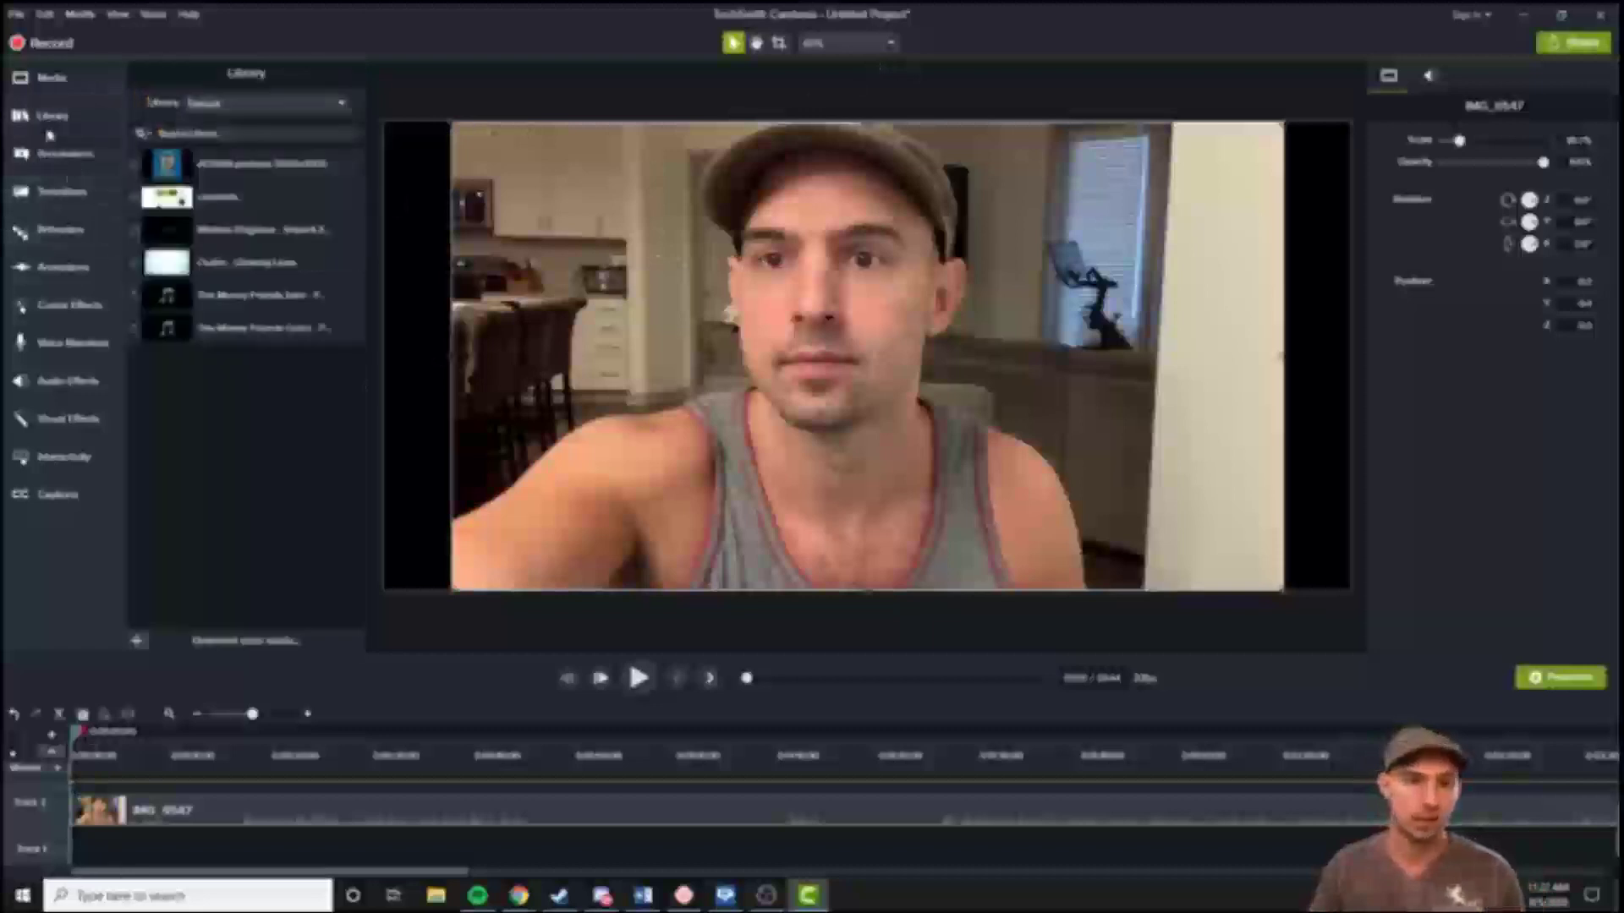
{"action": "left_click_drag", "start_coordinate": [254, 294], "coordinate": [361, 825]}
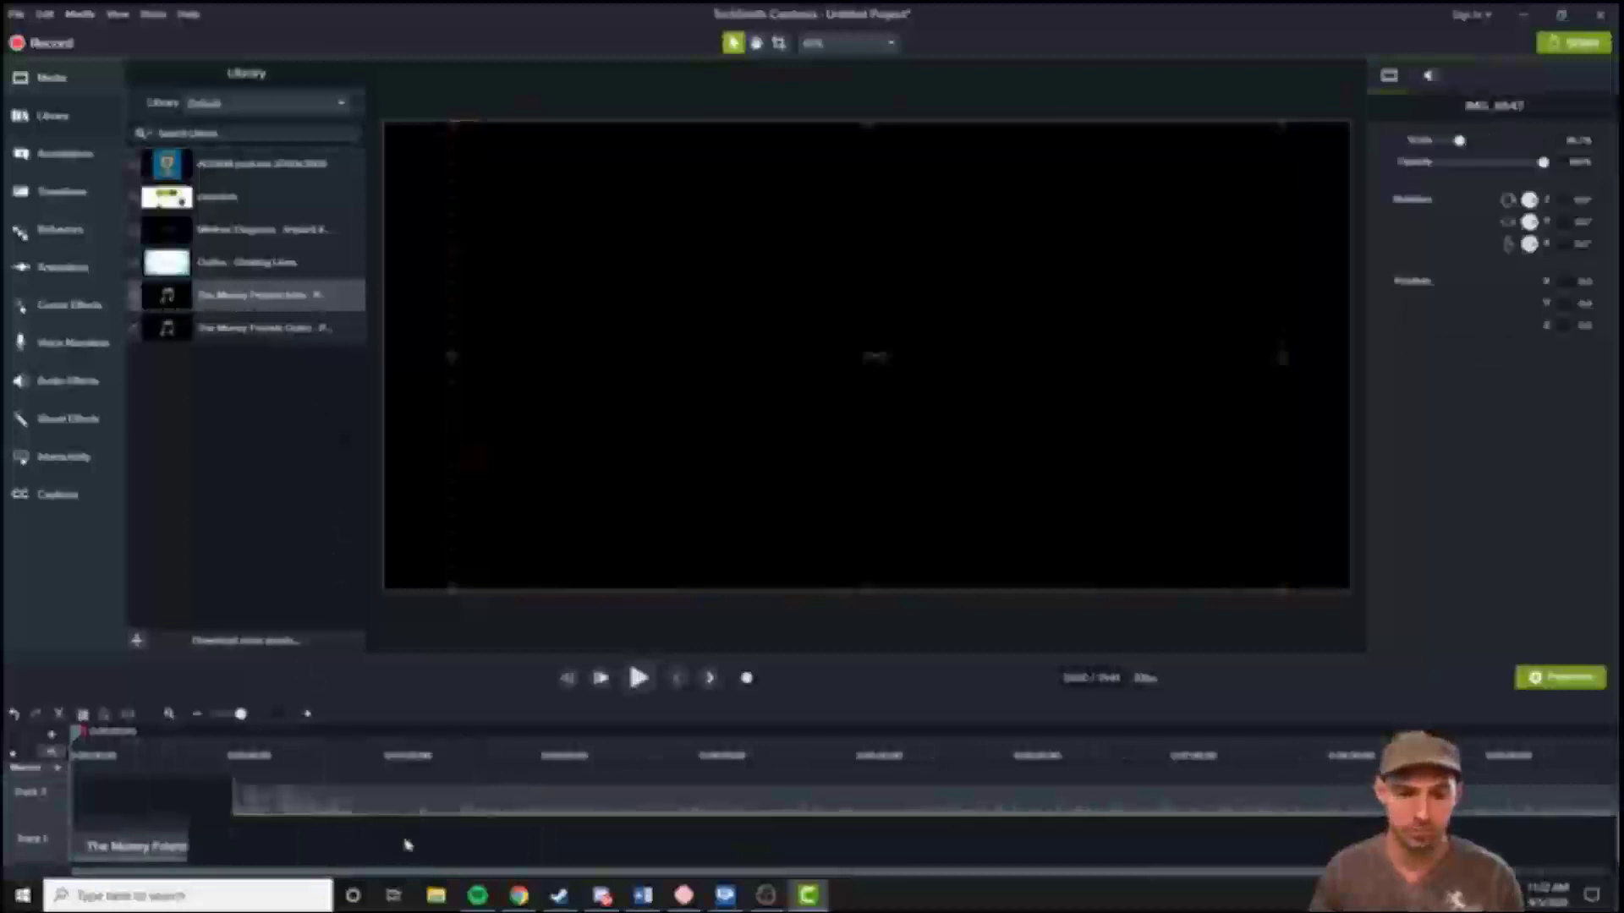
{"action": "left_click", "coordinate": [271, 850]}
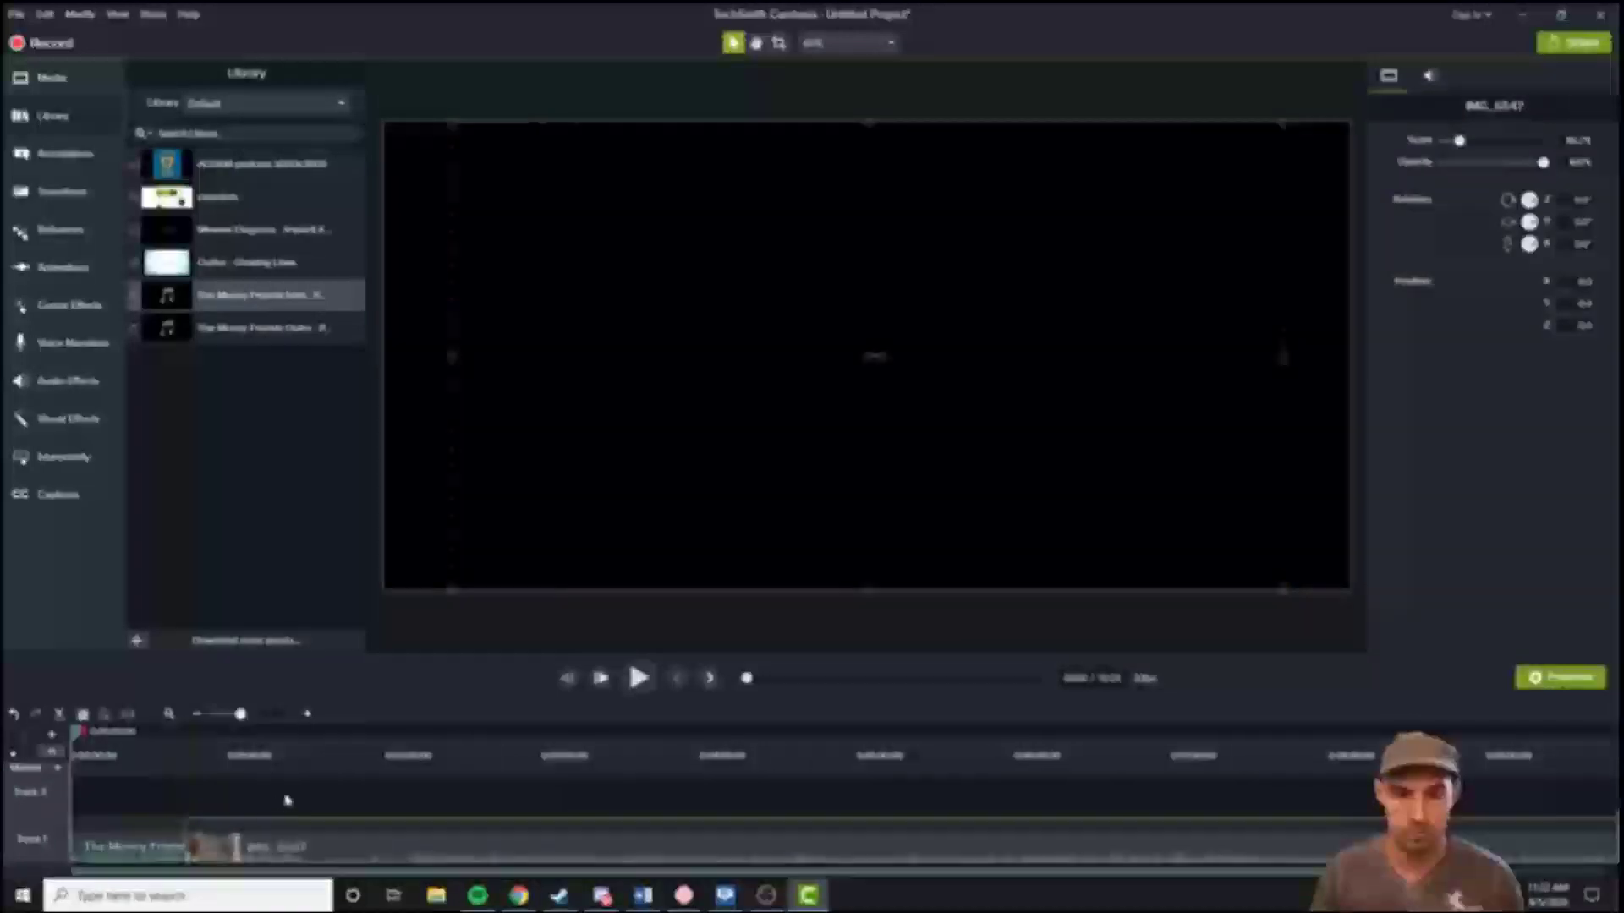
{"action": "left_click_drag", "start_coordinate": [877, 845], "coordinate": [894, 846]}
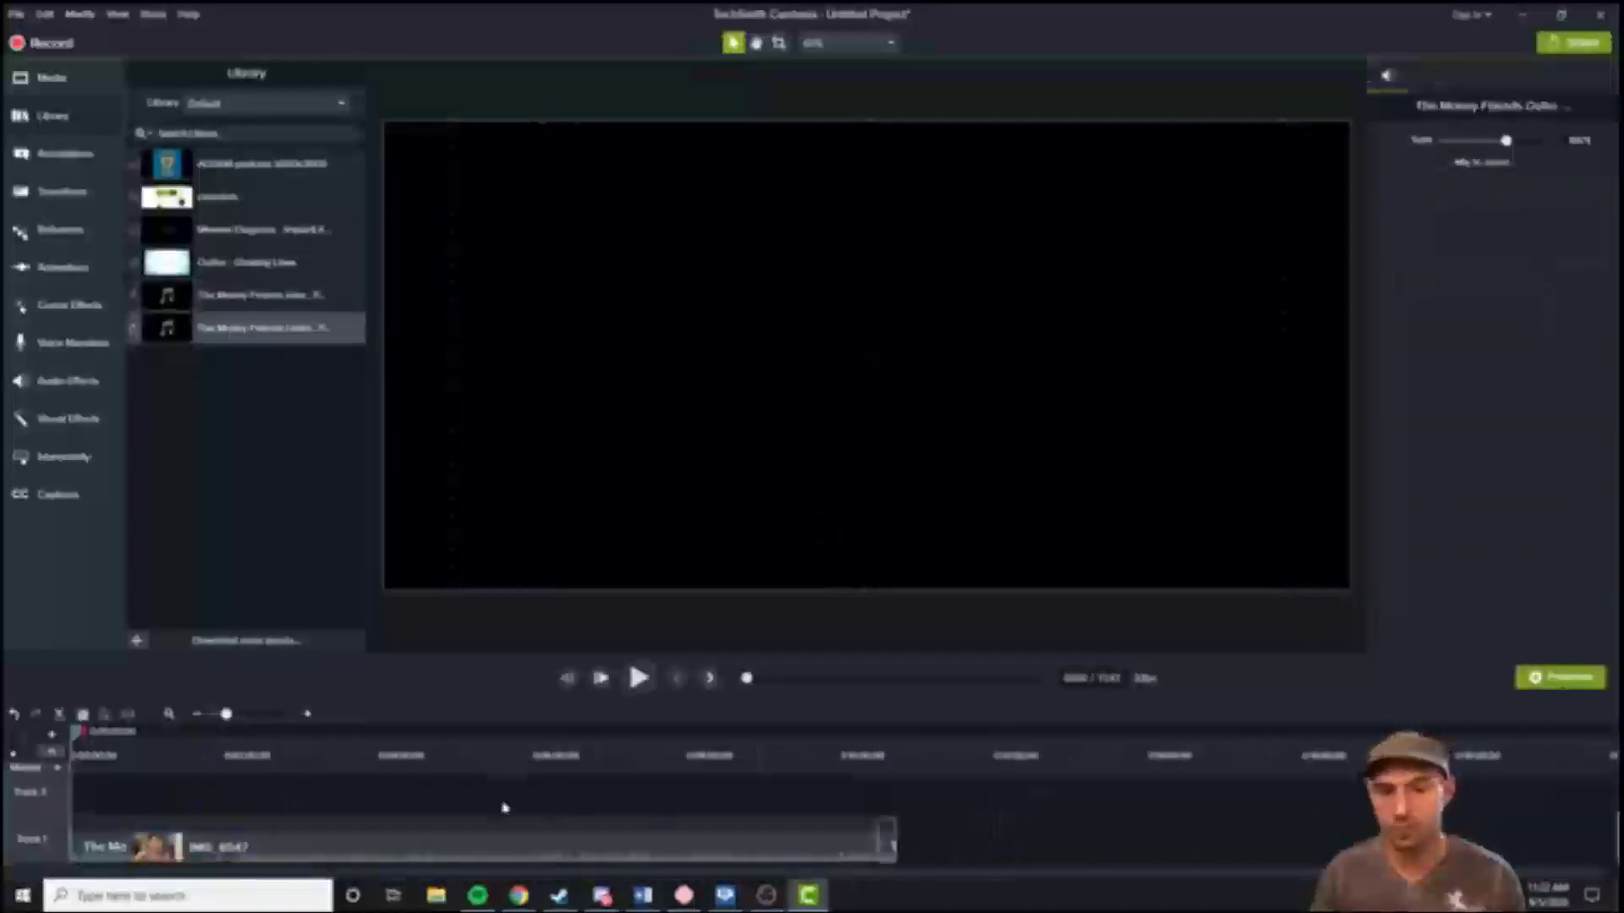
{"action": "left_click", "coordinate": [491, 791]}
Examine the audio-only and local file export options, dismissing each dialog without exporting
{"action": "left_click", "coordinate": [153, 14]}
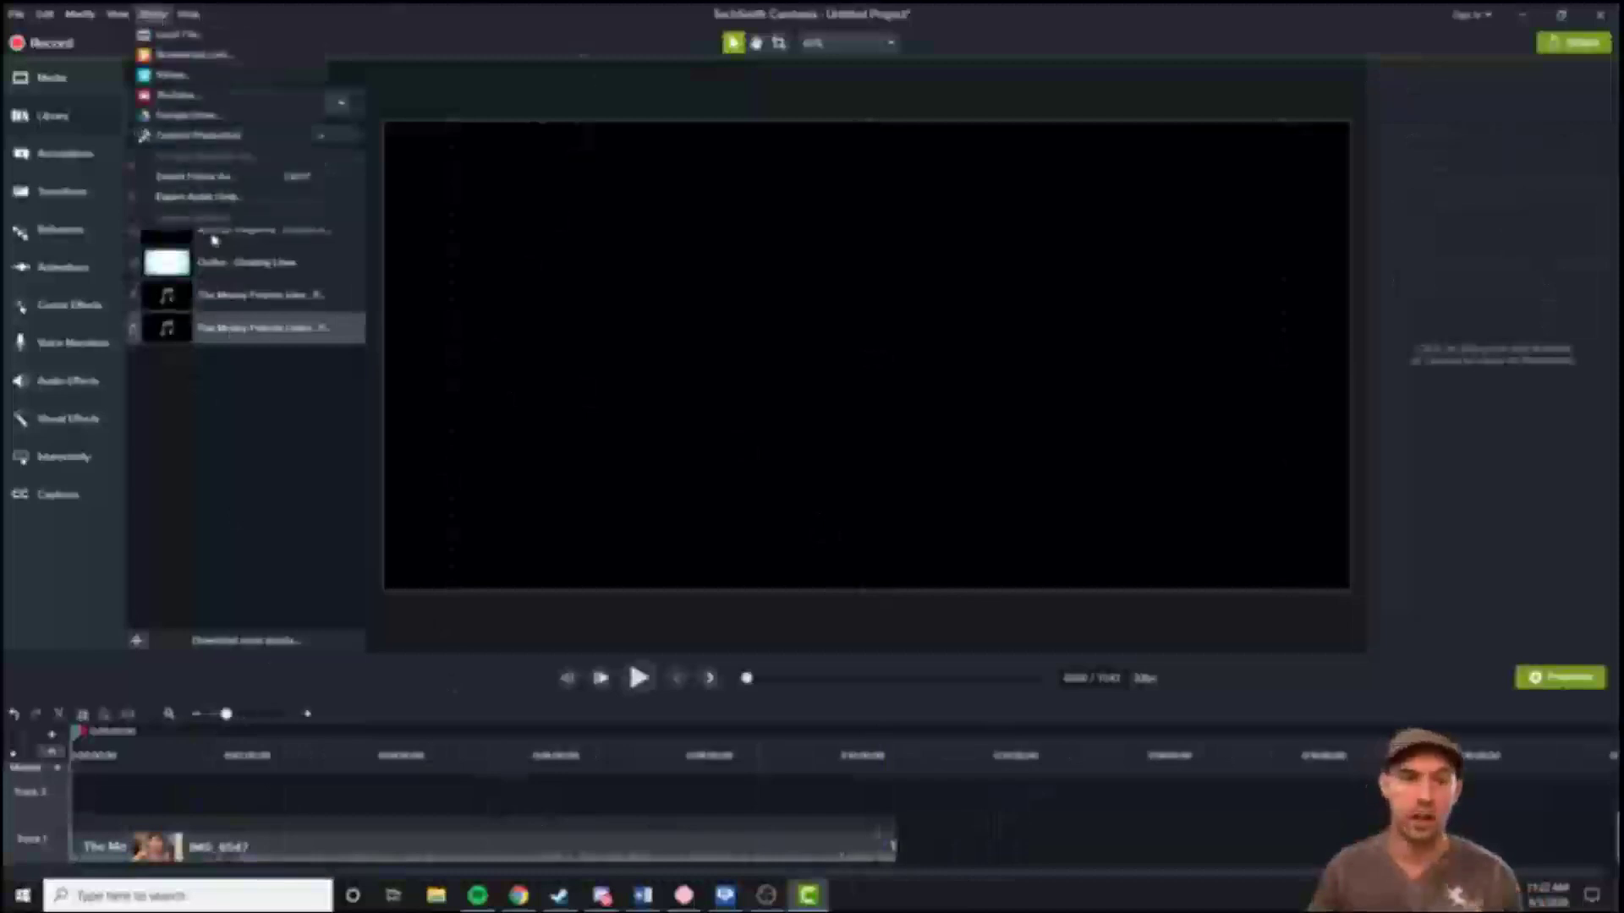
{"action": "left_click", "coordinate": [212, 202]}
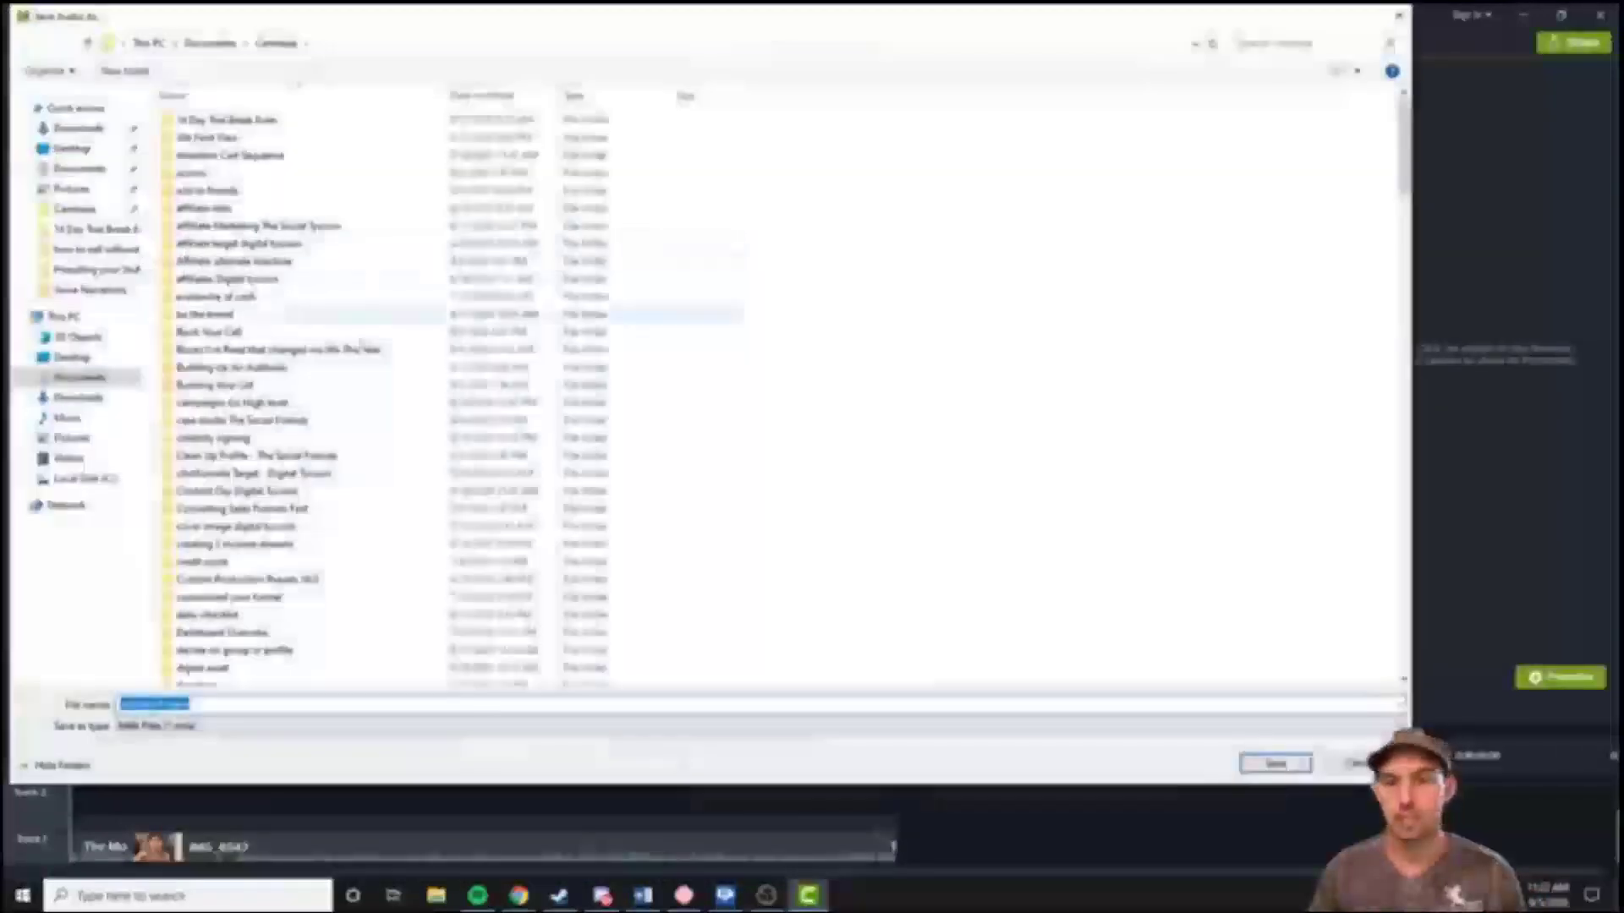
{"action": "key", "text": "Escape"}
{"action": "left_click", "coordinate": [153, 14]}
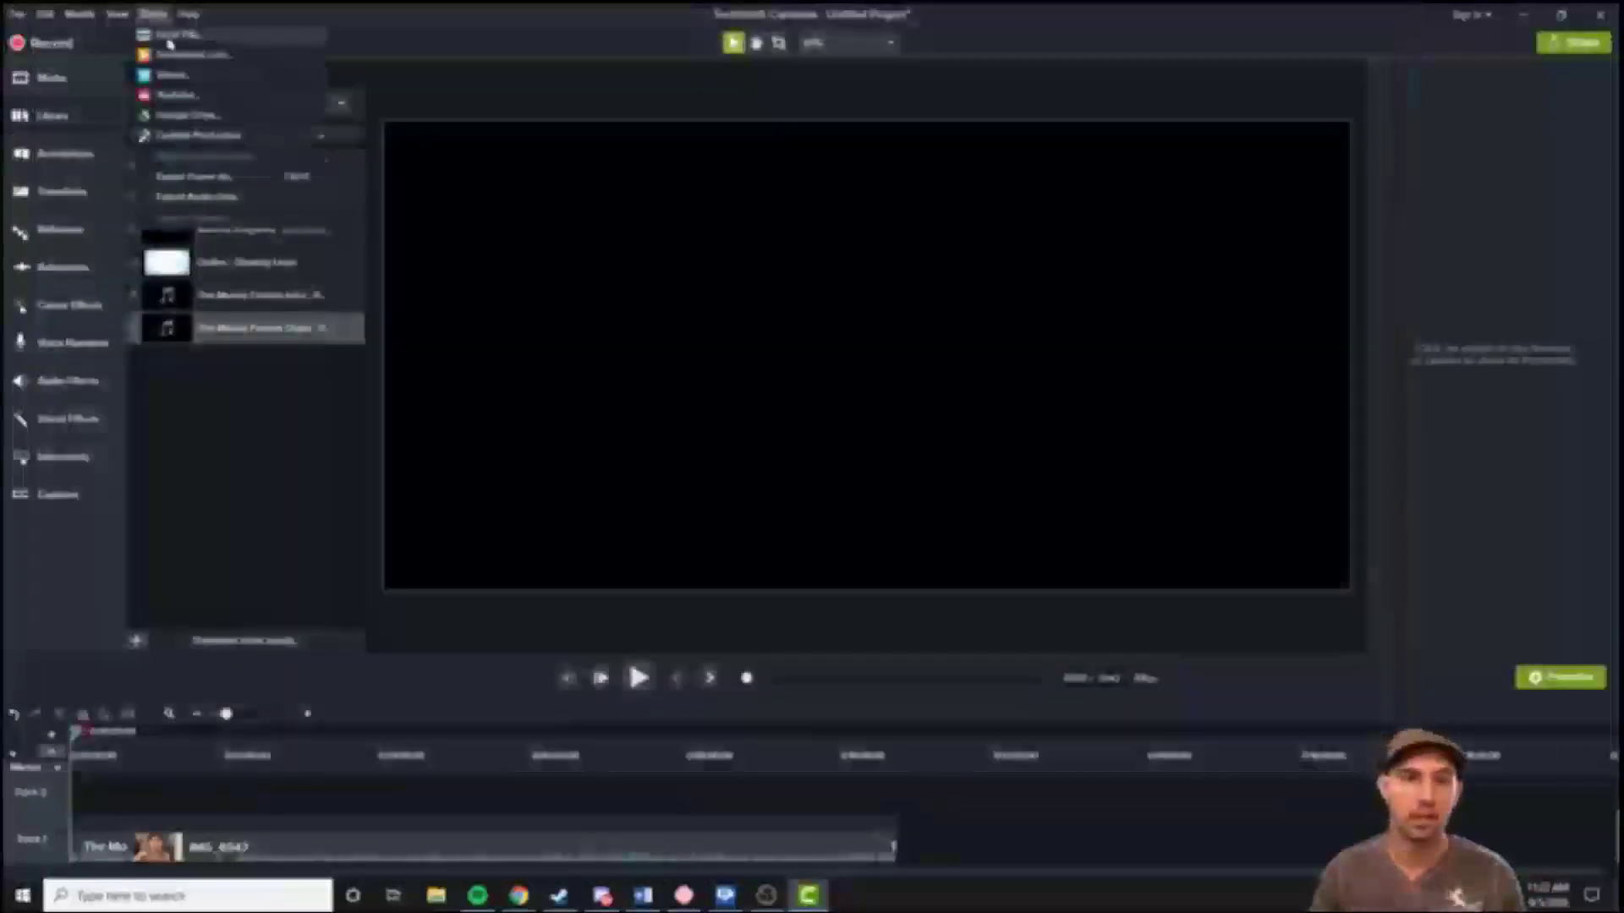
{"action": "left_click", "coordinate": [173, 36]}
{"action": "left_click", "coordinate": [1005, 676]}
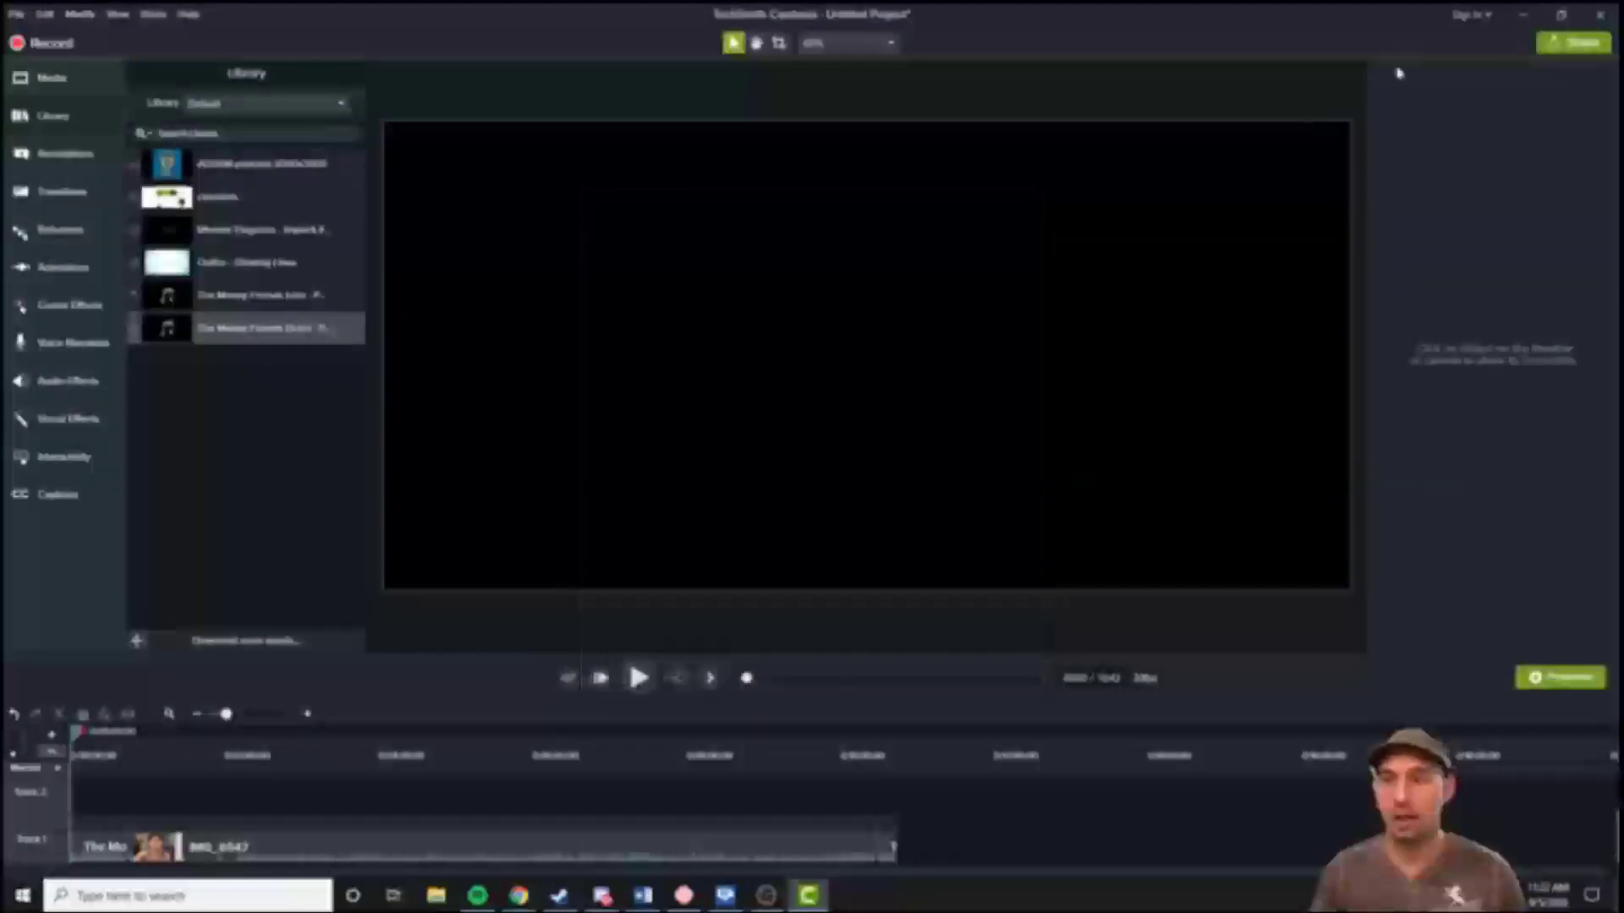
Close the Camtasia project and return to the browser
{"action": "left_click", "coordinate": [1600, 14]}
{"action": "left_click", "coordinate": [863, 510]}
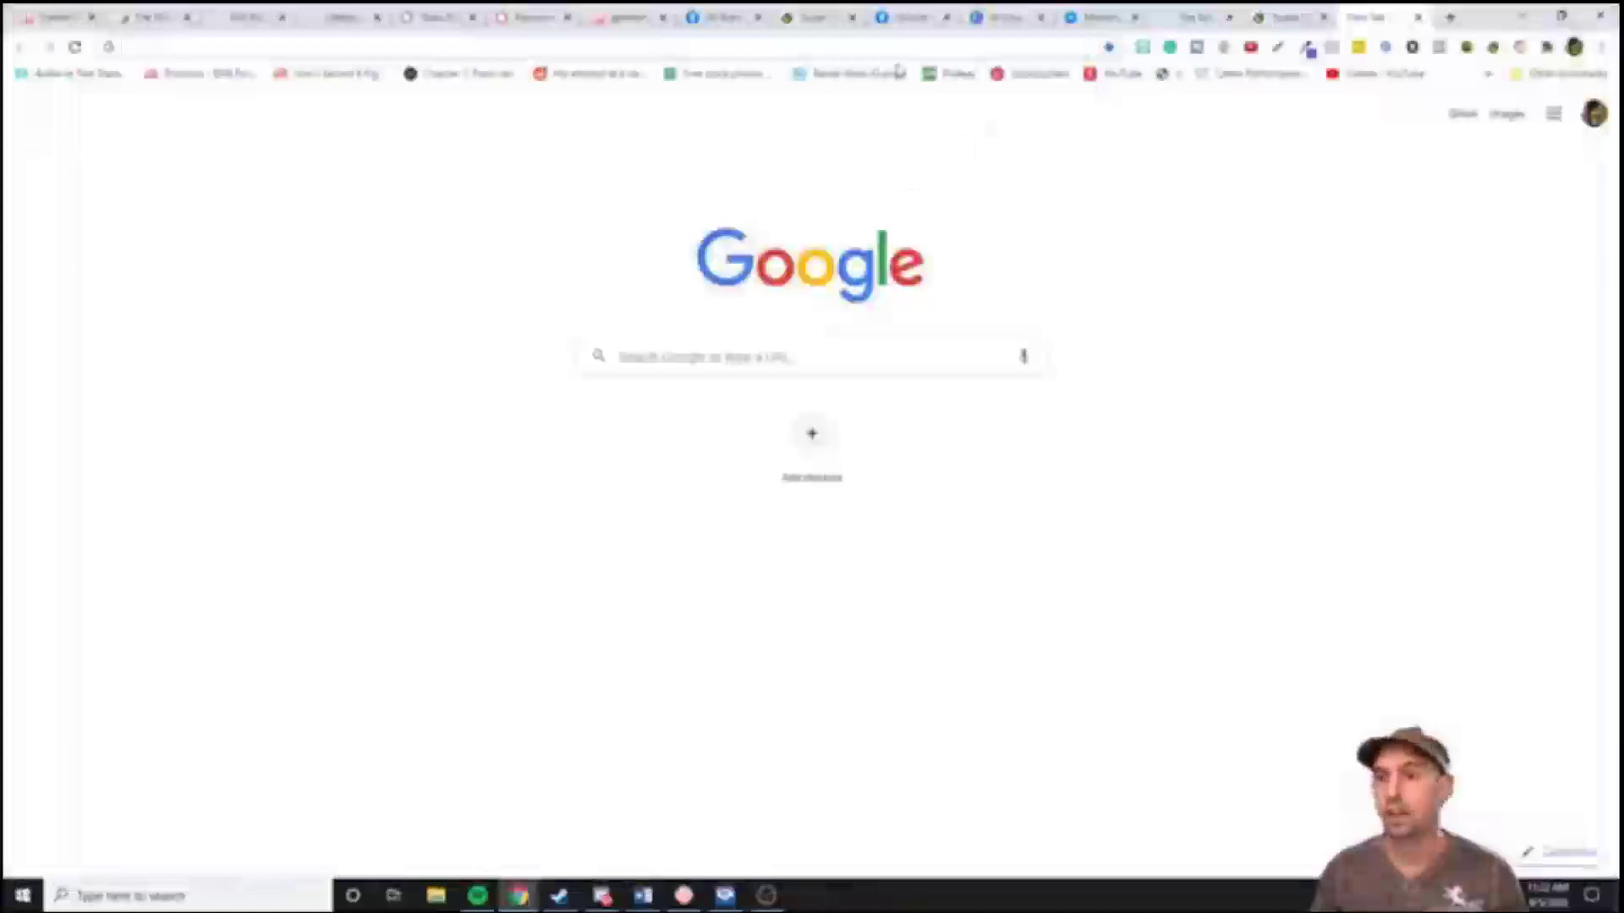
Look up "anchor" in the blank browser tab and close the tab after viewing it
{"action": "left_click", "coordinate": [886, 48]}
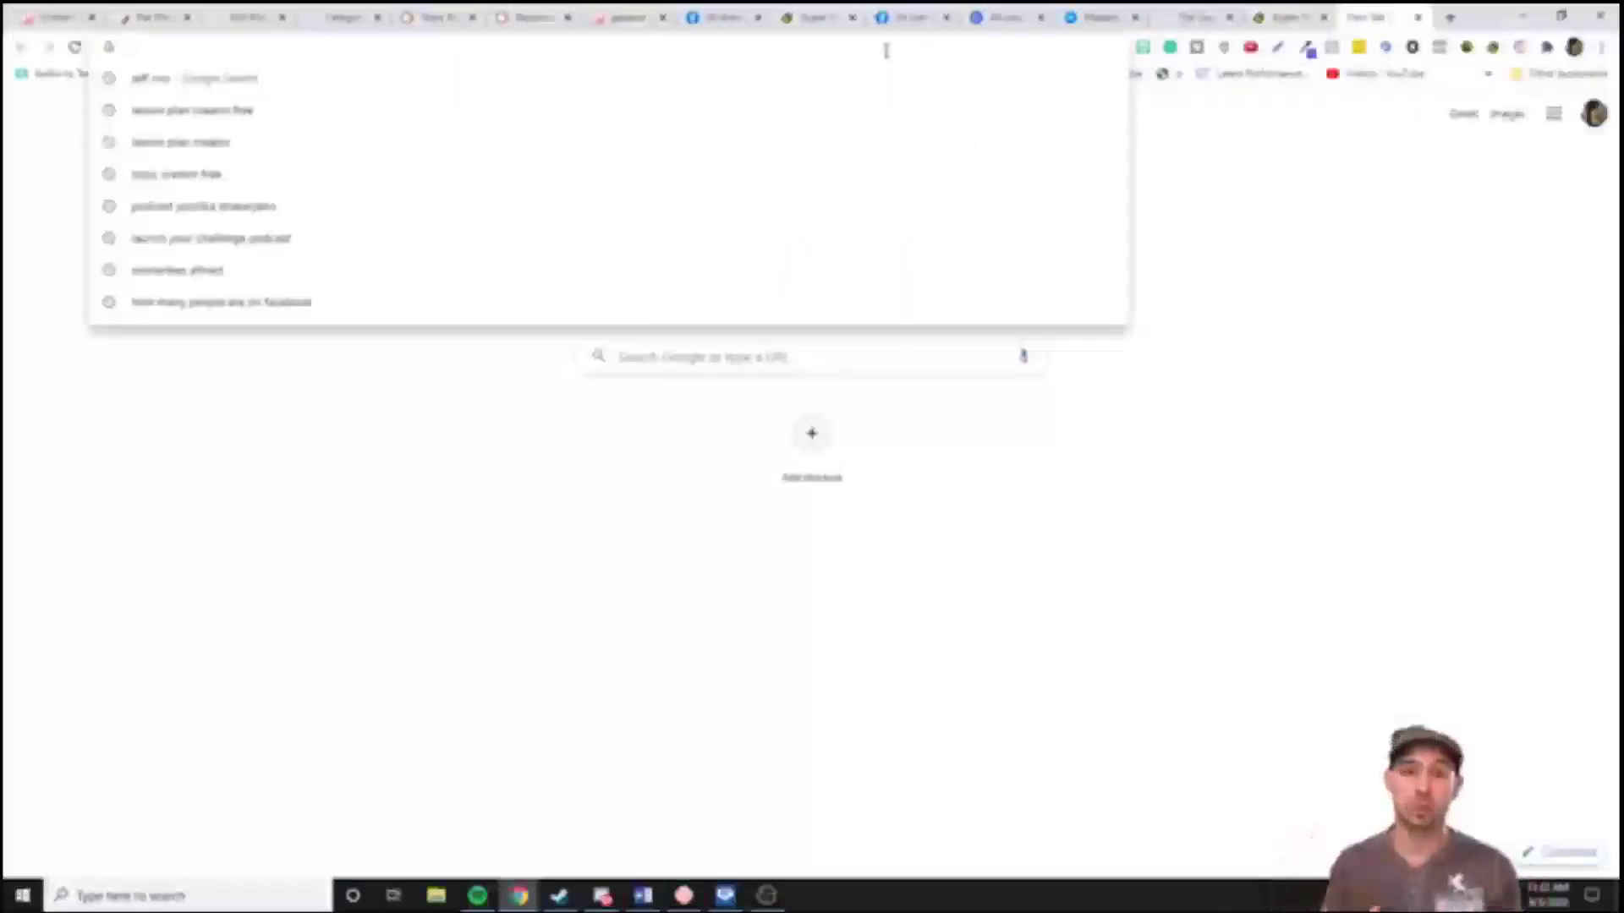
{"action": "type", "text": "anchor"}
{"action": "key", "text": "Return"}
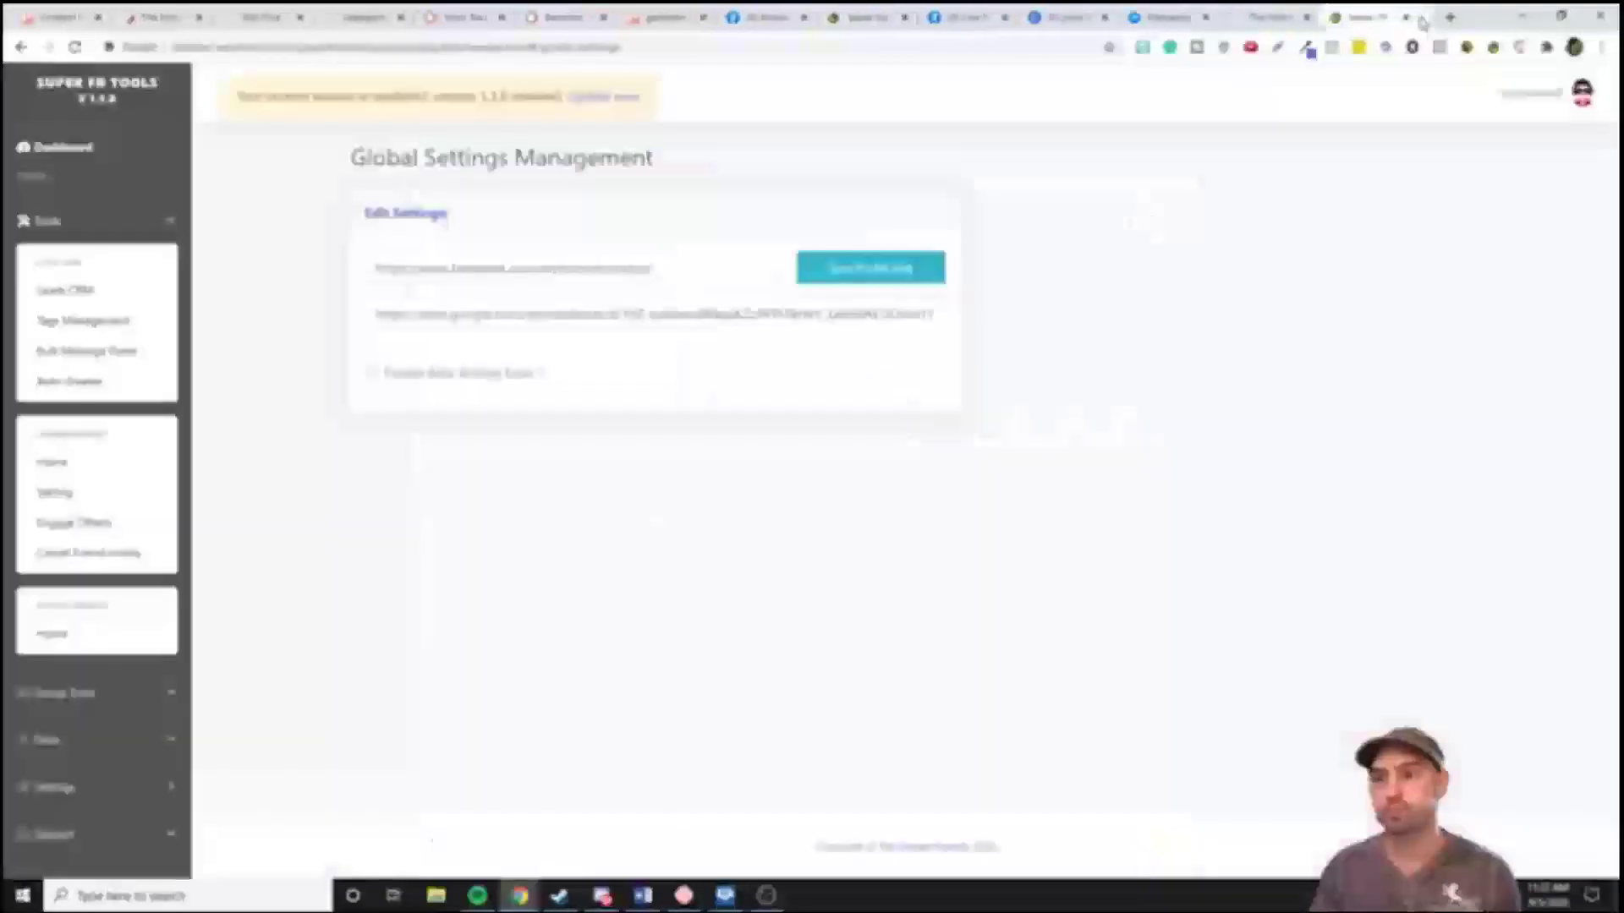
{"action": "left_click", "coordinate": [1418, 17]}
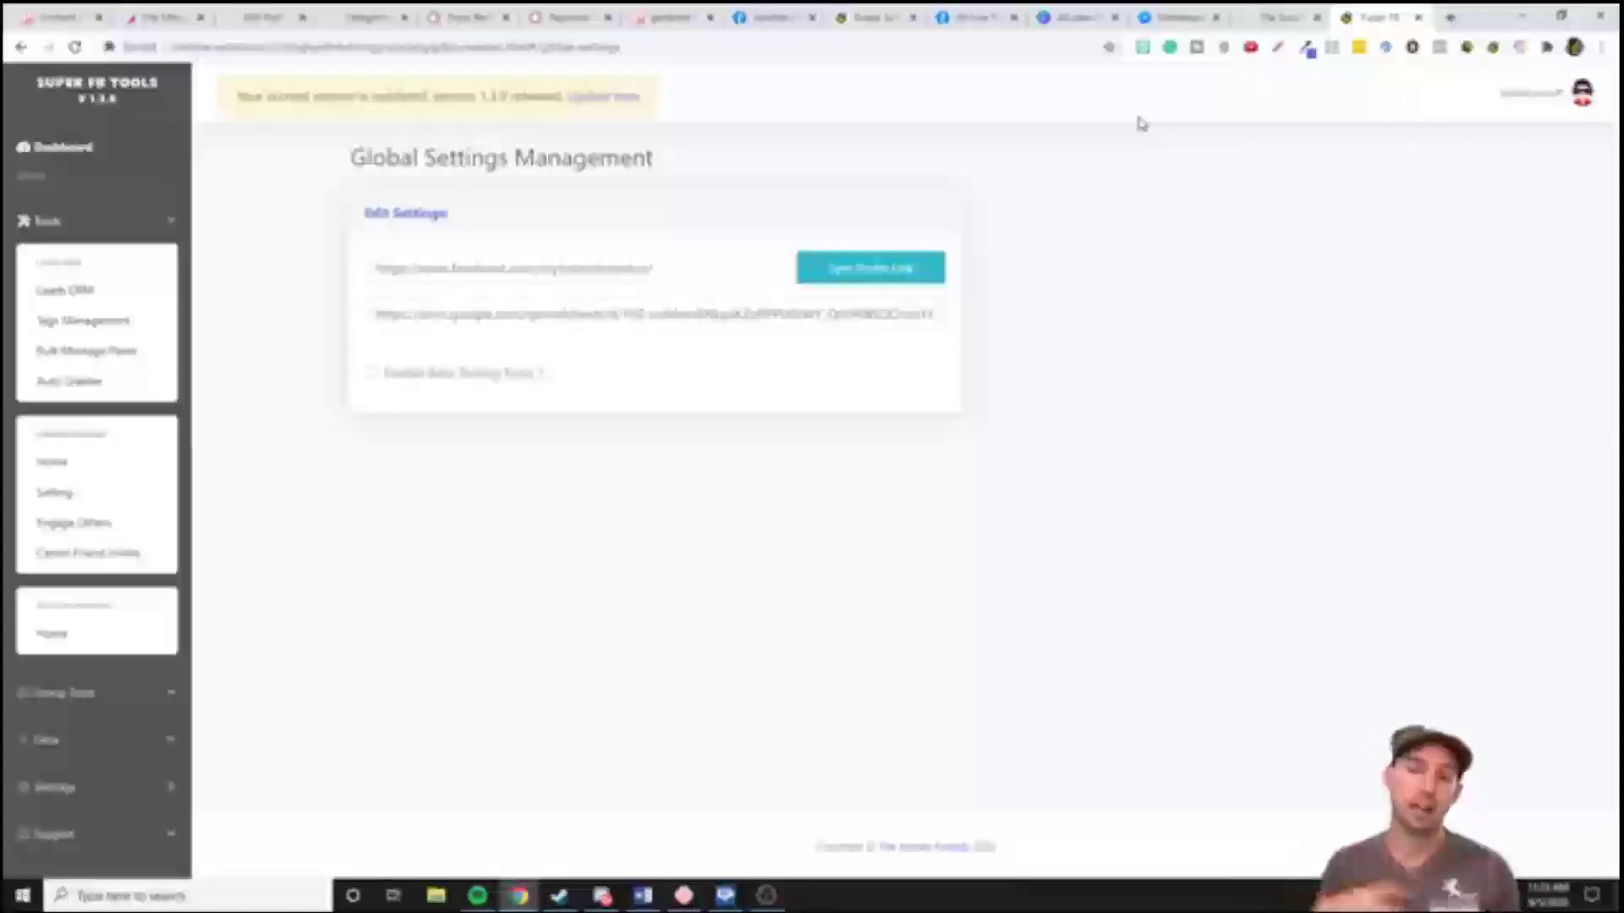
Load youtube.com in the Super FB Tools tab
{"action": "left_click", "coordinate": [861, 53]}
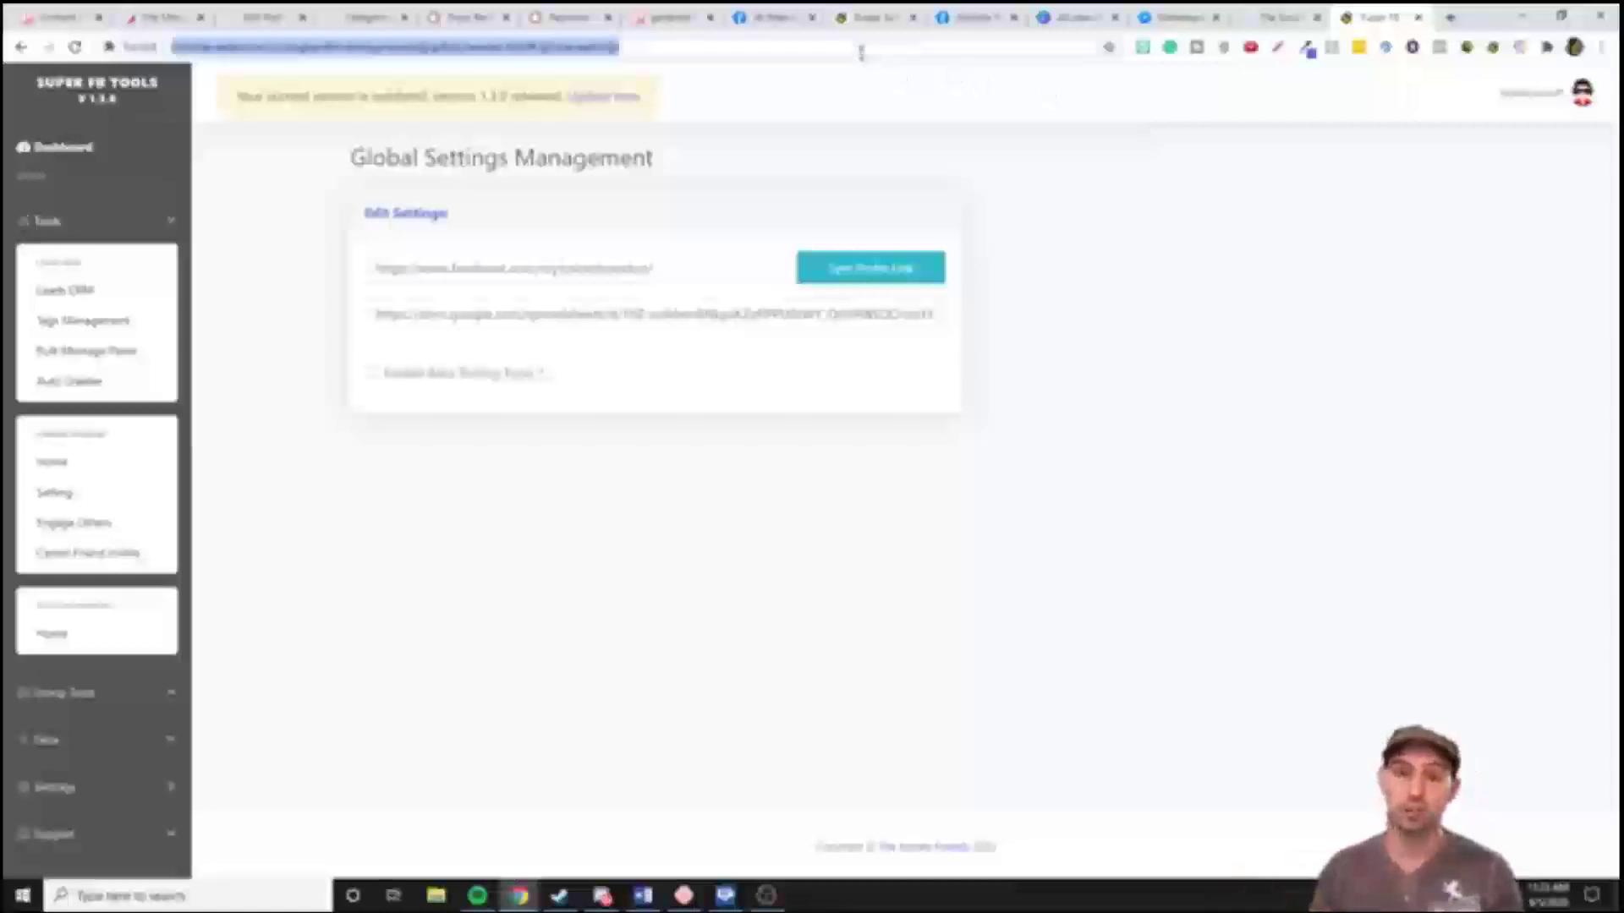
{"action": "type", "text": "youtube.com"}
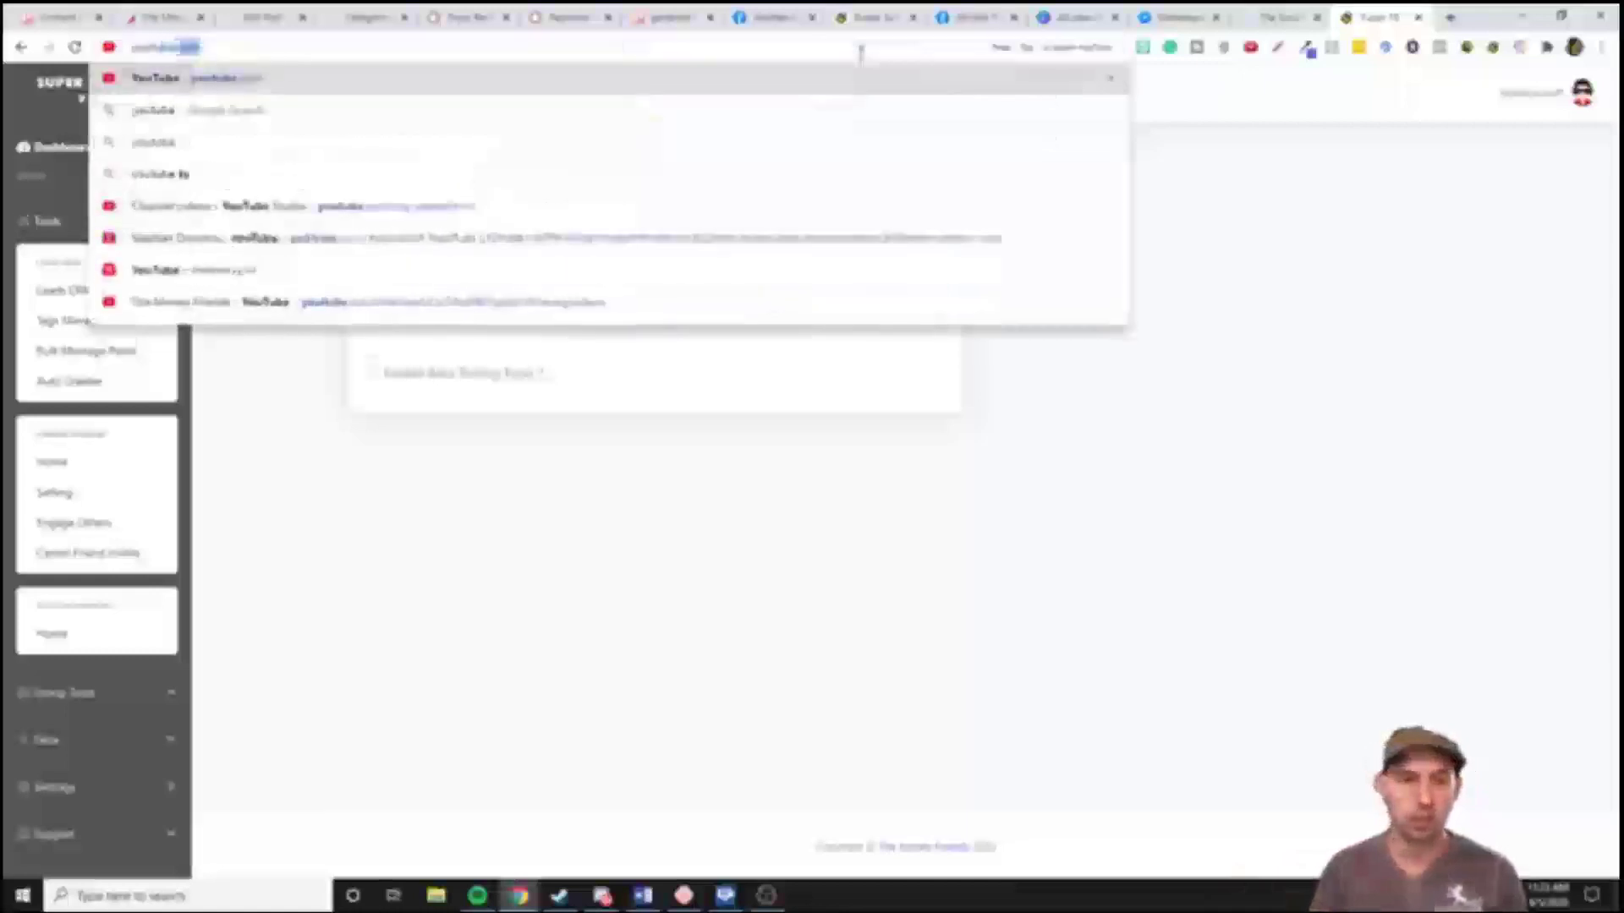
{"action": "key", "text": "Return"}
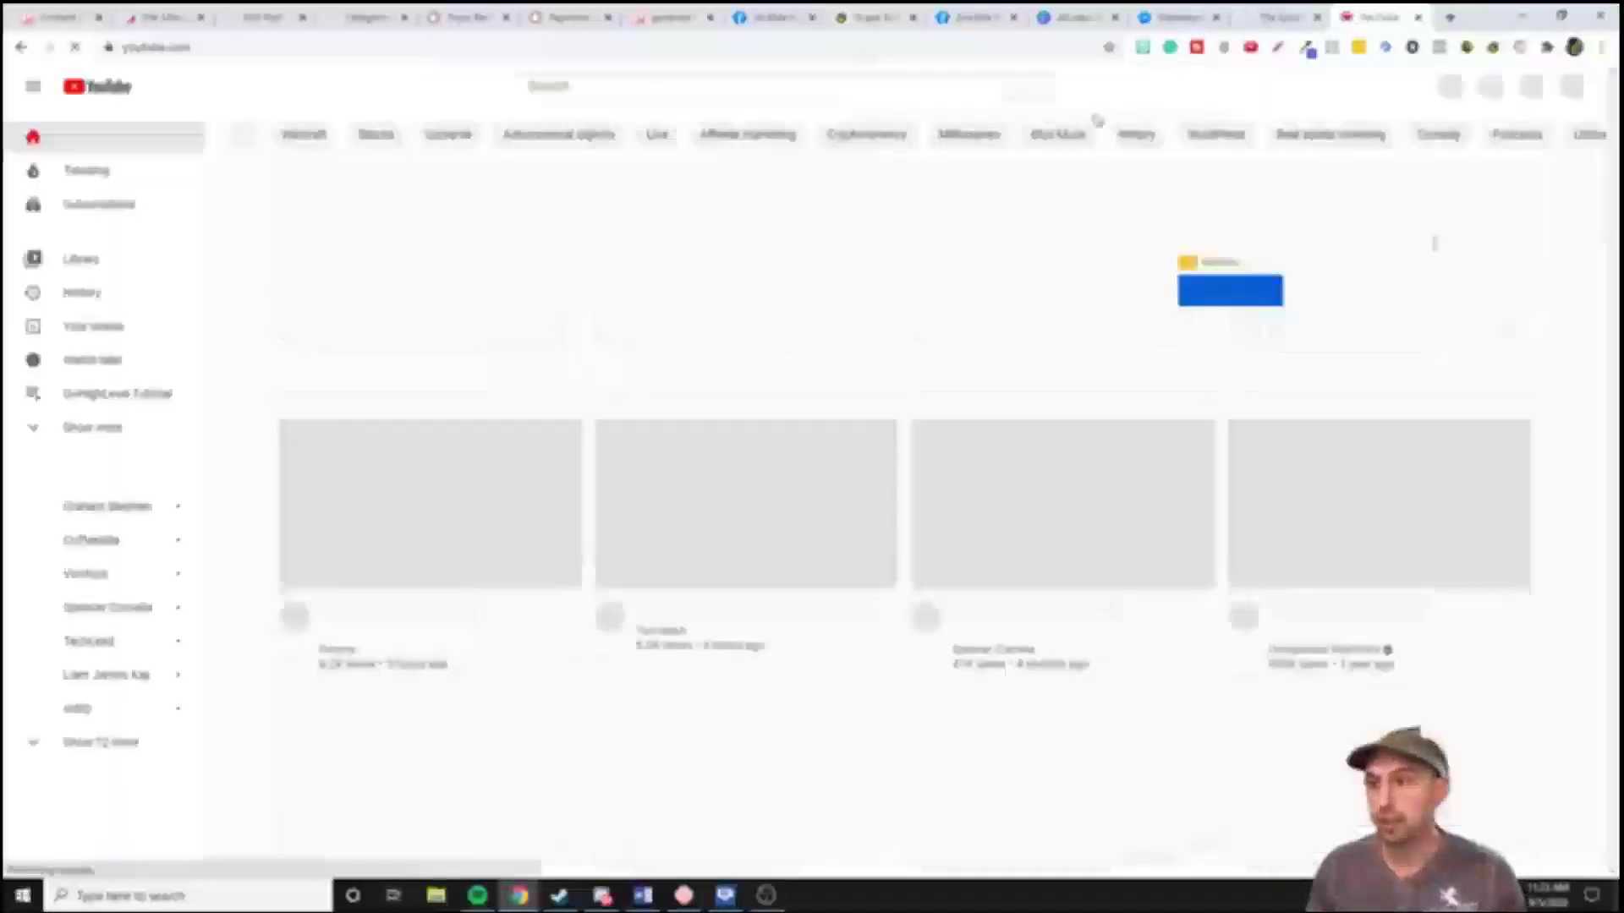
Look over the TubeBuddy extension's options and its popular tools and features on YouTube, and close its panel
{"action": "right_click", "coordinate": [1223, 47]}
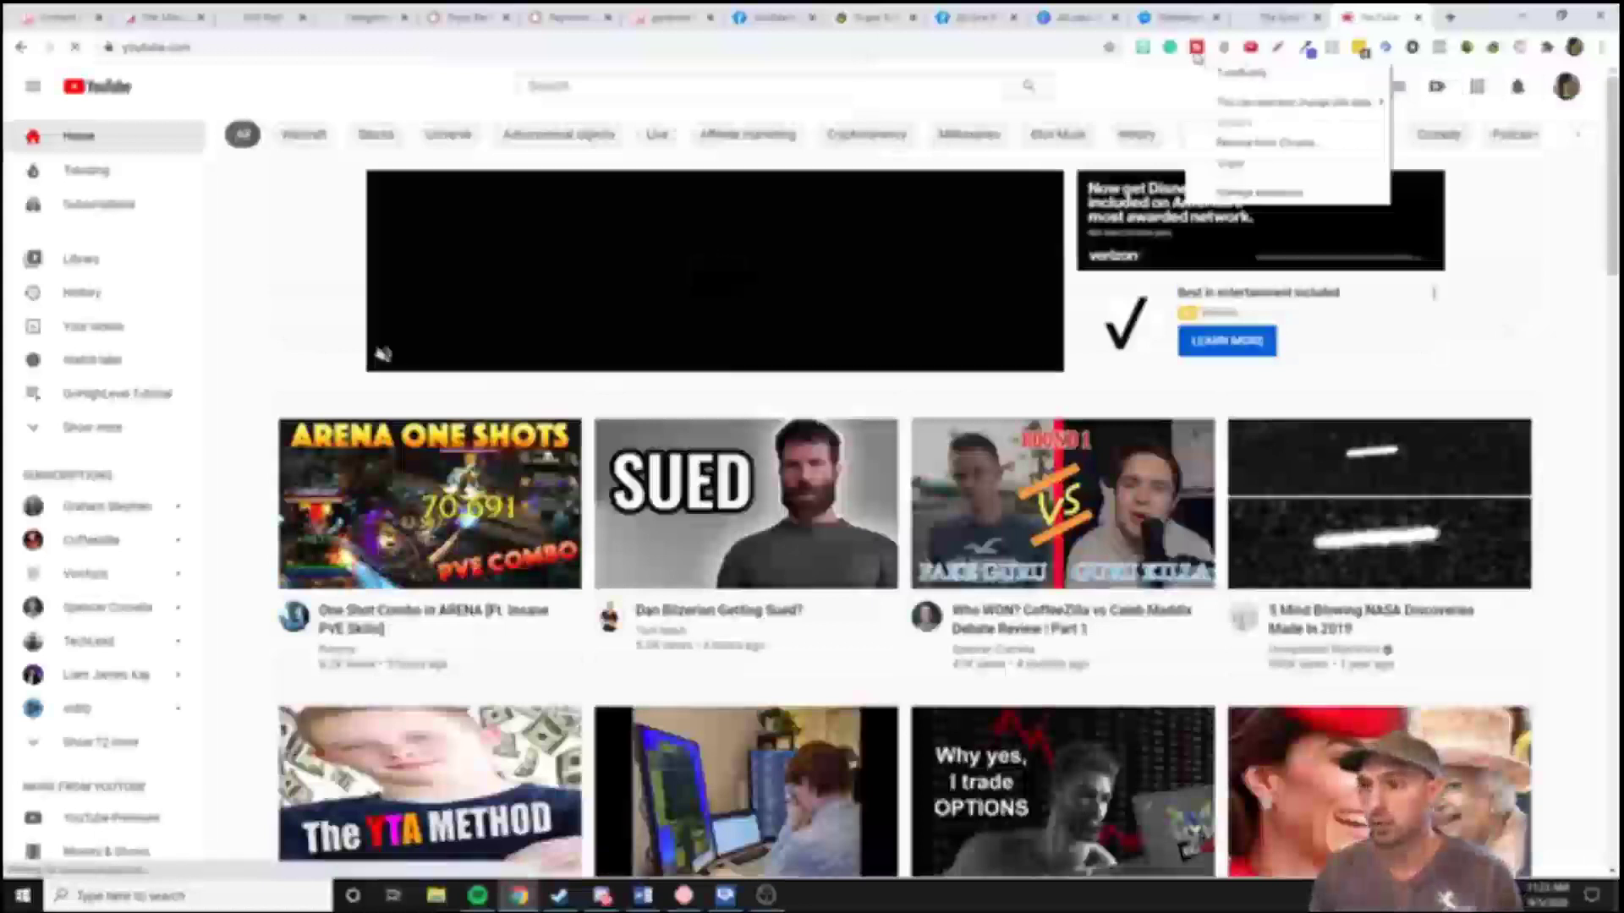
{"action": "key", "text": "Escape"}
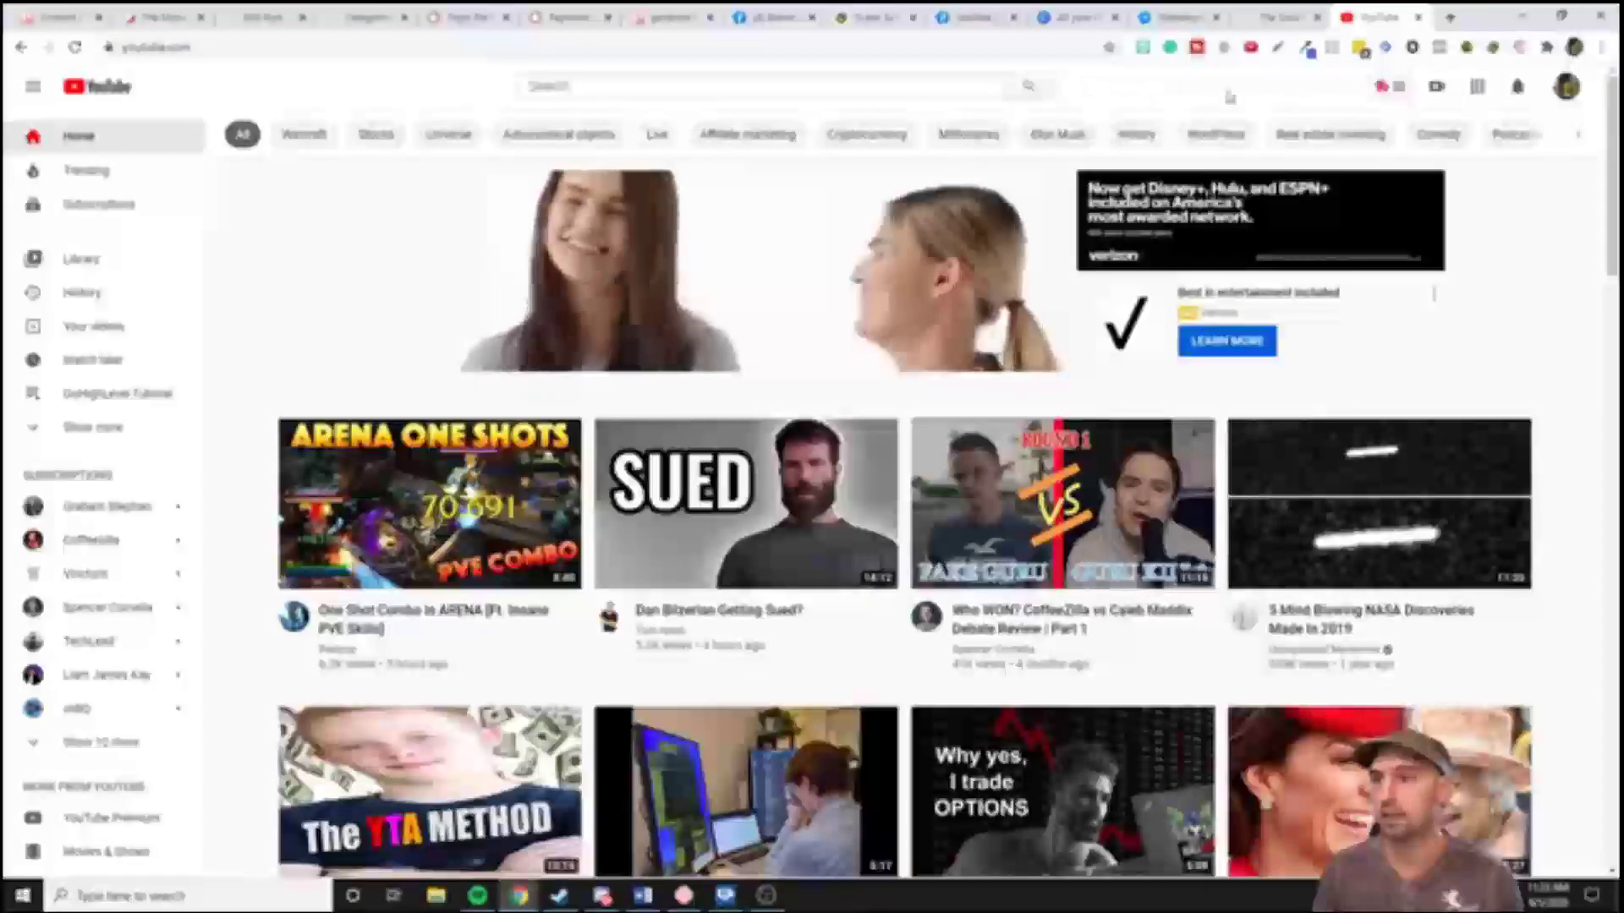
{"action": "left_click", "coordinate": [1384, 88]}
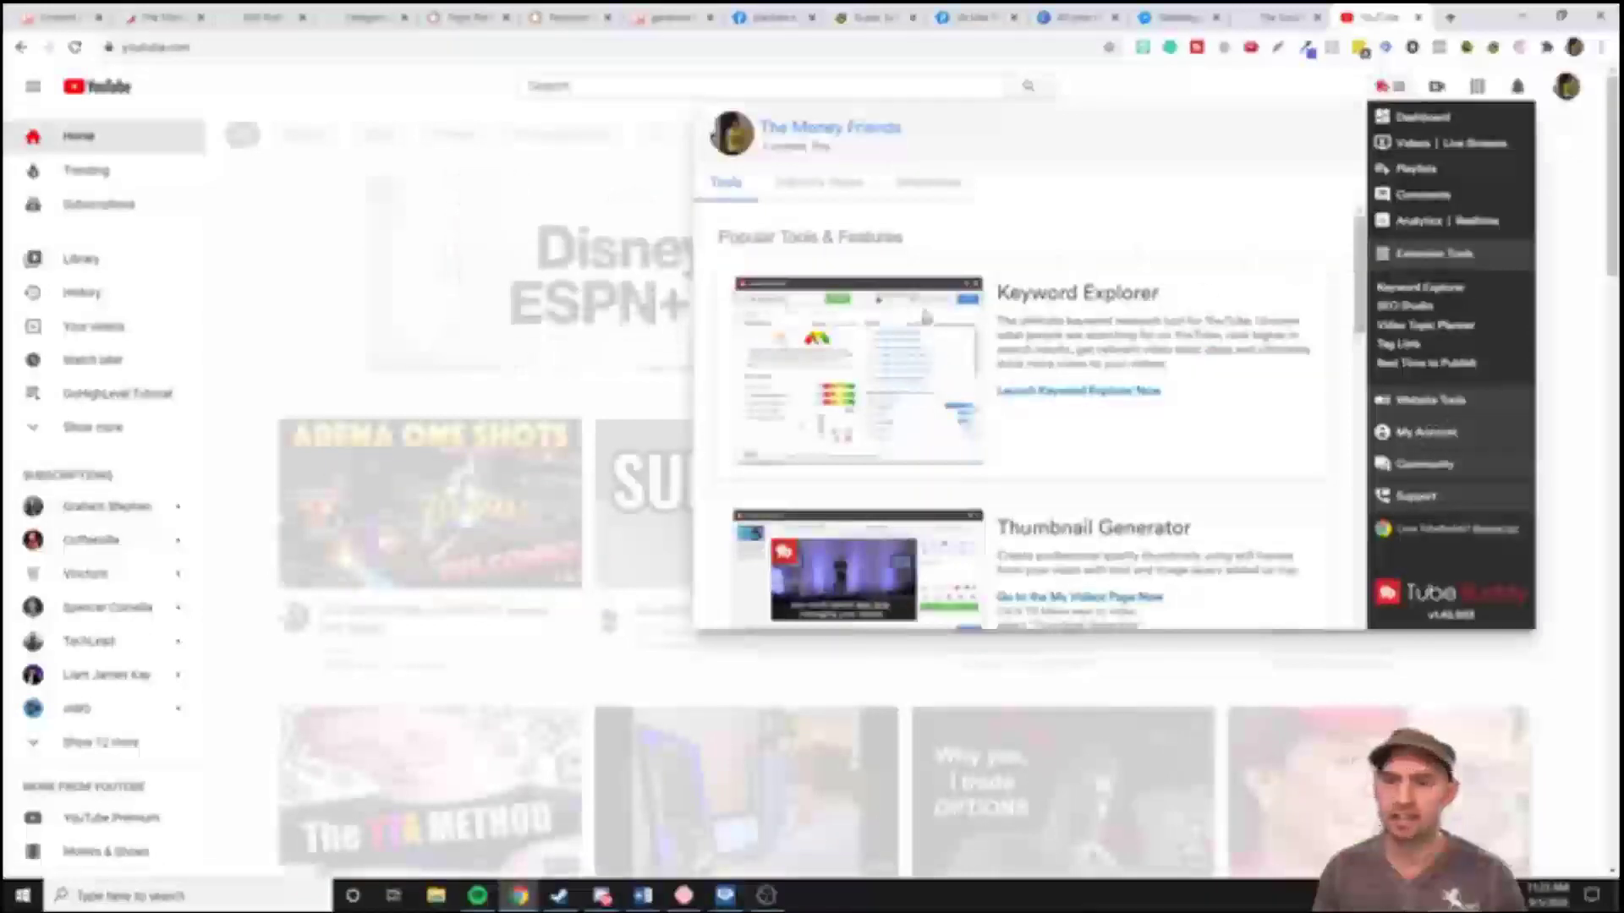
{"action": "left_click", "coordinate": [286, 224]}
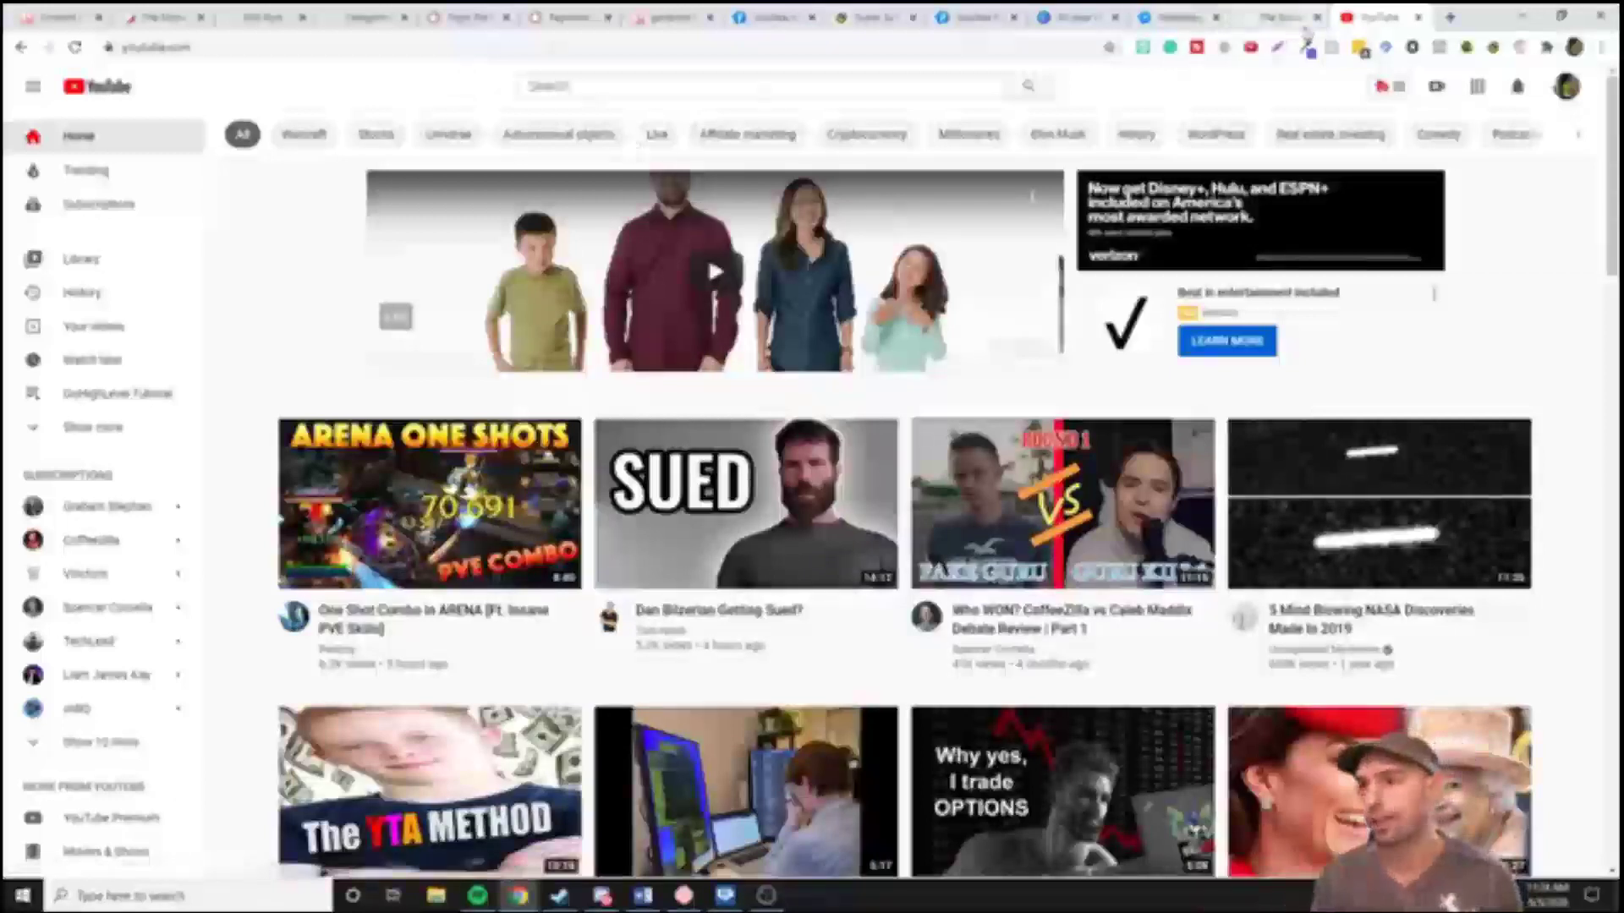
Try to update the Email Blaster settings with the query "podcast" "digital marketing", and return to its main options
{"action": "left_click", "coordinate": [1466, 47]}
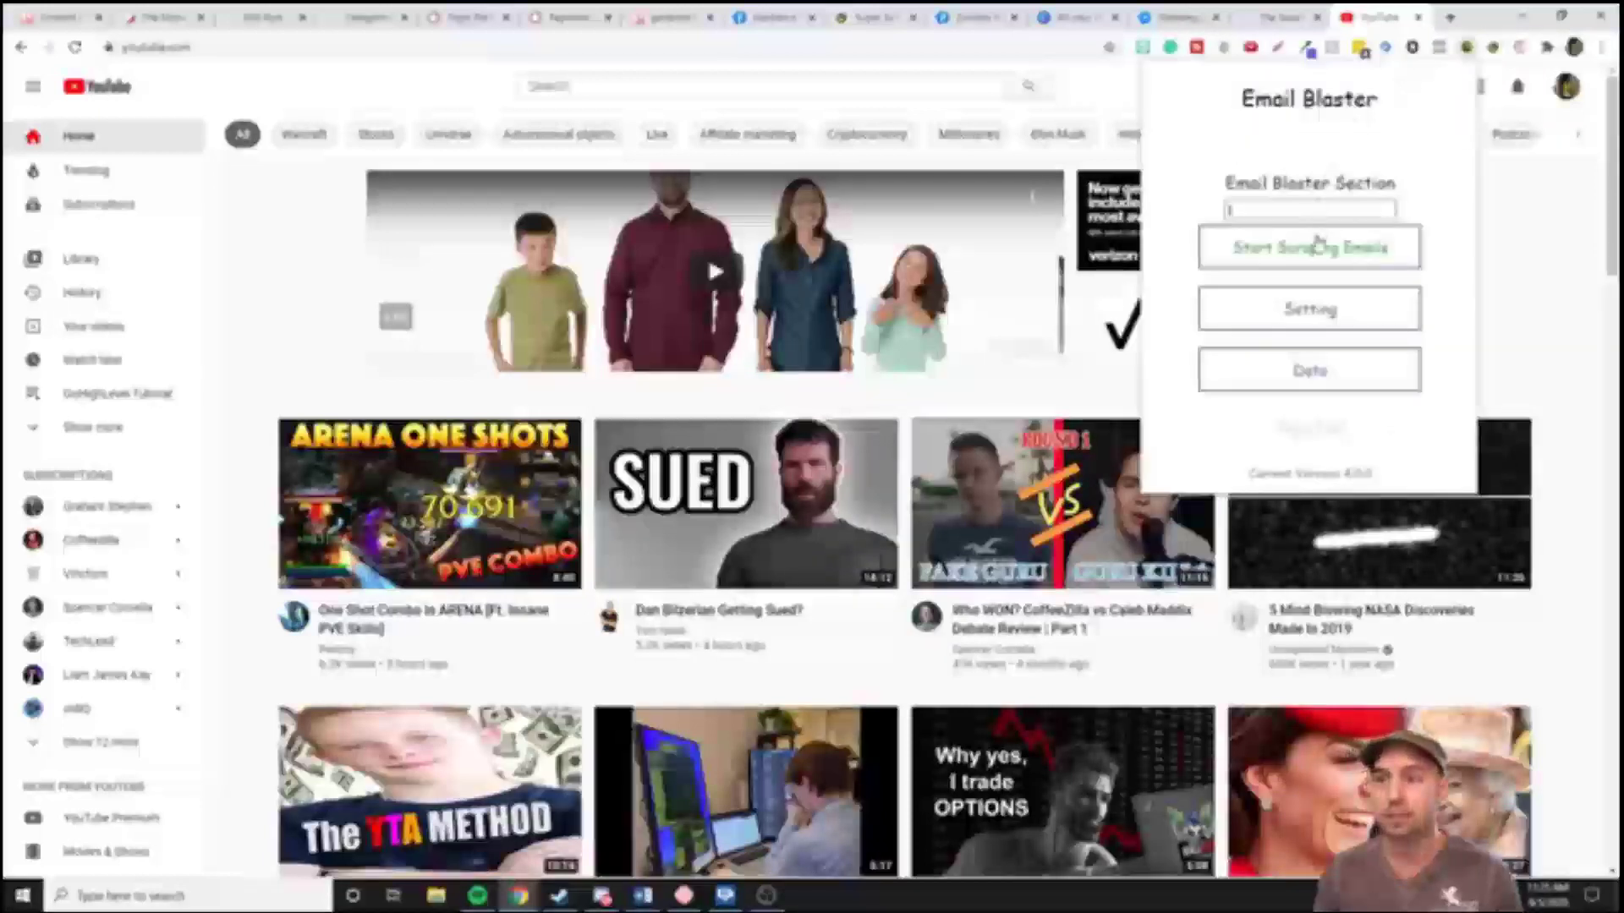
{"action": "left_click", "coordinate": [1271, 300]}
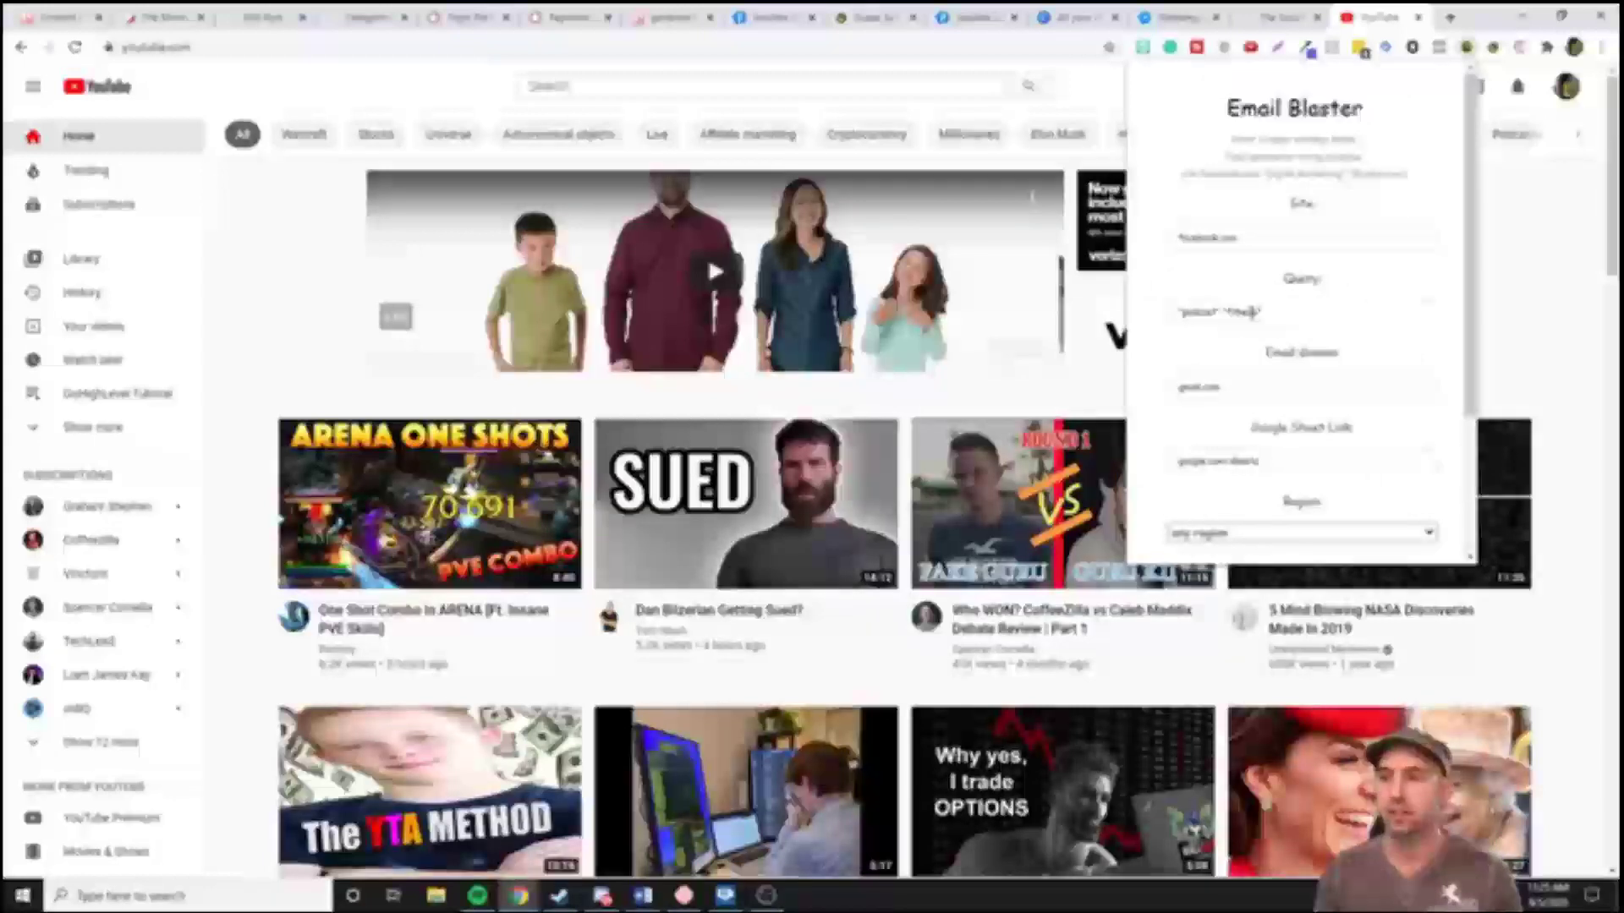
{"action": "double_click", "coordinate": [1283, 313]}
{"action": "key", "text": "shift+Left"}
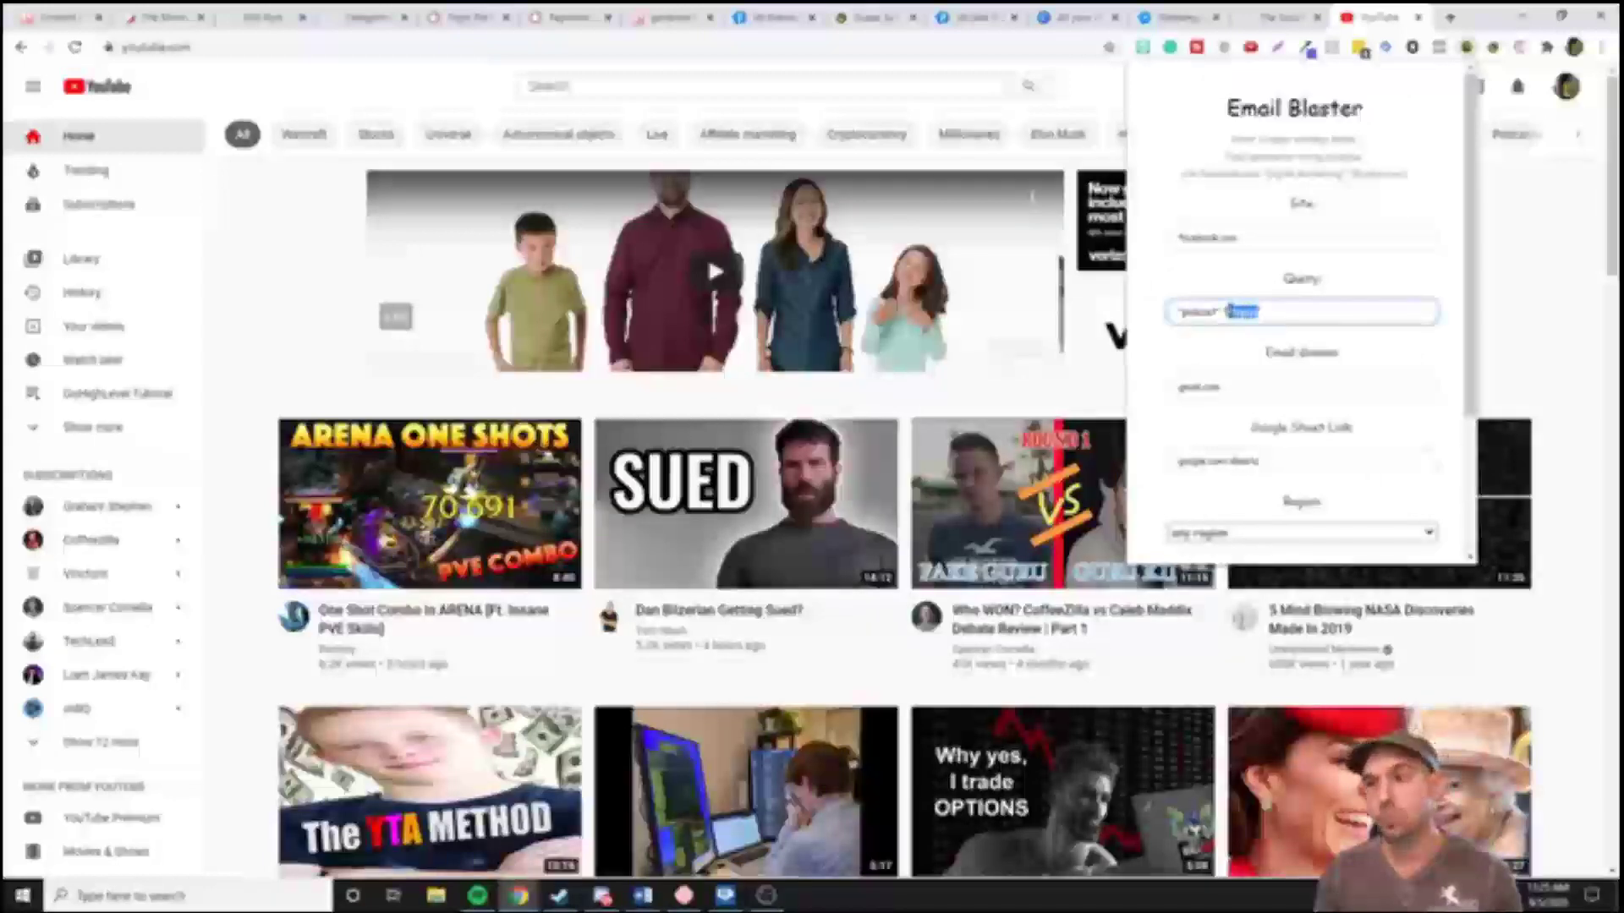
{"action": "type", "text": "\"dentist\""}
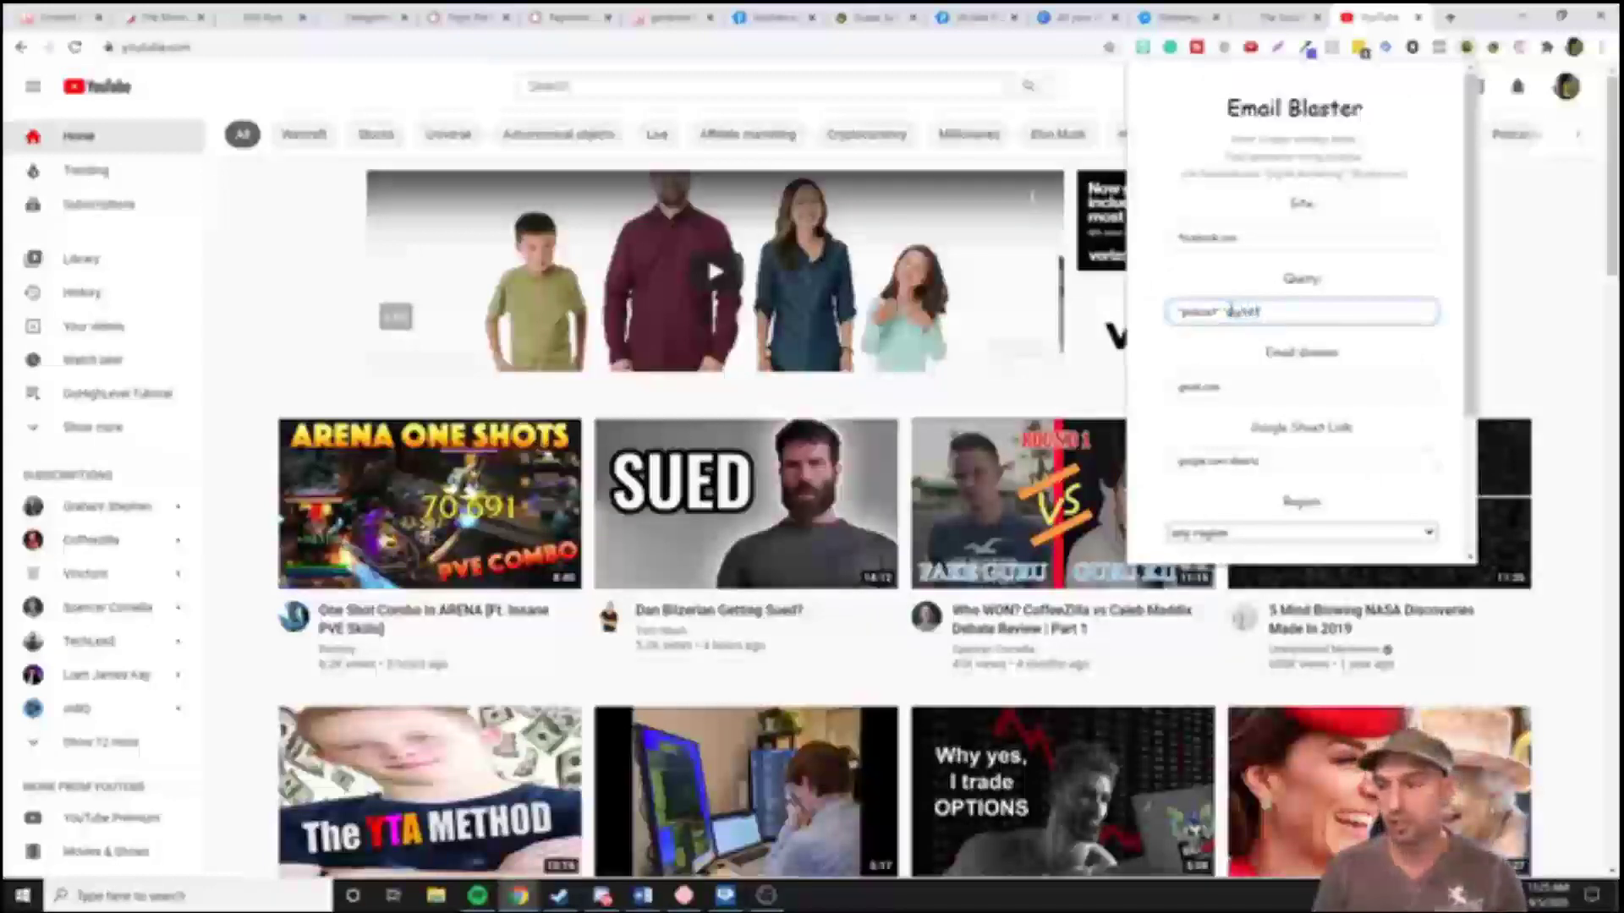
{"action": "type", "text": " \"digital marketing\""}
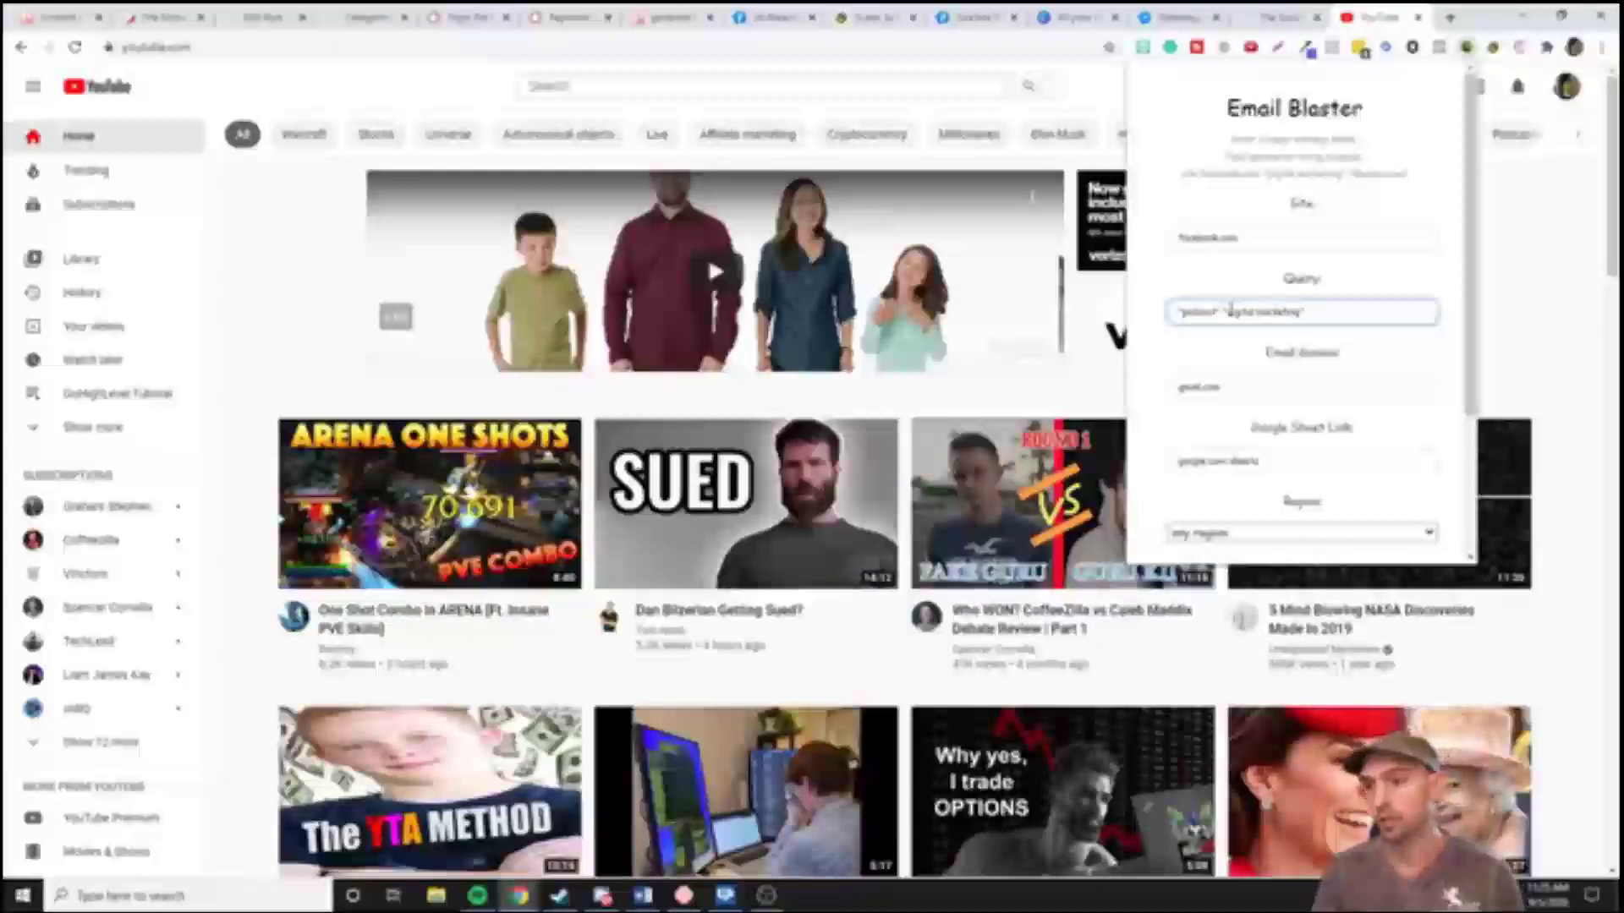
{"action": "scroll", "coordinate": [1167, 415], "scroll_direction": "down", "scroll_amount": 1}
{"action": "scroll", "coordinate": [1168, 414], "scroll_direction": "down", "scroll_amount": 3}
{"action": "left_click", "coordinate": [1298, 391]}
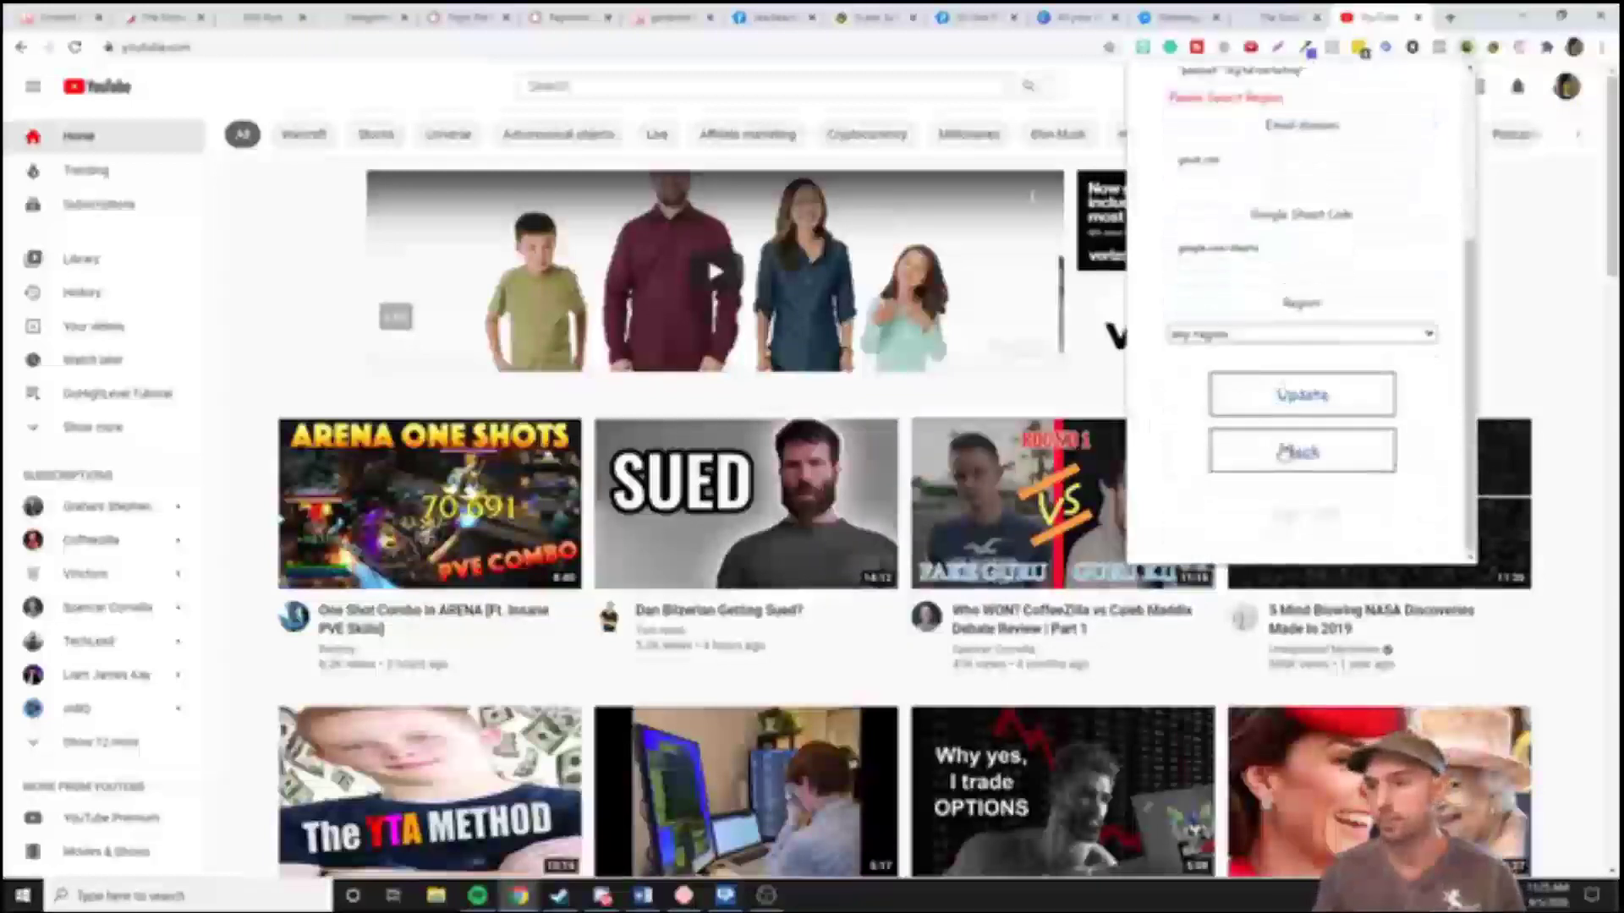
{"action": "left_click", "coordinate": [1286, 450]}
Start scraping emails with Email Blaster and highlight the Gmail addresses in the Talking Elite Fitness and Prophletics Podcast results
{"action": "left_click", "coordinate": [1317, 275]}
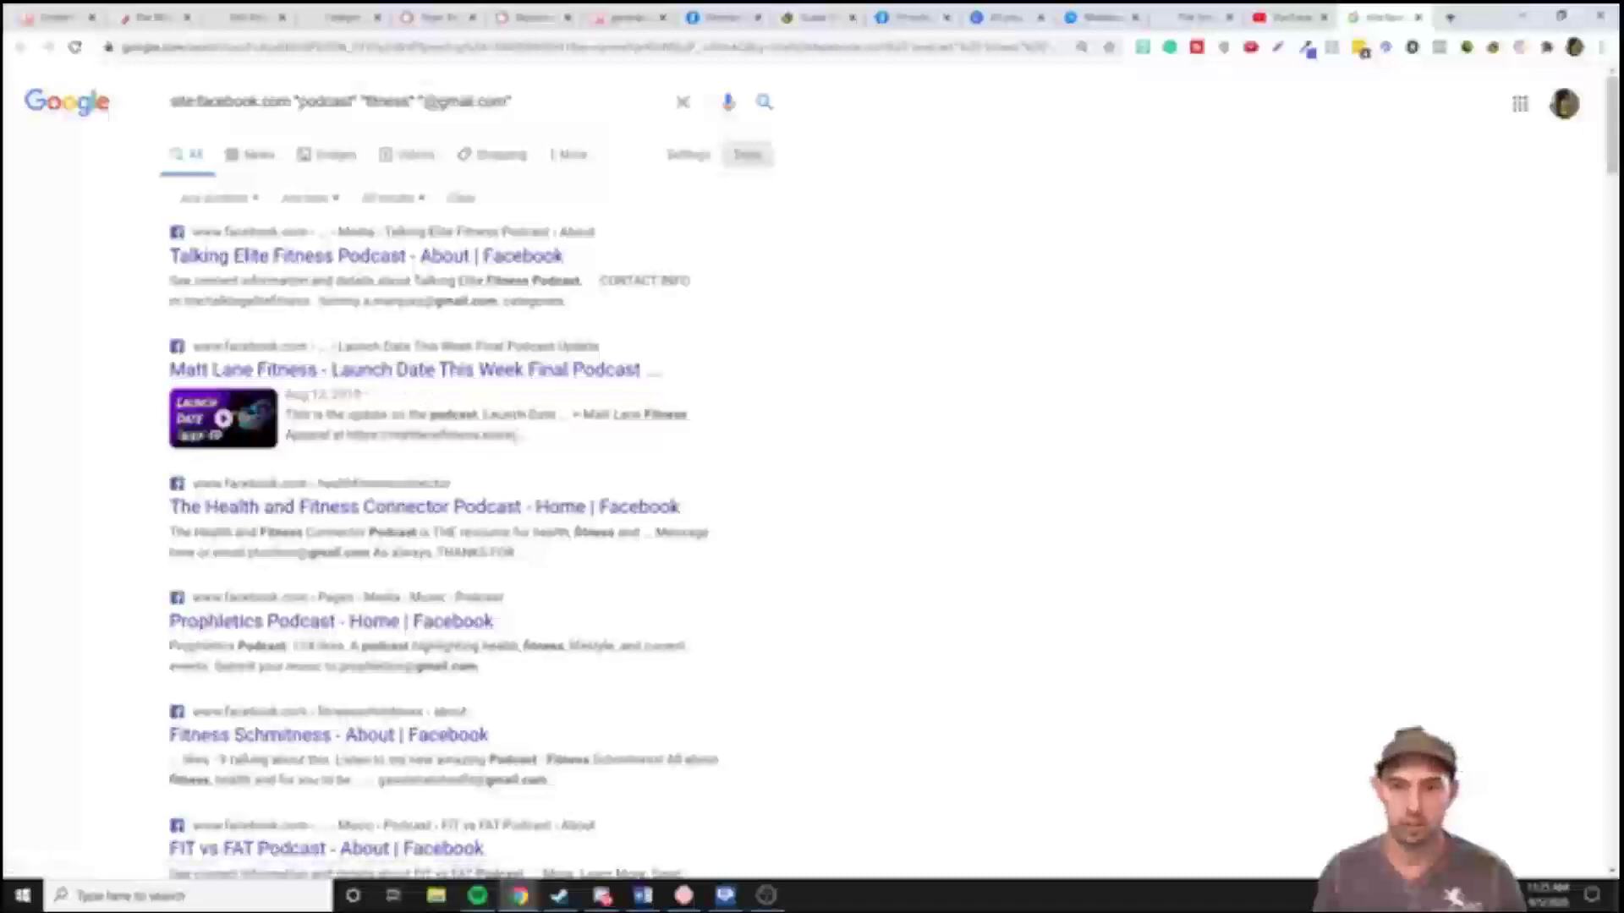
{"action": "left_click_drag", "start_coordinate": [317, 300], "coordinate": [510, 303]}
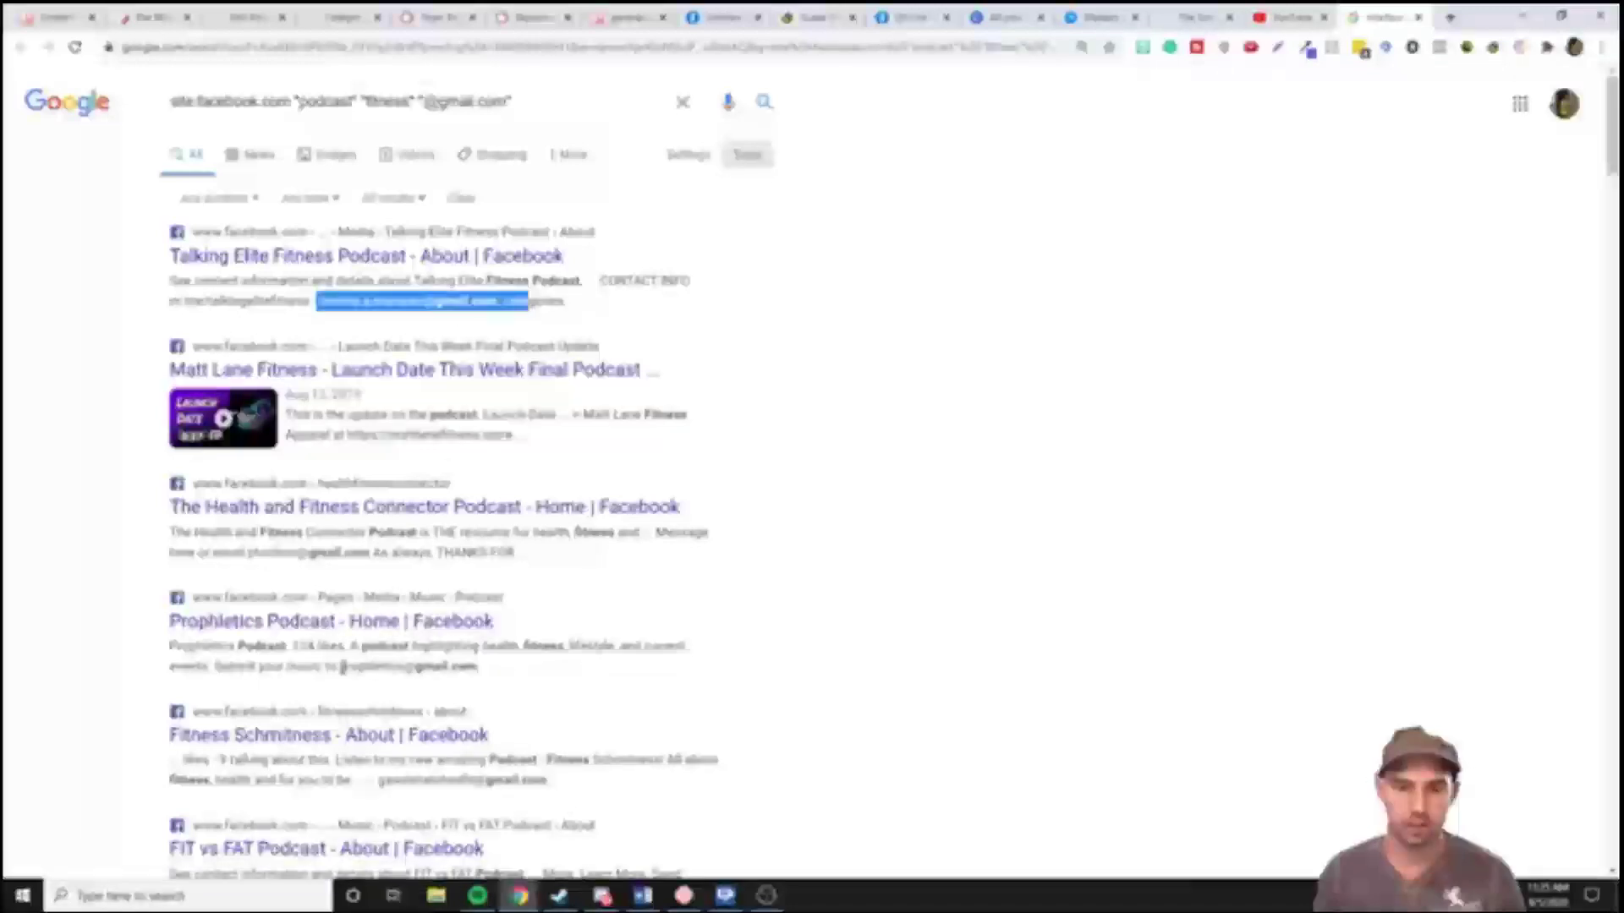
{"action": "left_click_drag", "start_coordinate": [340, 667], "coordinate": [482, 671]}
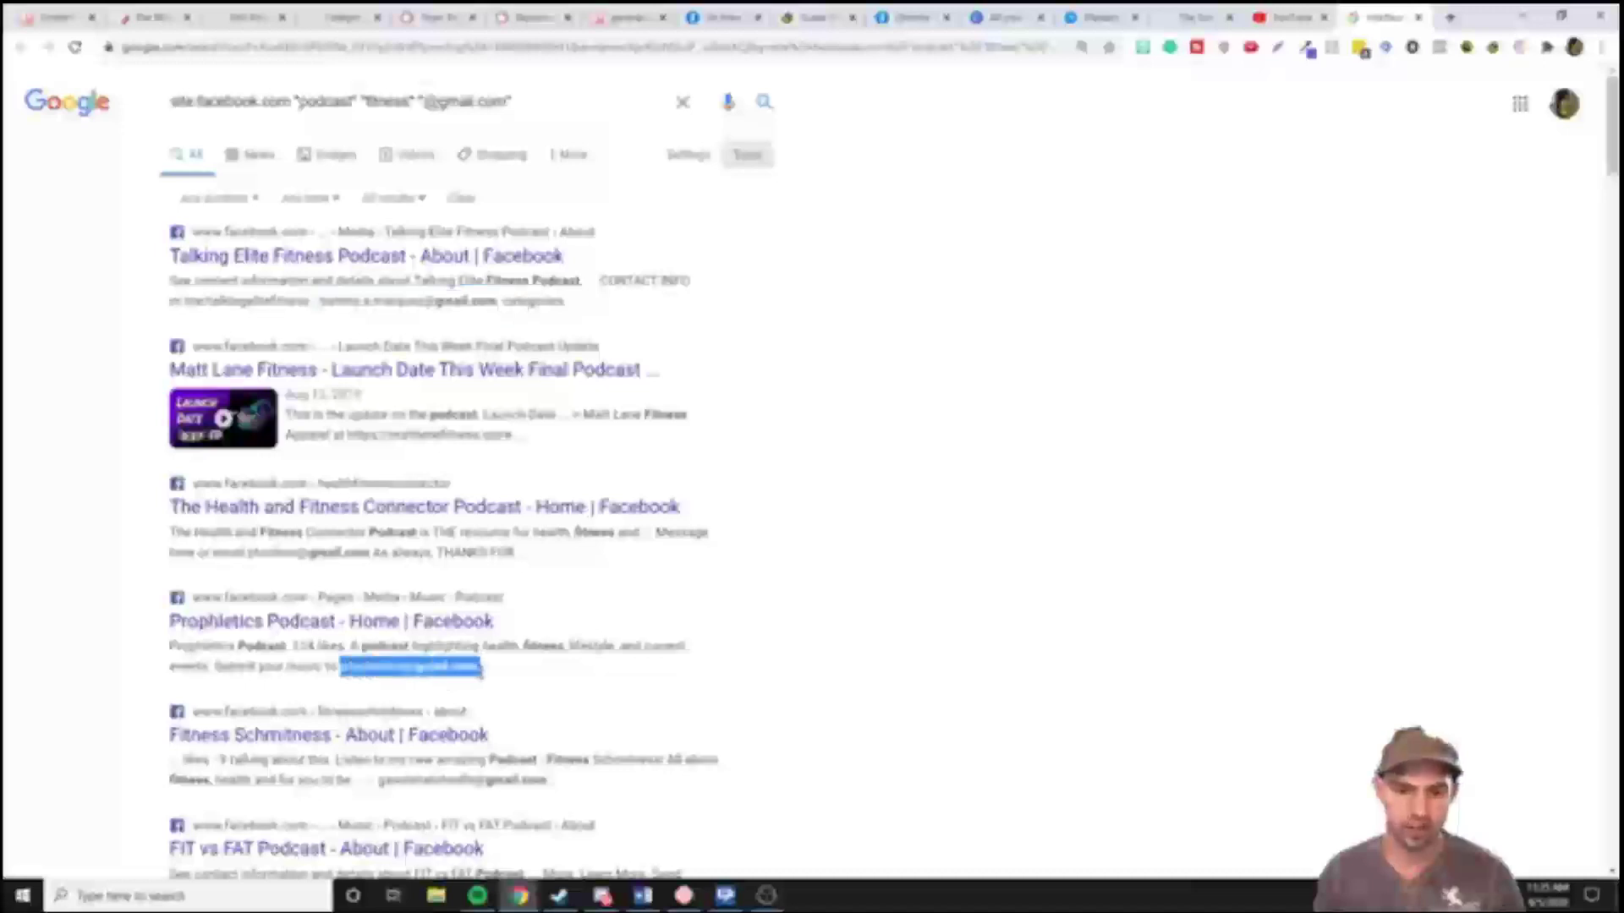
Highlight the Gmail address in the Fitness Schmitness result and open Email Blaster's list of scraped emails
{"action": "scroll", "coordinate": [481, 670], "scroll_direction": "down", "scroll_amount": 2}
{"action": "left_click_drag", "start_coordinate": [378, 611], "coordinate": [548, 612]}
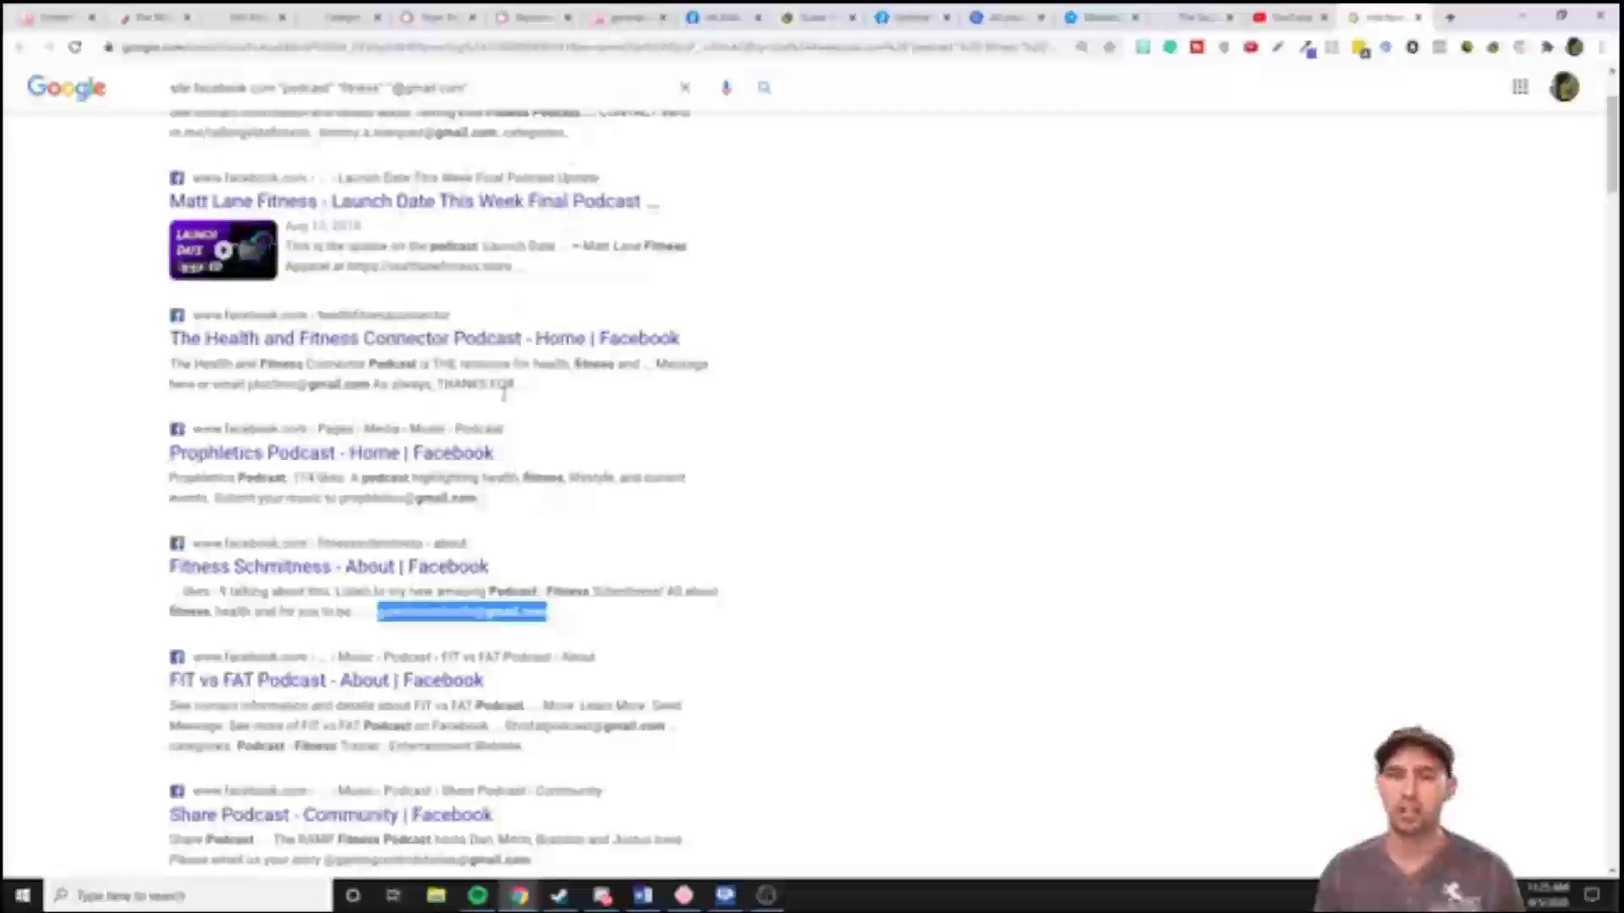
{"action": "left_click", "coordinate": [1494, 47]}
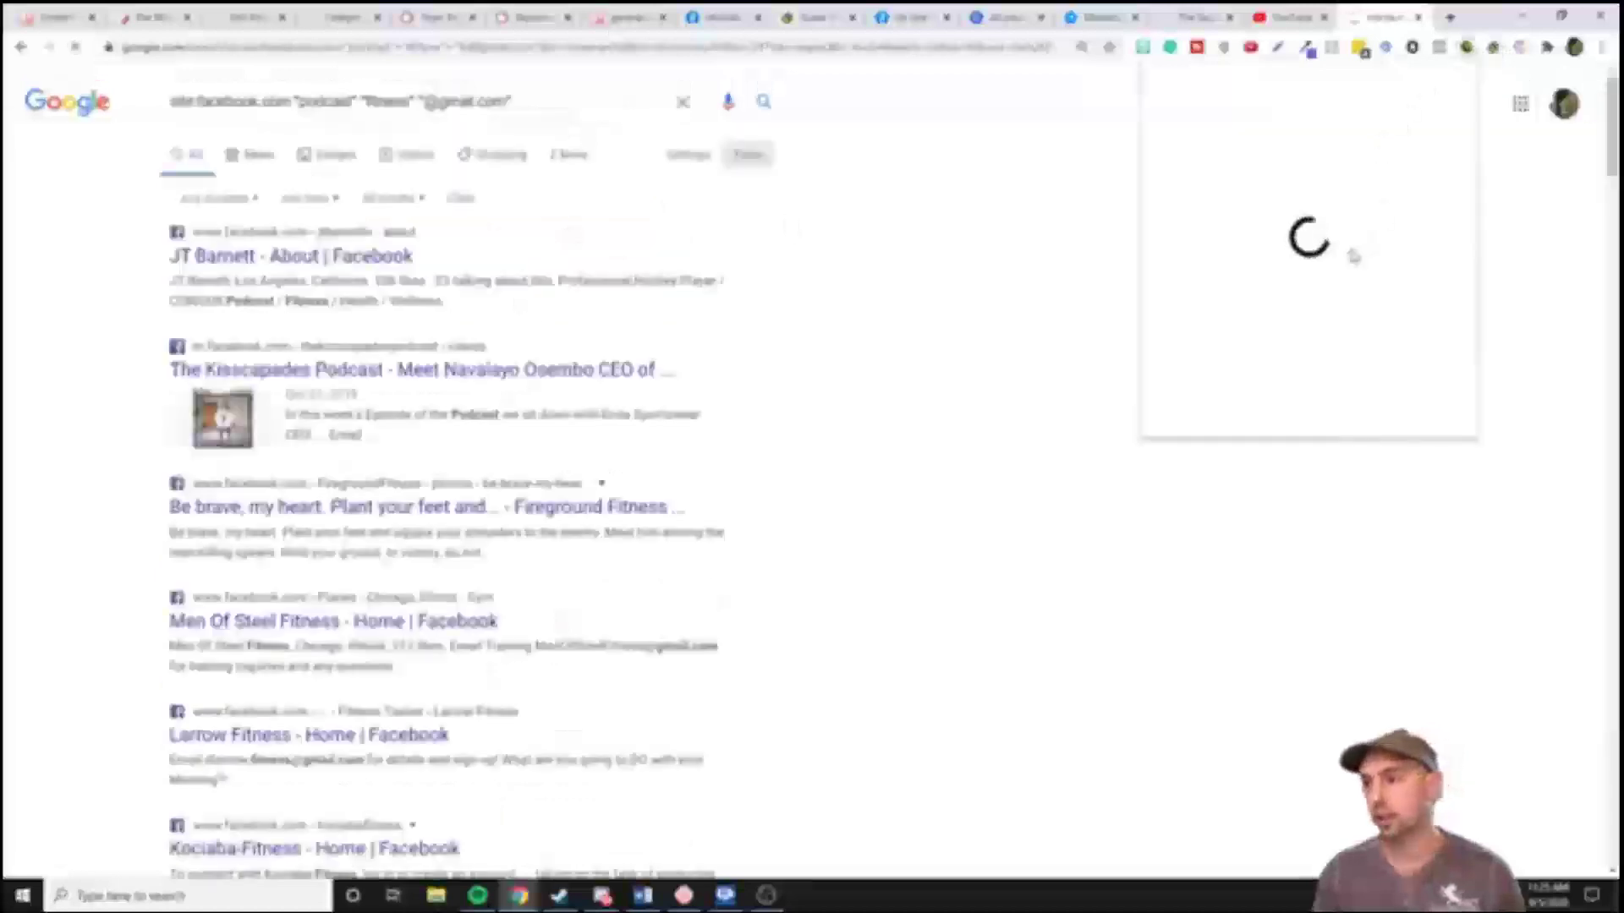
{"action": "left_click", "coordinate": [1319, 252]}
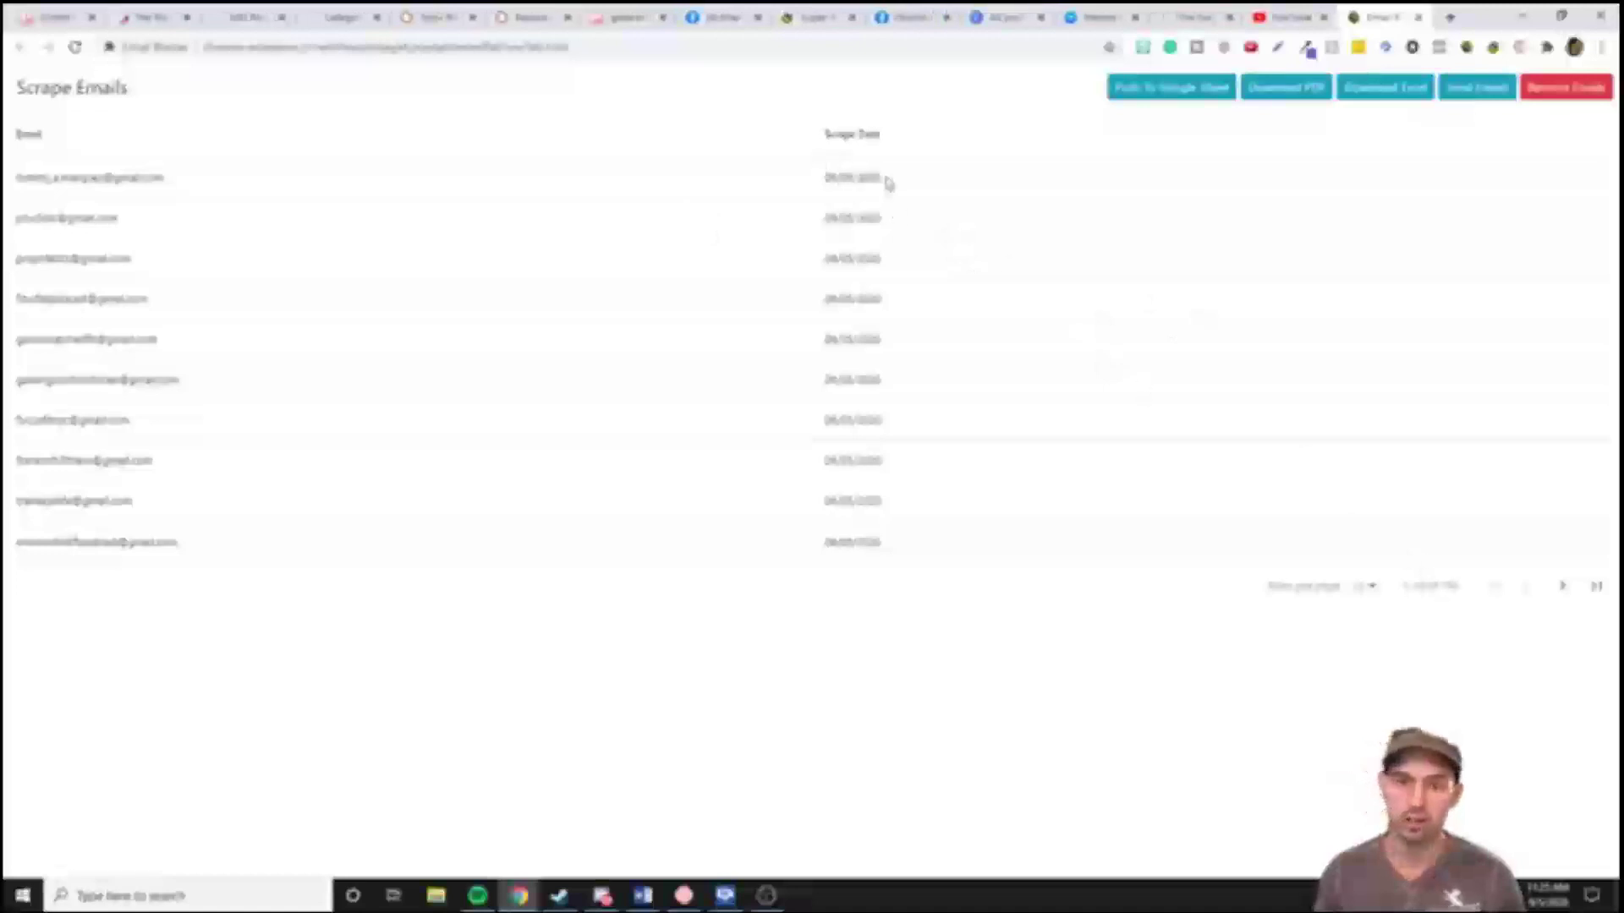
Highlight the scrape date and several addresses in the Scrape Emails list to review the collected contacts, and clear the selection
{"action": "left_click_drag", "start_coordinate": [888, 183], "coordinate": [819, 174]}
{"action": "left_click_drag", "start_coordinate": [181, 185], "coordinate": [9, 230]}
{"action": "left_click_drag", "start_coordinate": [174, 271], "coordinate": [8, 274]}
{"action": "left_click_drag", "start_coordinate": [274, 303], "coordinate": [6, 304]}
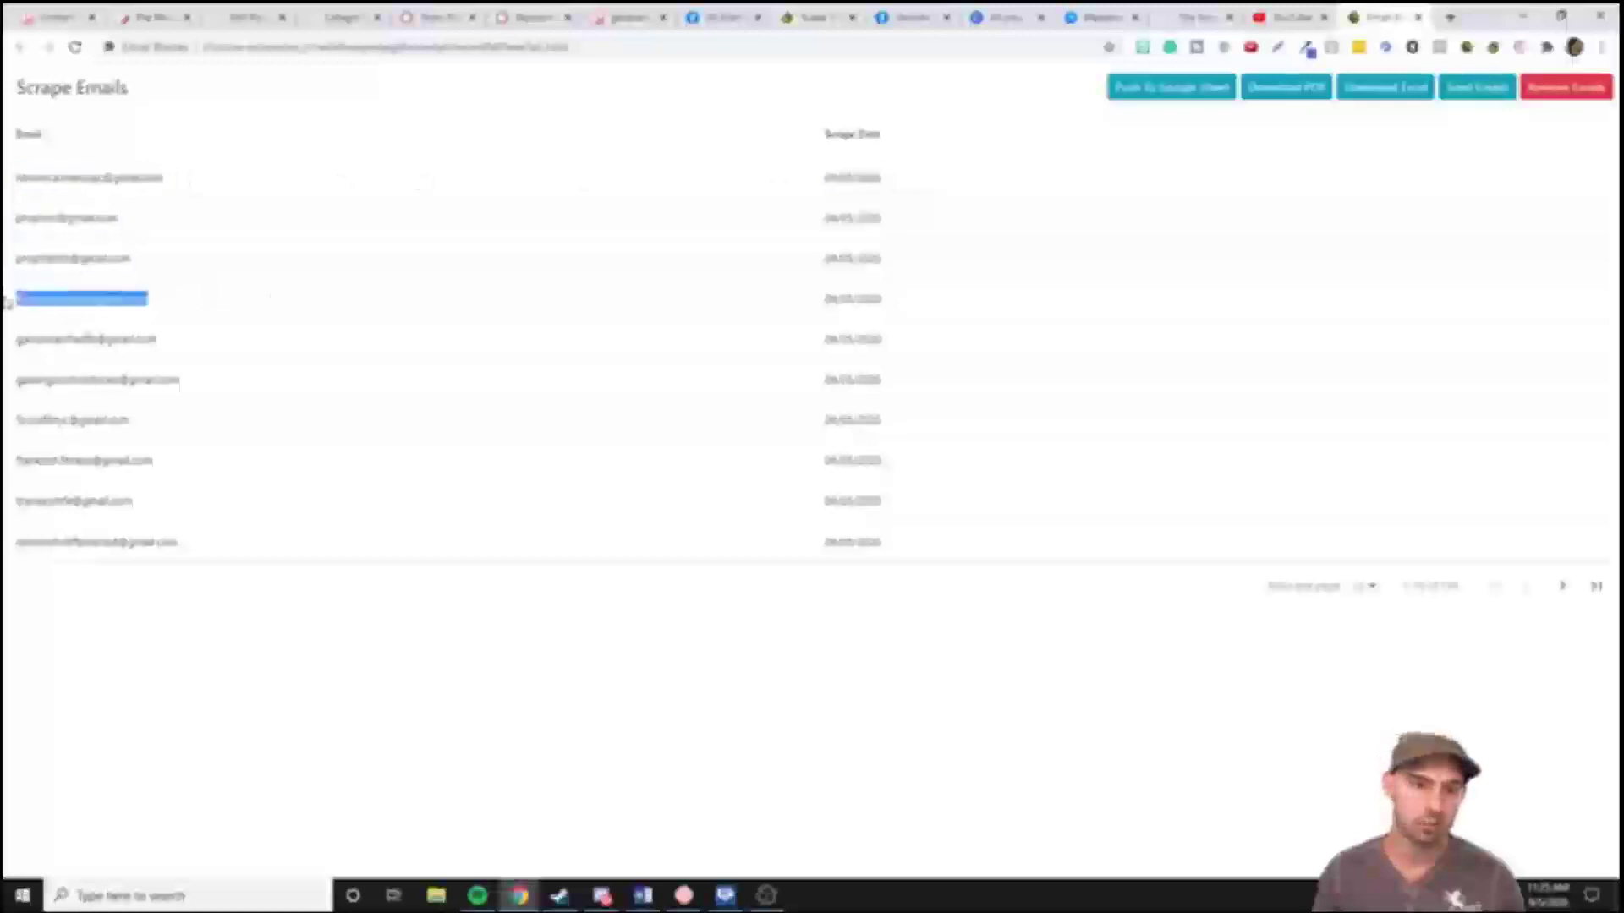
{"action": "left_click_drag", "start_coordinate": [246, 377], "coordinate": [10, 340]}
{"action": "left_click", "coordinate": [272, 210]}
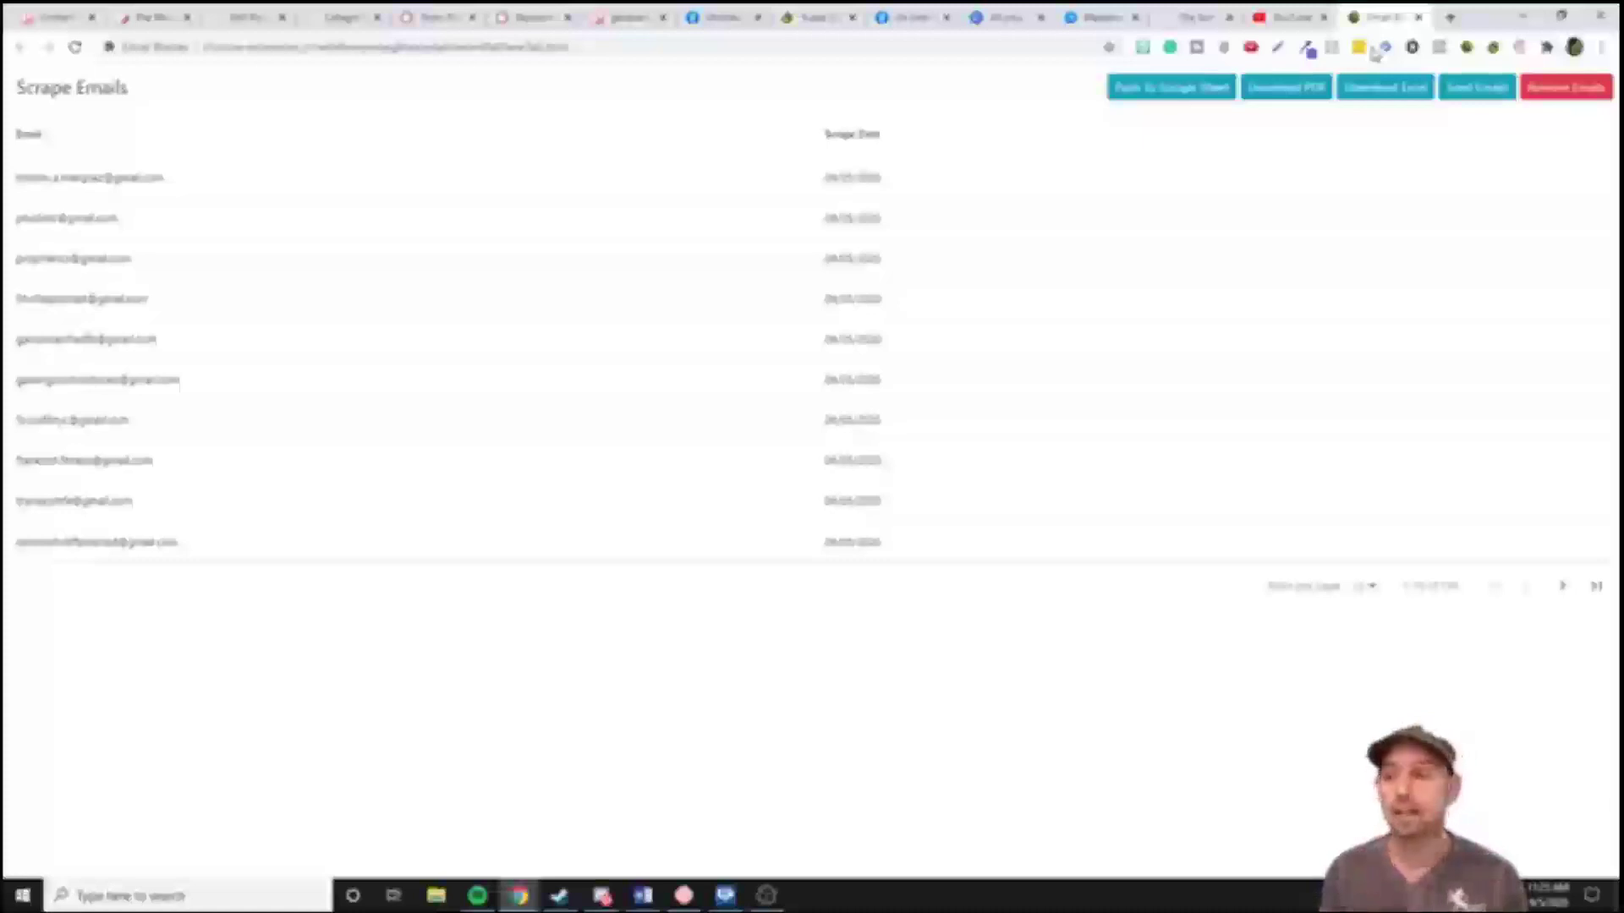
Close the Scrape Emails page and pick a color from the YouTube home page with Eye Dropper
{"action": "left_click", "coordinate": [1305, 49]}
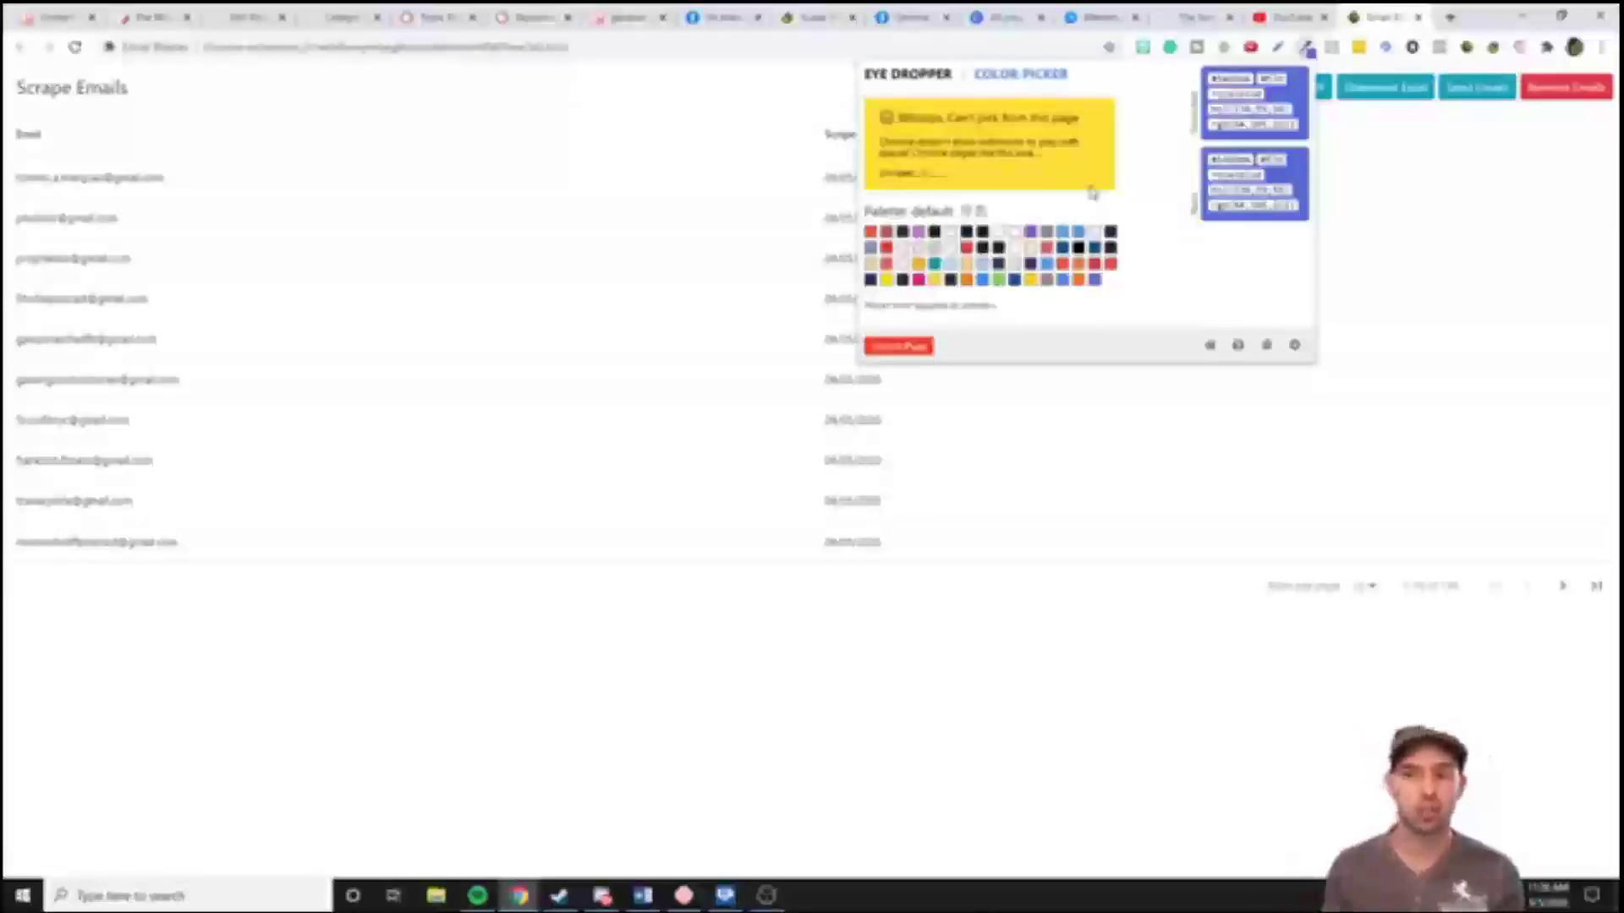
{"action": "left_click", "coordinate": [1416, 18]}
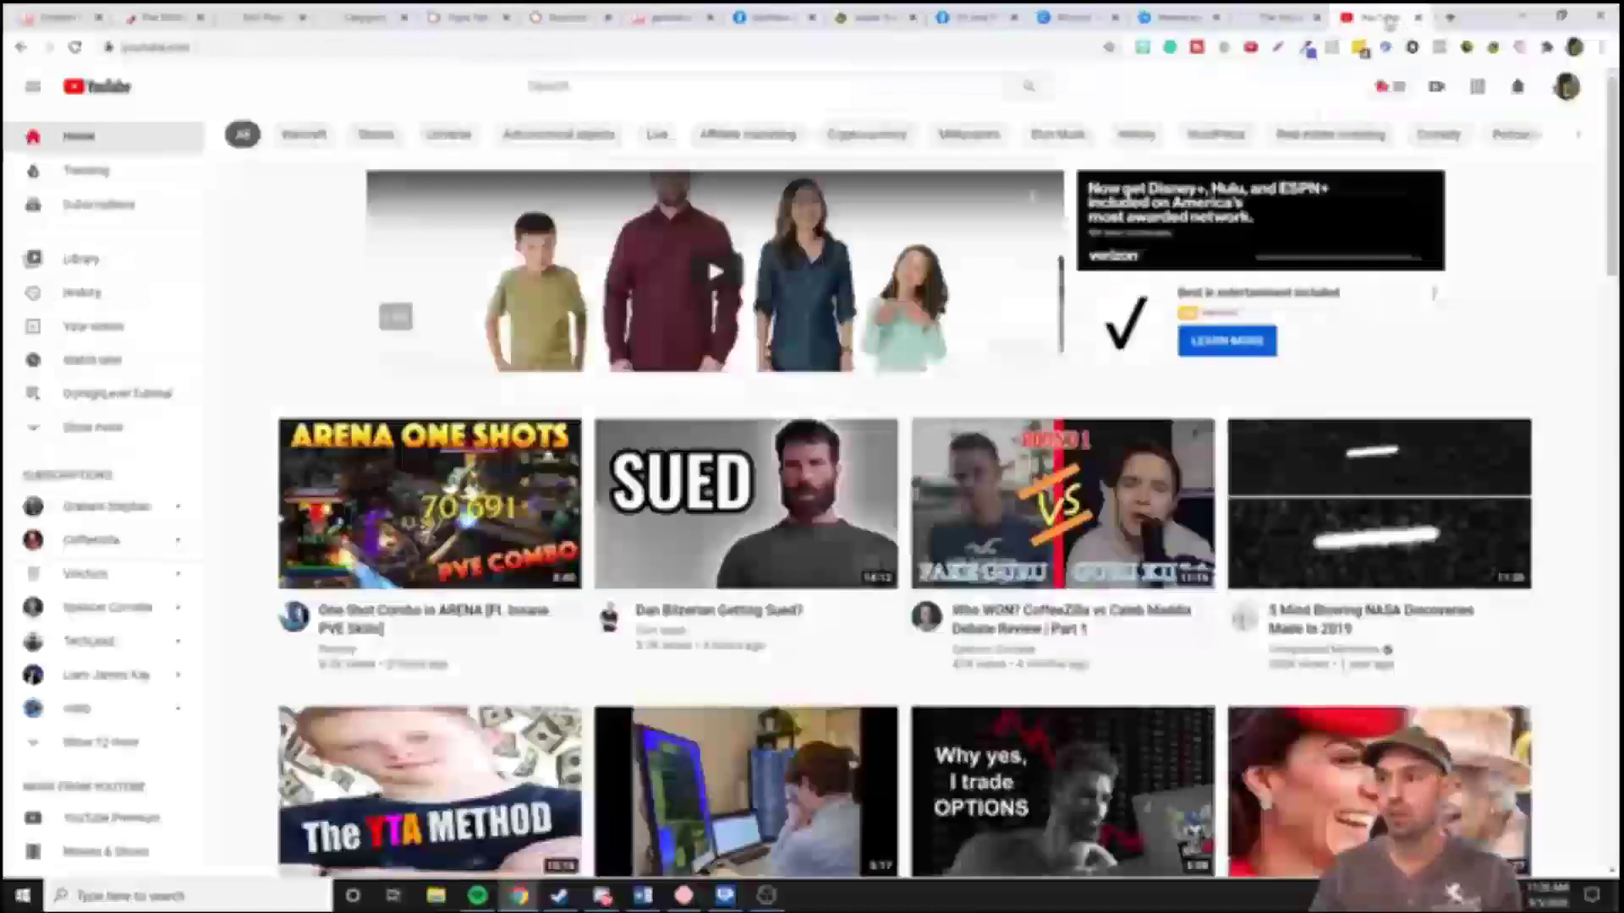
{"action": "left_click", "coordinate": [1306, 49]}
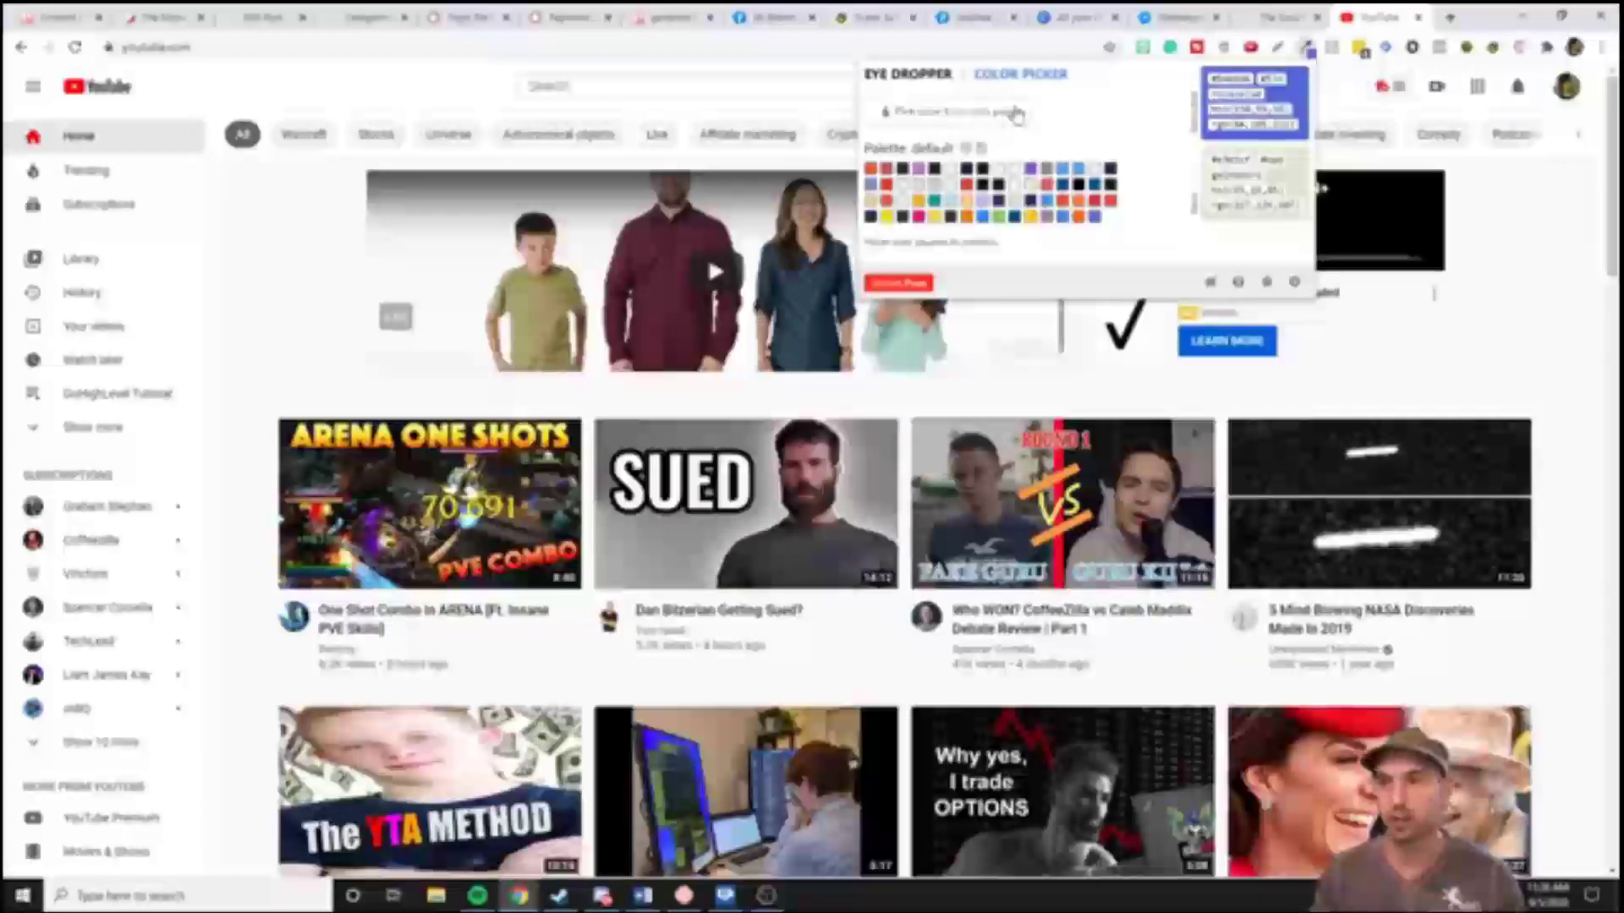
{"action": "left_click", "coordinate": [990, 111]}
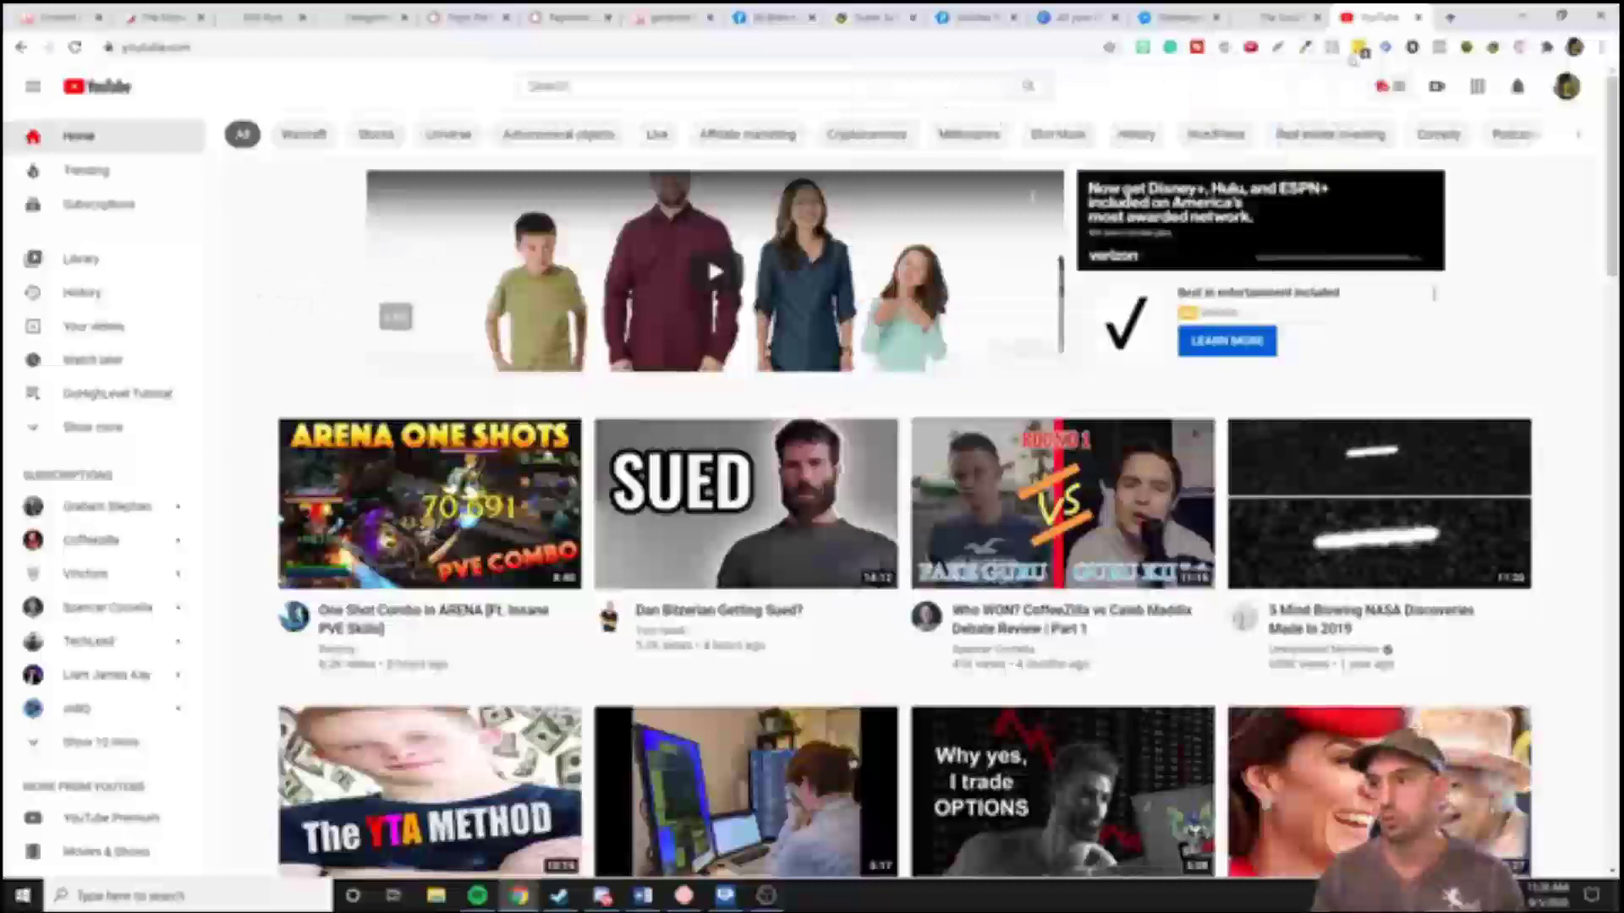
Select the hex code of the picked color in Eye Dropper and close the extension's popup
{"action": "left_click", "coordinate": [1305, 46]}
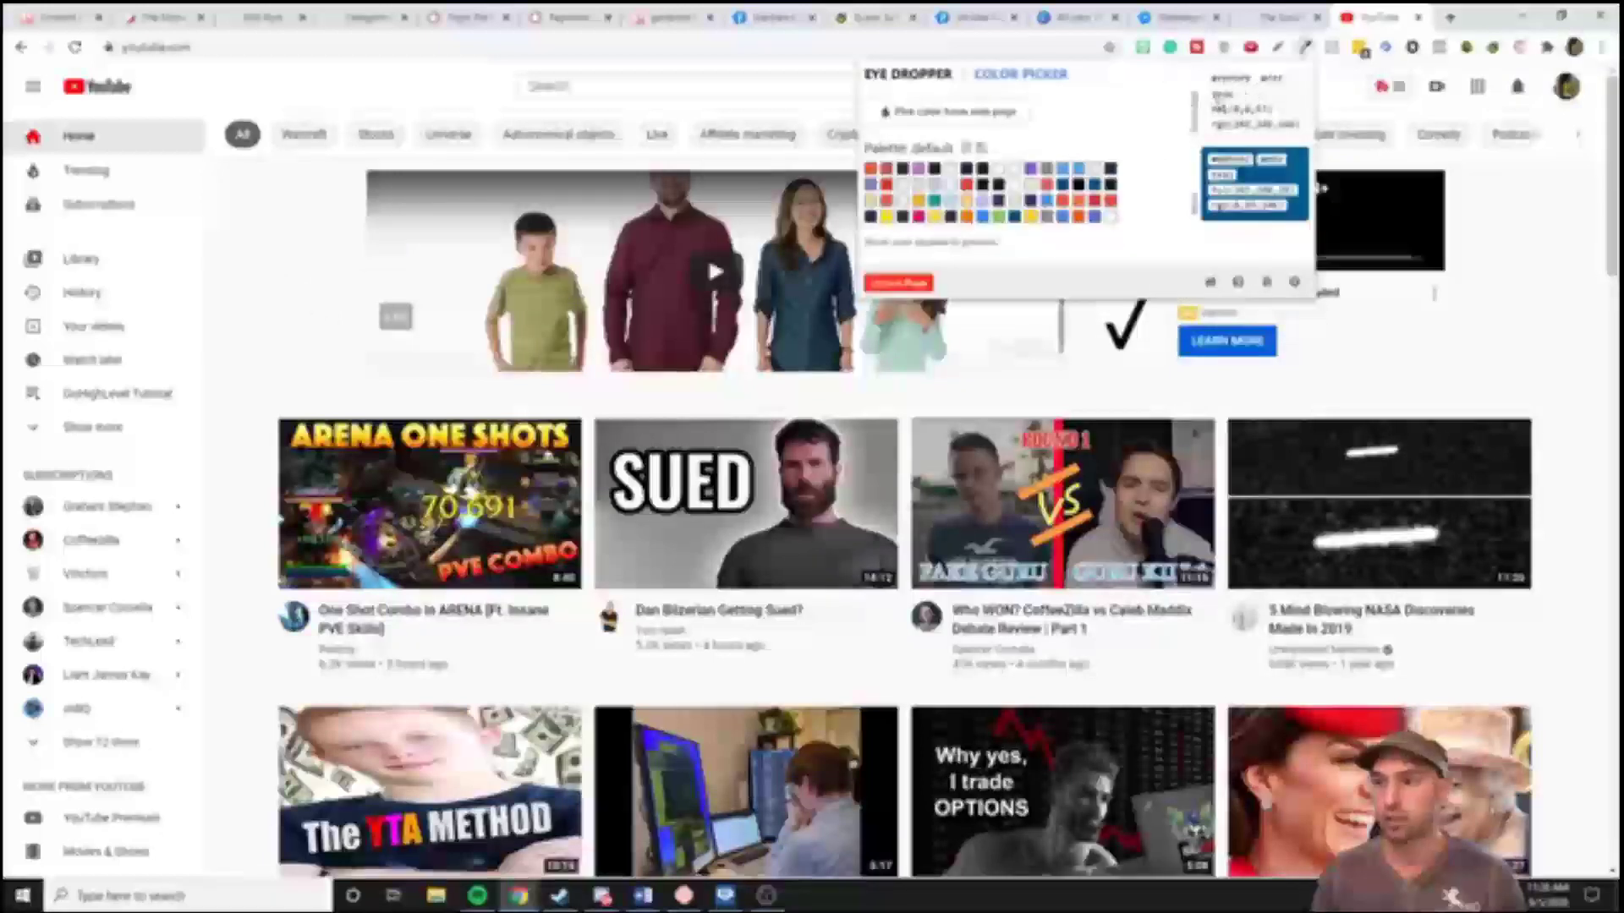
{"action": "left_click_drag", "start_coordinate": [1245, 78], "coordinate": [1219, 78]}
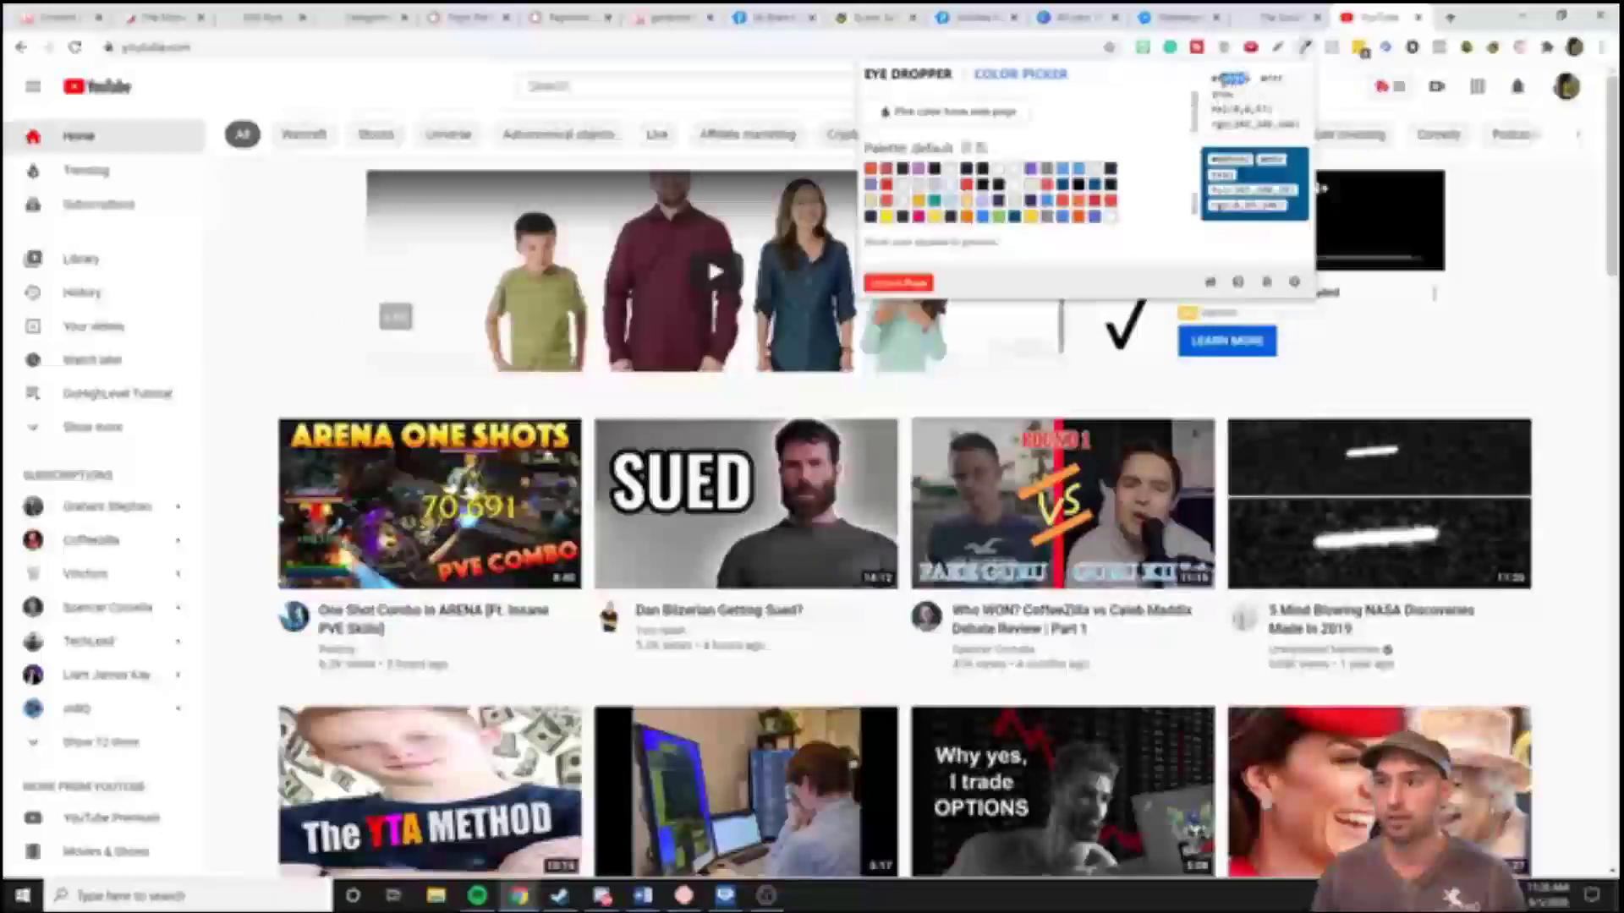
{"action": "left_click", "coordinate": [1522, 393]}
Capture a large region of the YouTube home page with Lightshot, draw lines across the video thumbnails, and close the capture
{"action": "left_click", "coordinate": [1277, 47]}
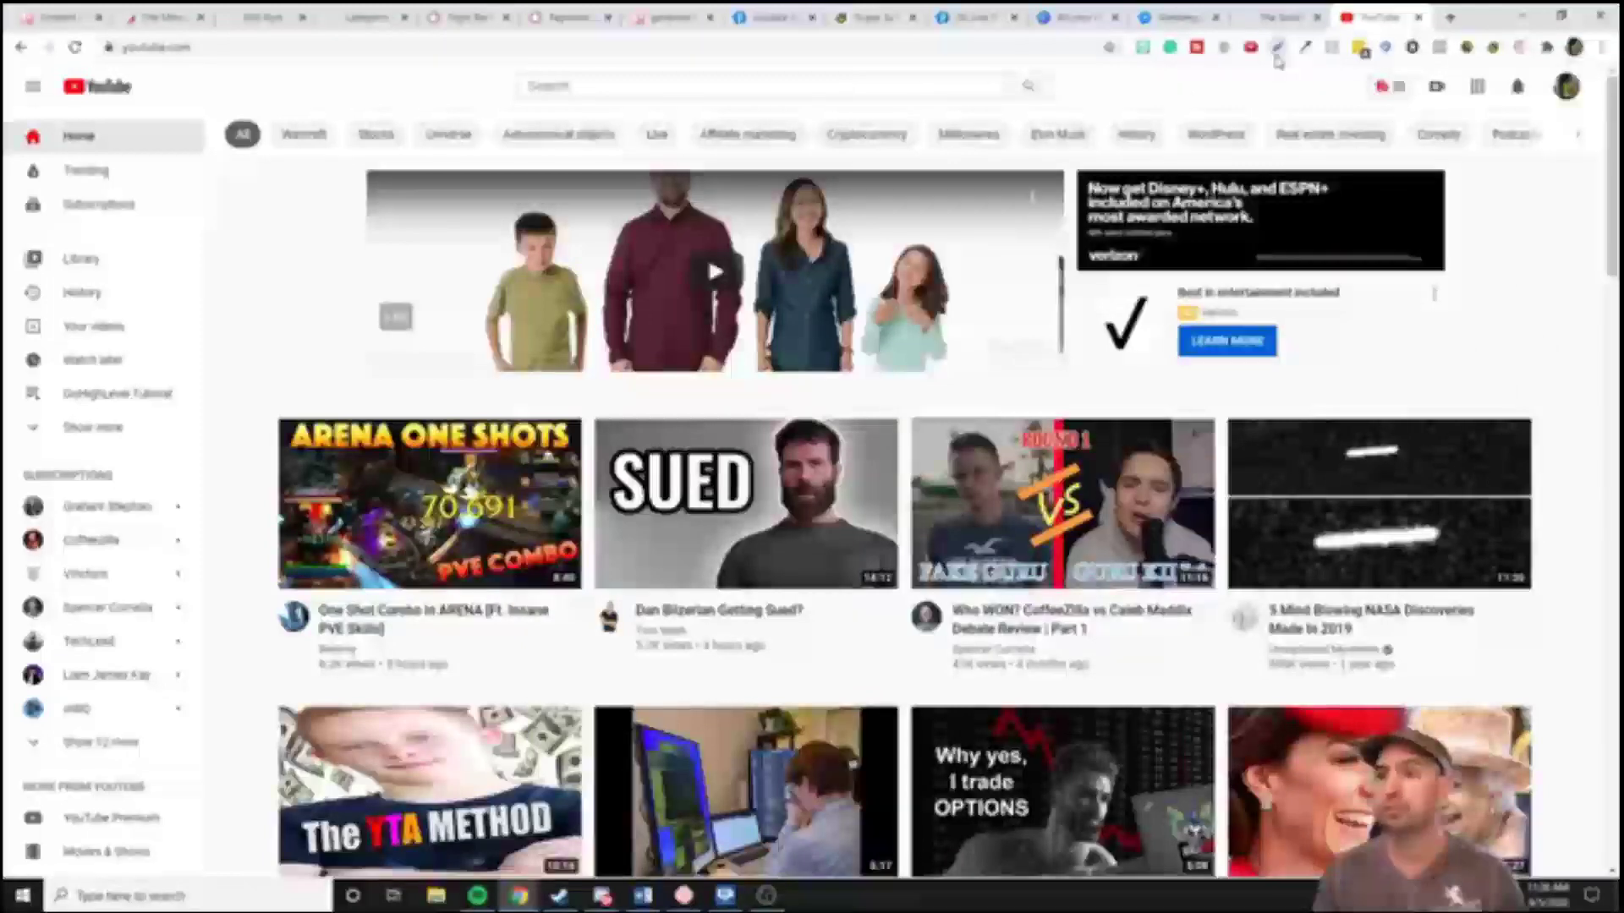
{"action": "left_click_drag", "start_coordinate": [121, 127], "coordinate": [1374, 810]}
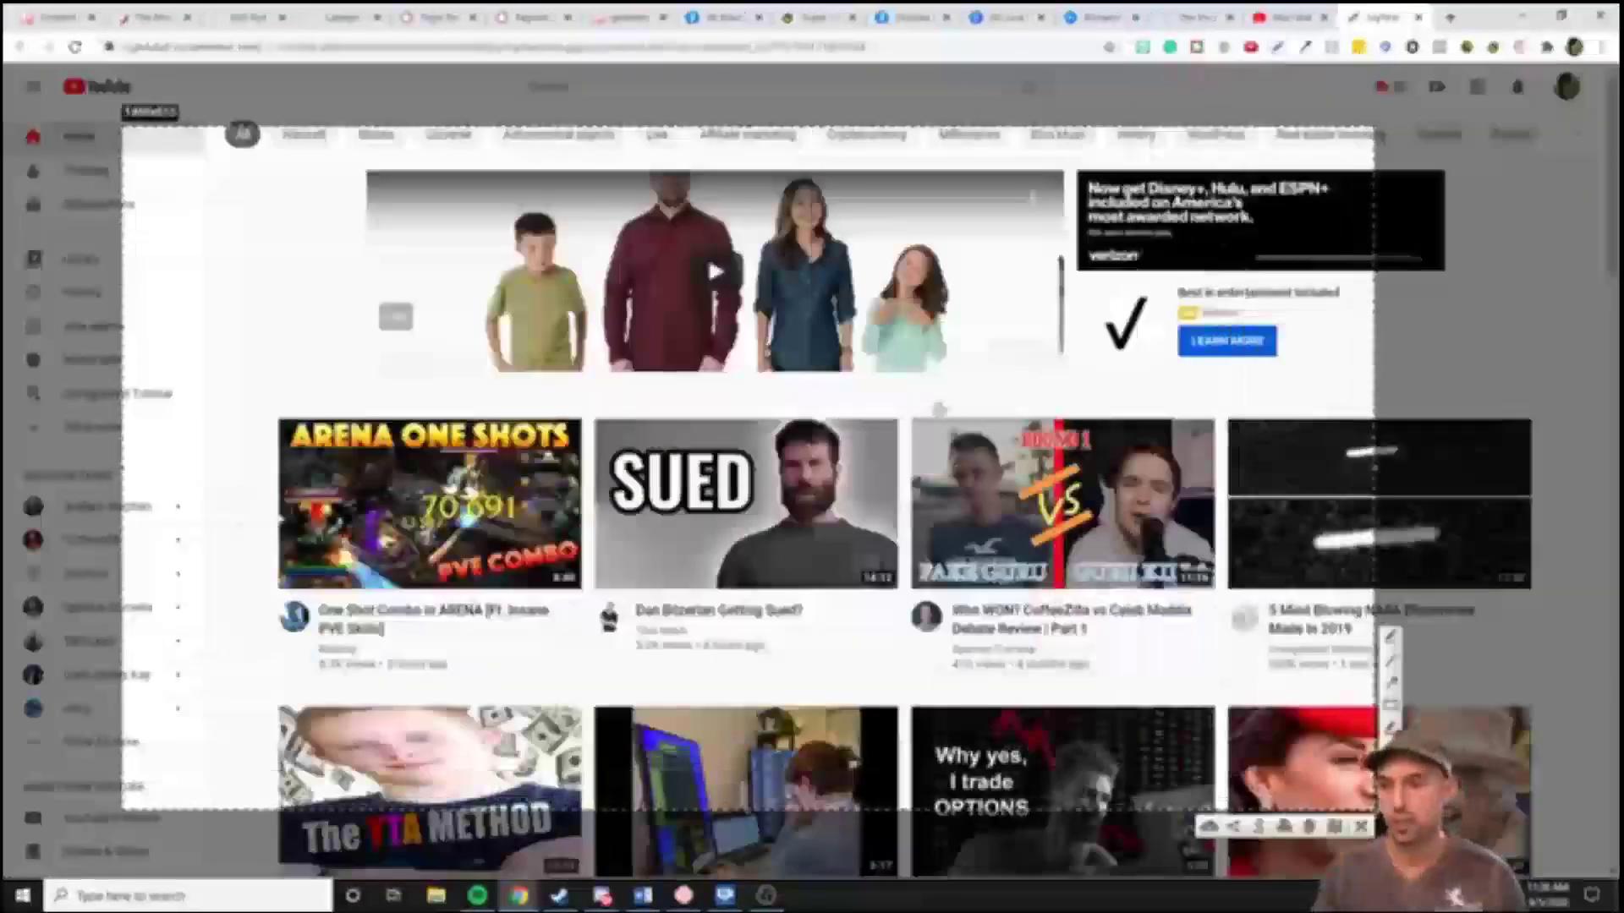
{"action": "left_click", "coordinate": [1279, 49]}
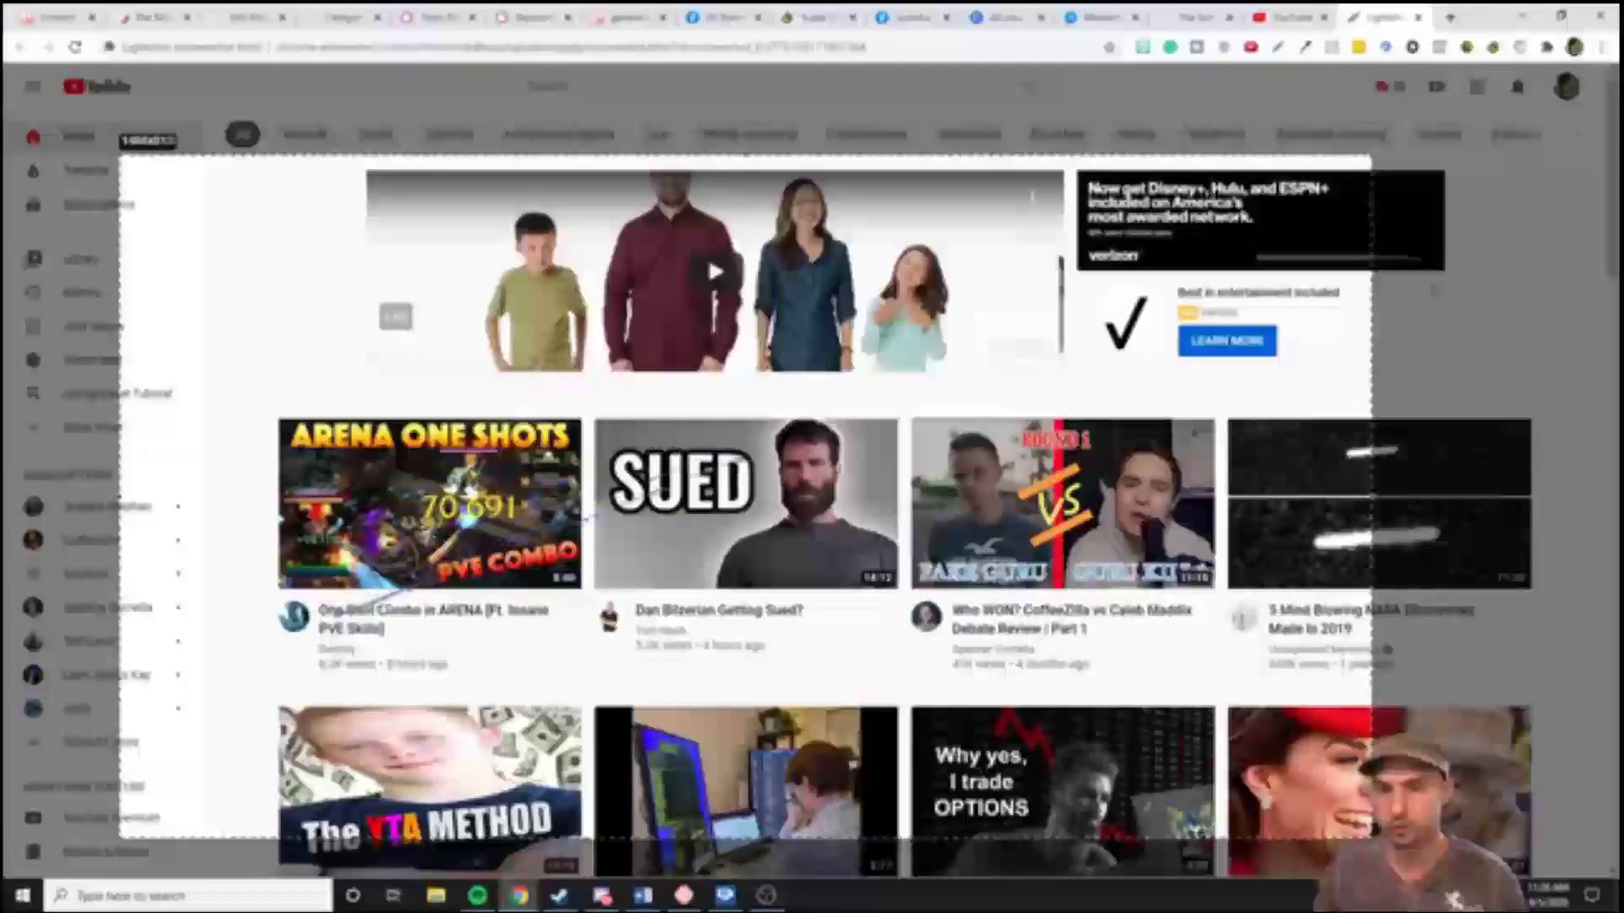
{"action": "mouse_move", "coordinate": [356, 609]}
{"action": "left_mouse_down"}
{"action": "mouse_move", "coordinate": [948, 501]}
{"action": "mouse_move", "coordinate": [924, 487]}
{"action": "left_mouse_up"}
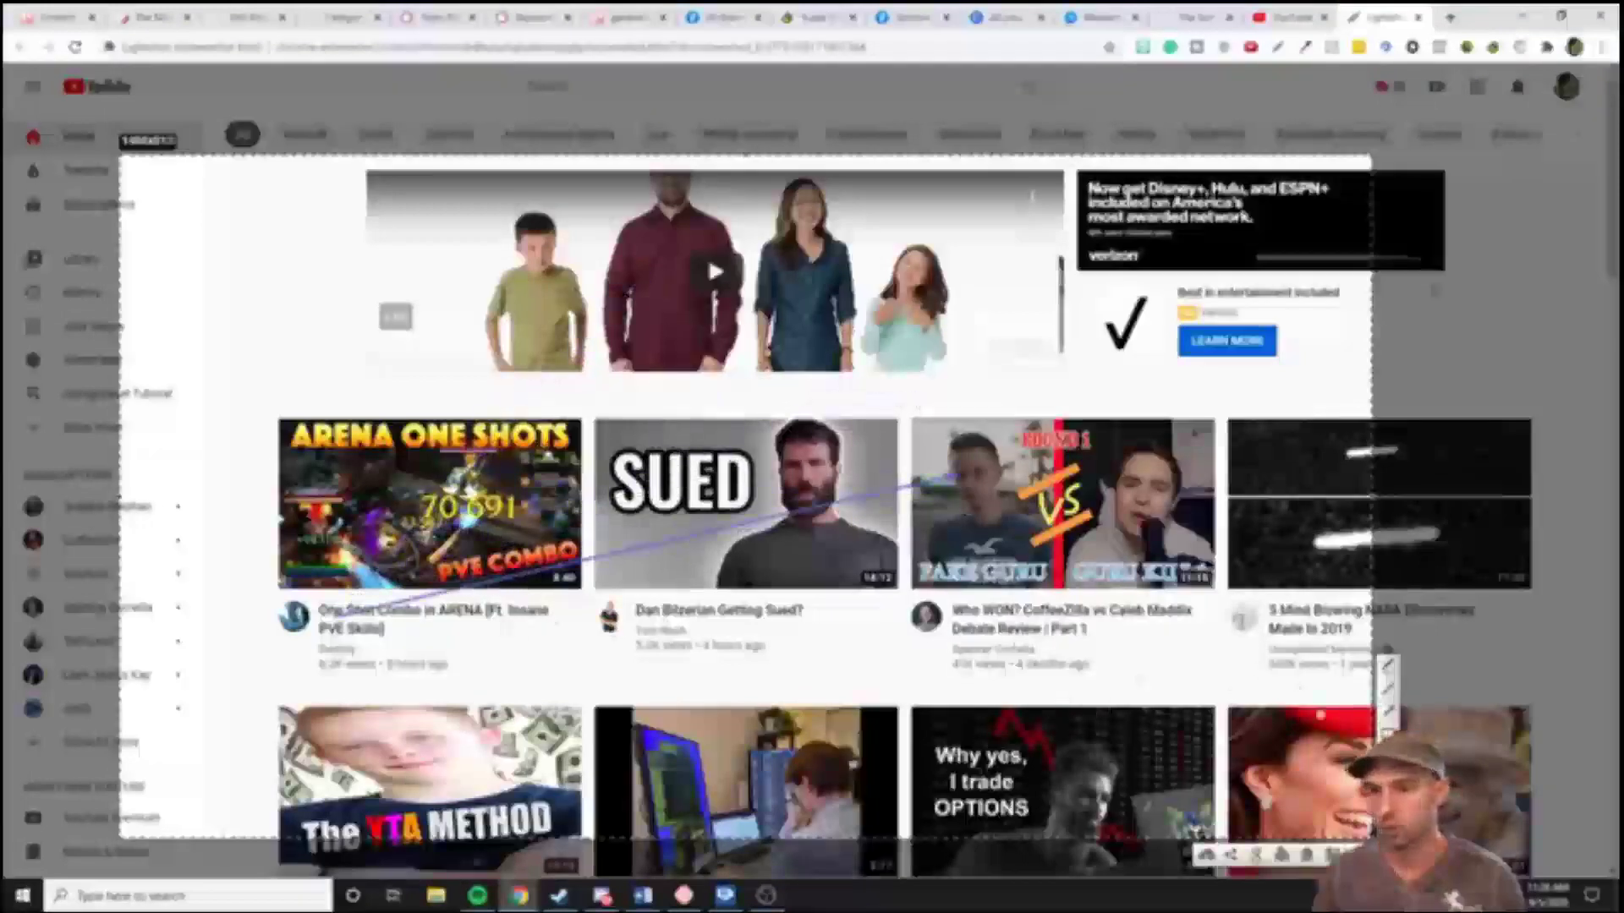
{"action": "left_click_drag", "start_coordinate": [225, 620], "coordinate": [293, 628]}
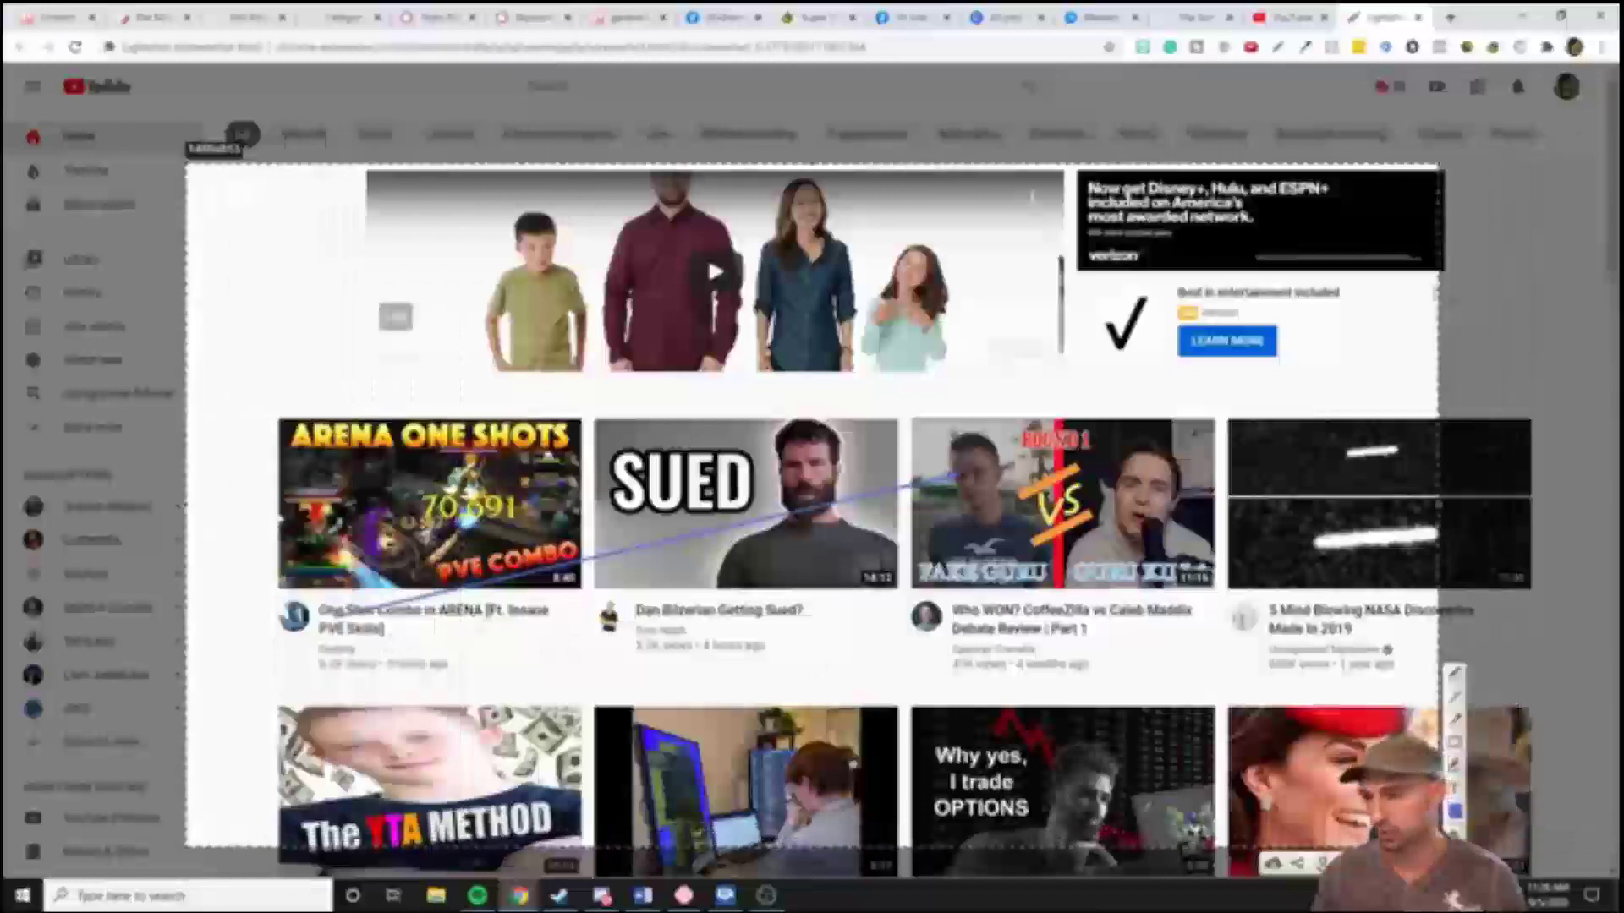
{"action": "mouse_move", "coordinate": [387, 702]}
{"action": "left_mouse_down"}
{"action": "mouse_move", "coordinate": [647, 616]}
{"action": "mouse_move", "coordinate": [627, 624]}
{"action": "left_mouse_up"}
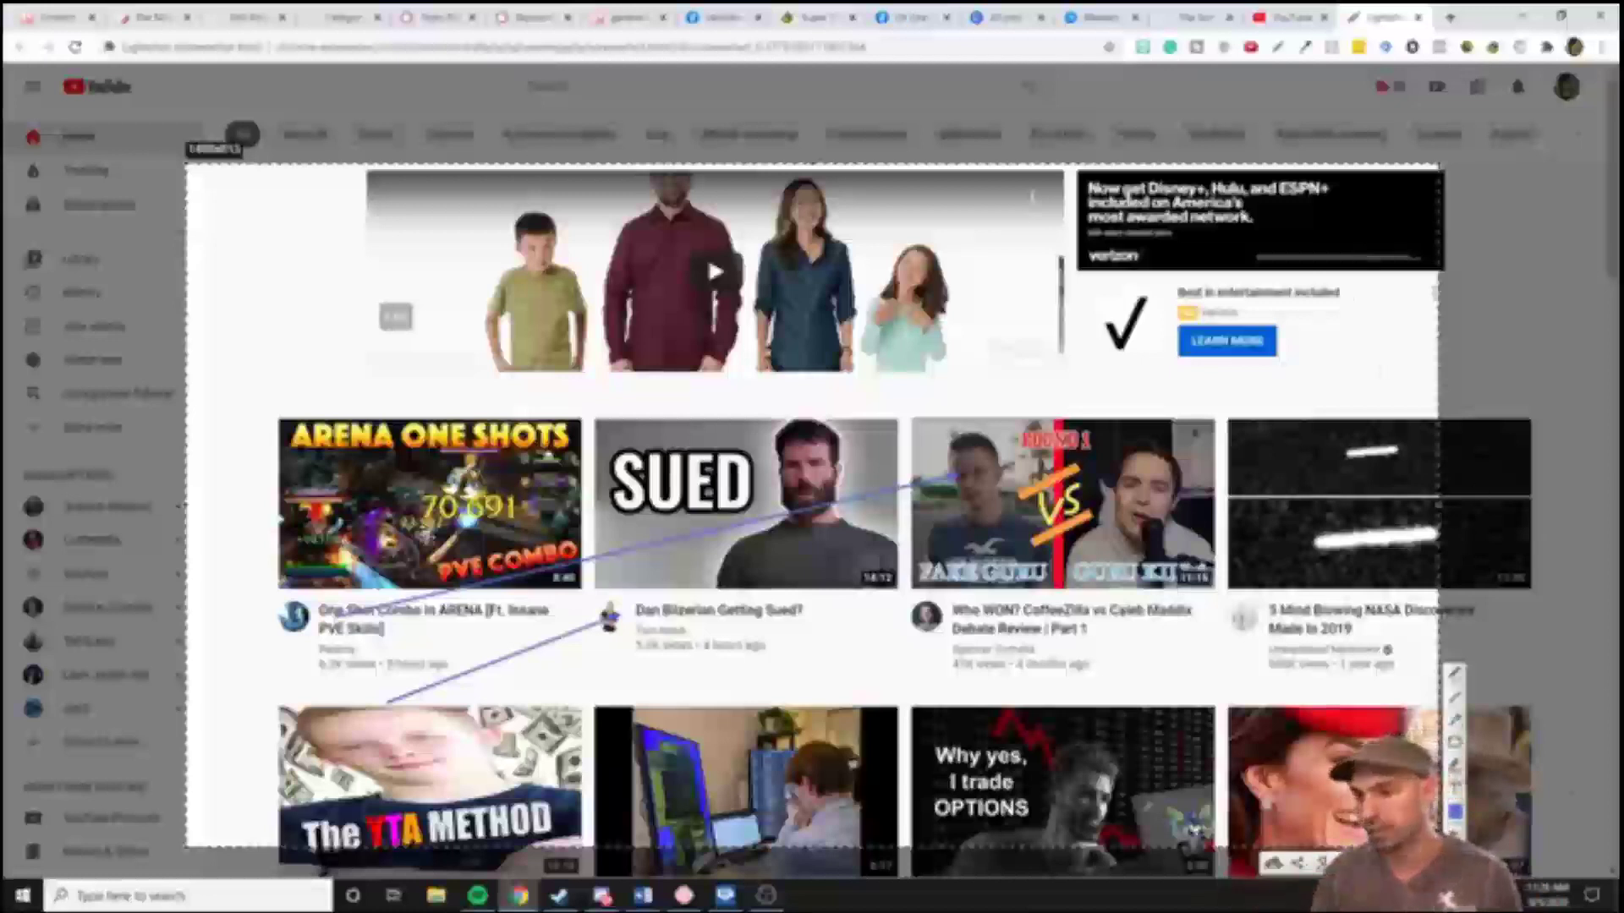
{"action": "left_click", "coordinate": [1418, 17]}
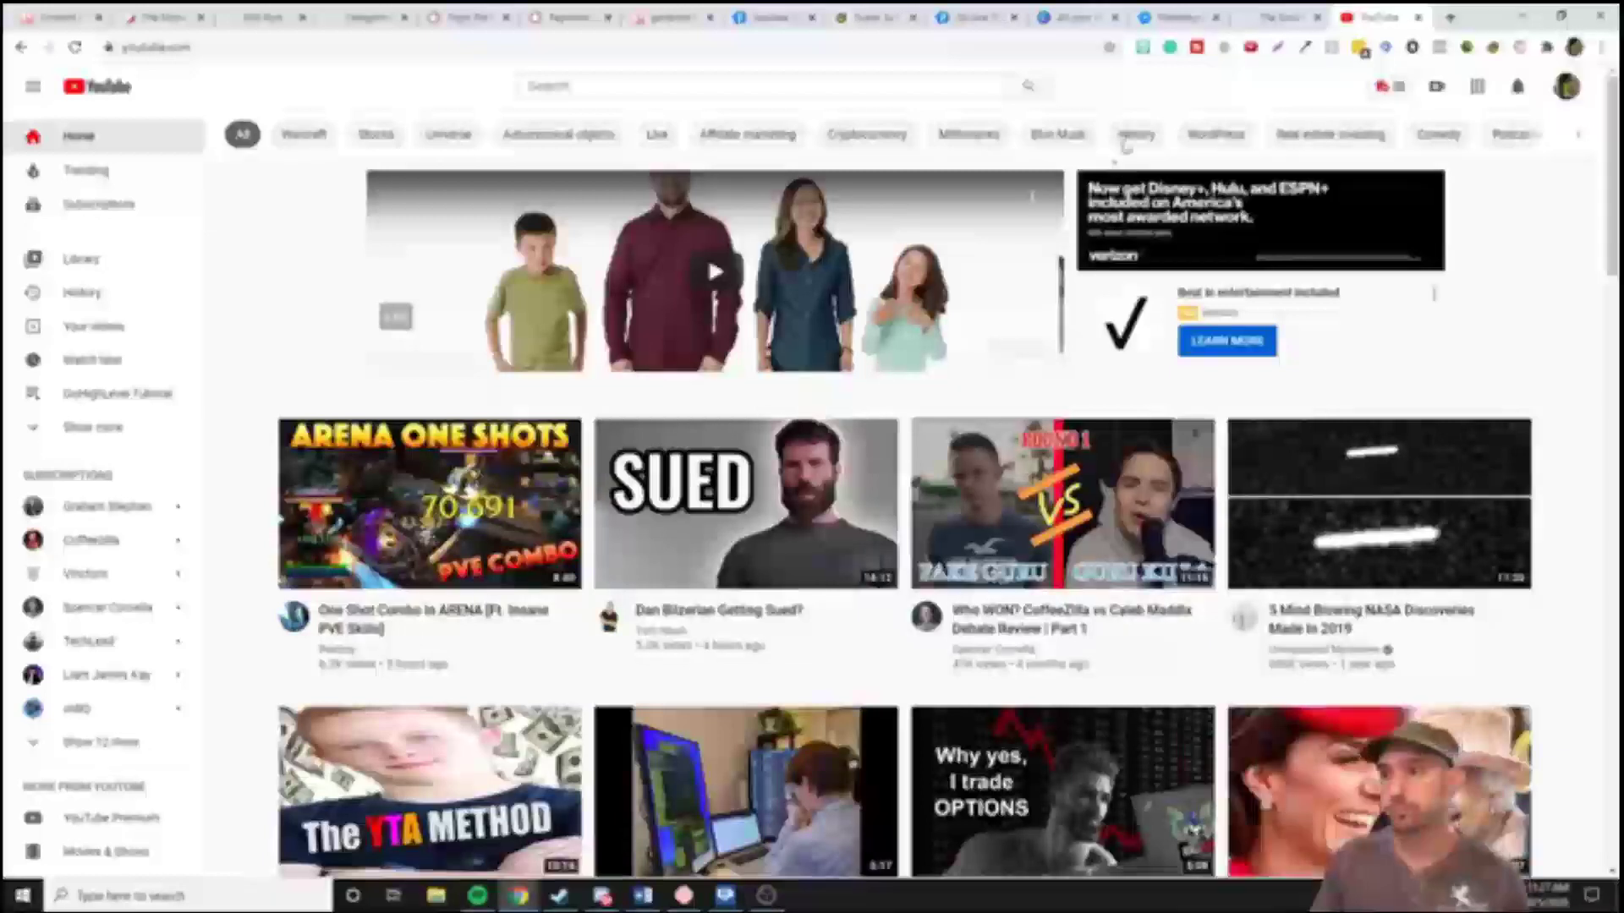
Look over the Bitmoji stickers, and load canva.com in a new tab showing all existing designs
{"action": "left_click", "coordinate": [1143, 51]}
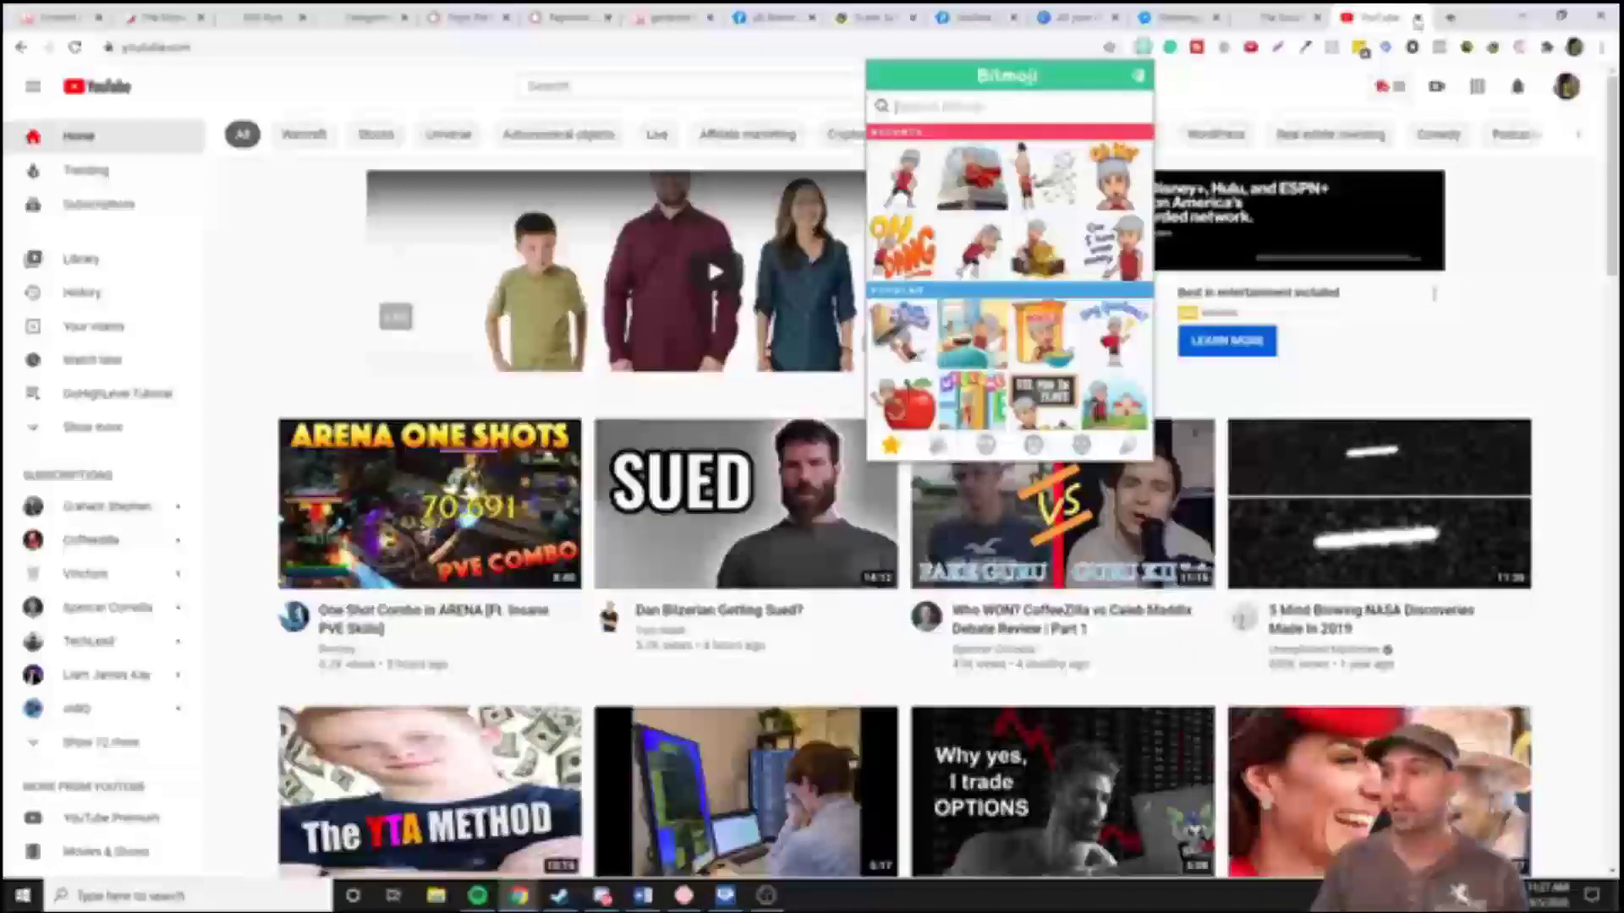
{"action": "left_click", "coordinate": [1448, 17]}
{"action": "type", "text": "canva.com"}
{"action": "key", "text": "Return"}
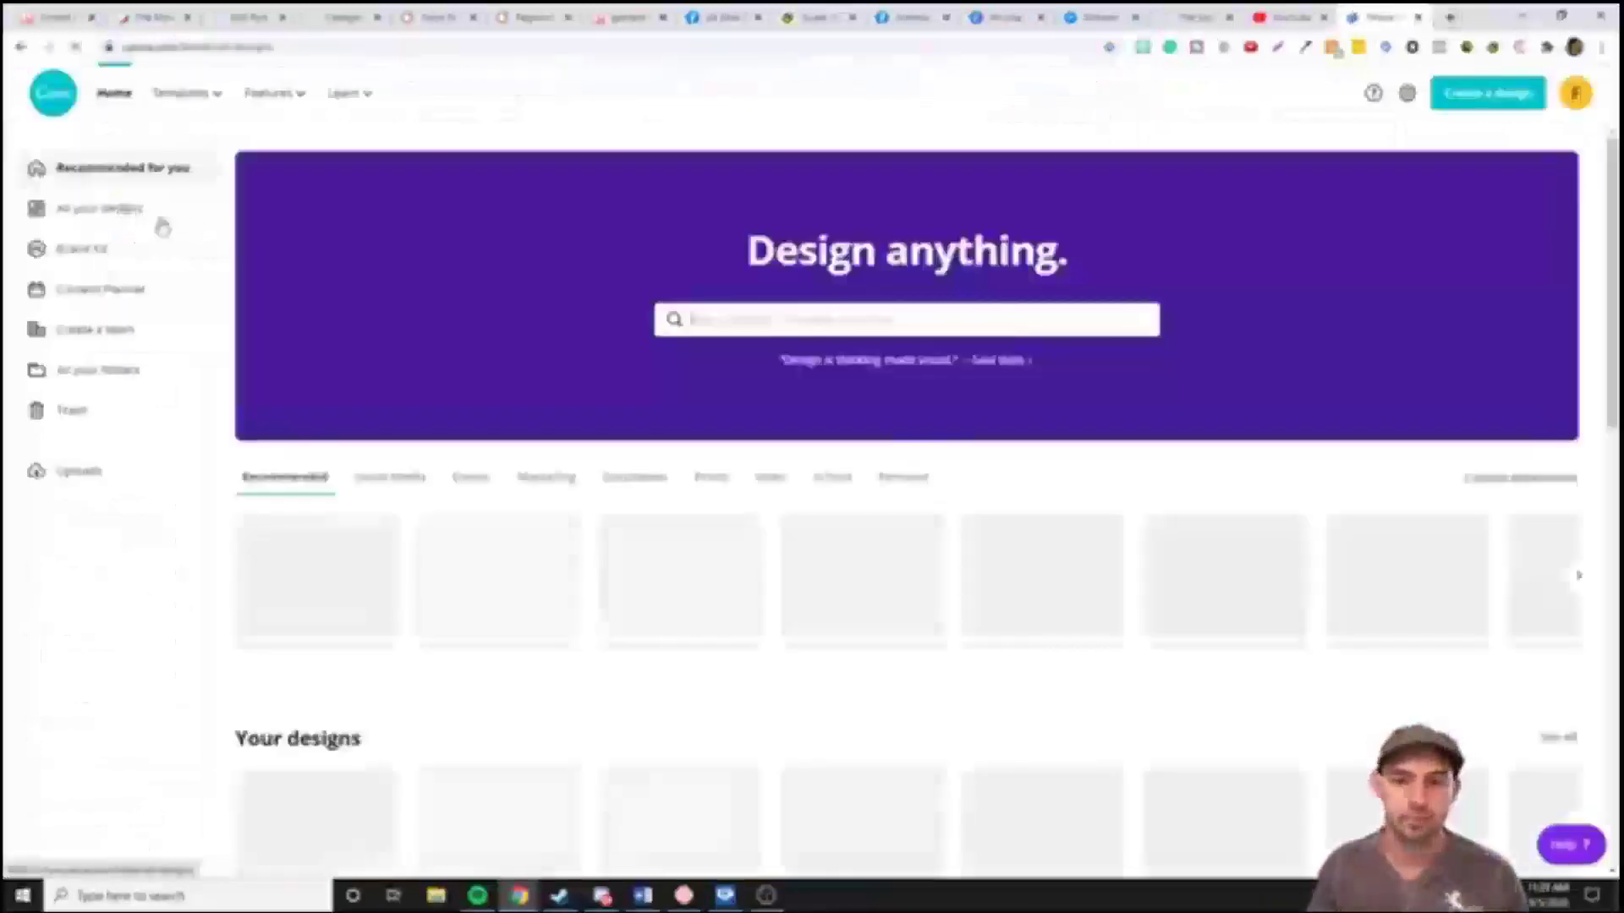
{"action": "left_click", "coordinate": [159, 221]}
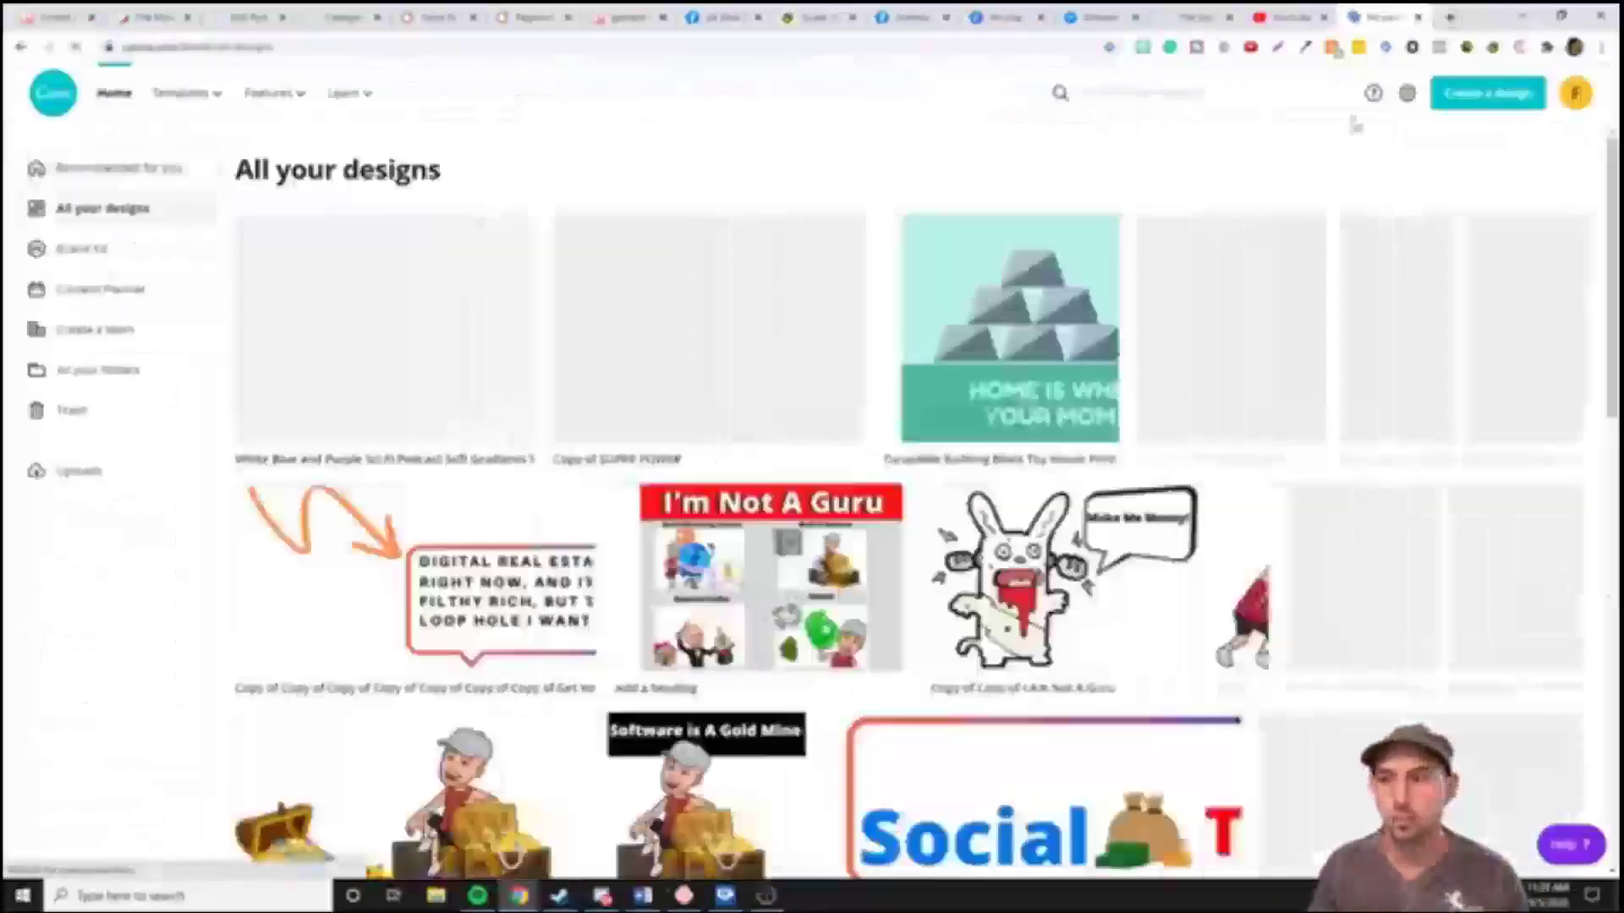
Load the Partner Program sales page in another new tab
{"action": "left_click", "coordinate": [1449, 17]}
{"action": "type", "text": "thebig"}
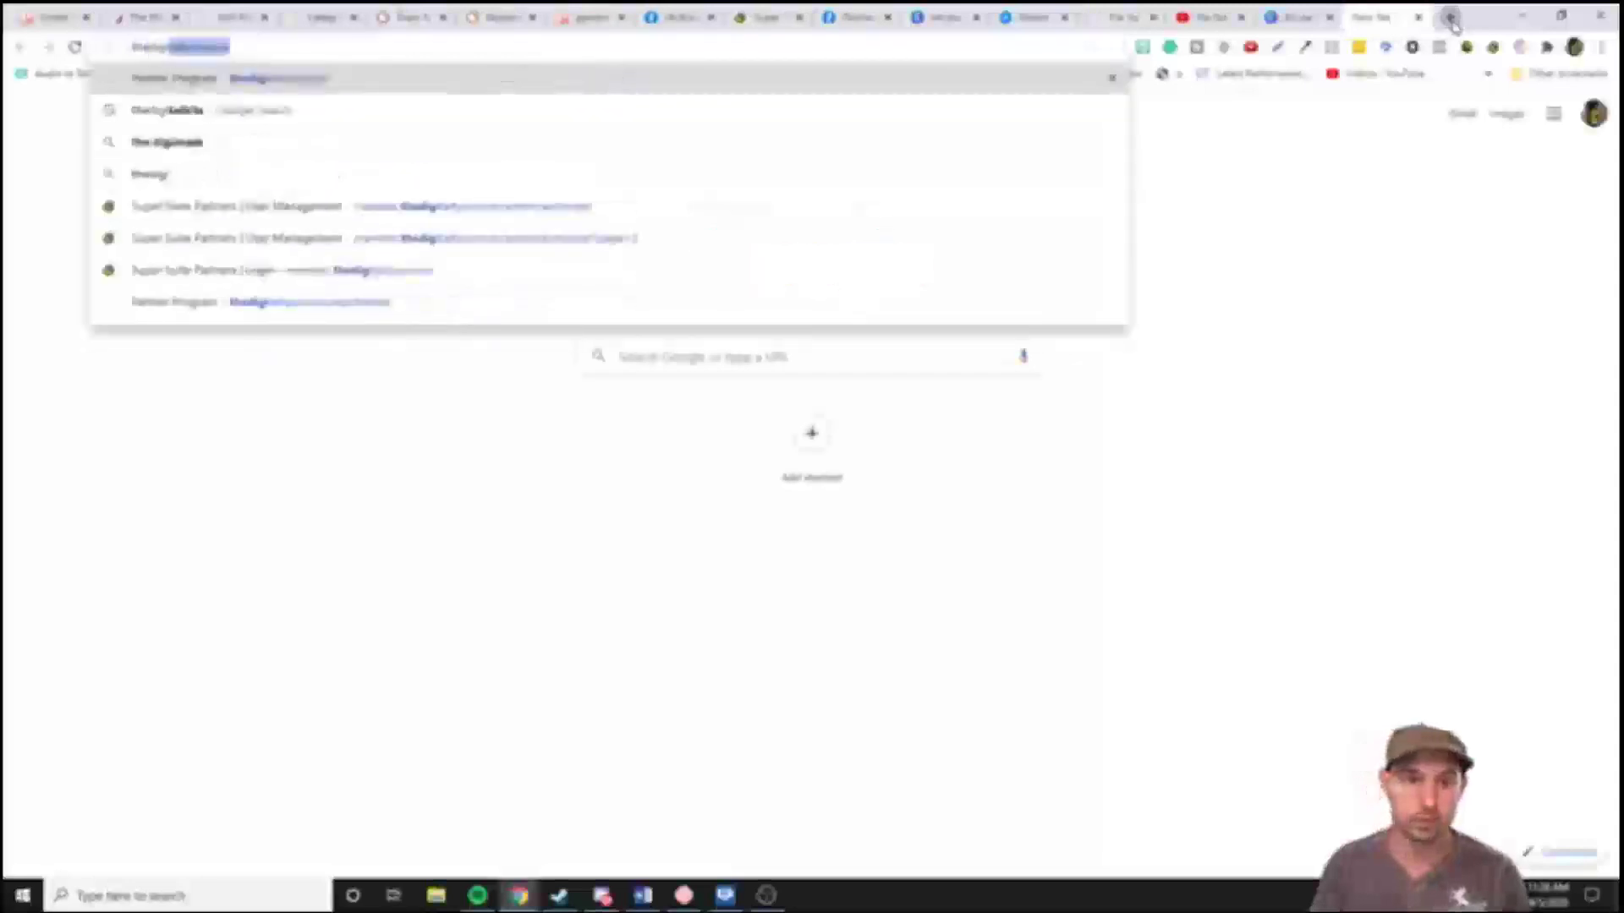
{"action": "key", "text": "Return"}
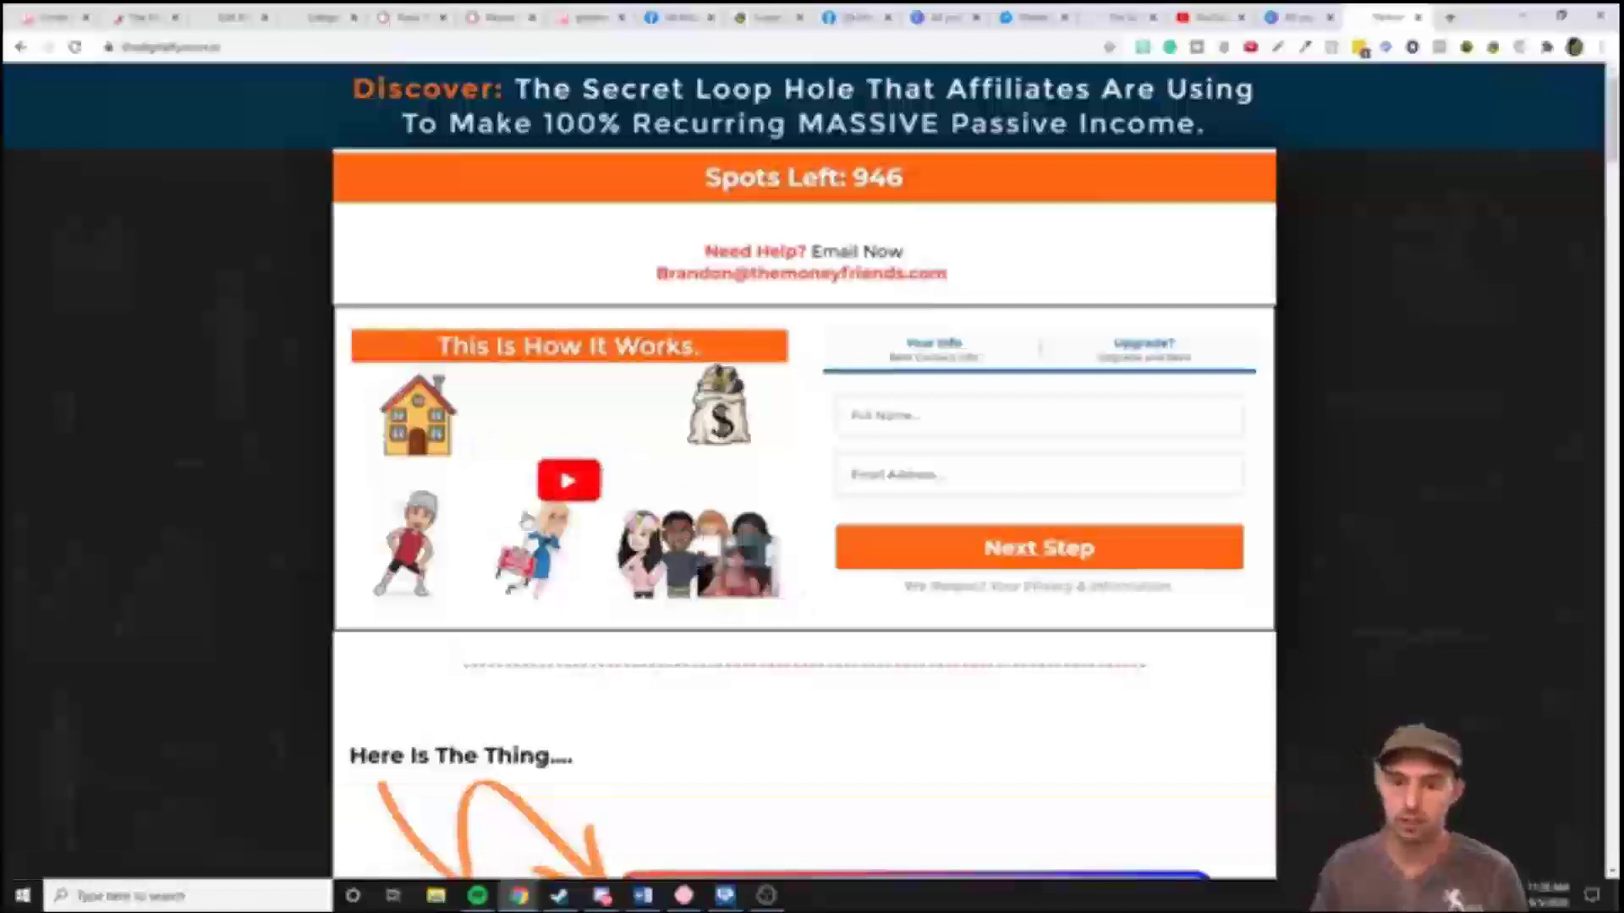
Examine the sales page's Bitmoji artwork, income stream sections, customer comments and partner video testimonials
{"action": "scroll", "coordinate": [508, 486], "scroll_direction": "down", "scroll_amount": 2}
{"action": "scroll", "coordinate": [583, 555], "scroll_direction": "down", "scroll_amount": 5}
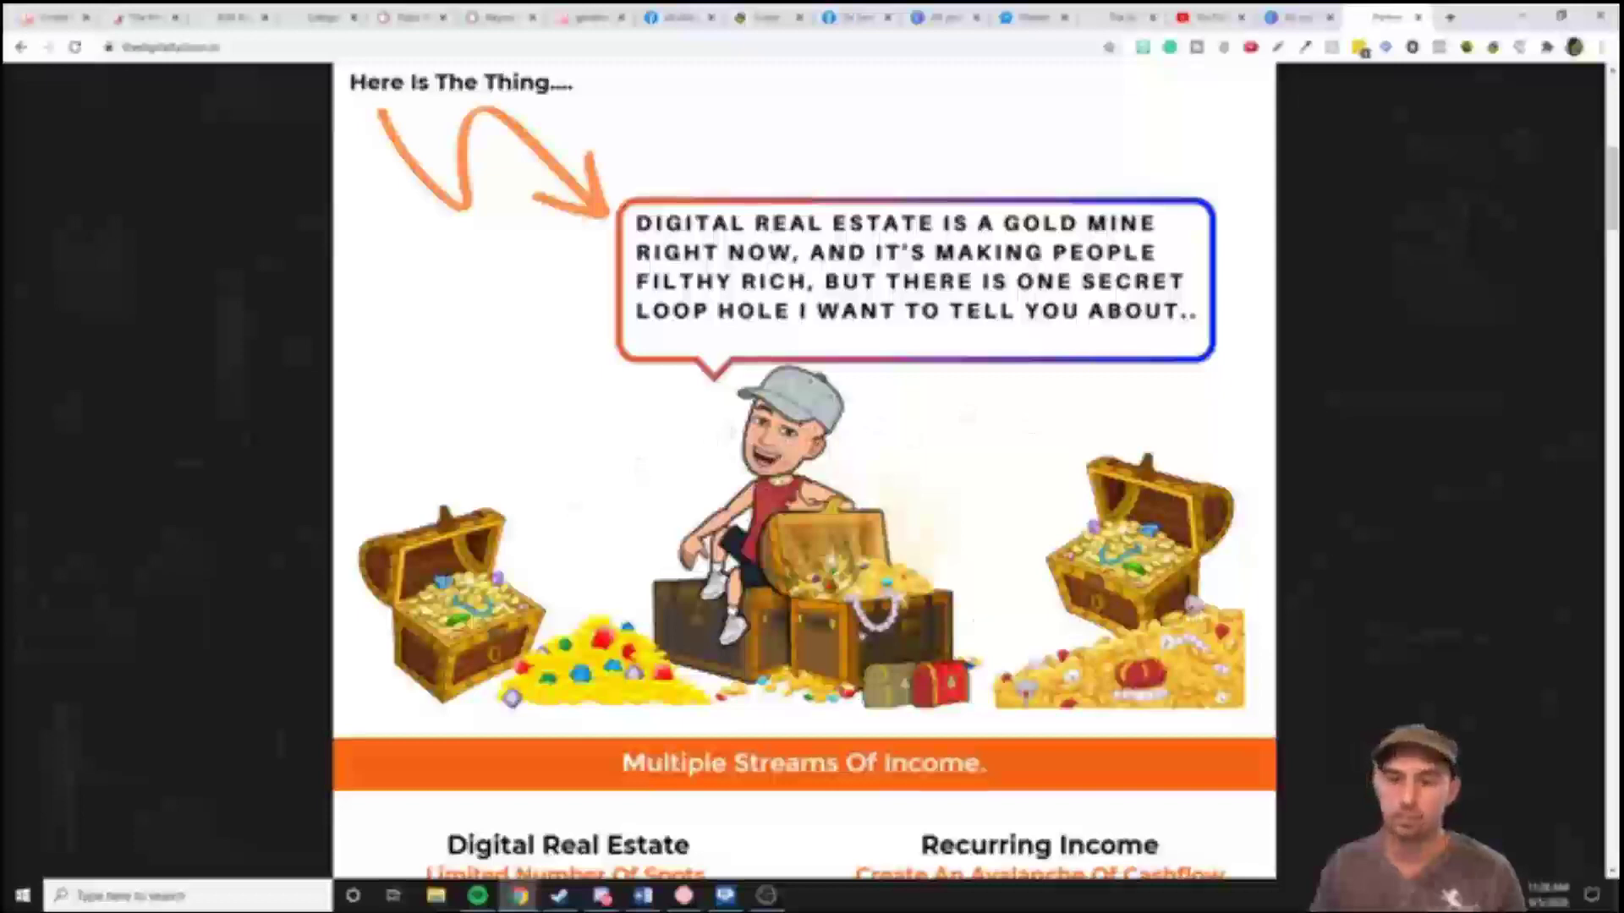
{"action": "scroll", "coordinate": [803, 474], "scroll_direction": "down", "scroll_amount": 15}
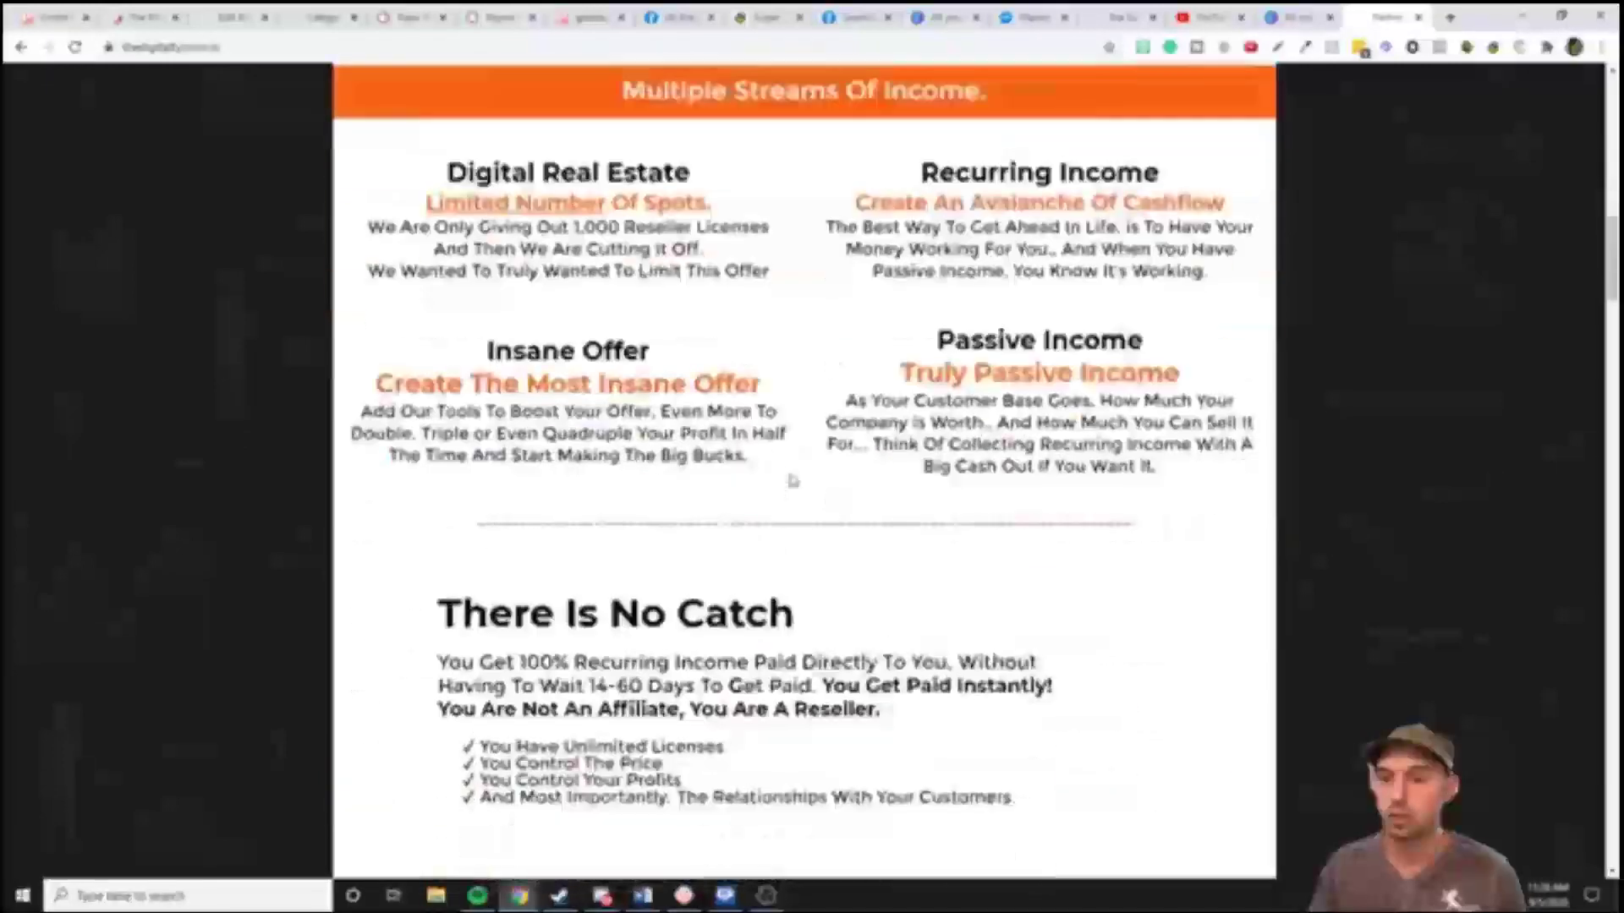
{"action": "scroll", "coordinate": [804, 474], "scroll_direction": "down", "scroll_amount": 20}
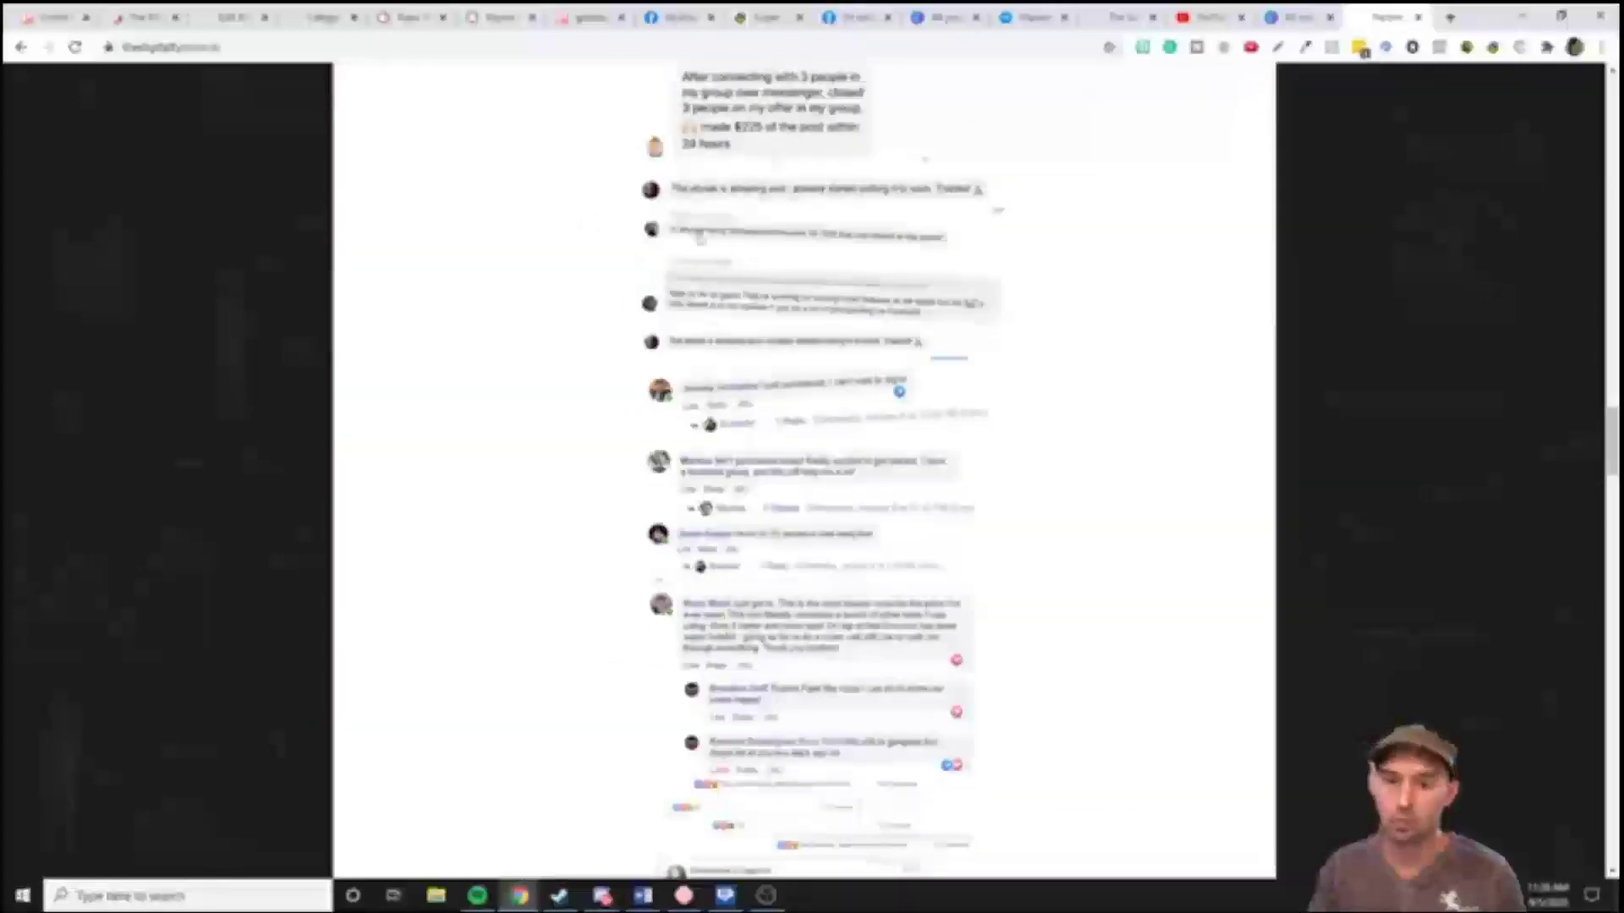
{"action": "scroll", "coordinate": [774, 233], "scroll_direction": "down", "scroll_amount": 10}
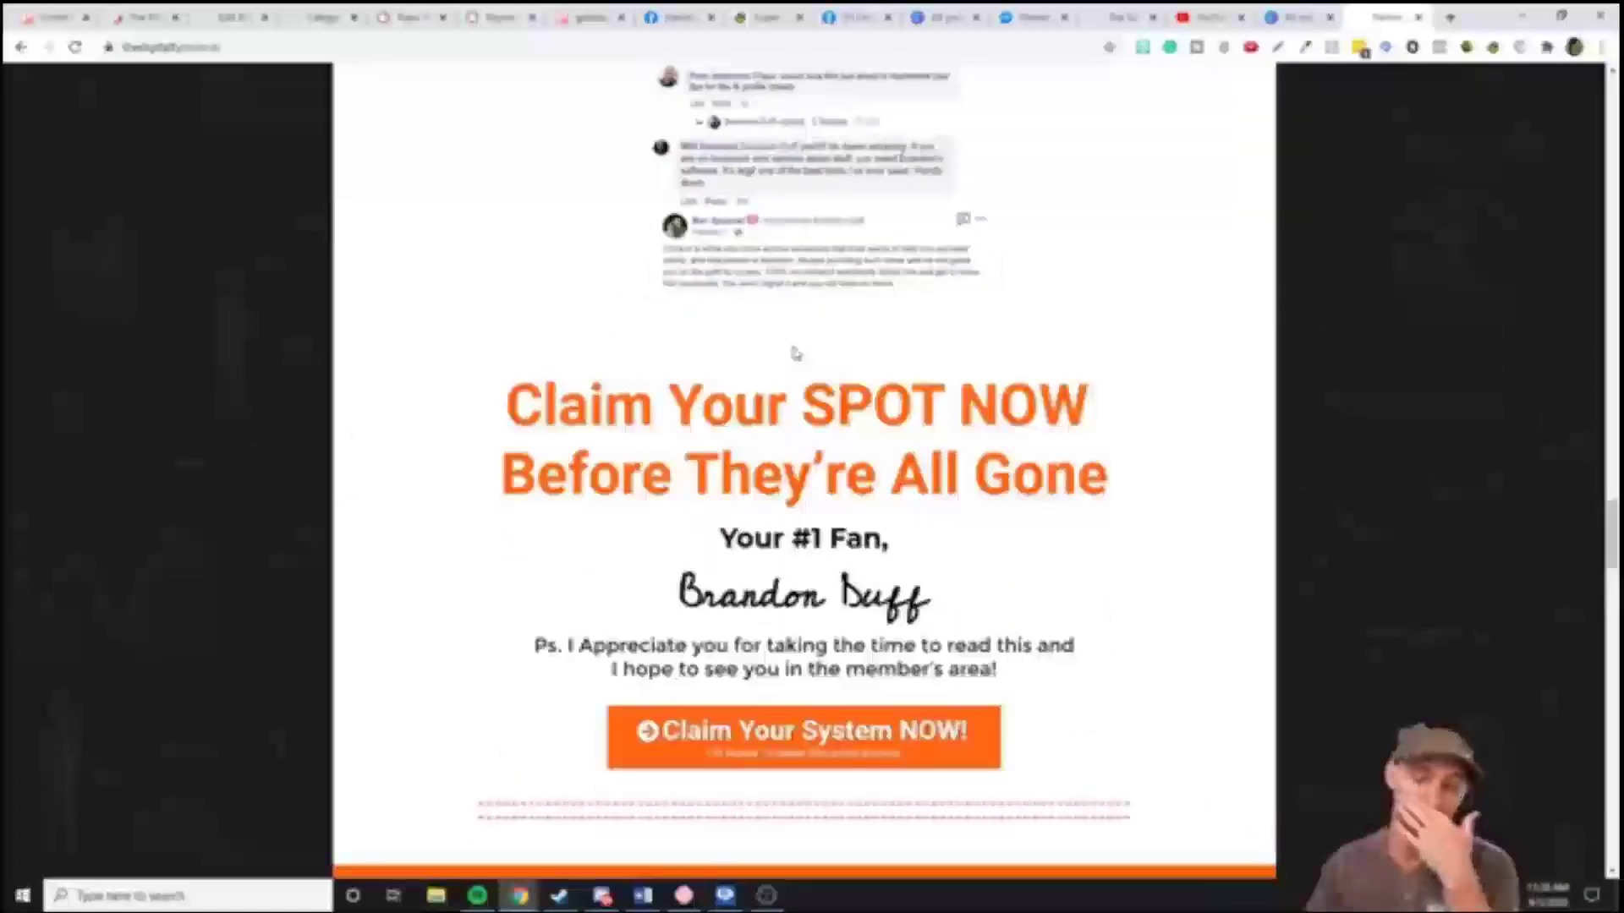
{"action": "scroll", "coordinate": [915, 406], "scroll_direction": "down", "scroll_amount": 6}
{"action": "scroll", "coordinate": [919, 416], "scroll_direction": "down", "scroll_amount": 2}
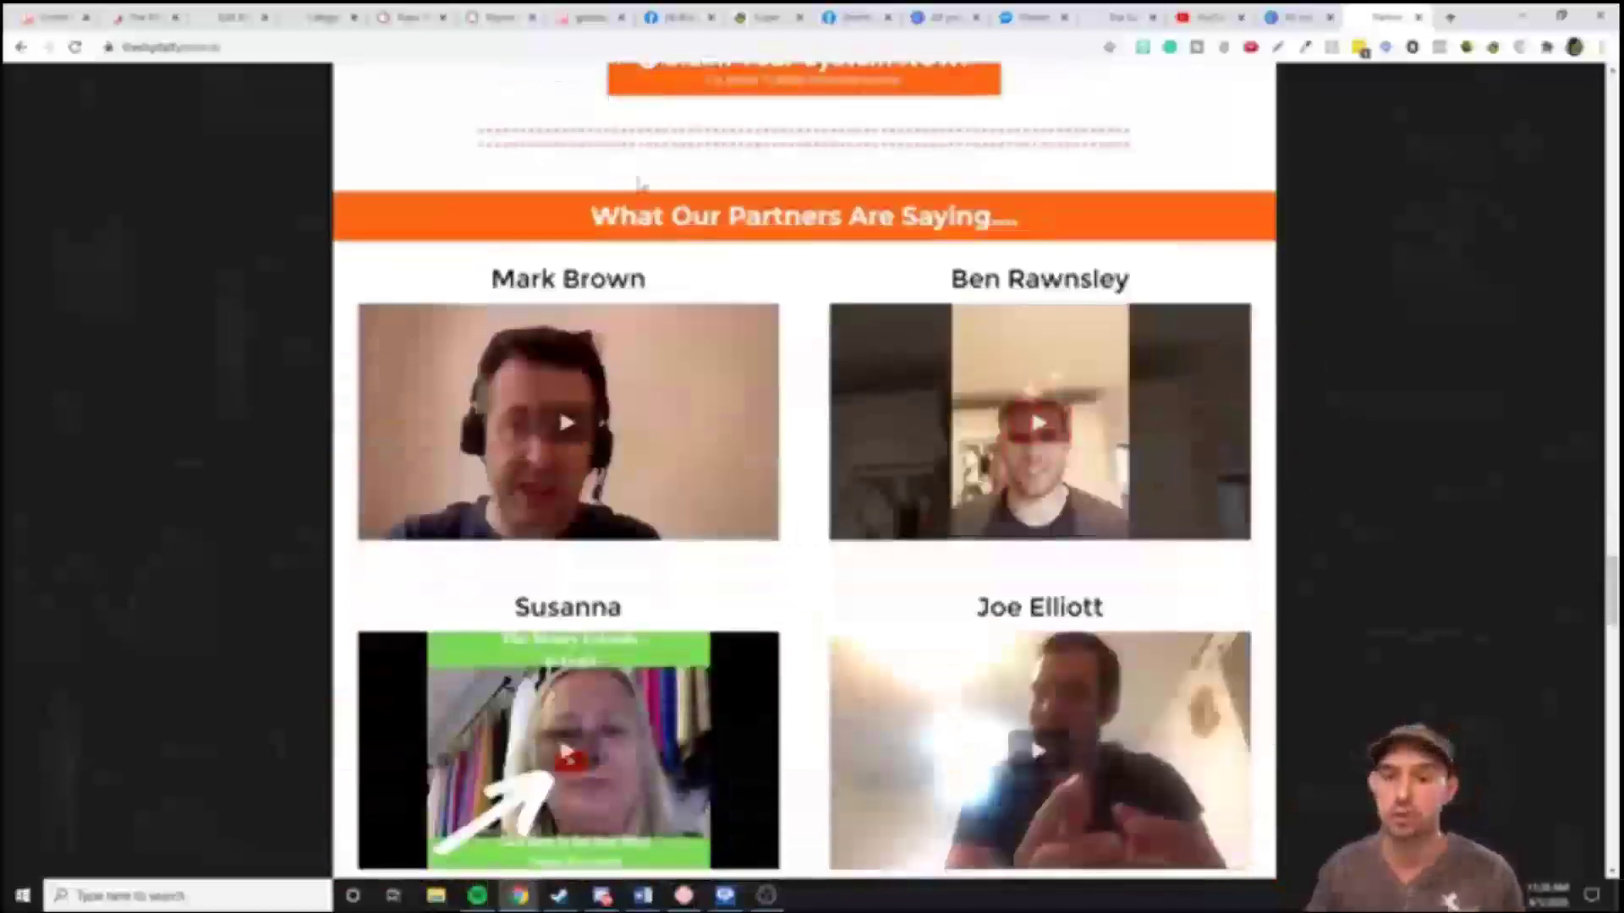
{"action": "scroll", "coordinate": [853, 539], "scroll_direction": "down", "scroll_amount": 11}
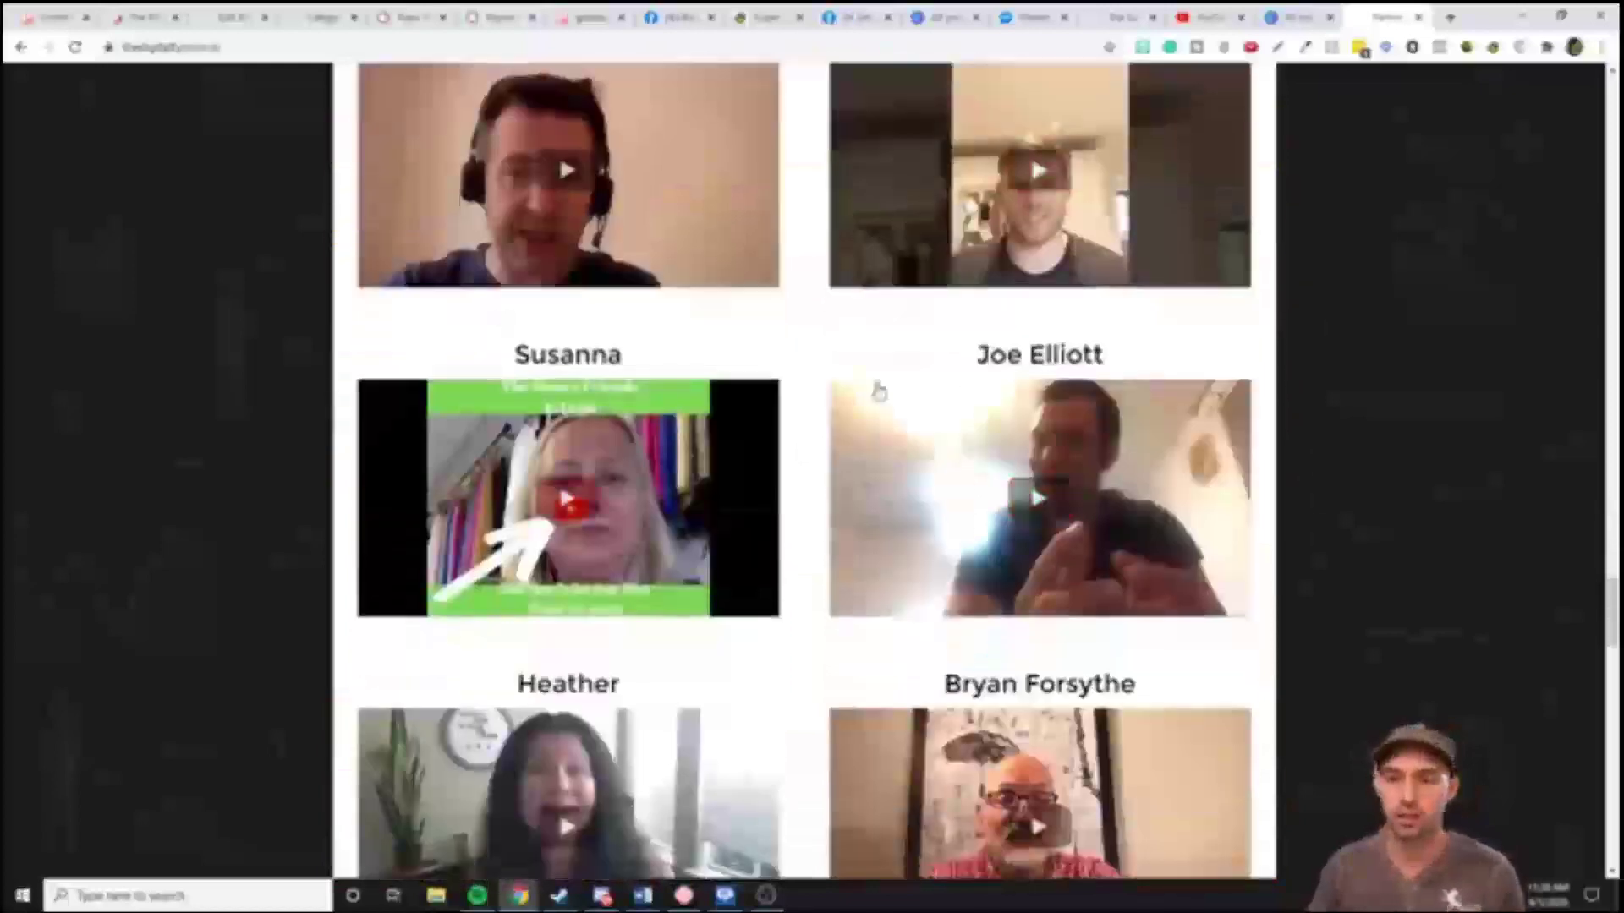
{"action": "scroll", "coordinate": [913, 491], "scroll_direction": "down", "scroll_amount": 4}
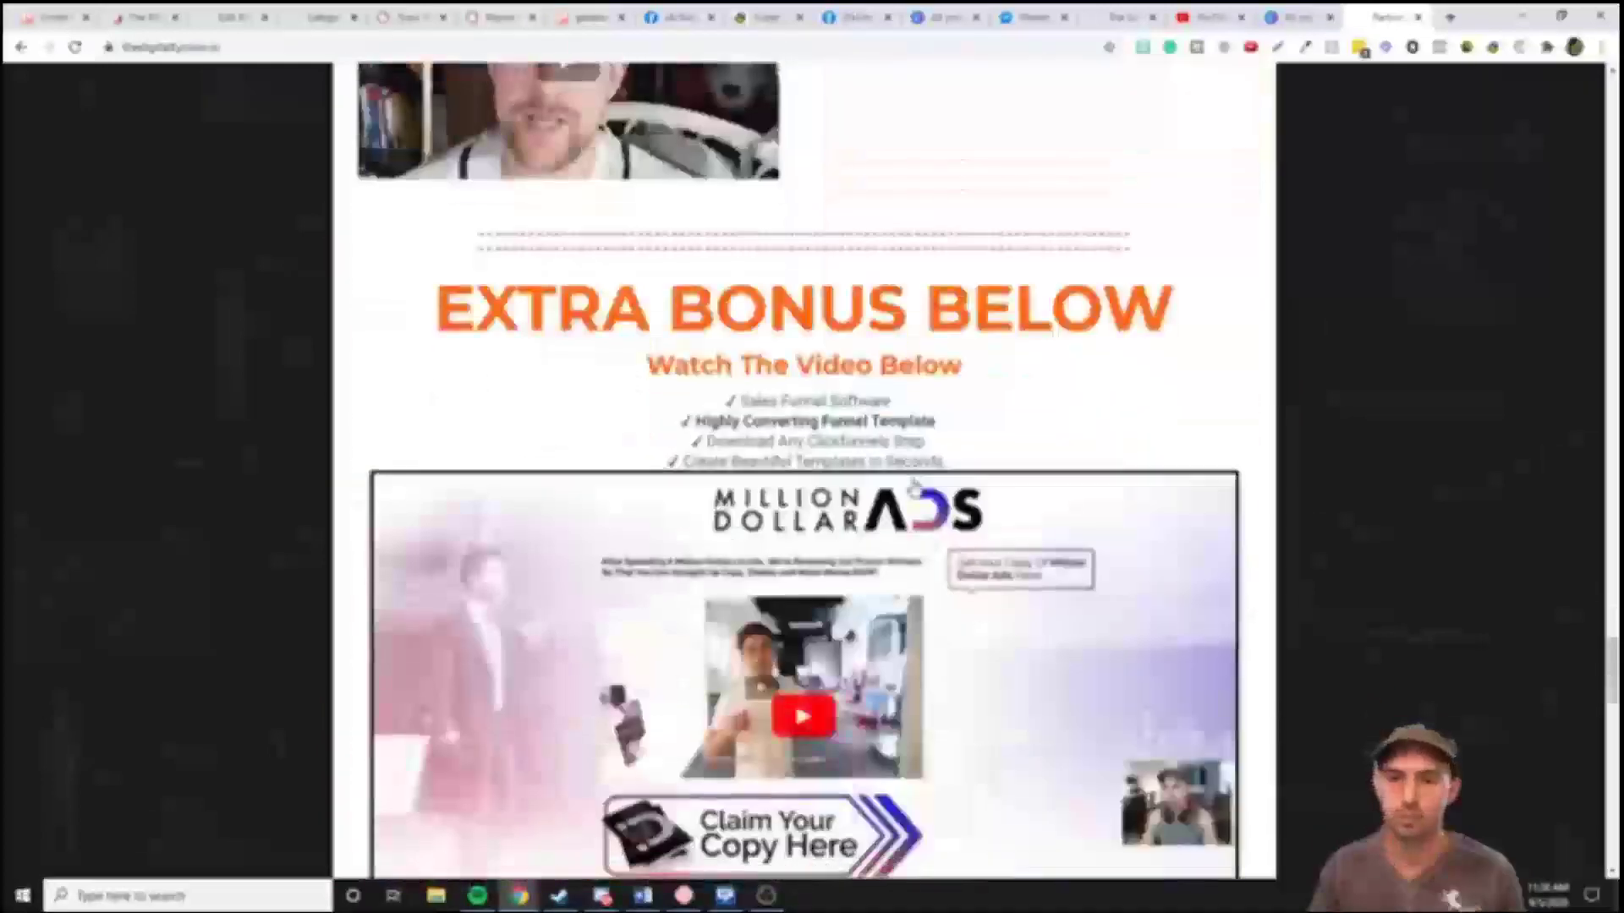
Review the partner testimonials again, and examine the extra bonus, the closing offer summary and the message screenshots below it
{"action": "scroll", "coordinate": [913, 490], "scroll_direction": "up", "scroll_amount": 15}
{"action": "scroll", "coordinate": [762, 389], "scroll_direction": "down", "scroll_amount": 8}
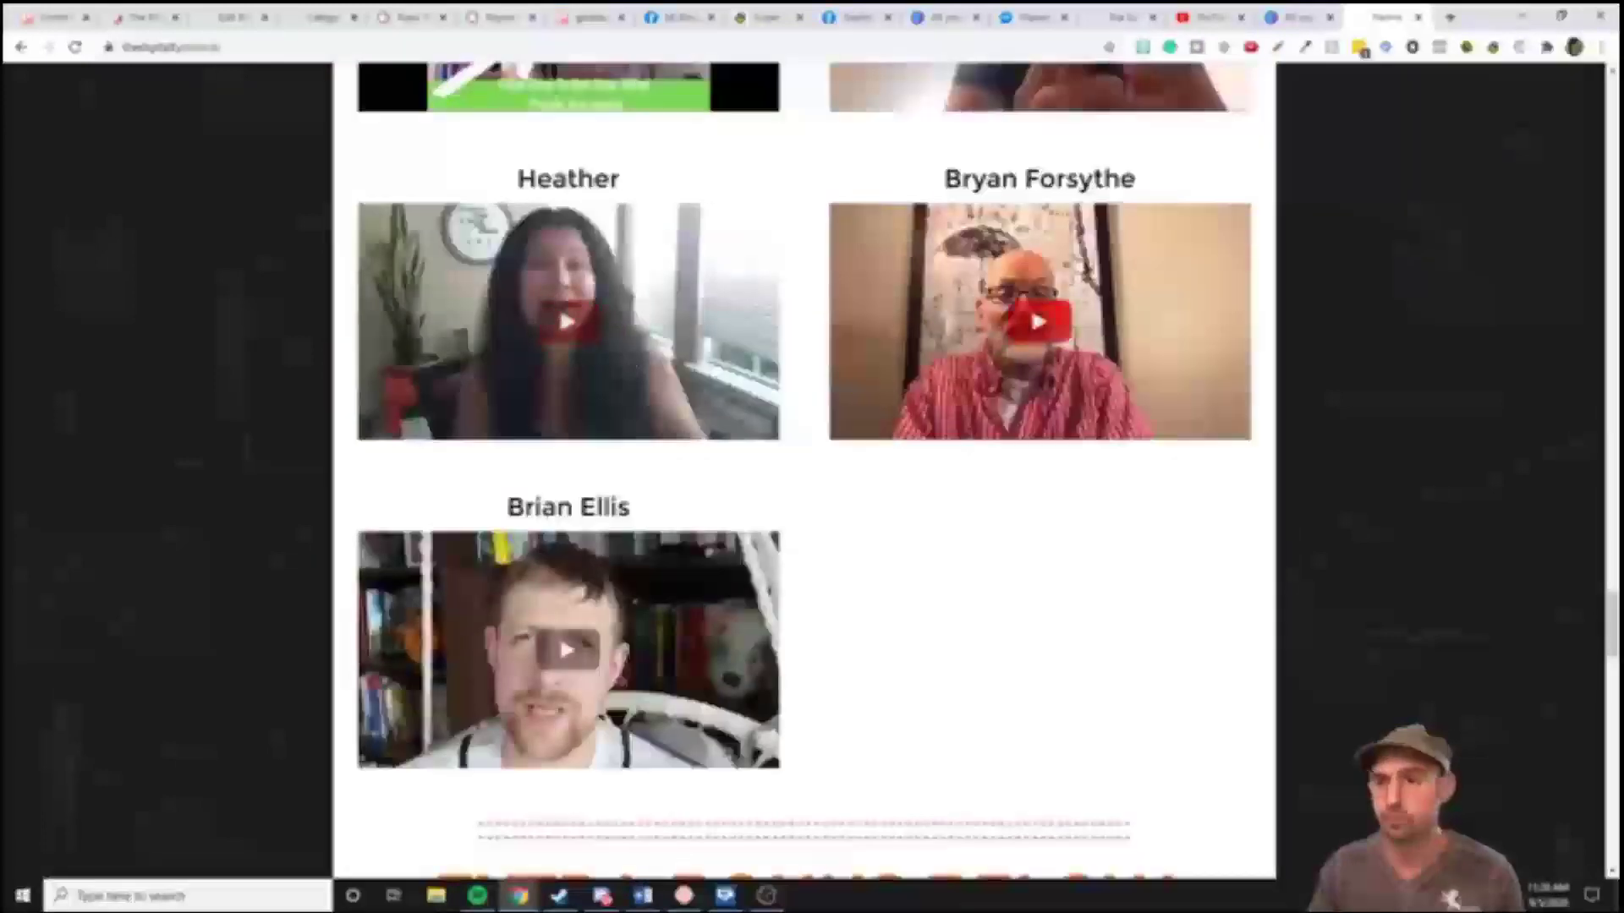
{"action": "scroll", "coordinate": [1018, 460], "scroll_direction": "down", "scroll_amount": 4}
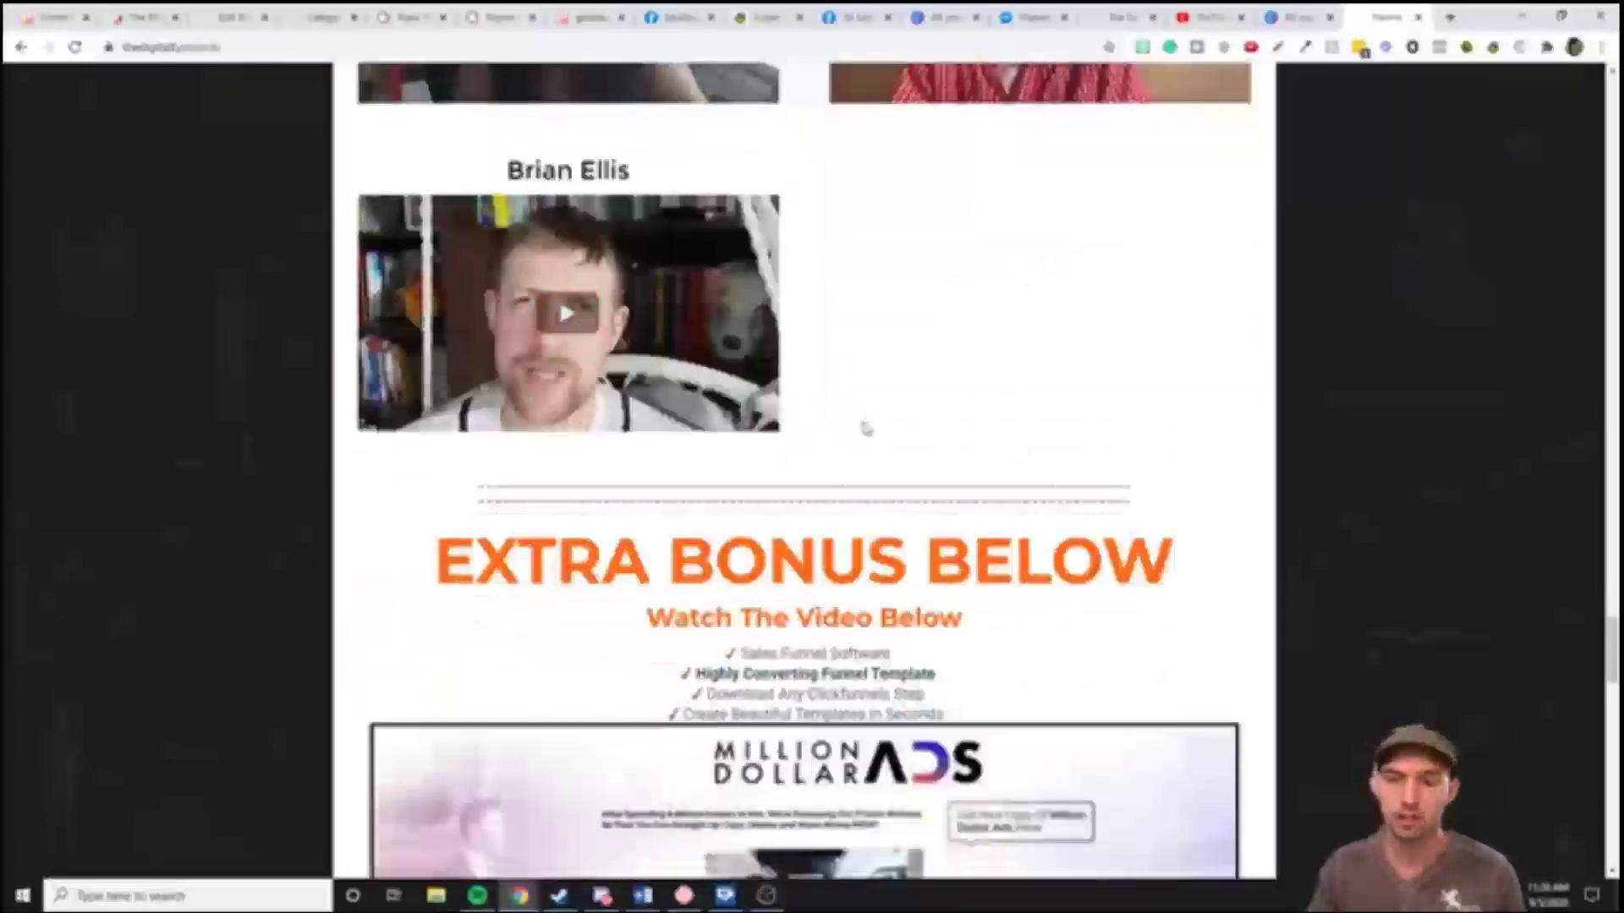
{"action": "scroll", "coordinate": [863, 428], "scroll_direction": "down", "scroll_amount": 7}
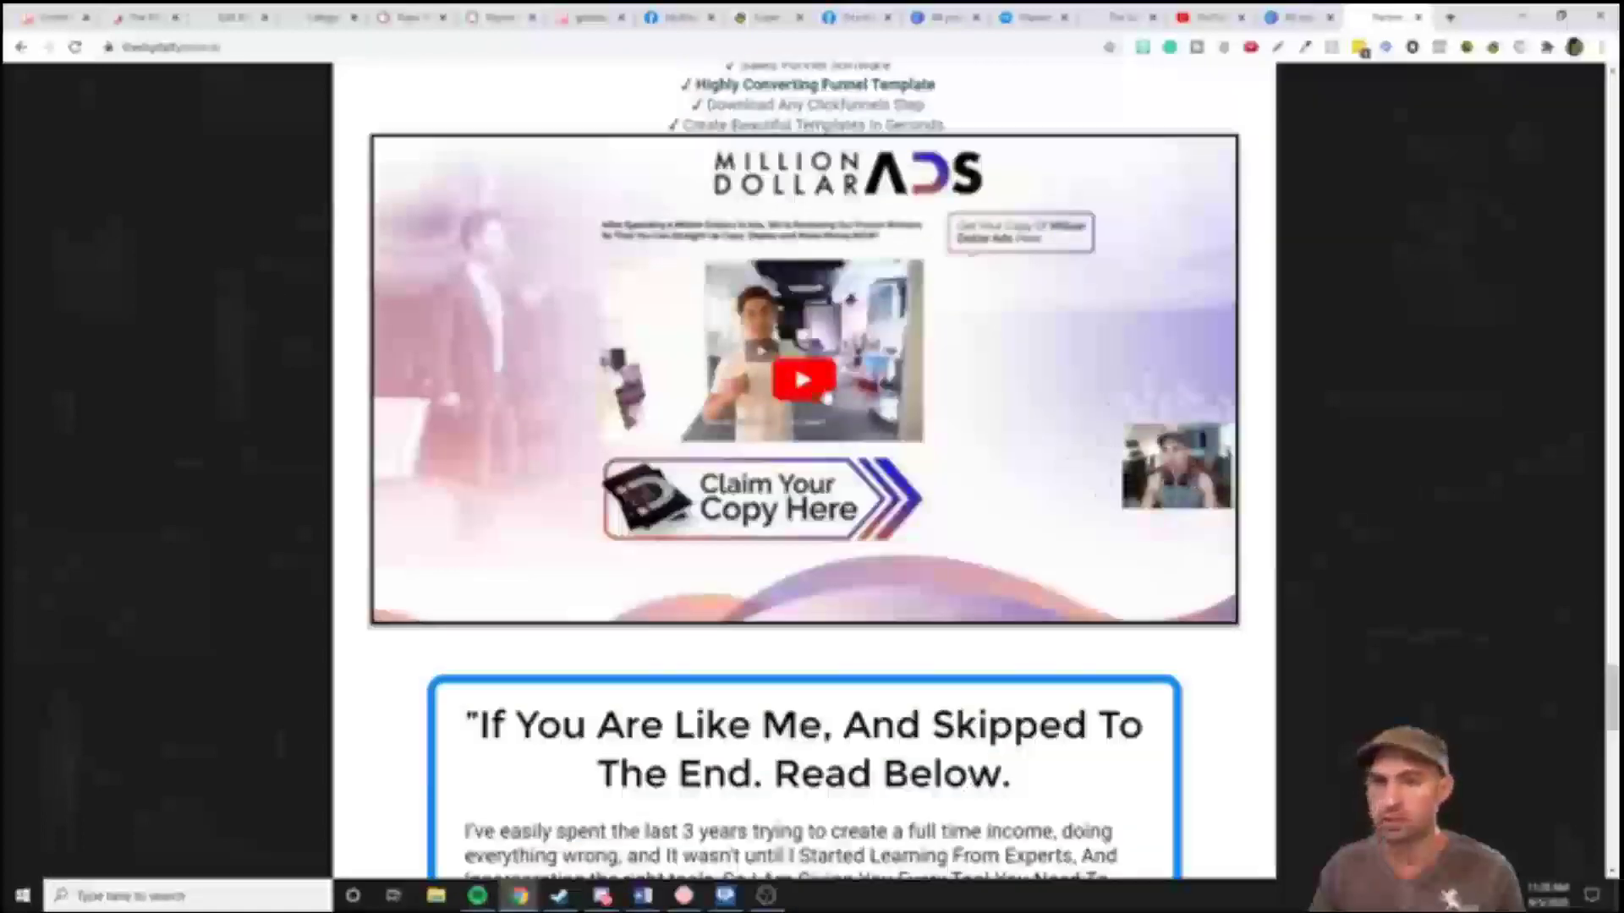
{"action": "scroll", "coordinate": [826, 398], "scroll_direction": "down", "scroll_amount": 7}
{"action": "scroll", "coordinate": [826, 398], "scroll_direction": "down", "scroll_amount": 6}
{"action": "scroll", "coordinate": [826, 422], "scroll_direction": "up", "scroll_amount": 4}
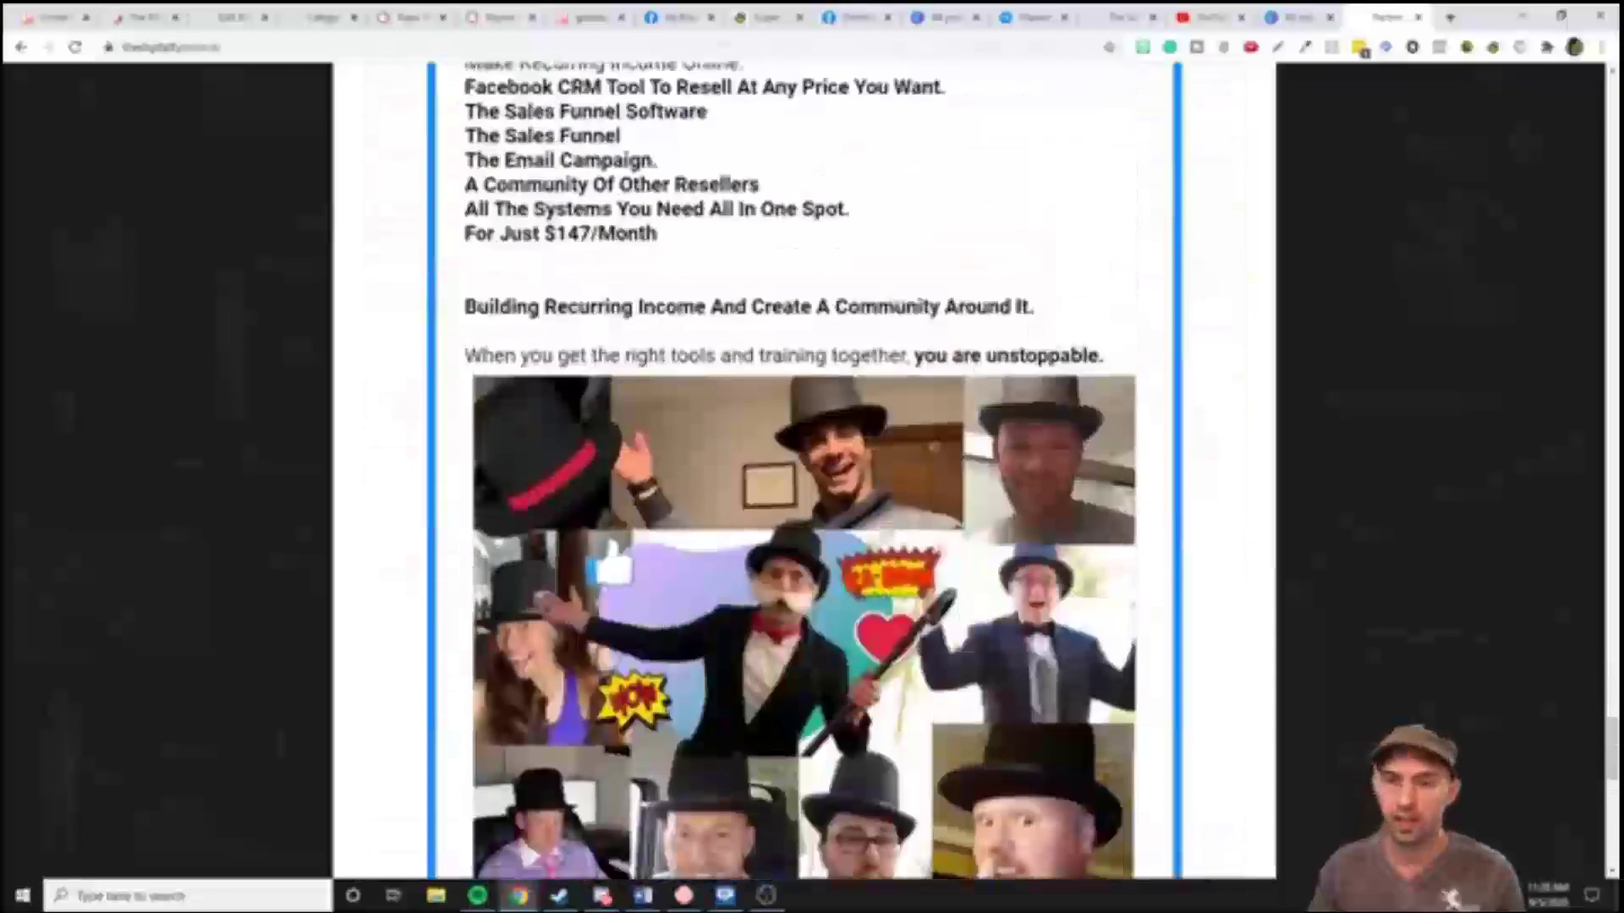
{"action": "scroll", "coordinate": [825, 553], "scroll_direction": "down", "scroll_amount": 7}
{"action": "scroll", "coordinate": [824, 553], "scroll_direction": "down", "scroll_amount": 6}
{"action": "scroll", "coordinate": [819, 550], "scroll_direction": "up", "scroll_amount": 4}
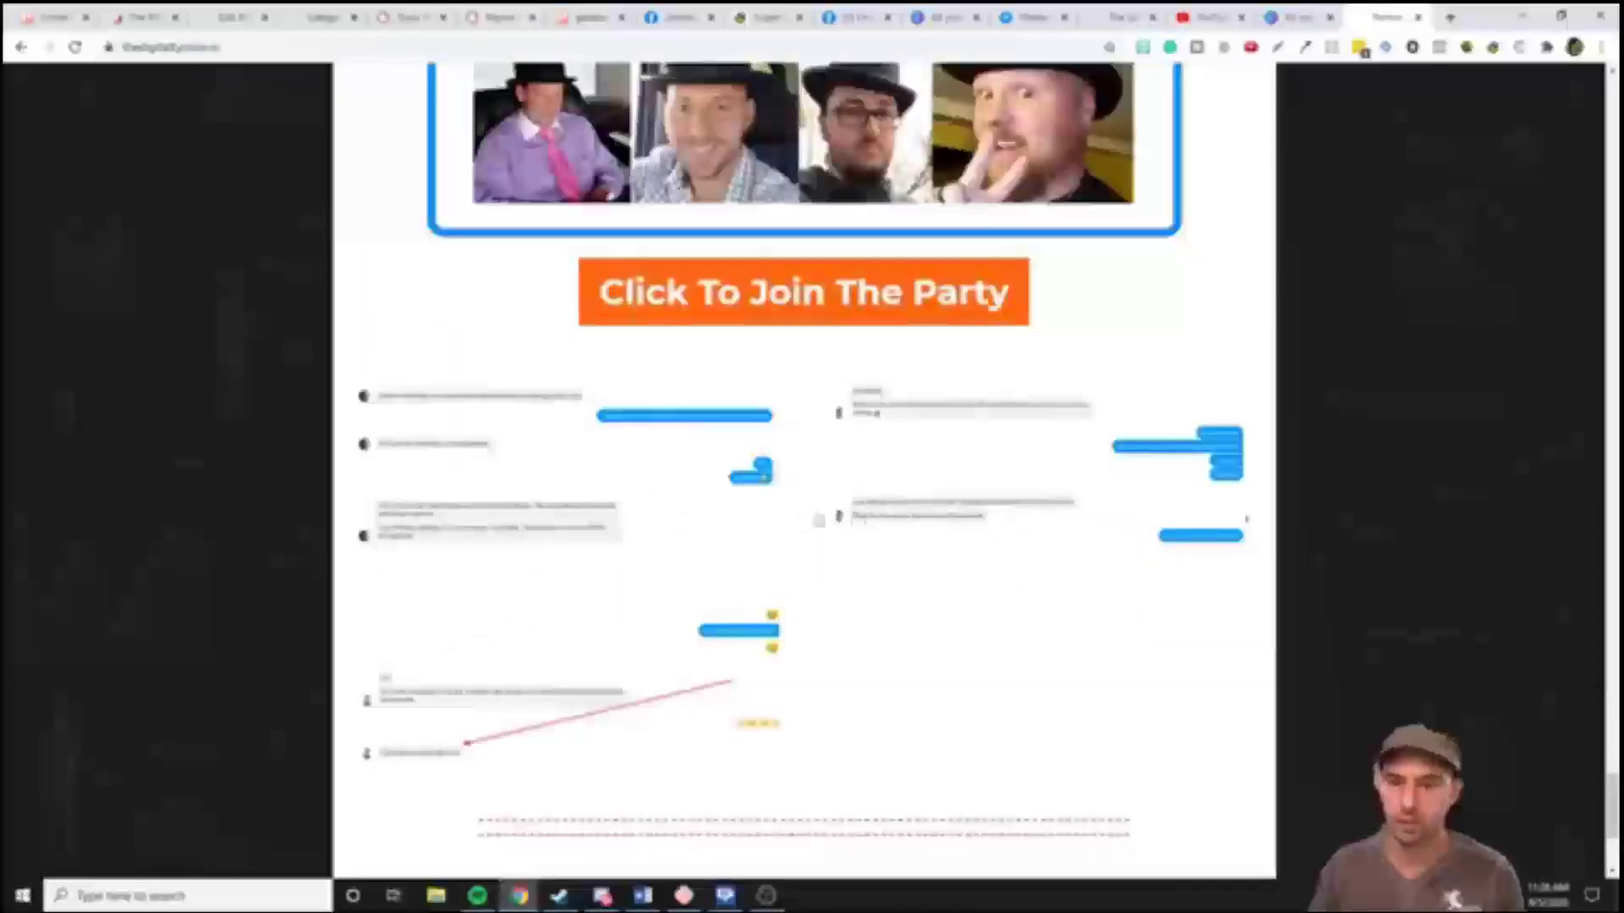
Return to the top of the Partner Program sales page and reload it
{"action": "scroll", "coordinate": [1590, 743], "scroll_direction": "down", "scroll_amount": 4}
{"action": "key", "text": "Home"}
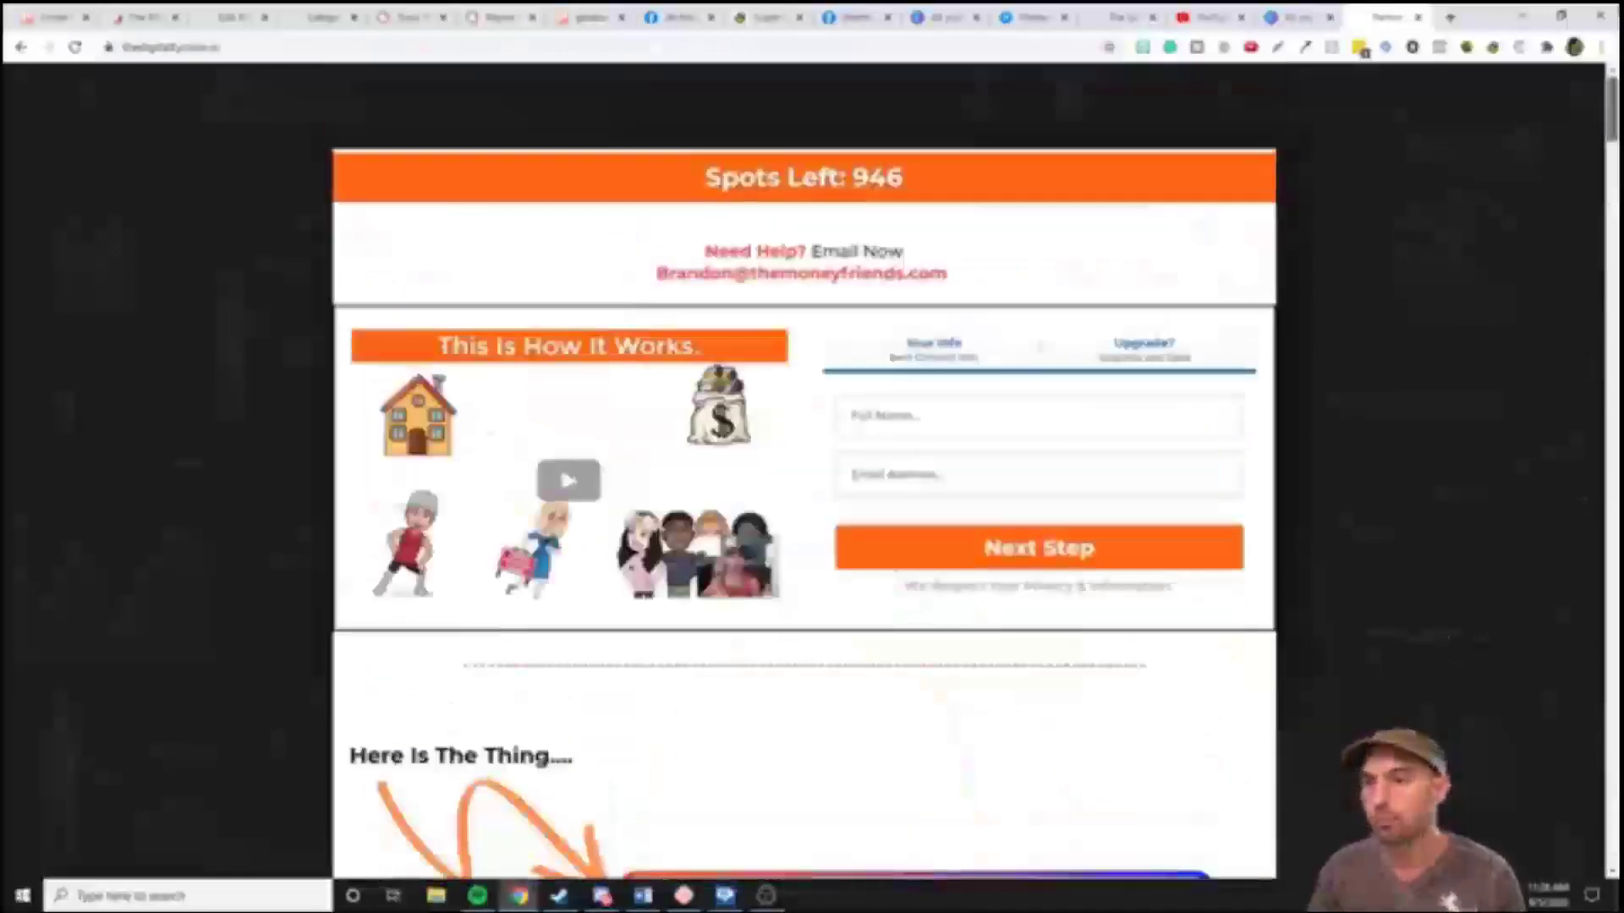
{"action": "scroll", "coordinate": [971, 250], "scroll_direction": "down", "scroll_amount": 1}
{"action": "scroll", "coordinate": [970, 250], "scroll_direction": "up", "scroll_amount": 1}
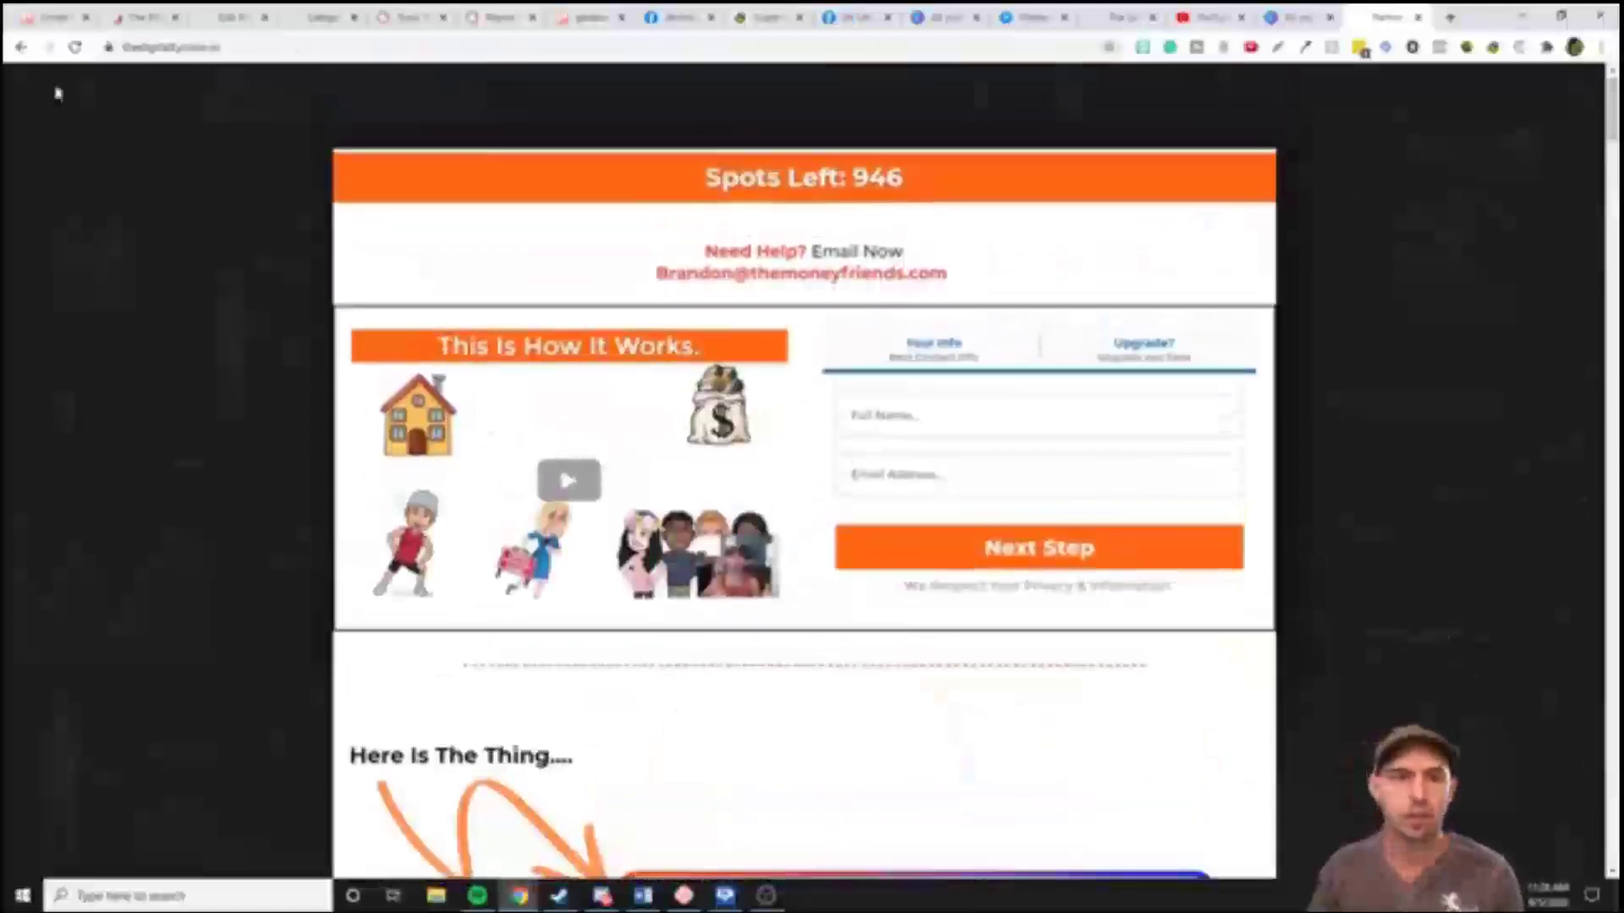
{"action": "left_click", "coordinate": [75, 47]}
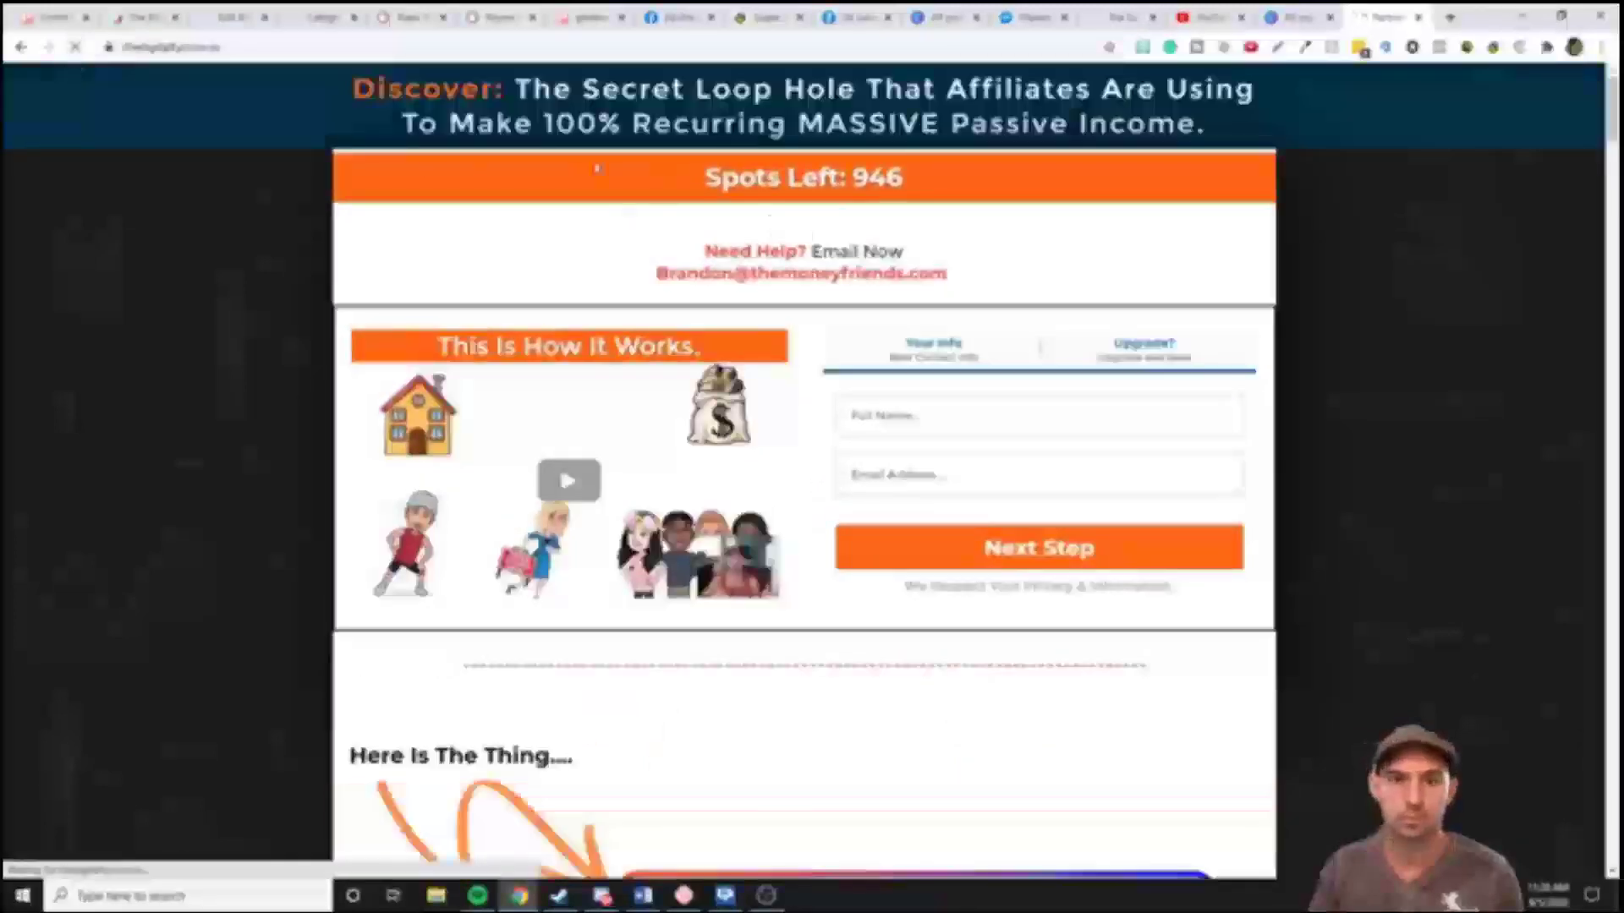
Highlight the first line of the "Discover" headline, and open and dismiss the Bitmoji sticker picker
{"action": "left_click_drag", "start_coordinate": [351, 89], "coordinate": [1321, 100]}
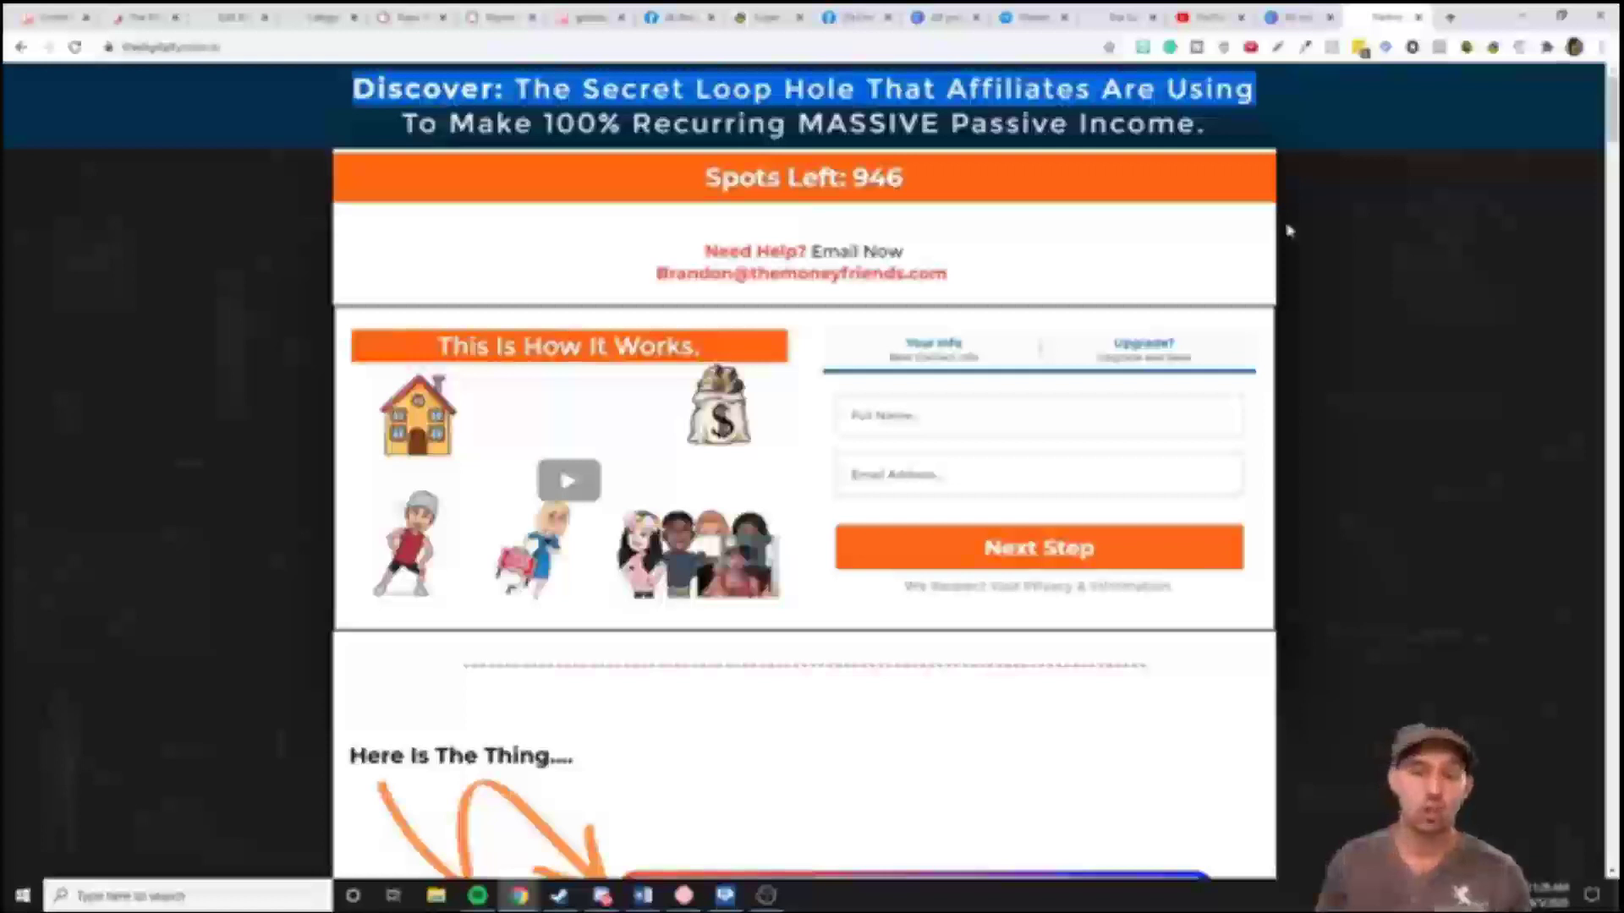
{"action": "left_click", "coordinate": [1143, 46]}
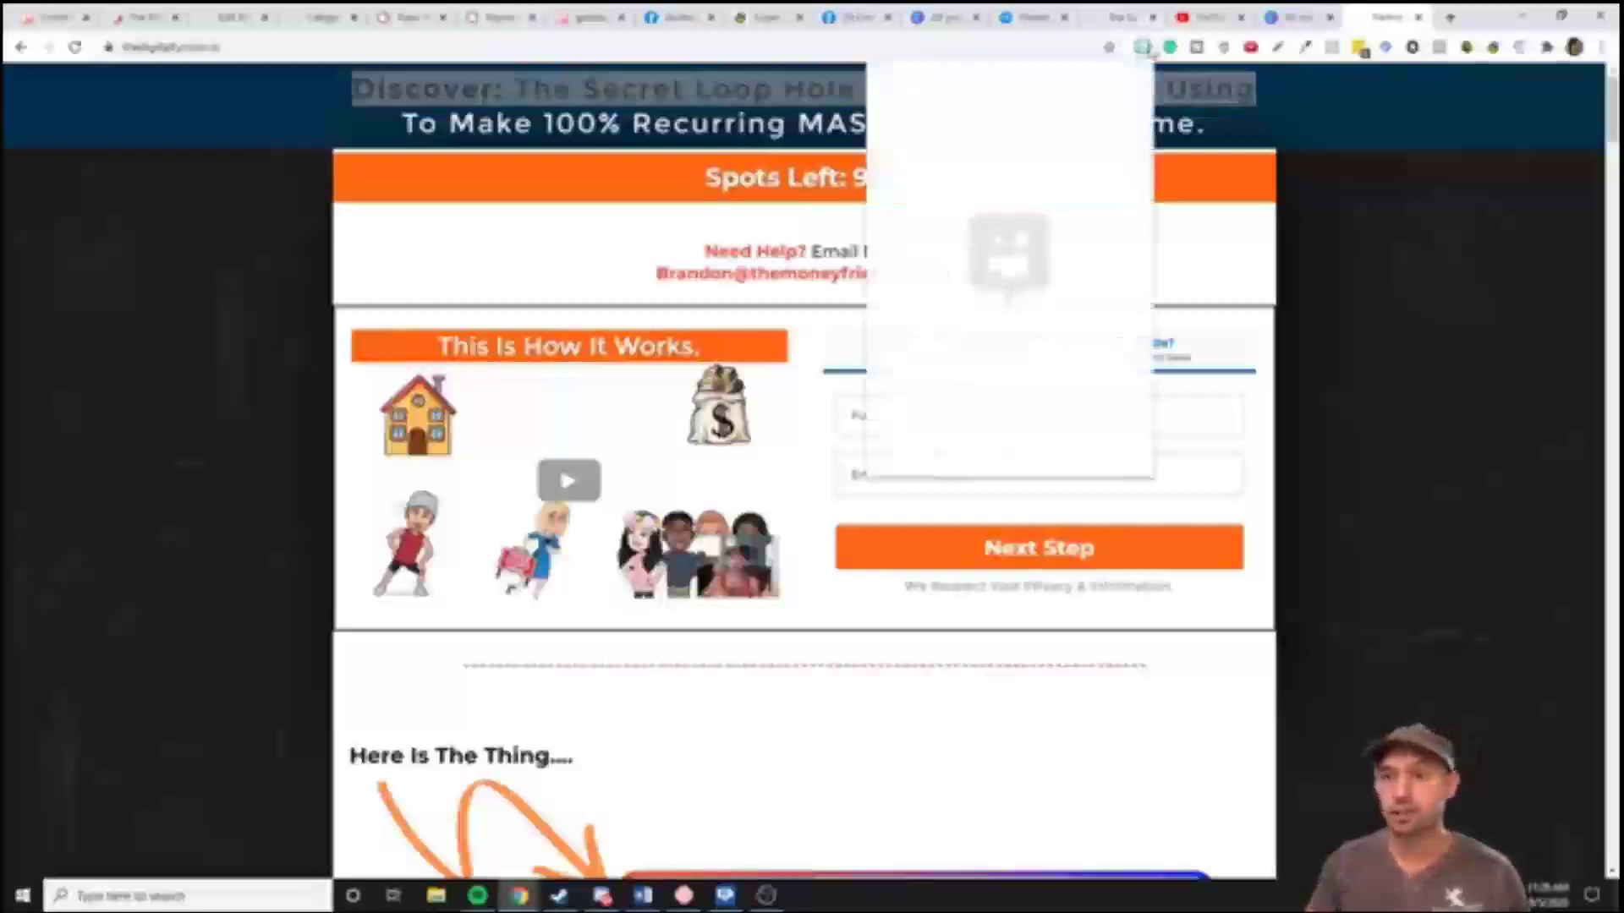
{"action": "left_click", "coordinate": [1440, 341]}
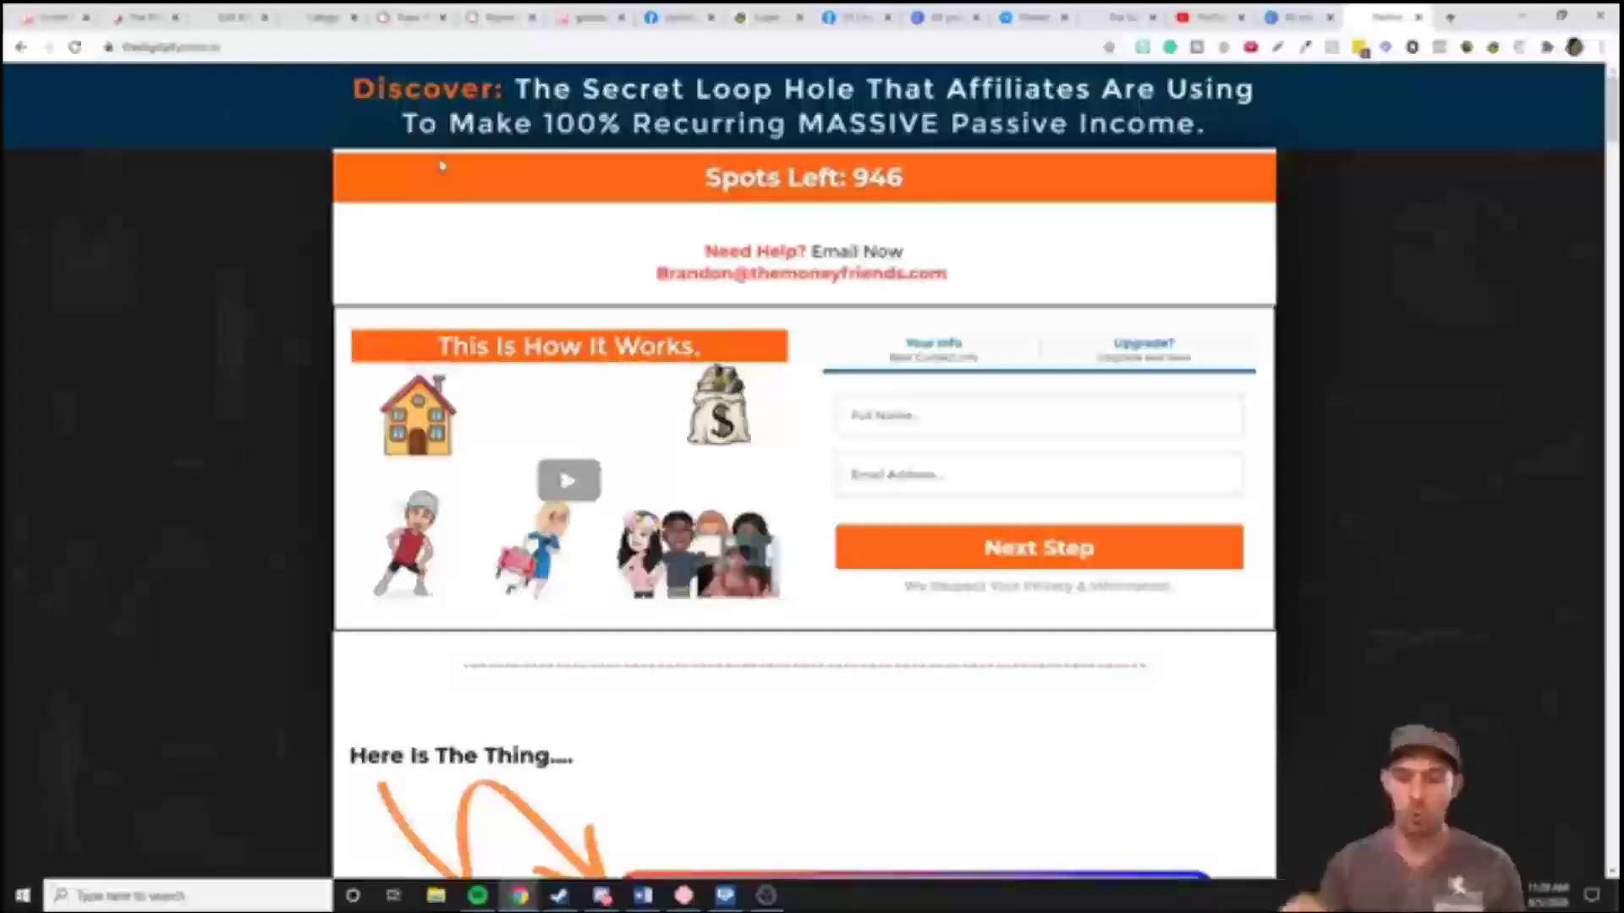
{"action": "left_click", "coordinate": [646, 896]}
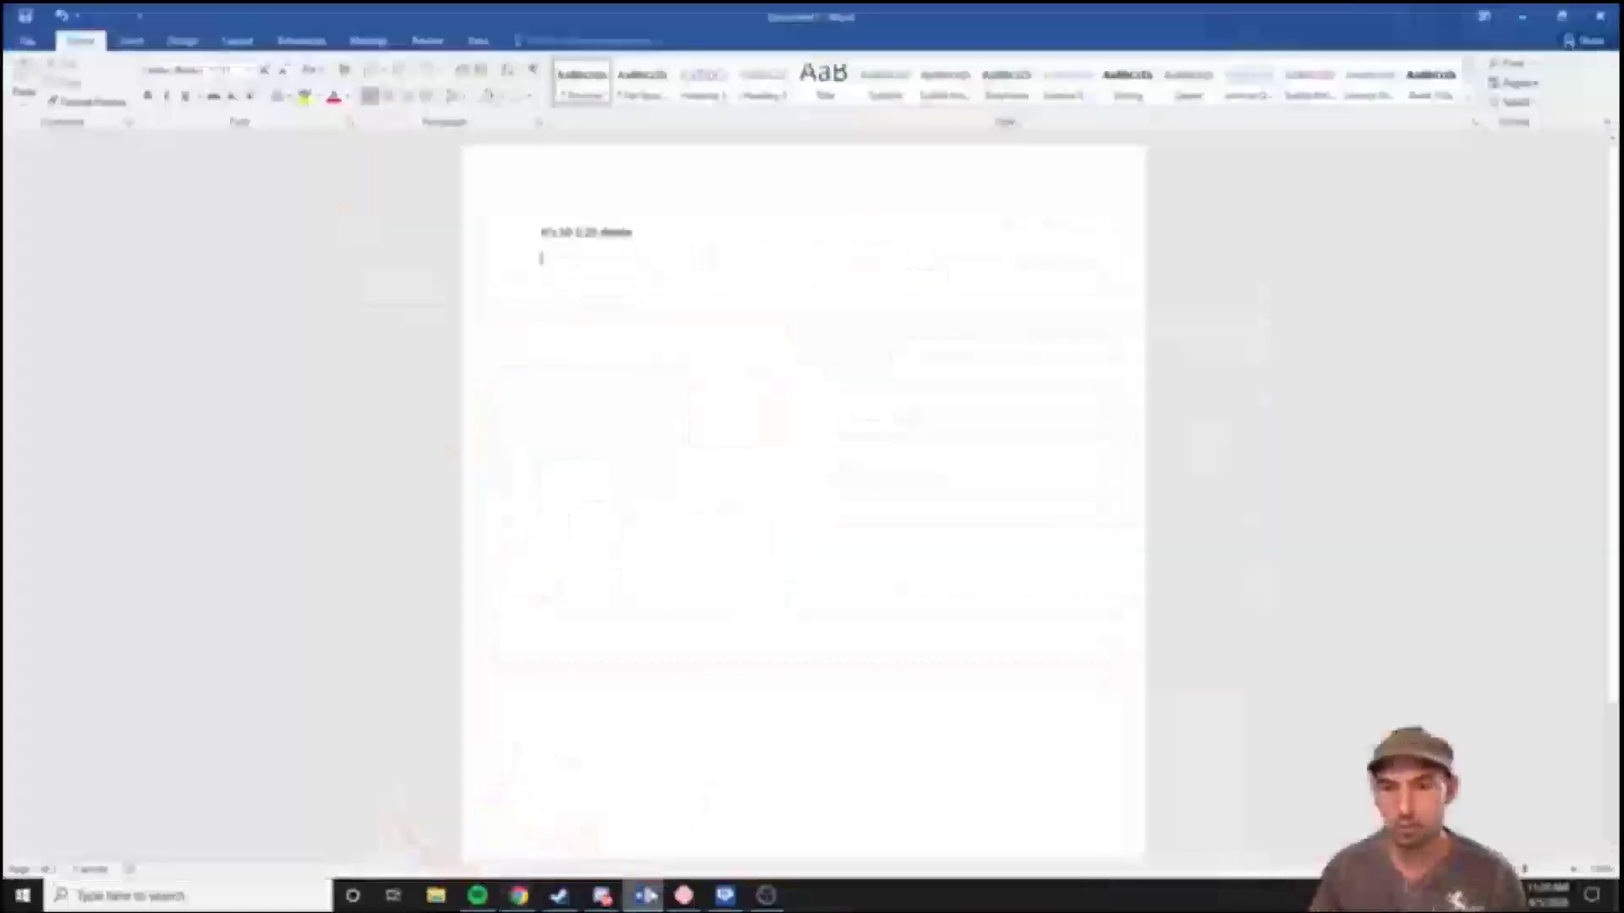
{"action": "left_click", "coordinate": [646, 896]}
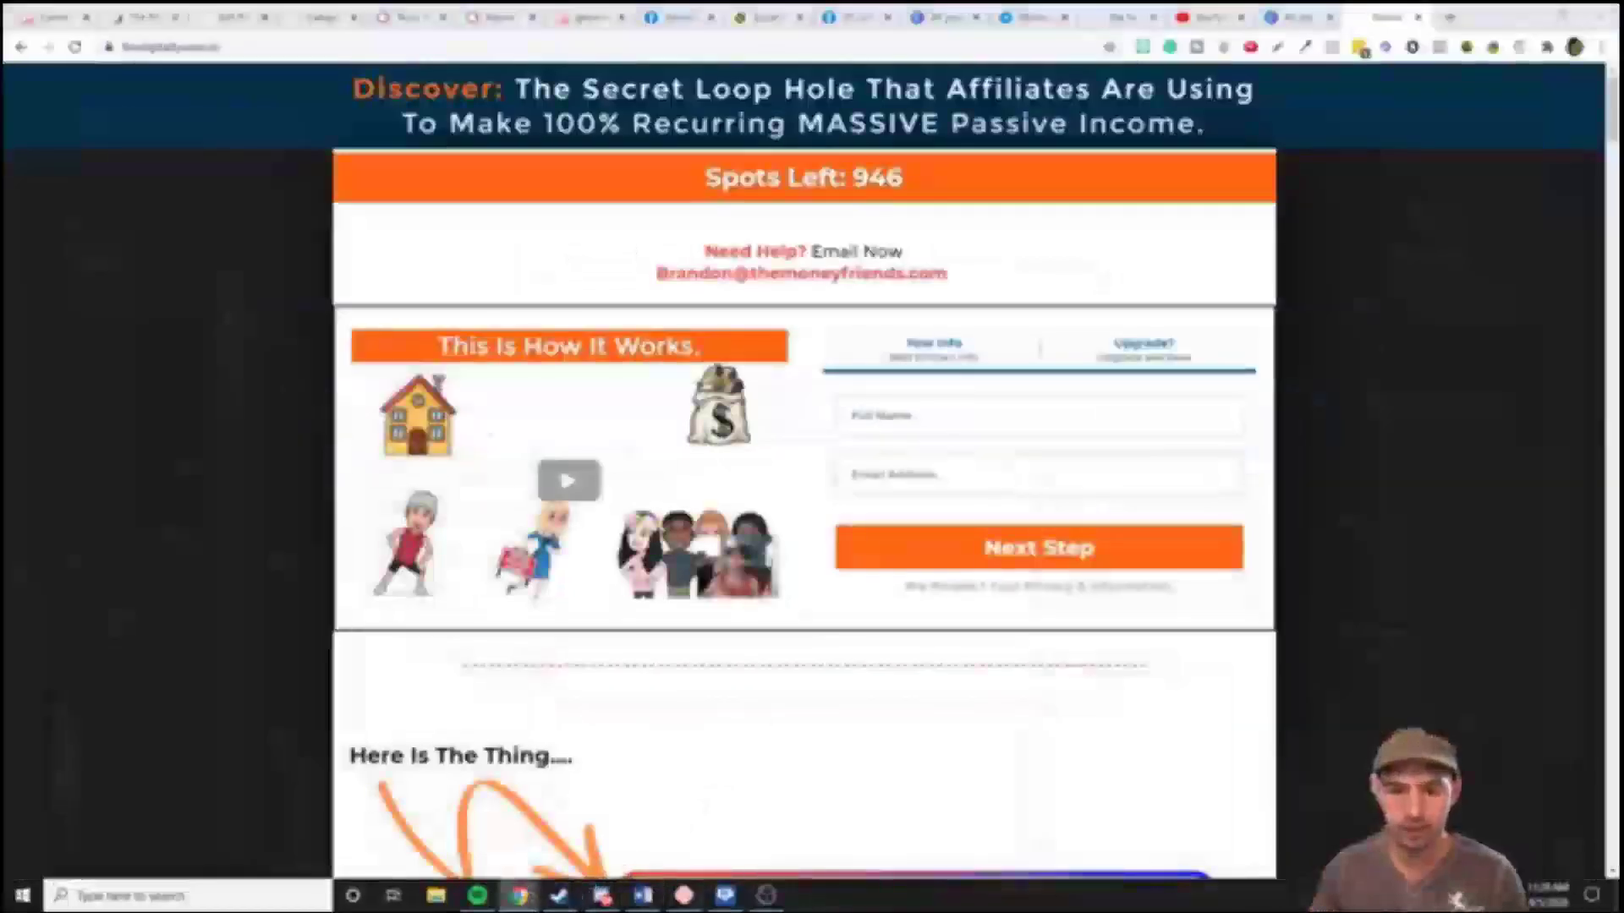
{"action": "mouse_move", "coordinate": [519, 897]}
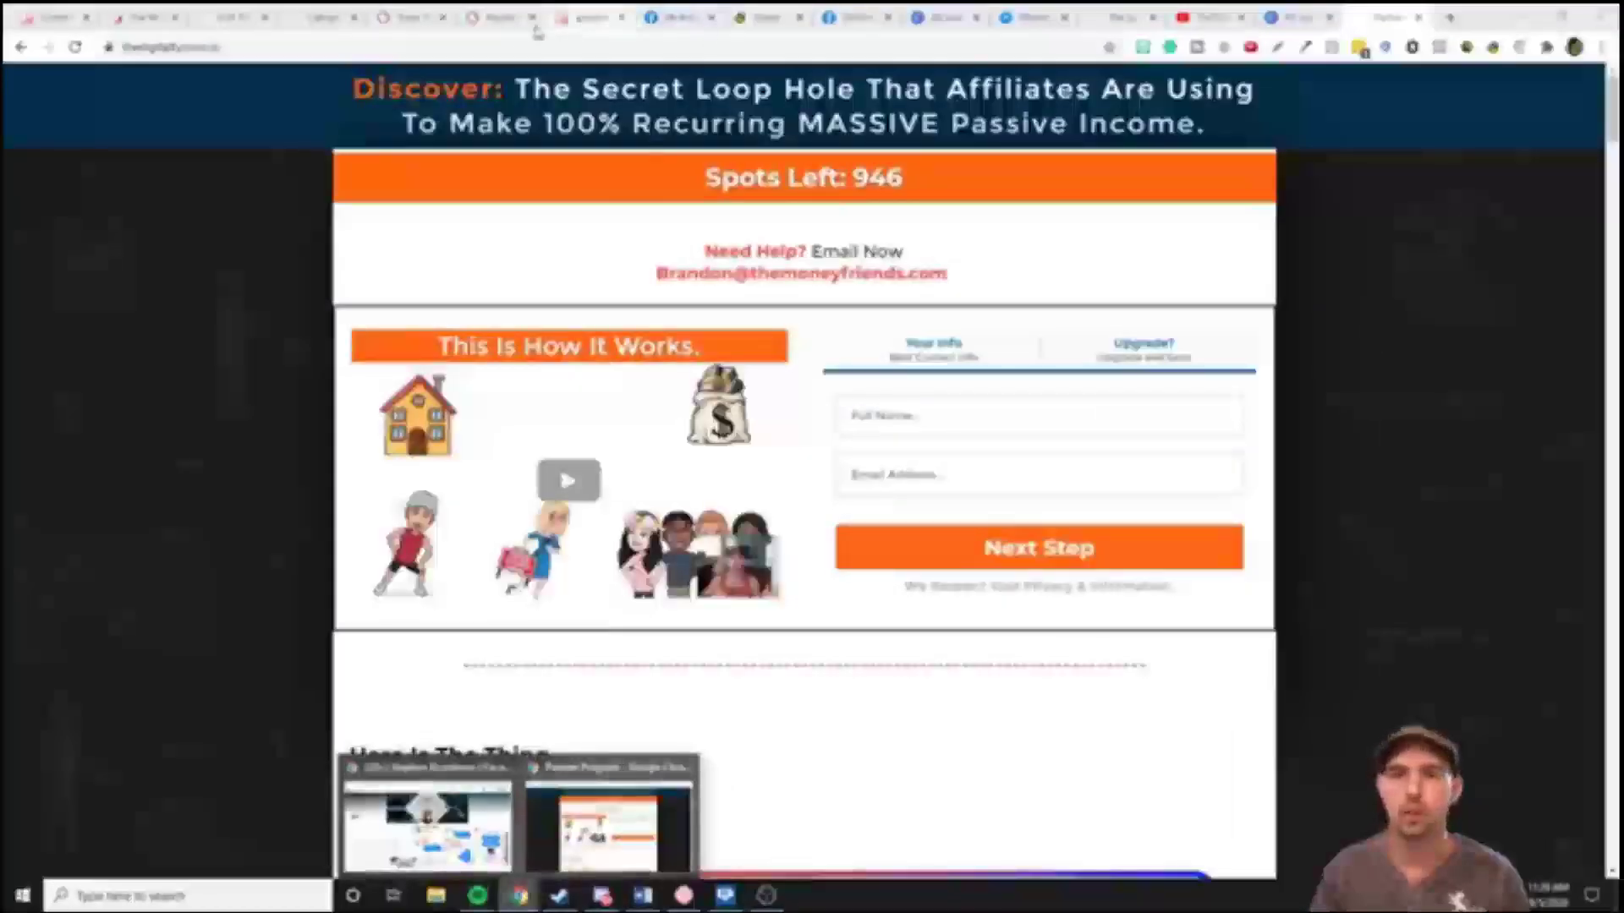